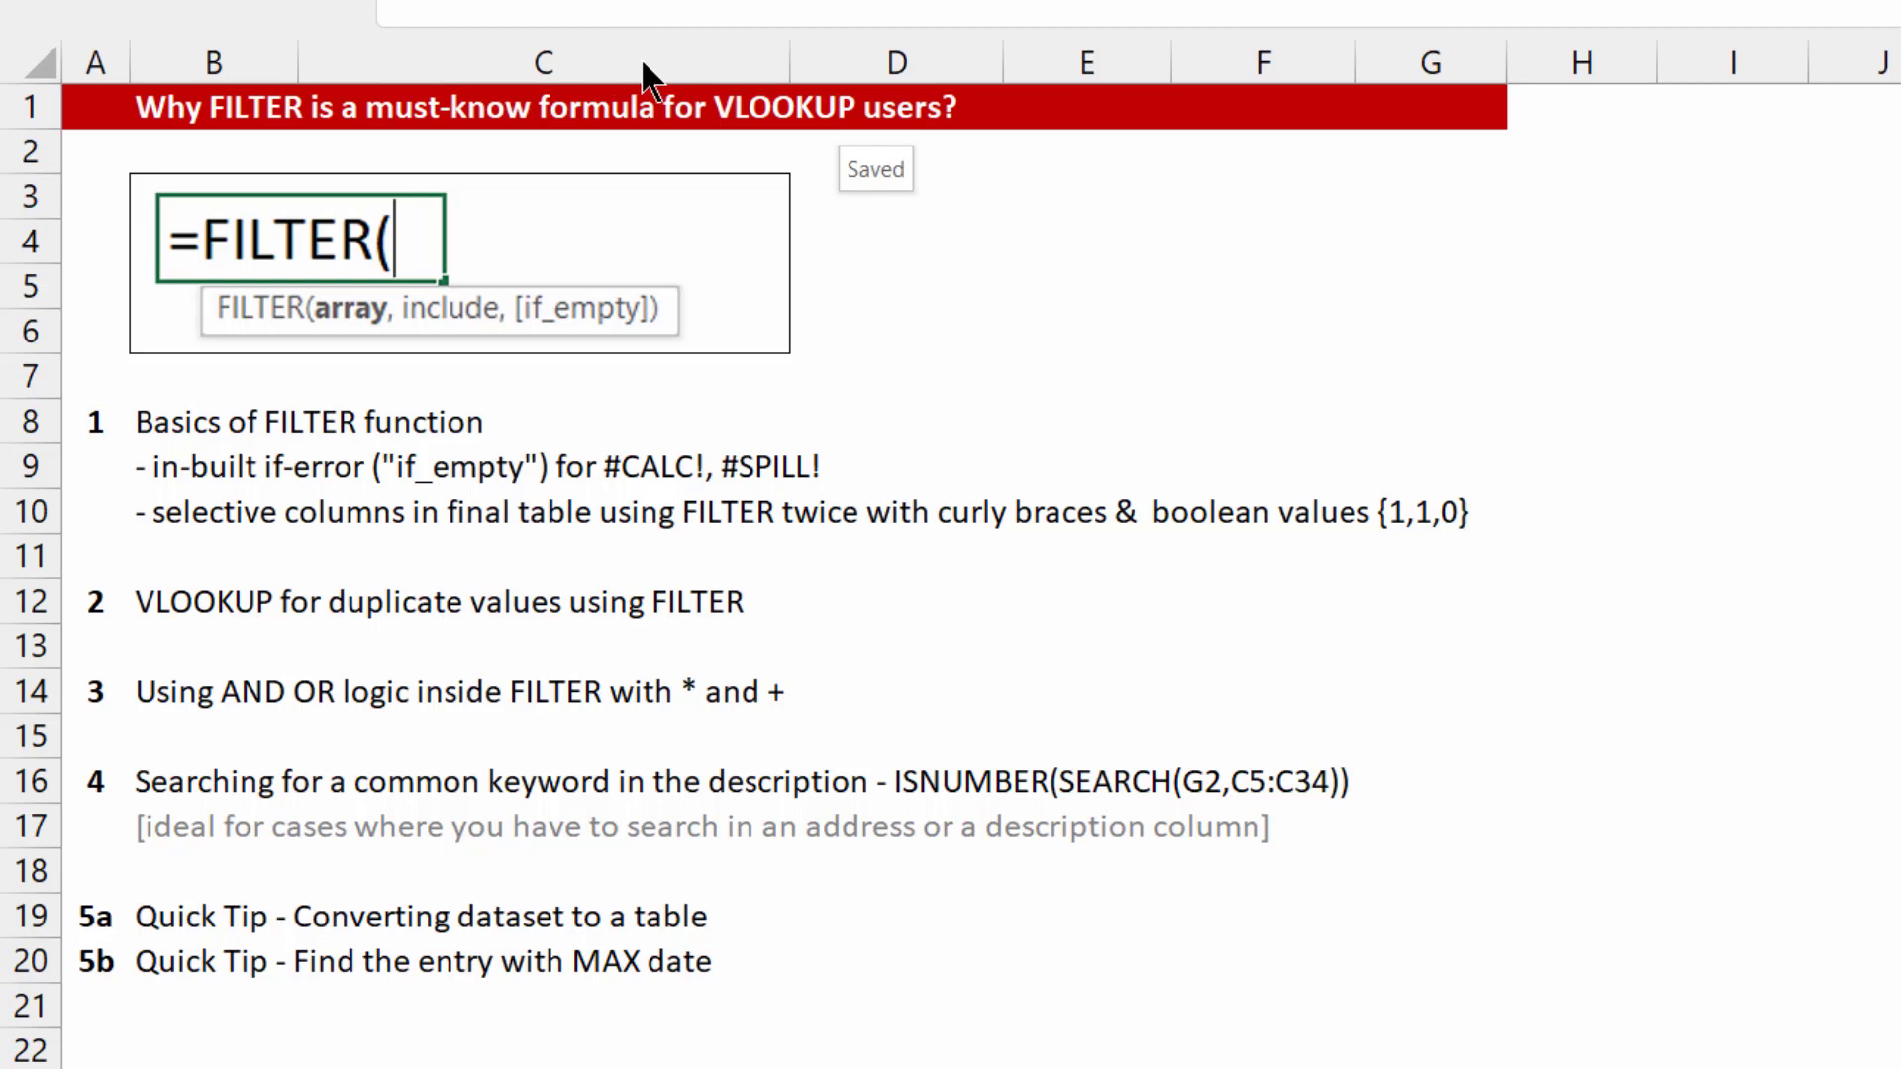
mouse_move(675, 27)
left_mouse_down()
mouse_move(988, 191)
mouse_move(1025, 186)
left_mouse_up()
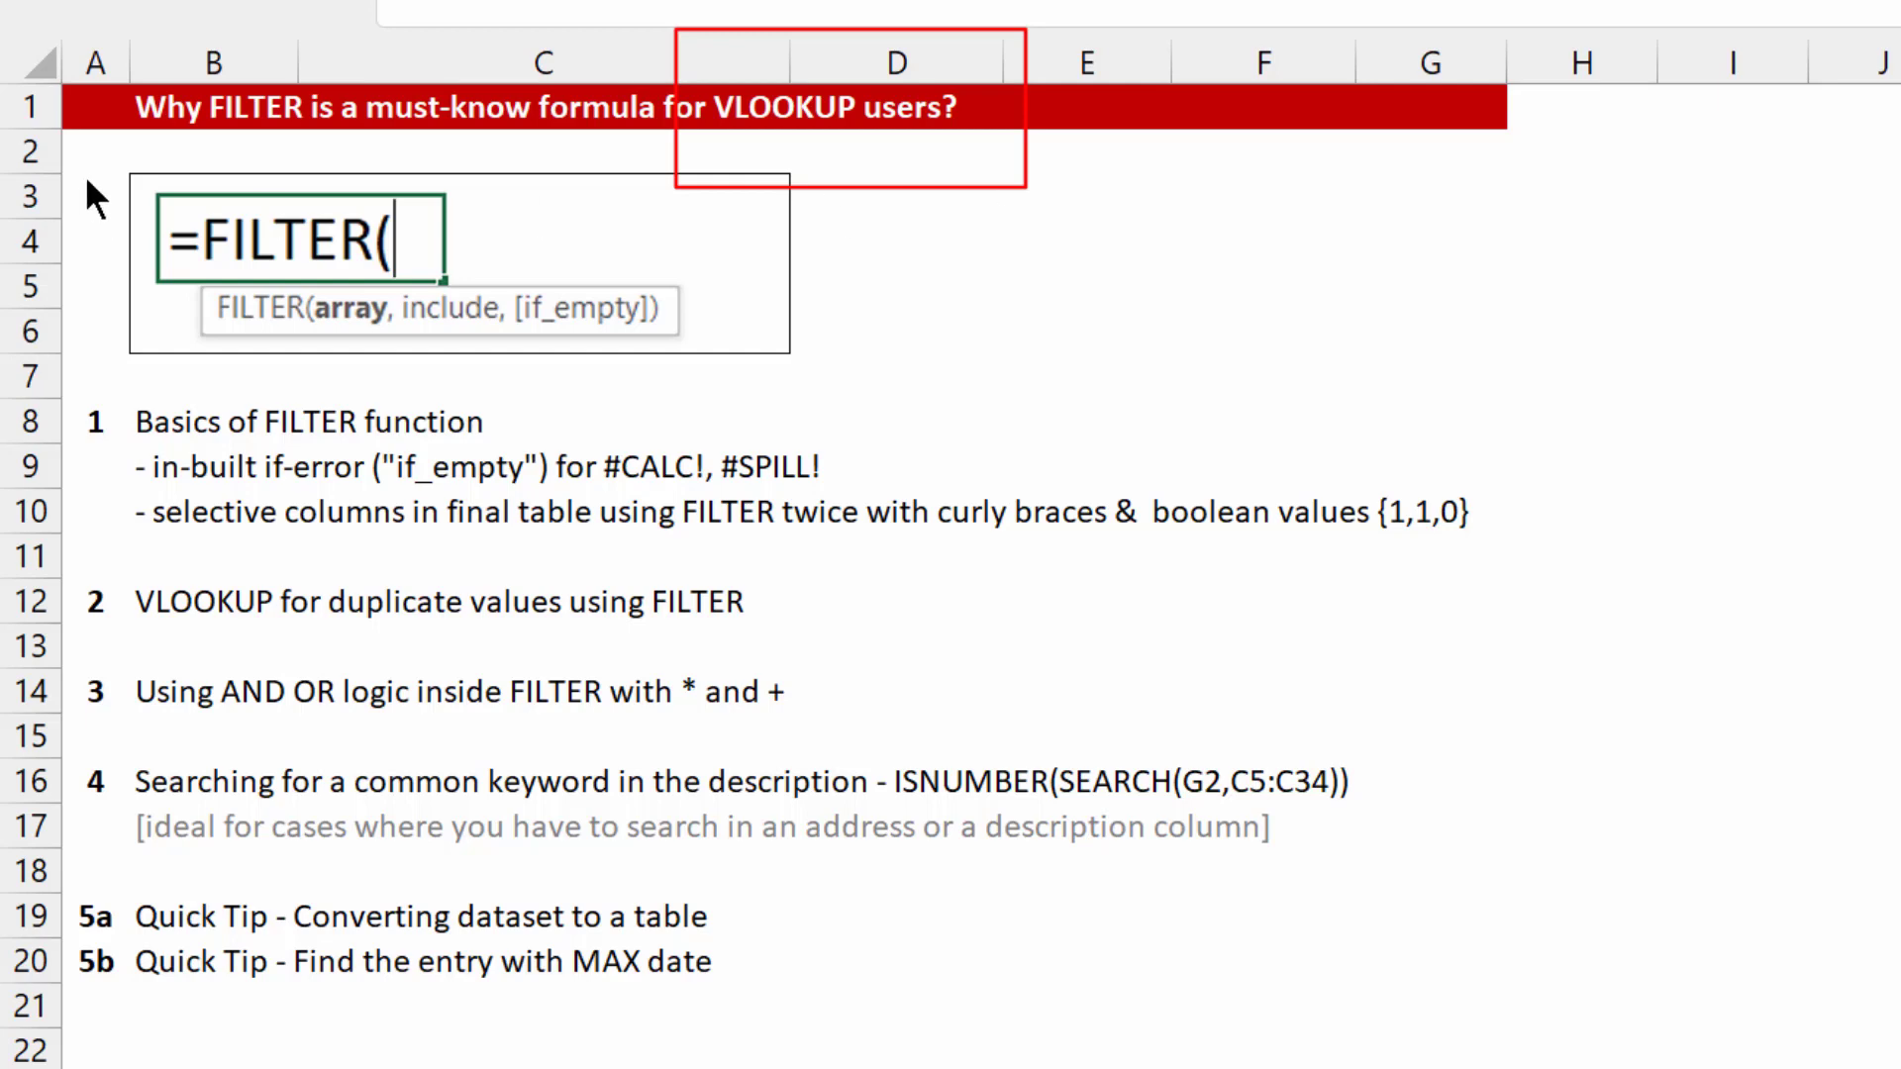
mouse_move(98, 147)
left_mouse_down()
mouse_move(662, 345)
mouse_move(808, 370)
left_mouse_up()
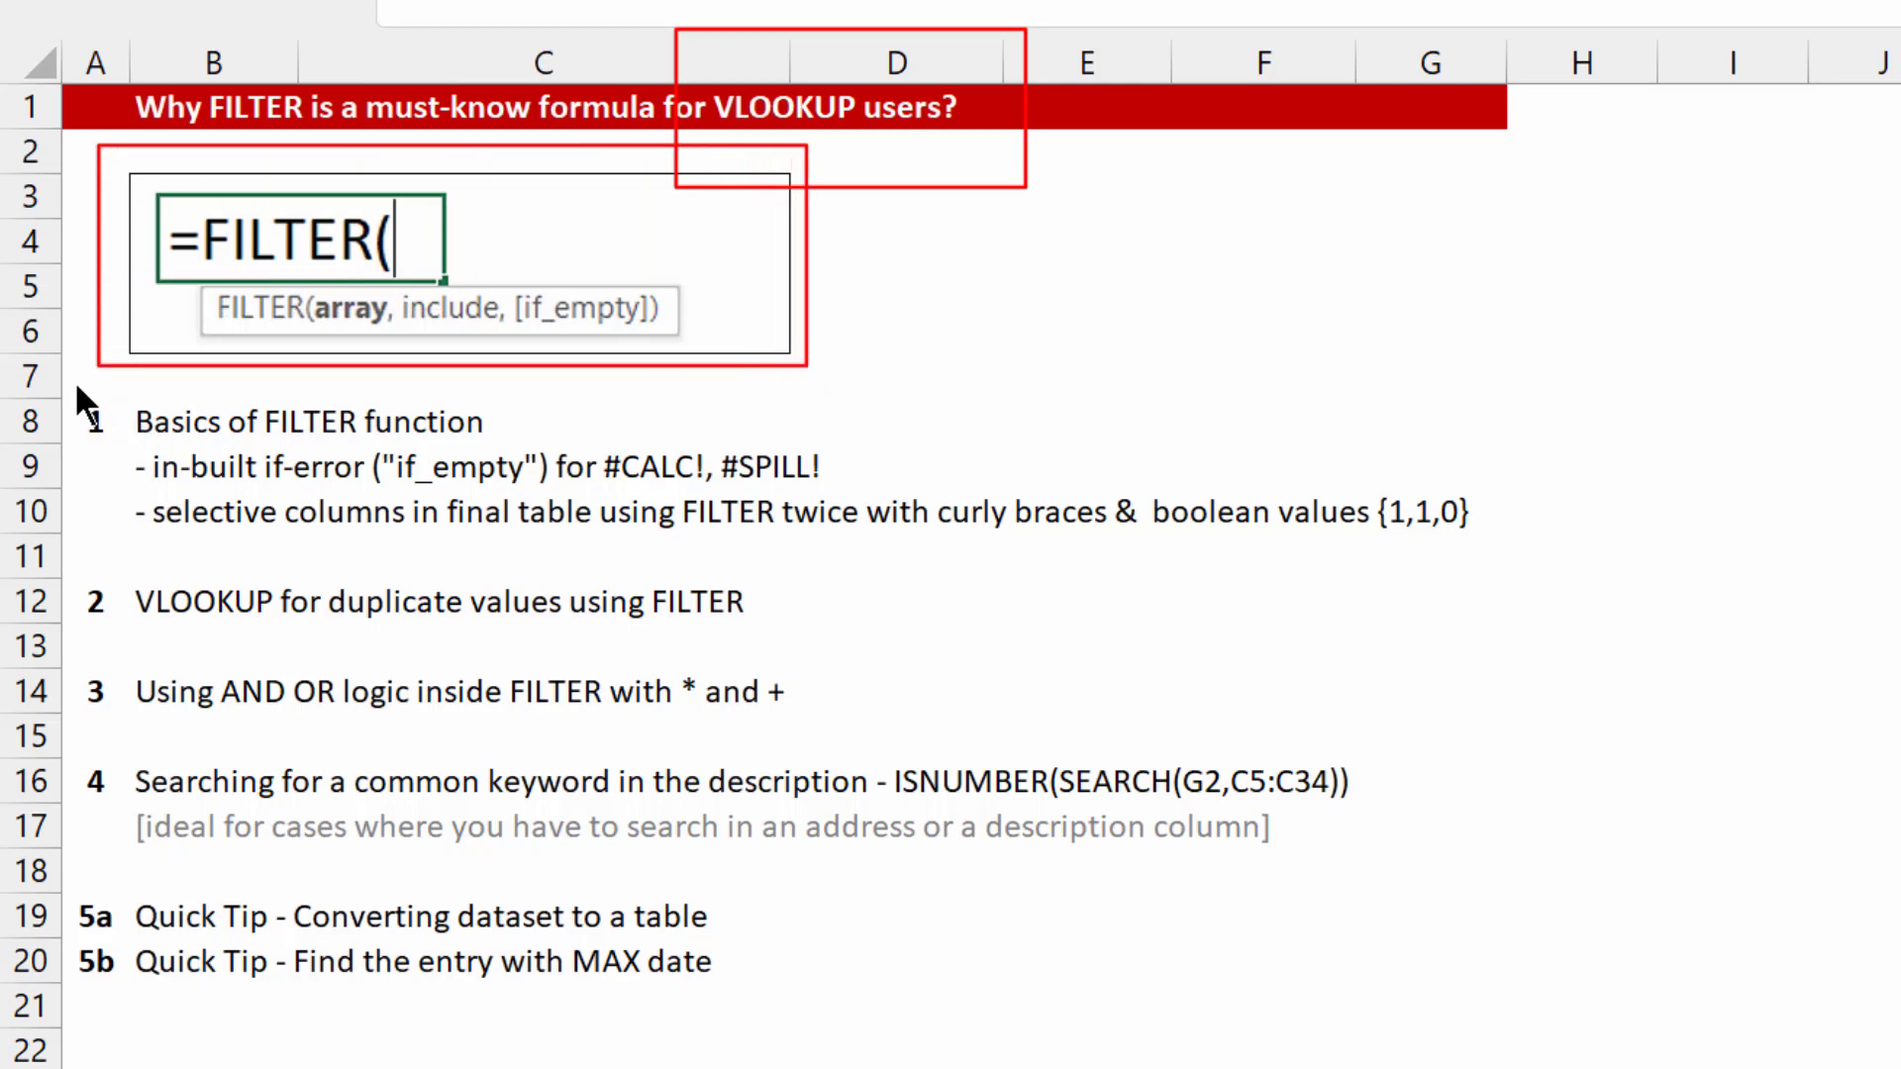
mouse_move(74, 380)
left_mouse_down()
mouse_move(198, 483)
mouse_move(995, 549)
mouse_move(1520, 543)
left_mouse_up()
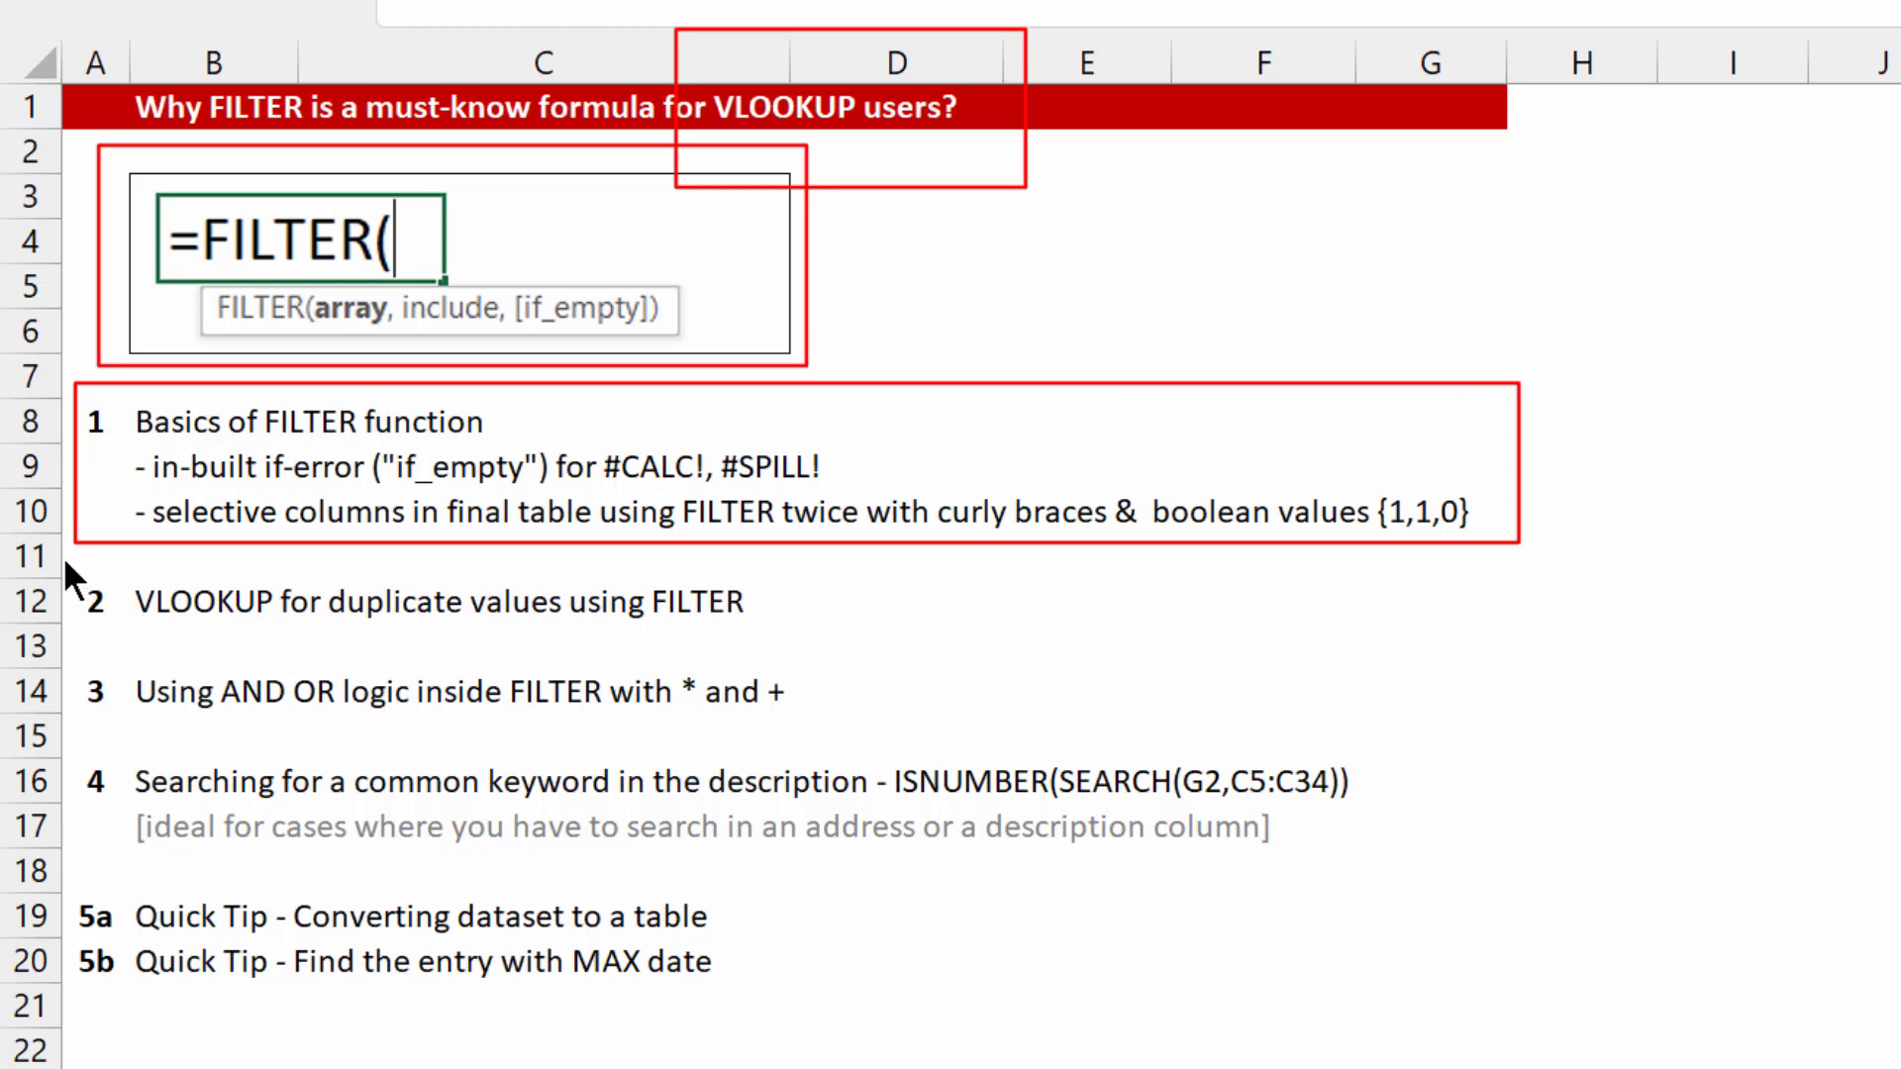
left_click_drag(63, 556, 798, 636)
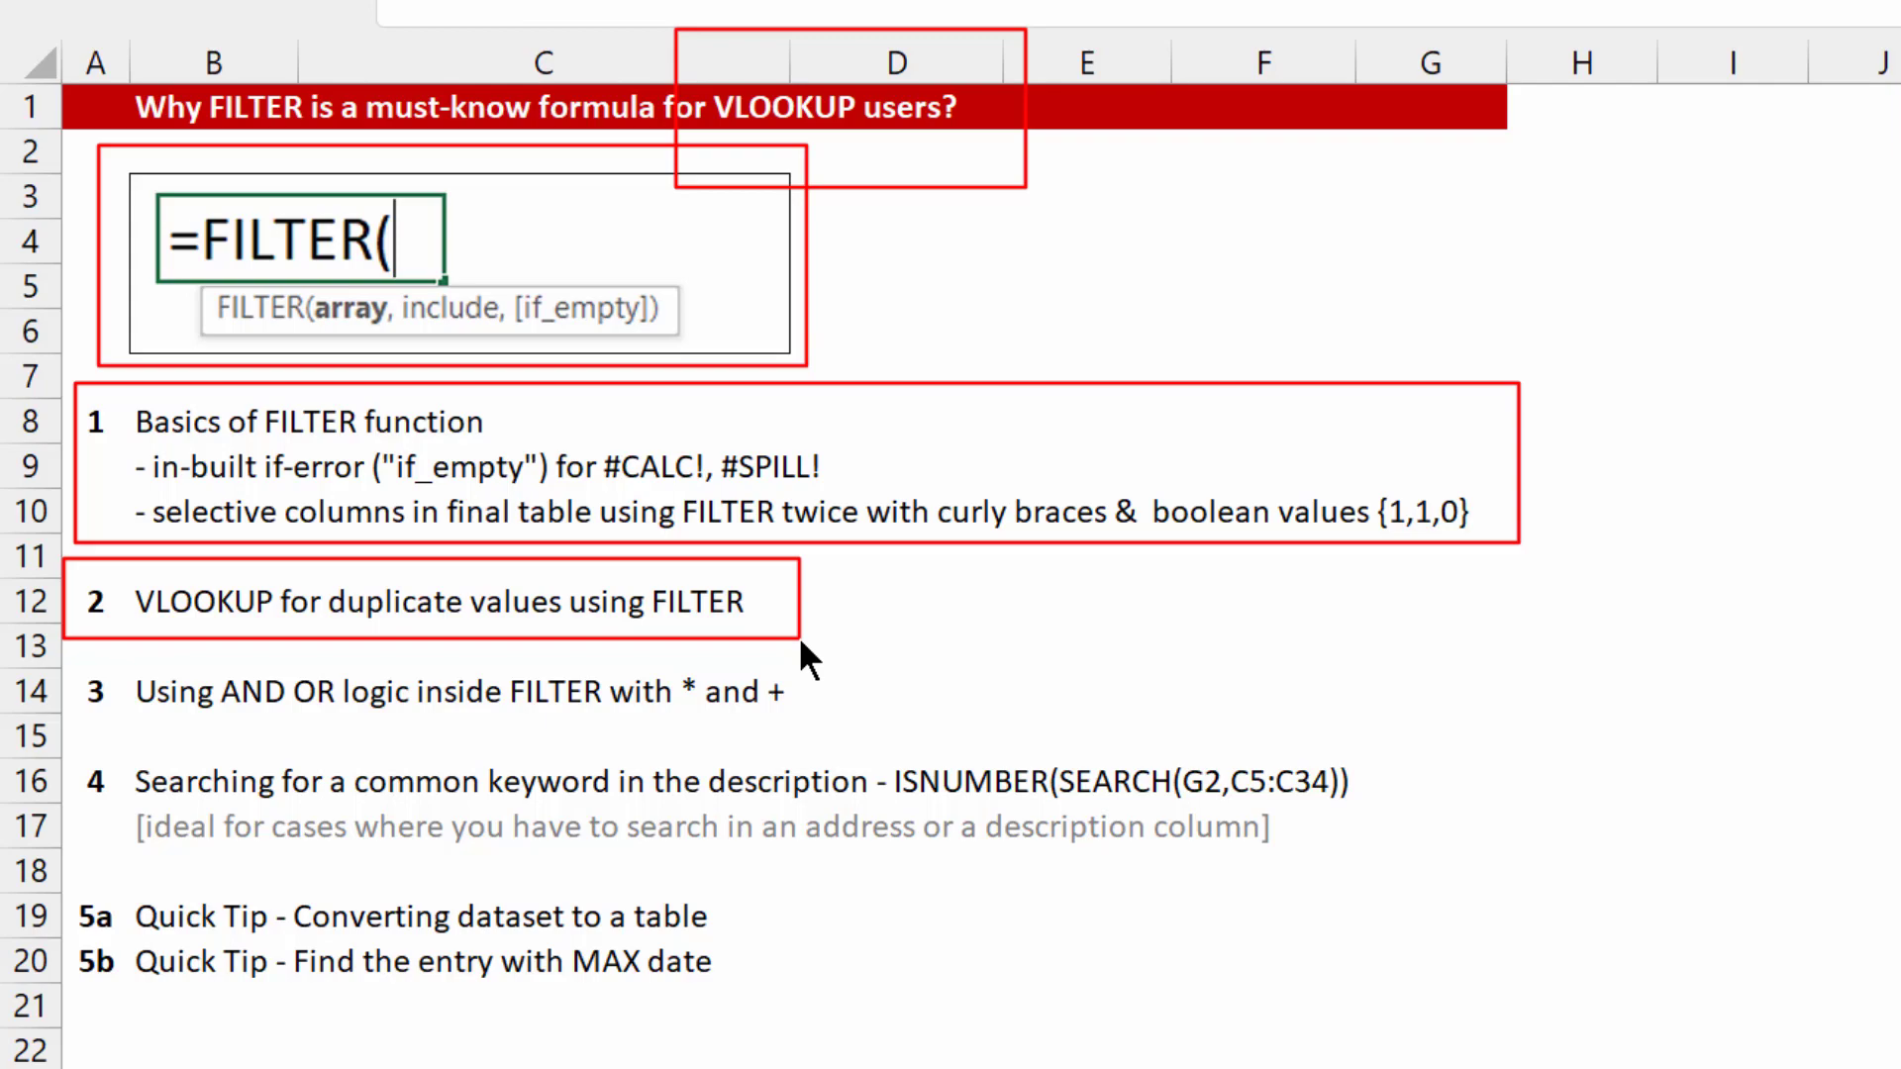
mouse_move(57, 659)
left_mouse_down()
mouse_move(472, 852)
mouse_move(1277, 931)
mouse_move(1436, 1008)
left_mouse_up()
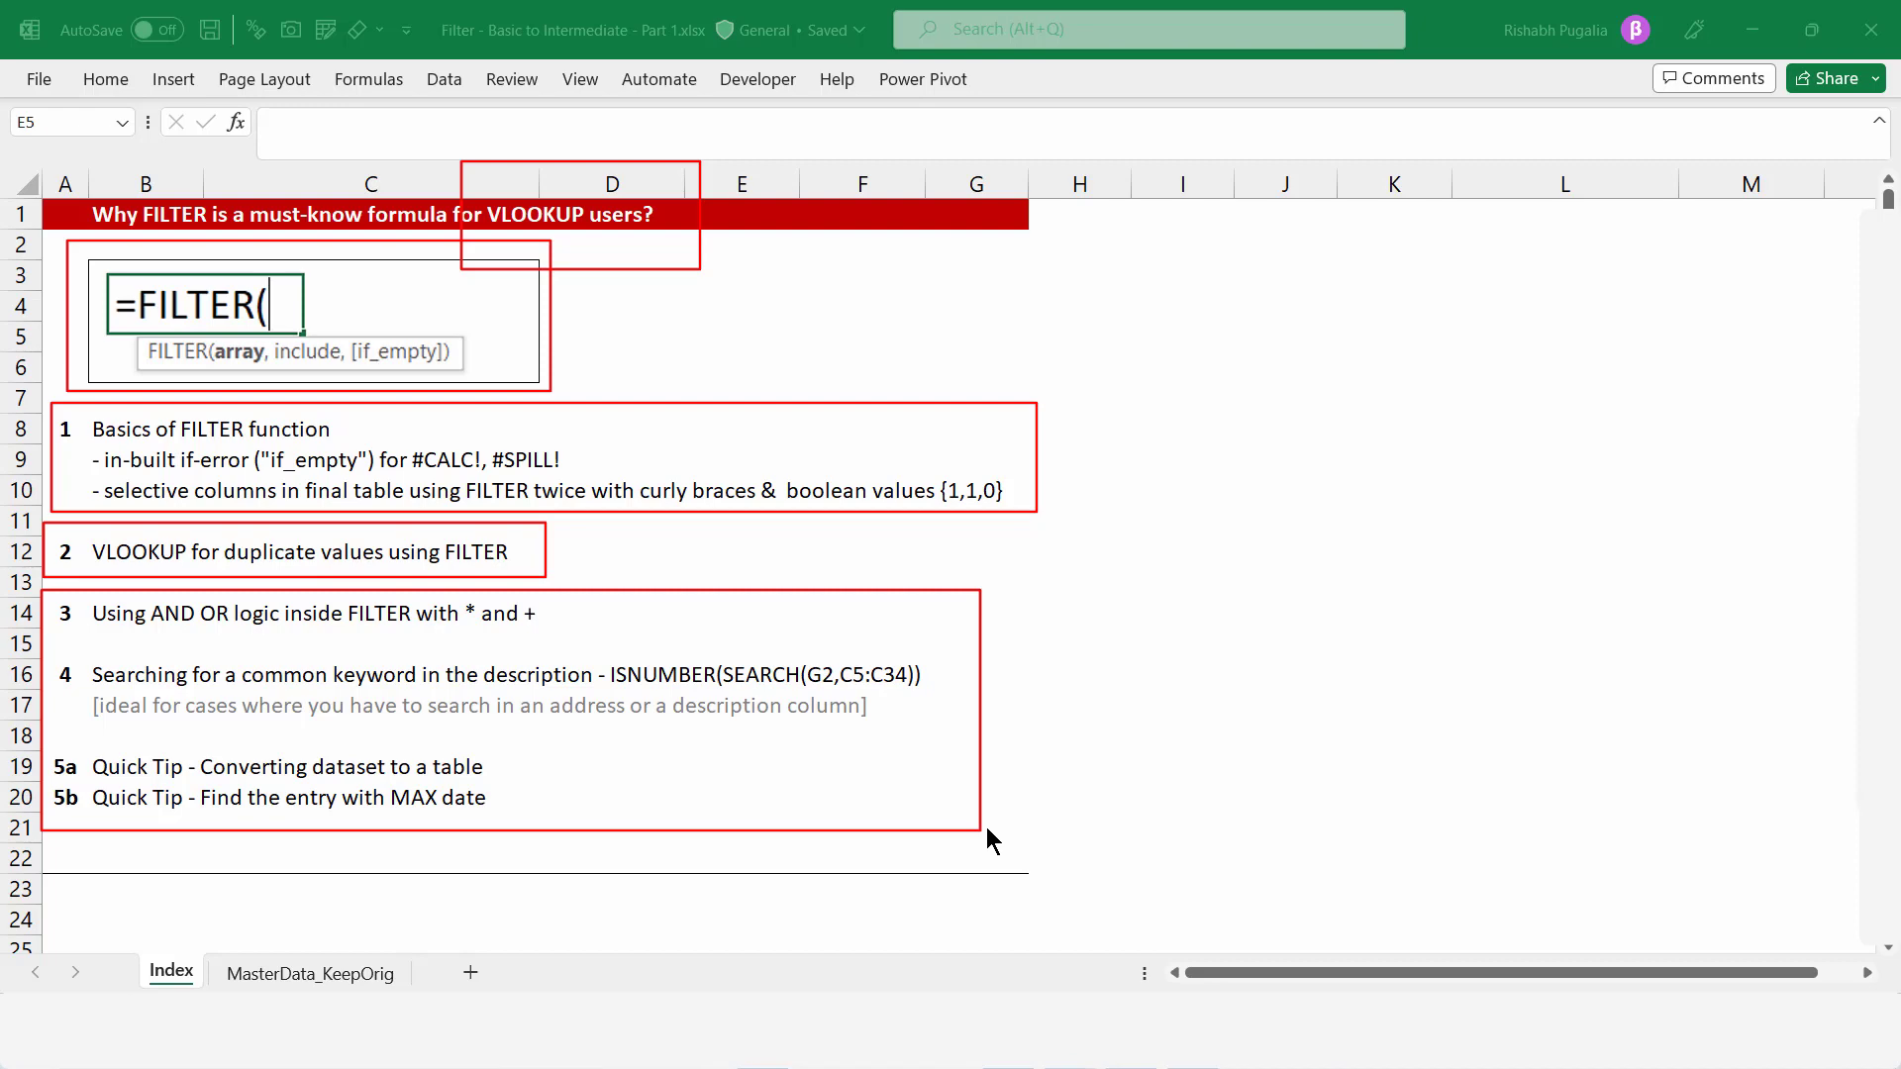
key("Escape")
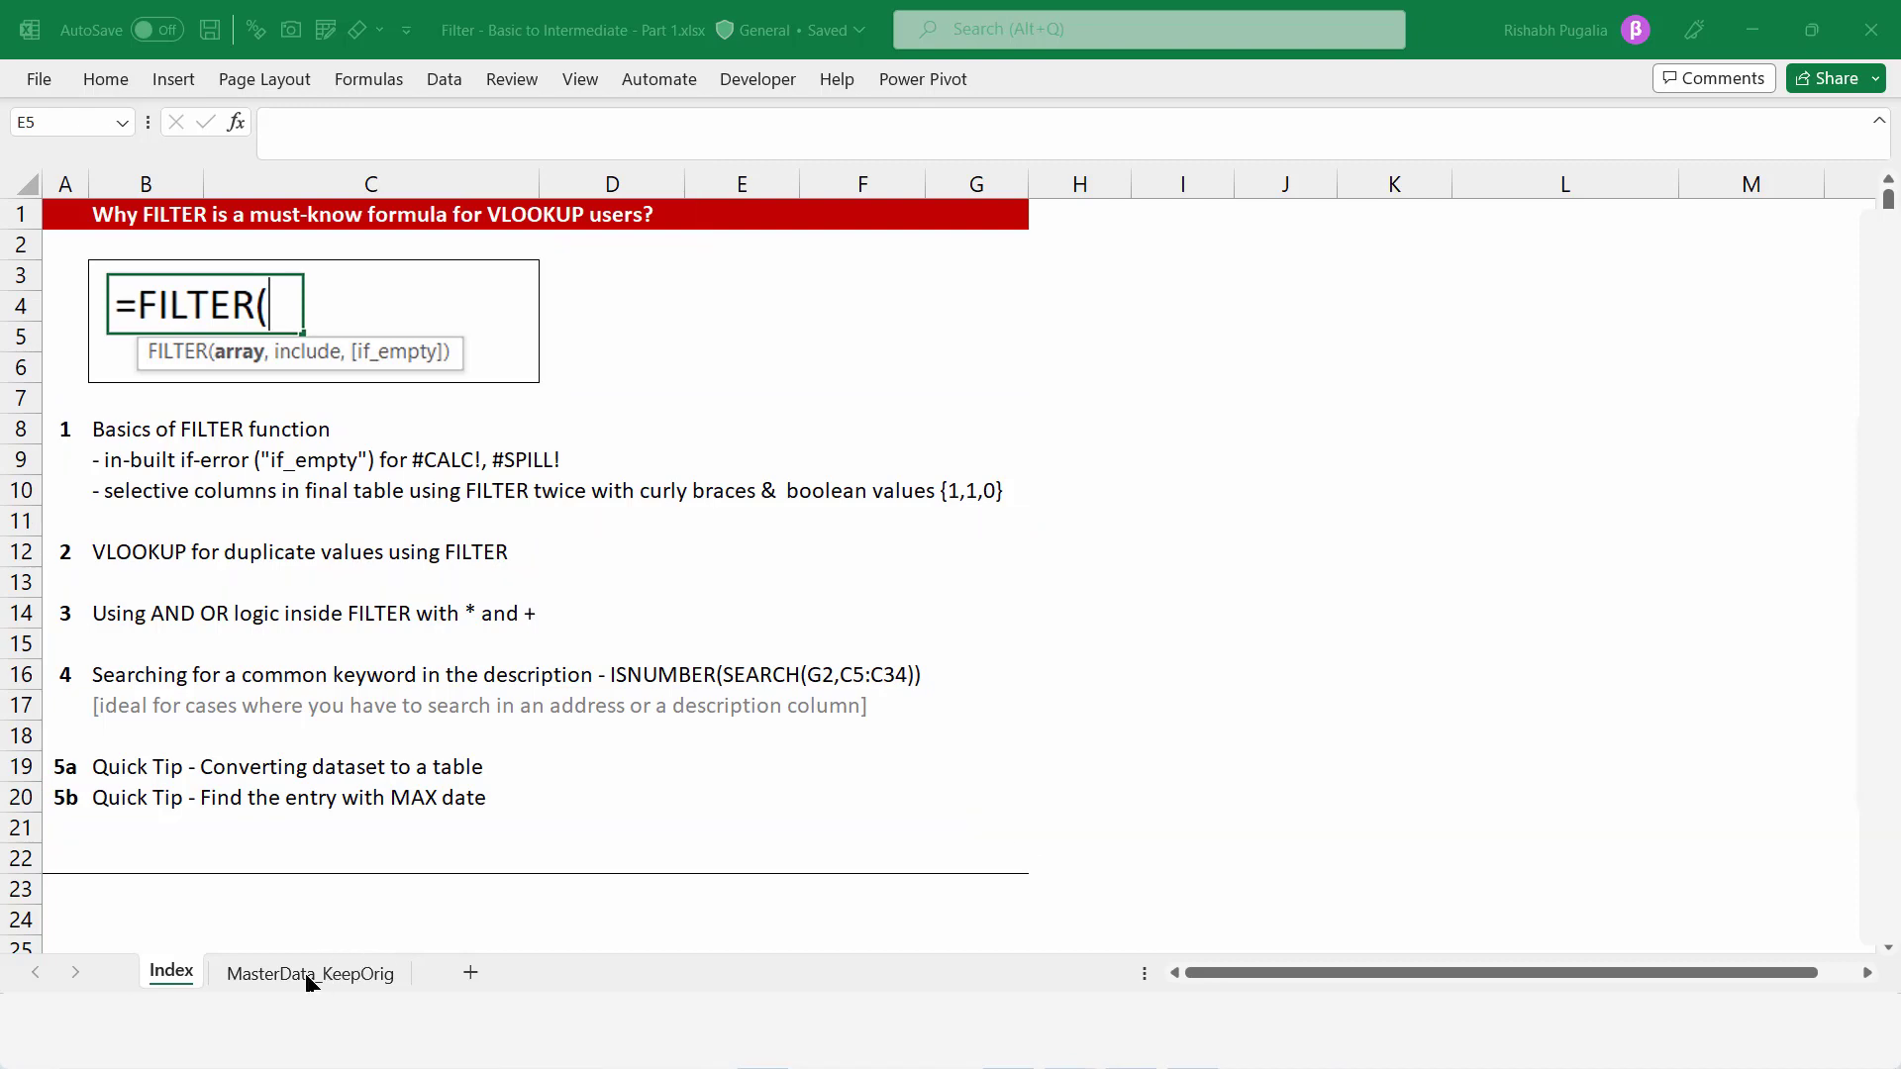
- Open the MasterData_KeepOrig sheet and examine the employee table's columns and the matching headers of the empty output table
left_click(309, 975)
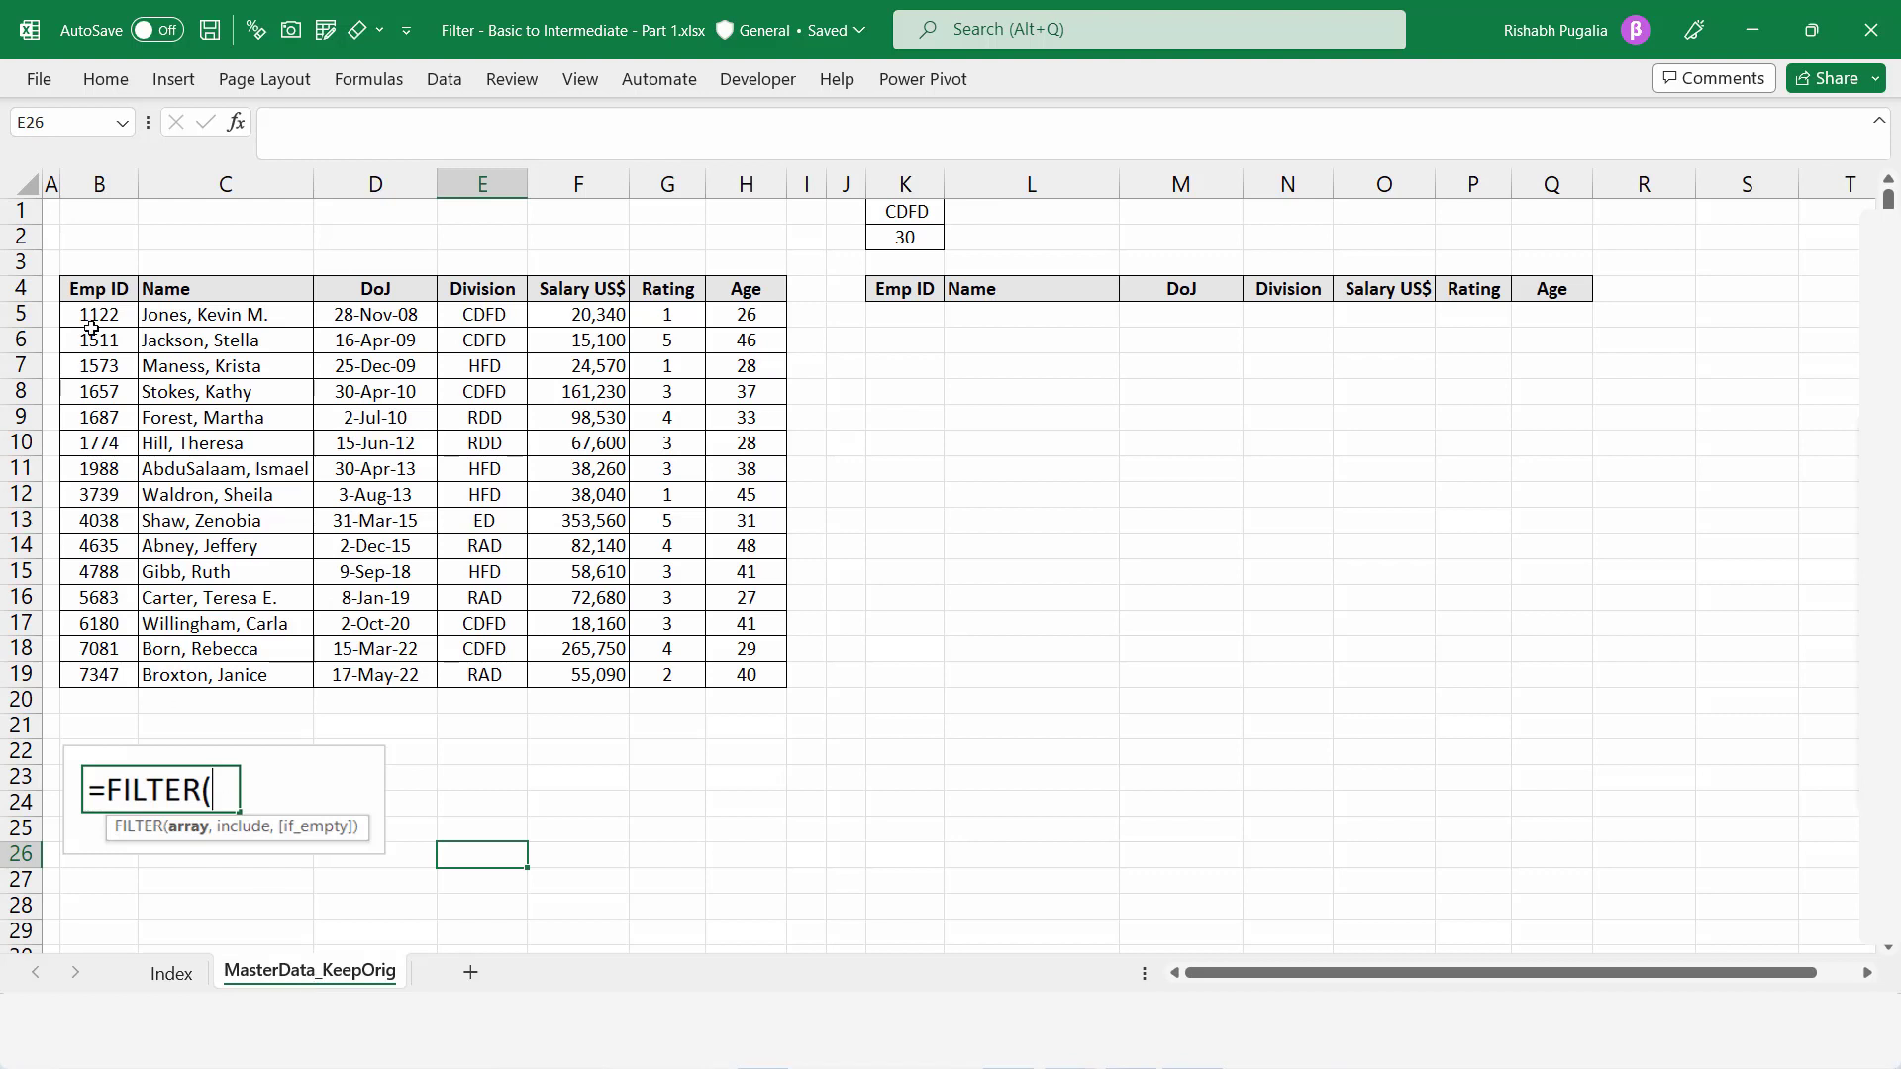
left_click_drag(89, 313, 758, 674)
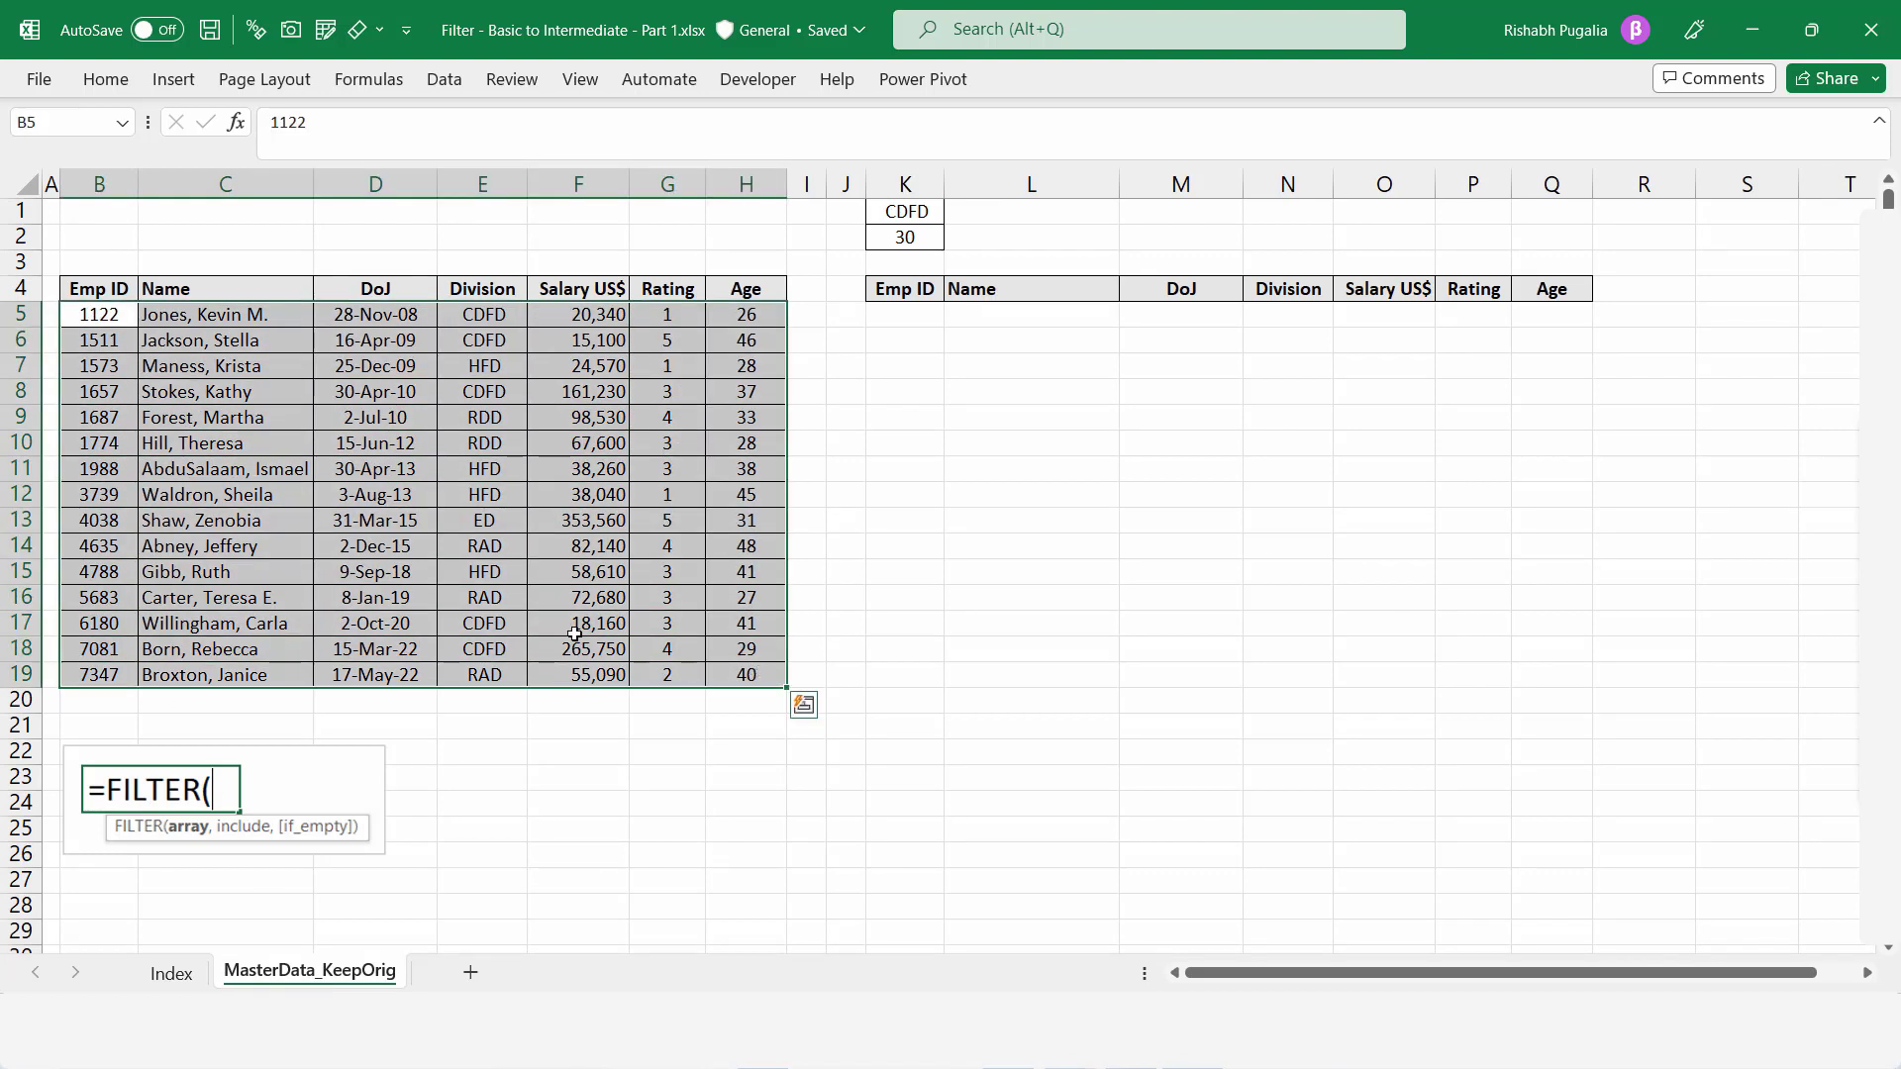
left_click_drag(217, 317, 326, 680)
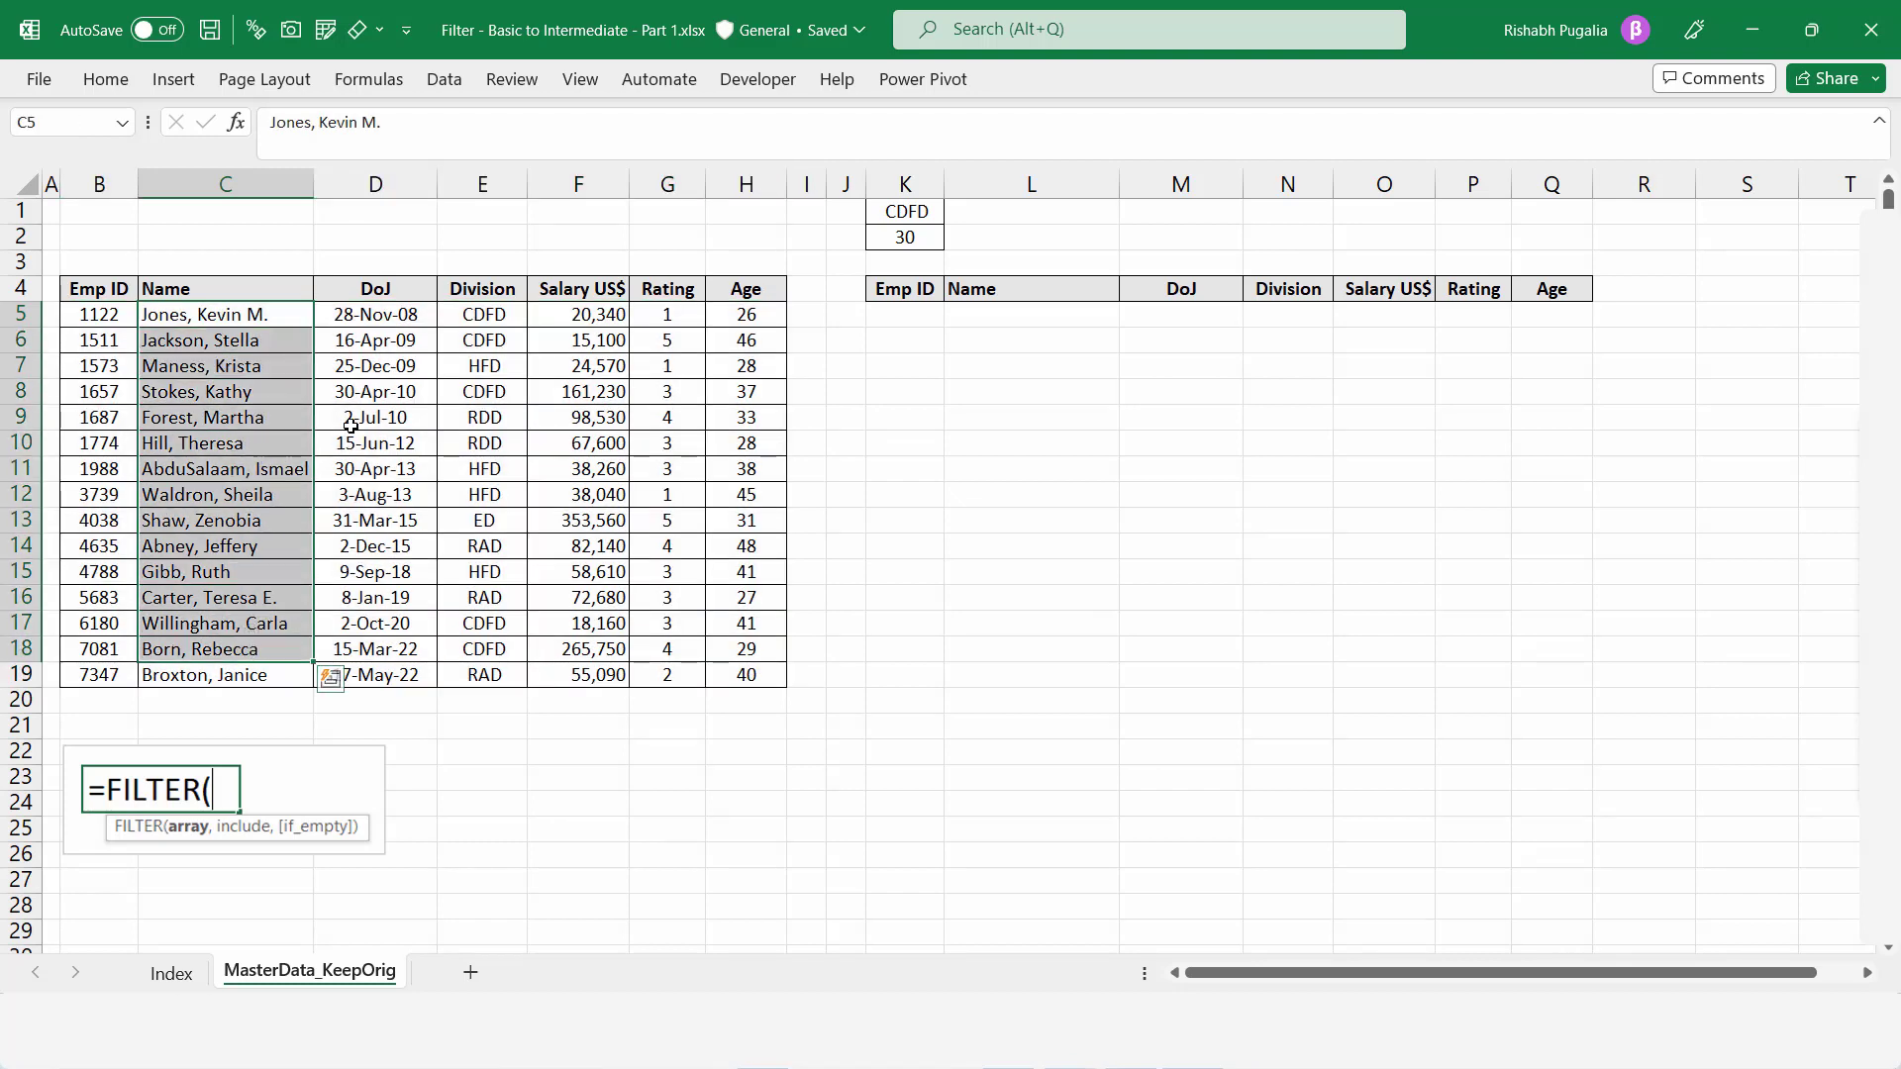
left_click_drag(378, 309, 416, 705)
left_click_drag(494, 320, 485, 674)
left_click(578, 413)
left_click(661, 361)
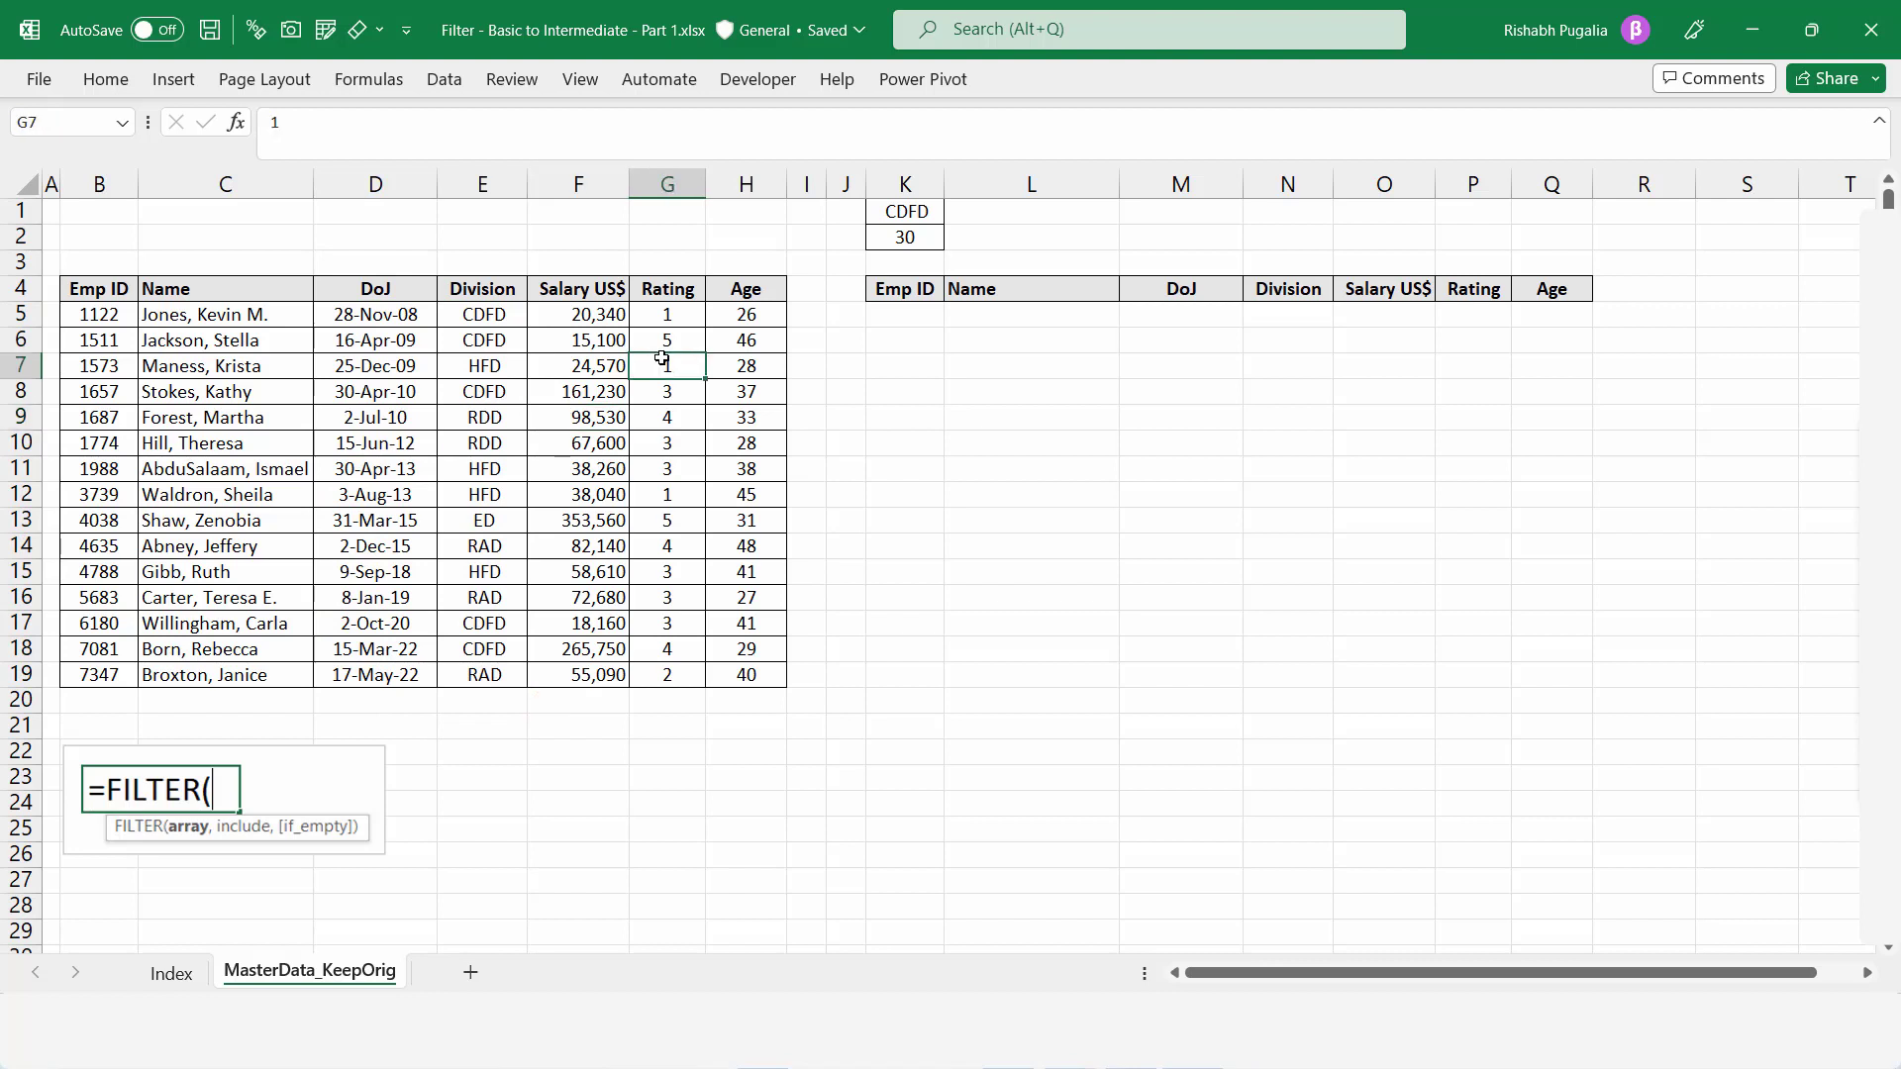
left_click(750, 362)
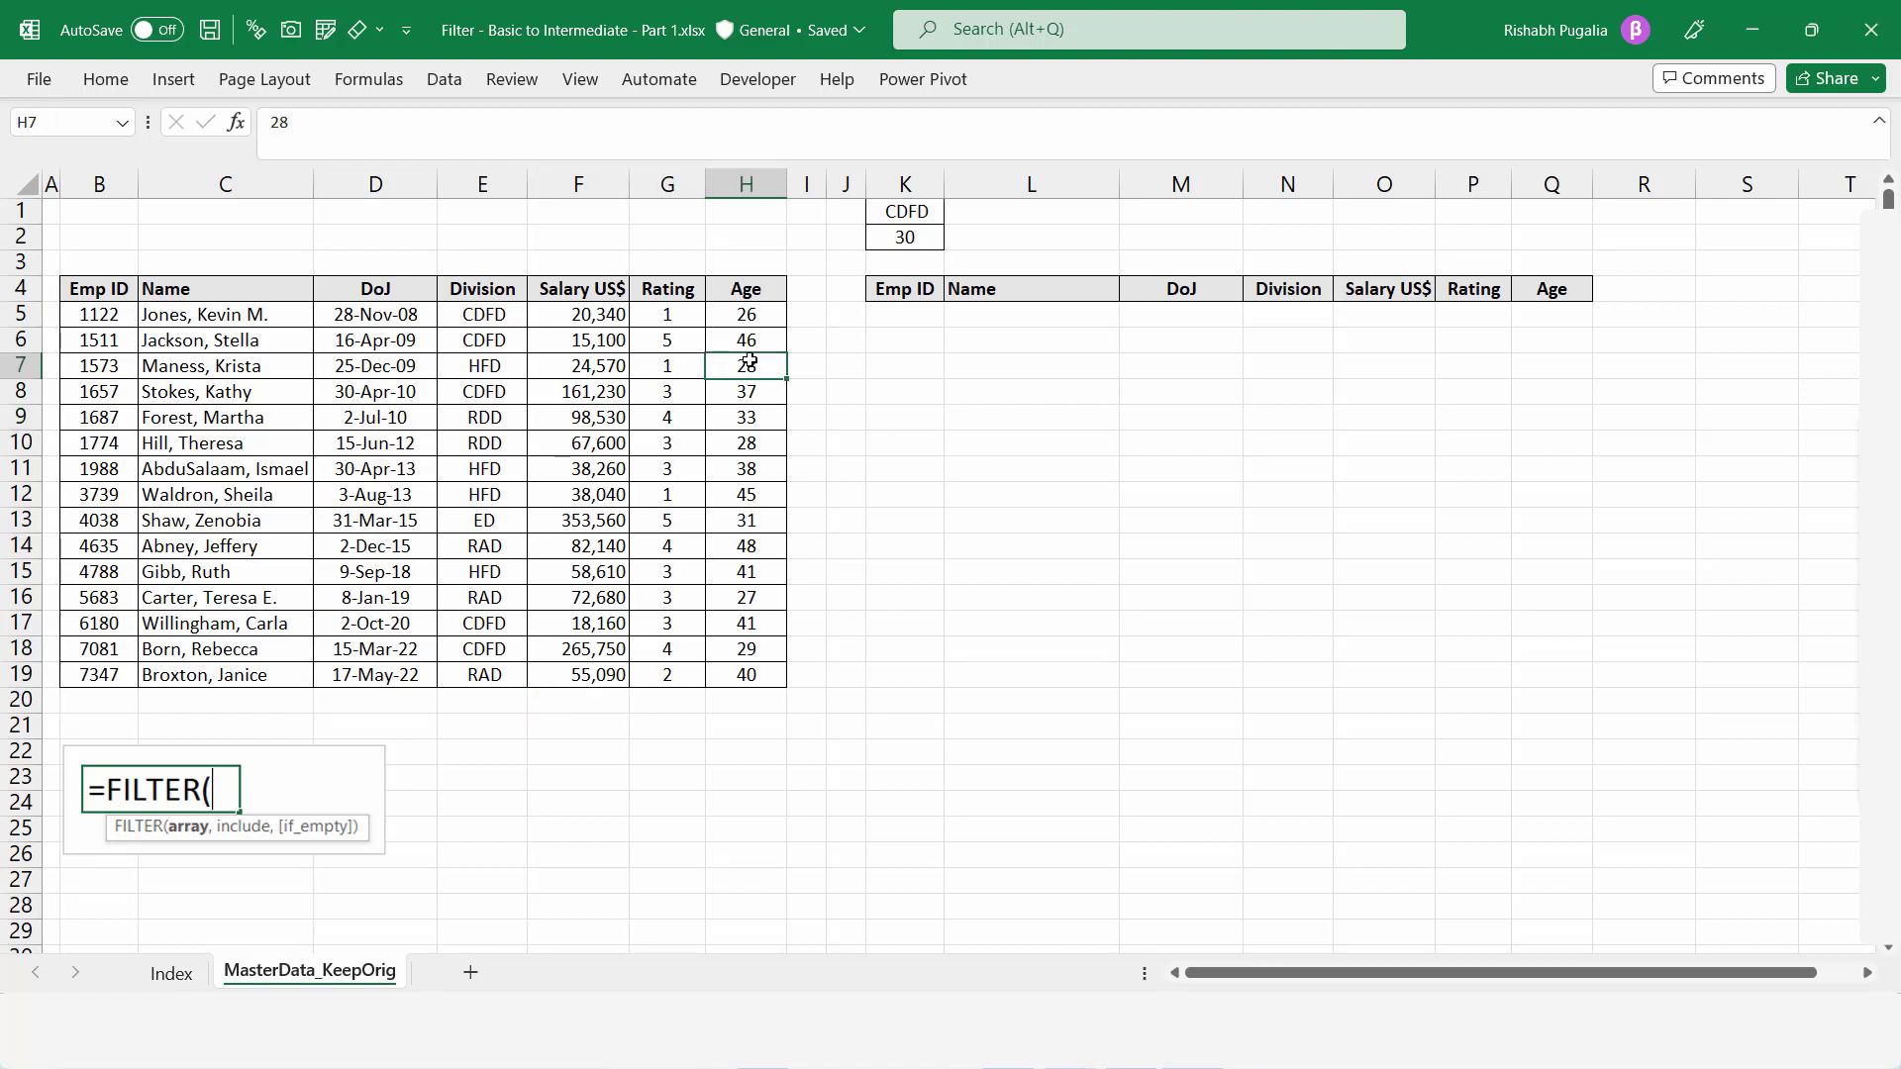
left_click_drag(102, 290, 743, 288)
left_click_drag(906, 292, 1552, 284)
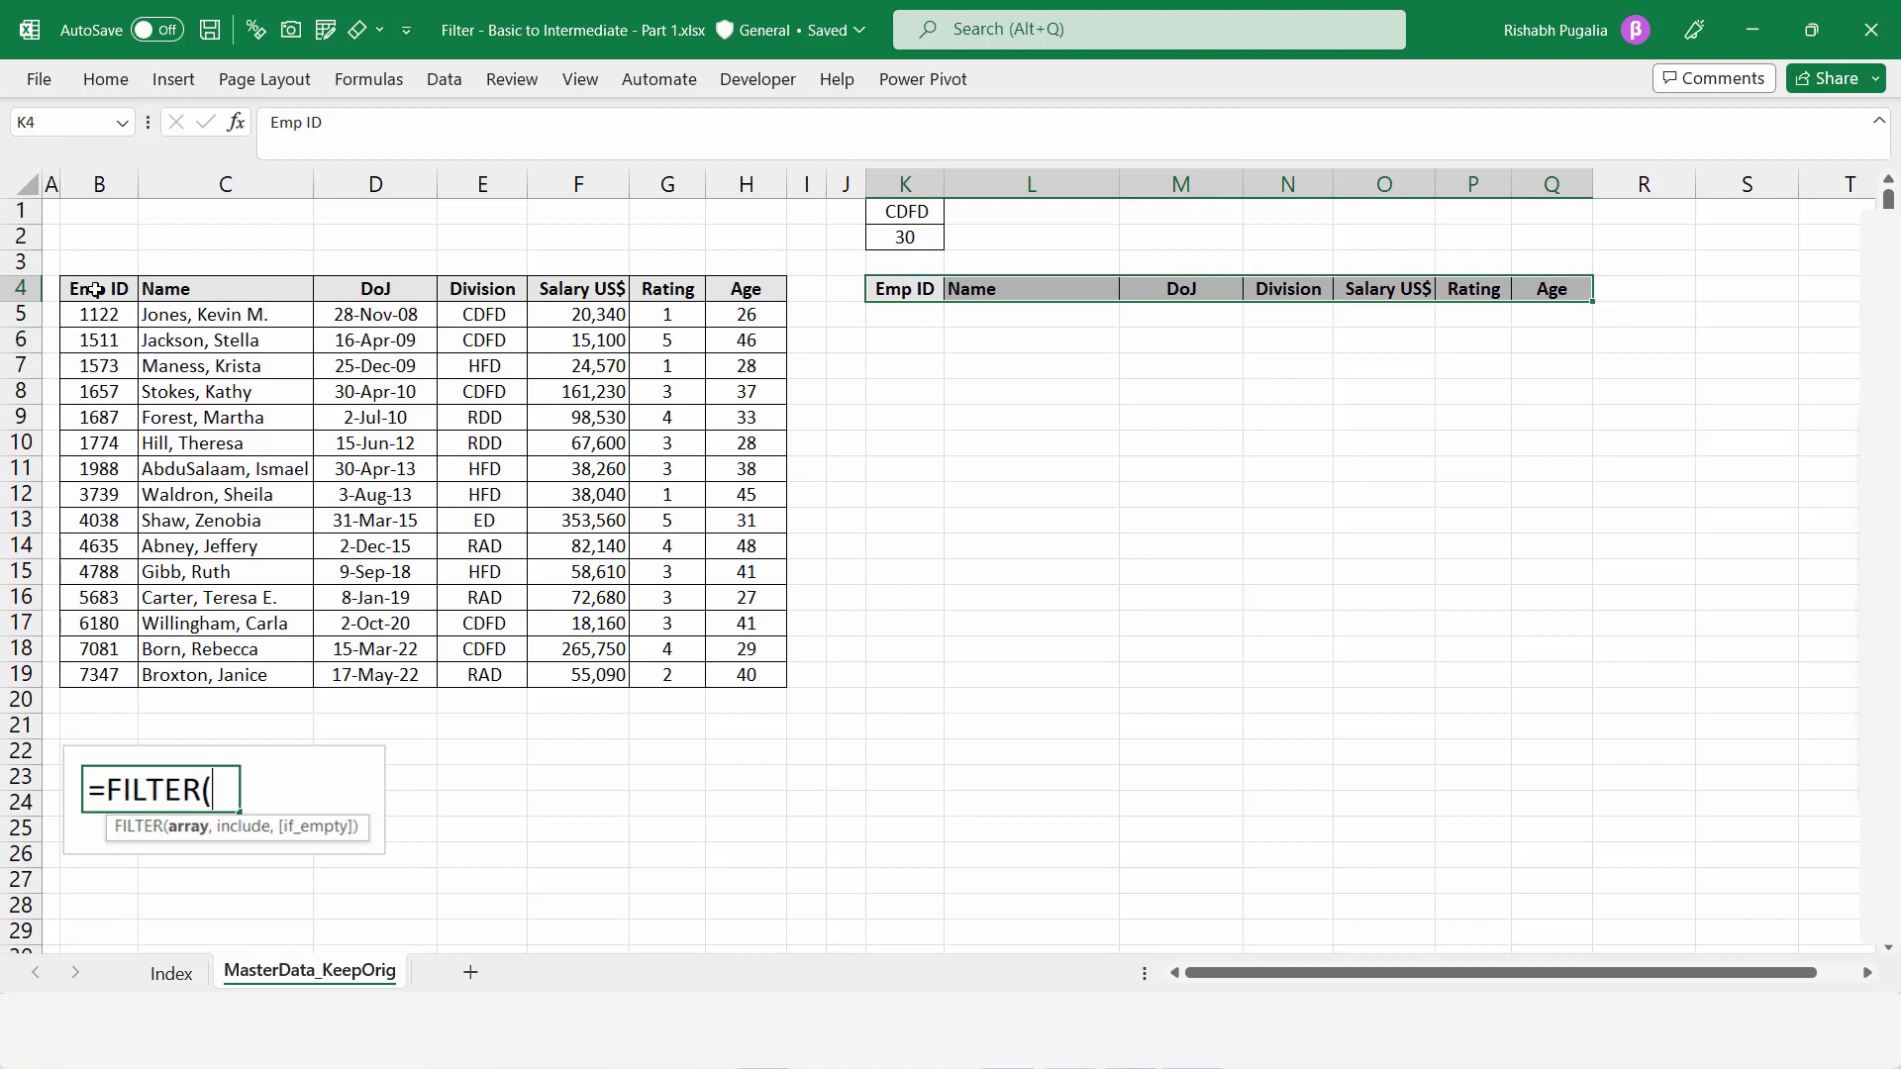
- Apply a column filter to the employee table B4:H19, show only the CDFD division, and select the filtered rows
left_click_drag(95, 289, 755, 672)
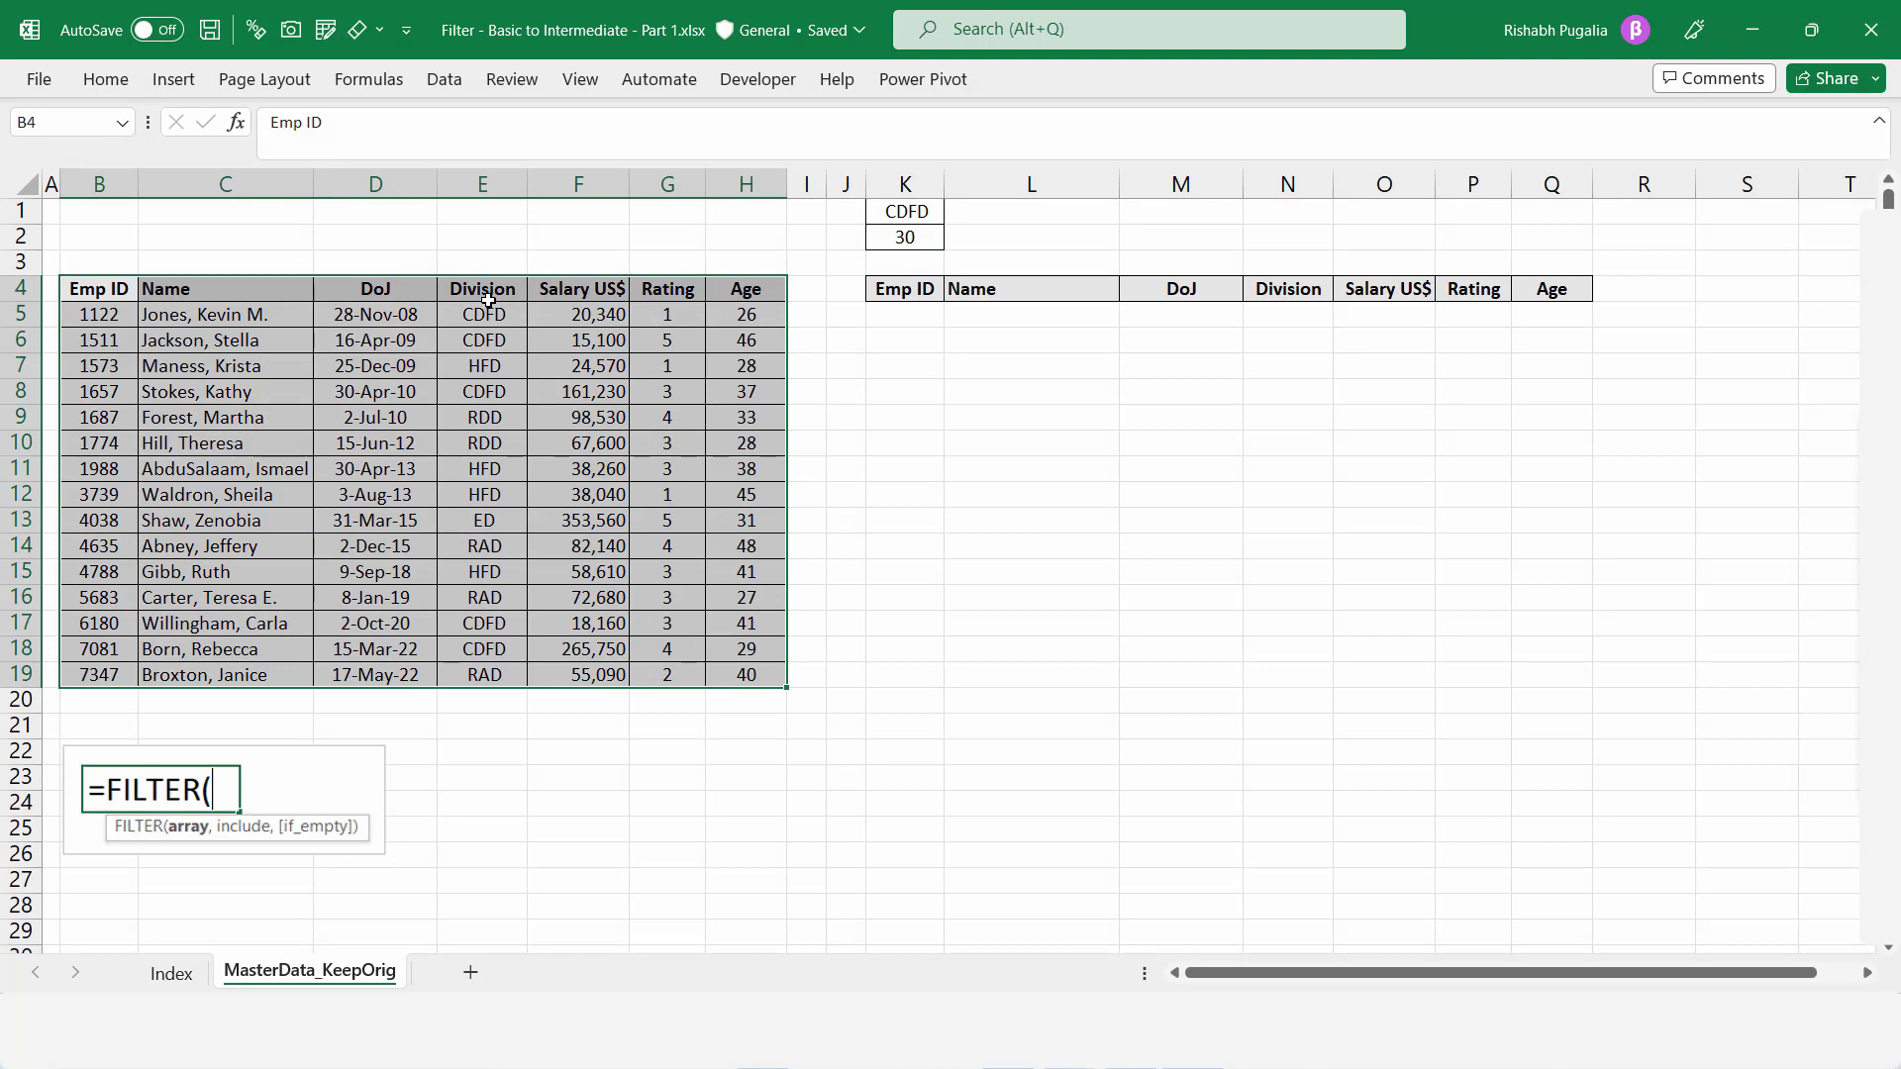
left_click(443, 80)
left_click(1066, 149)
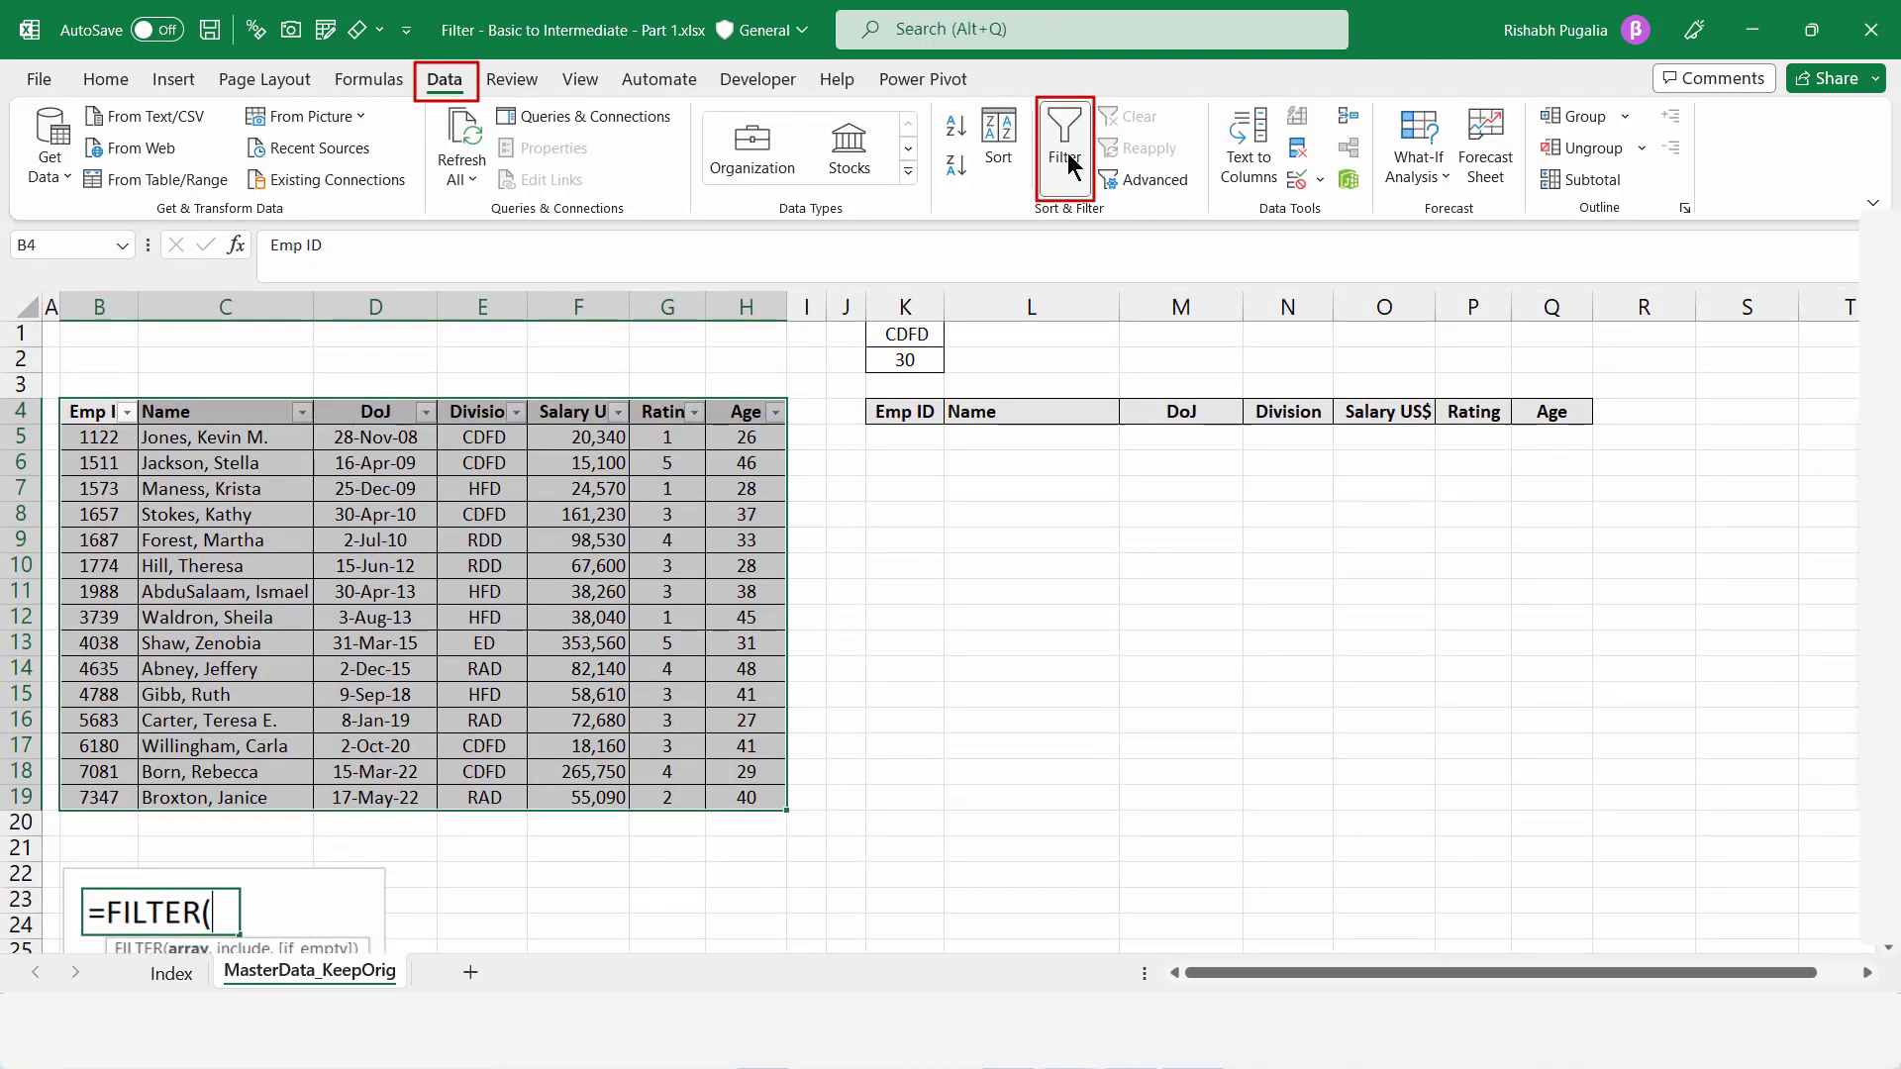
left_click(517, 413)
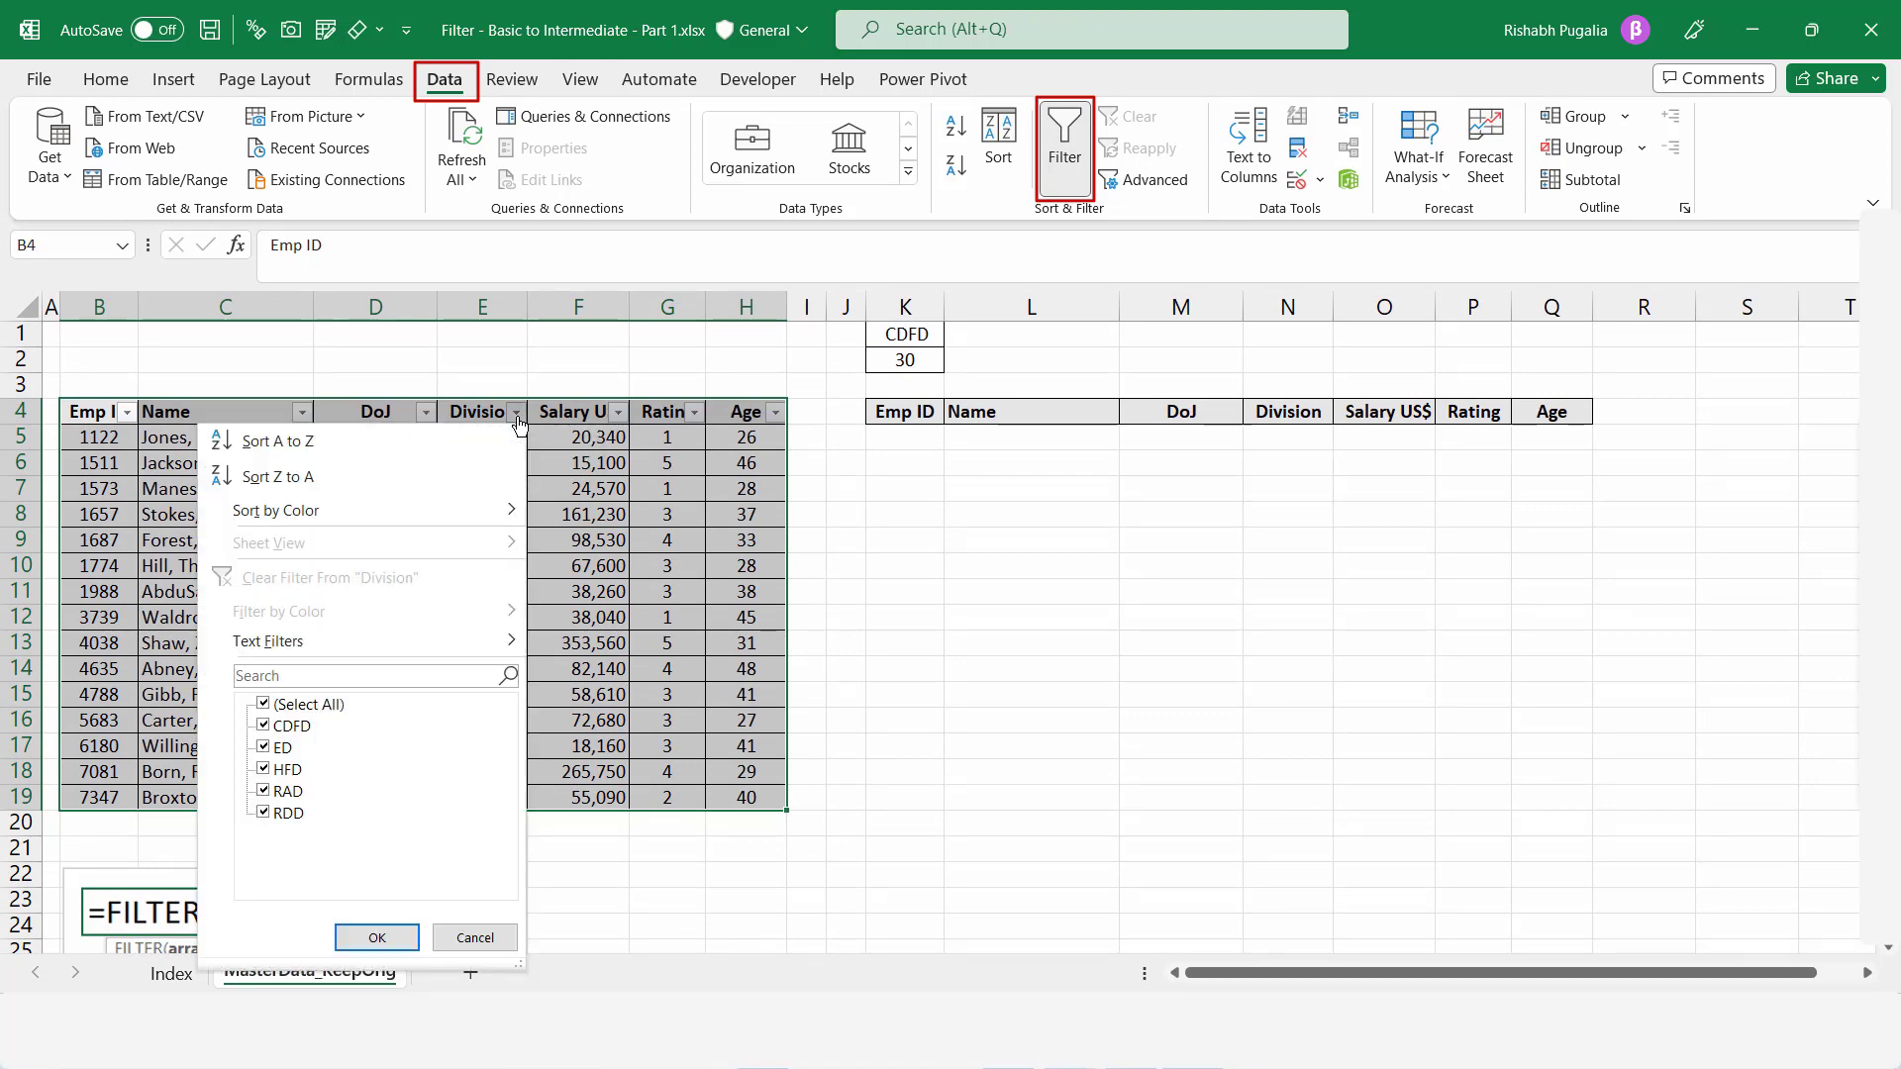
left_click(264, 704)
left_click(263, 726)
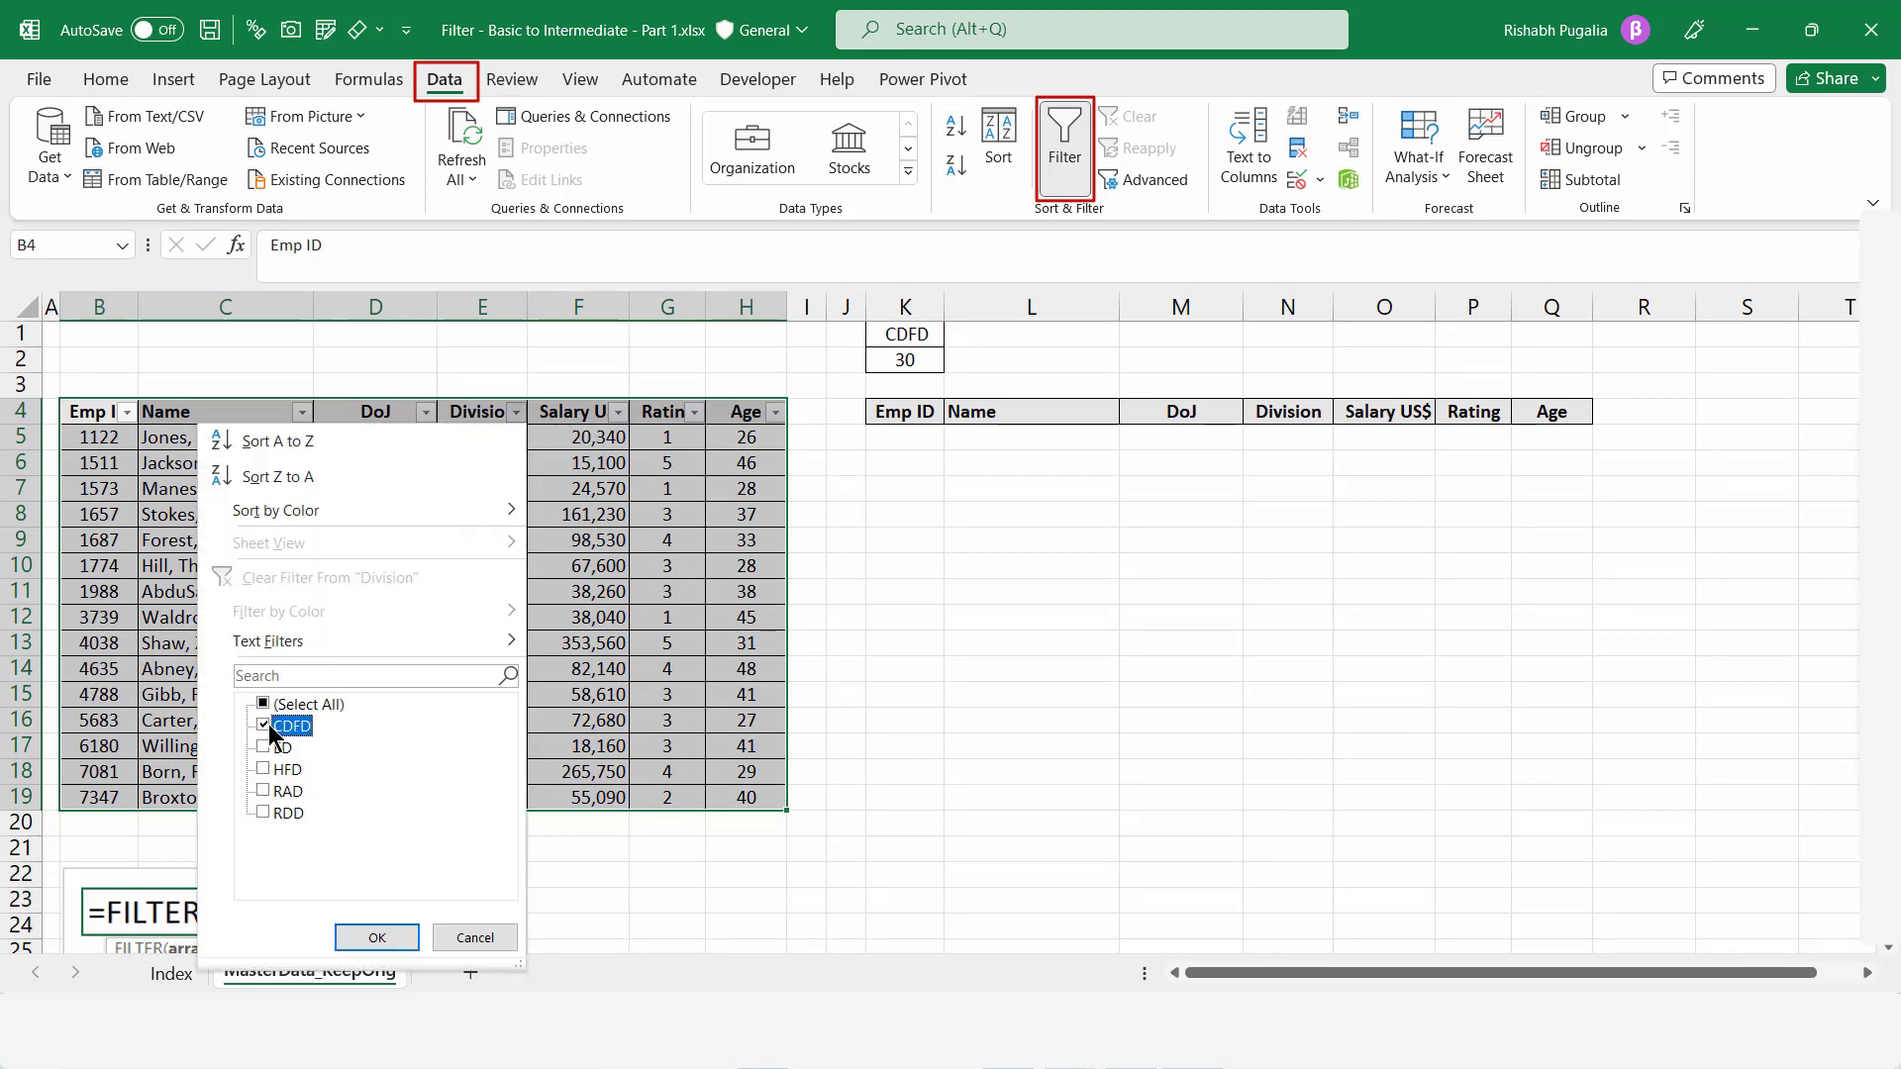
left_click(376, 938)
left_click_drag(732, 539, 483, 514)
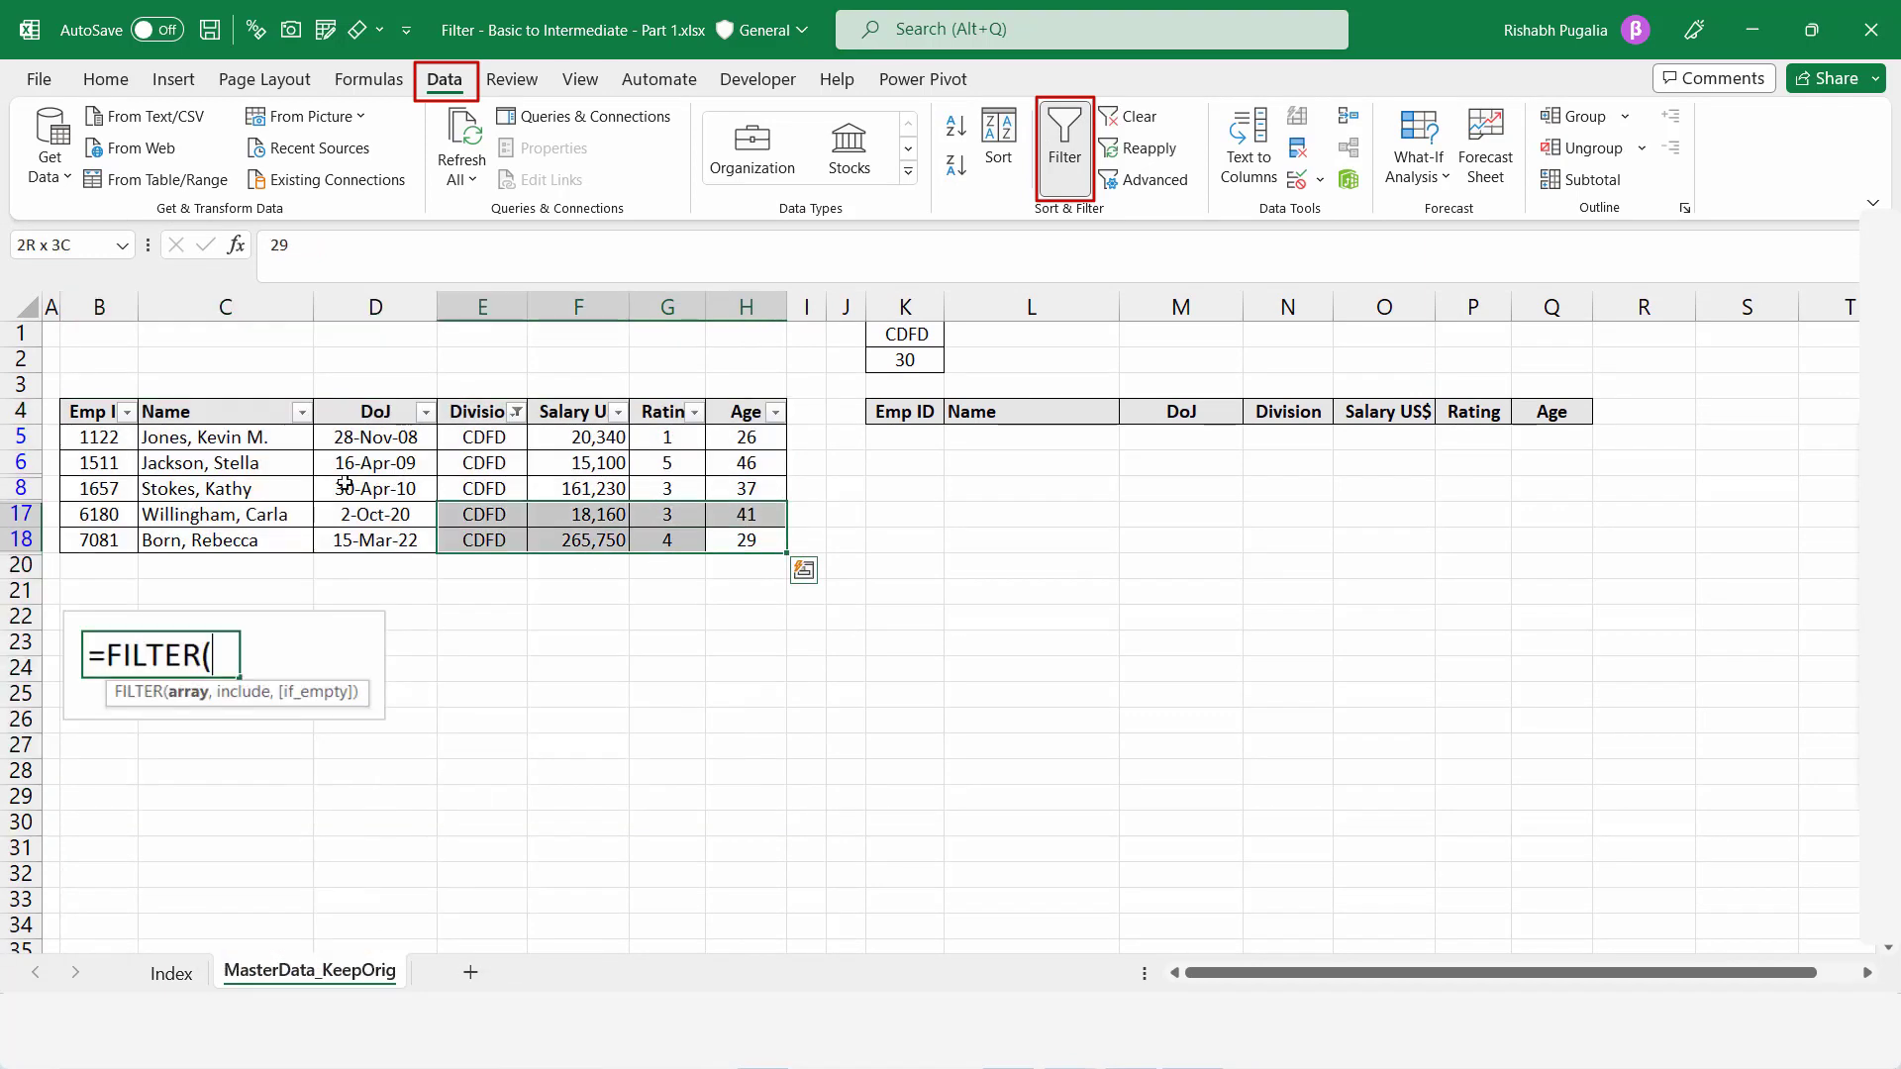
left_click_drag(345, 484, 100, 414)
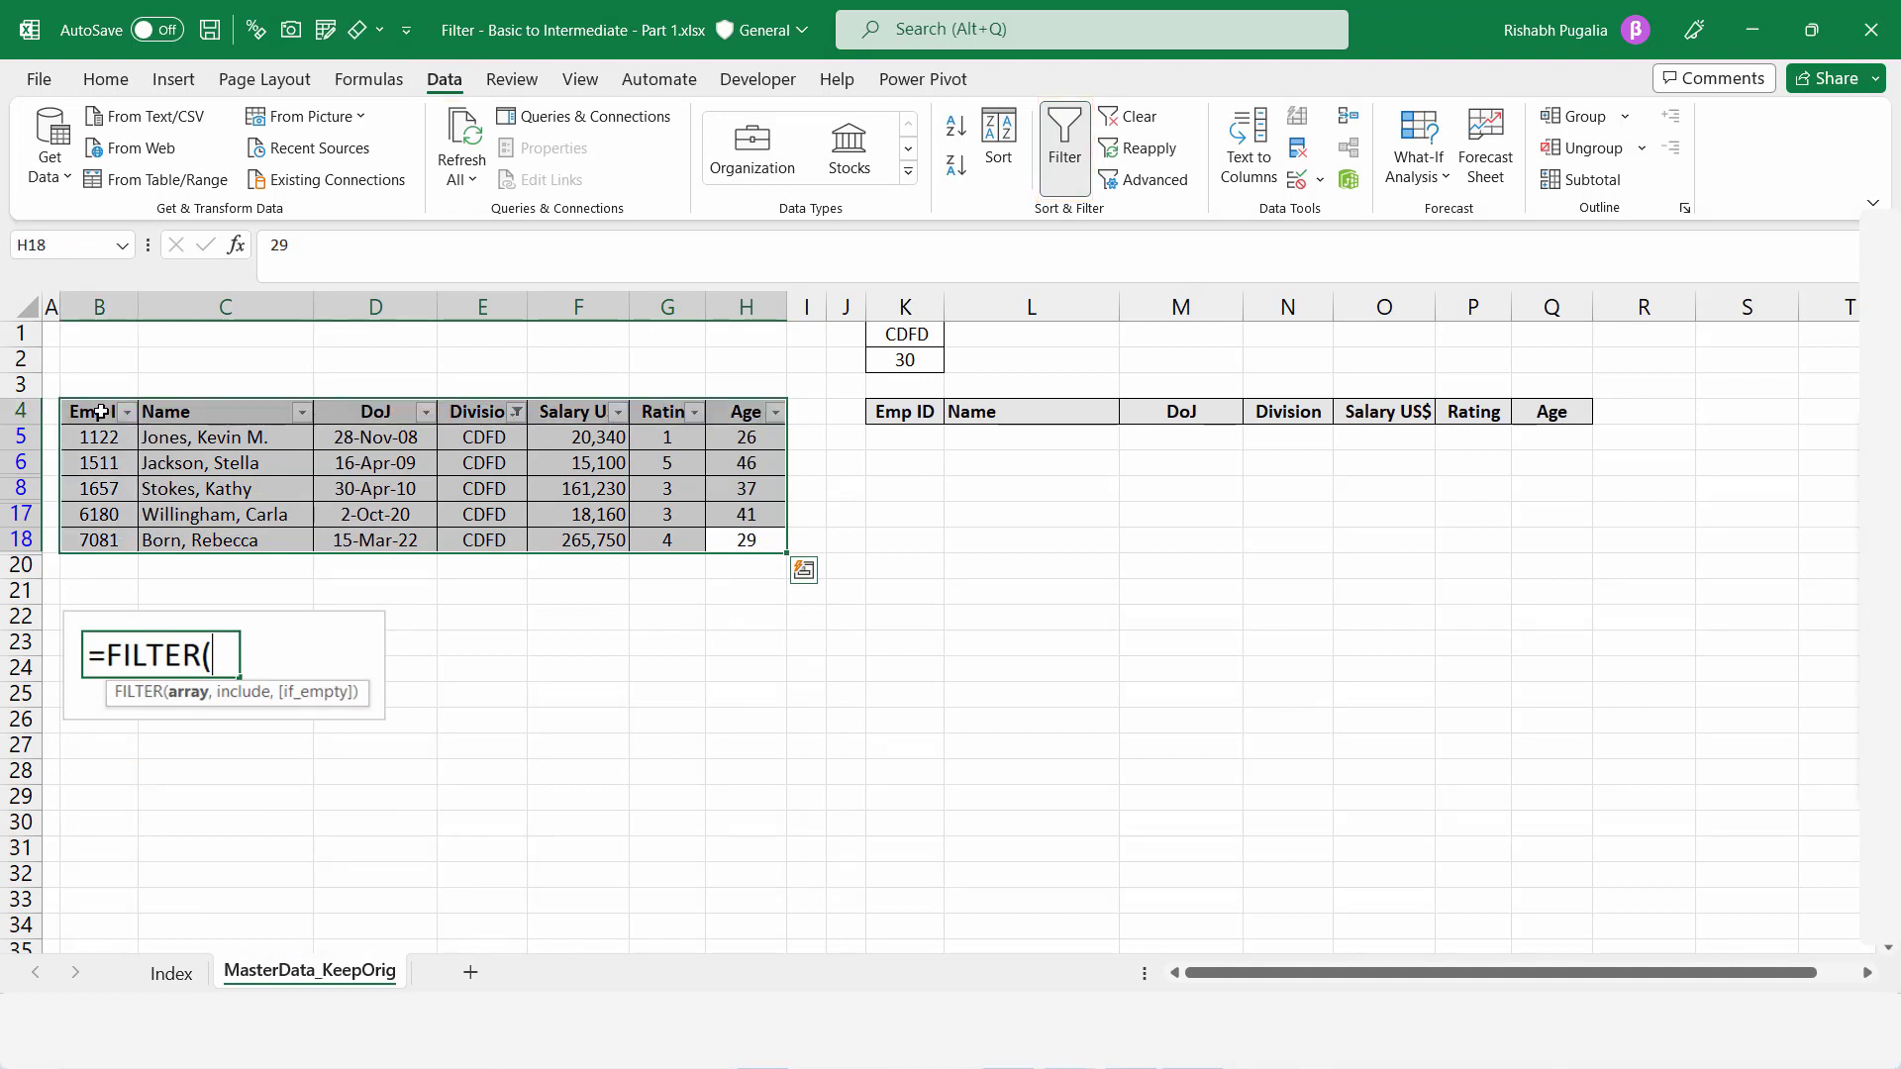
- Clear the Division filter and turn off filtering on the employee table
left_click(1119, 119)
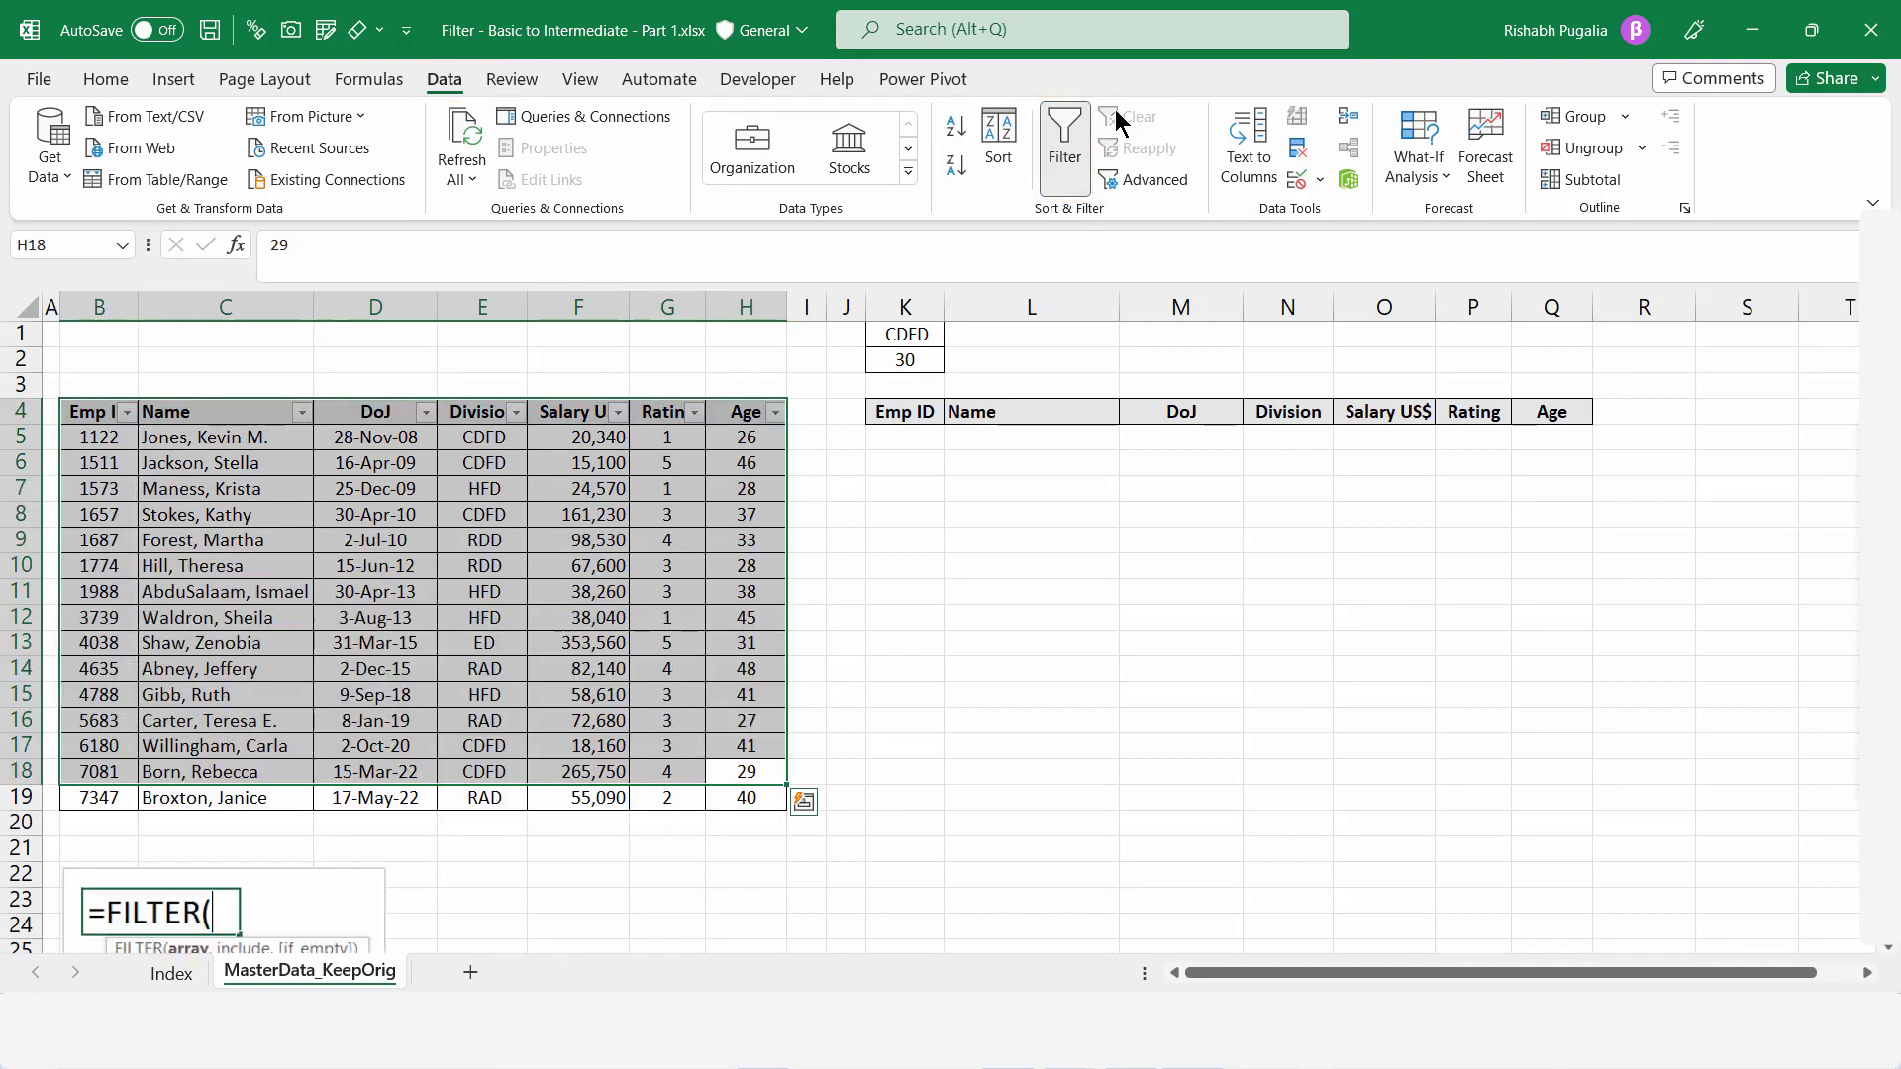
left_click(1075, 169)
left_click(891, 485)
- Enter =FILTER(B5:H19,E5:E19=K1) in cell K5 to extract the employees whose division matches K1
left_click(896, 439)
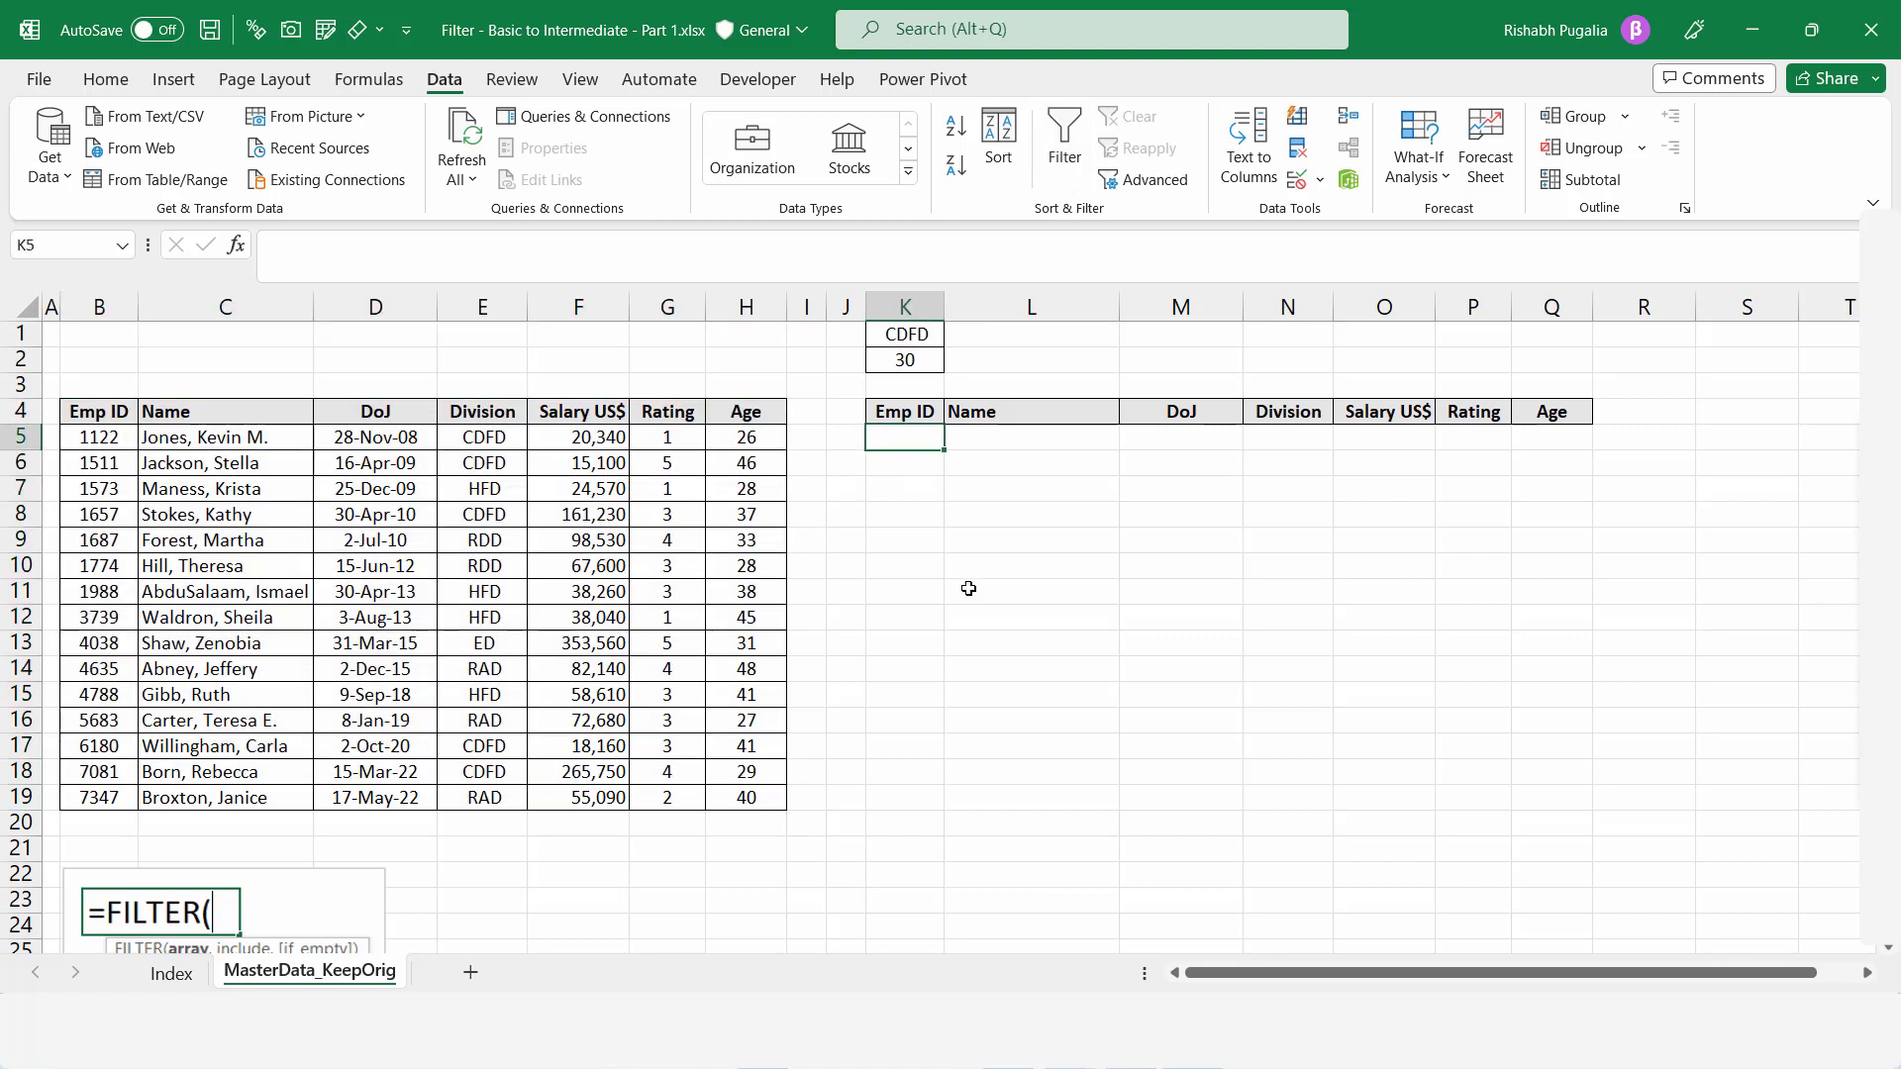
double_click(444, 79)
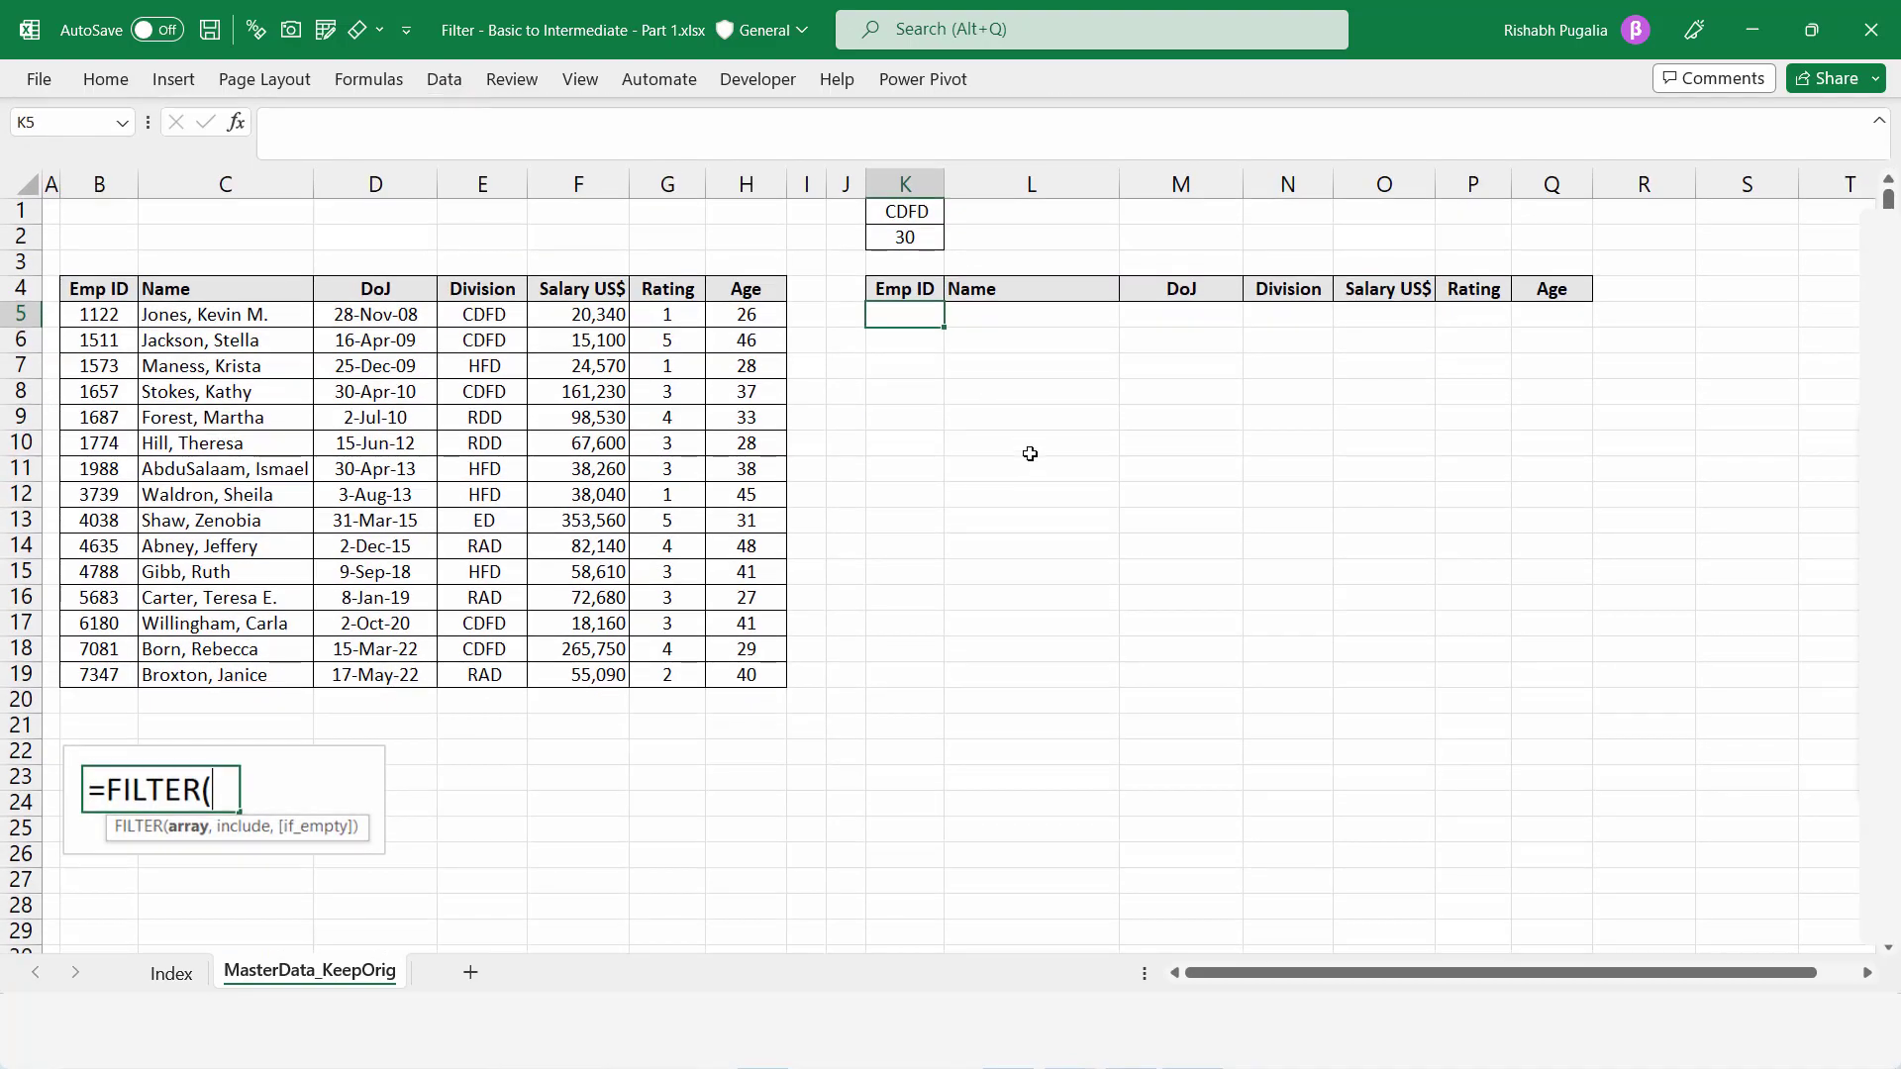
scroll(1029, 455, "up", 3, "ctrl")
scroll(1018, 543, "up", 2)
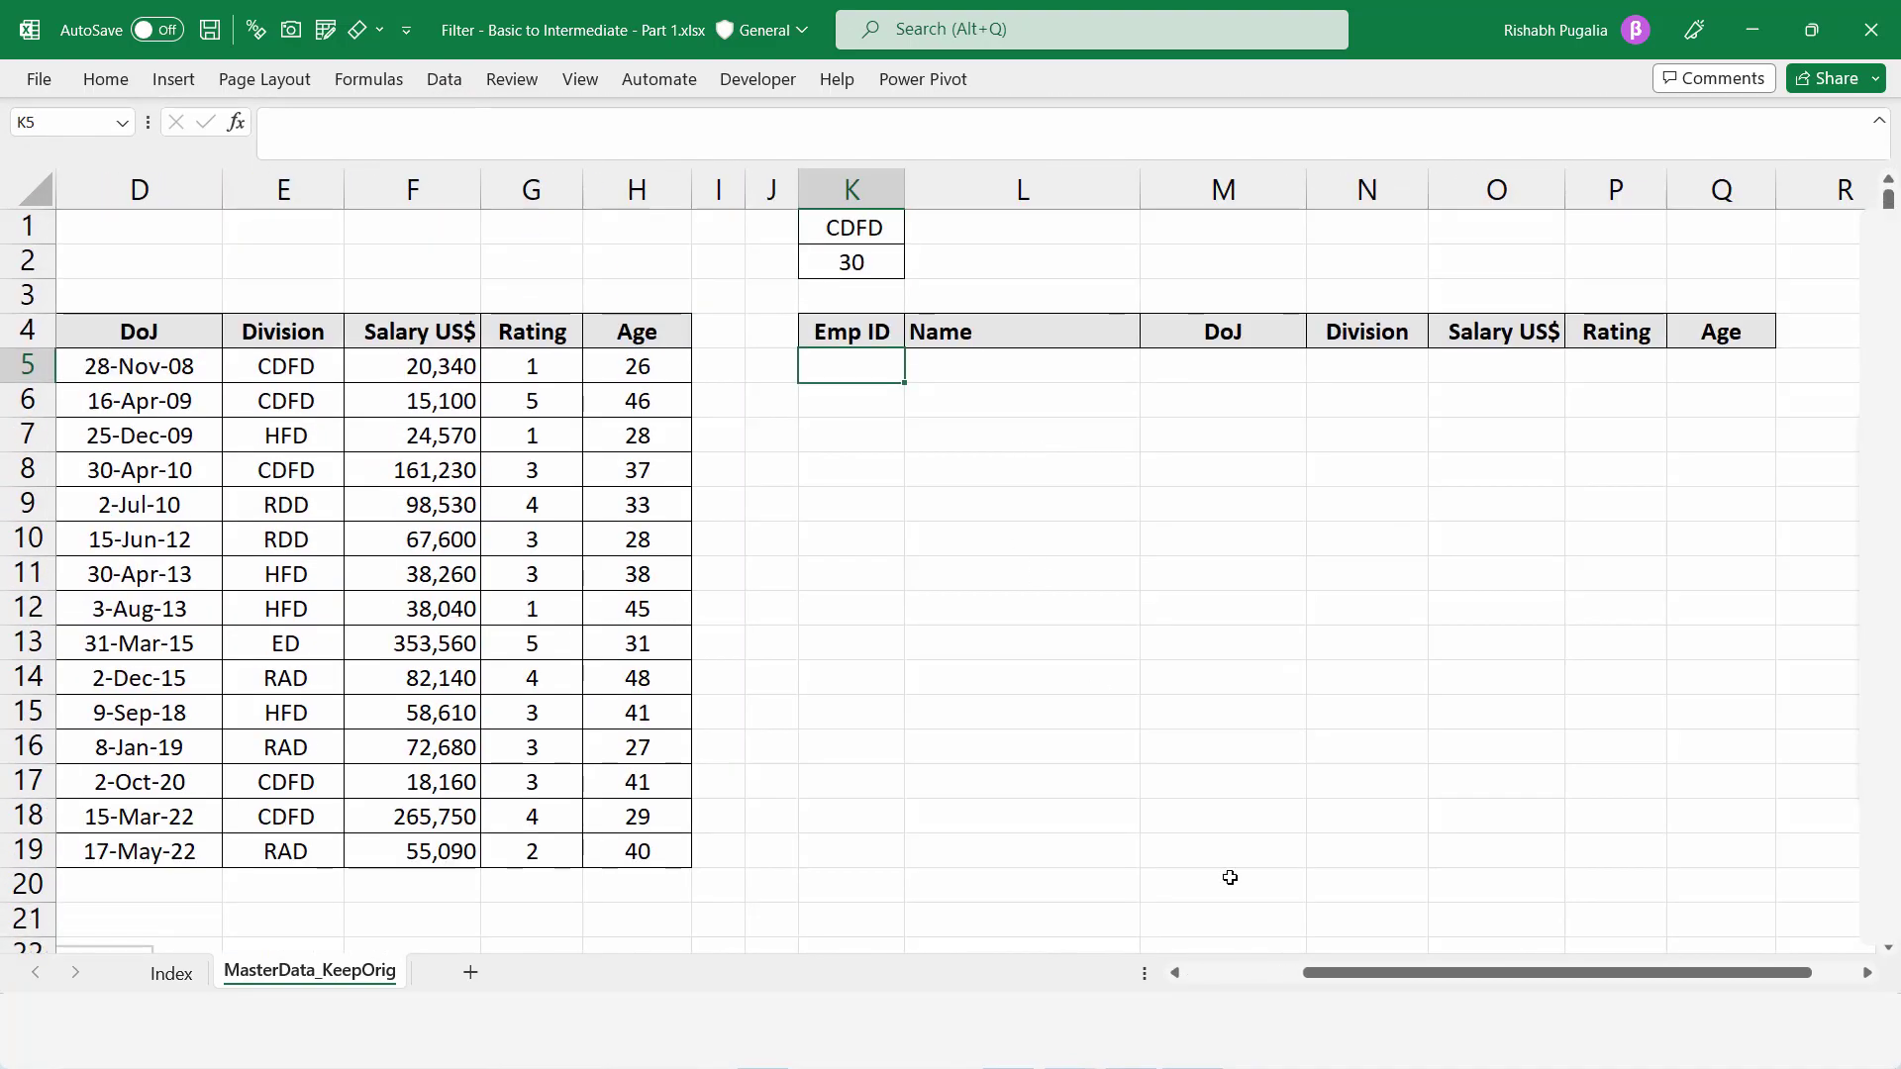
left_click(1208, 971)
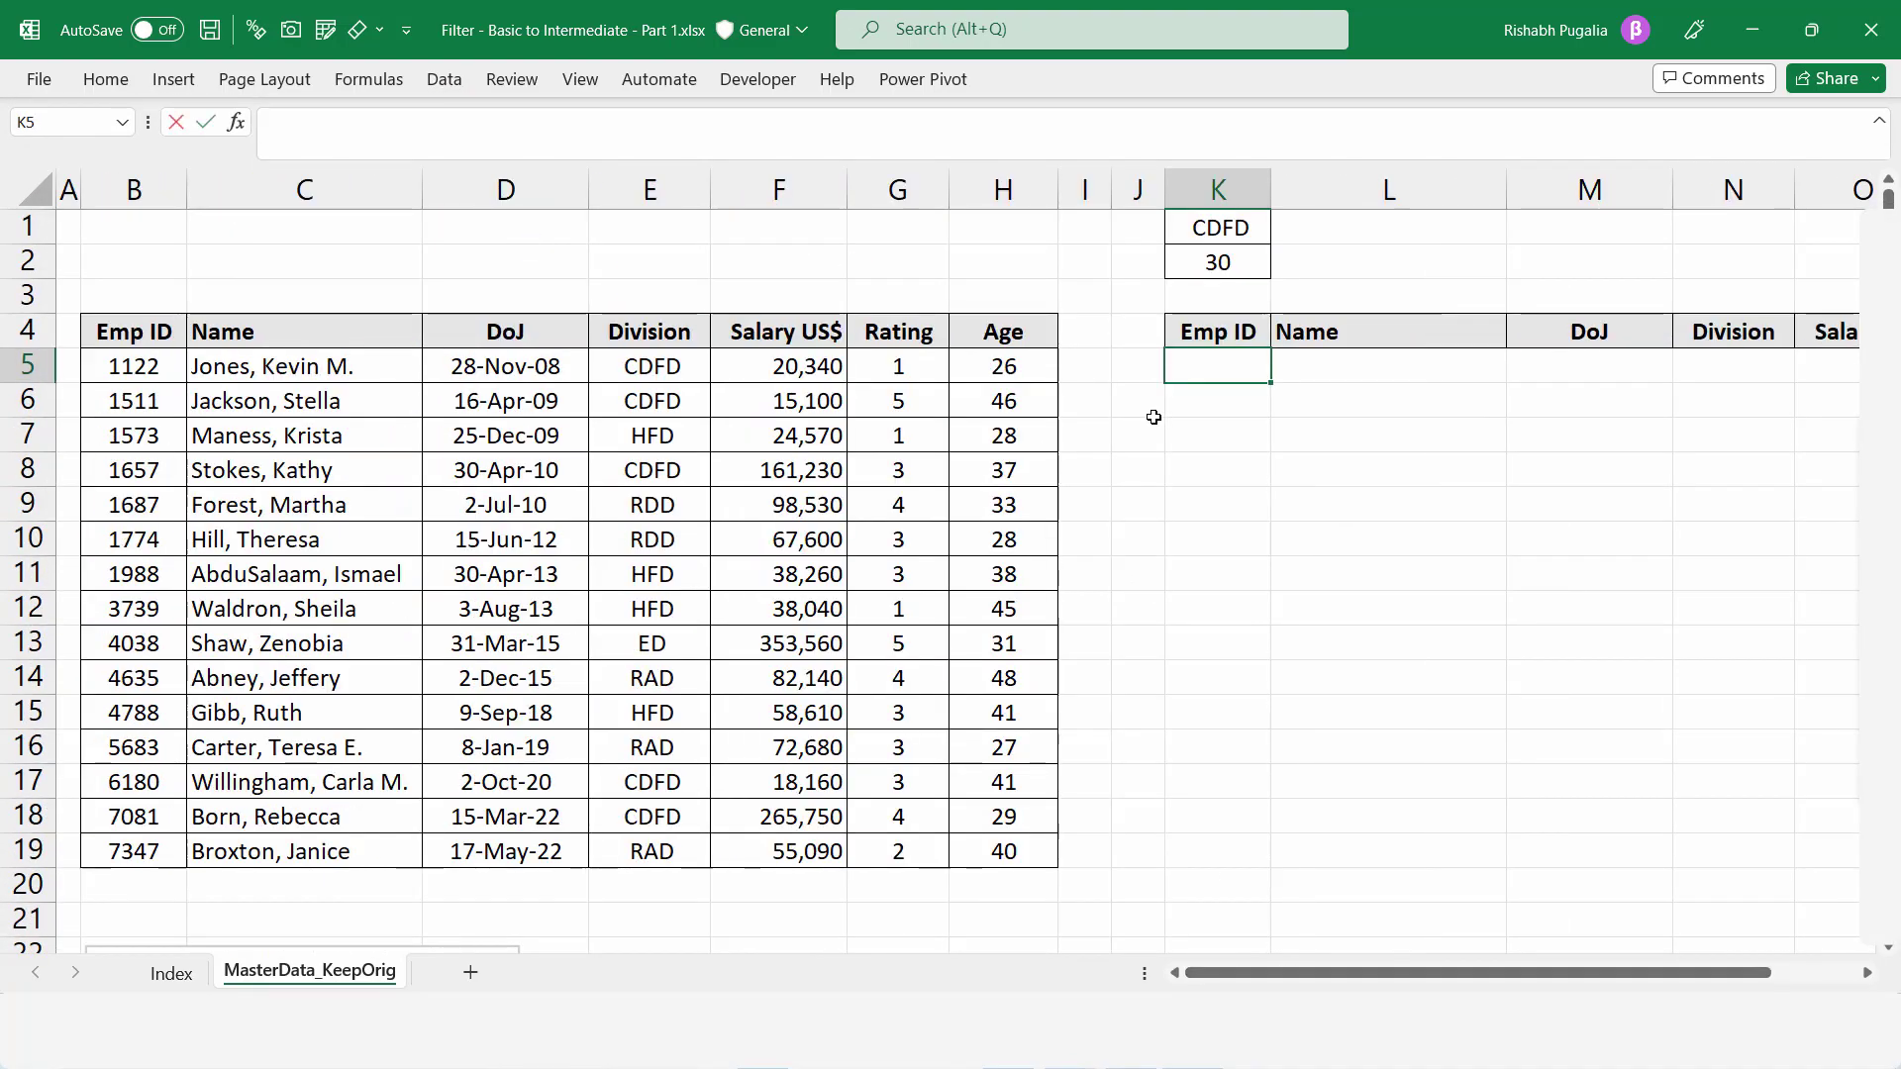
type("=filter")
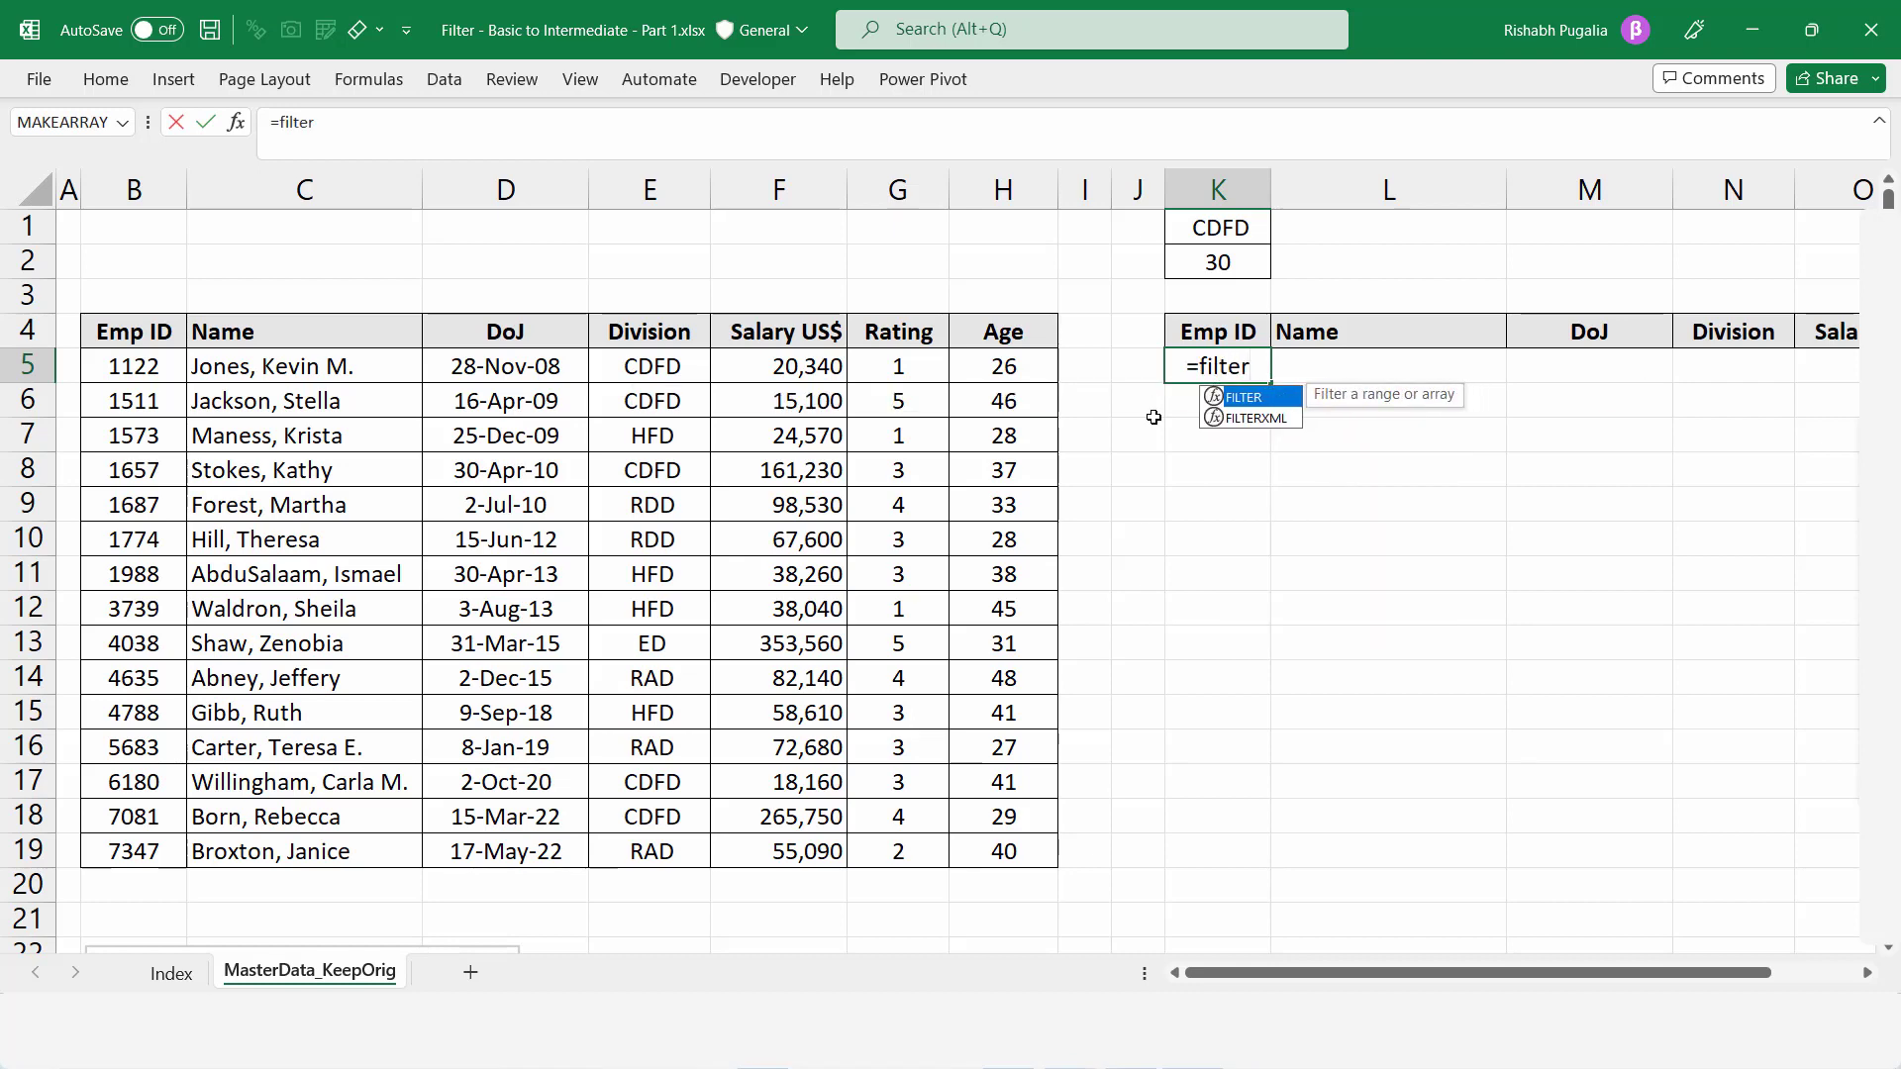
key("Tab")
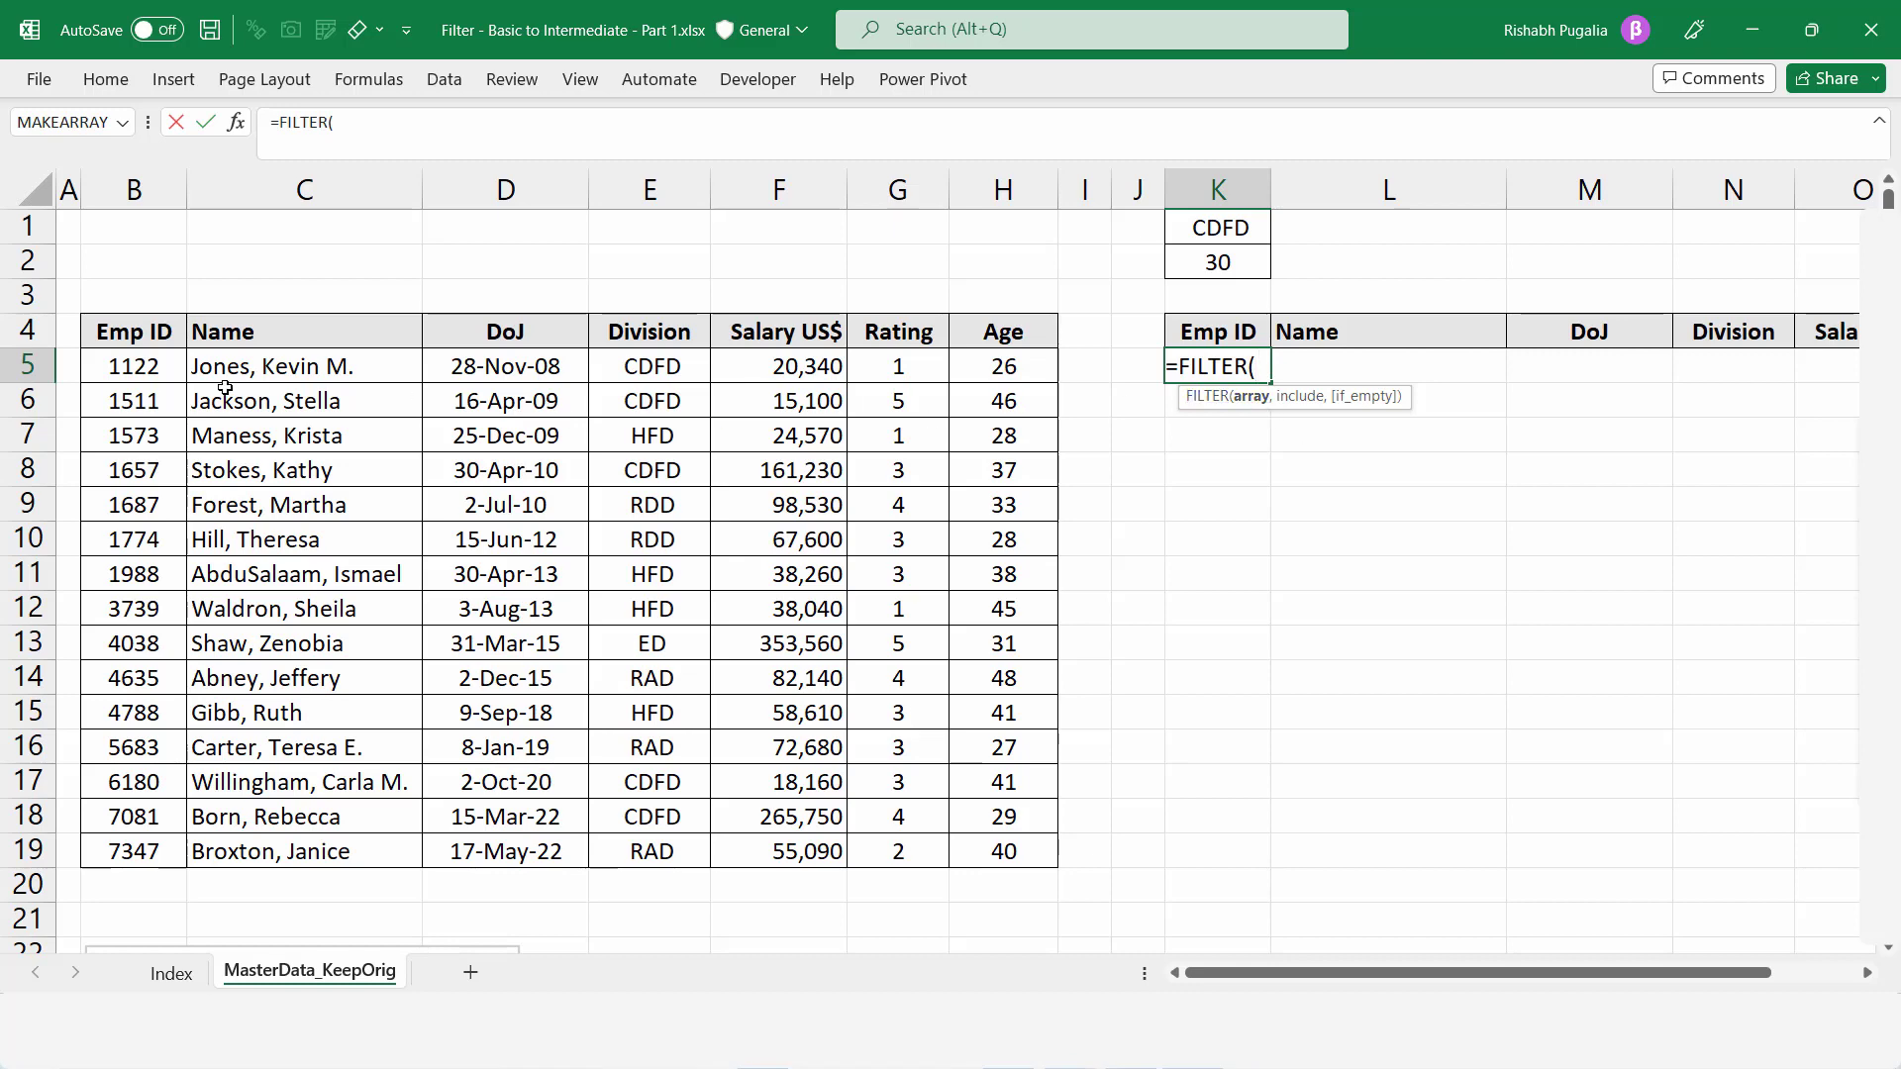
left_click_drag(142, 367, 1008, 869)
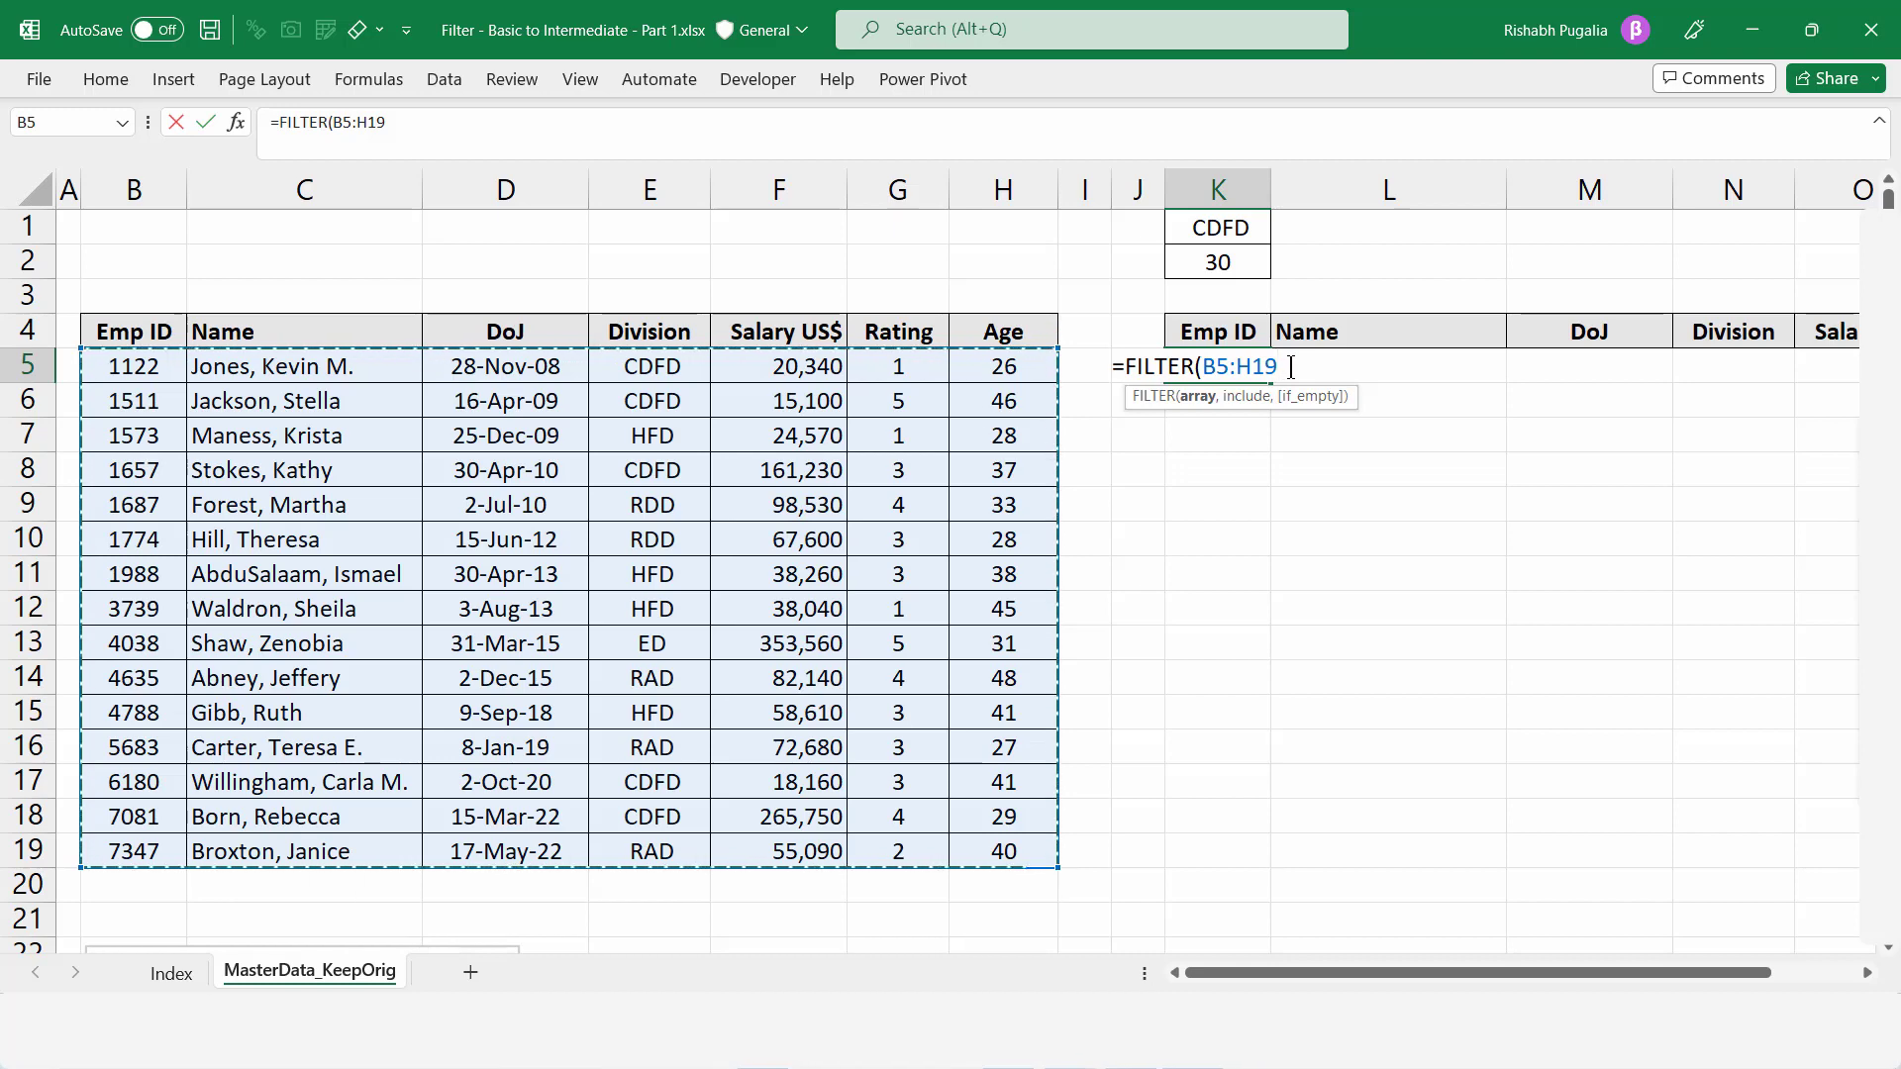
type(",")
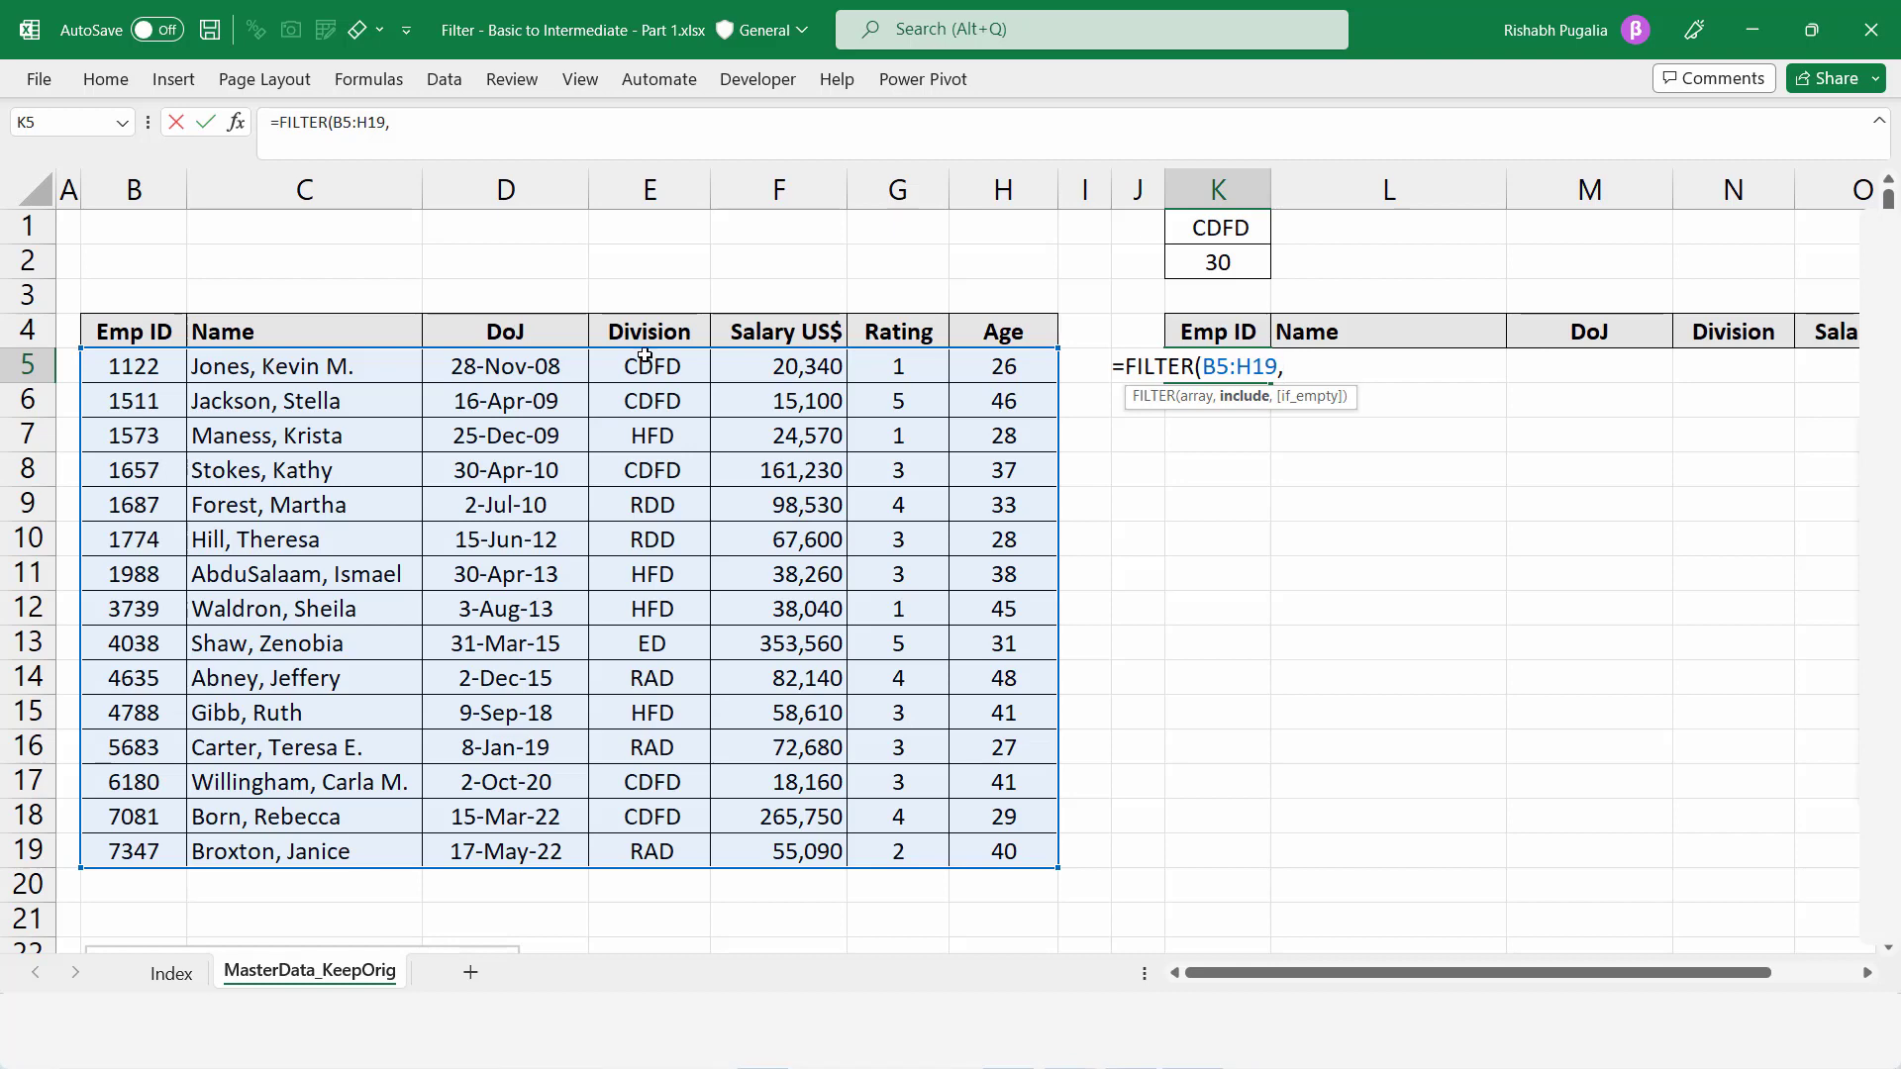
left_click_drag(648, 367, 633, 858)
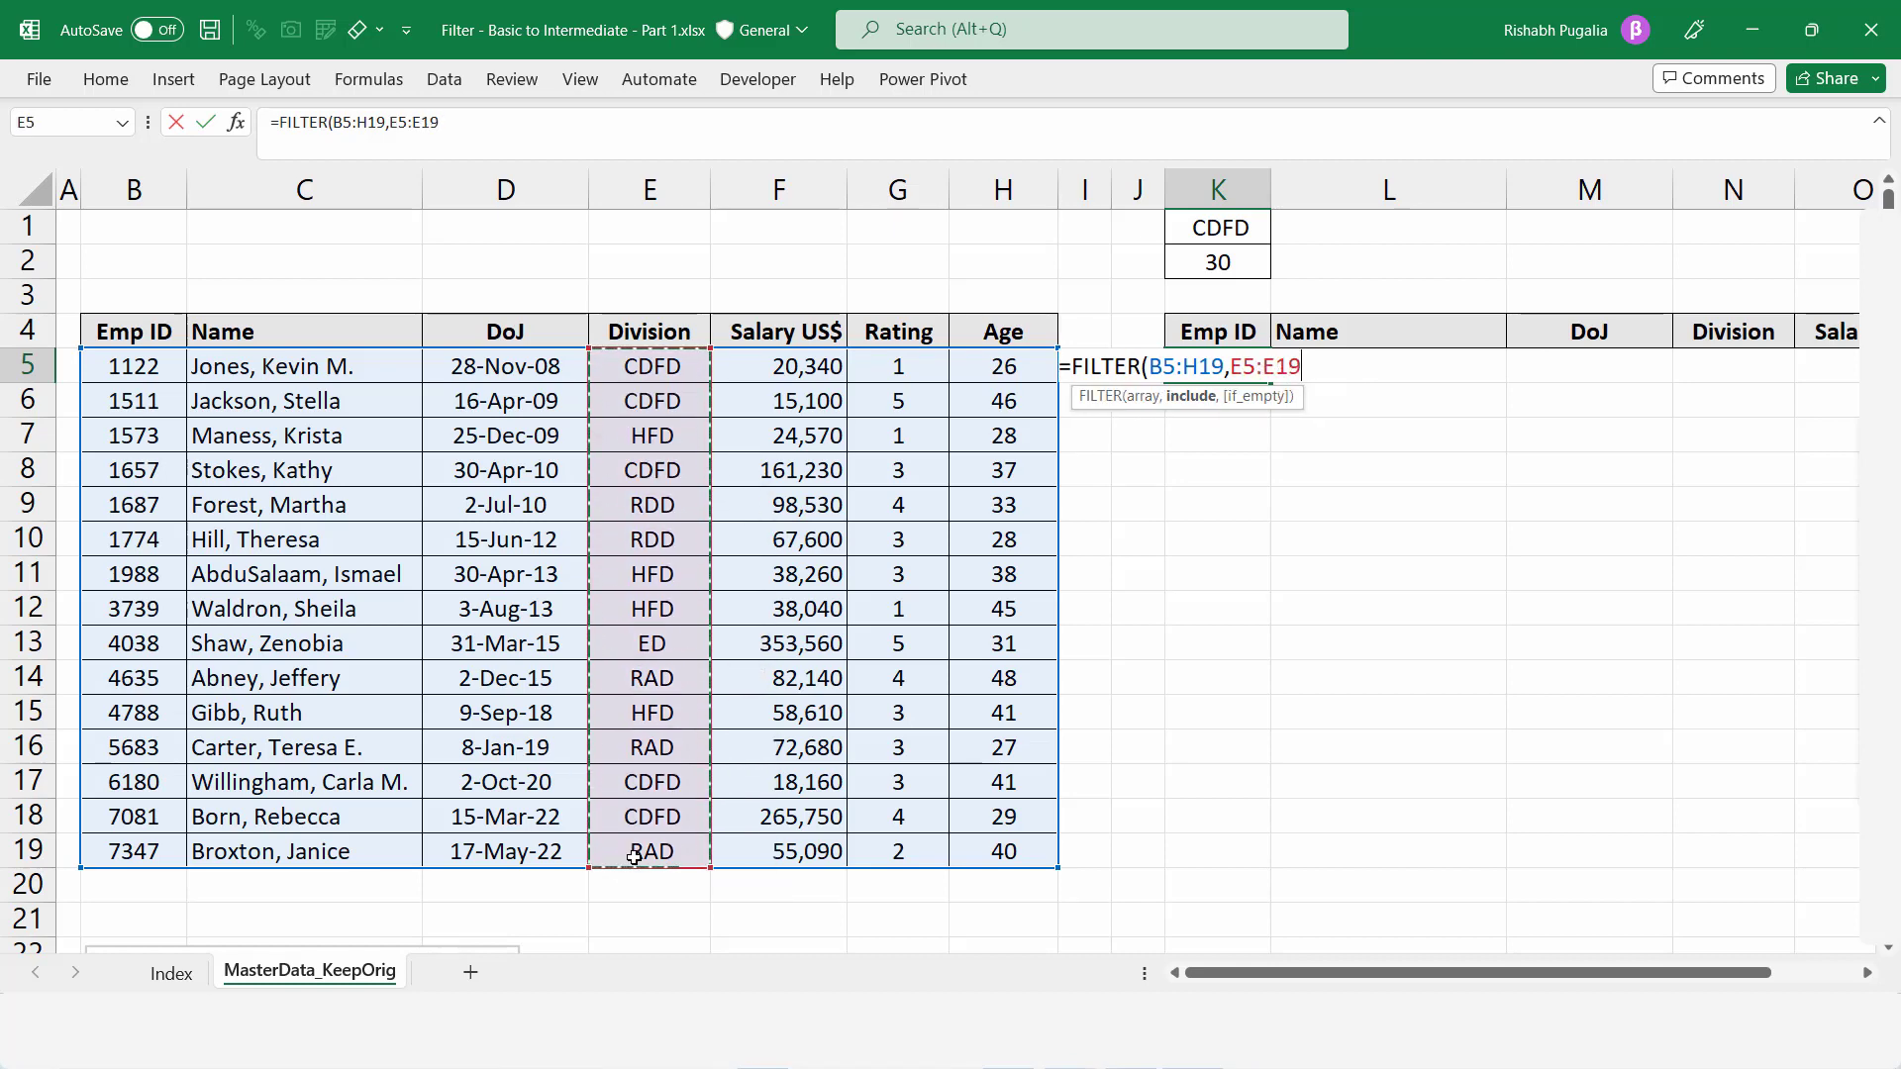
type("=")
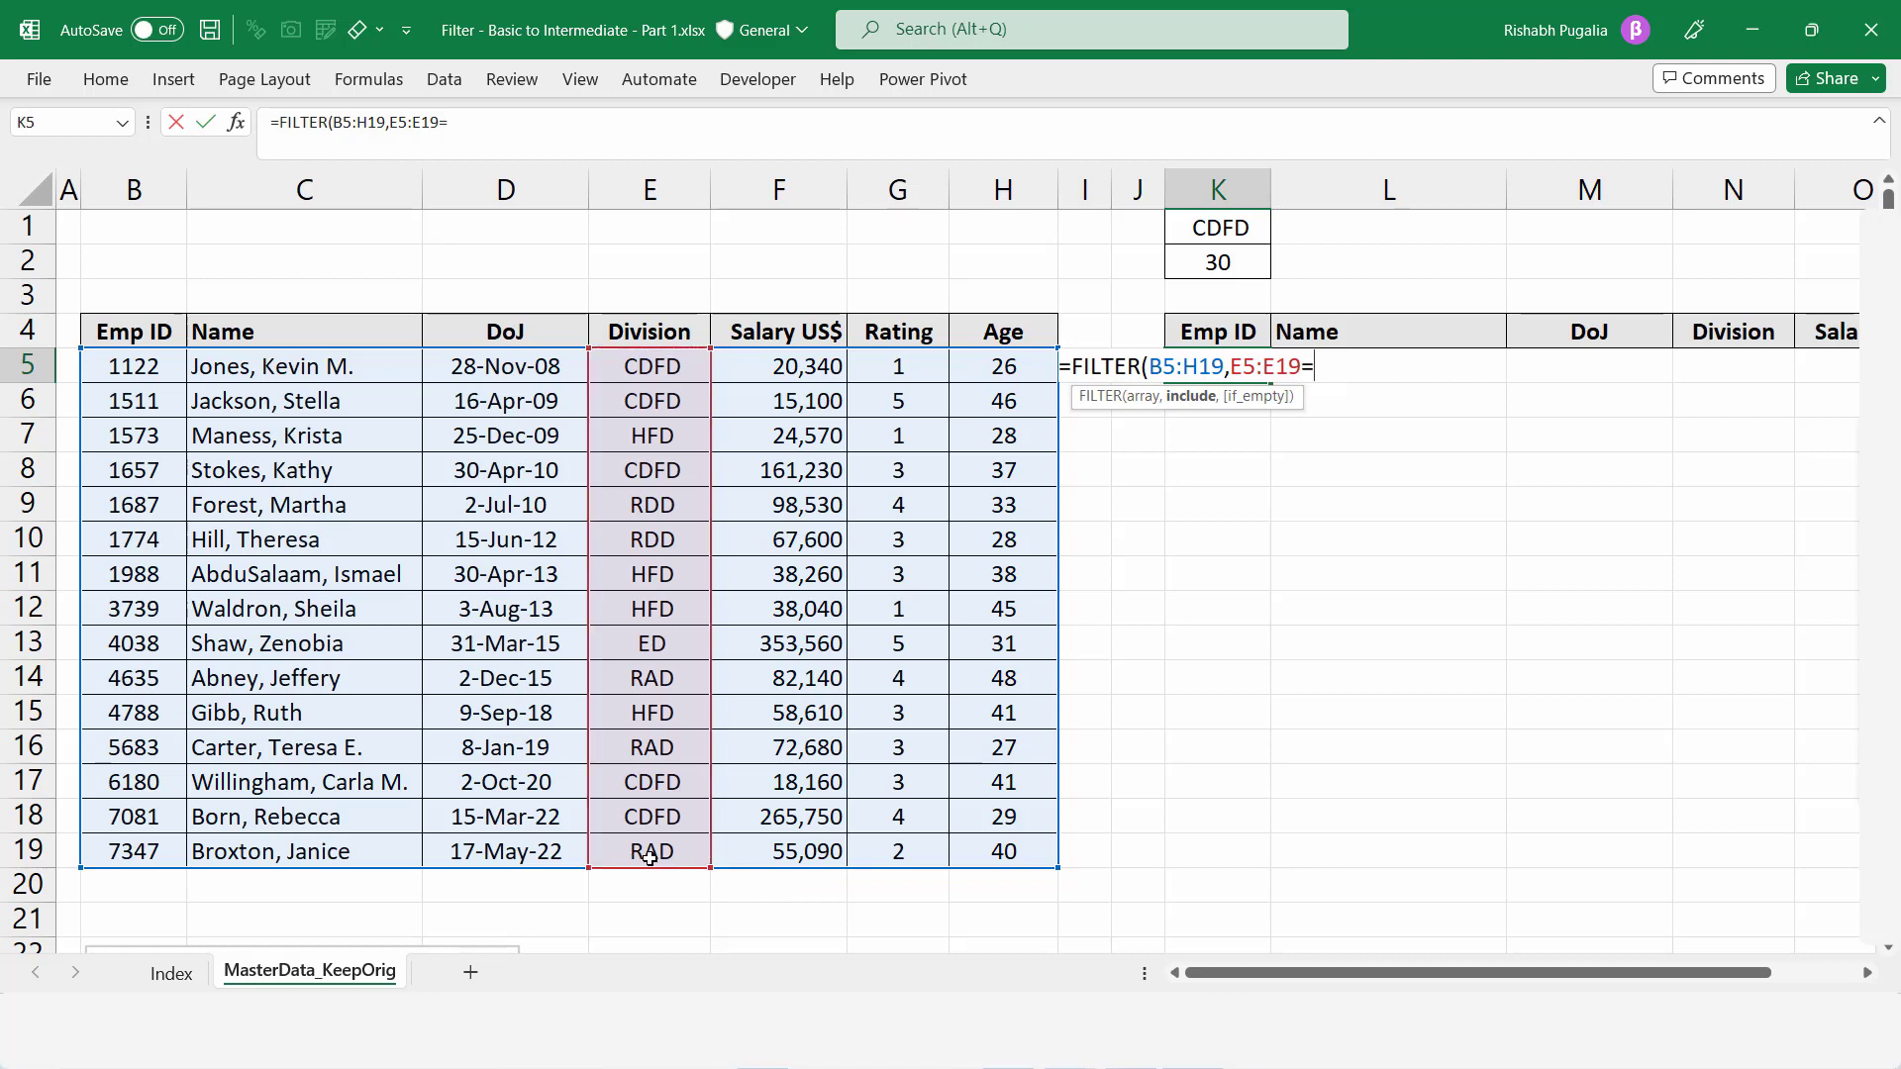
left_click(1232, 228)
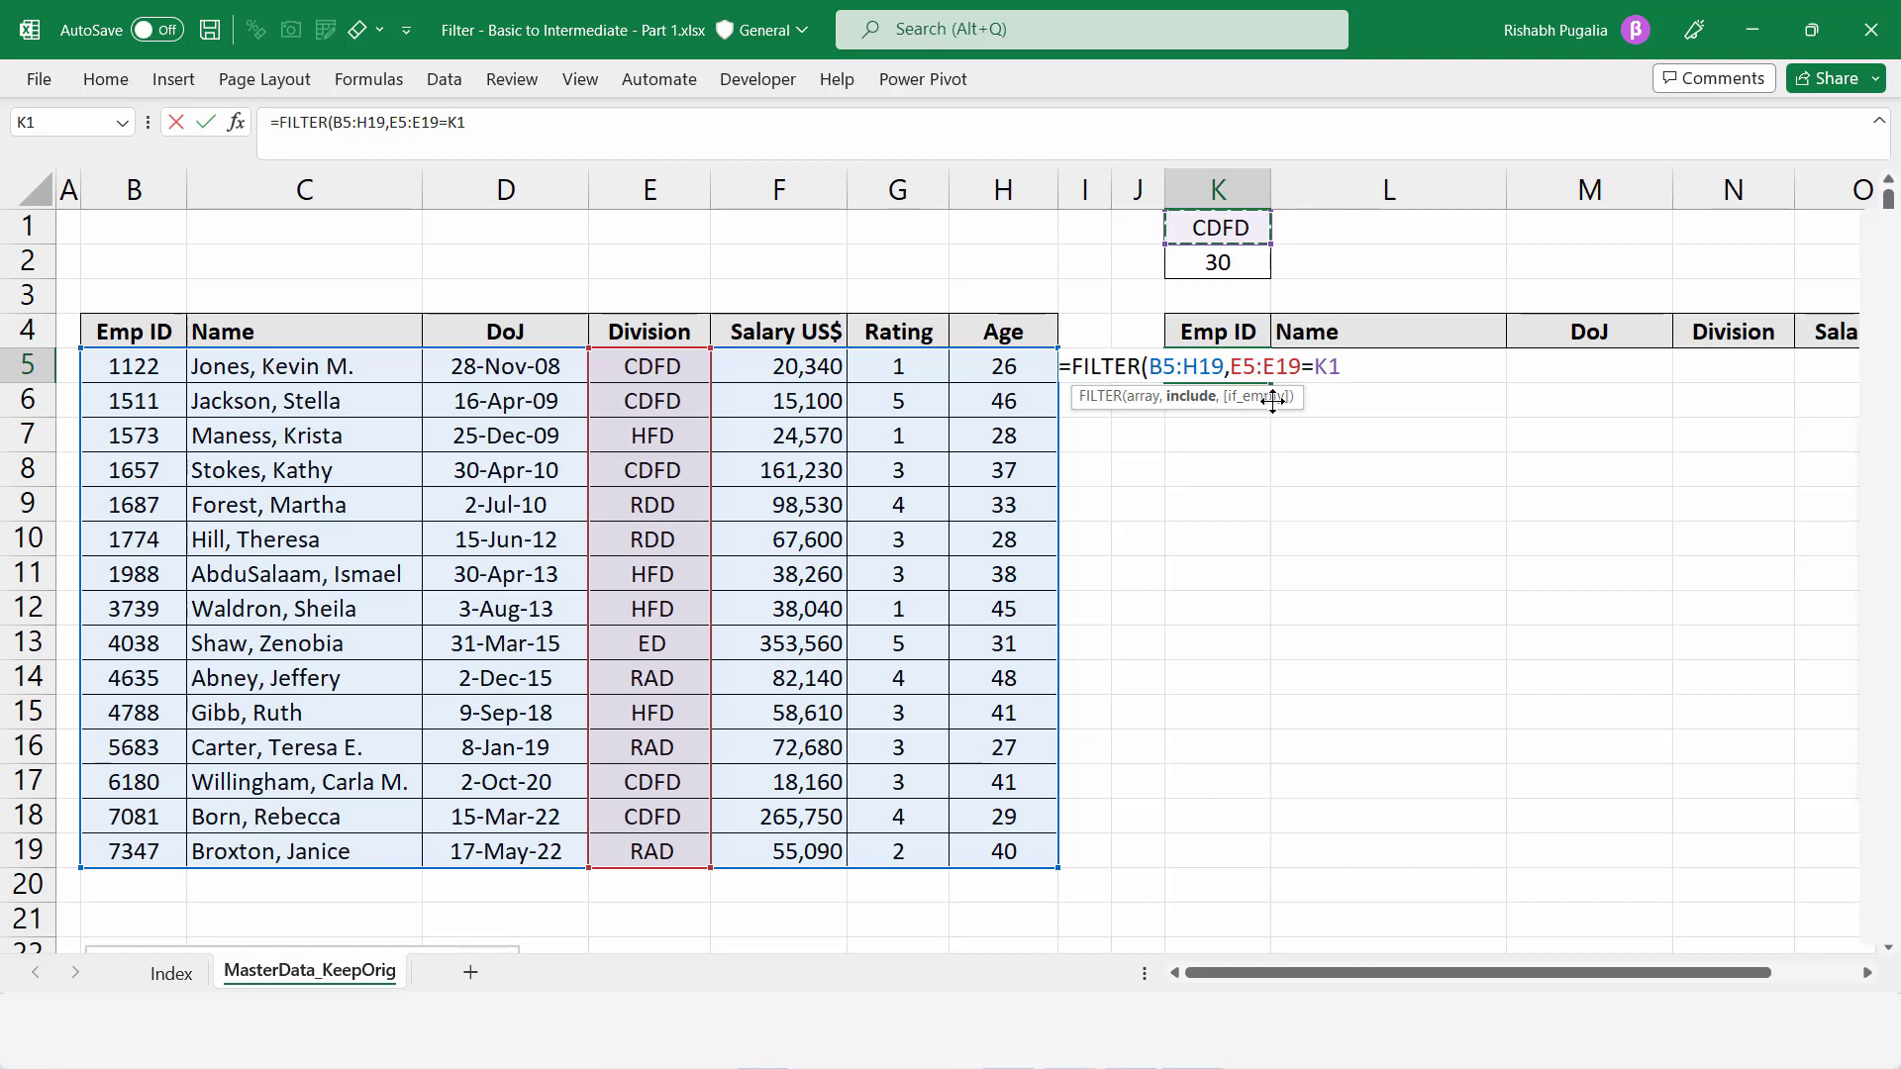
type(")")
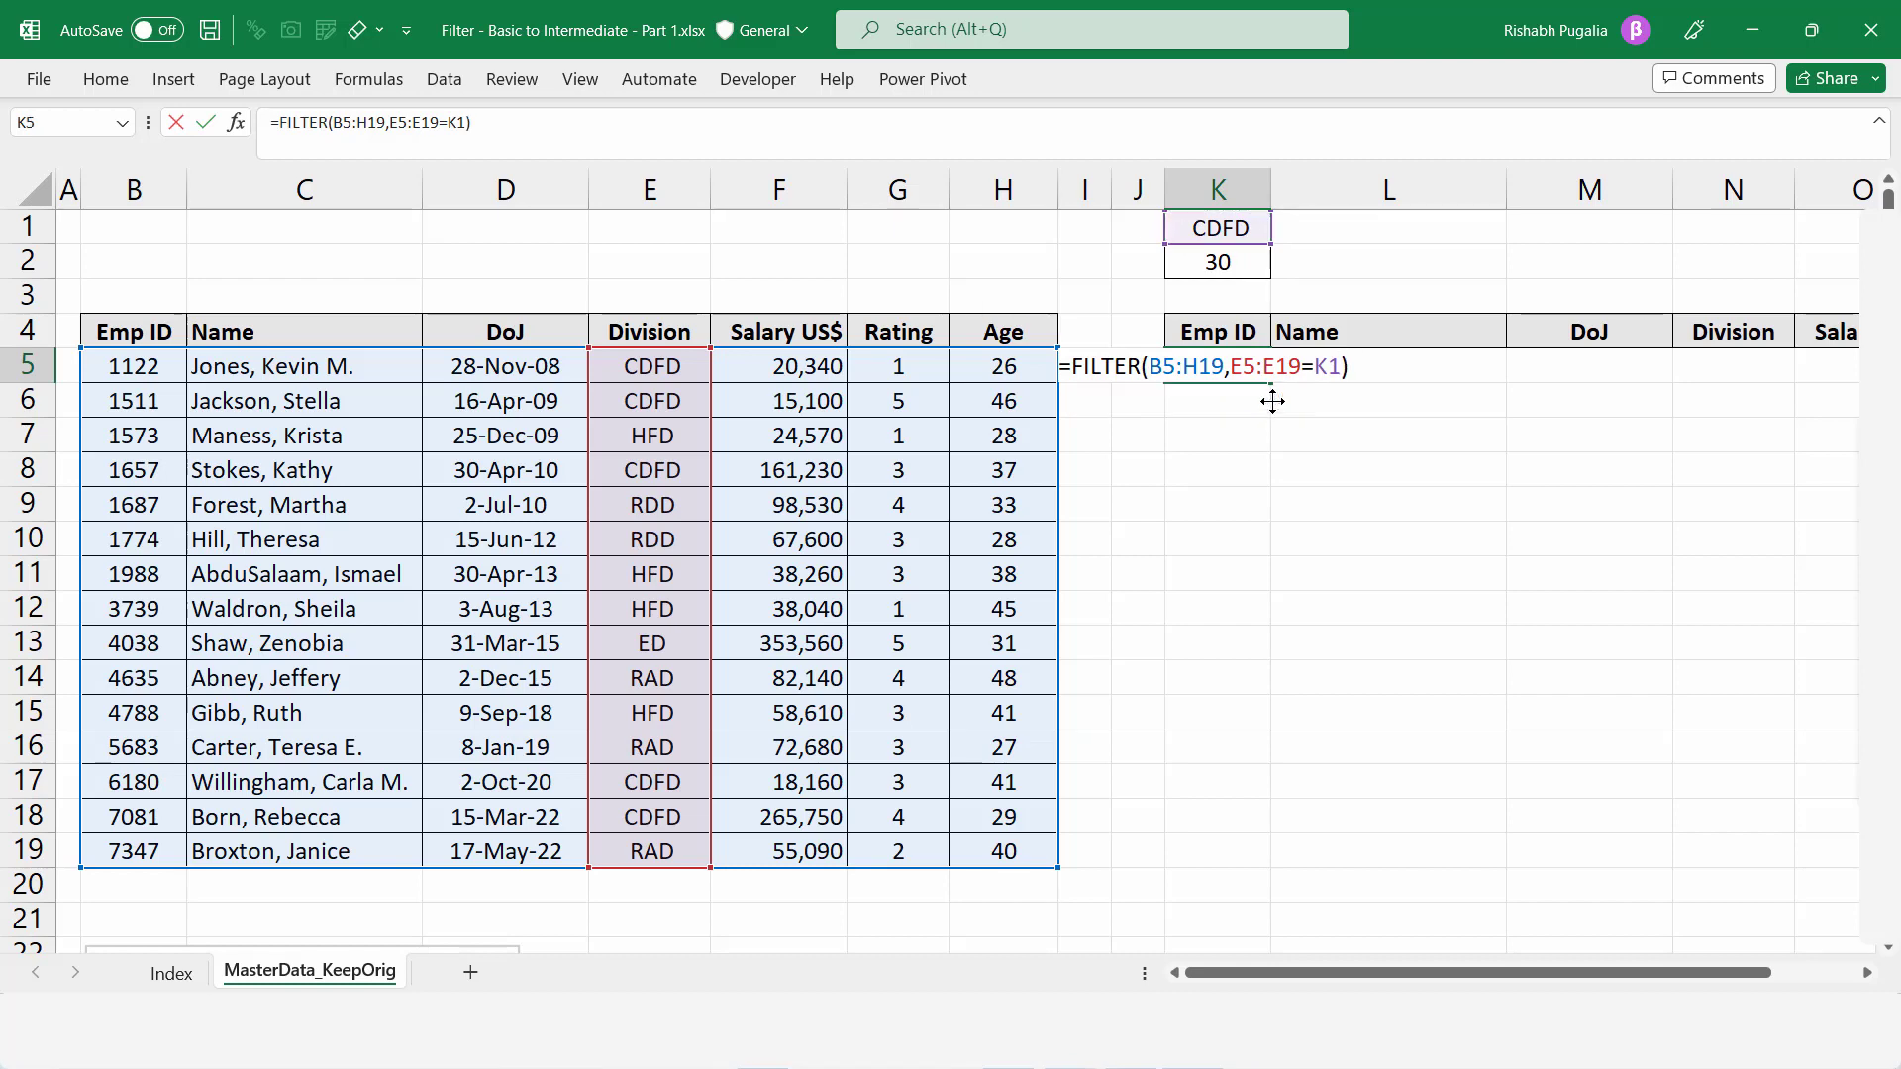
key("Return")
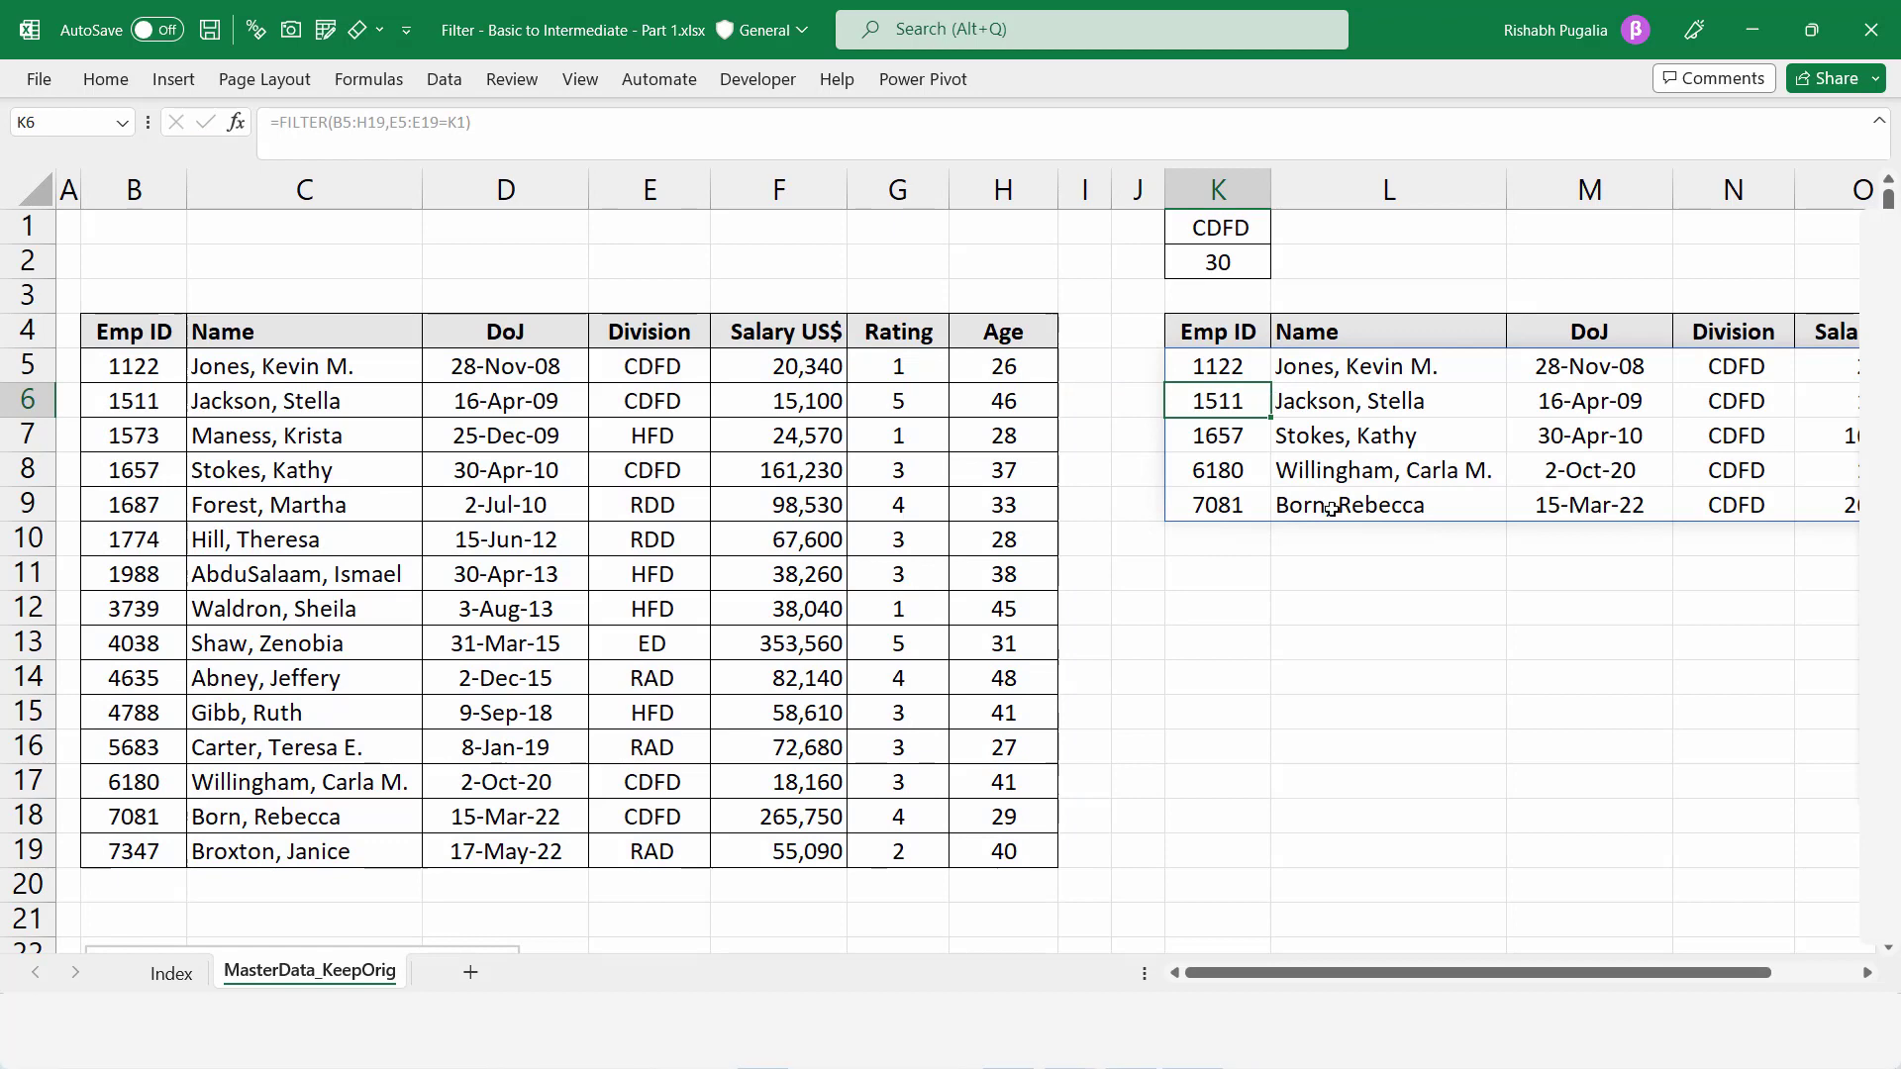
- Compare the filtered output with the source table and review the K5 formula's references, including its criterion cell K1
left_click_drag(138, 366, 882, 562)
left_click_drag(1734, 367, 1735, 500)
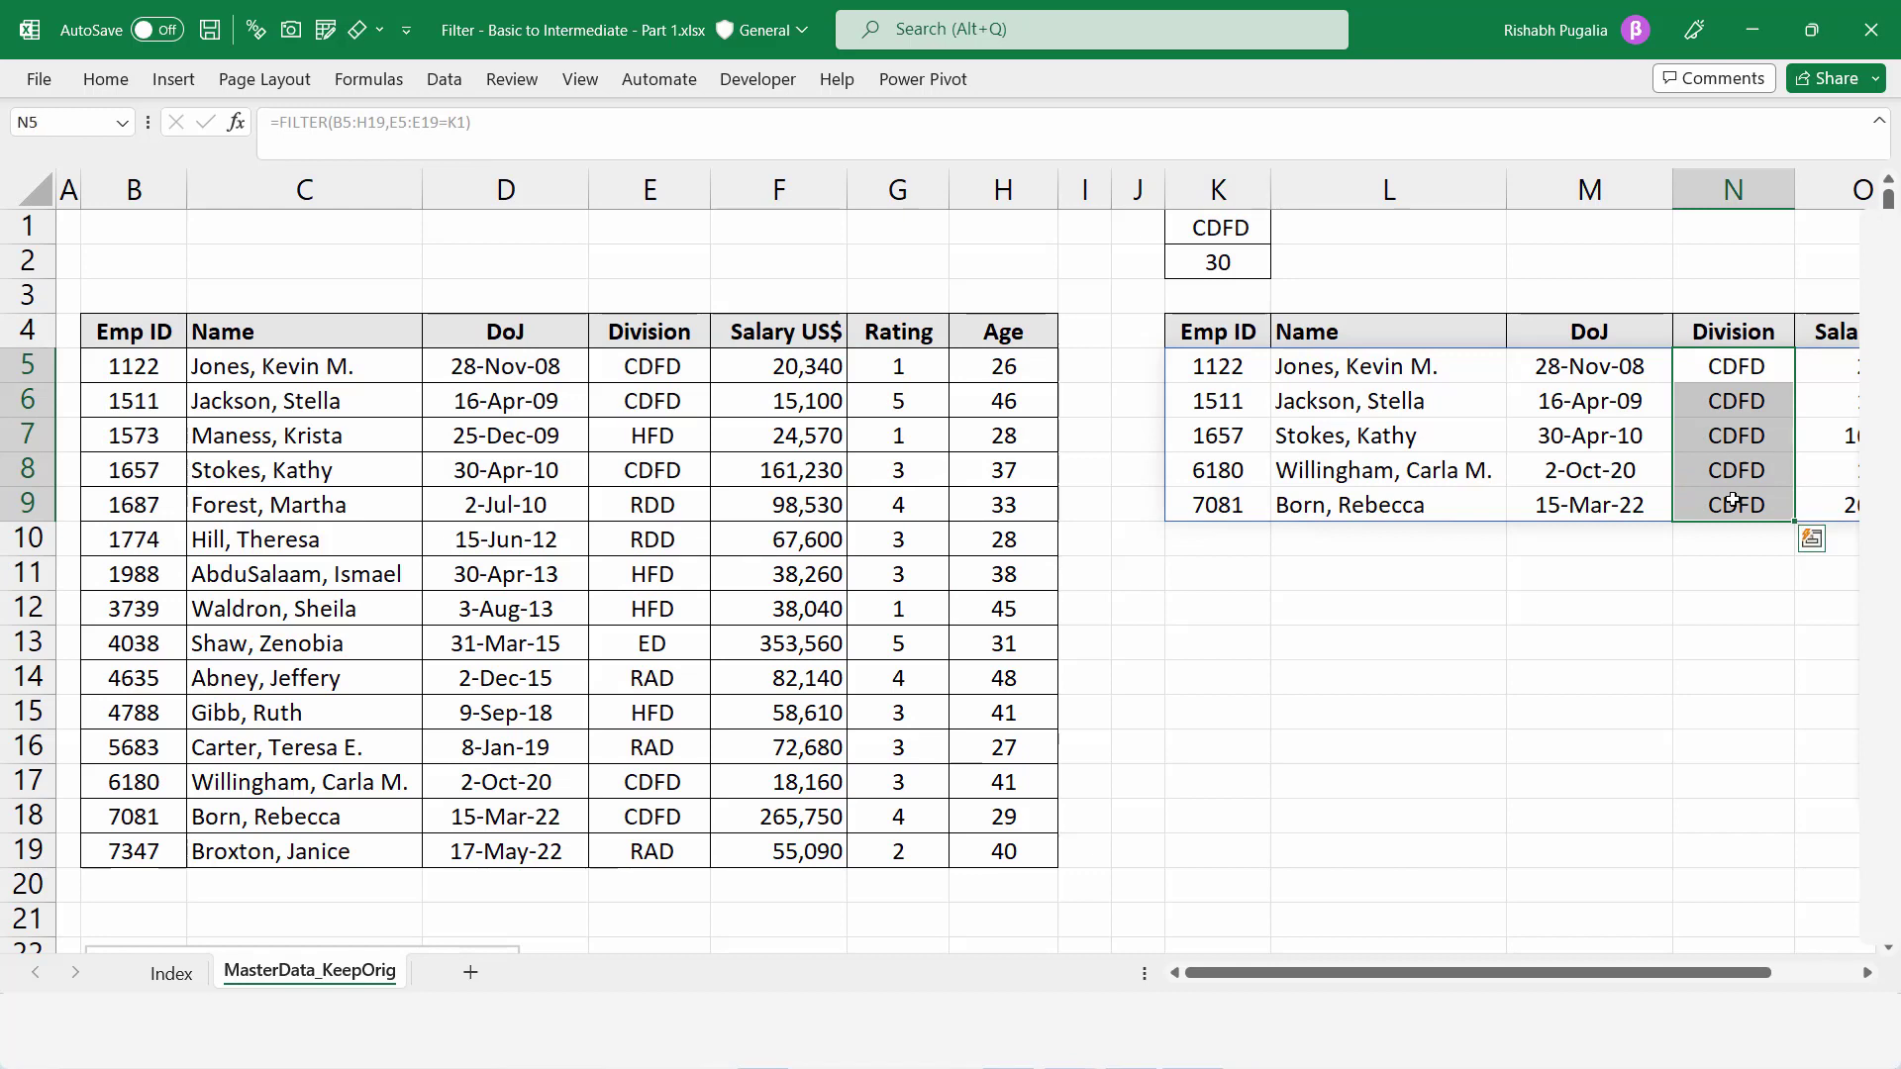
left_click(1222, 366)
double_click(1222, 366)
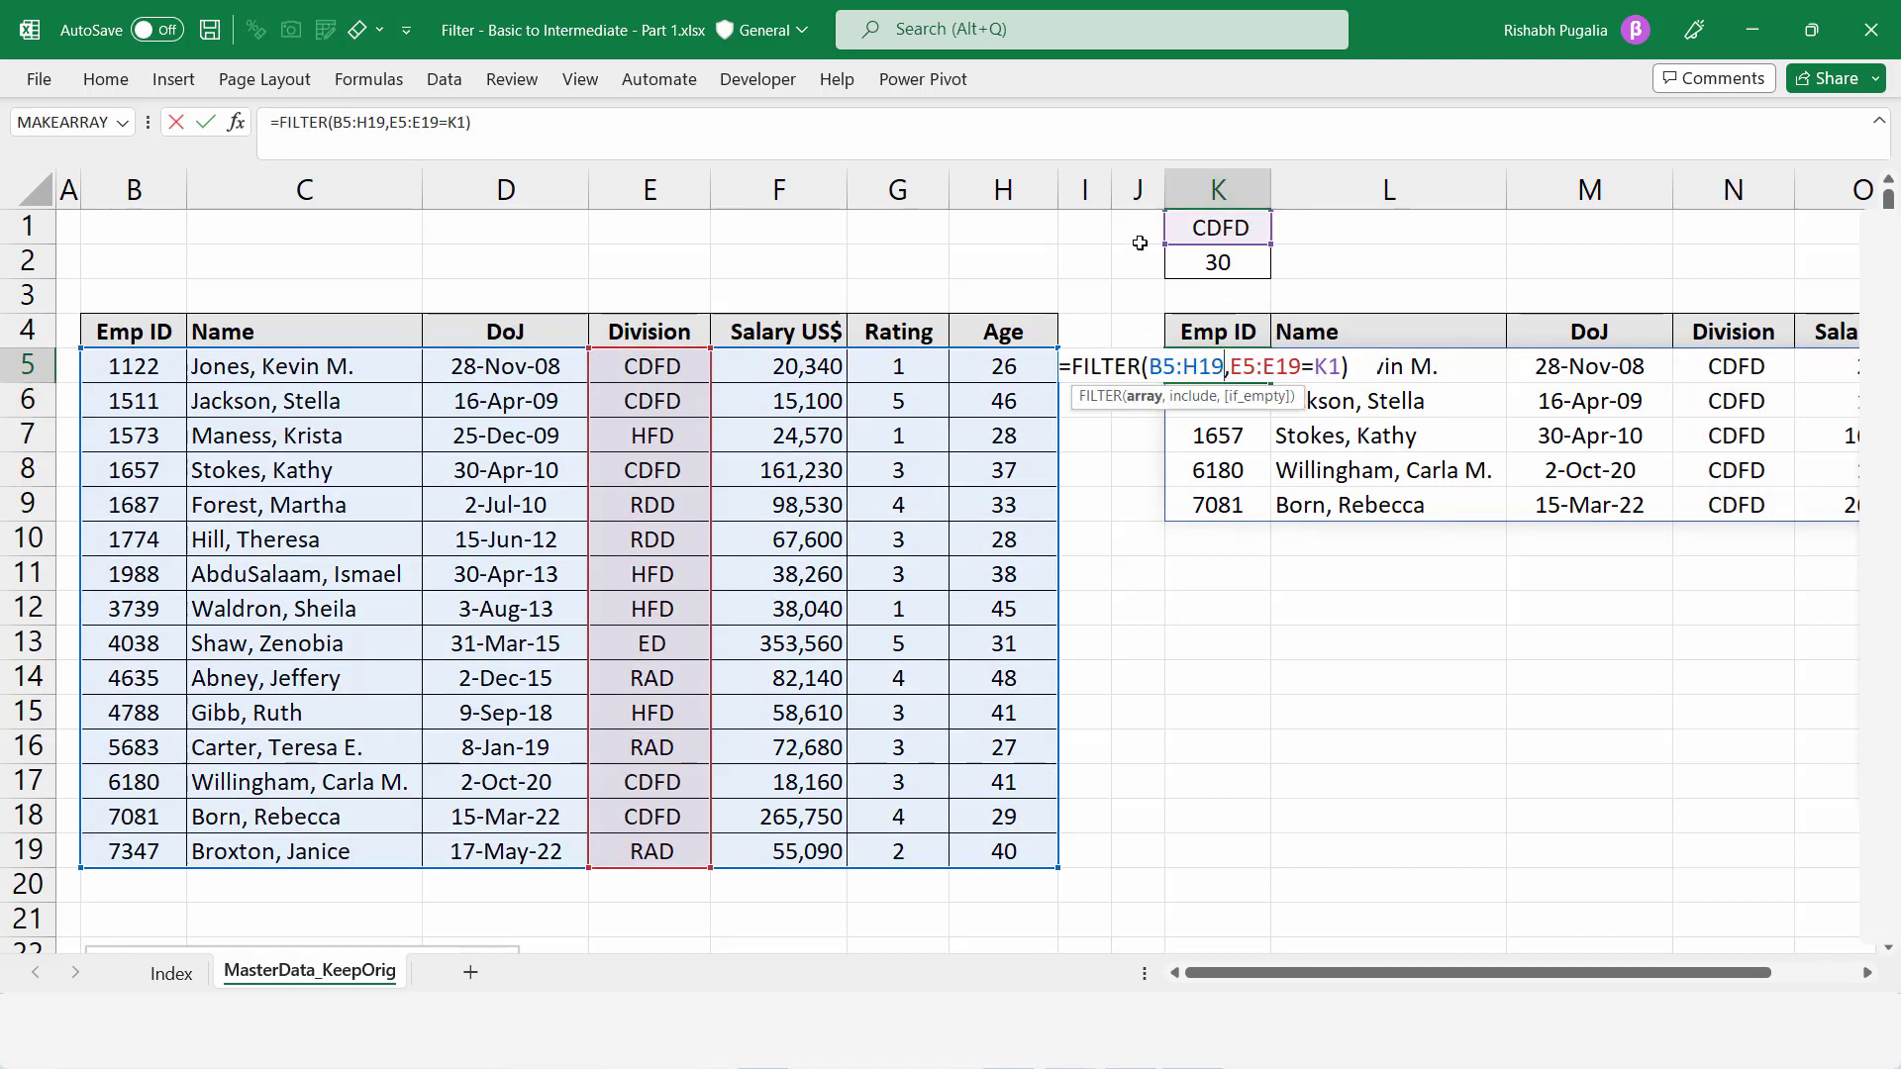
left_click(1202, 242)
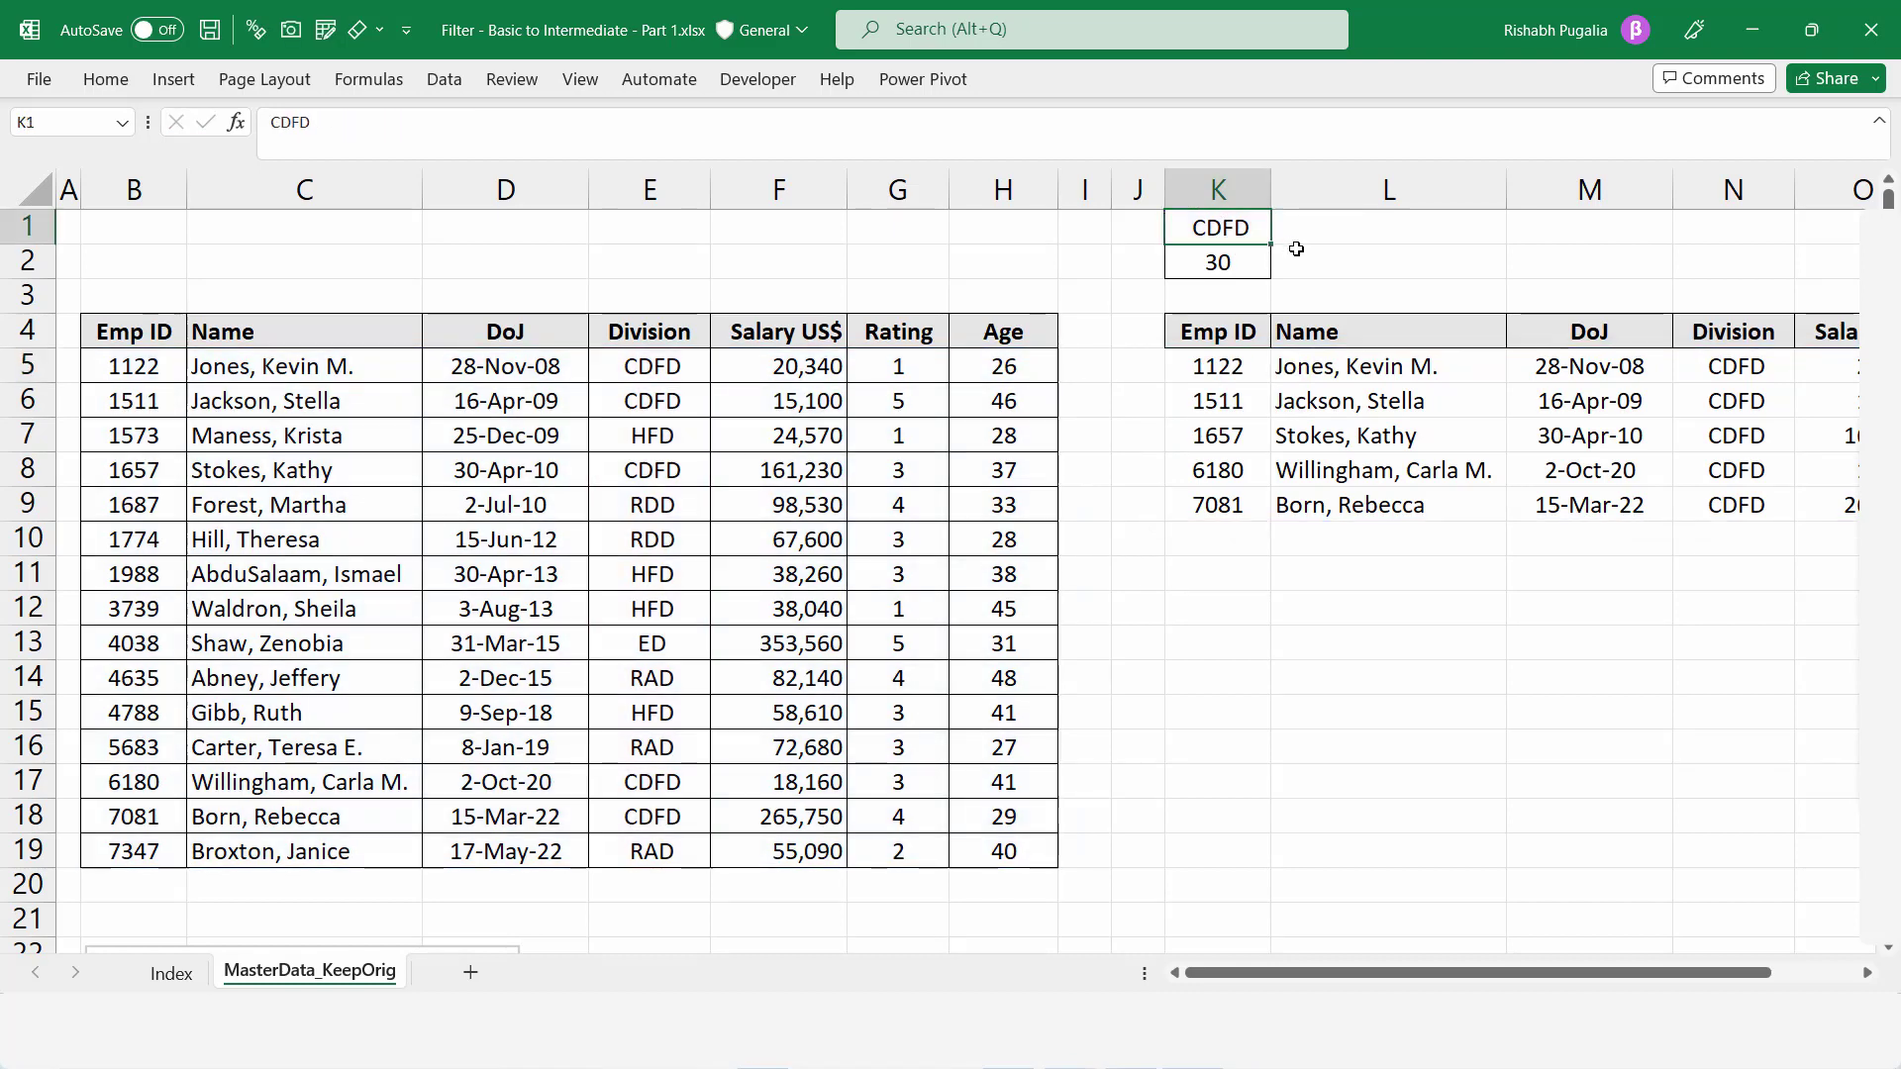
- Set the division criterion in K1 to NA
type("NA")
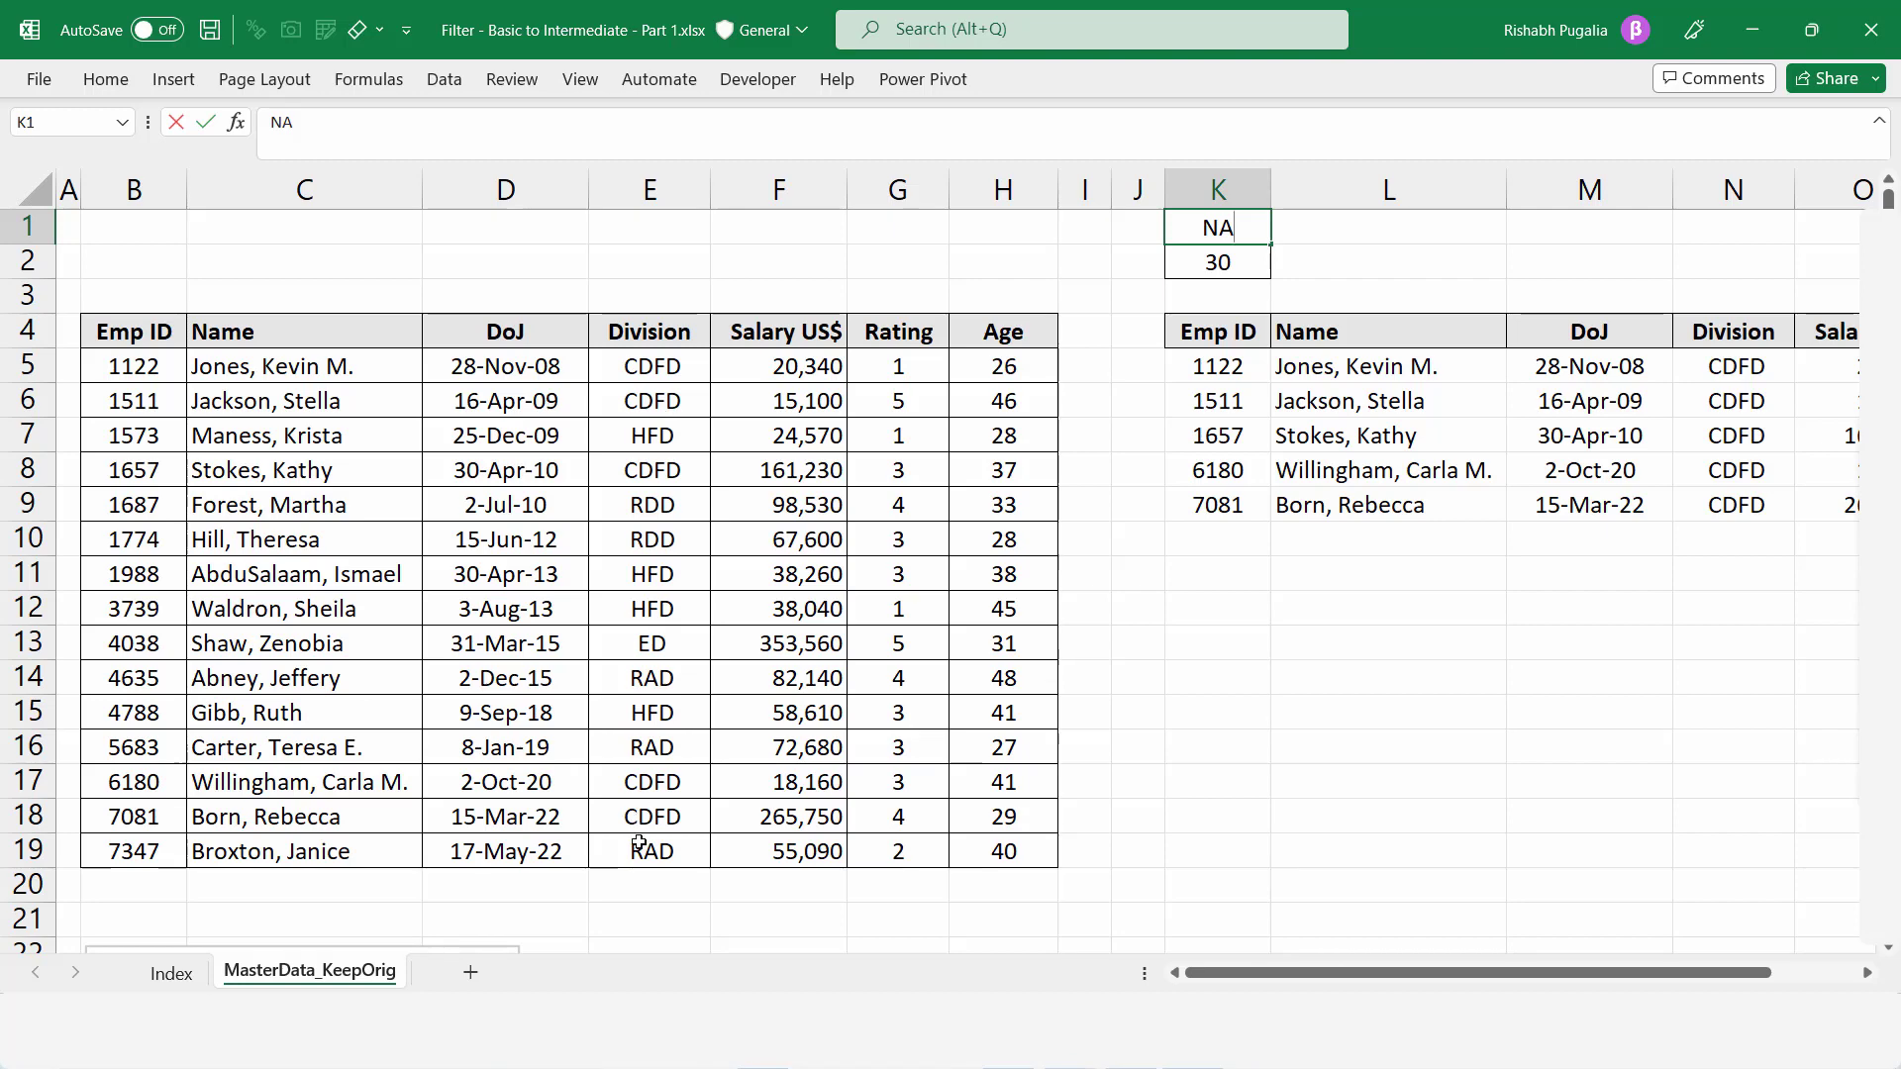
left_click(755, 608)
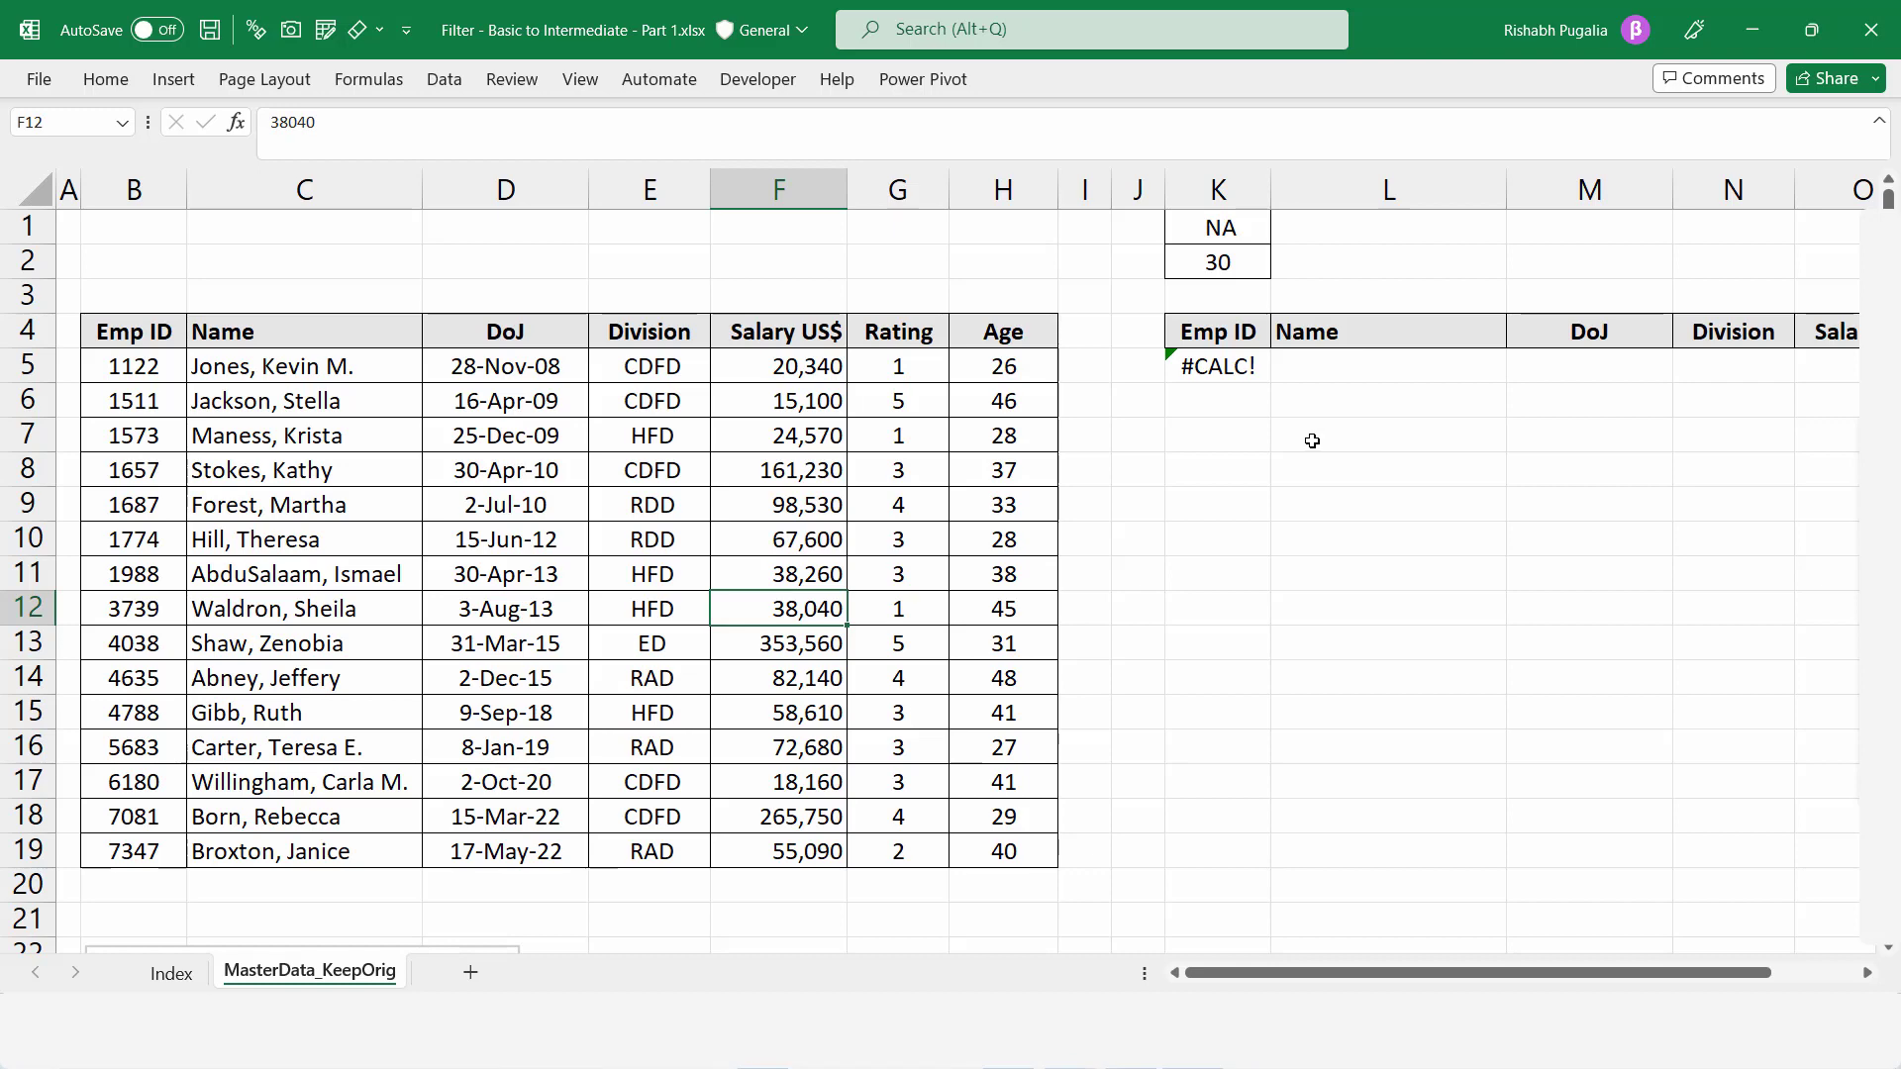
- Add "Not found" as the if_empty argument of the FILTER formula in K5 and review that argument
left_click(1214, 367)
double_click(1214, 367)
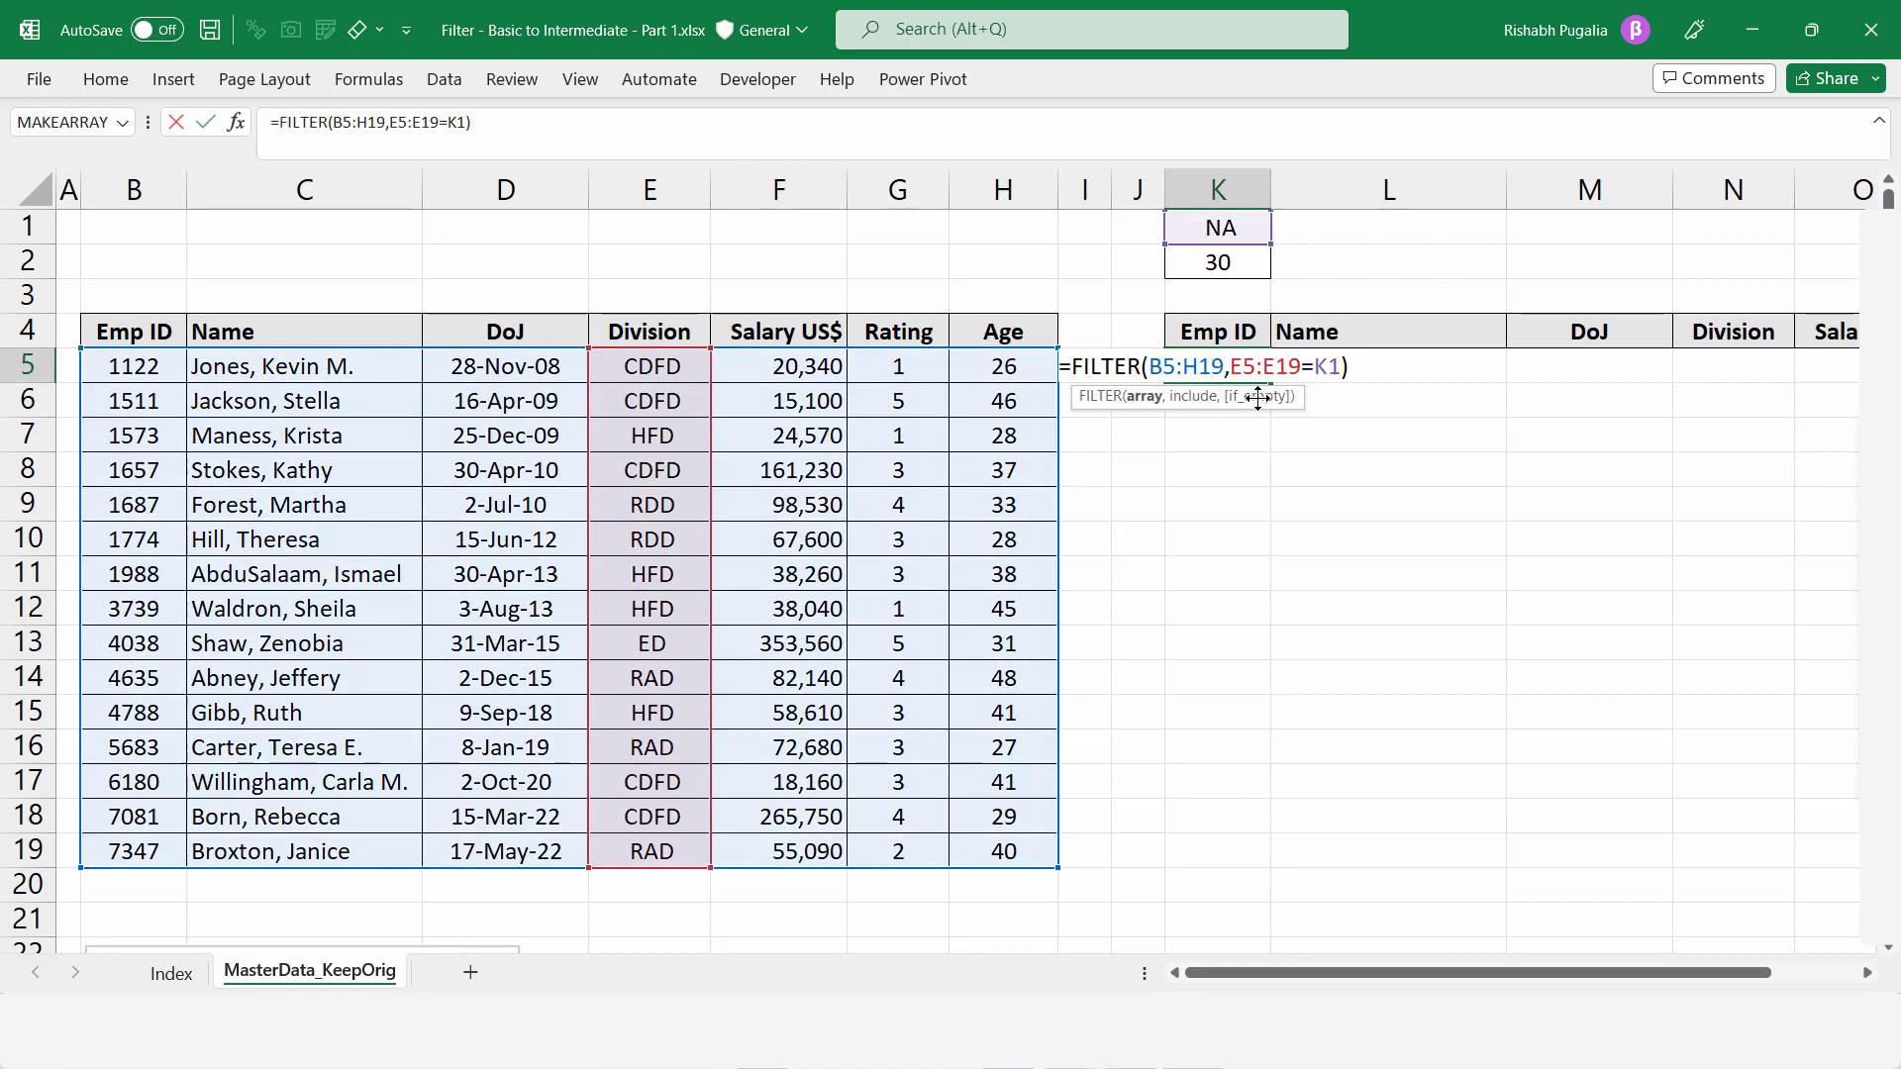
left_click(1401, 382)
key("BackSpace")
type(",")
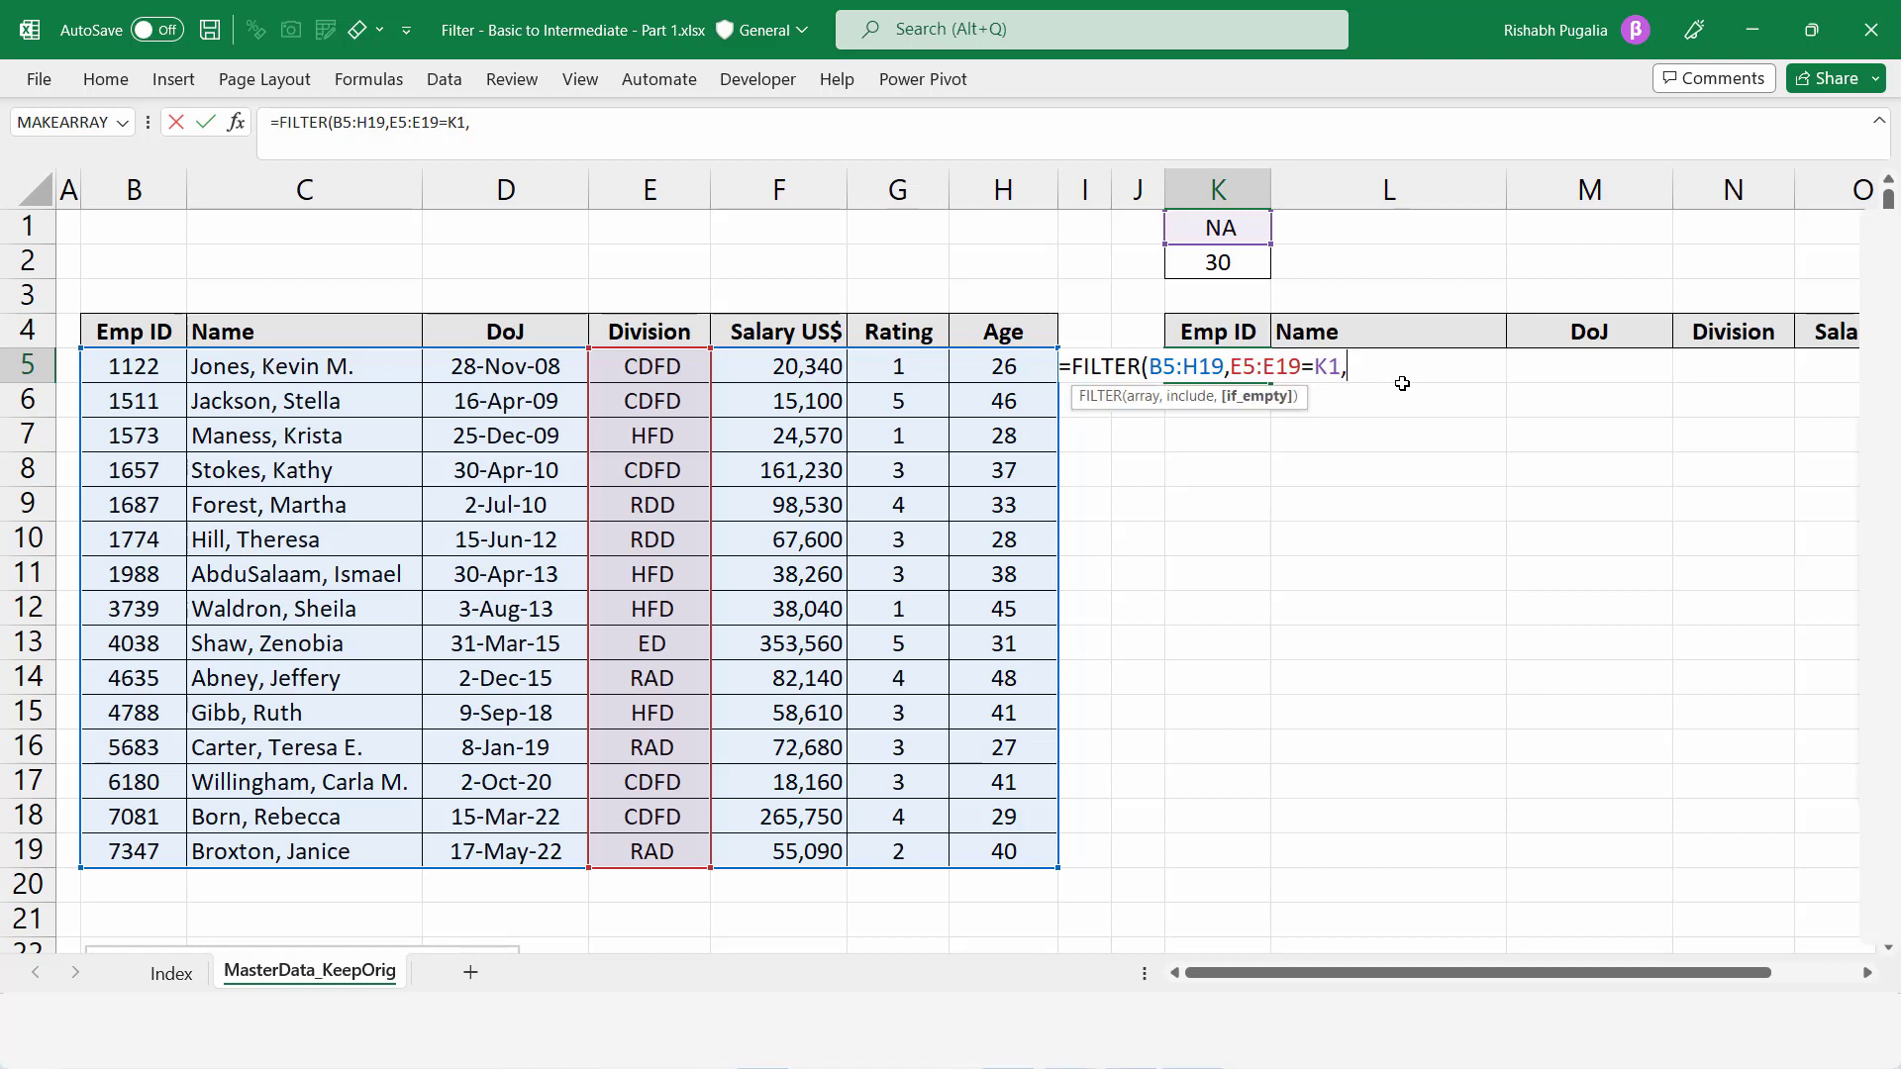
type("\"Not found")
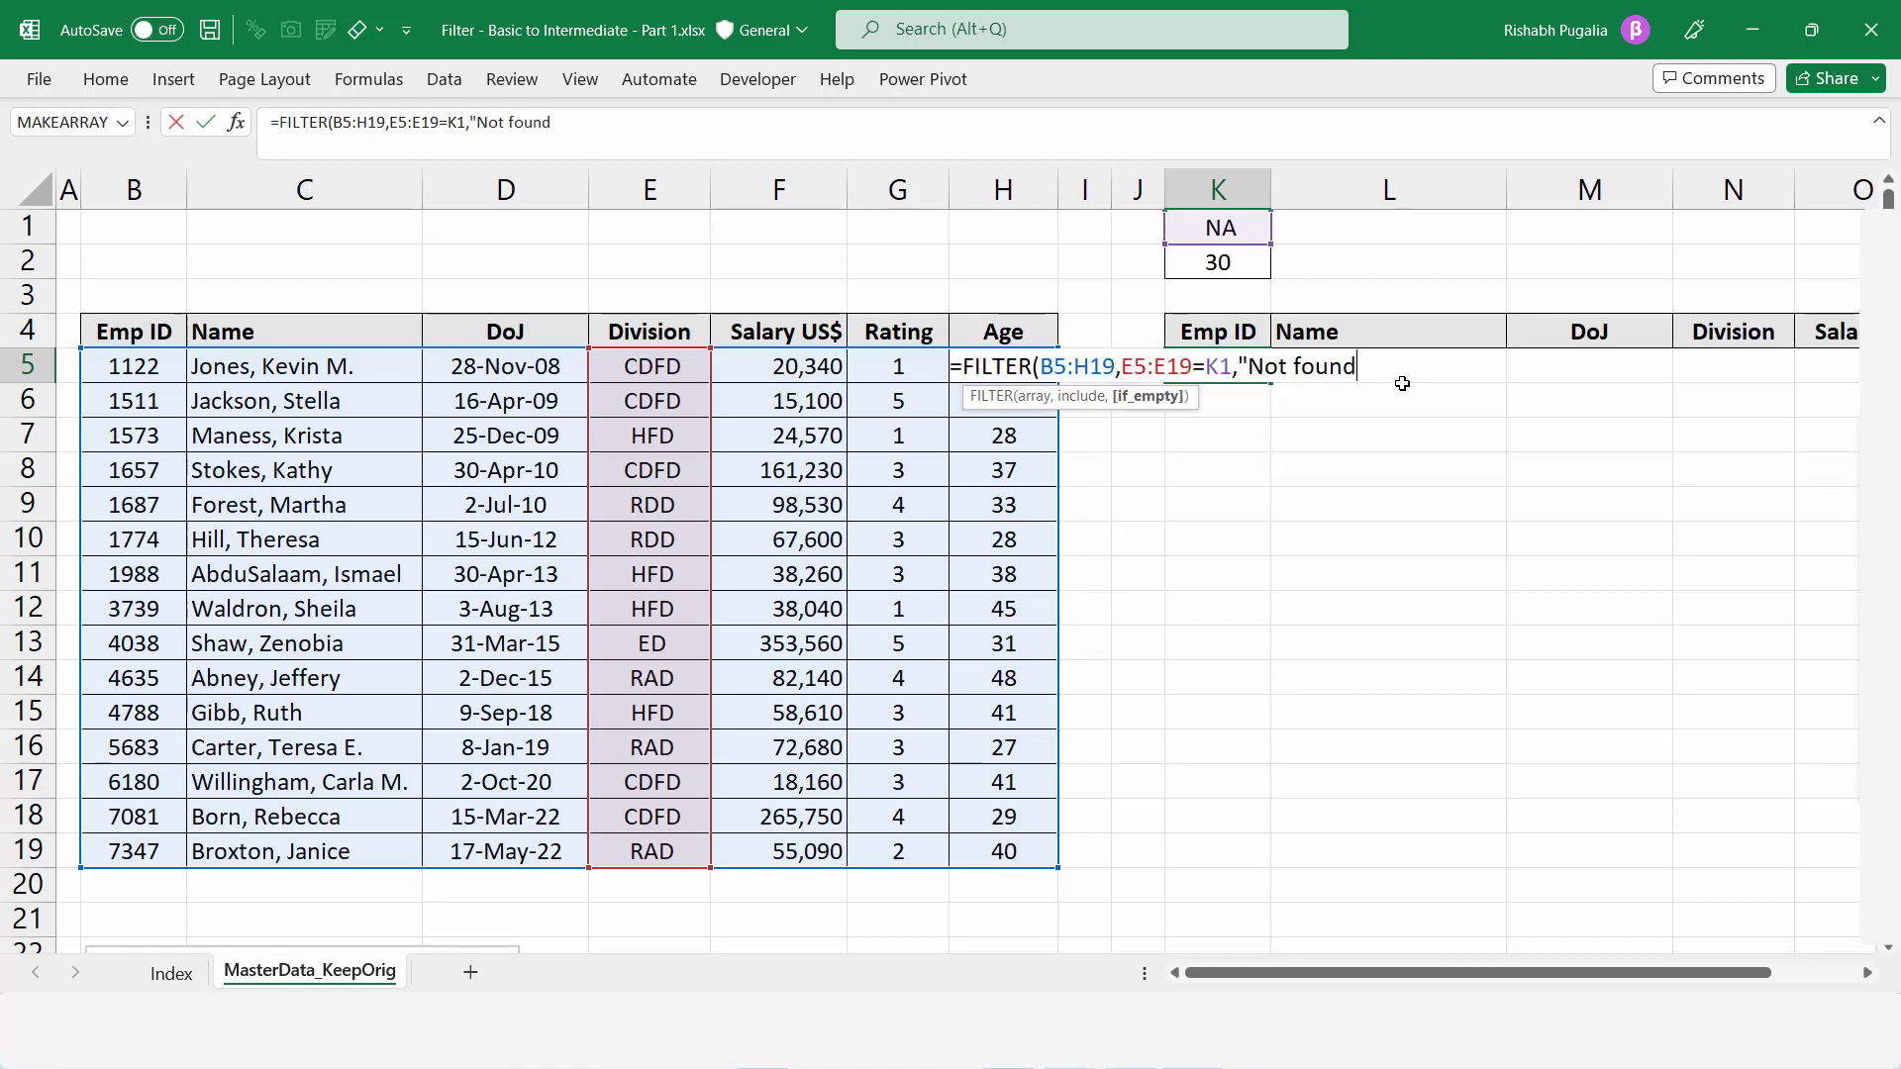
type("\")")
key("Return")
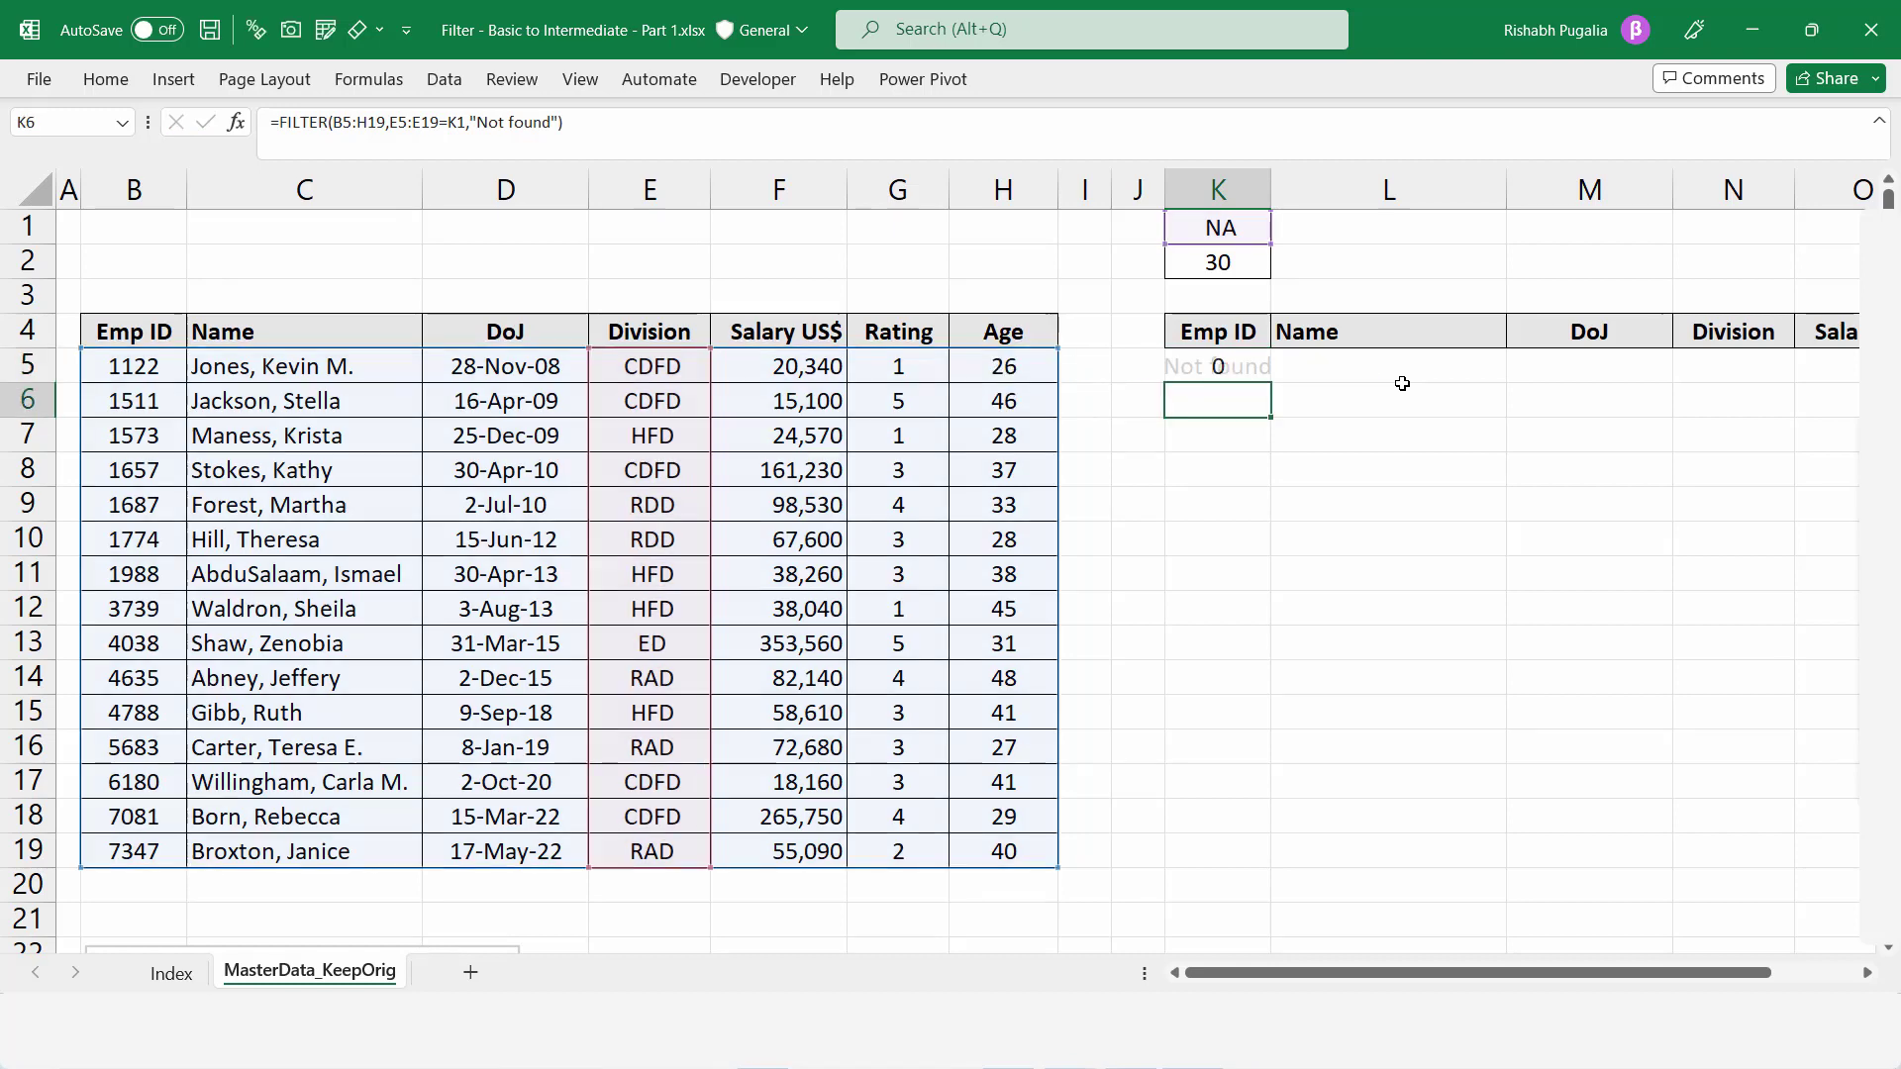
double_click(1205, 367)
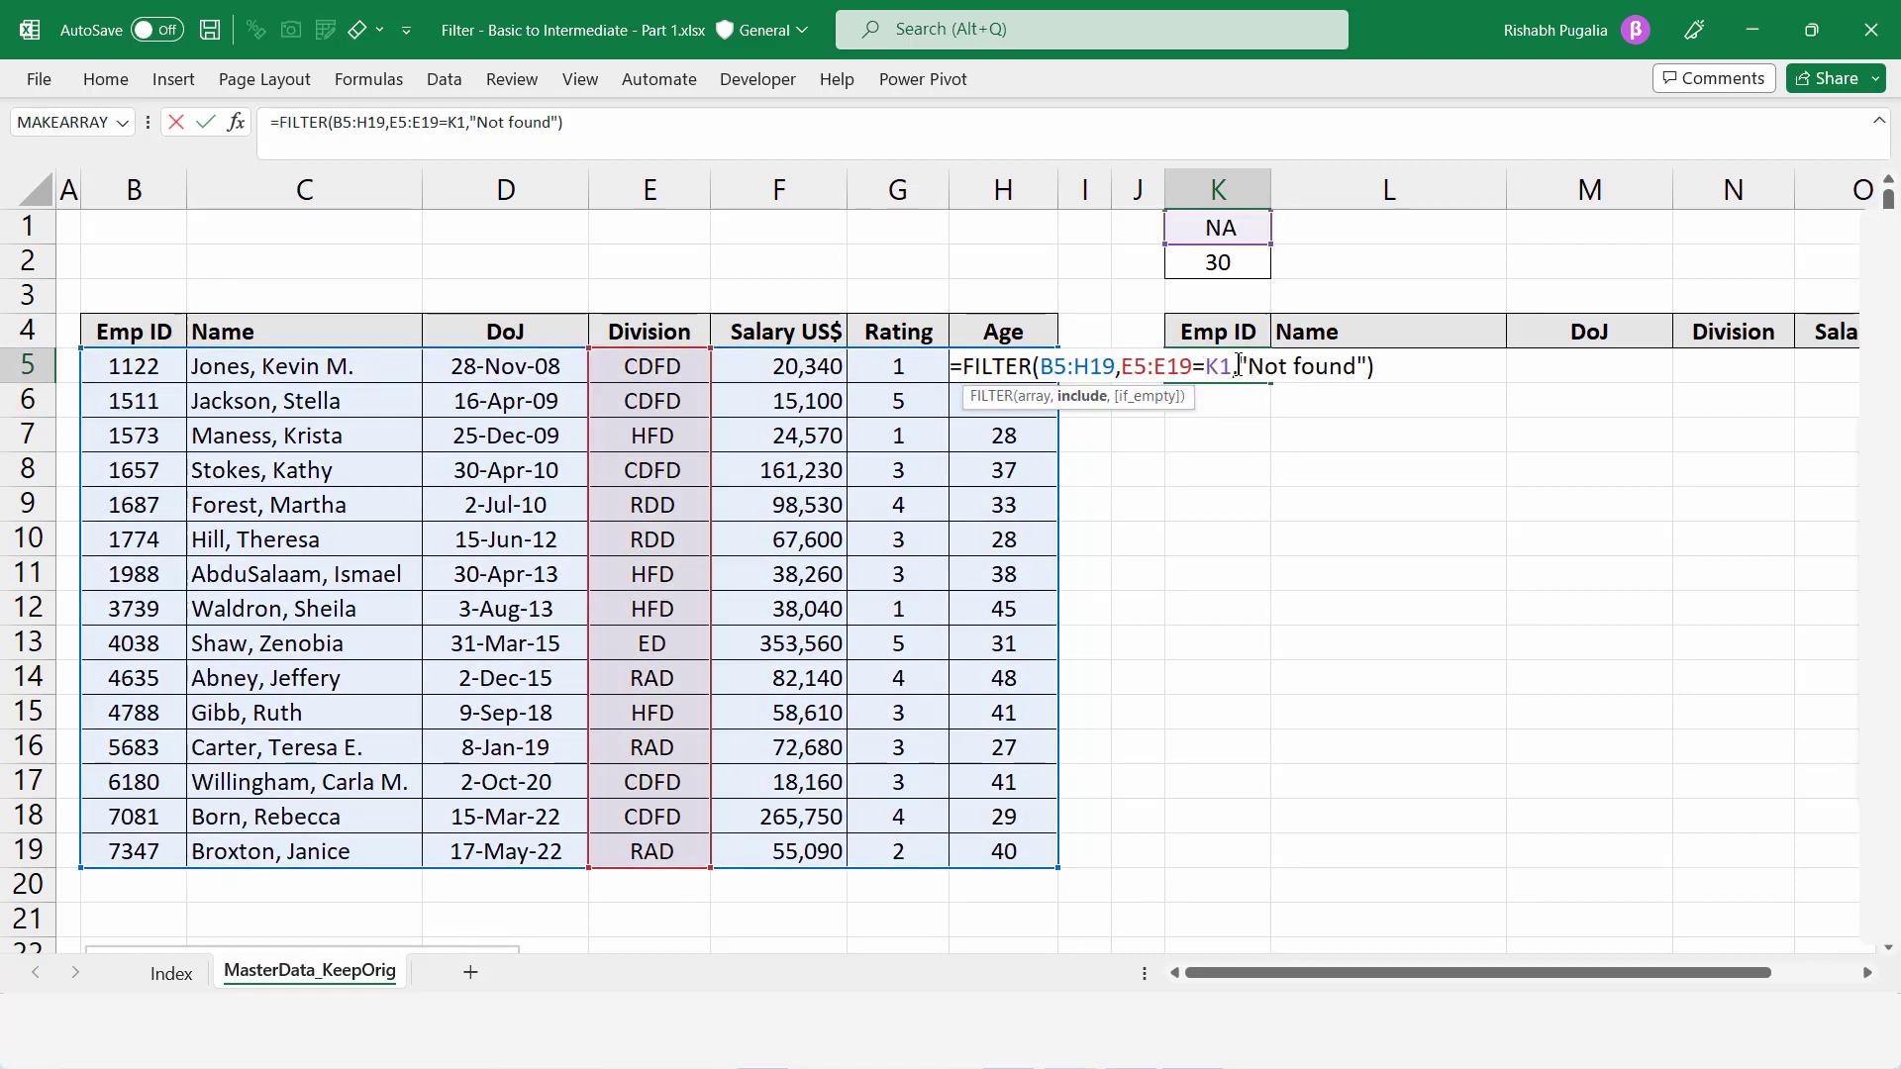
left_click_drag(1238, 368, 1403, 363)
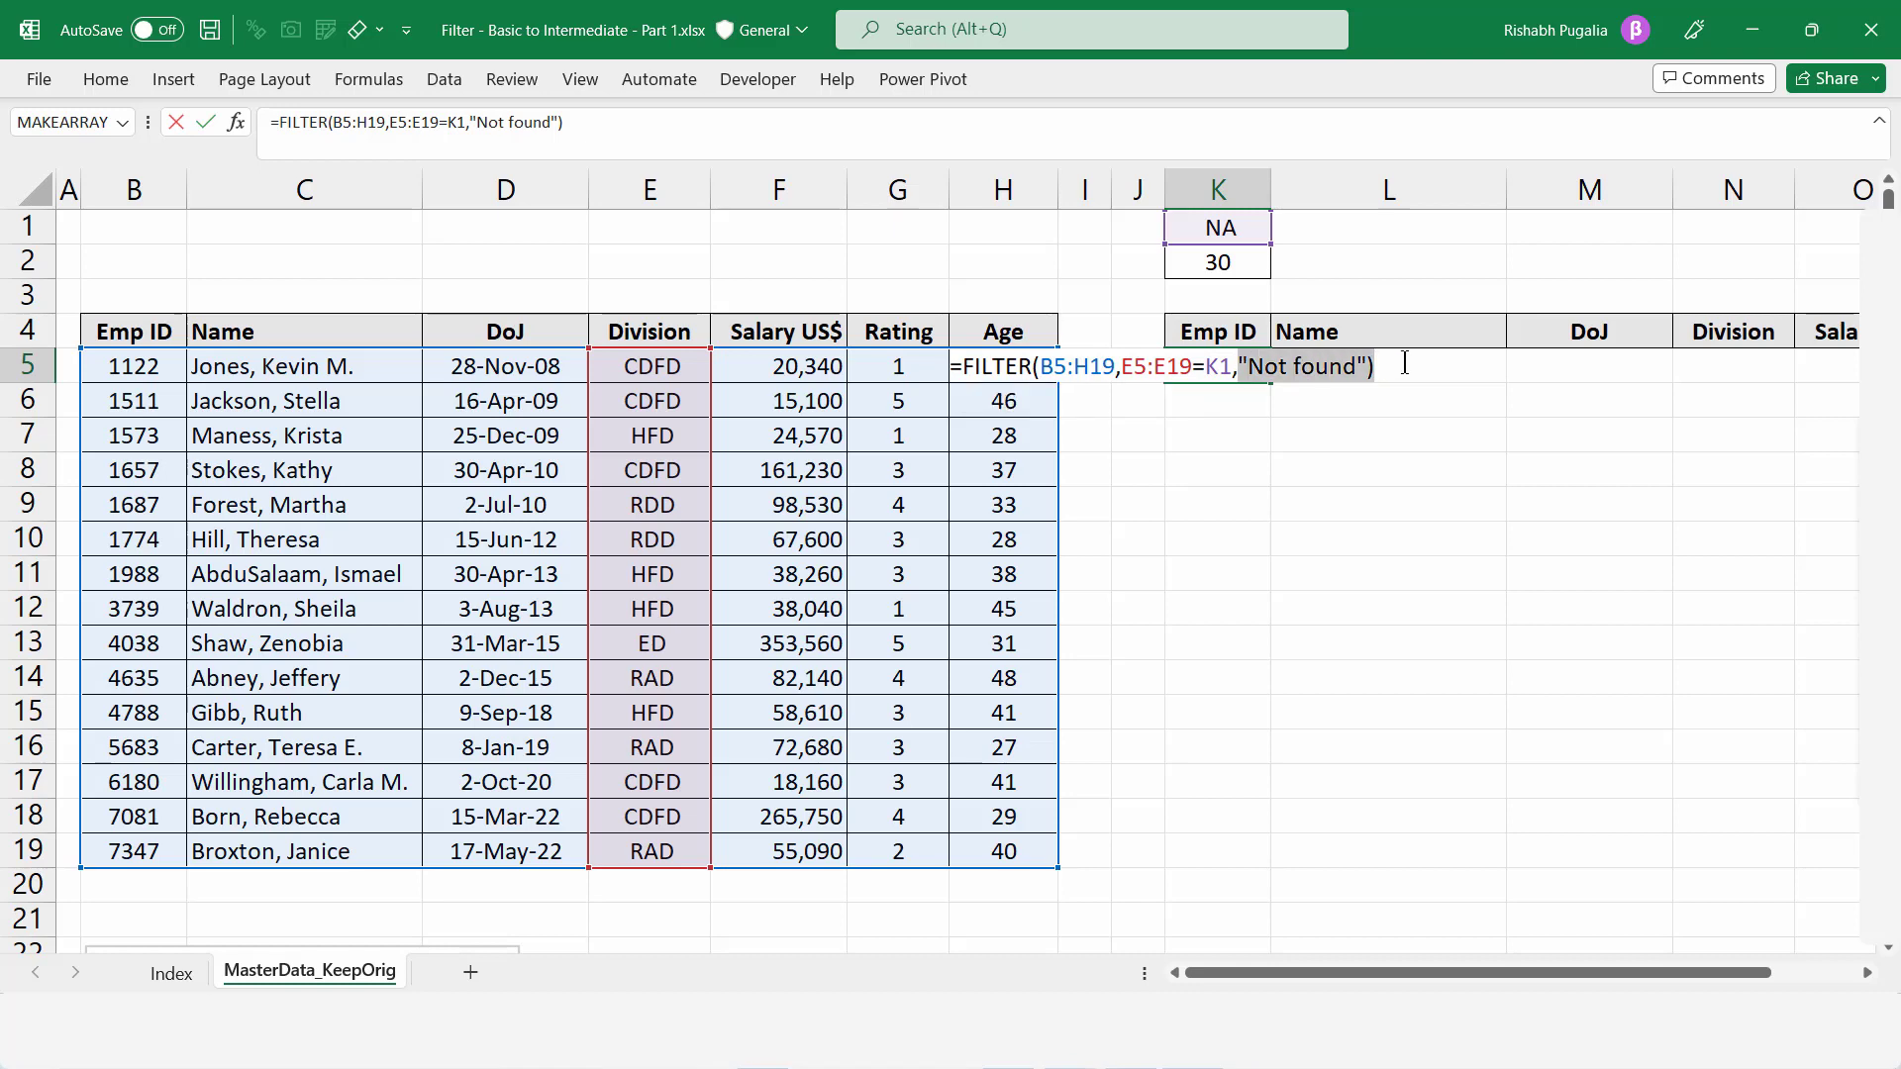
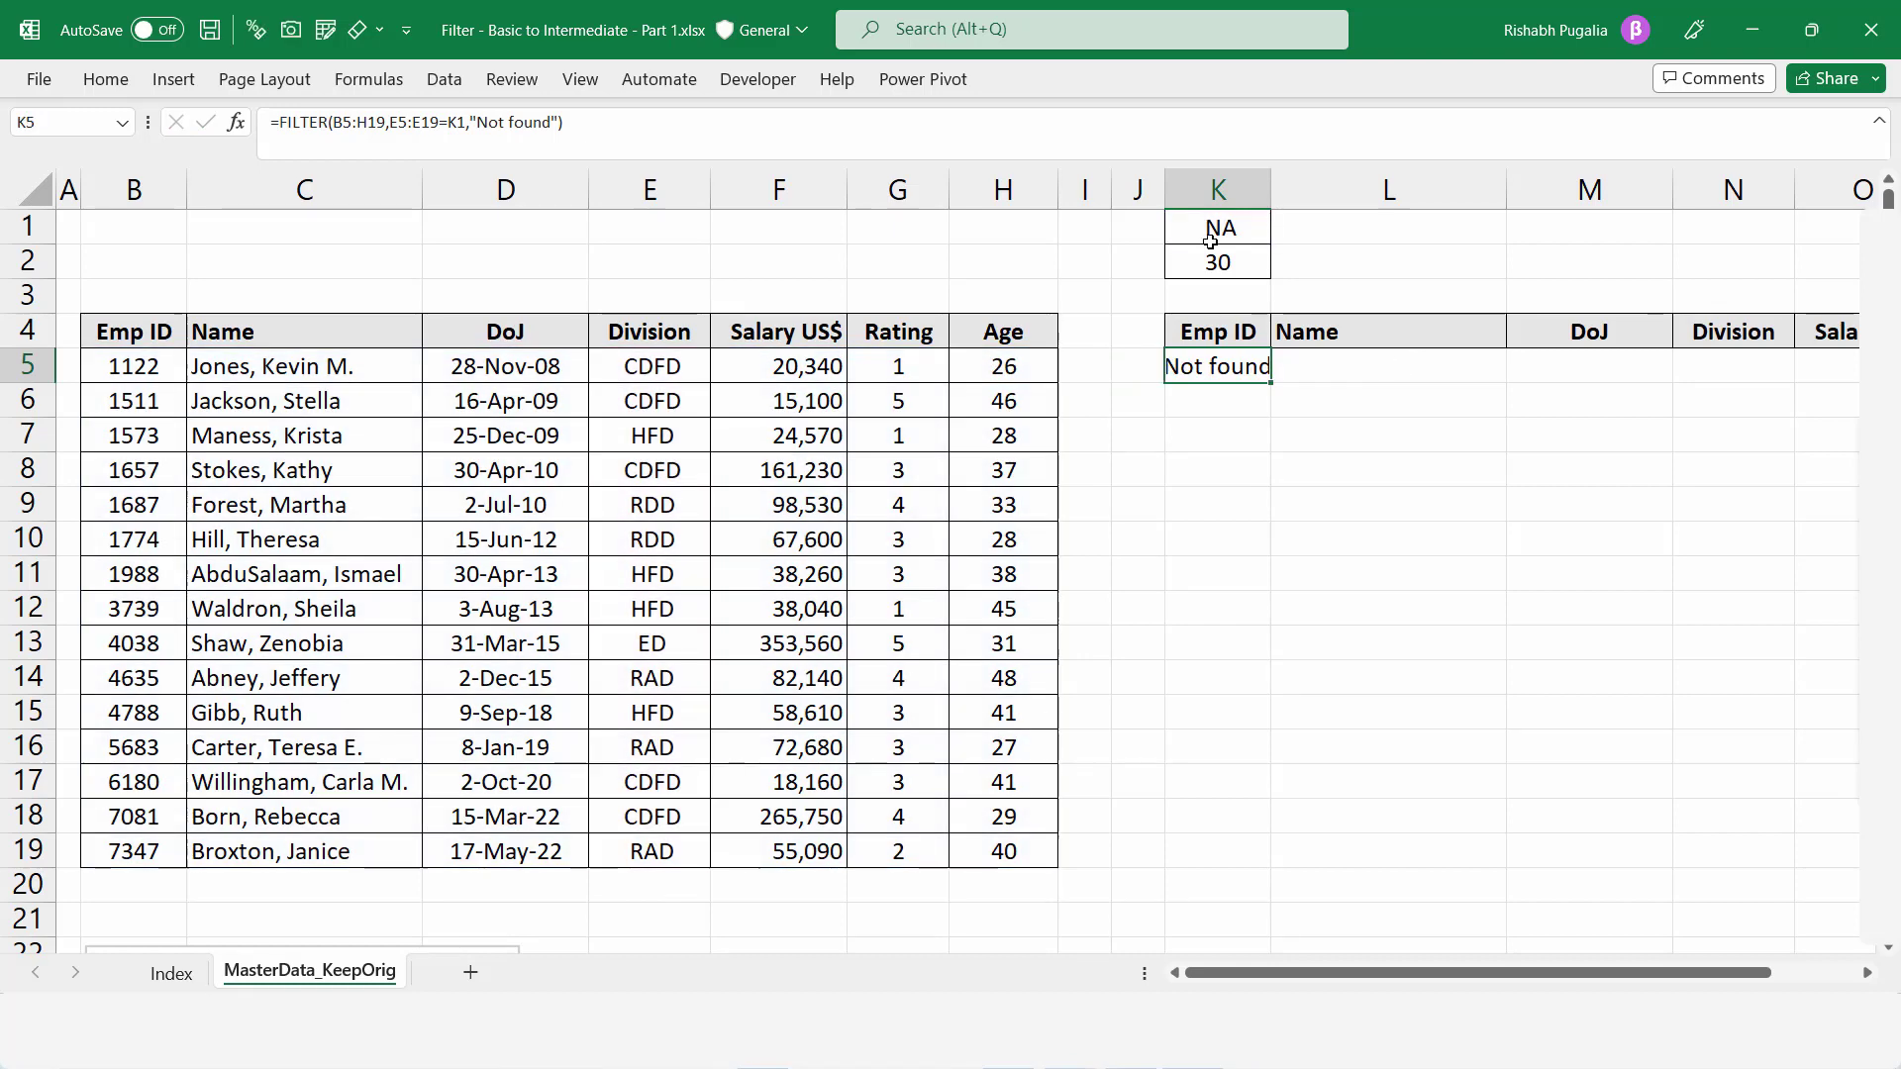
- Set the division criterion in K1 to CDFD and review the formula in K5
left_click(1220, 228)
type("CDFD")
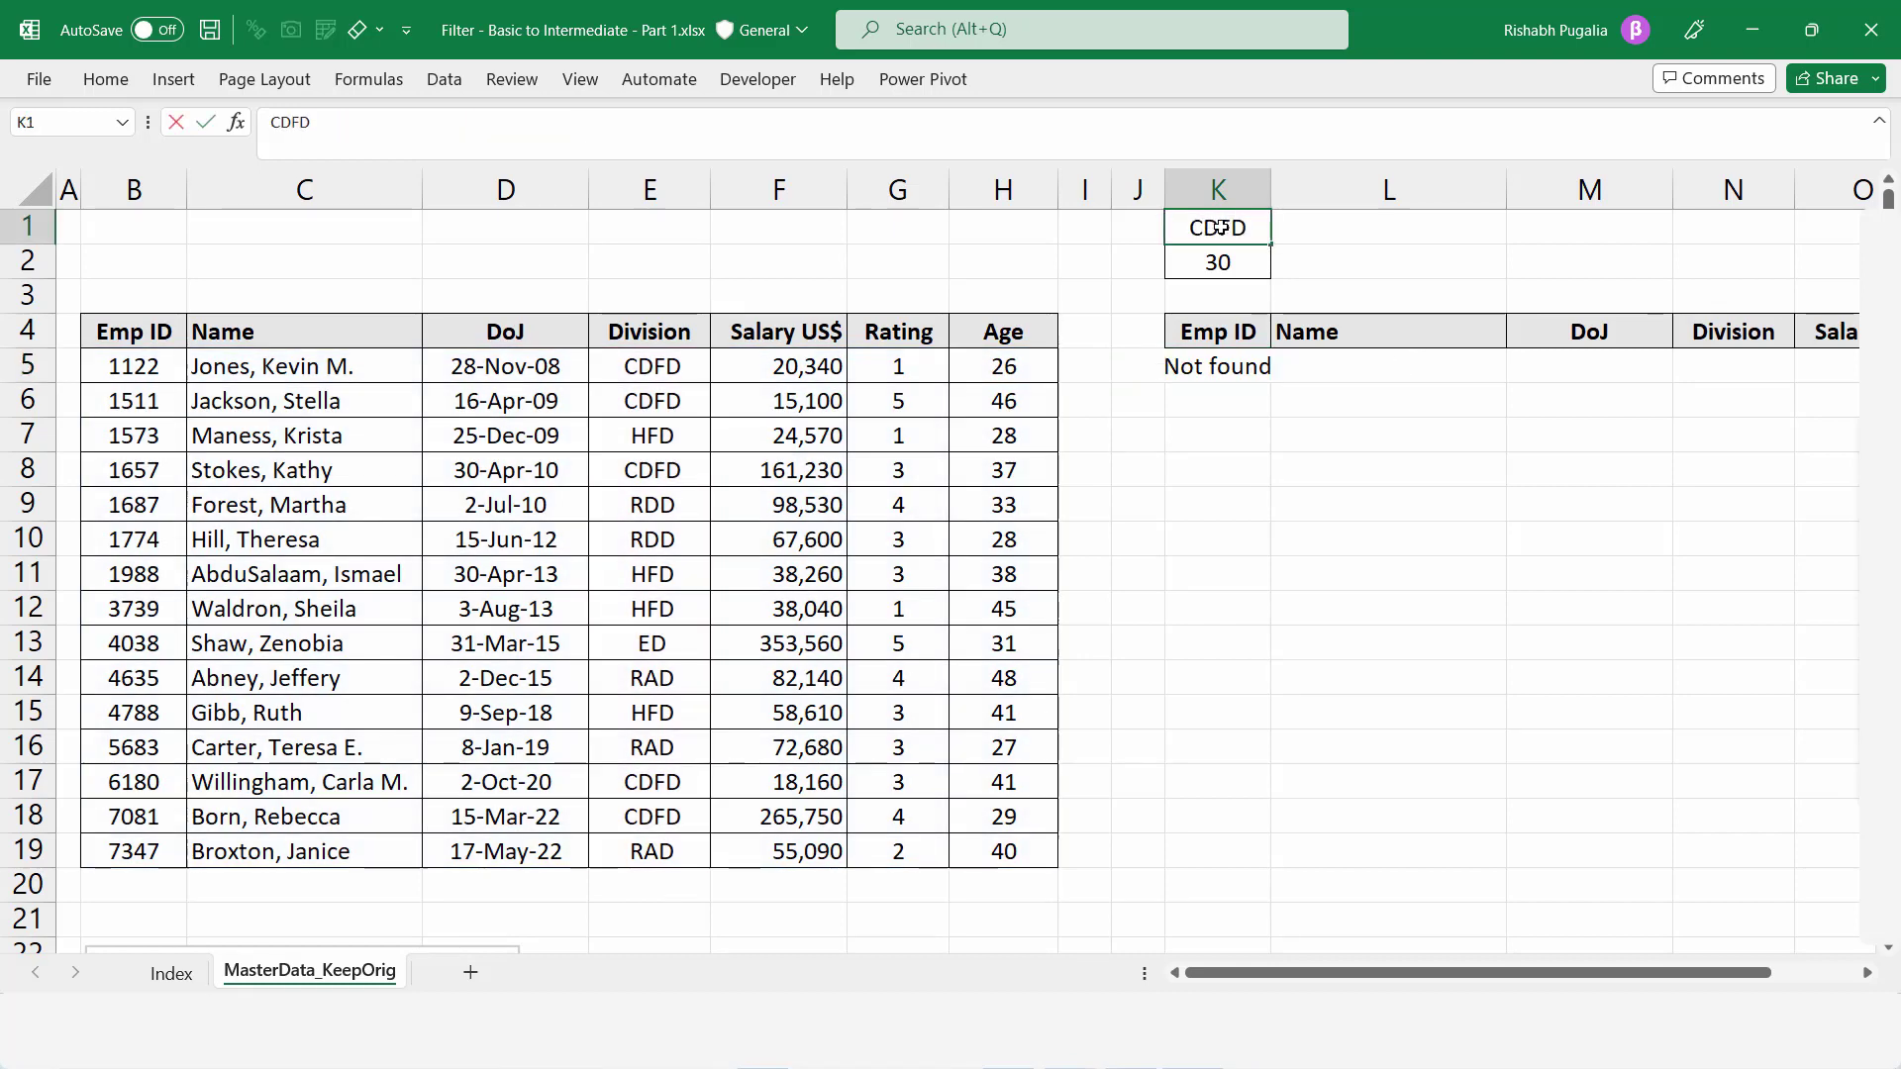
left_click_drag(1227, 401, 1263, 424)
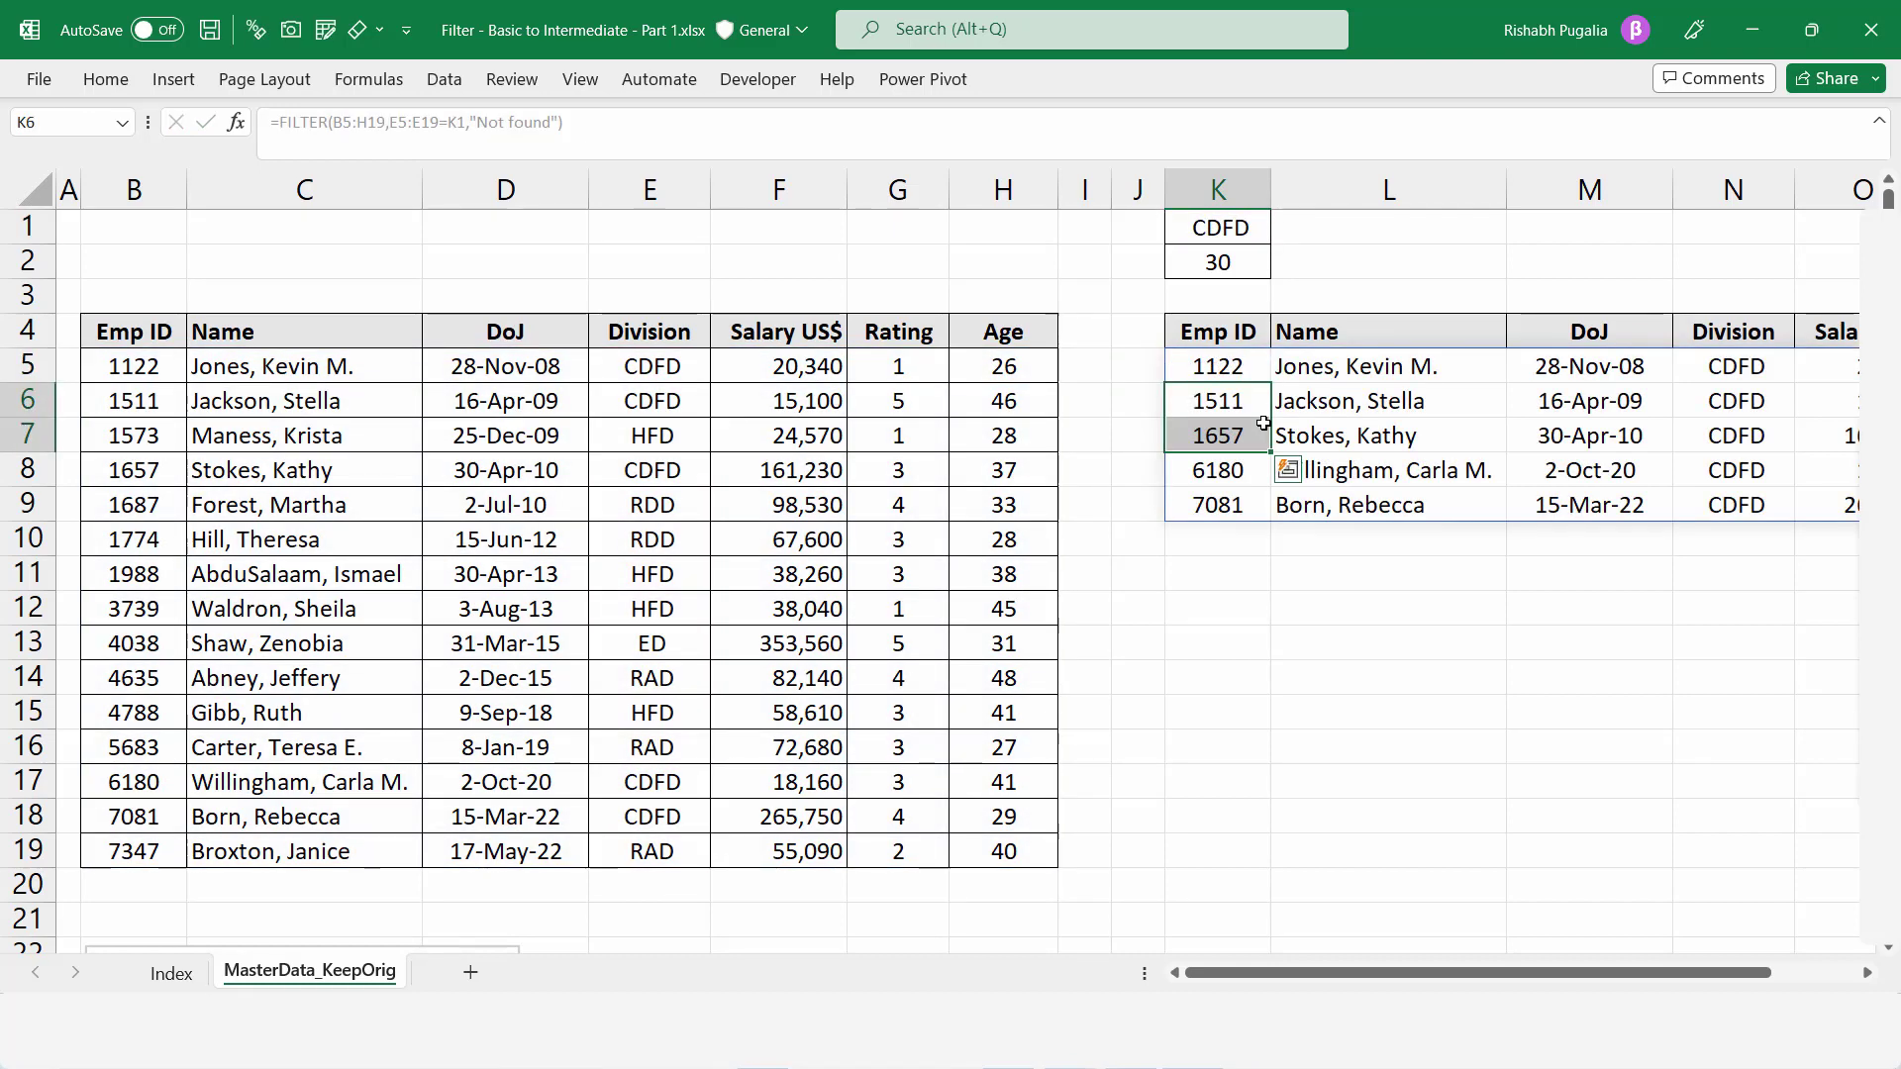
double_click(1226, 367)
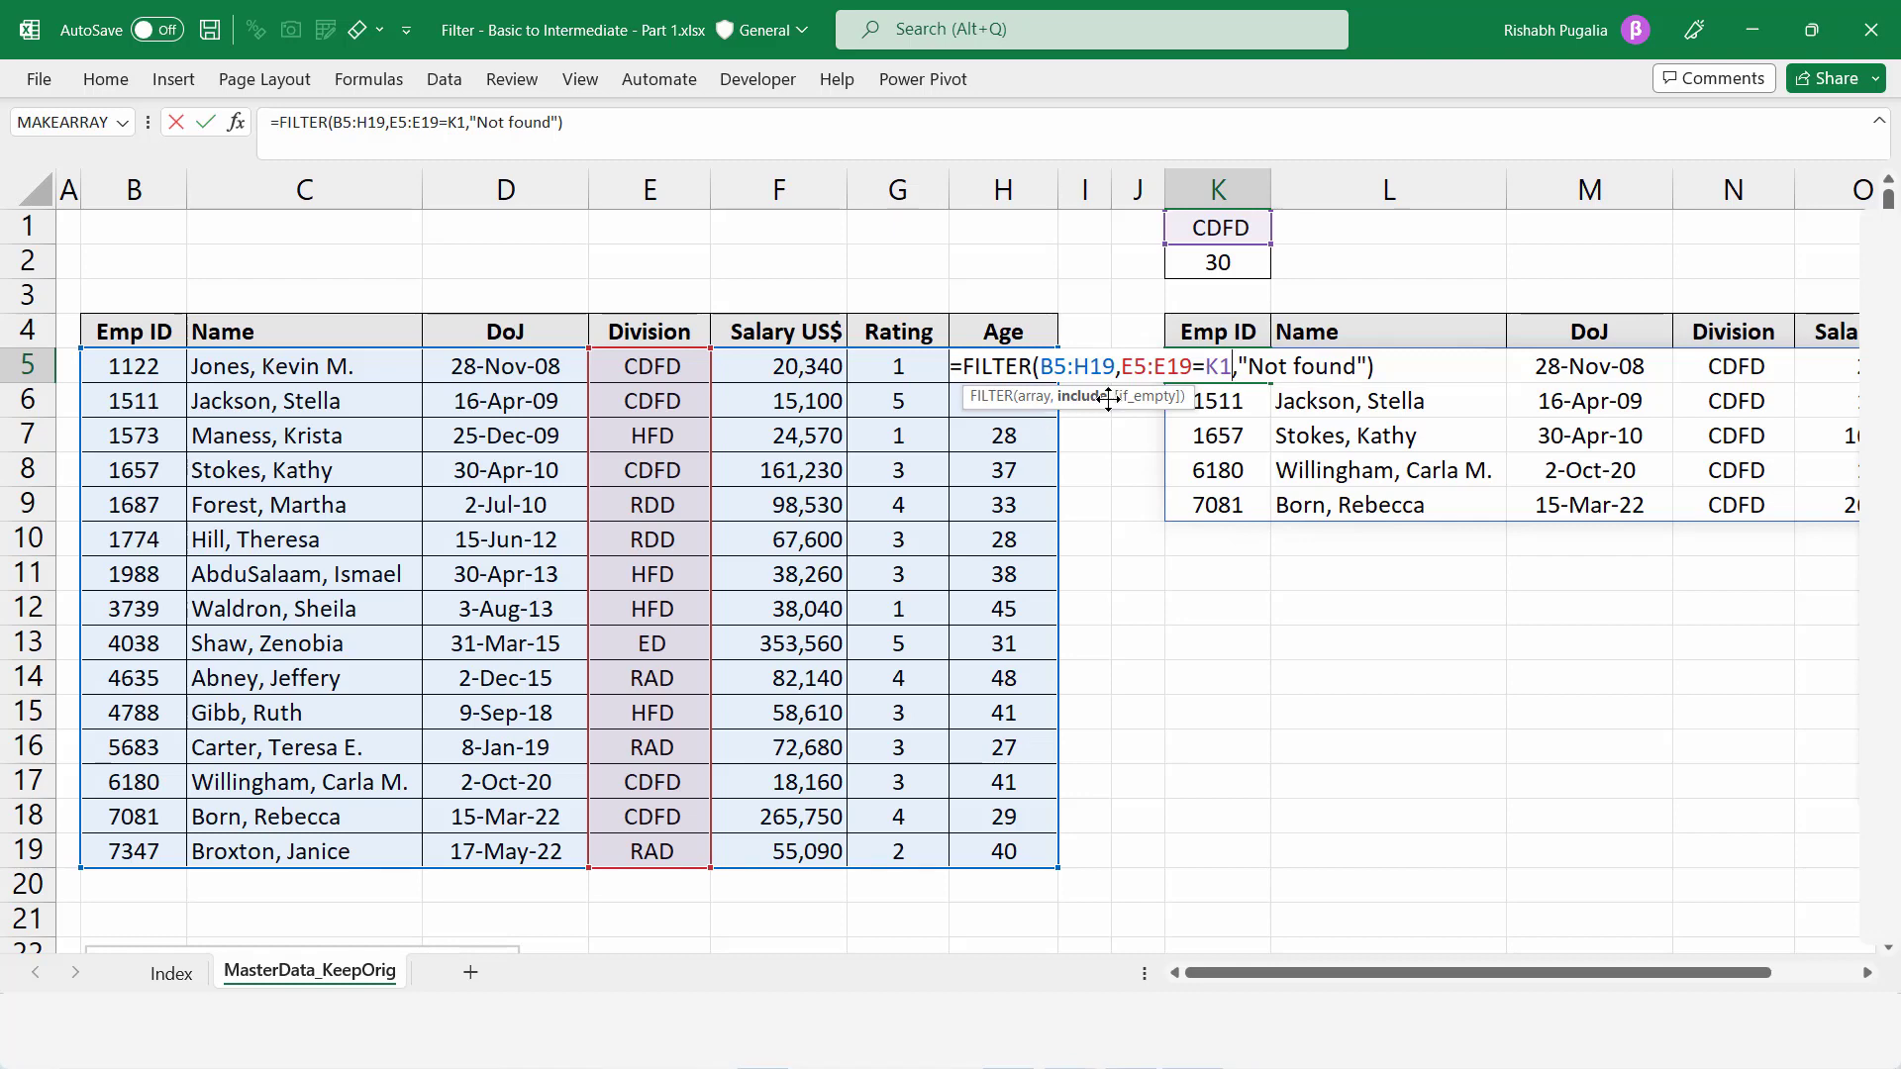
key("Escape")
- In K5's formula, enclose the E5:E19=K1 condition in parentheses and add a multiplication by an empty second pair of parentheses
left_click(1222, 225)
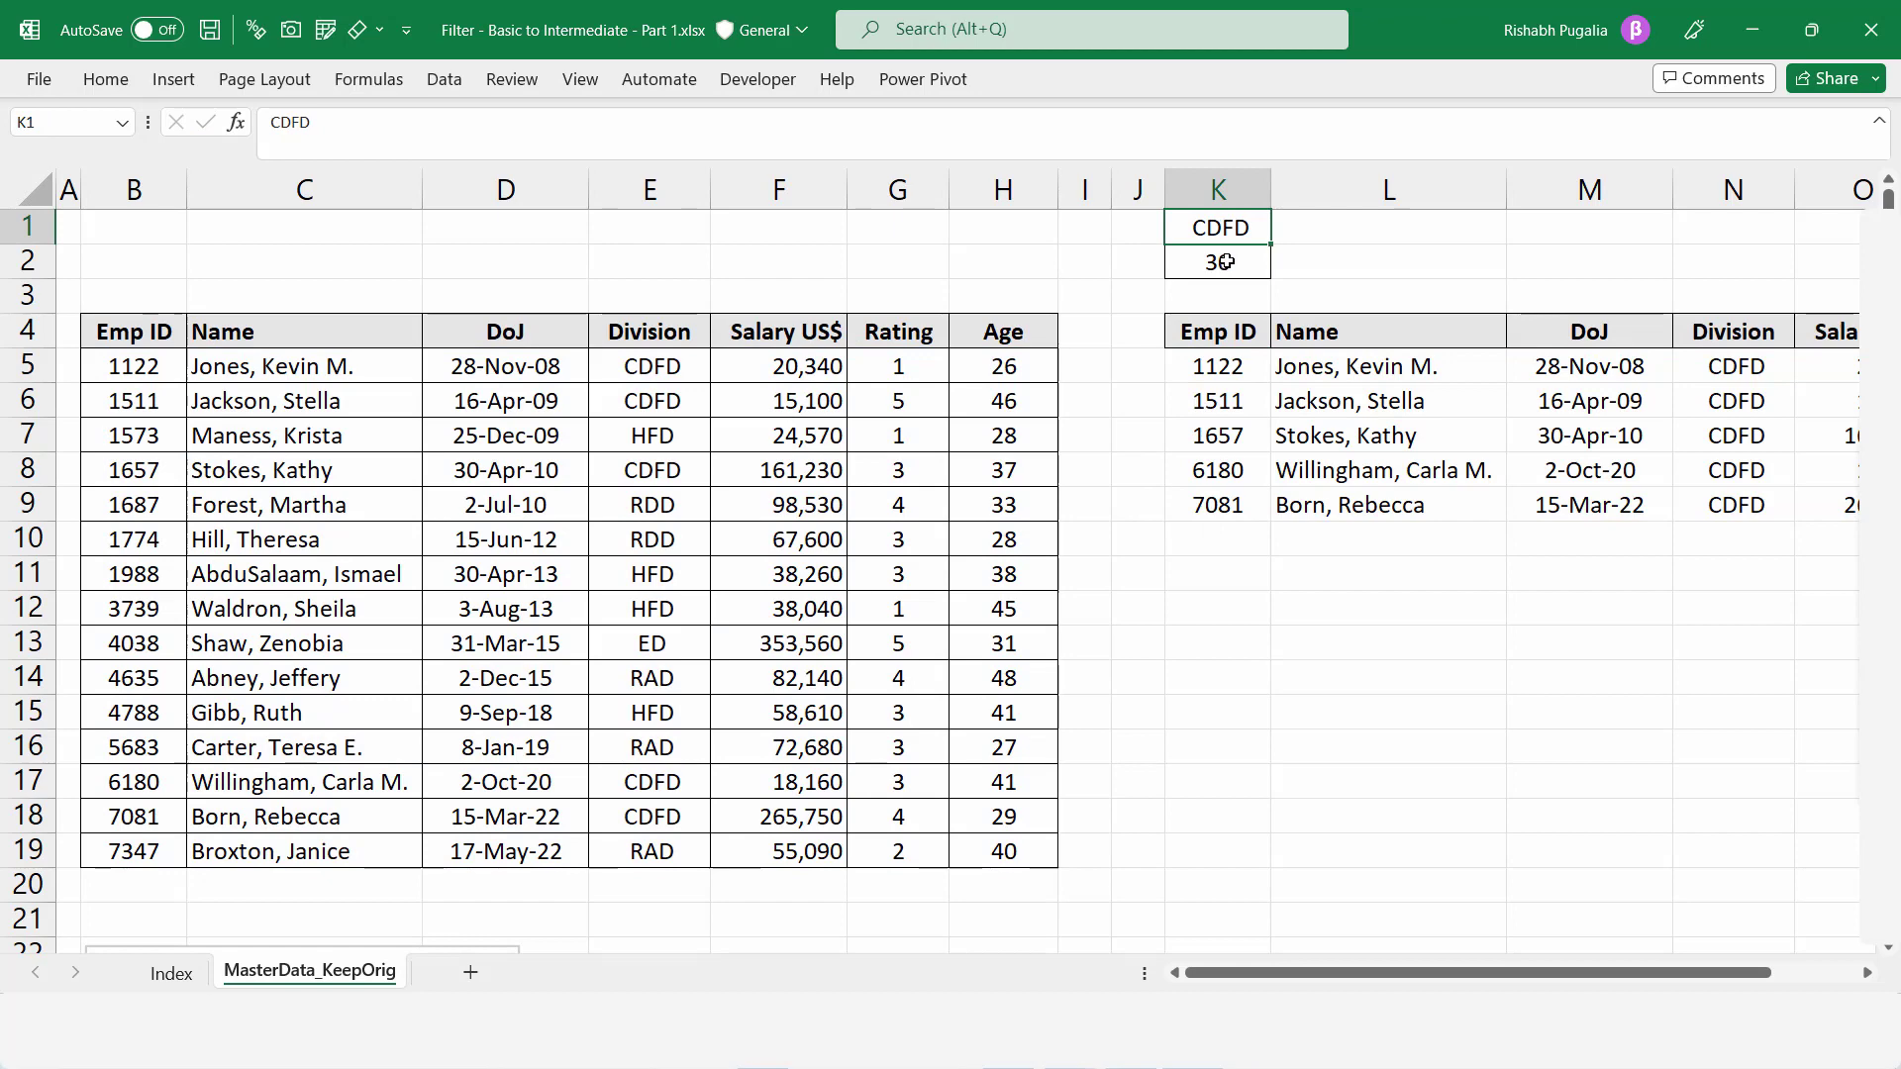
left_click(1226, 262)
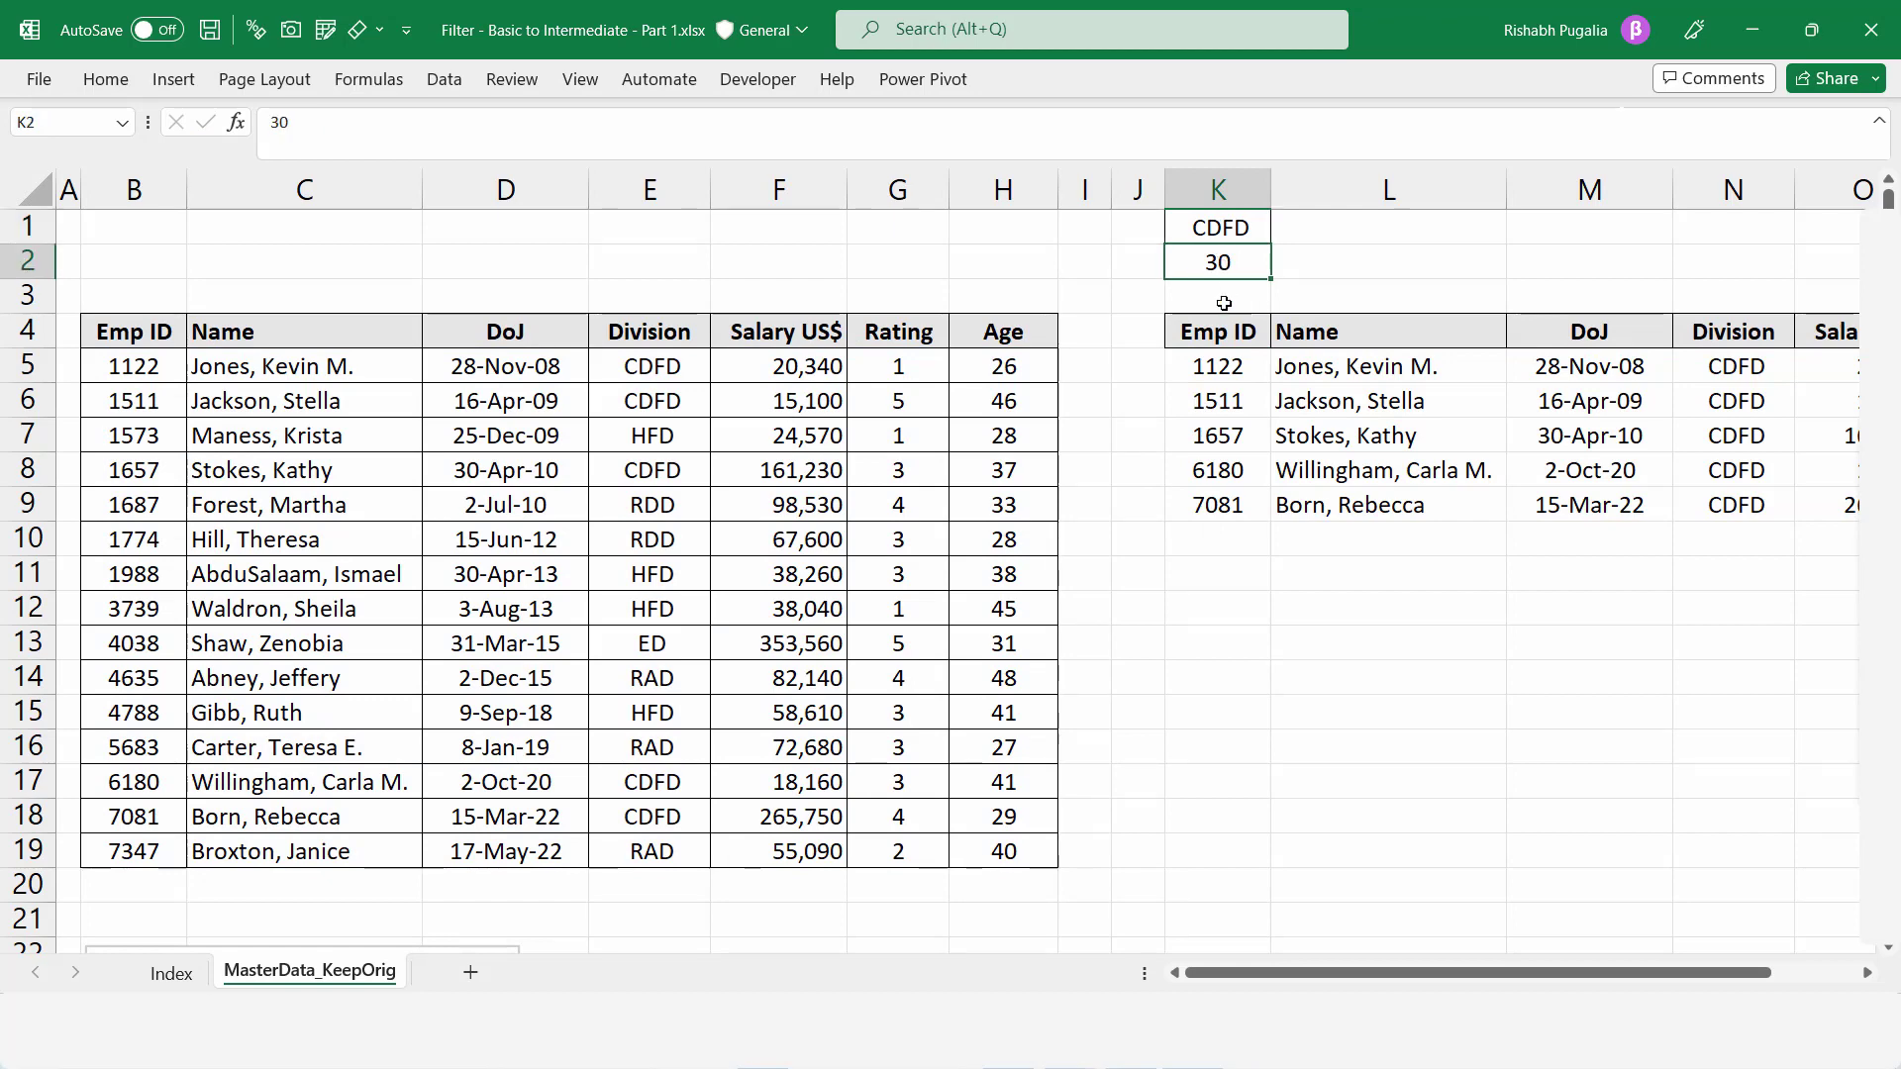
double_click(1221, 364)
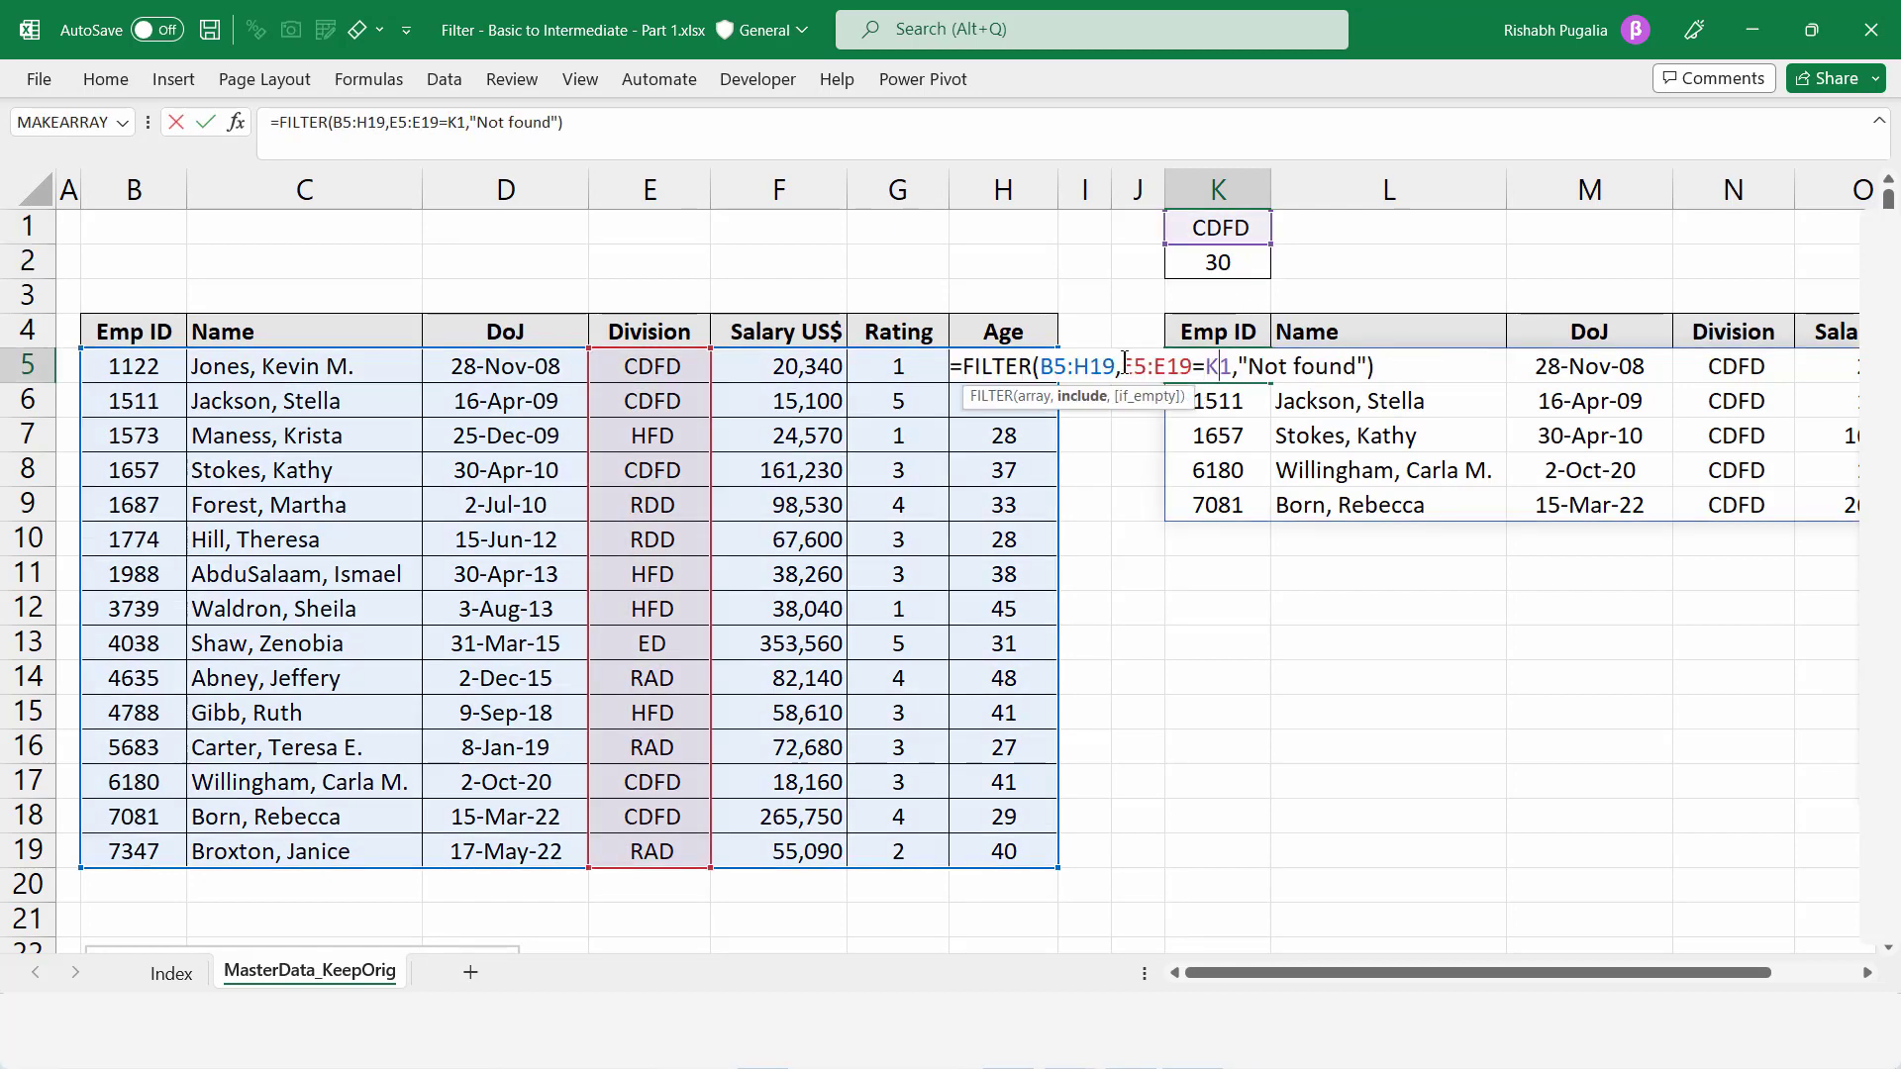
left_click_drag(1124, 368, 1234, 368)
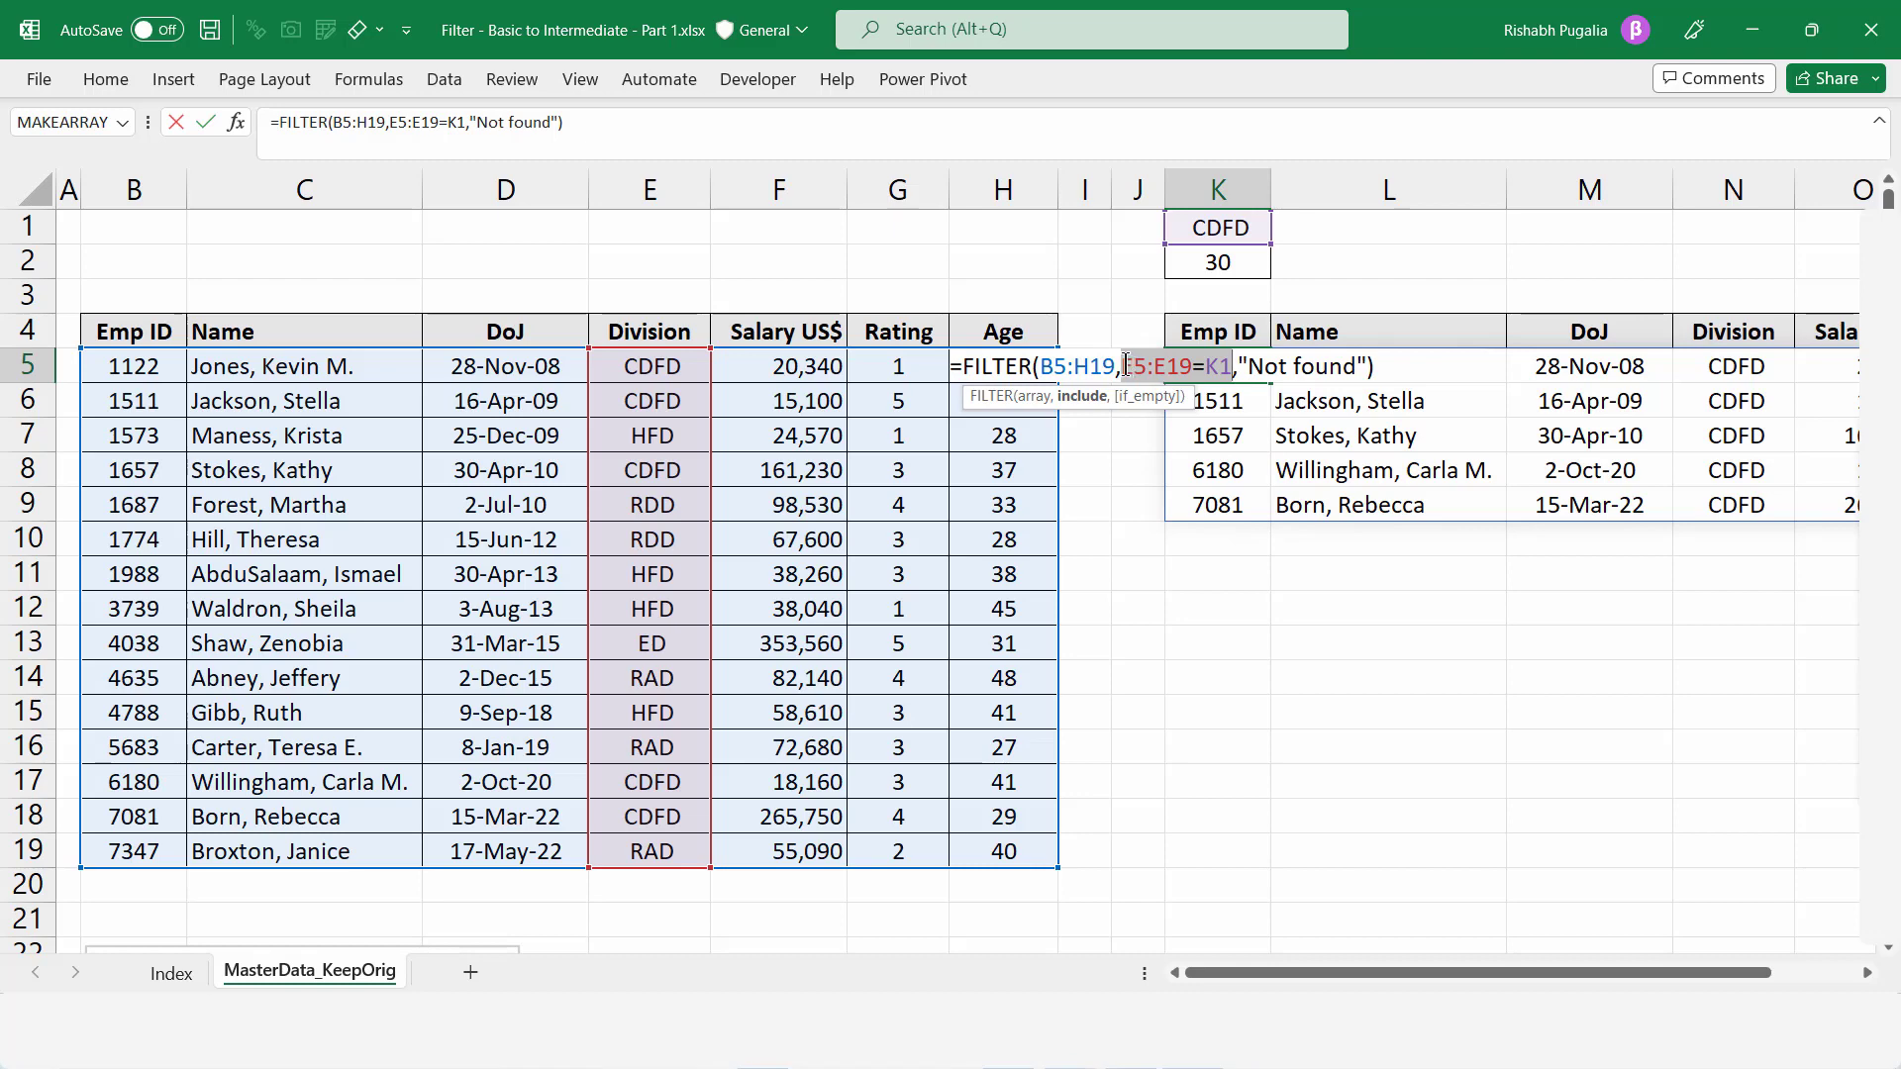
key("Left")
type("(")
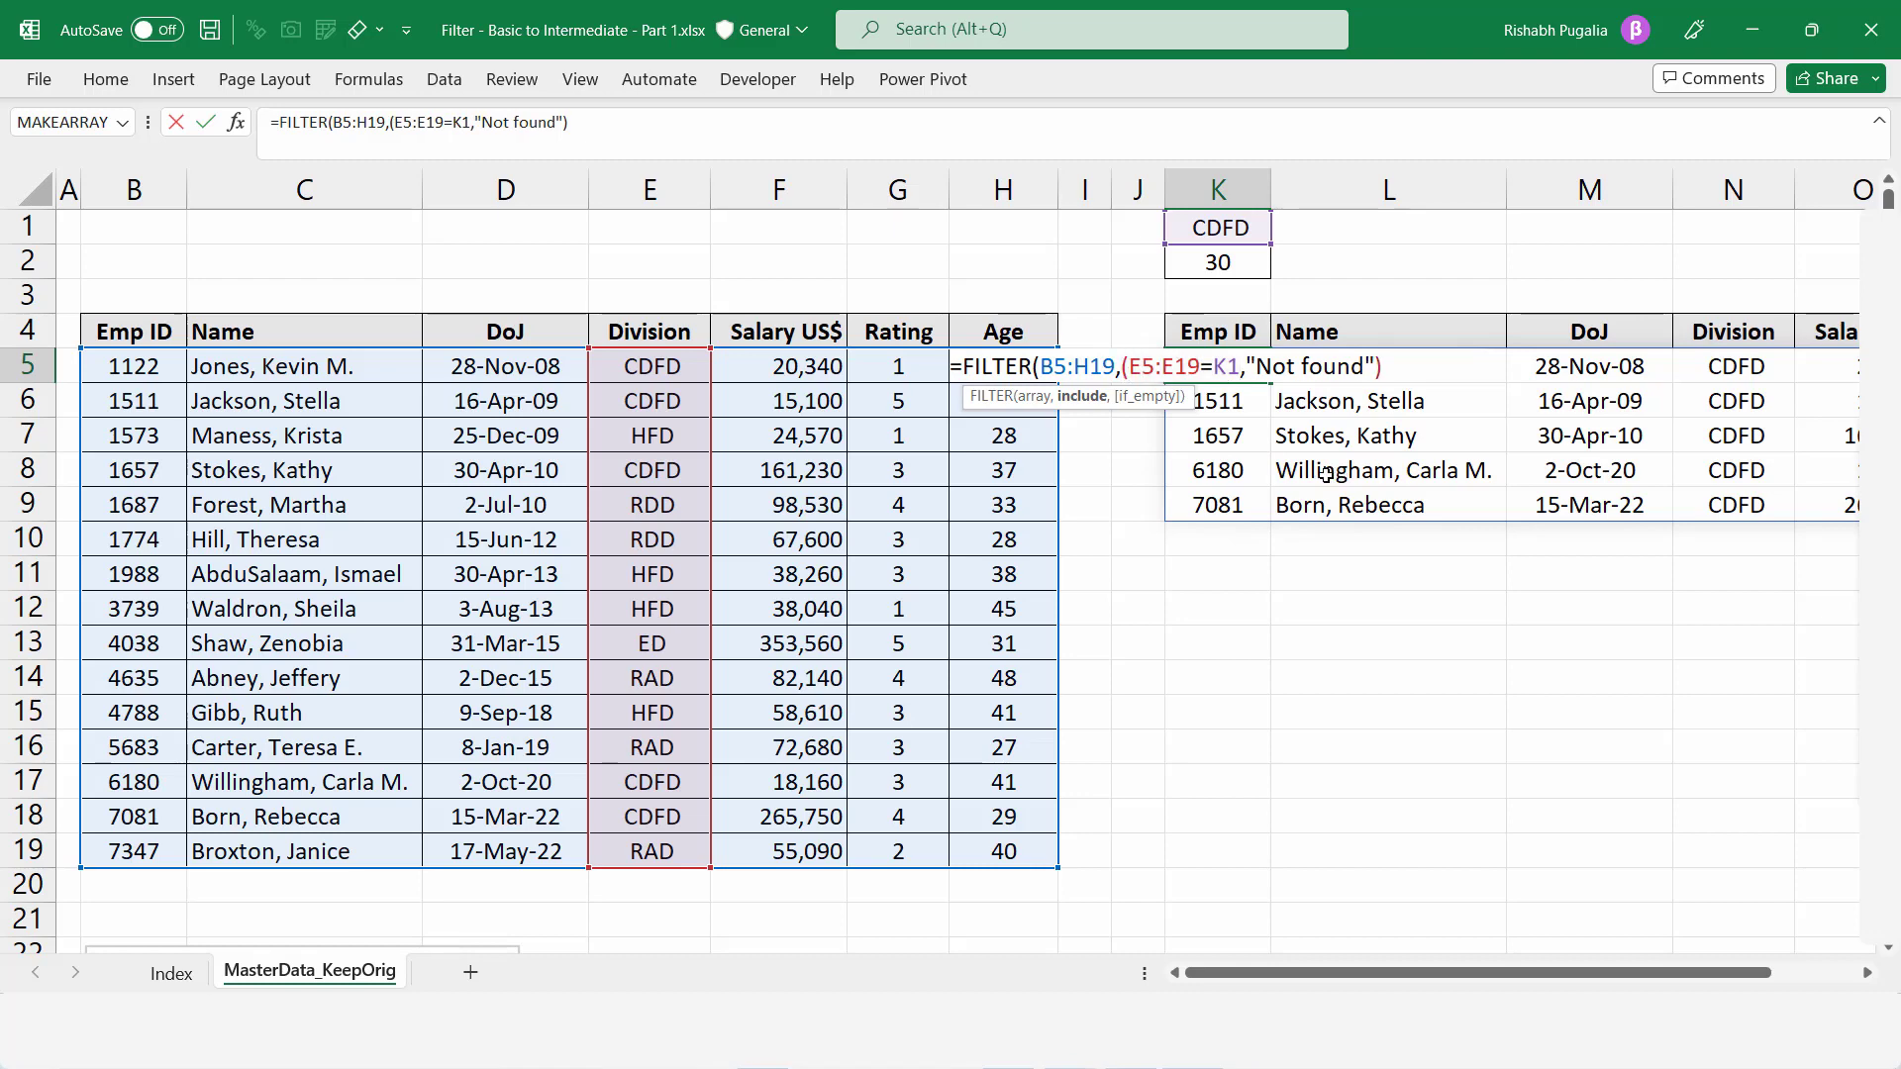
left_click(1241, 369)
type(")*")
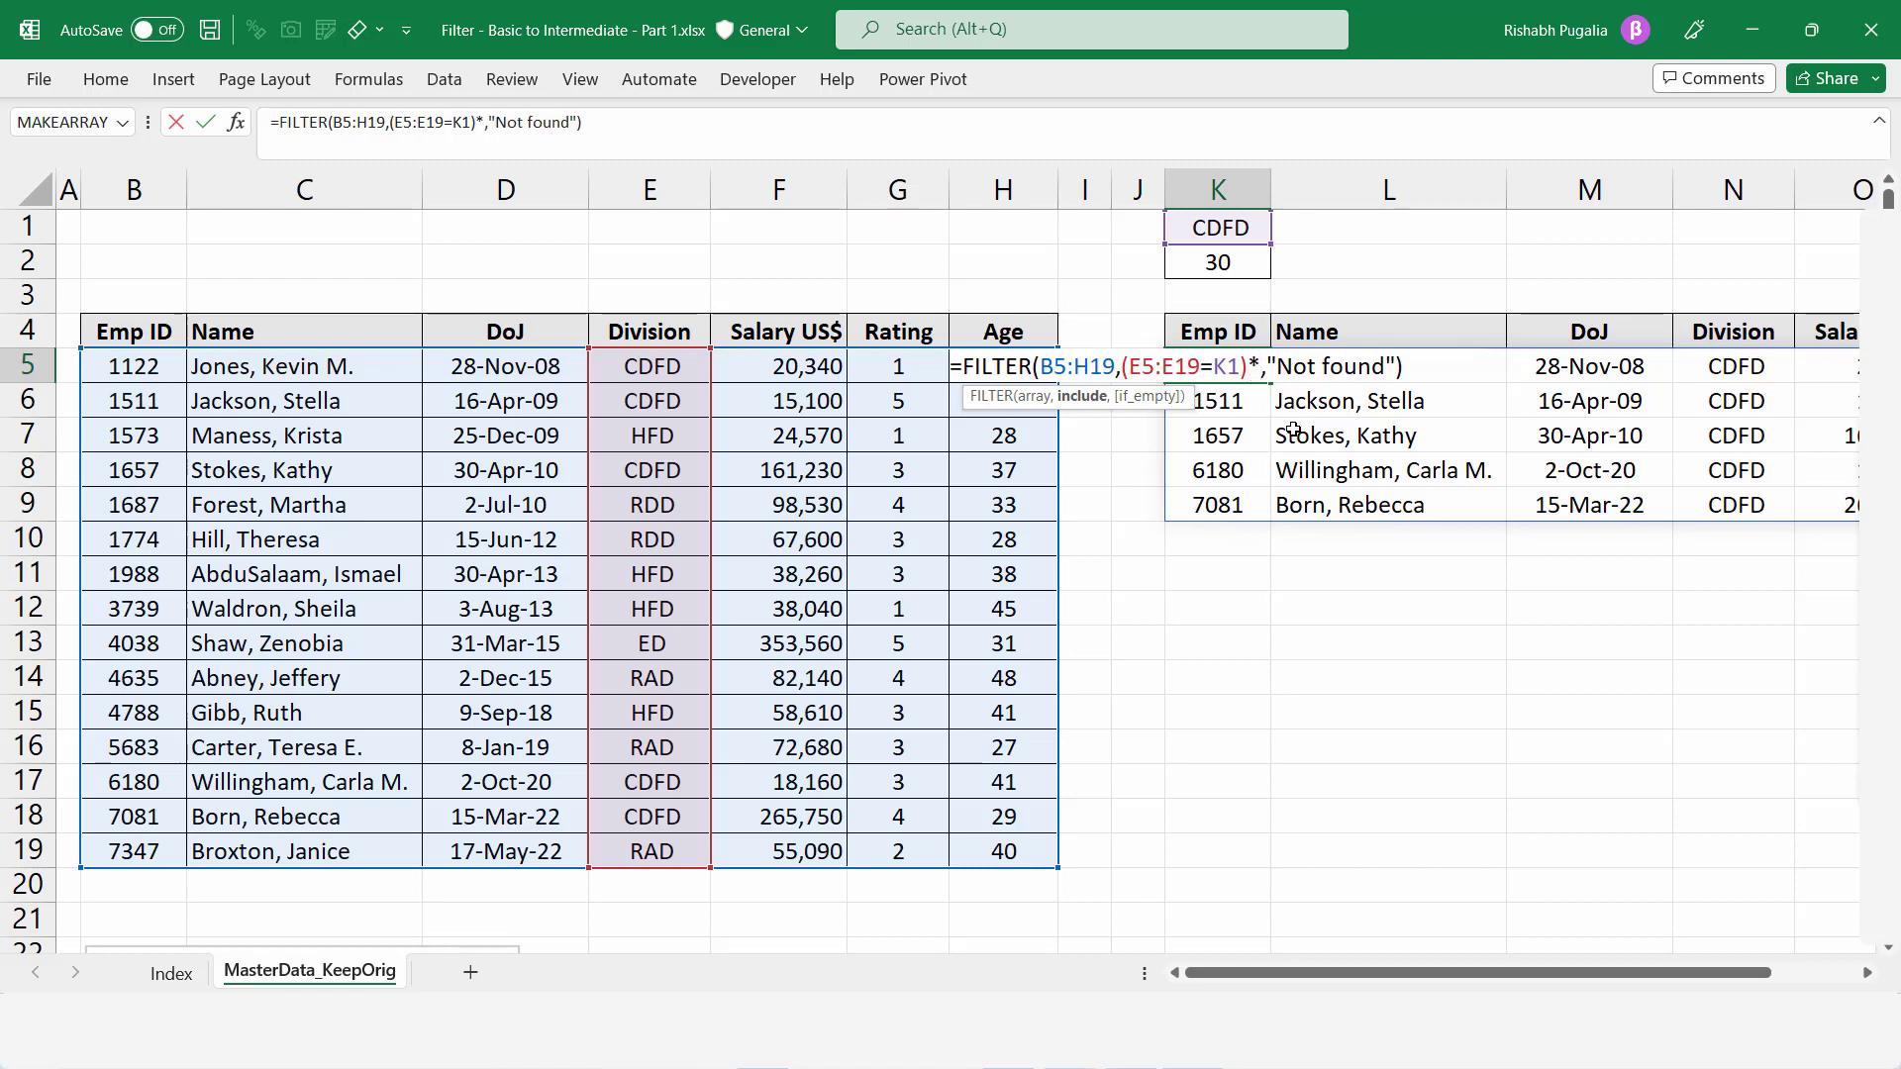
type("()")
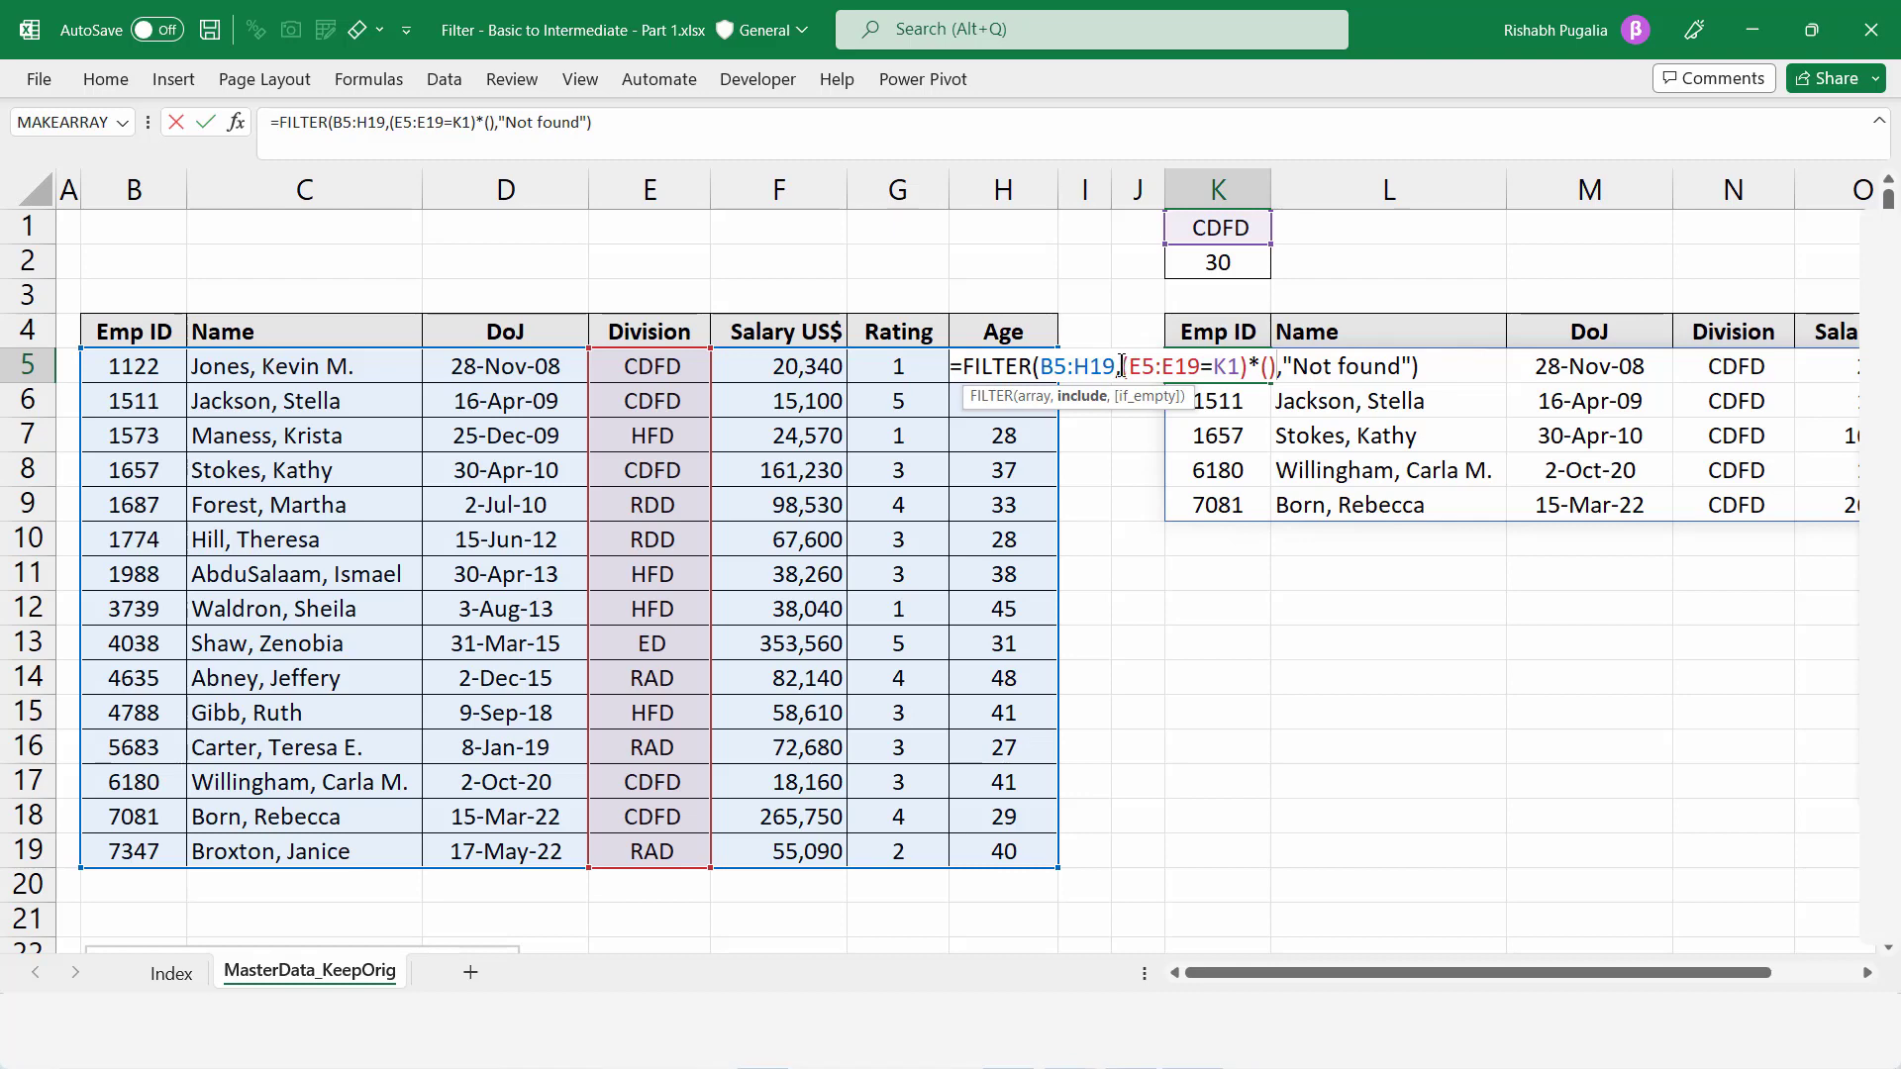
- Complete the second condition in K5 as H5:H19>=K2 so both the division and age criteria must be met
left_click_drag(1122, 366, 1243, 366)
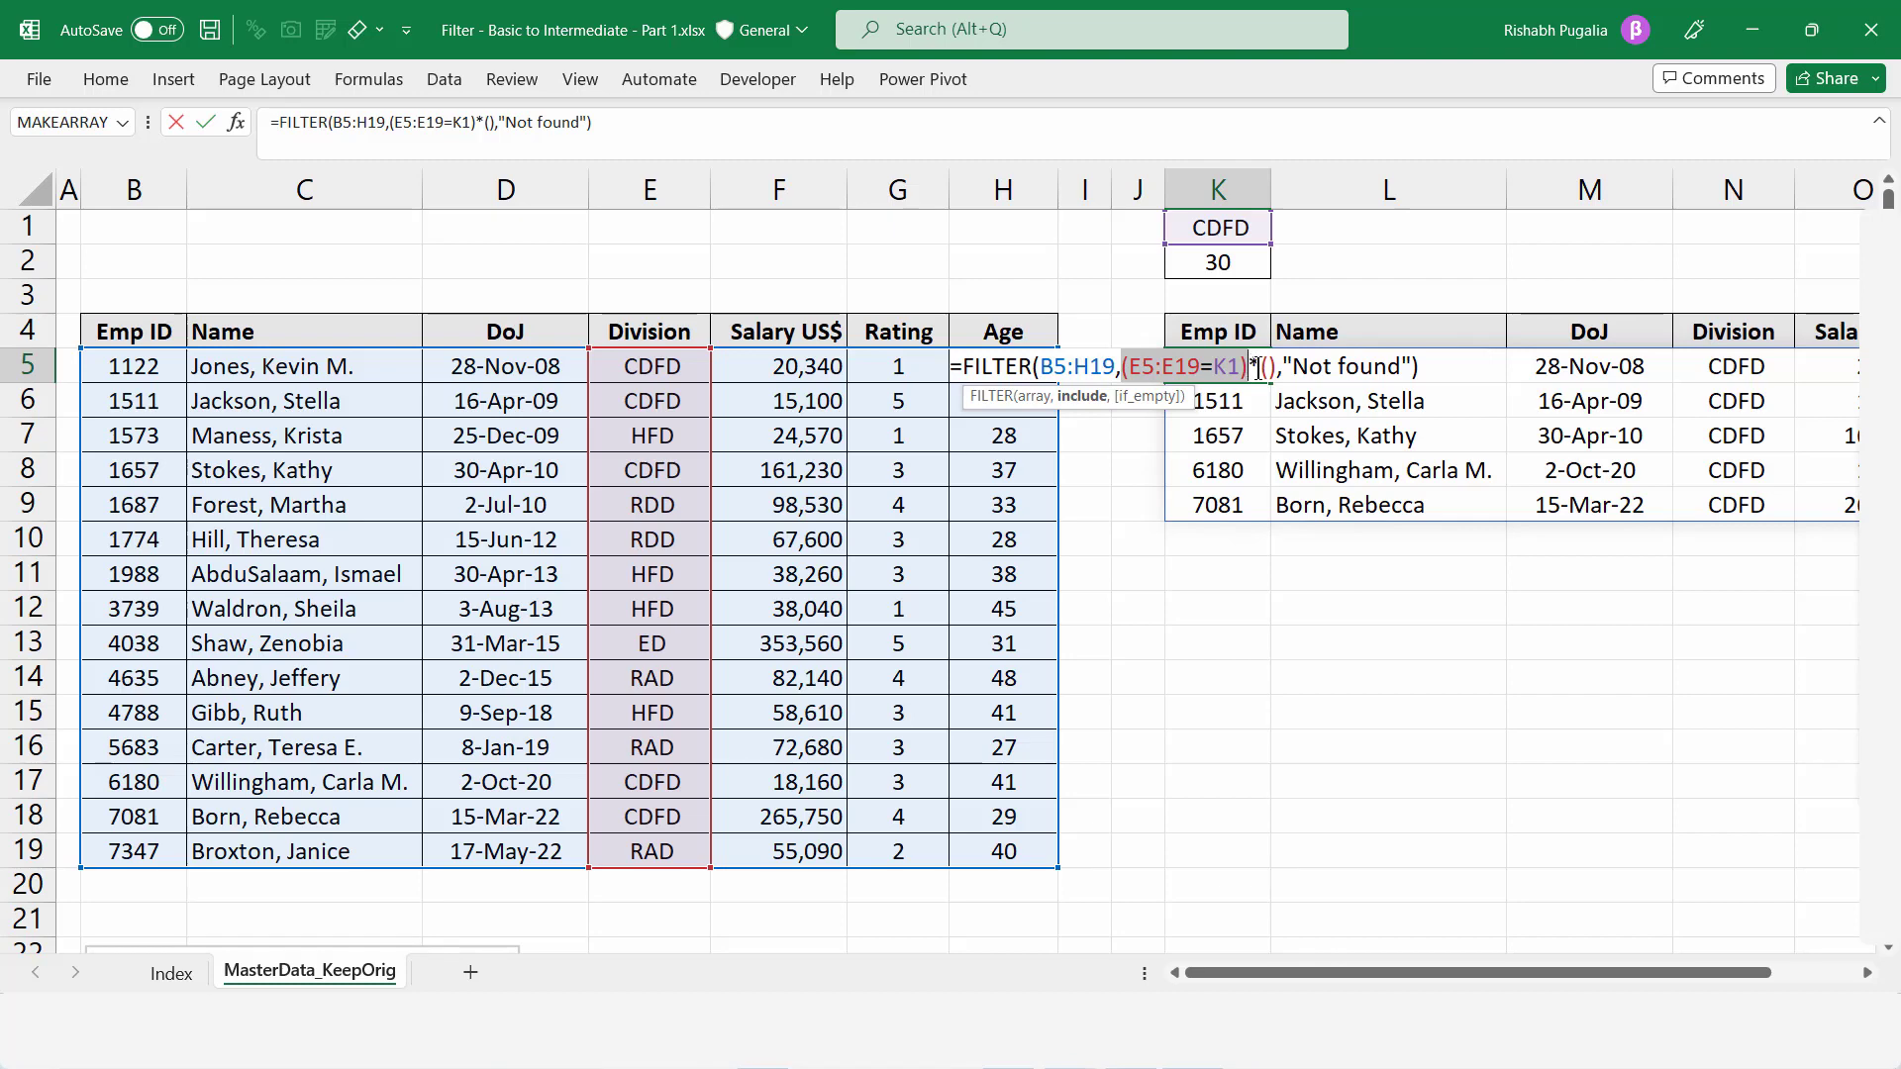
left_click(1254, 368)
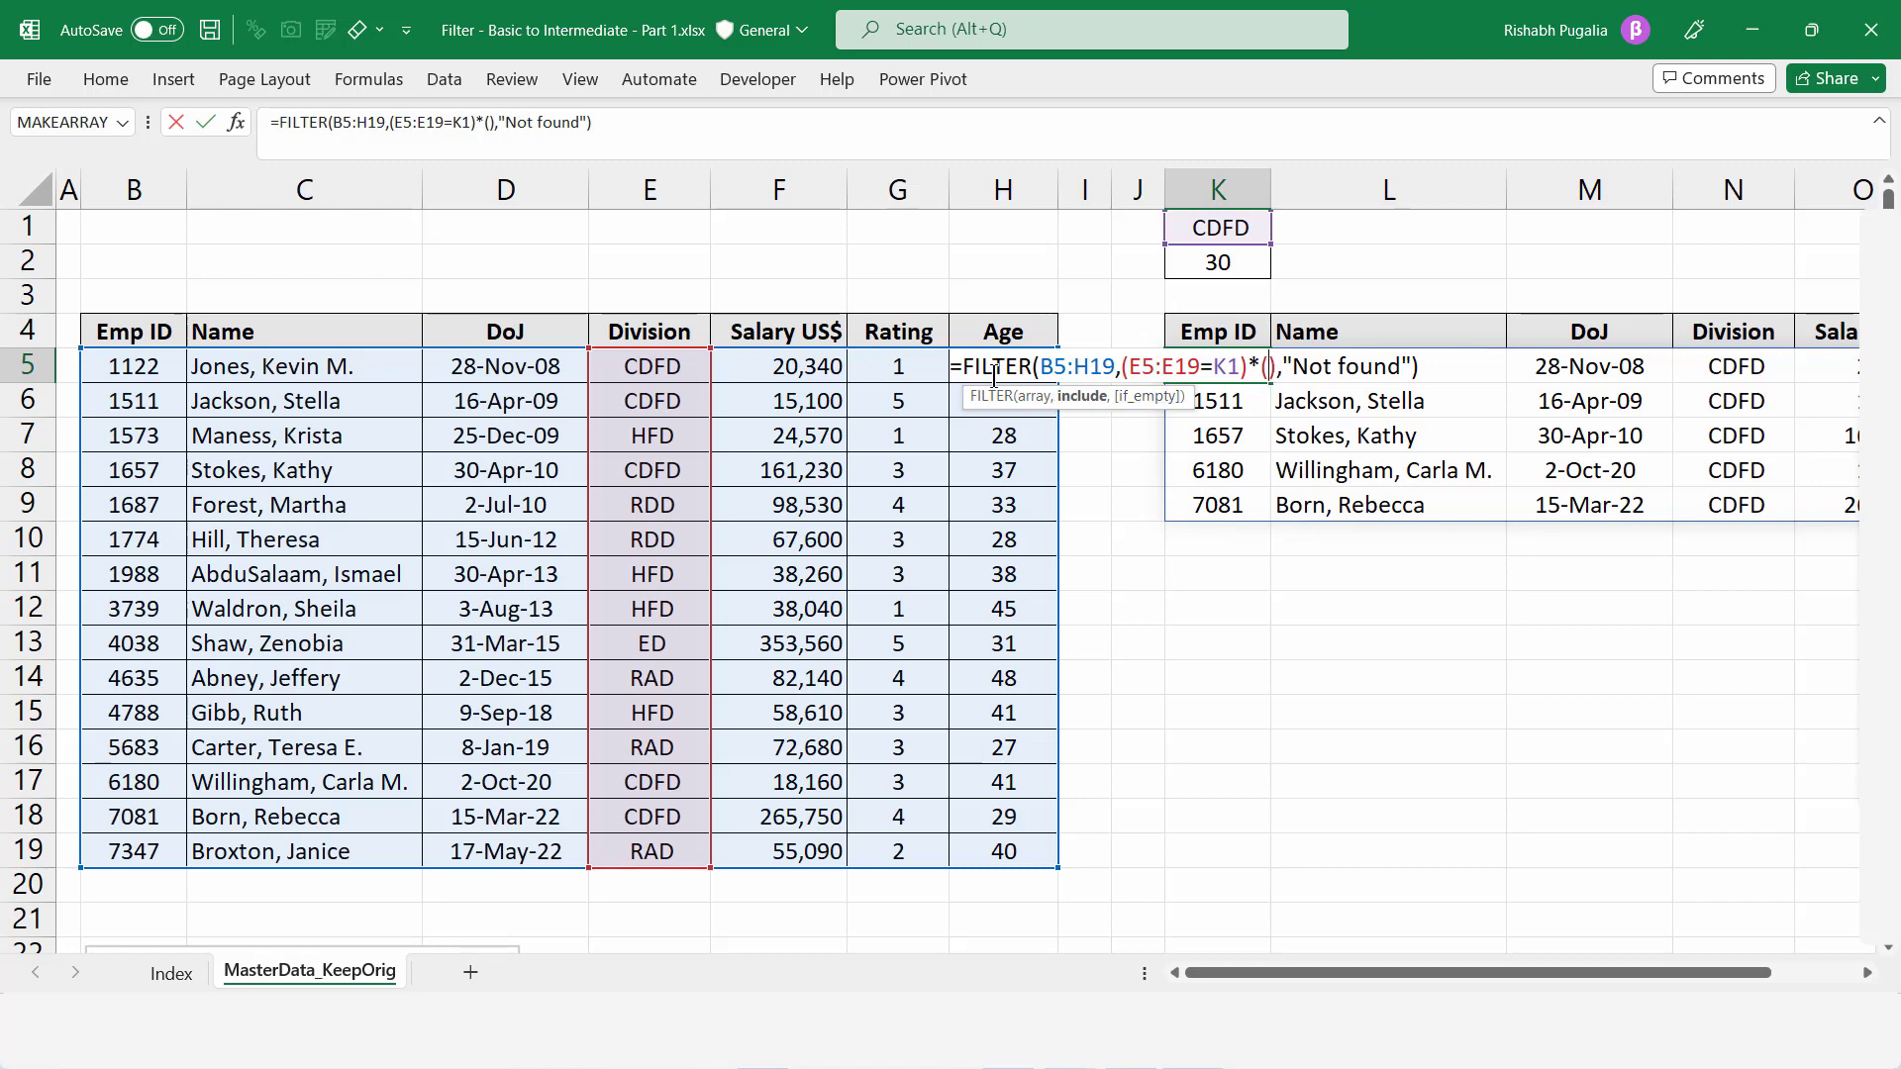
left_click_drag(1016, 812, 1010, 849)
left_click_drag(1009, 703, 1000, 366)
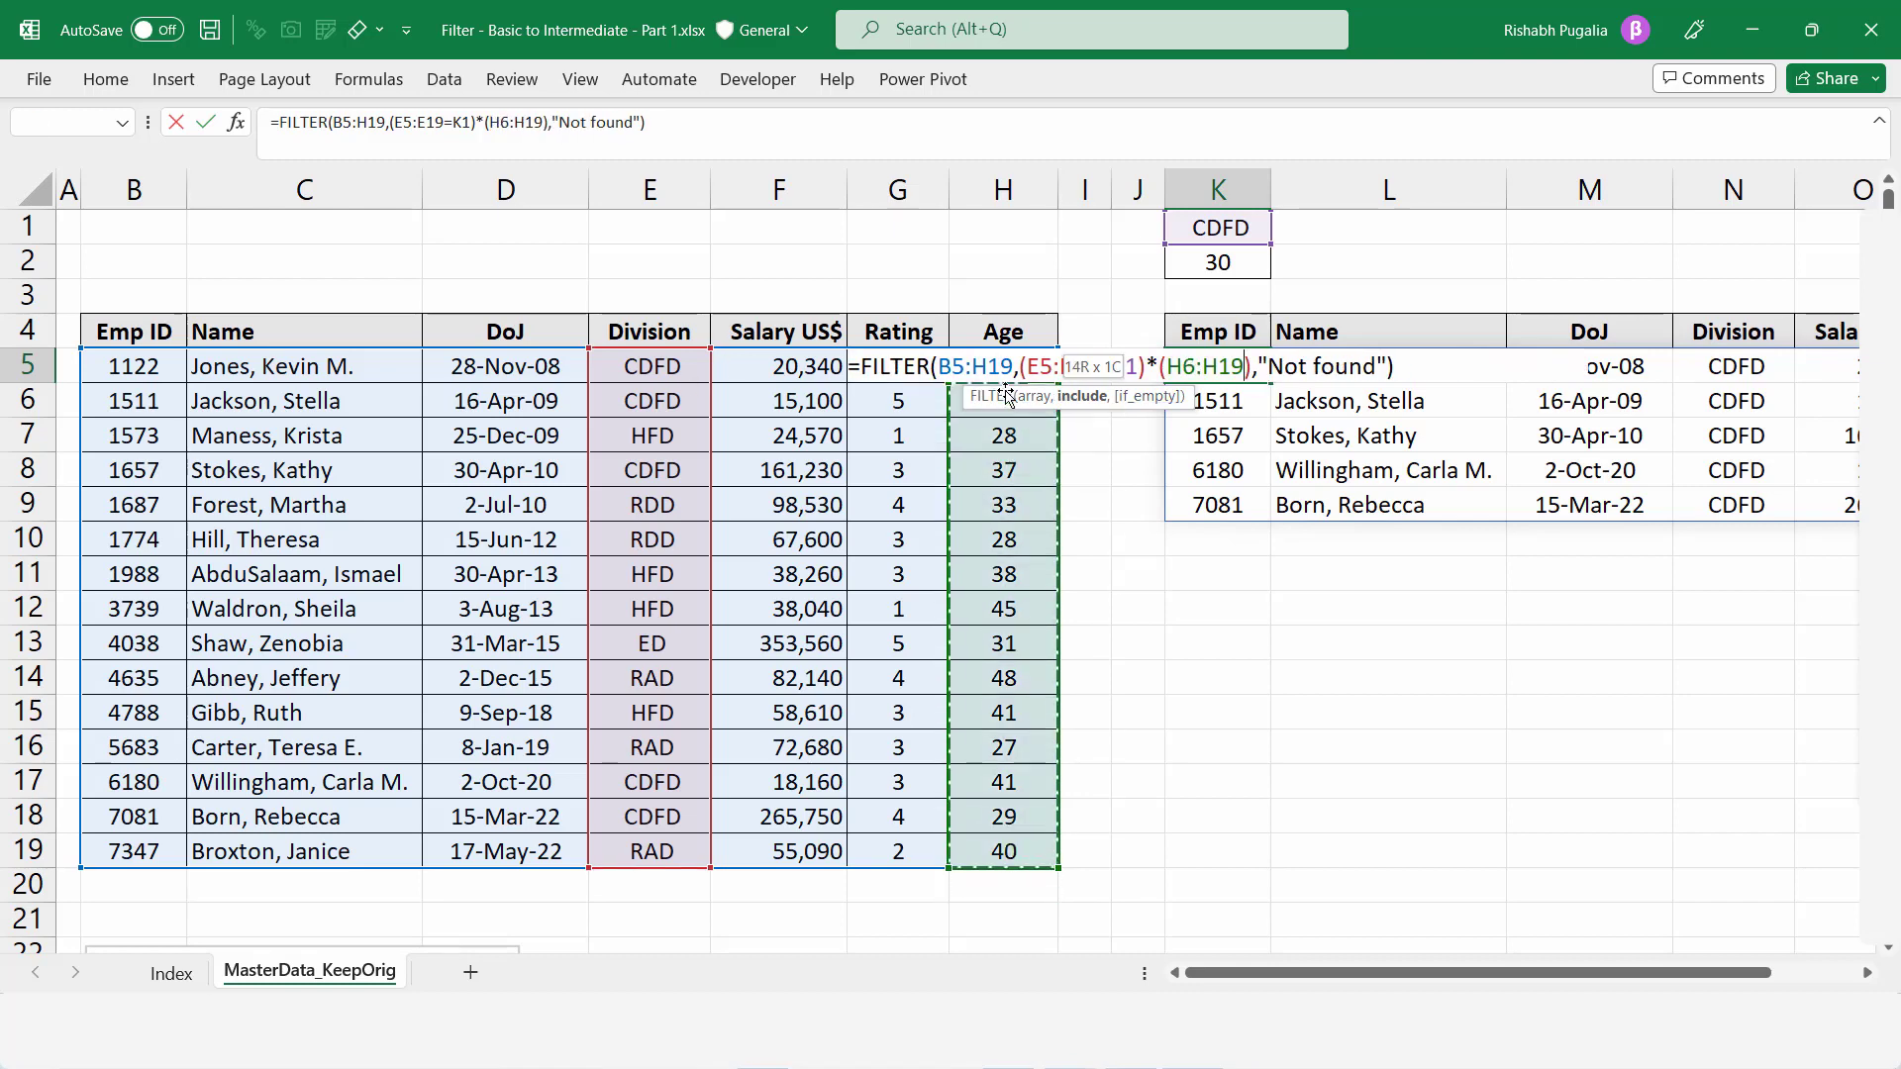
type(">=")
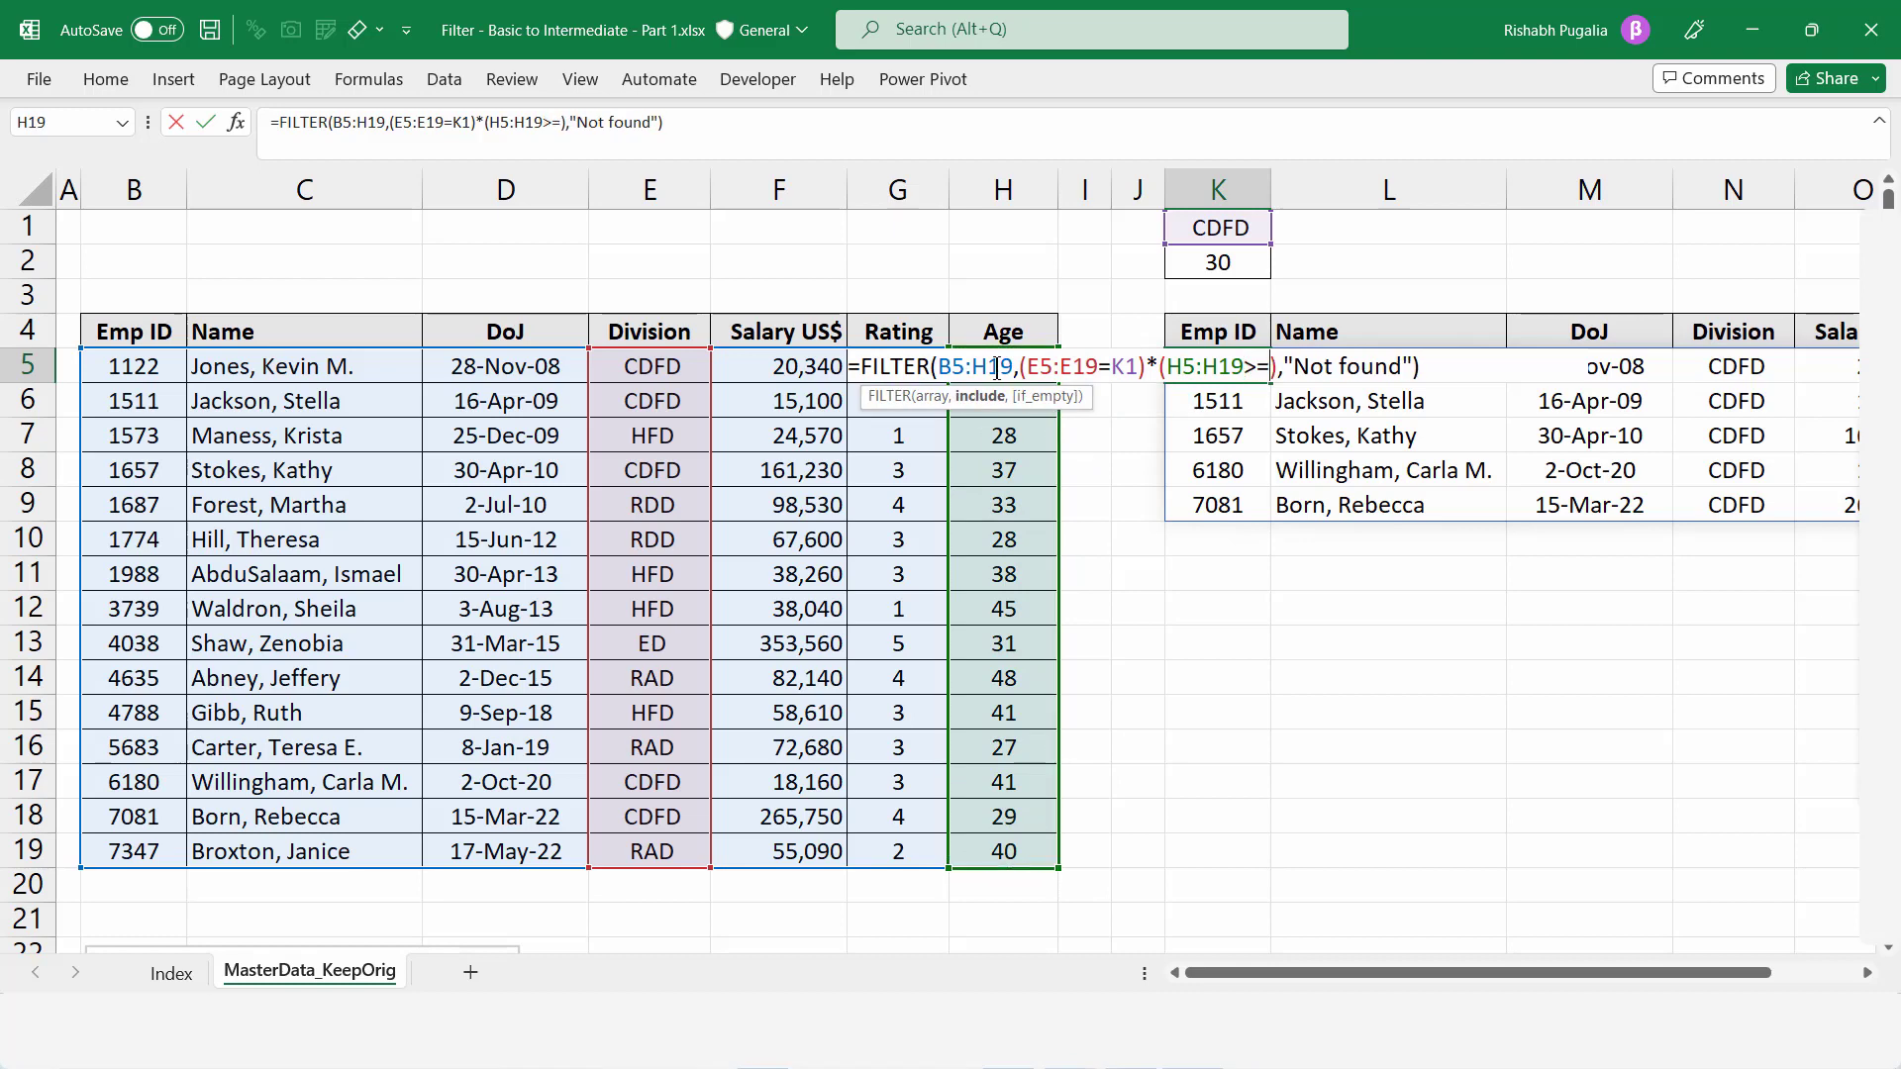
left_click(1237, 267)
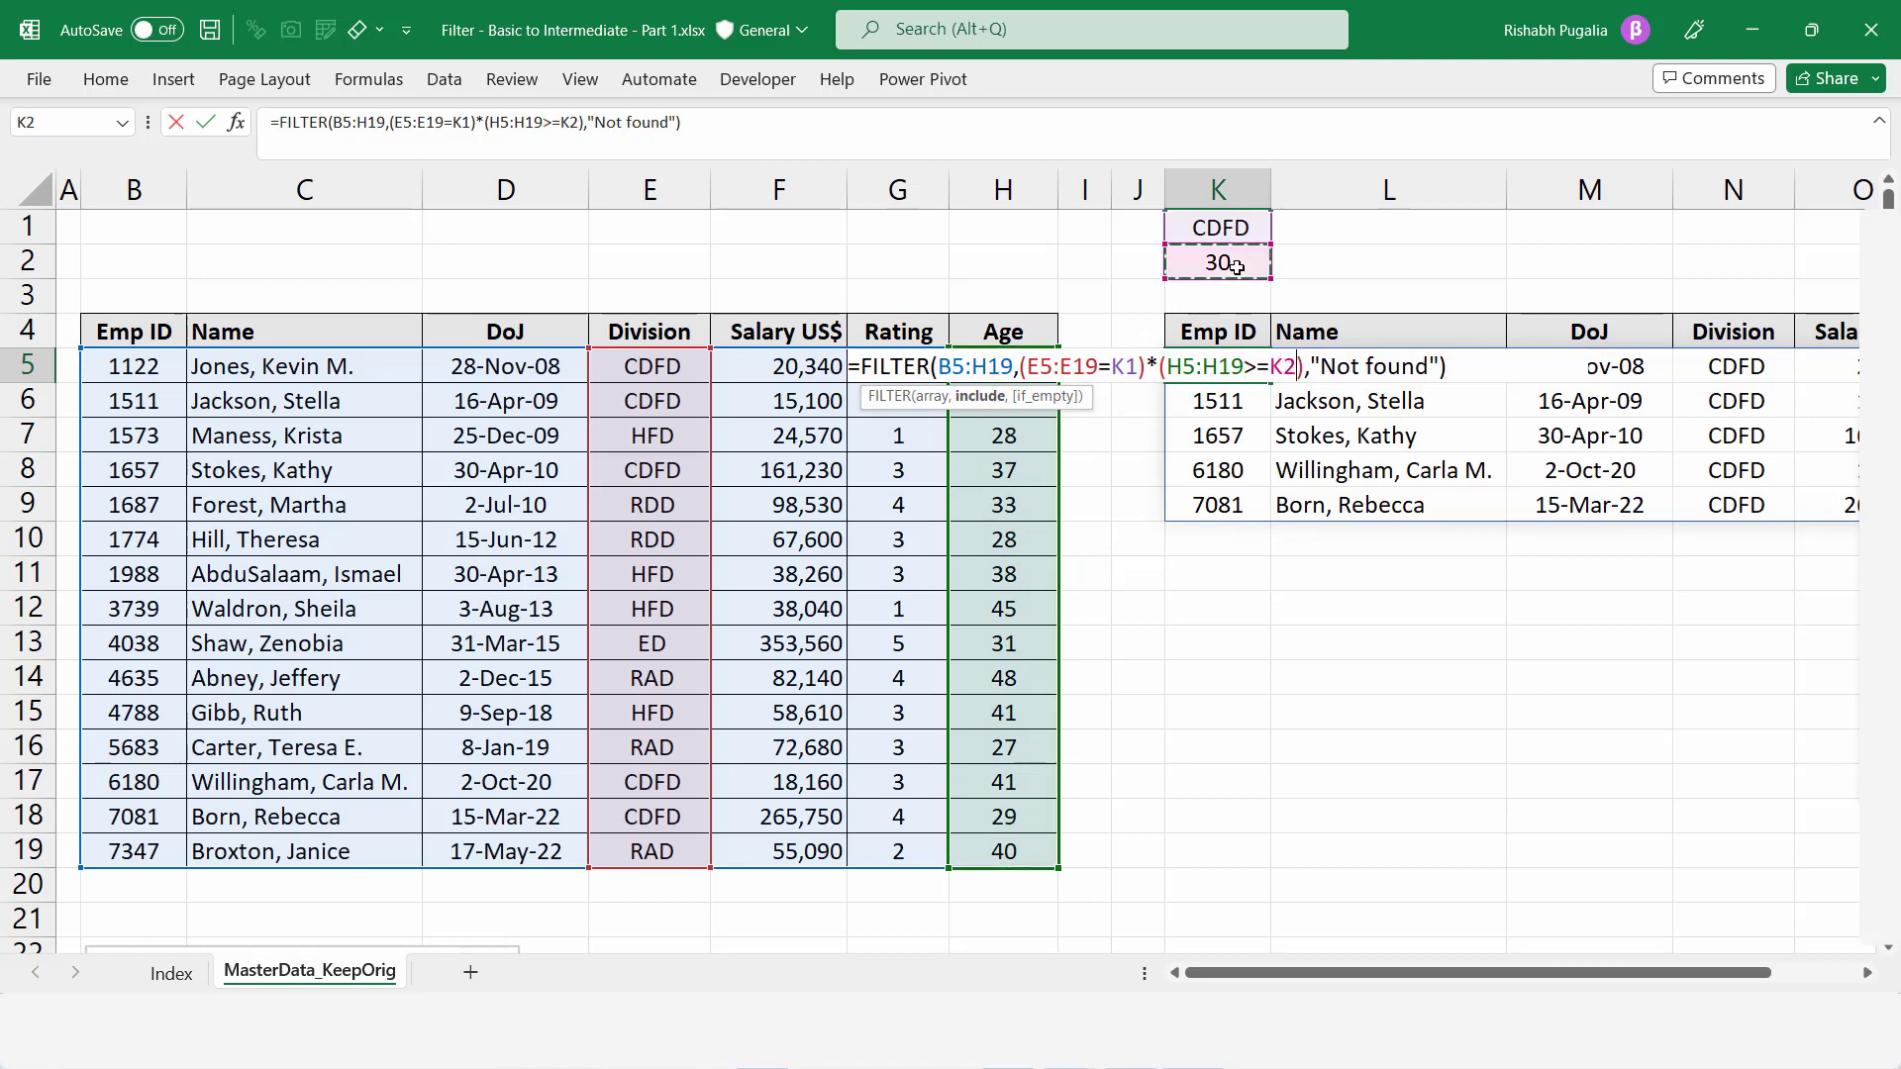
key("Return")
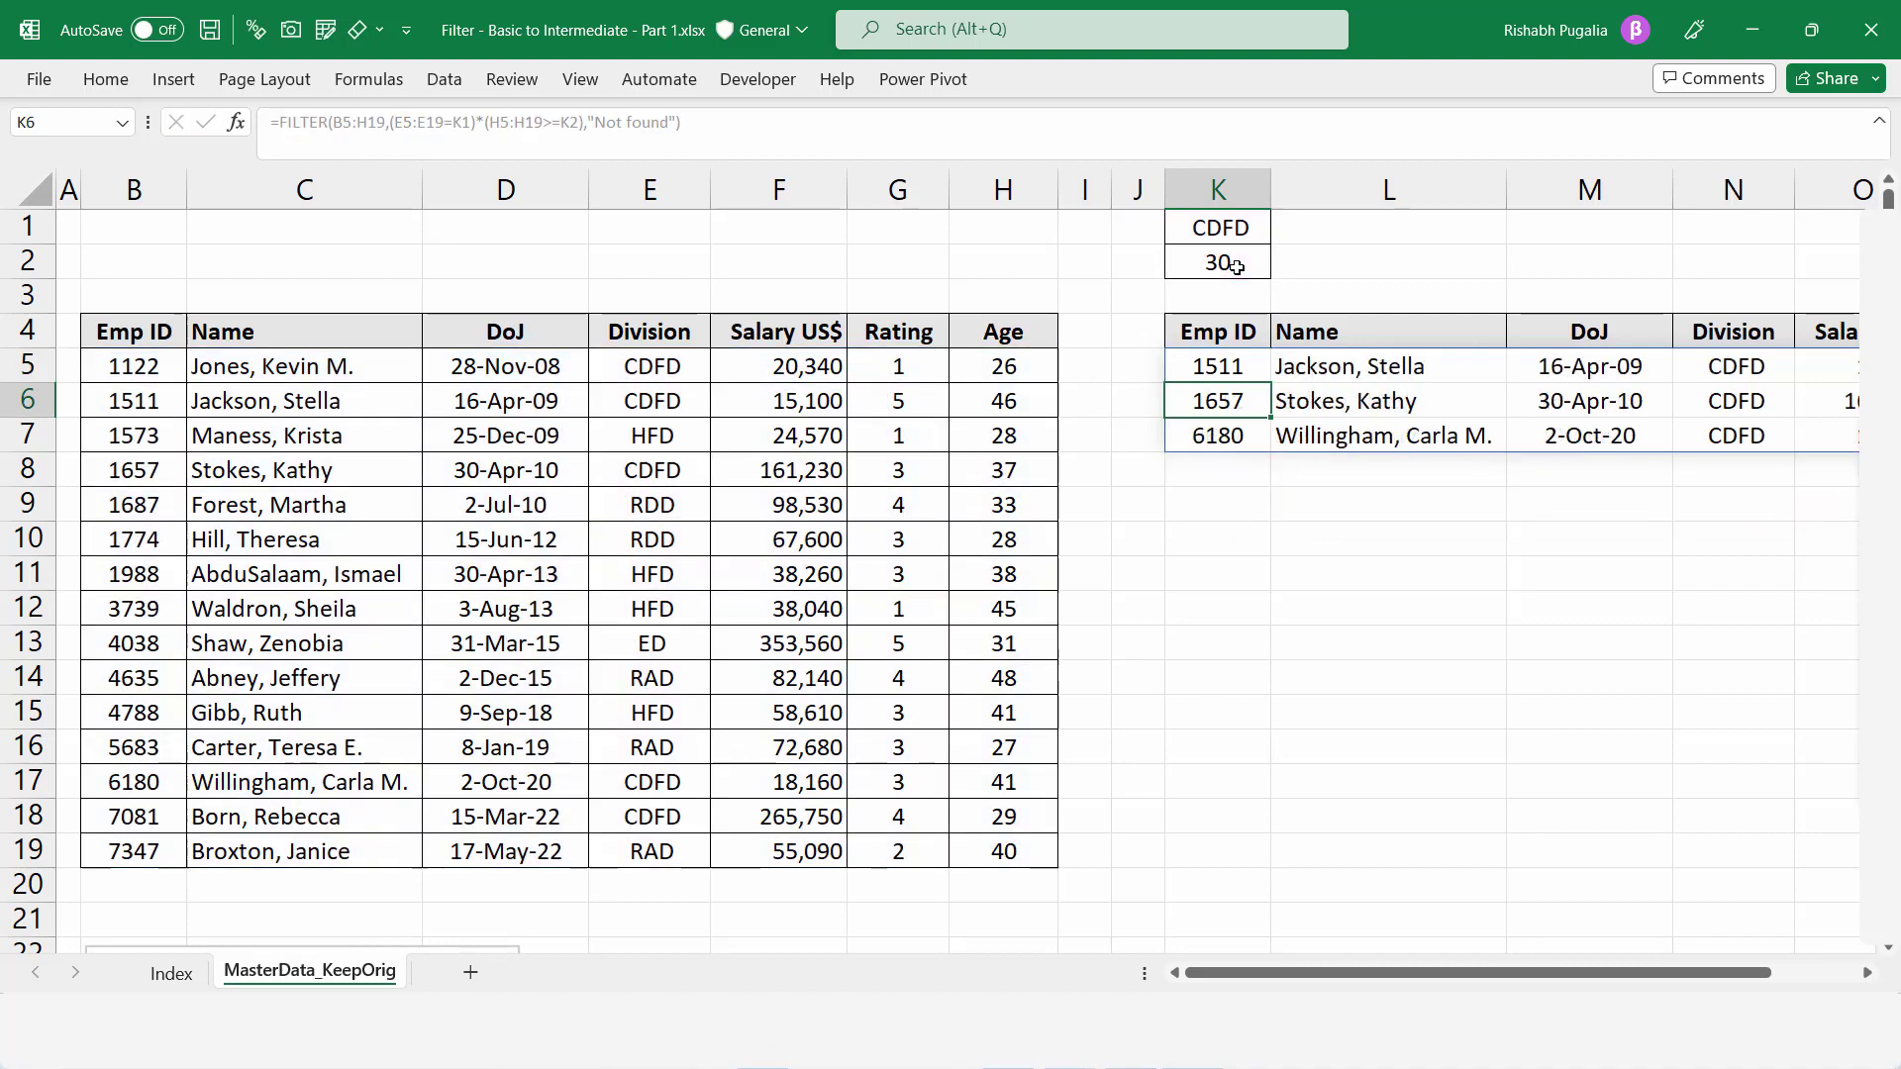
- Check the Division and Age columns of the filtered output against the criteria in K1 and K2
scroll(1288, 537, "down", 1)
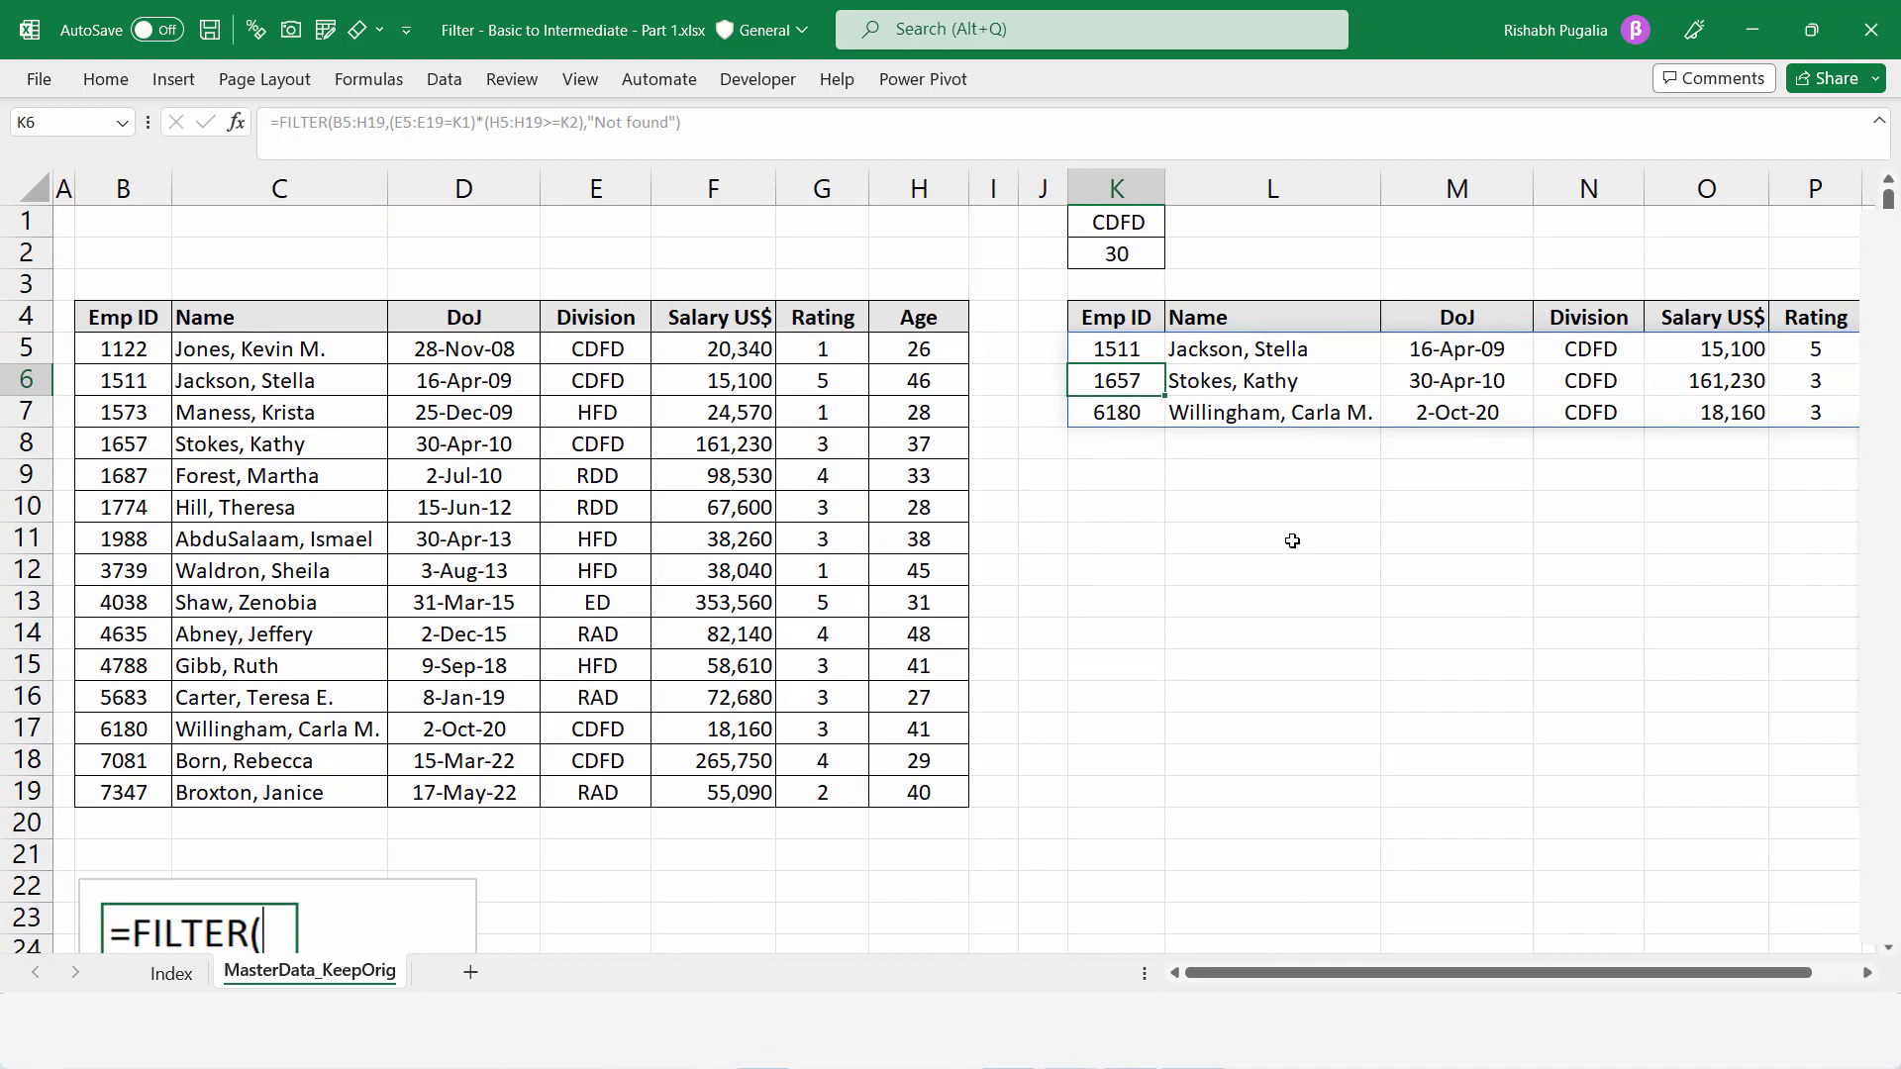
scroll(1292, 541, "down", 1)
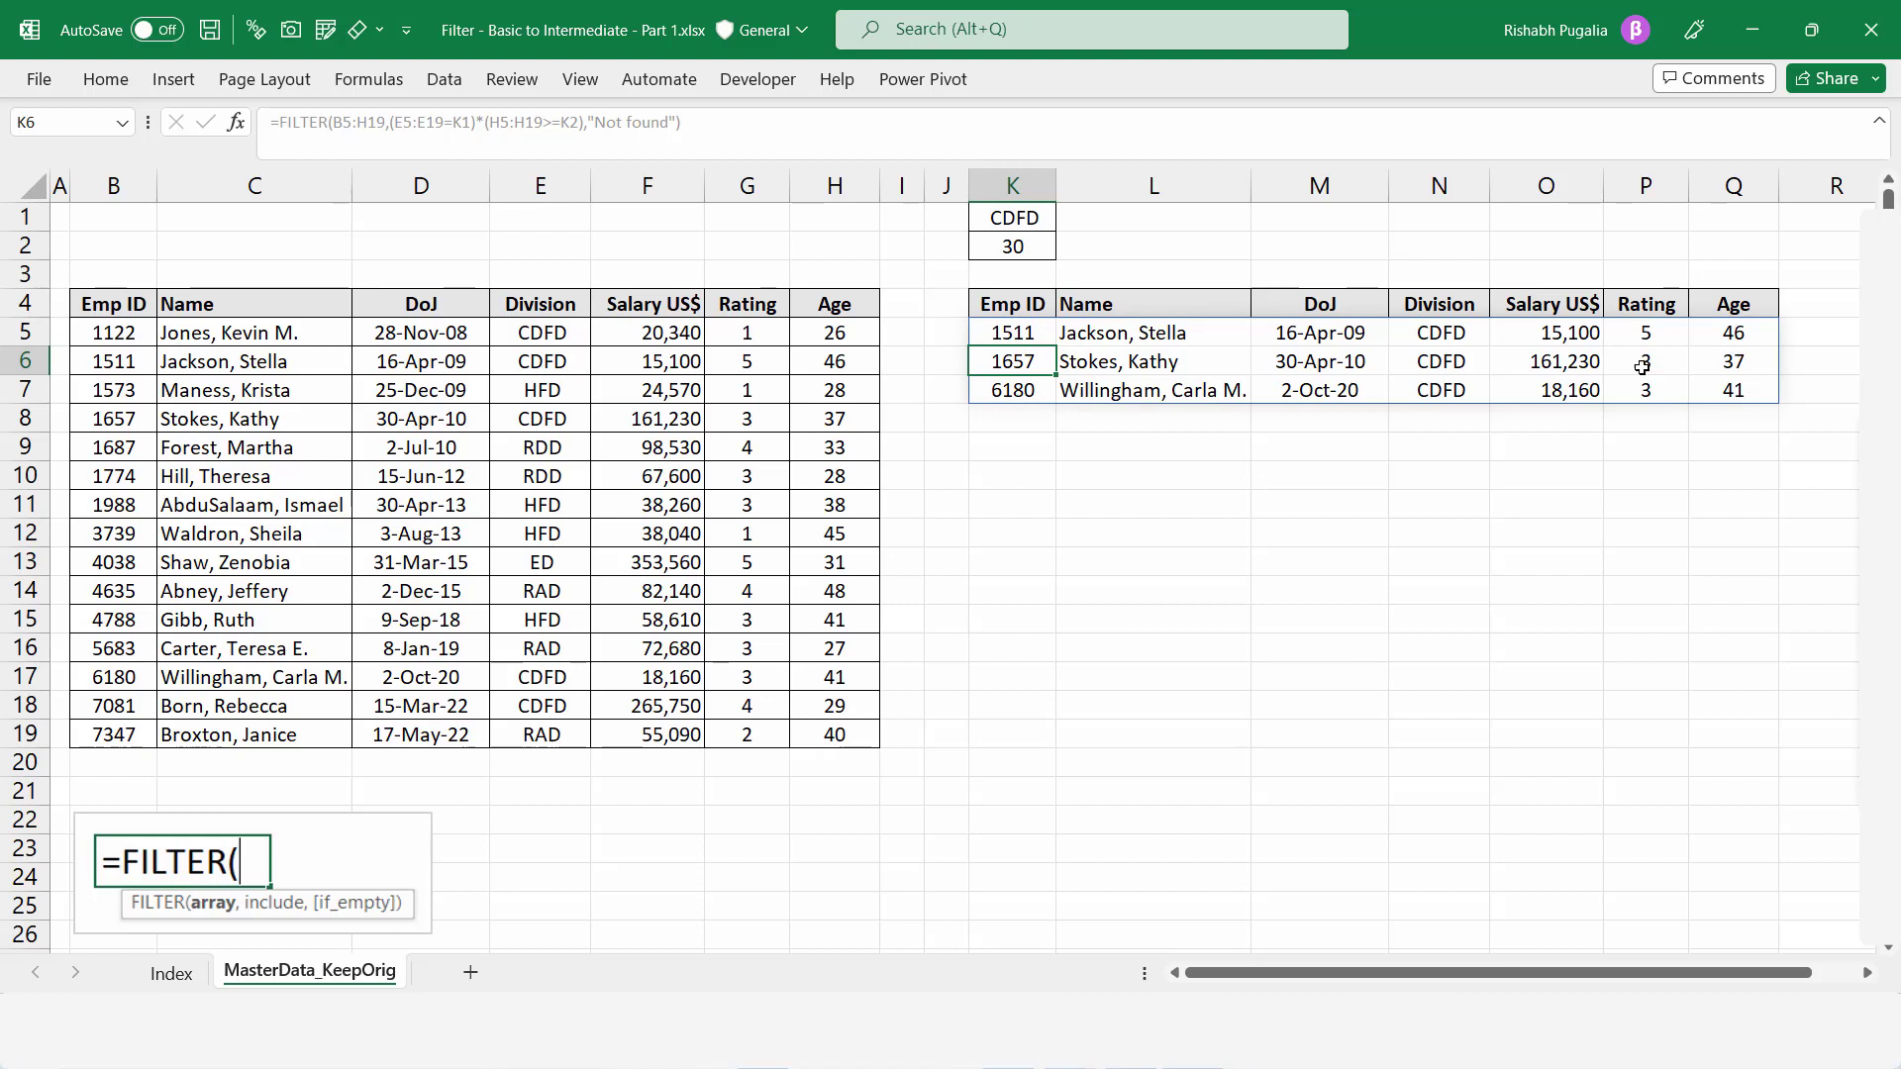
left_click(1447, 332)
left_click_drag(1447, 333, 1448, 390)
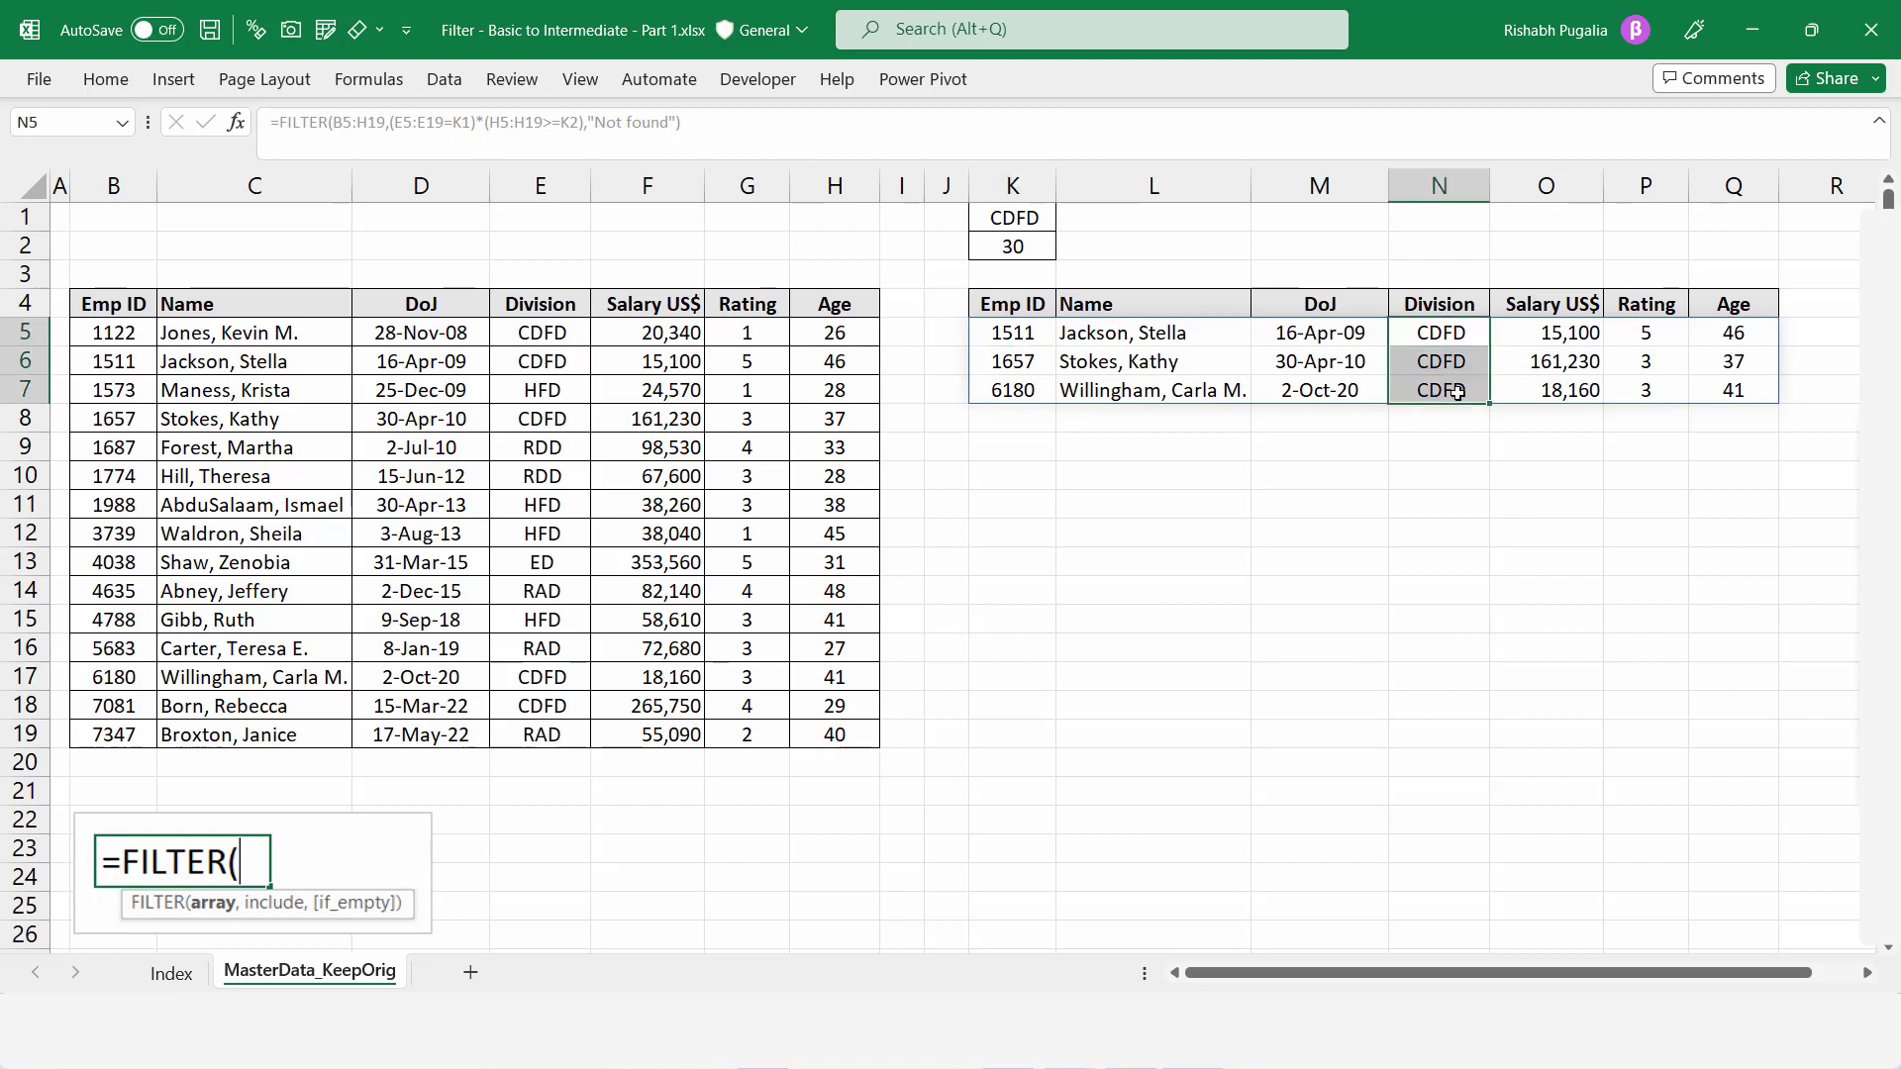
left_click_drag(1749, 330, 1749, 389)
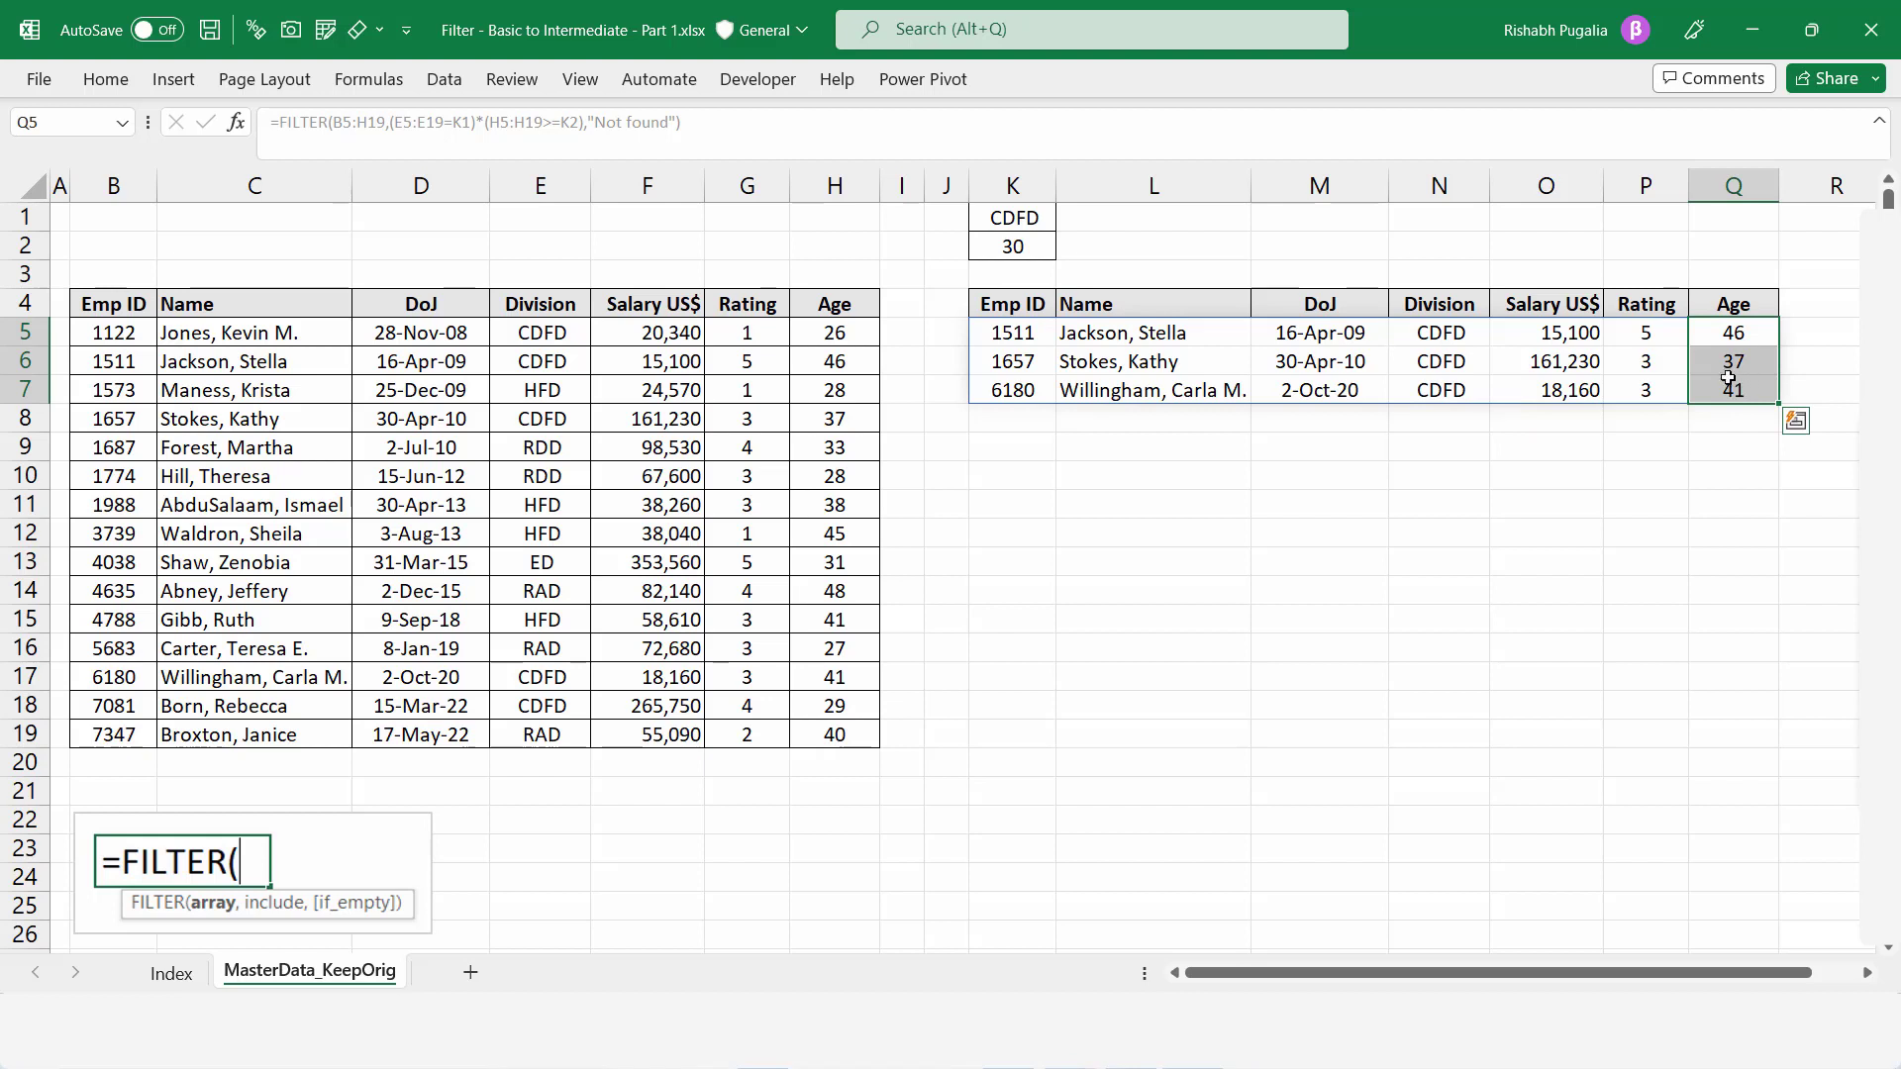
- Replace the * between the two conditions in K5's formula with + so either the division or age criterion suffices
double_click(1026, 326)
left_click(857, 333)
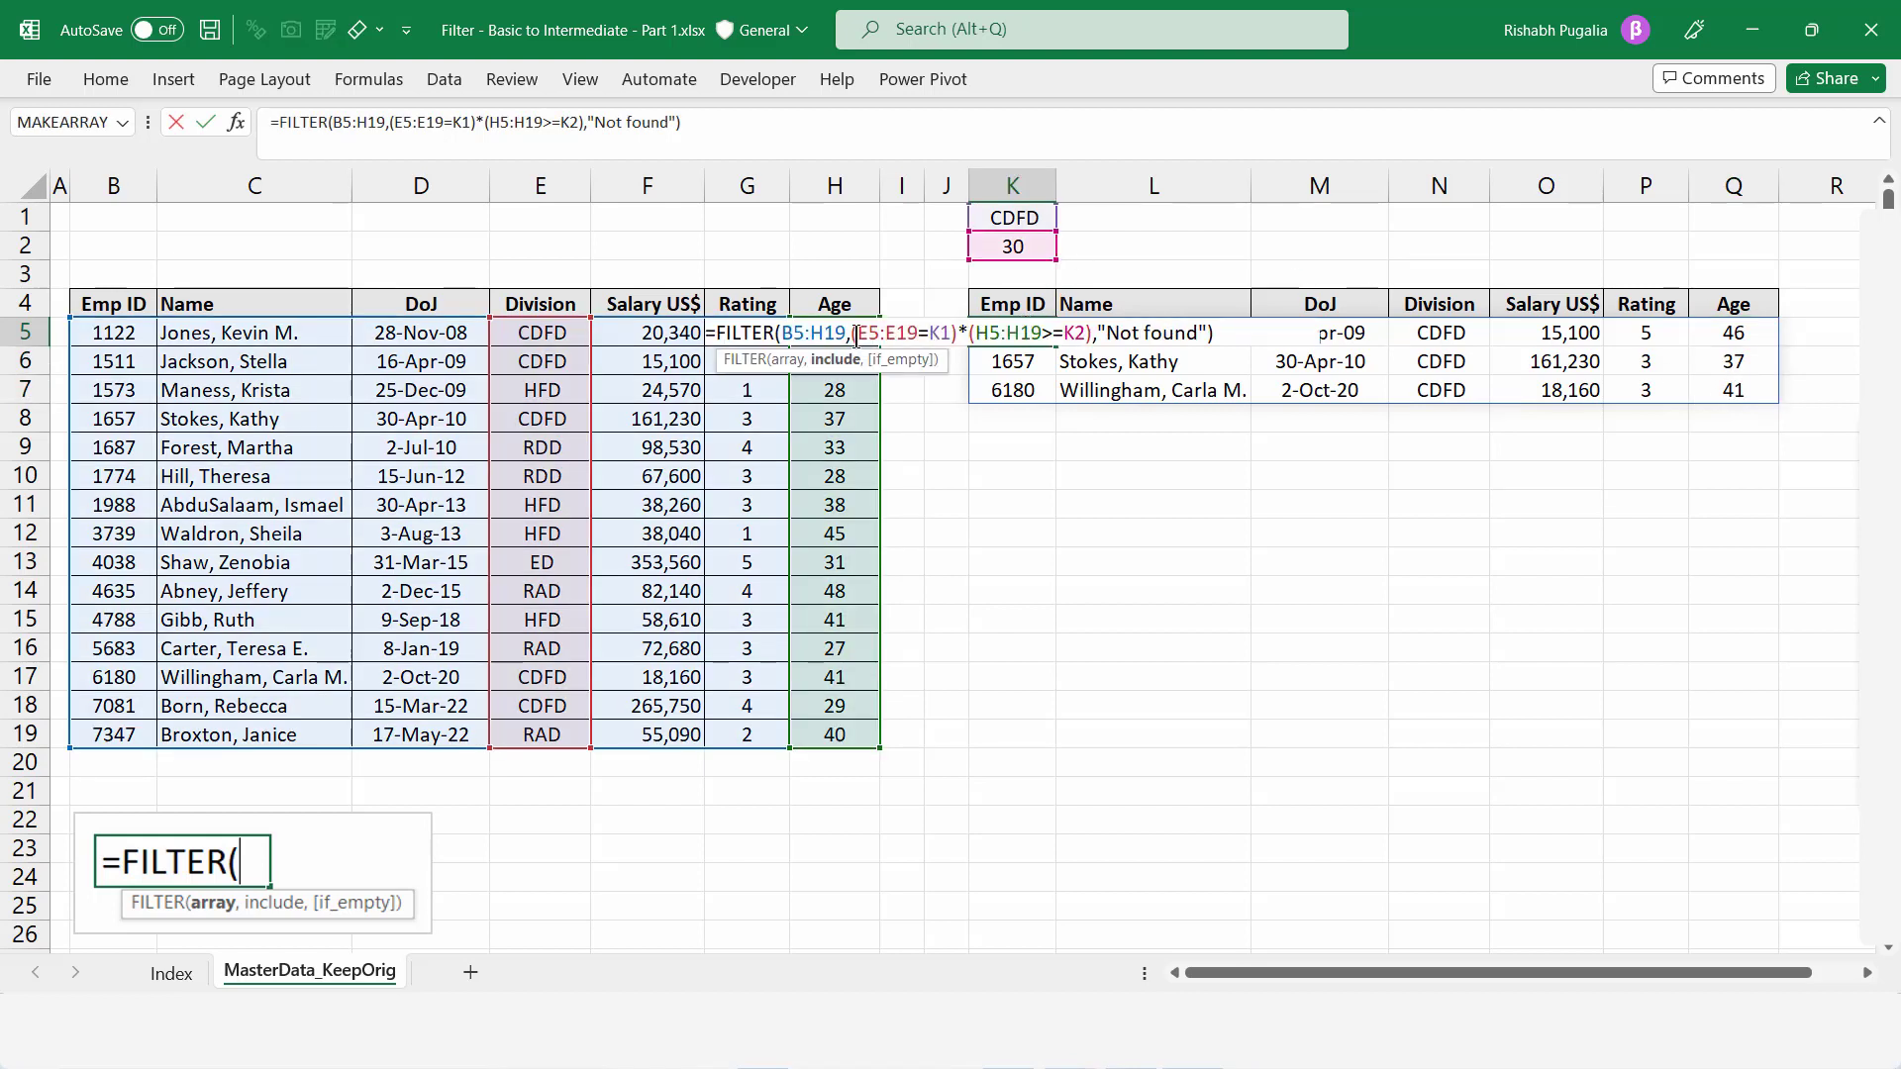
left_click_drag(851, 333, 1092, 335)
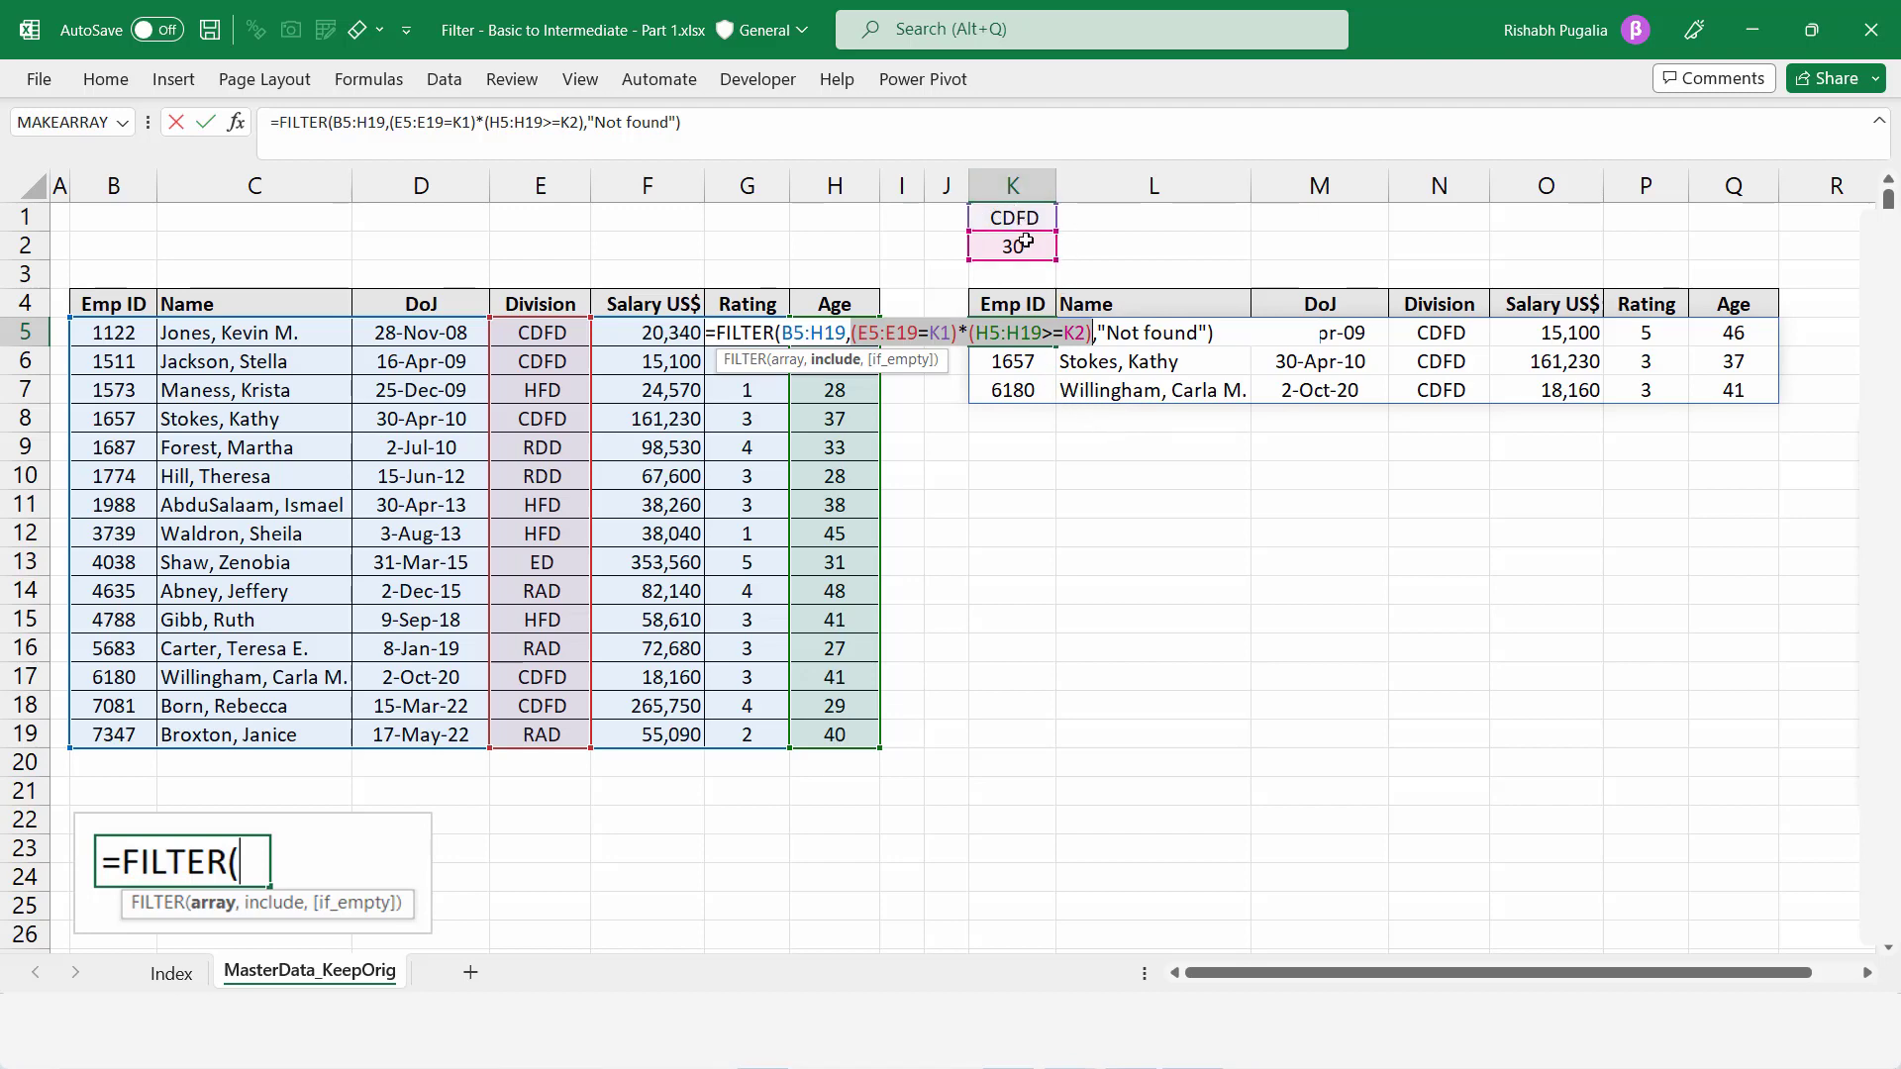
left_click(968, 334)
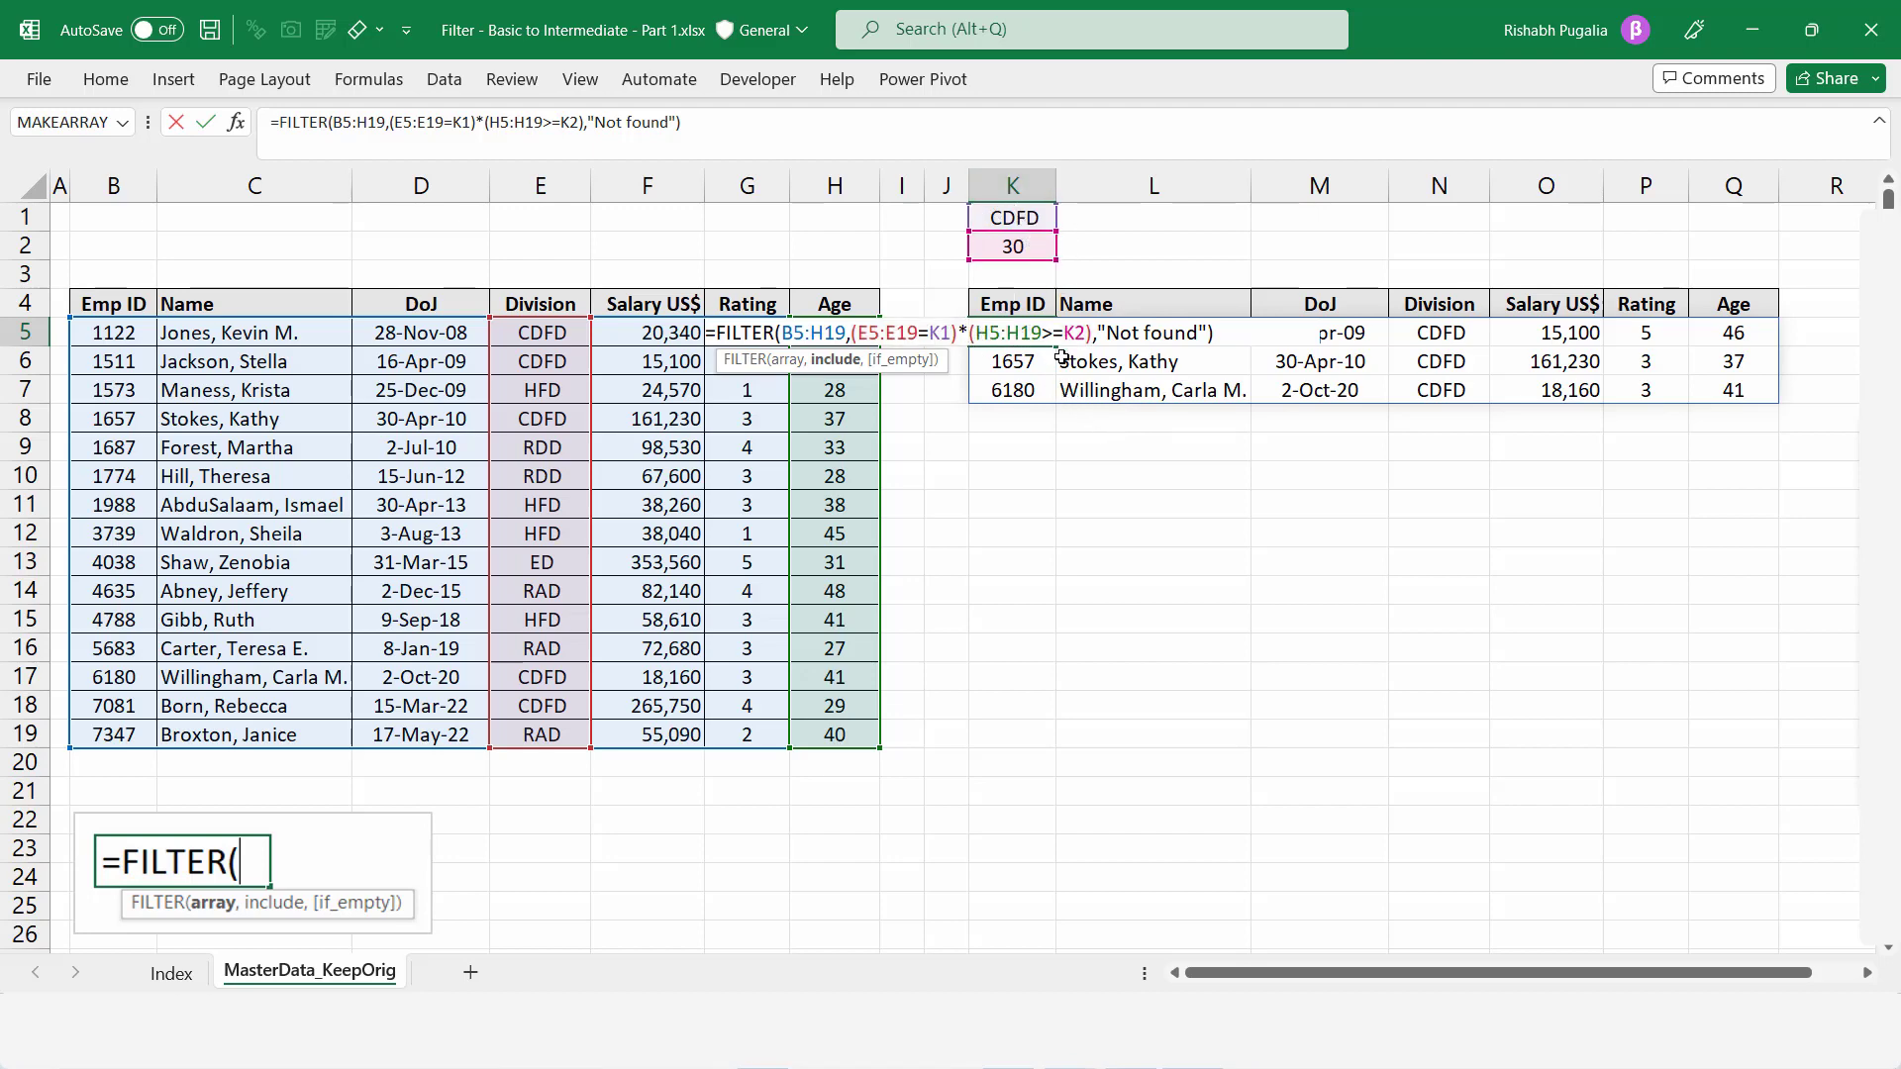
key("BackSpace")
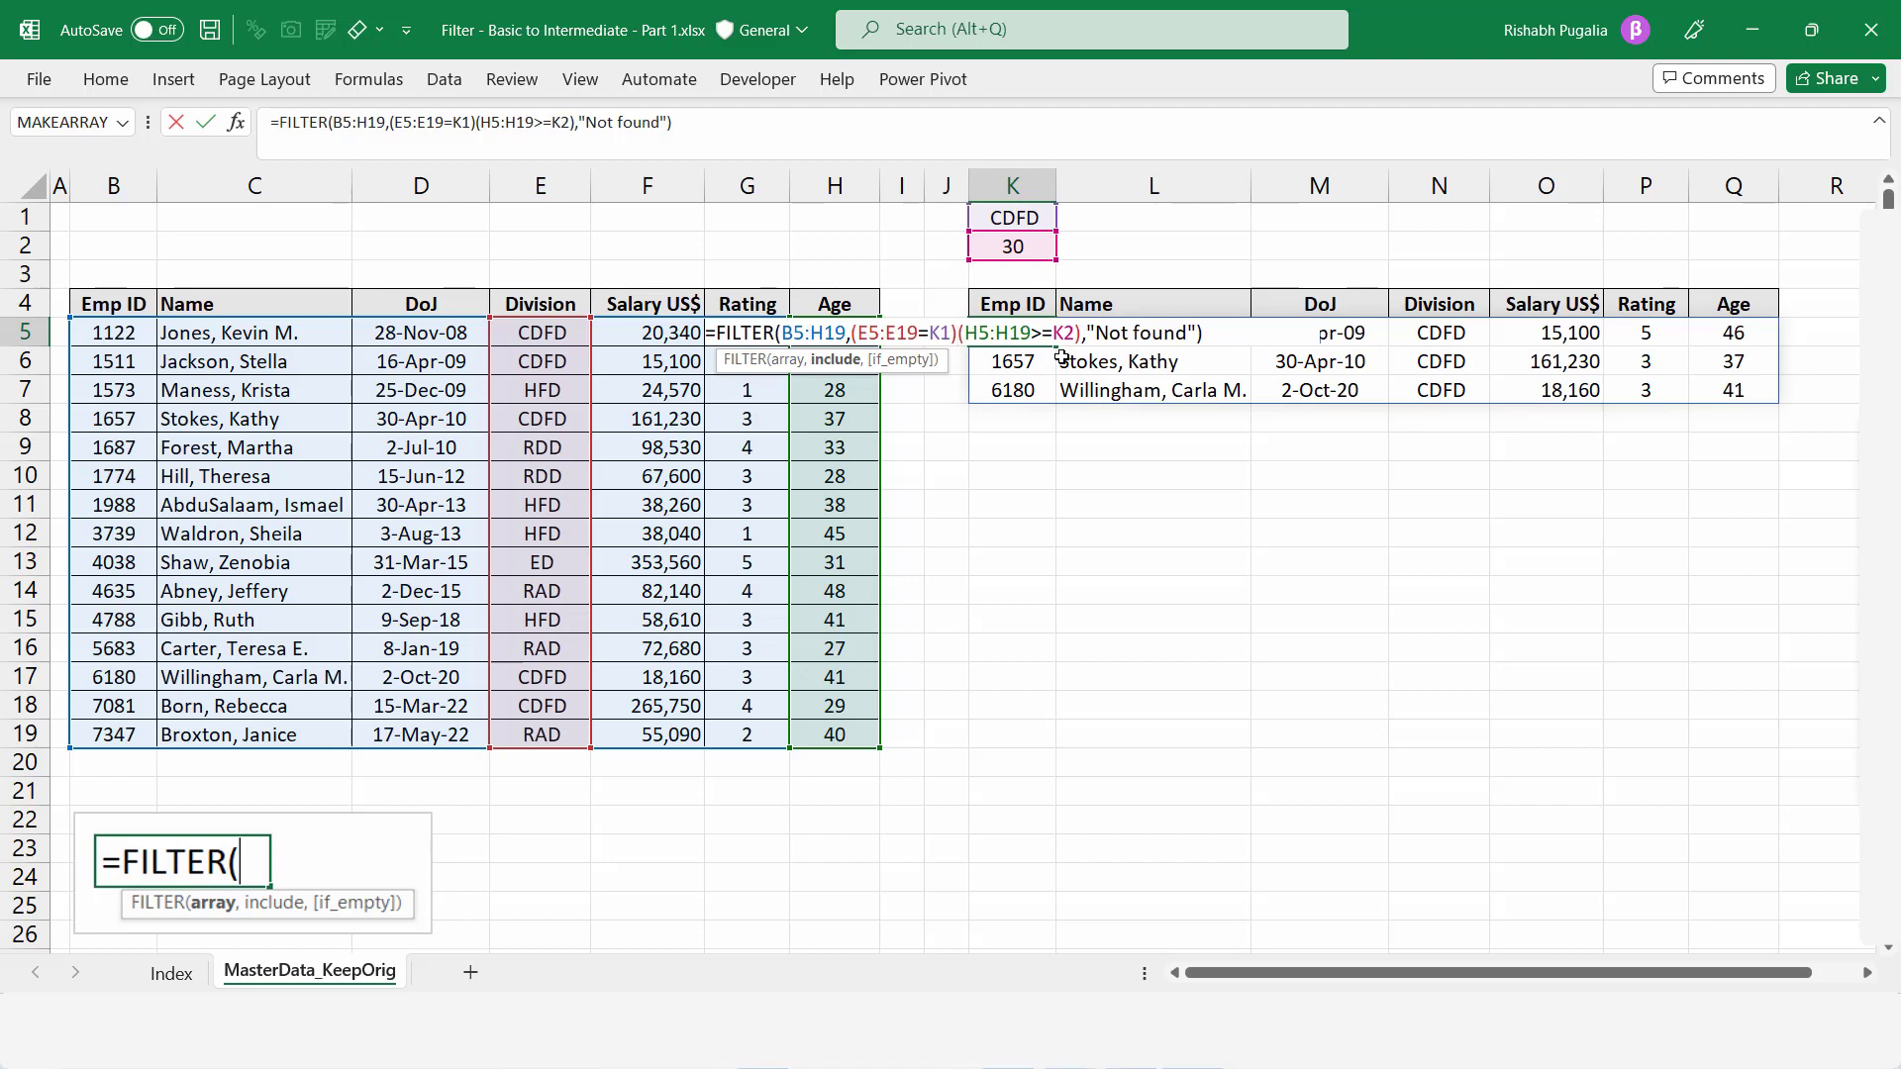
type("+")
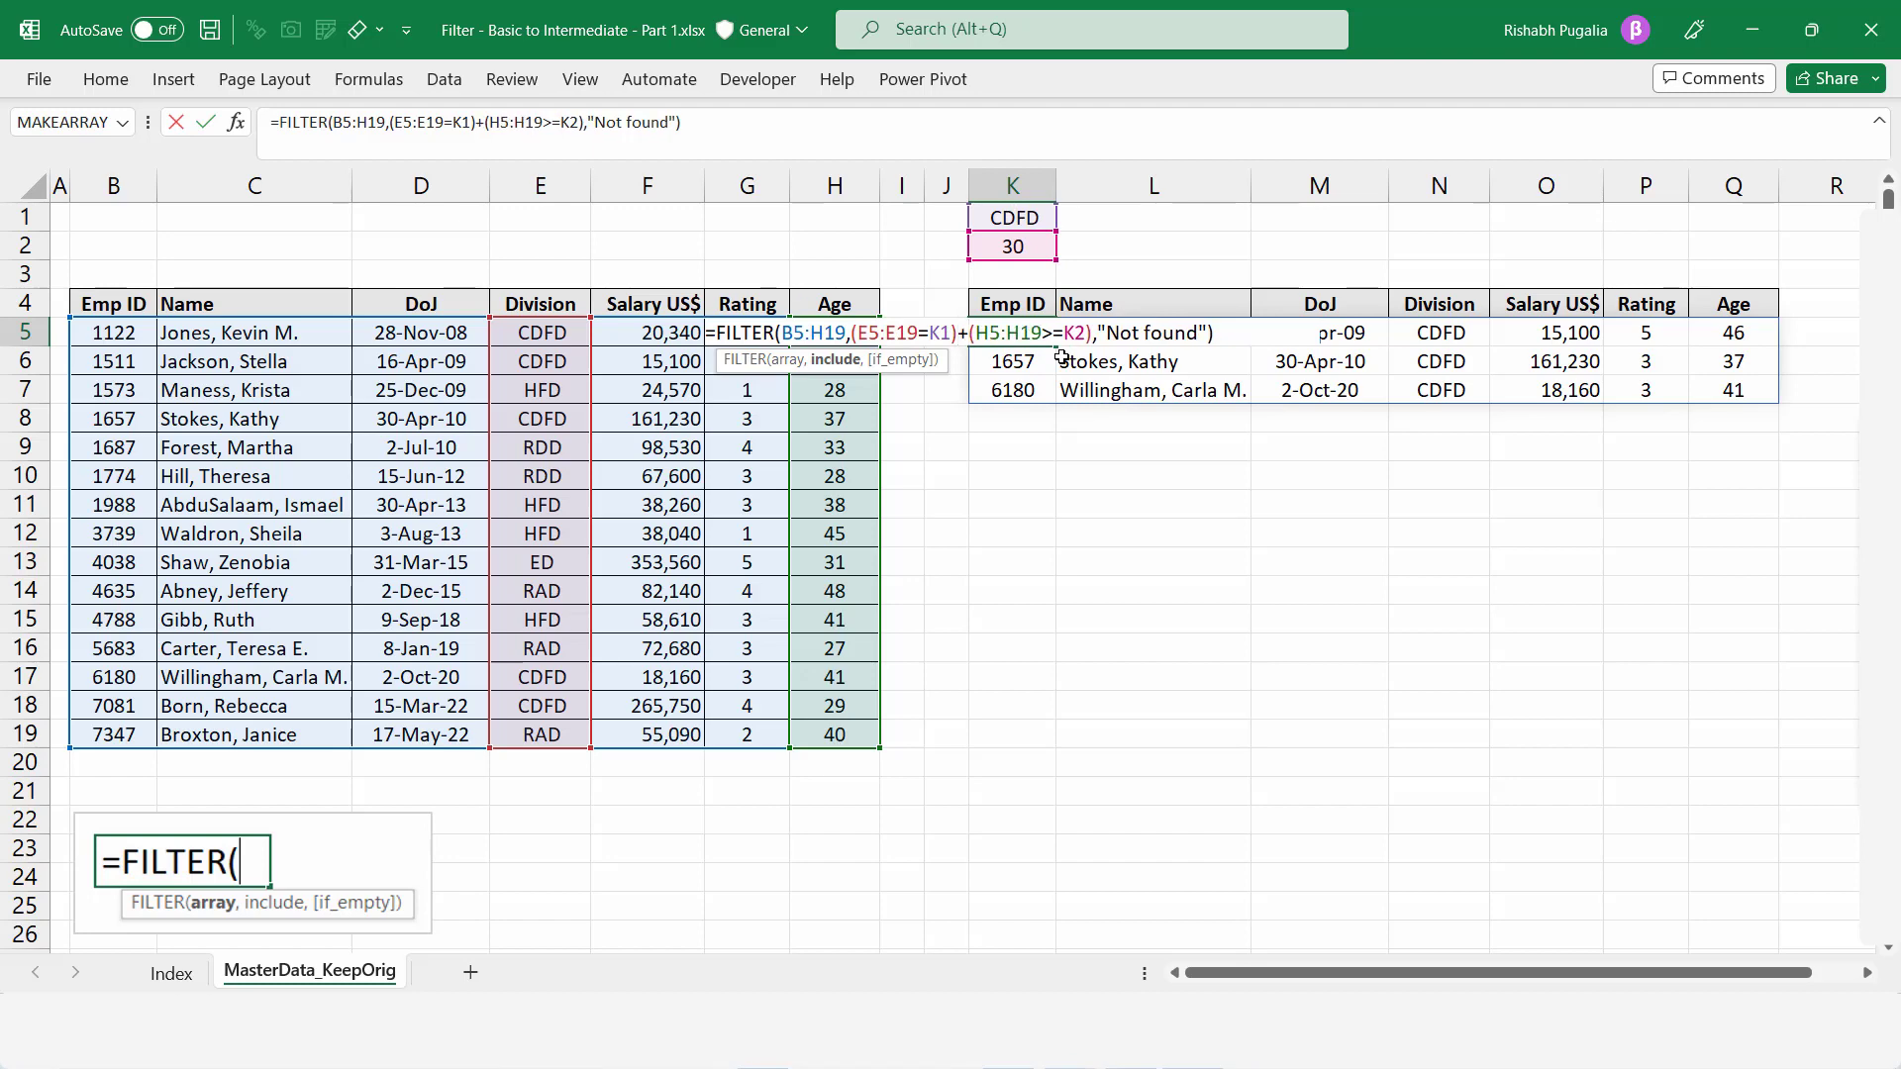
key("Return")
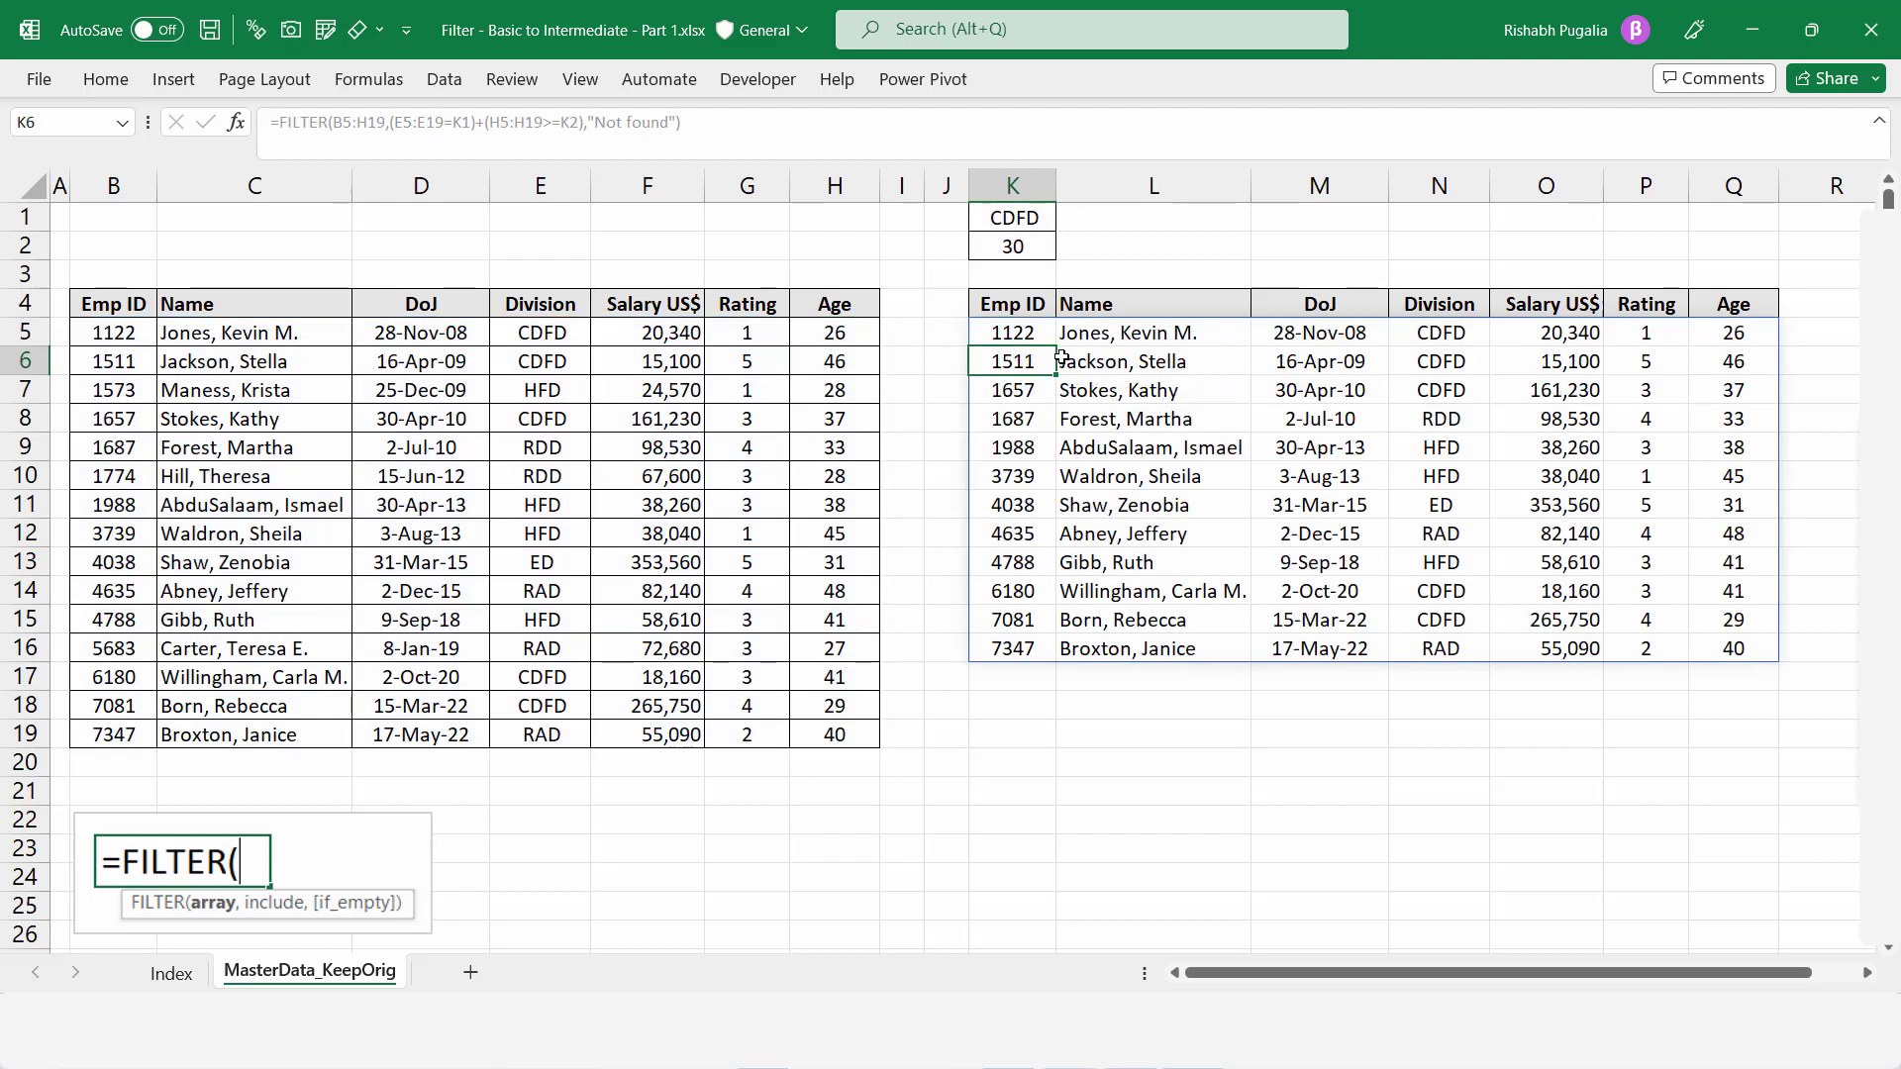
- Remove the +(H5:H19>=K2) condition from K5's formula so only the division criterion applies, and check the Division column
left_click_drag(1012, 326, 1728, 639)
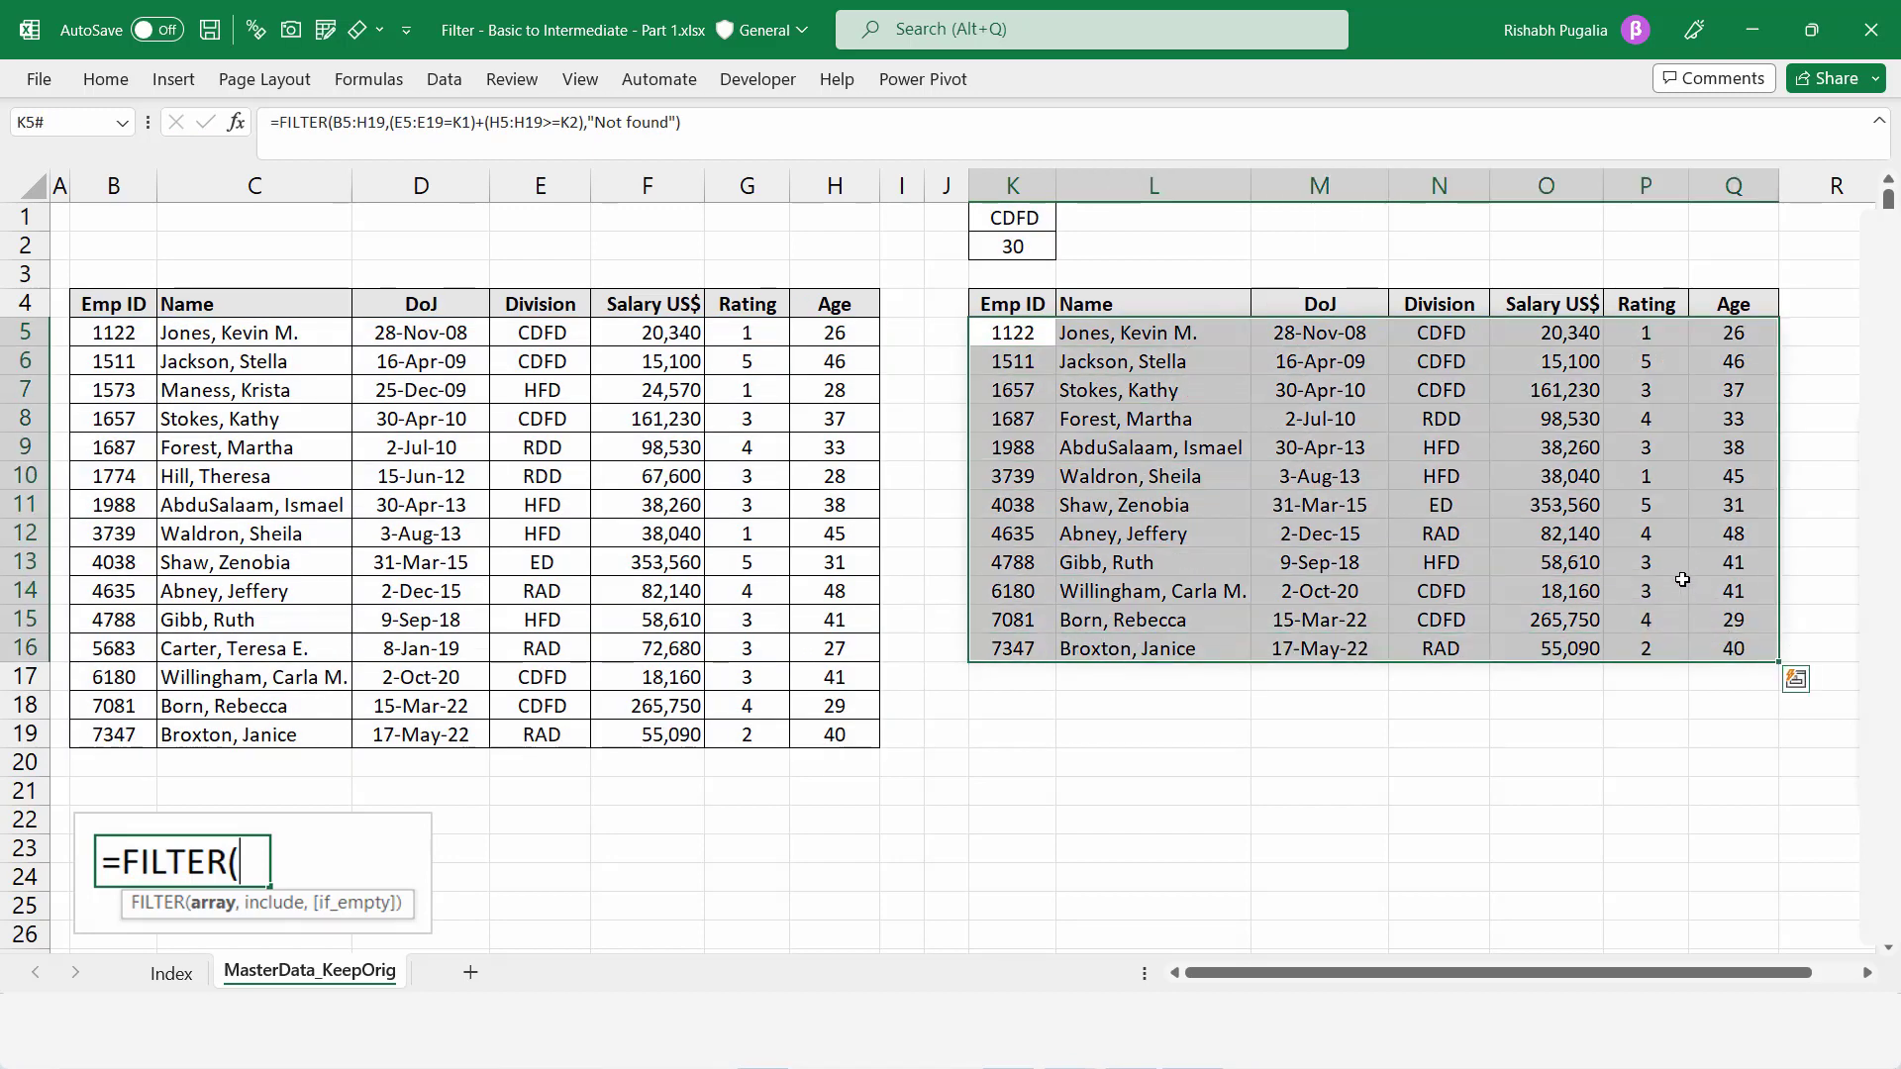
left_click_drag(1443, 337, 1752, 520)
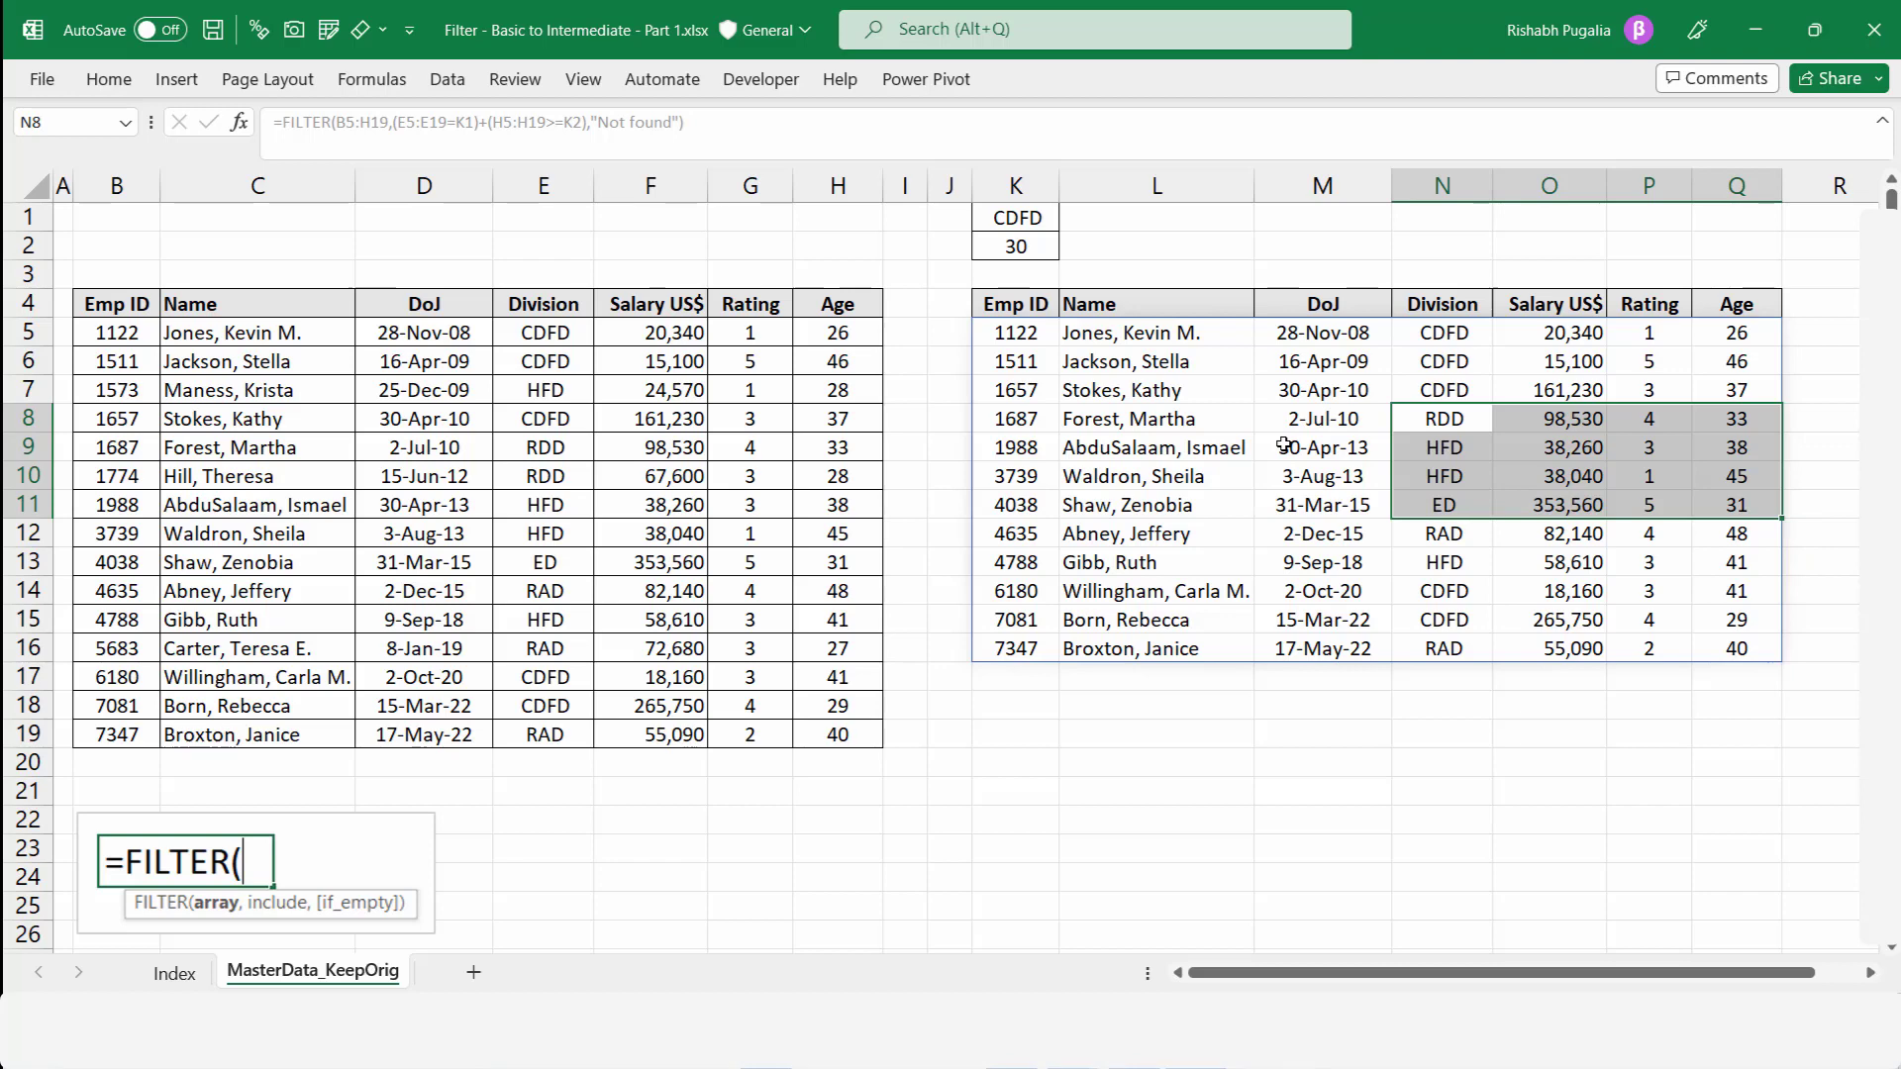
double_click(1017, 332)
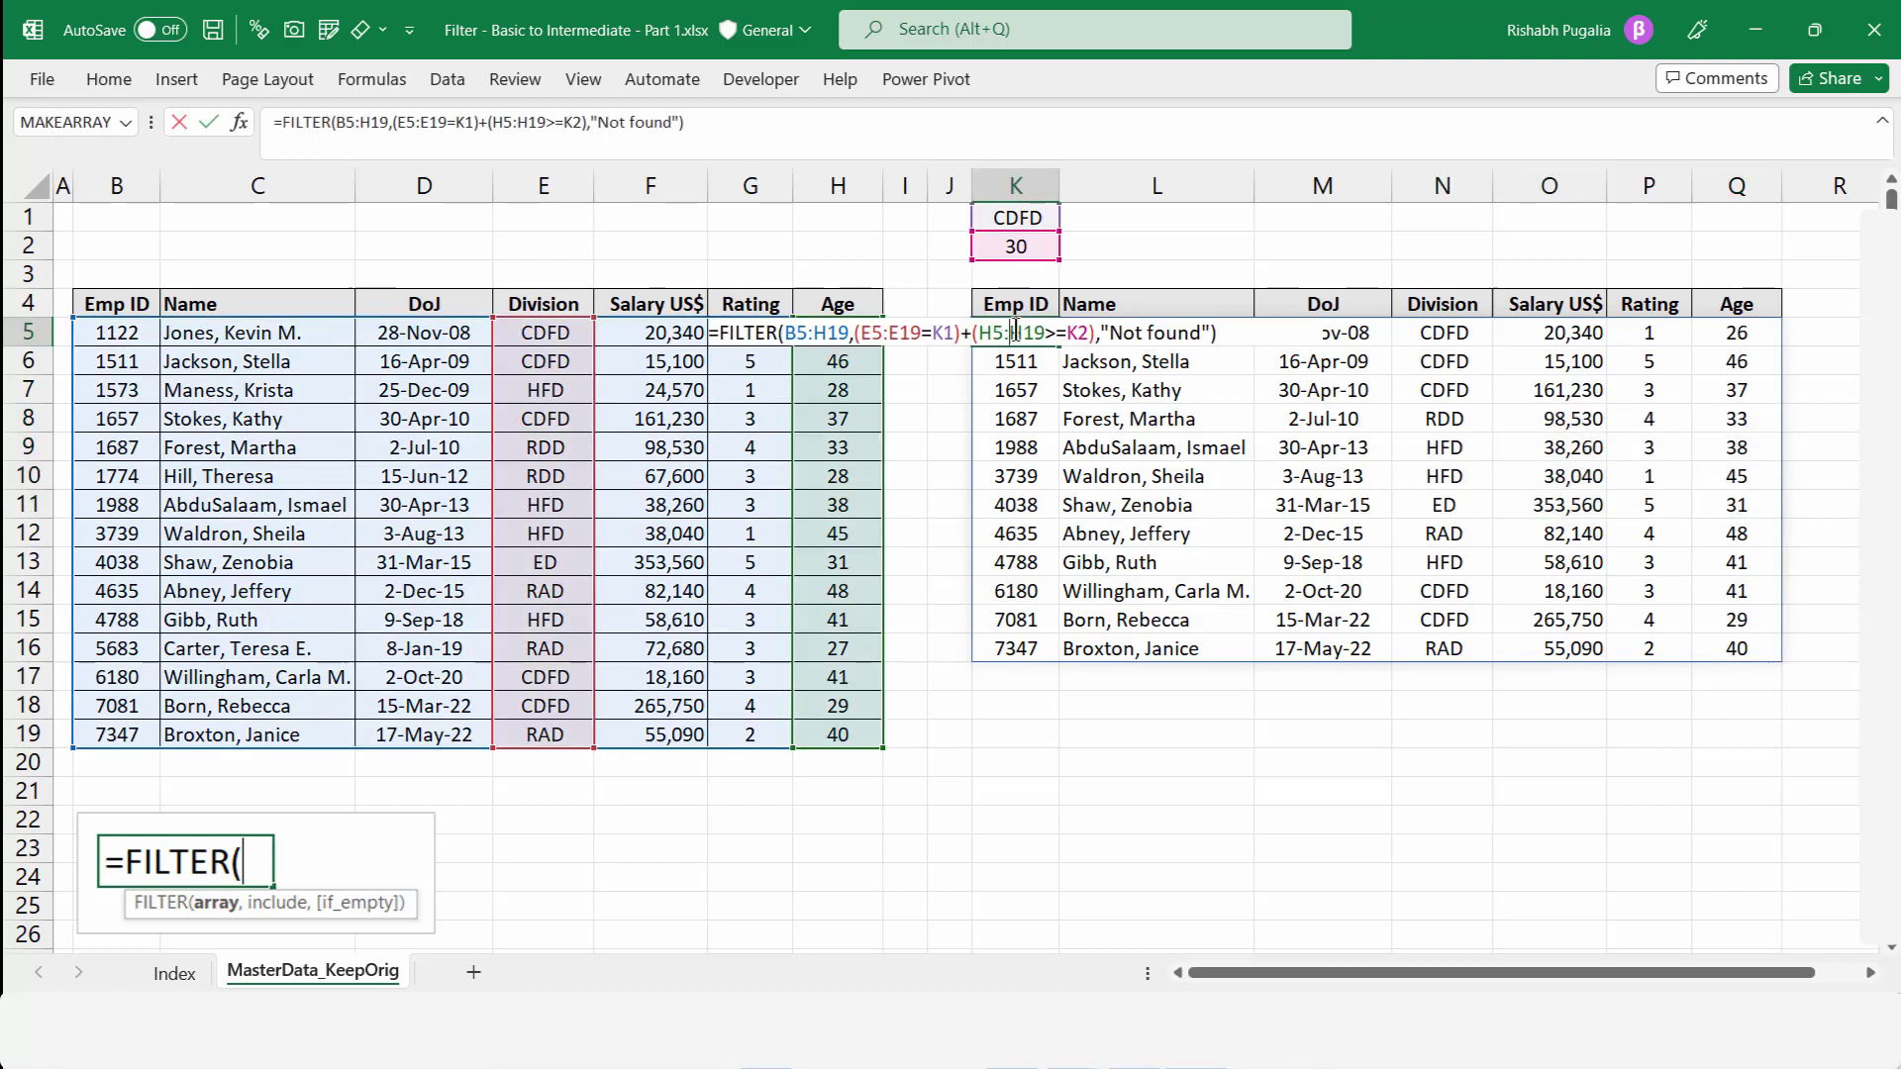
left_click_drag(970, 331, 1092, 332)
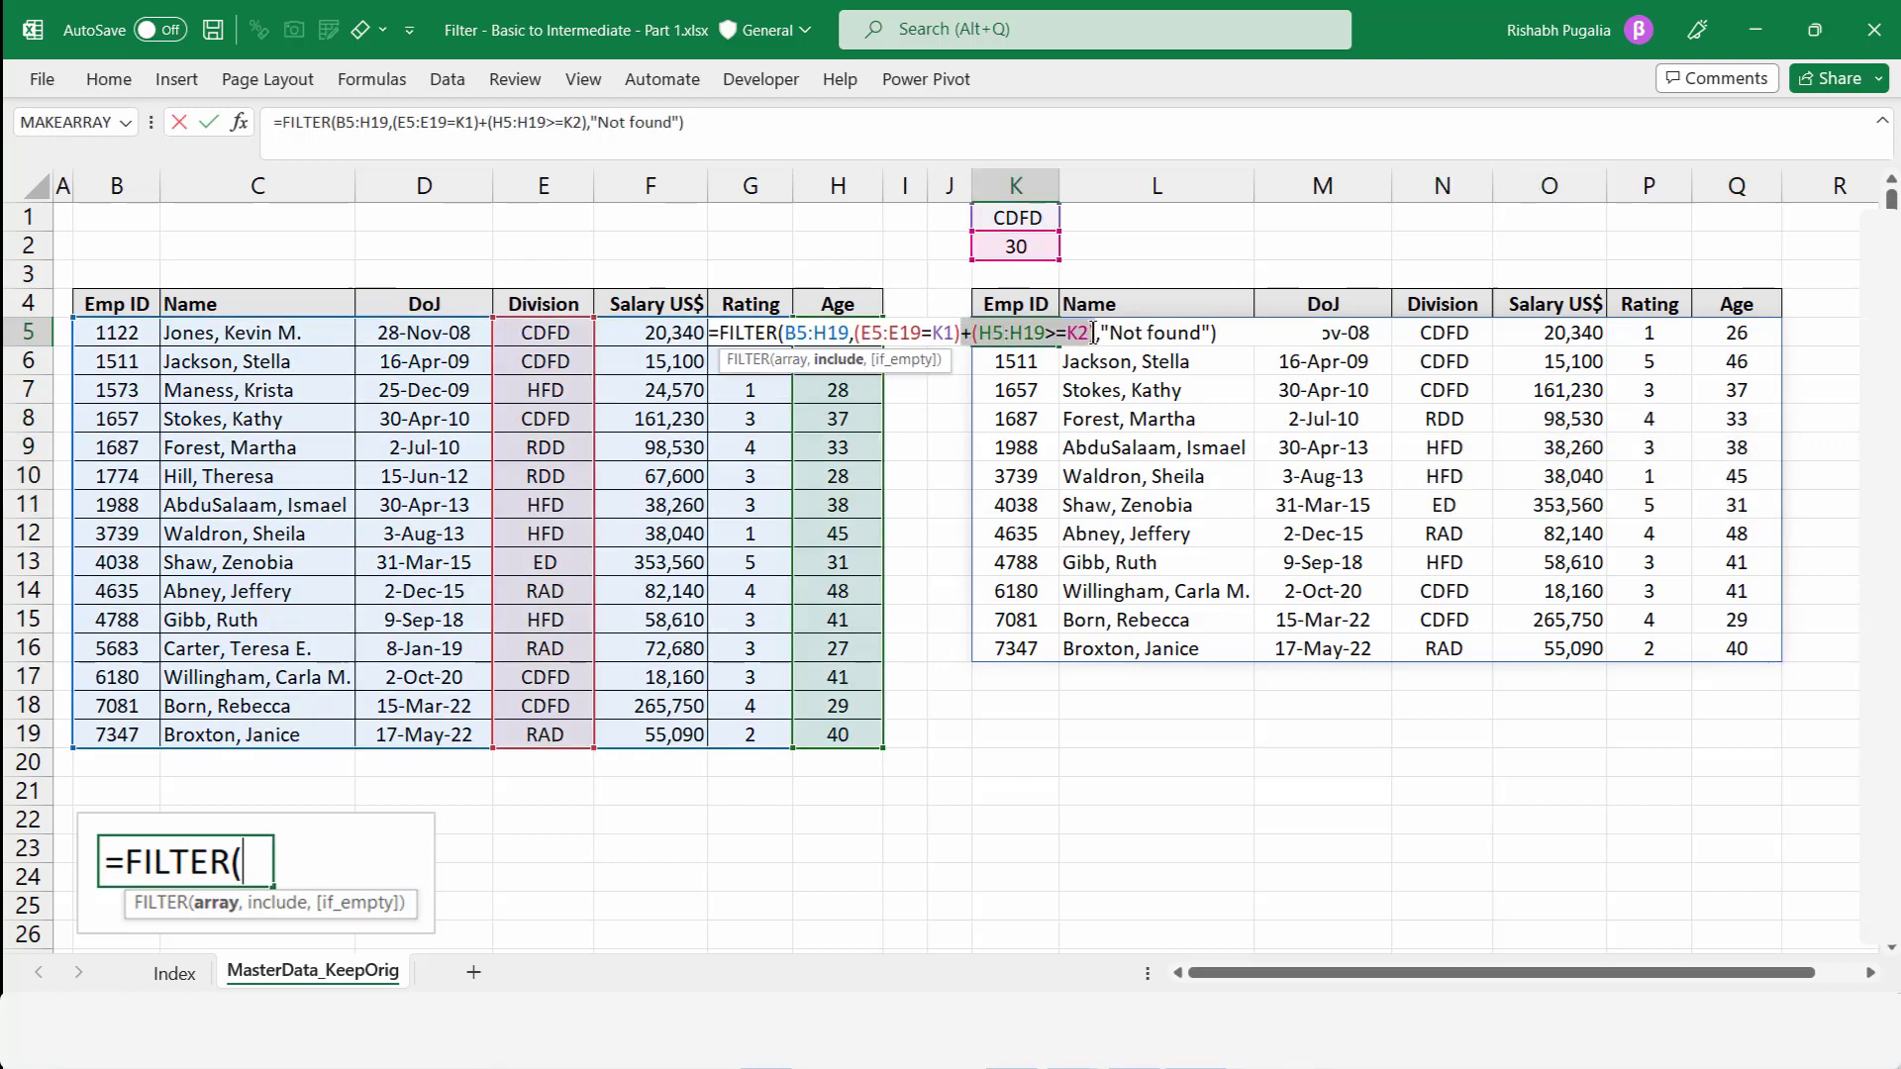
key("Delete")
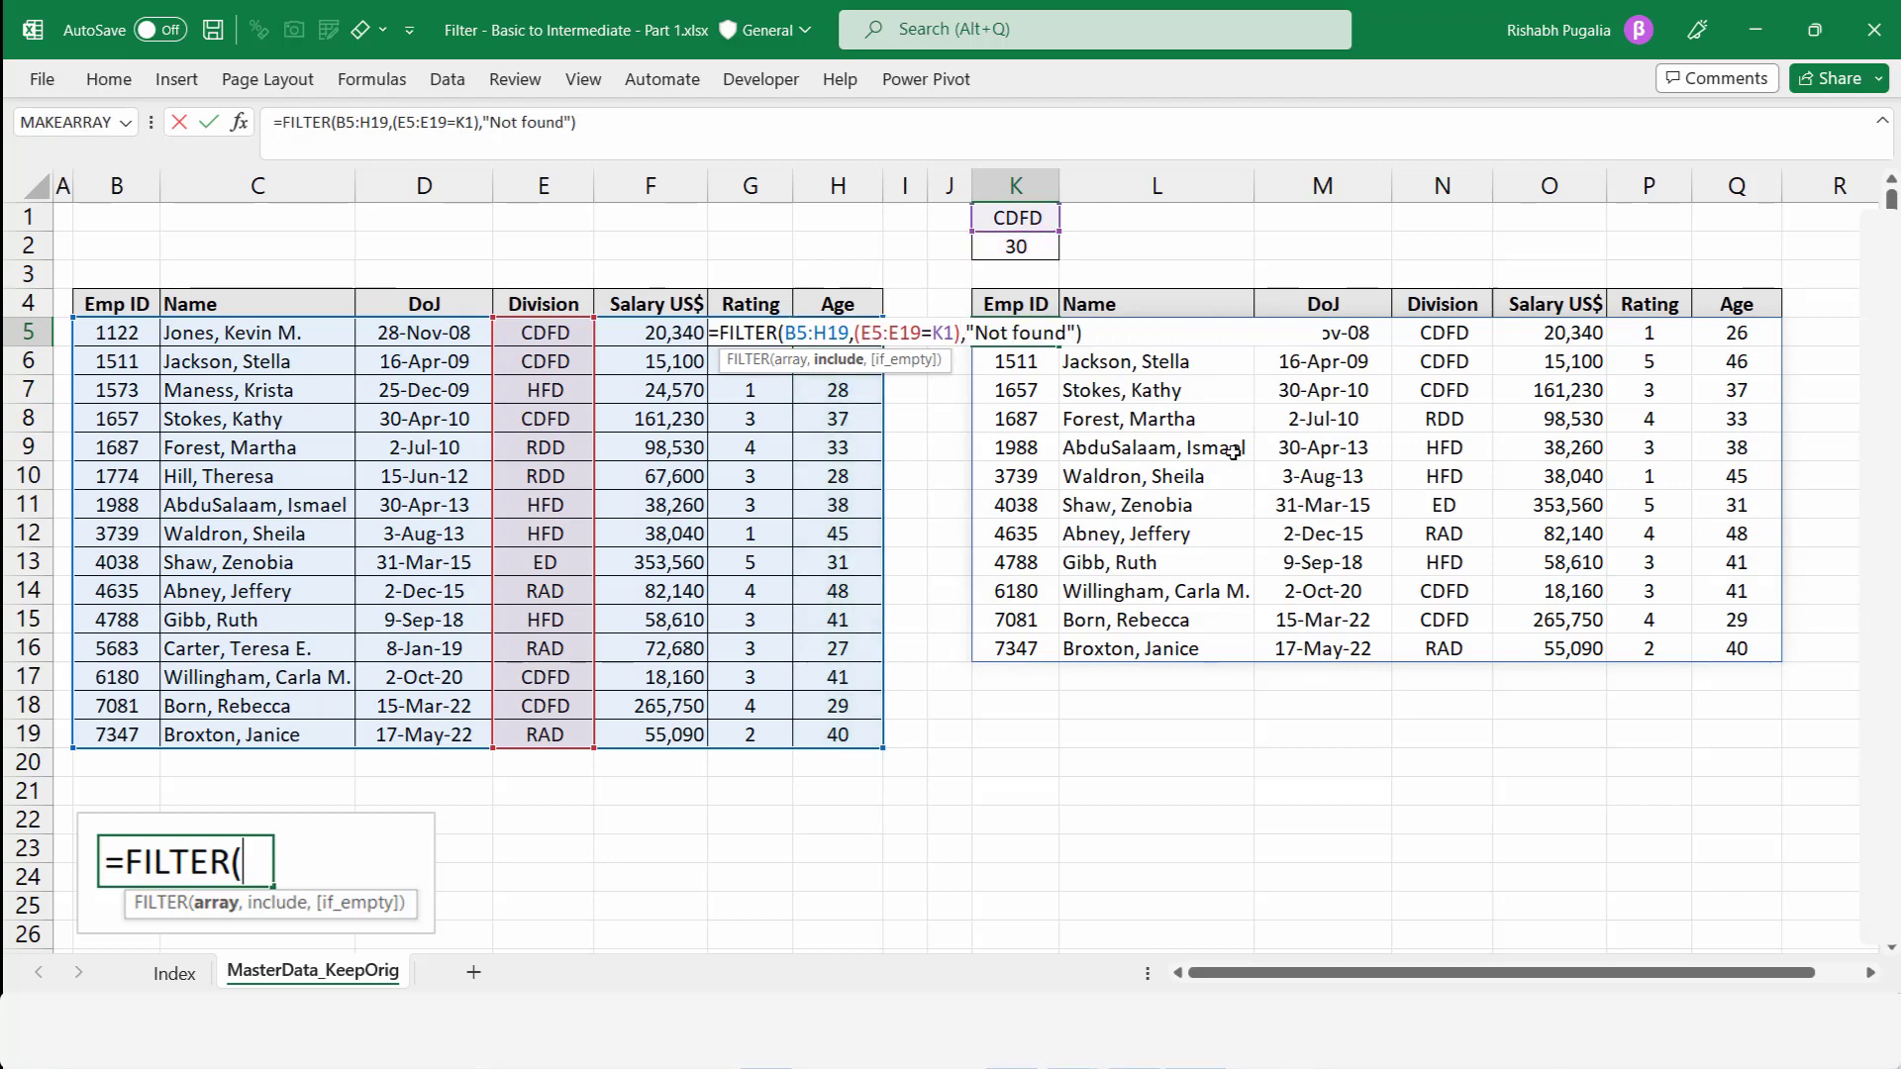
key("Return")
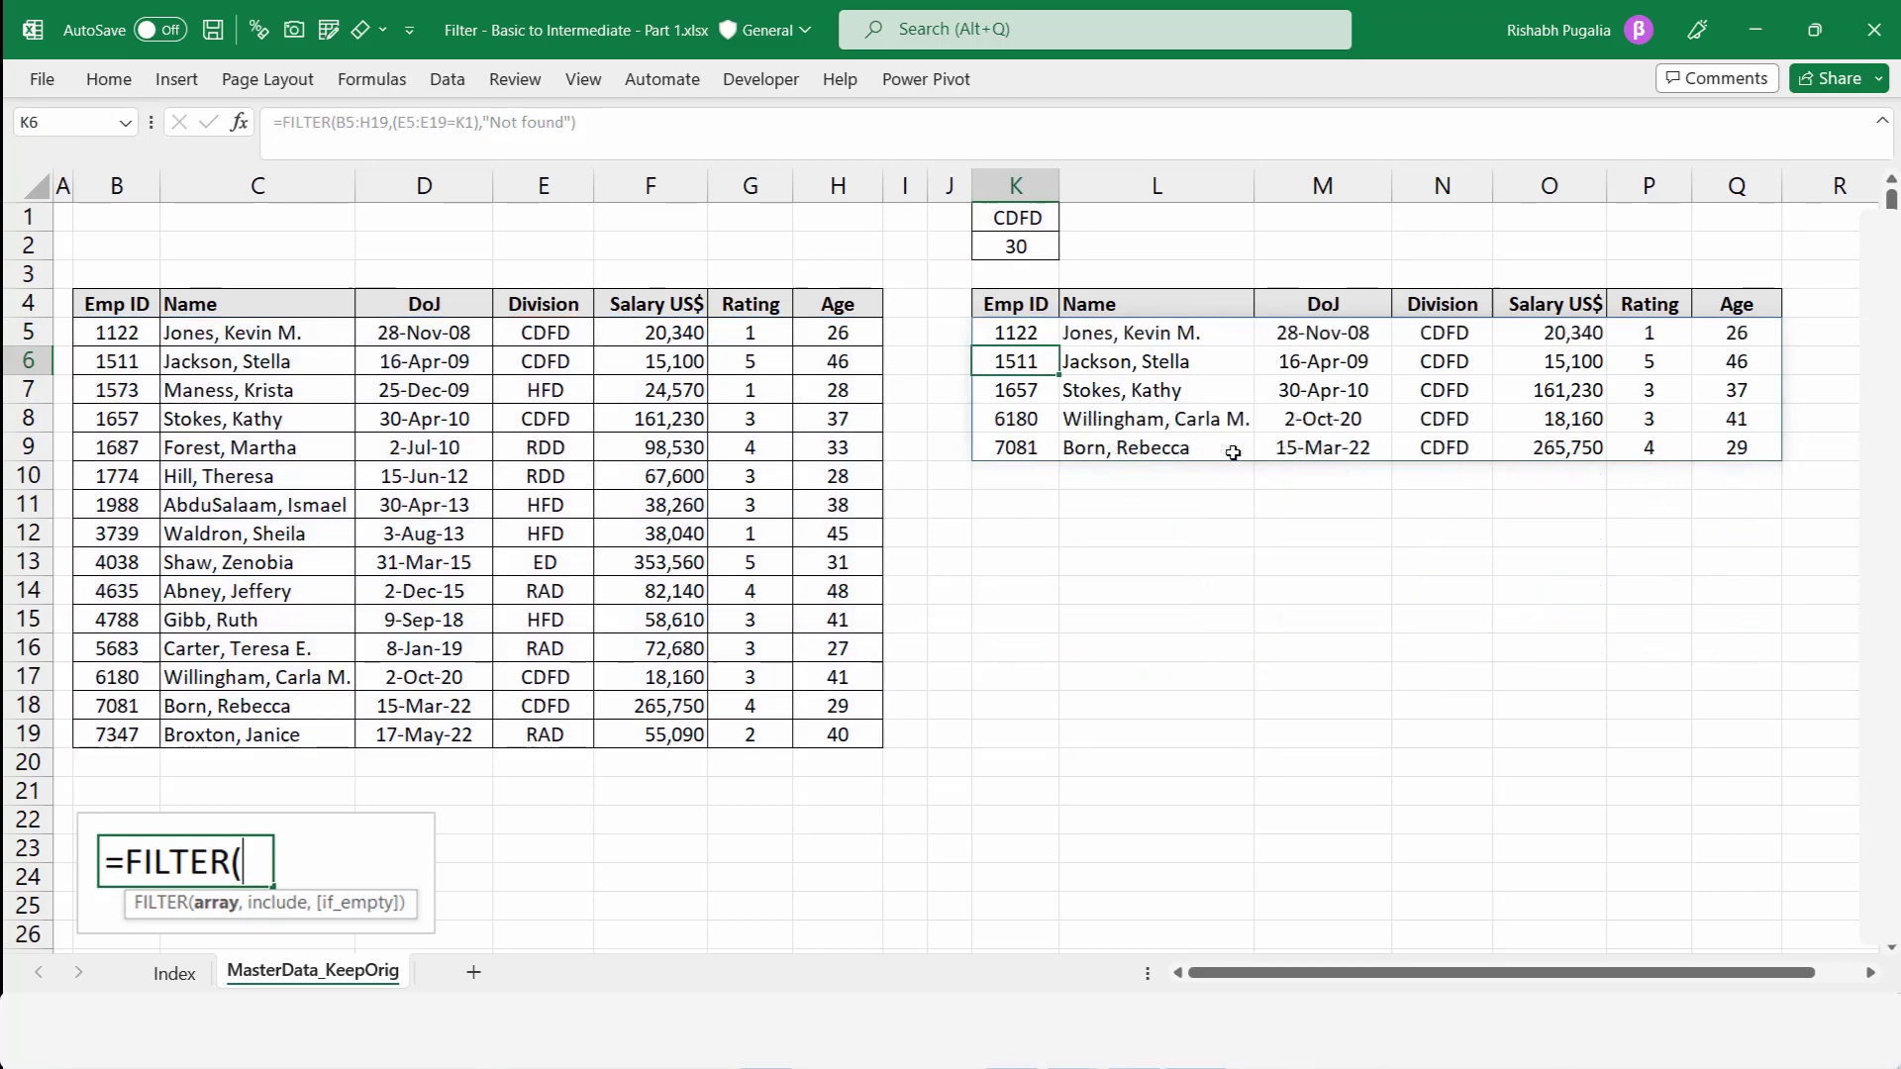
left_click_drag(1441, 331, 1443, 447)
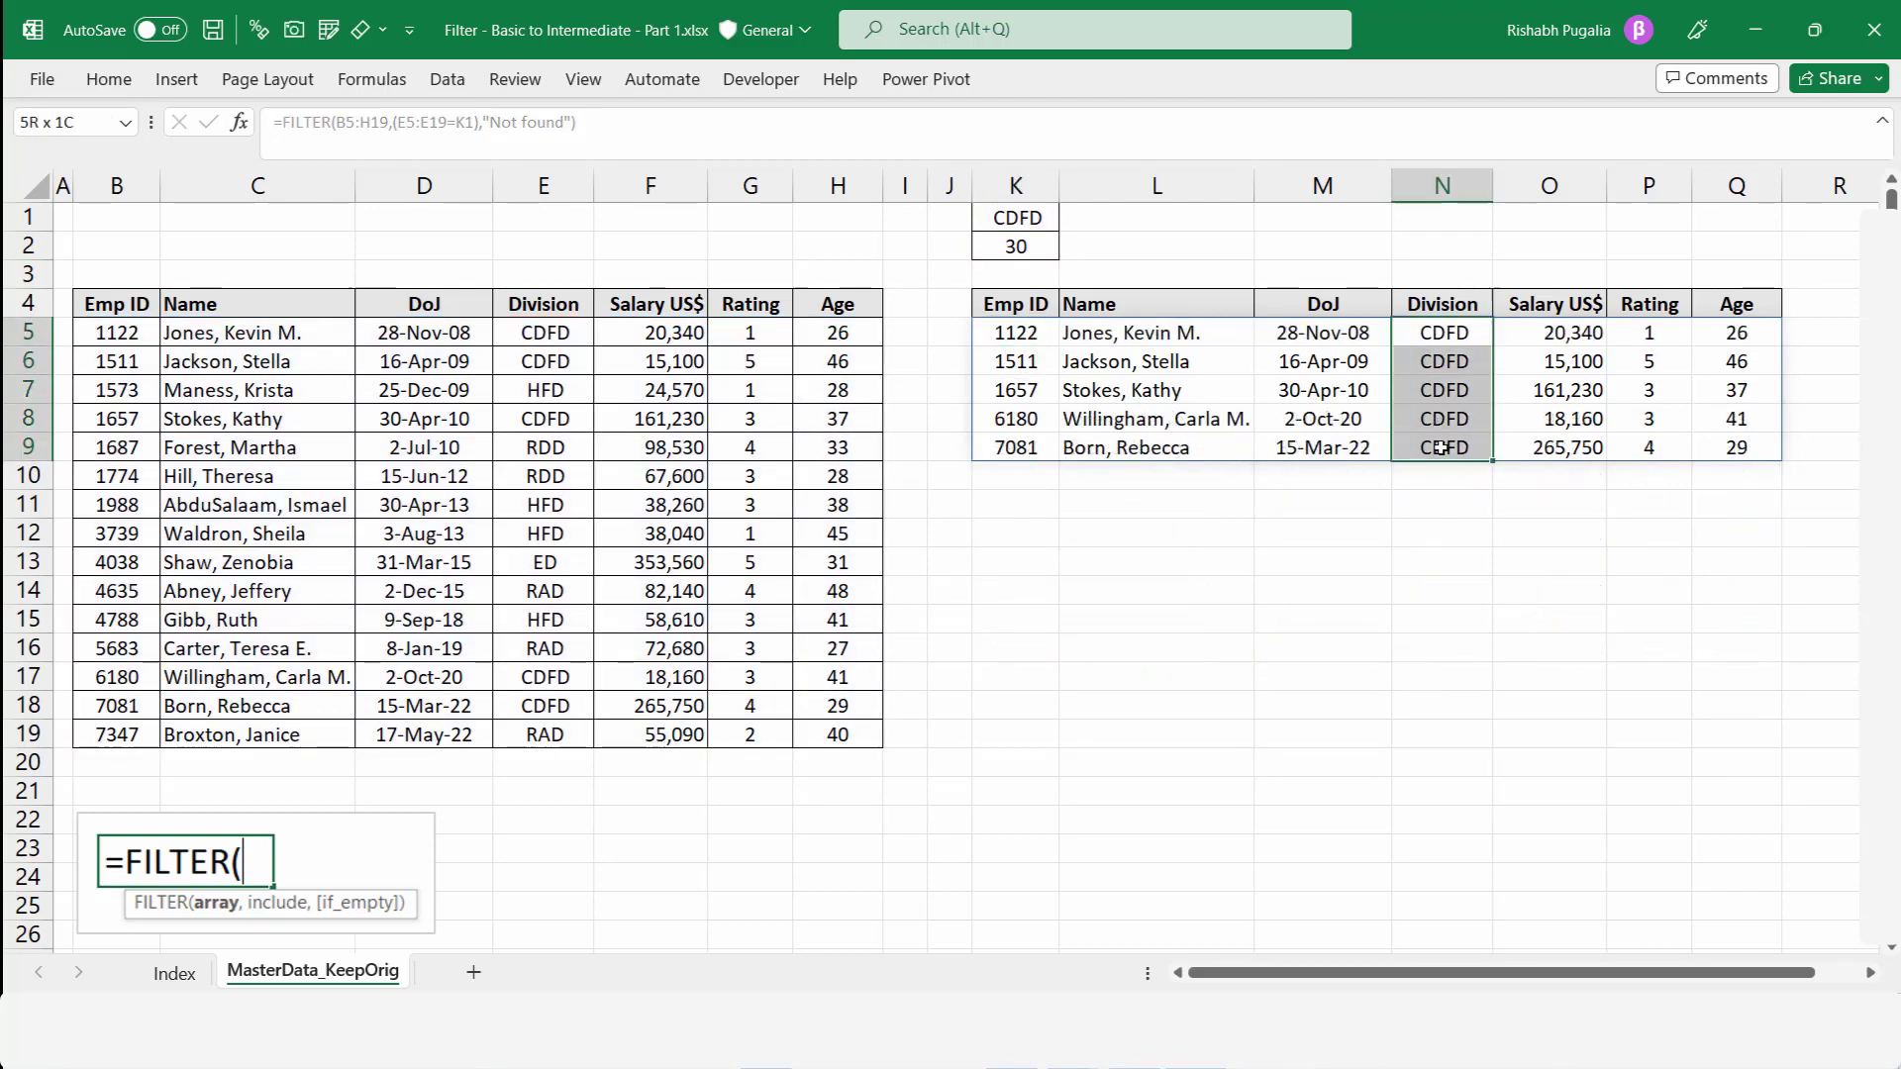
- Start a VLOOKUP formula in K16 with the division in K1 as the lookup value
left_click(1022, 655)
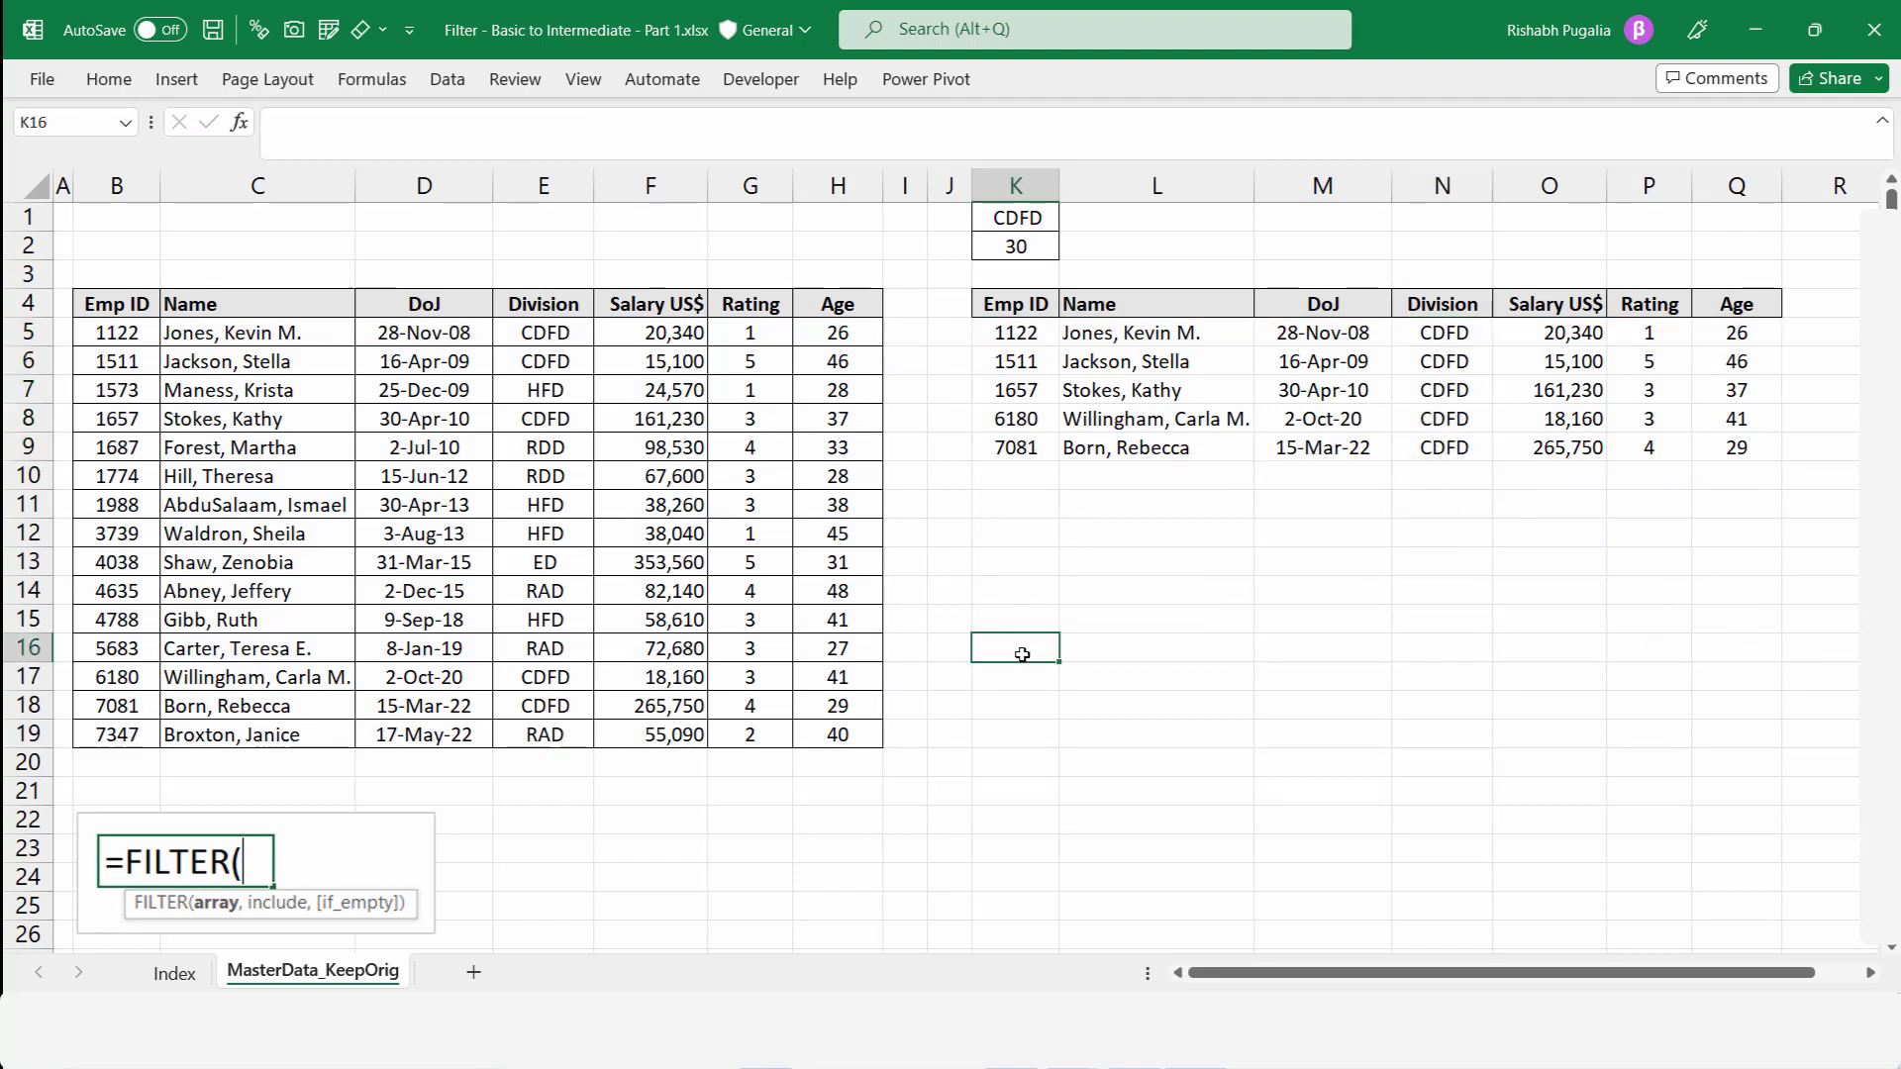
type("=vlookup")
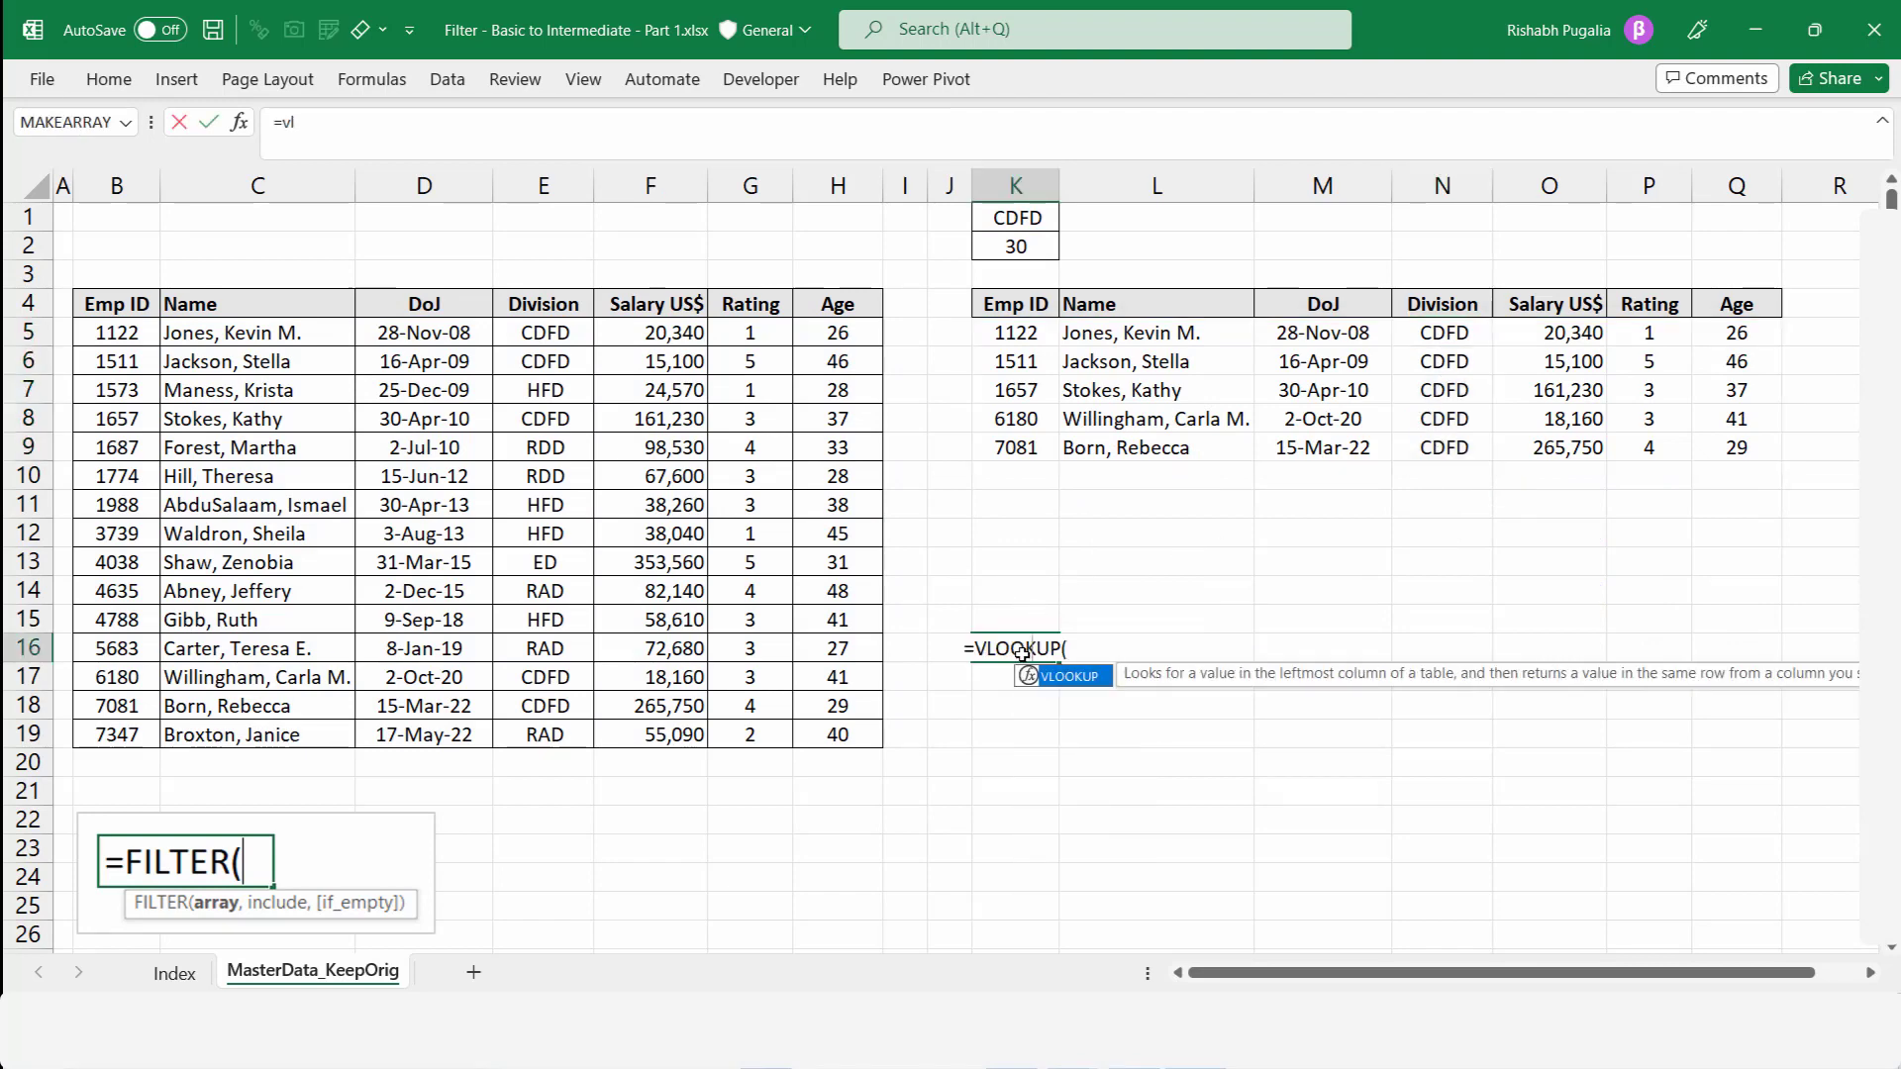
key("Tab")
left_click(1022, 217)
type(",")
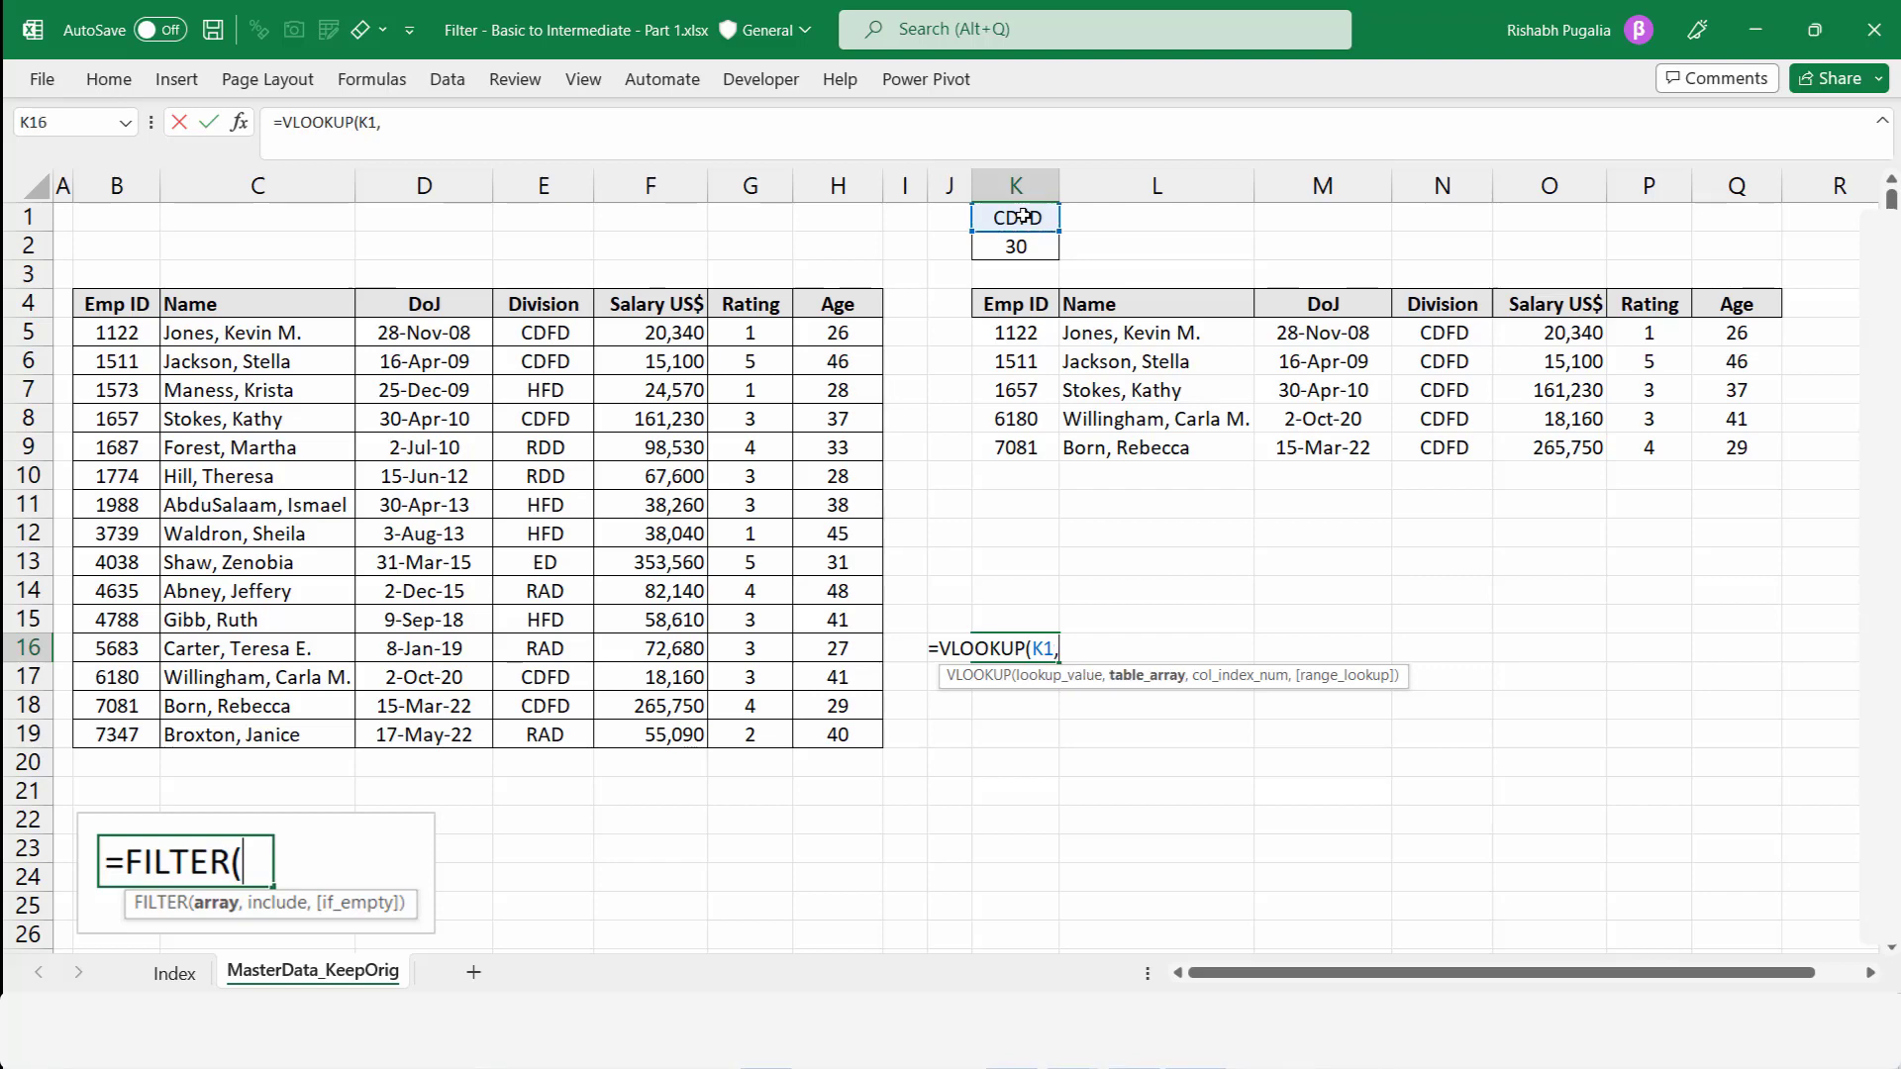
- Complete K16's VLOOKUP with table array E4:H19, column index 2 and exact match 0
left_click_drag(551, 302, 837, 735)
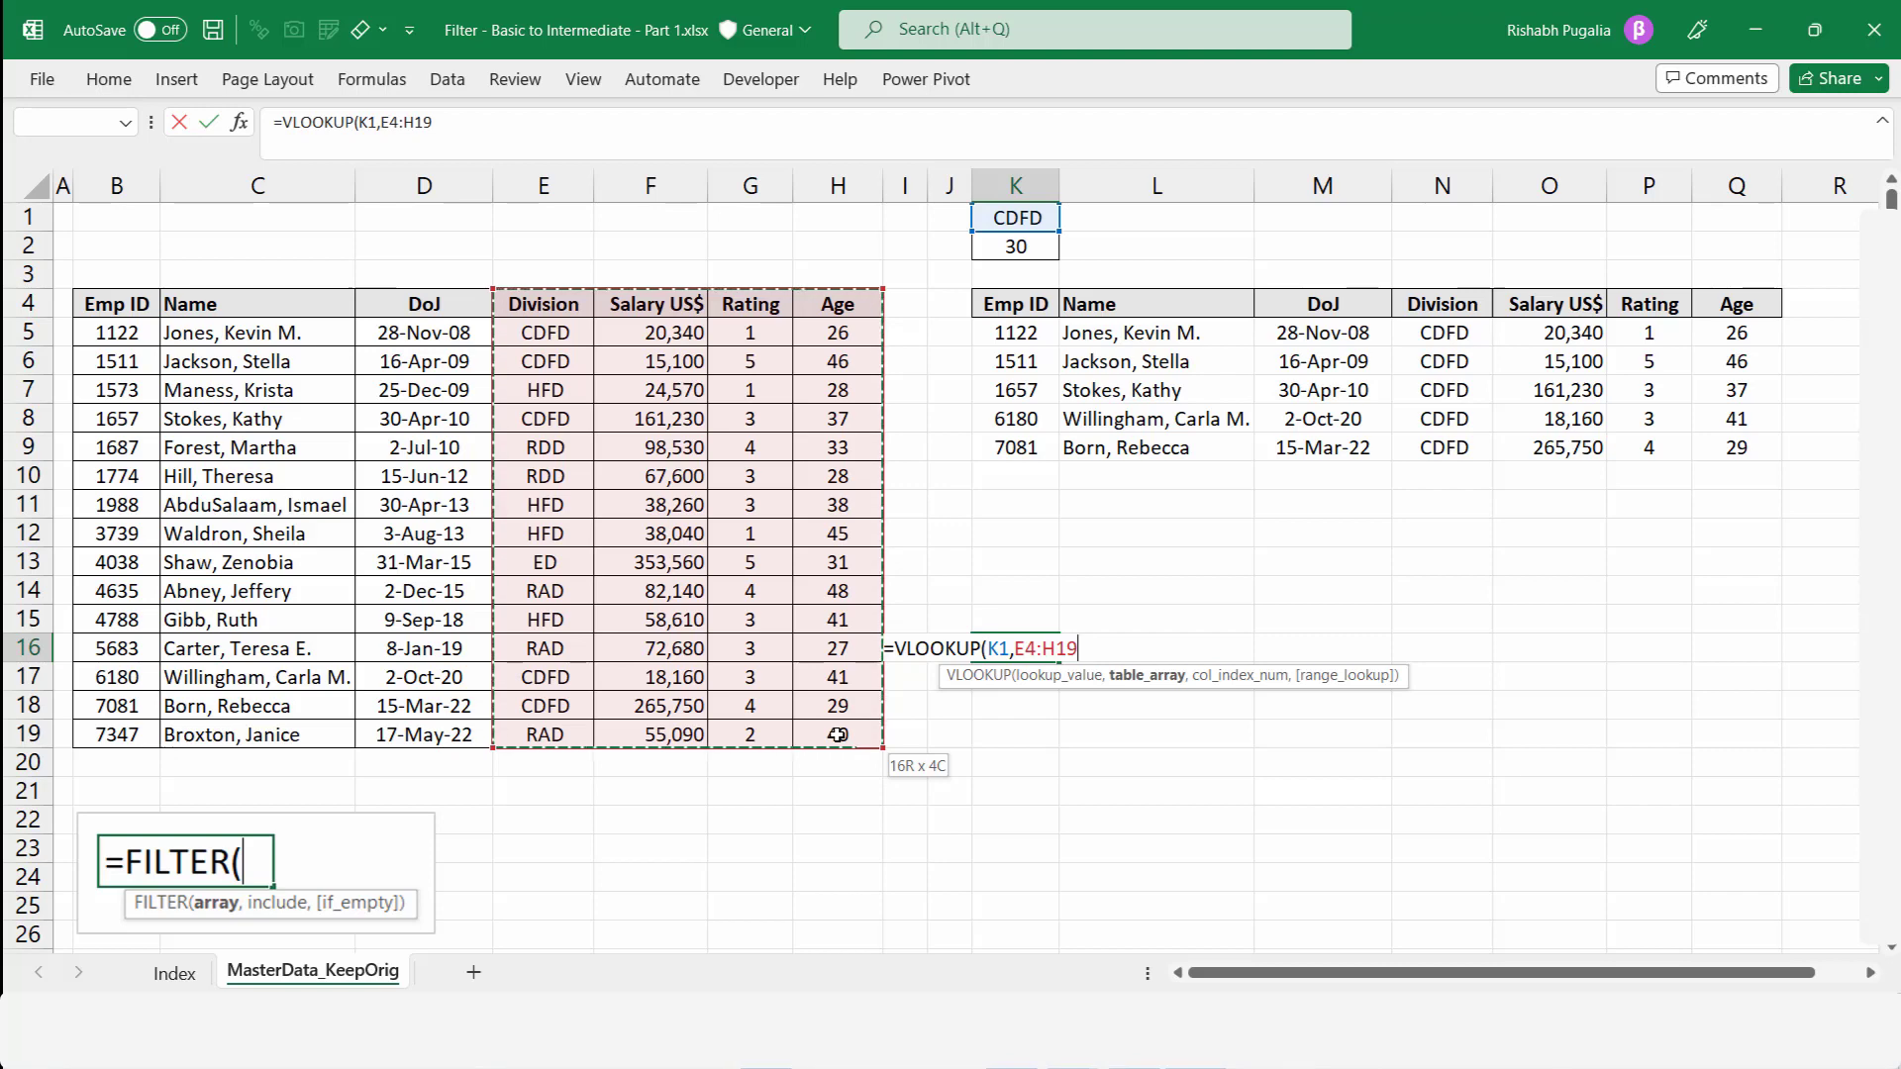
left_click_drag(838, 735, 838, 735)
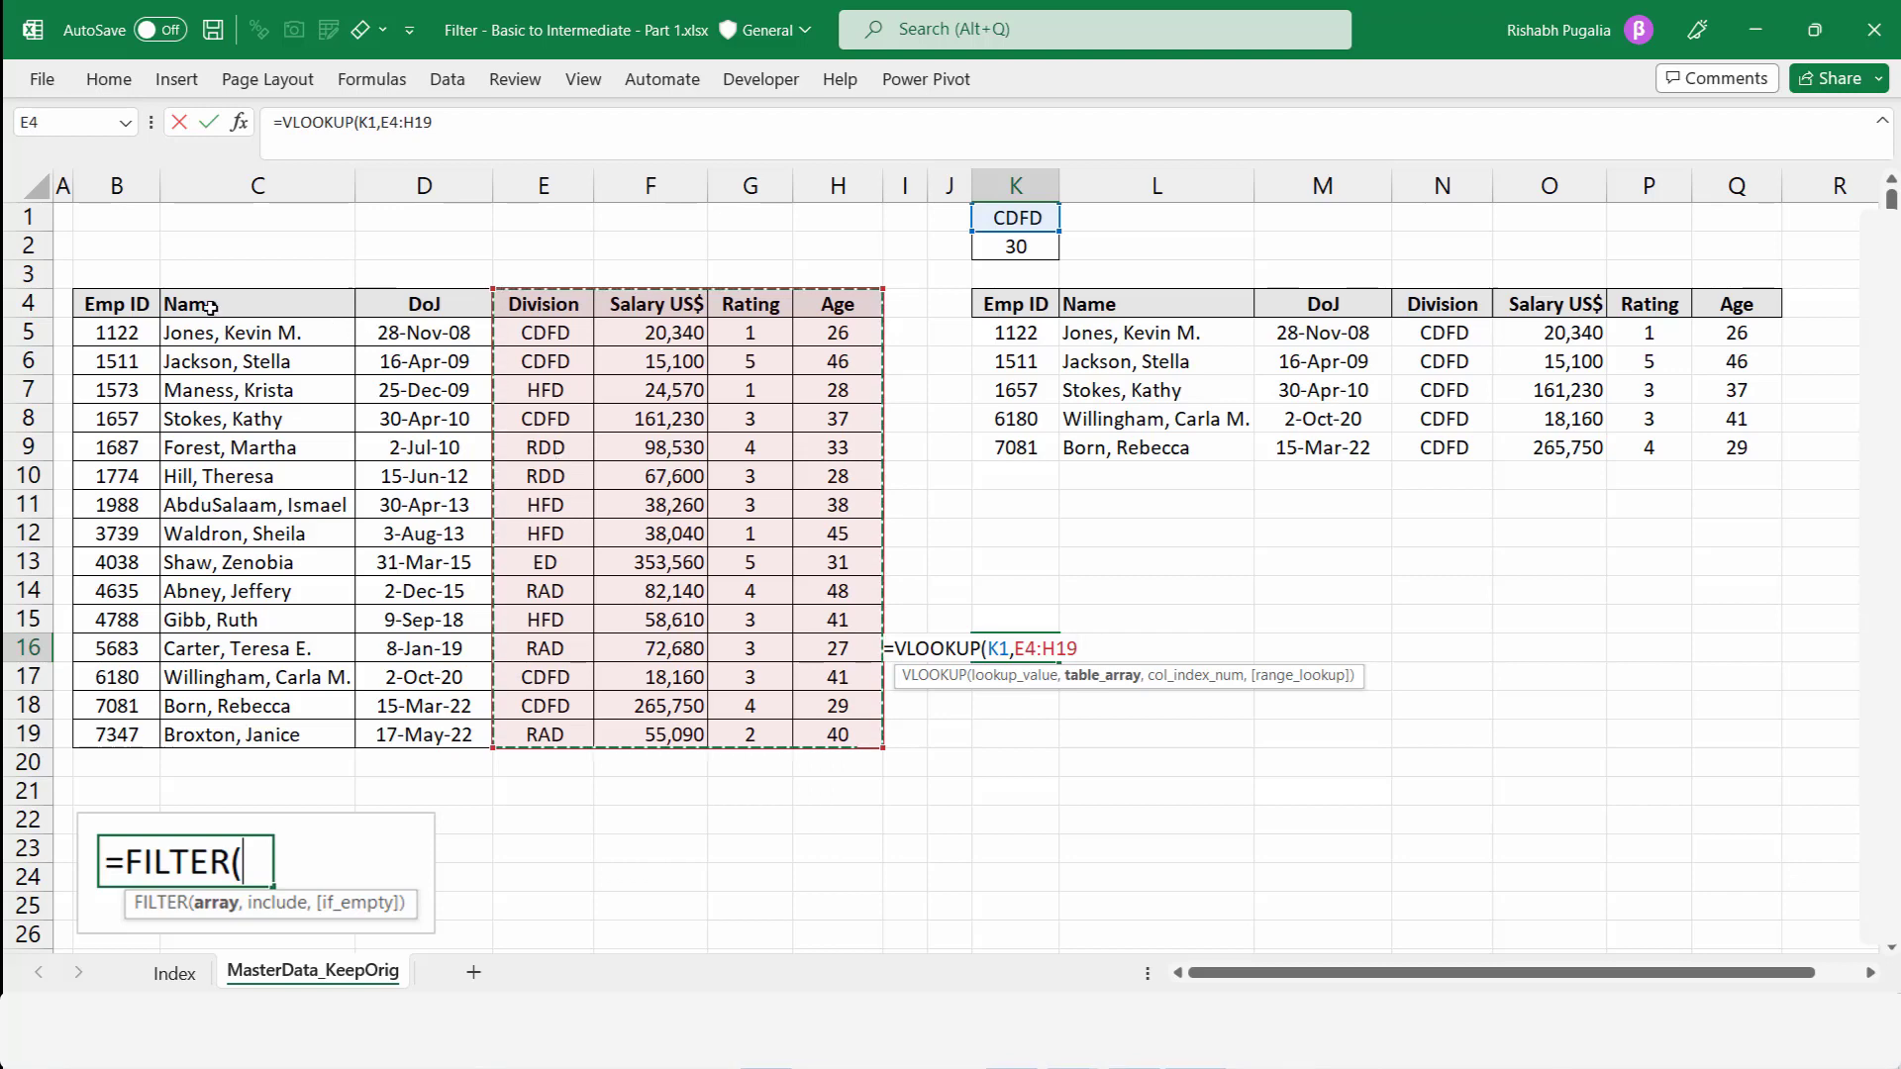
left_click_drag(210, 309, 838, 738)
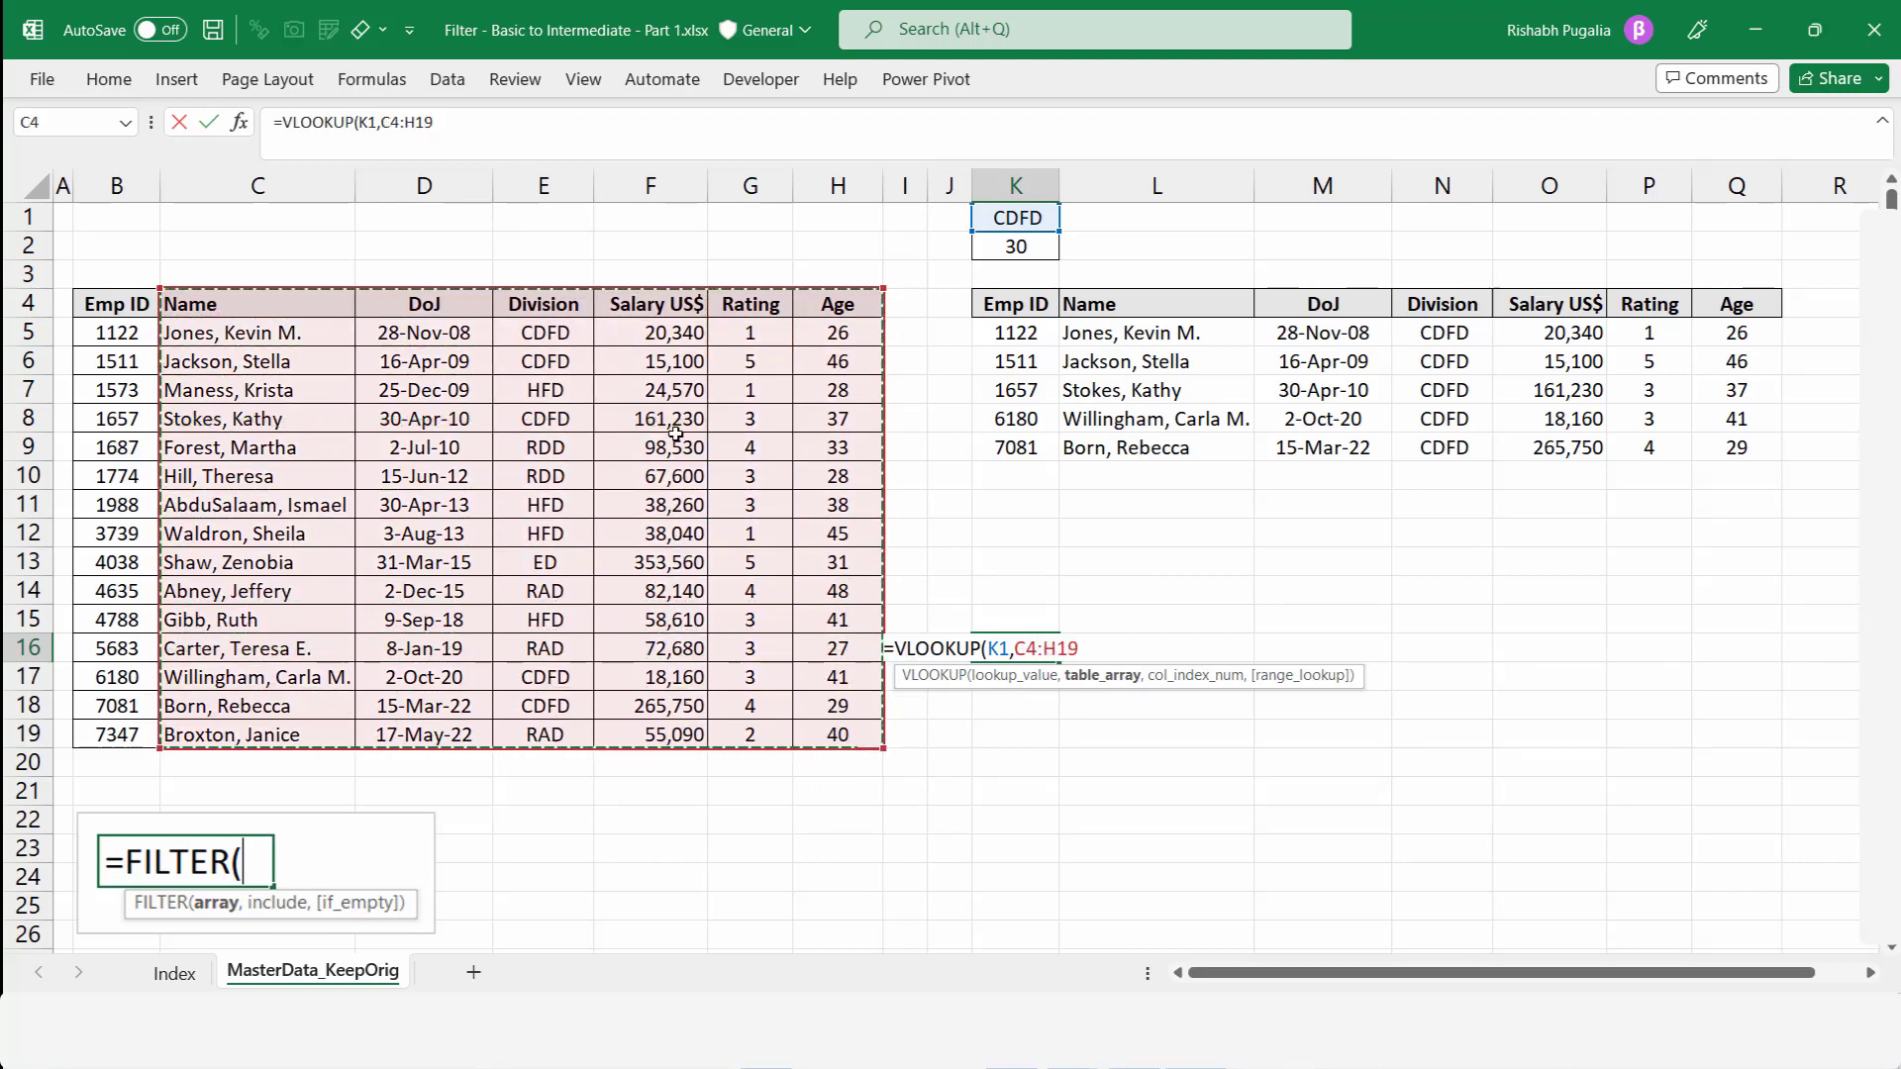
left_click_drag(544, 304, 843, 733)
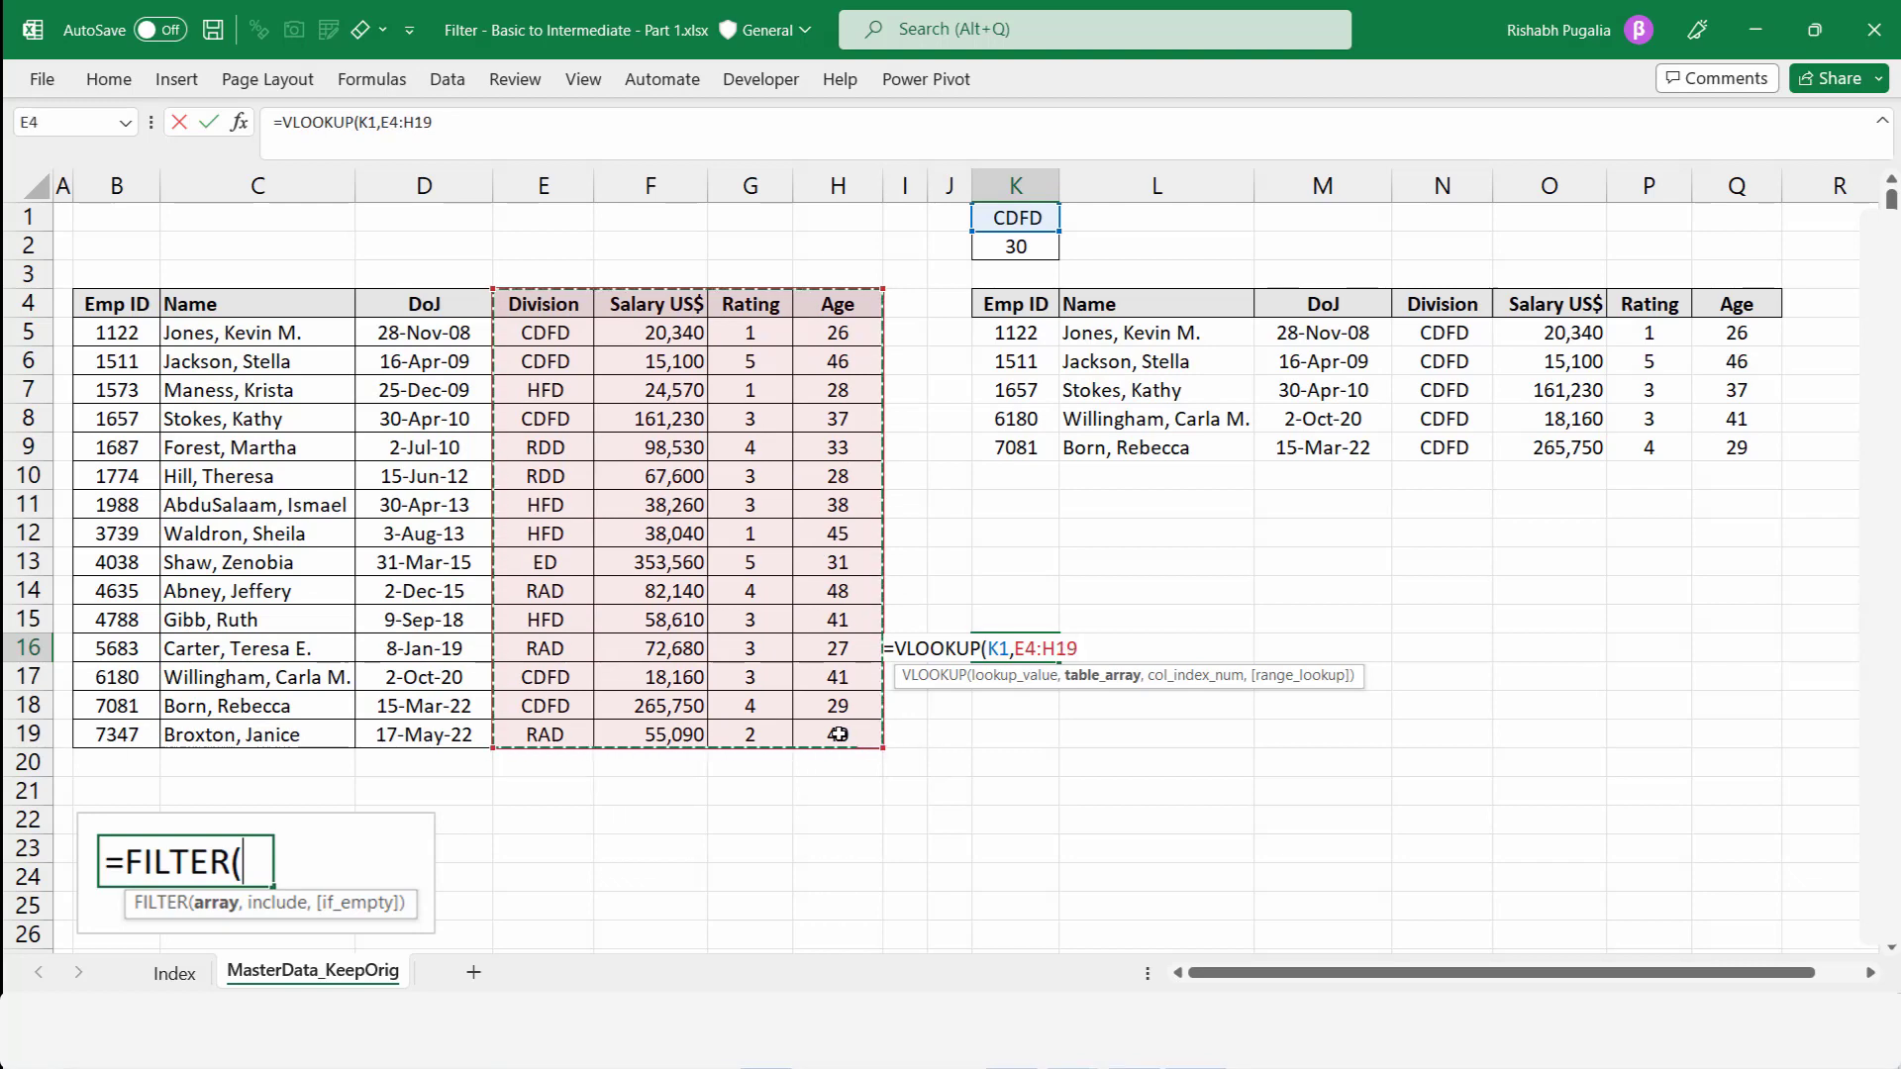
type(",2")
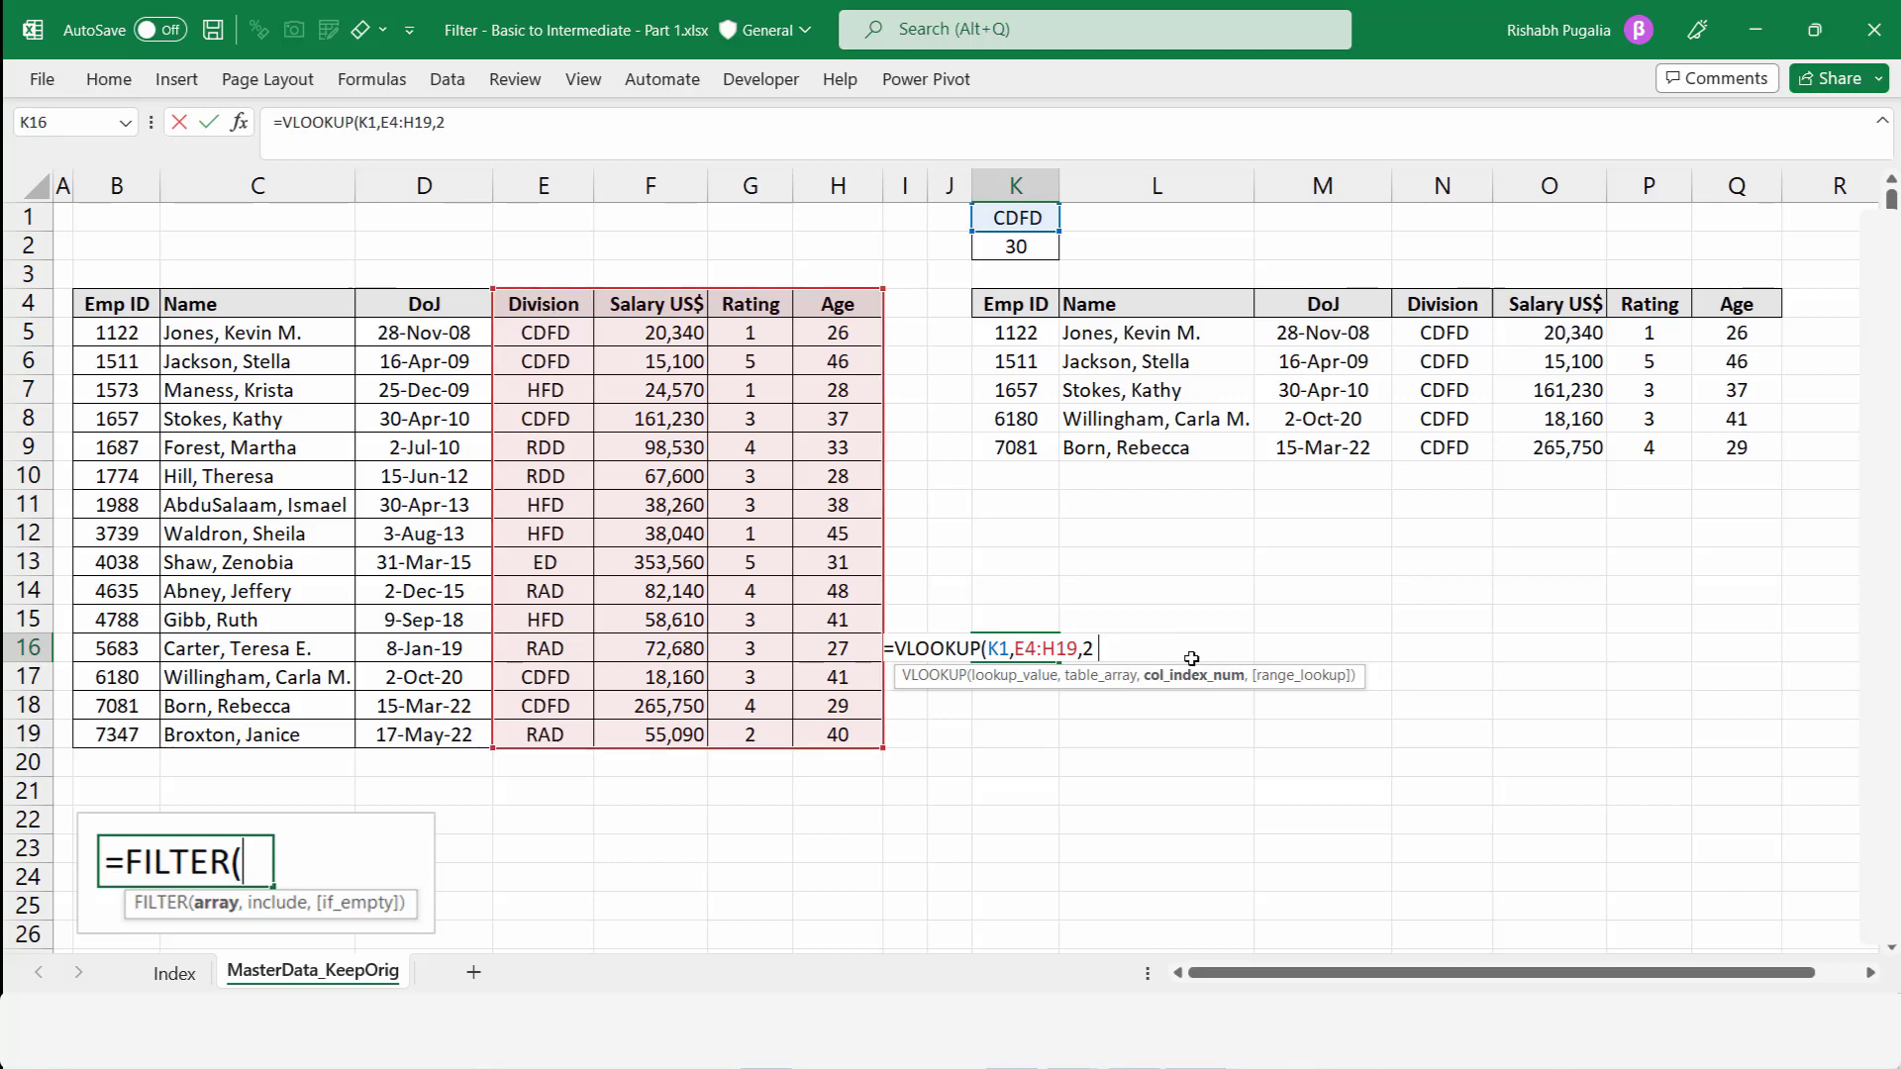
type(",0")
key("Return")
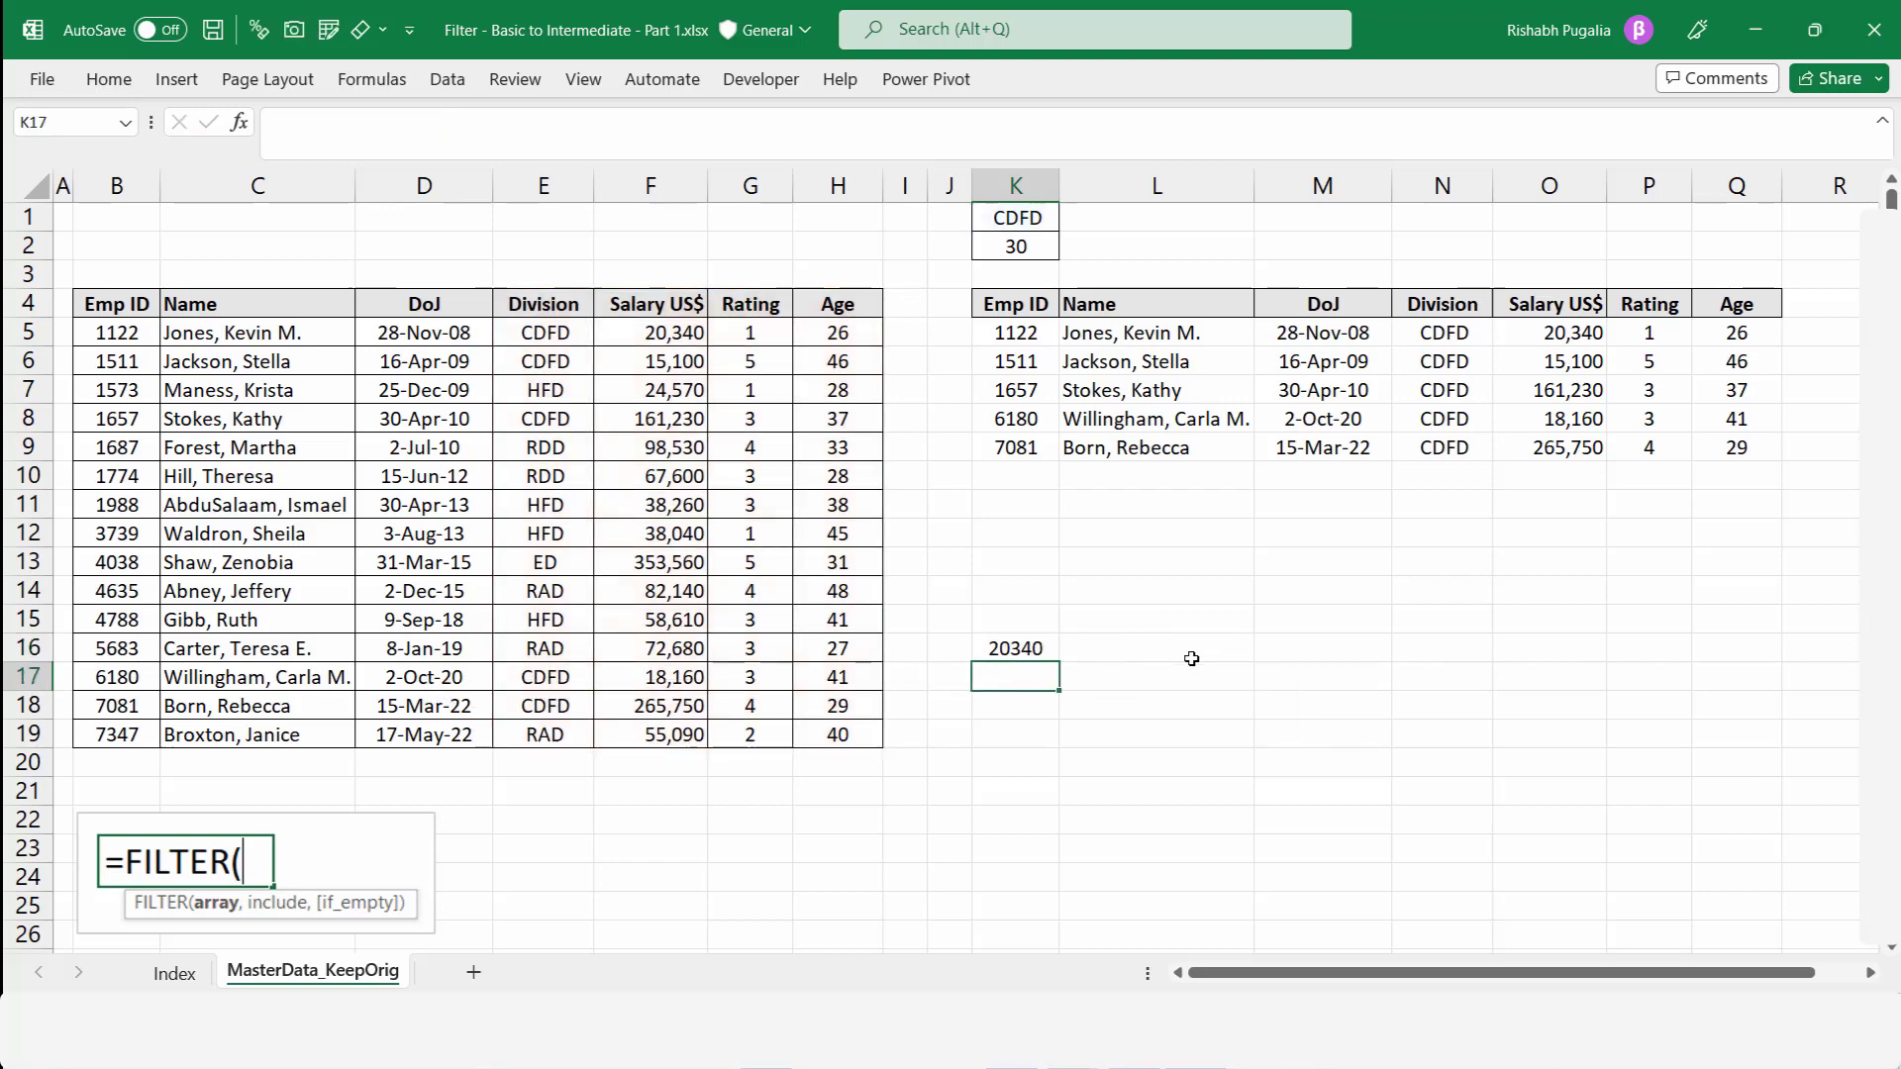
- Review the lookup range in K16's VLOOKUP formula, leave it unedited and clear the cell
left_click(1014, 649)
double_click(1034, 648)
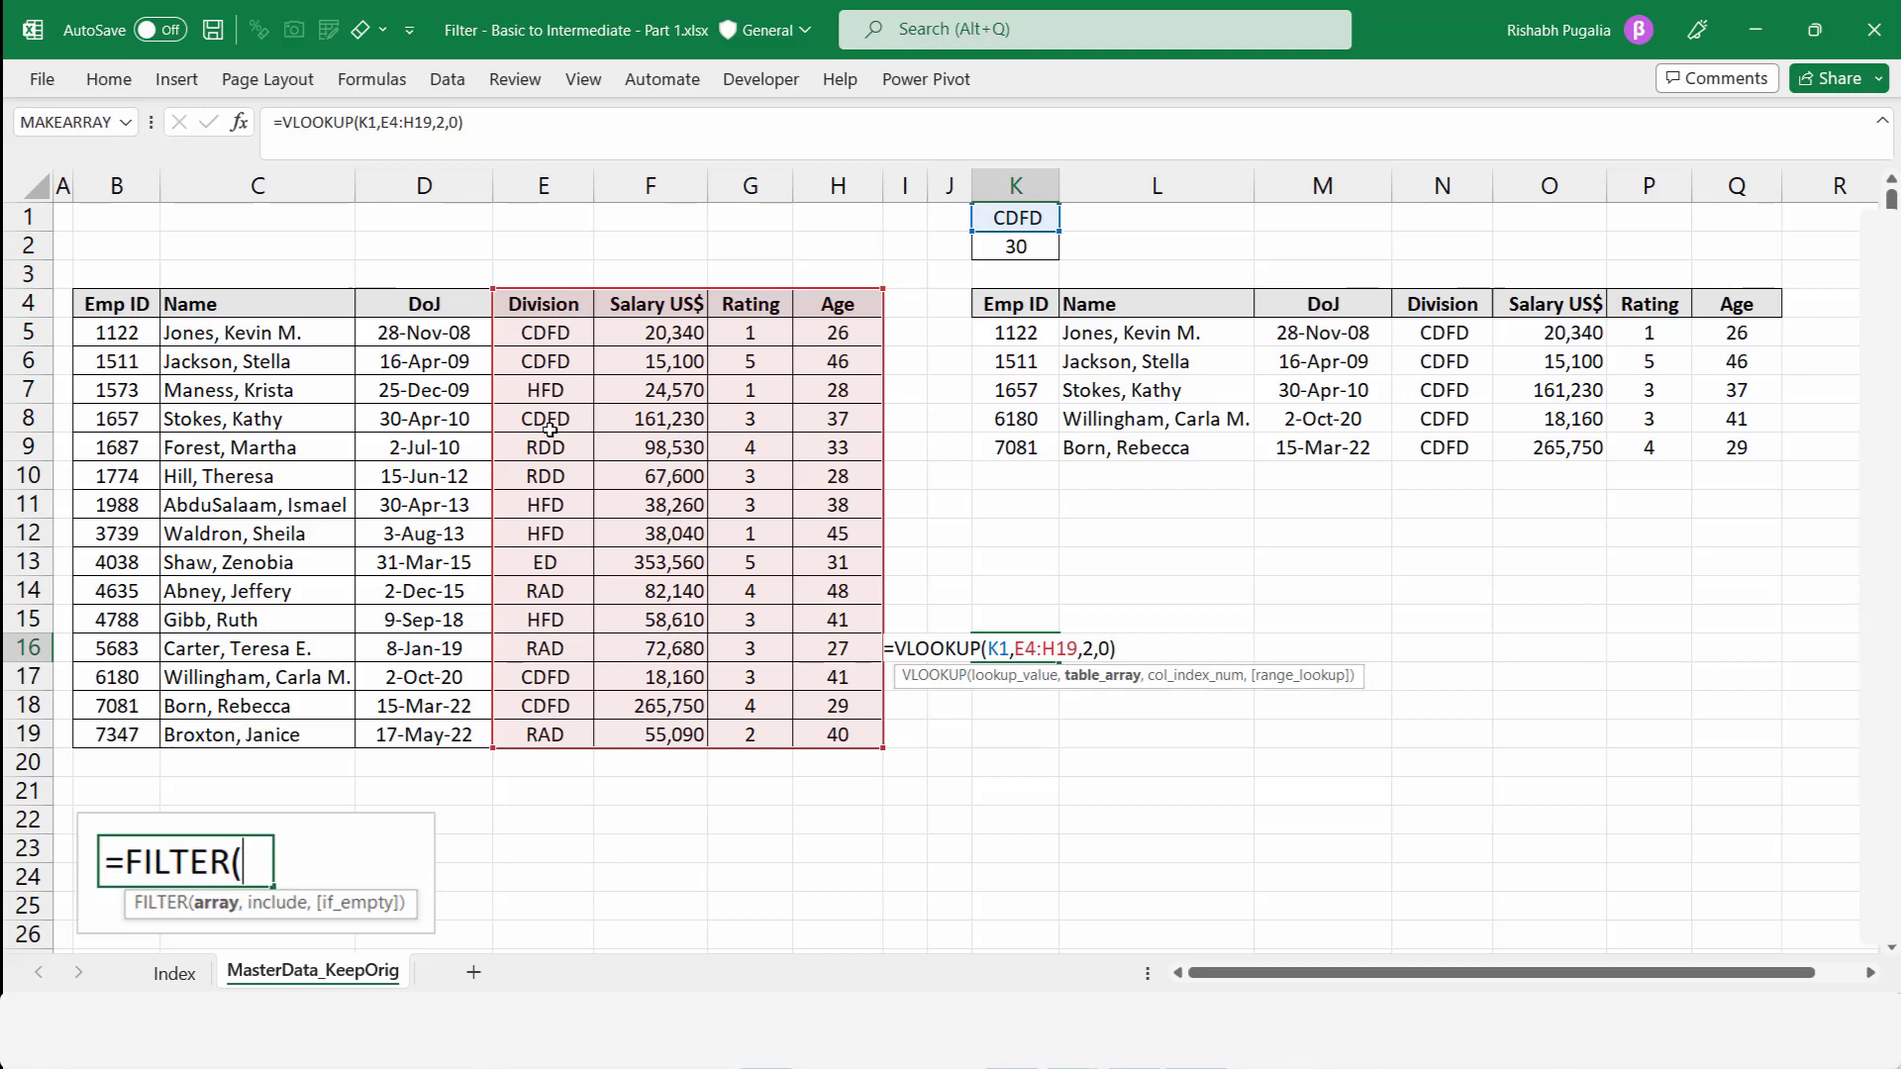
key("ctrl+Return")
double_click(1085, 646)
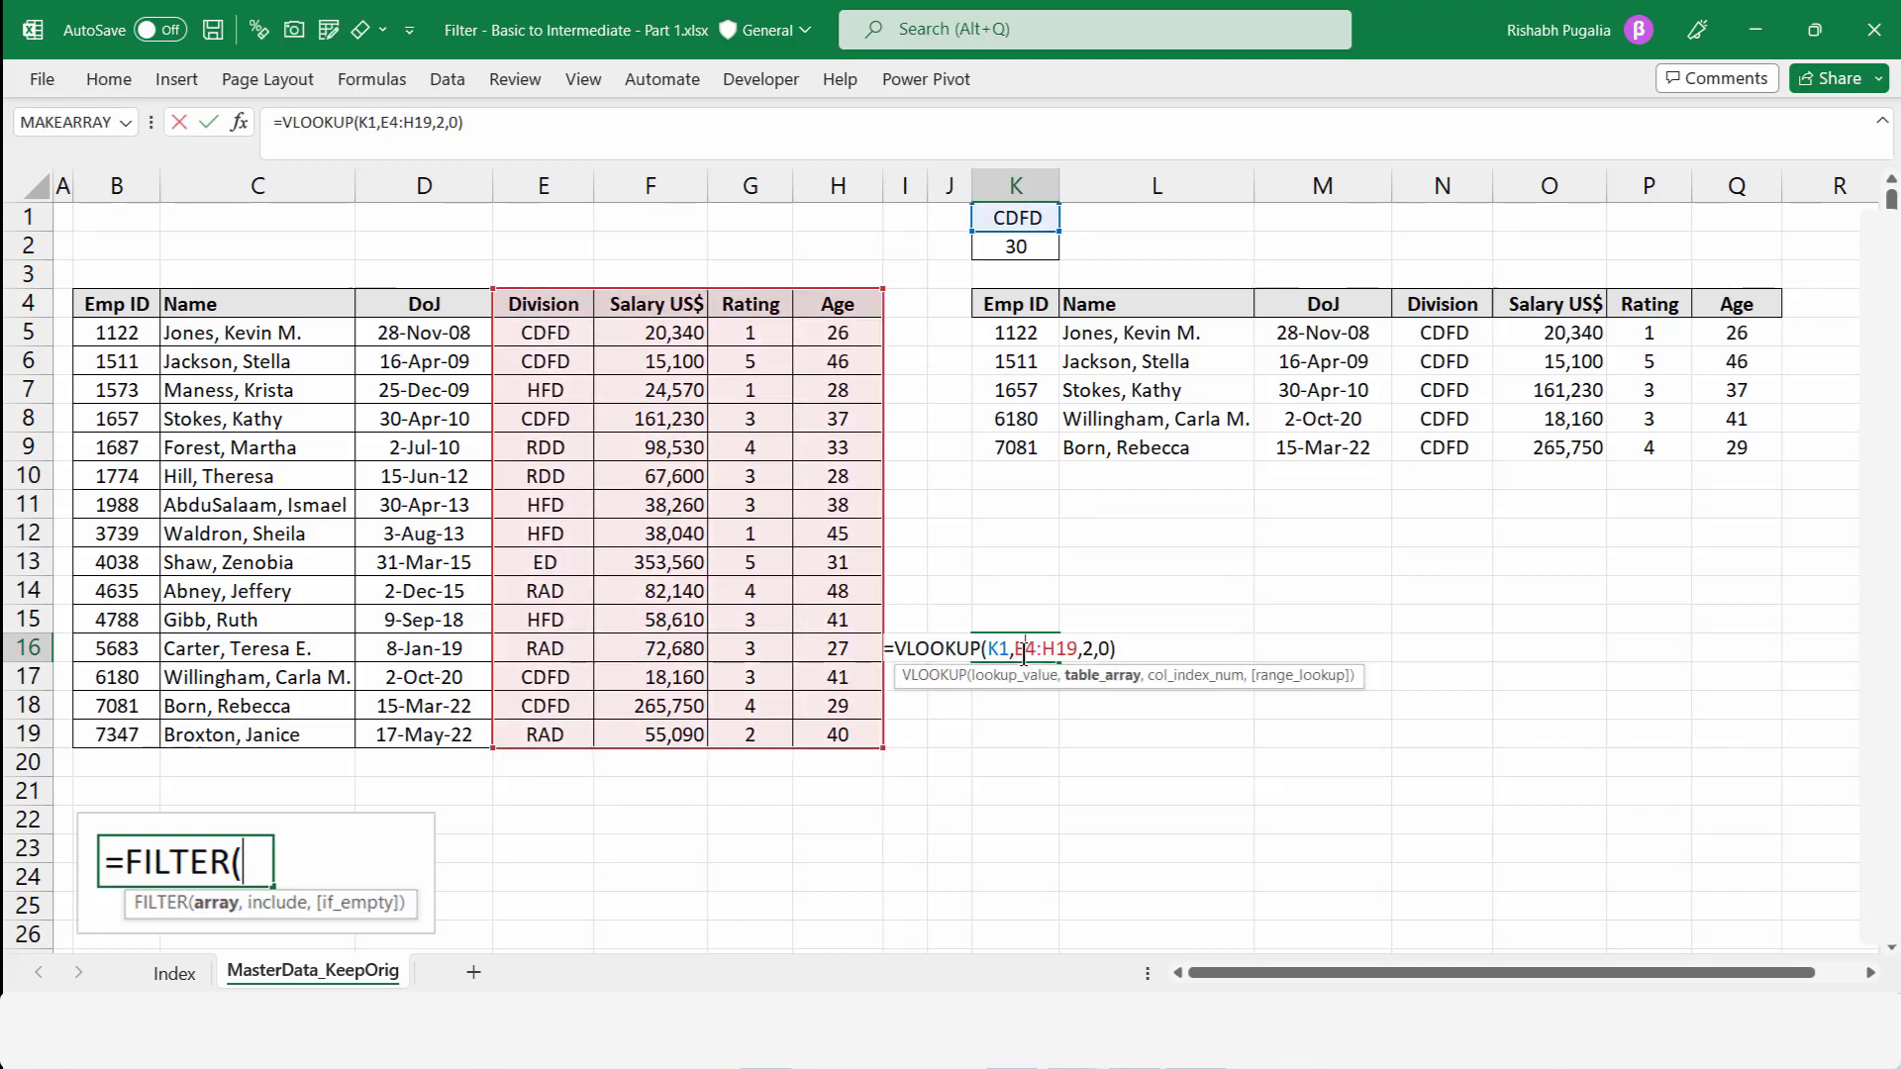
key("Escape")
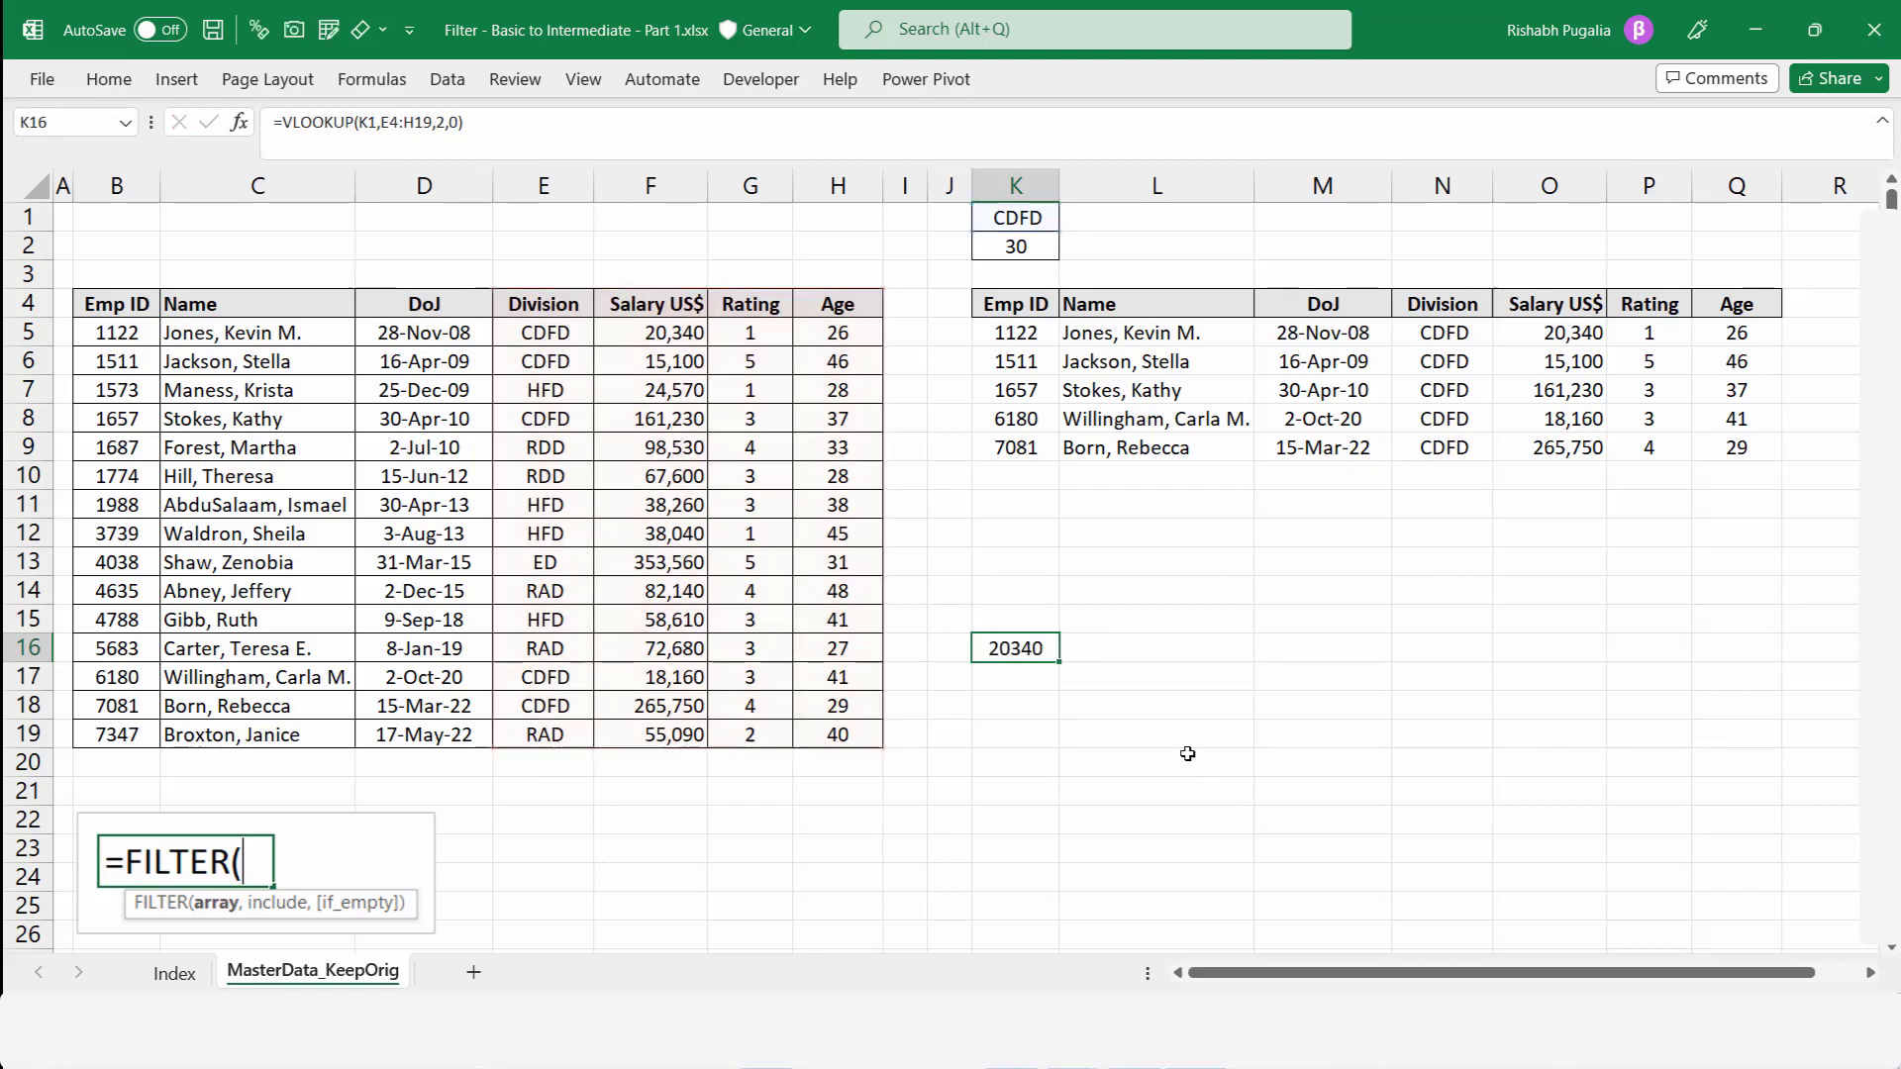
key("Delete")
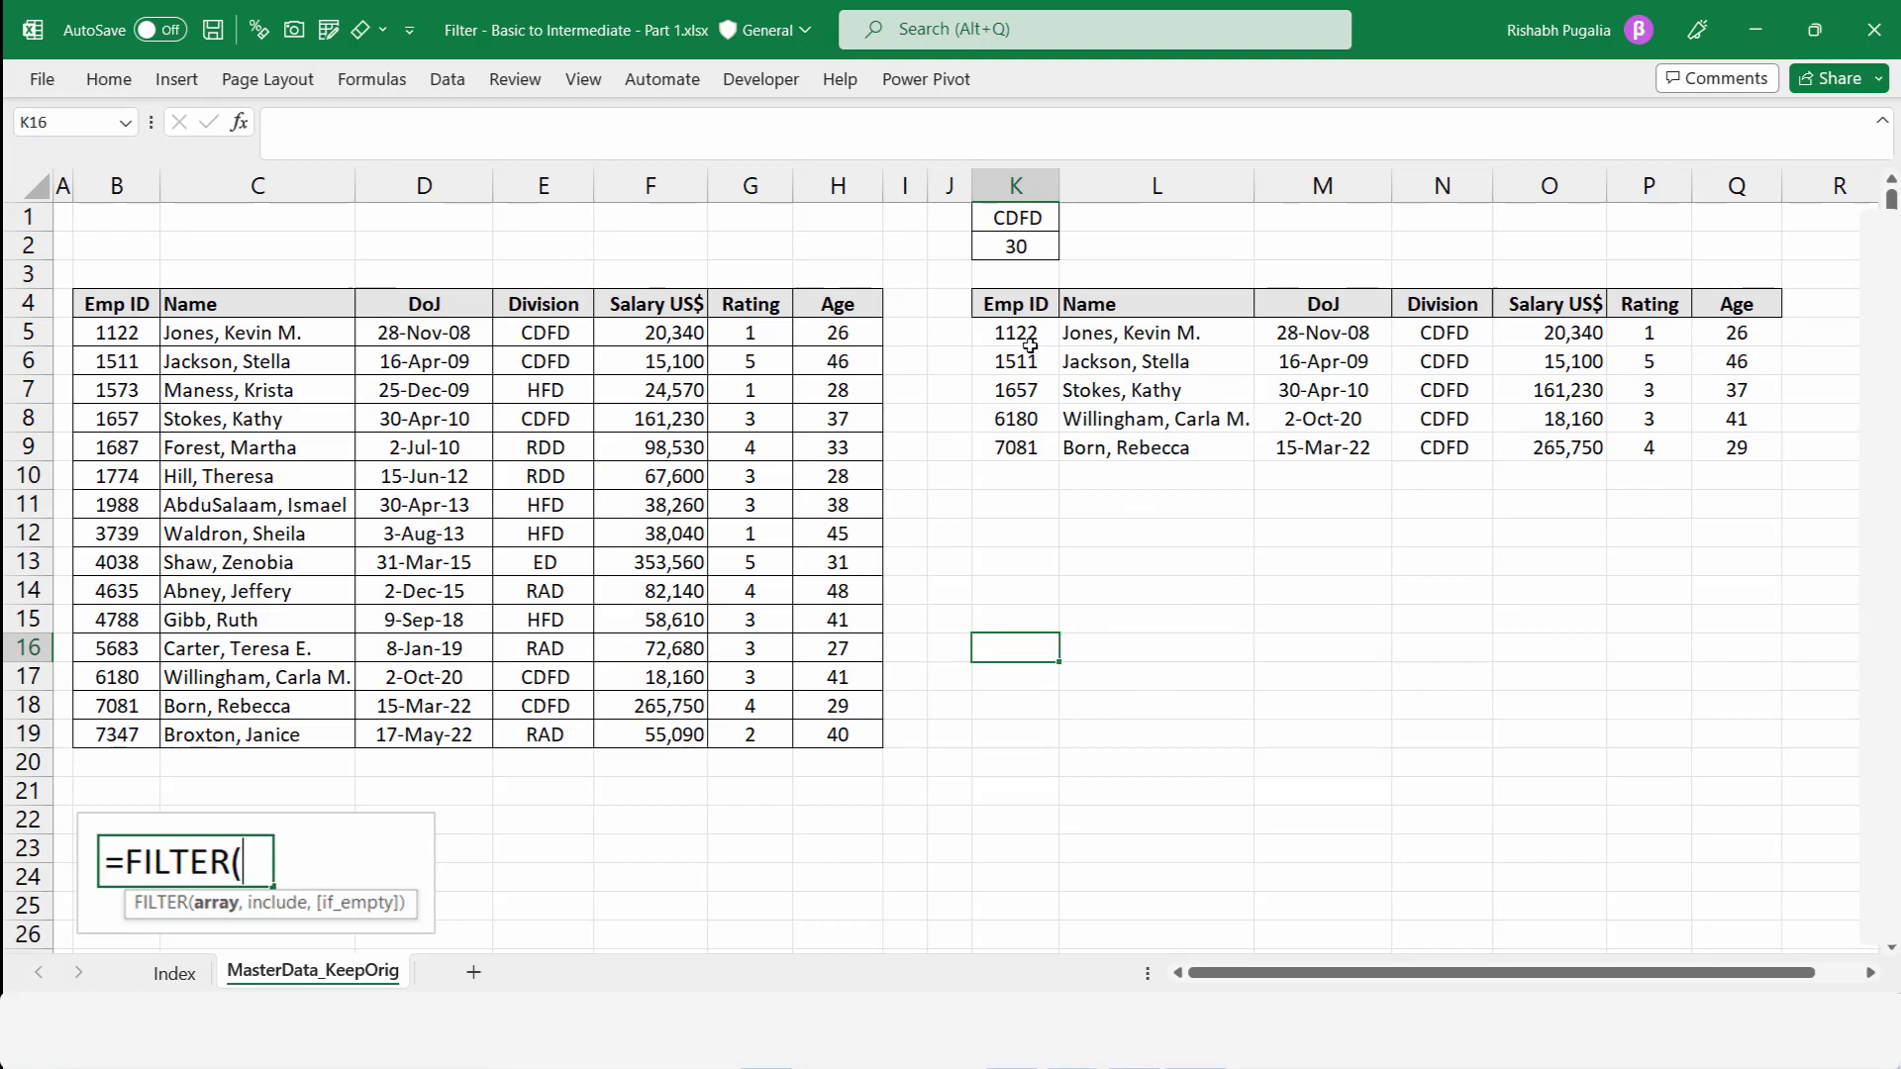
- Select the entire spilled output of K5's FILTER formula and delete it
left_click_drag(1006, 333, 1668, 466)
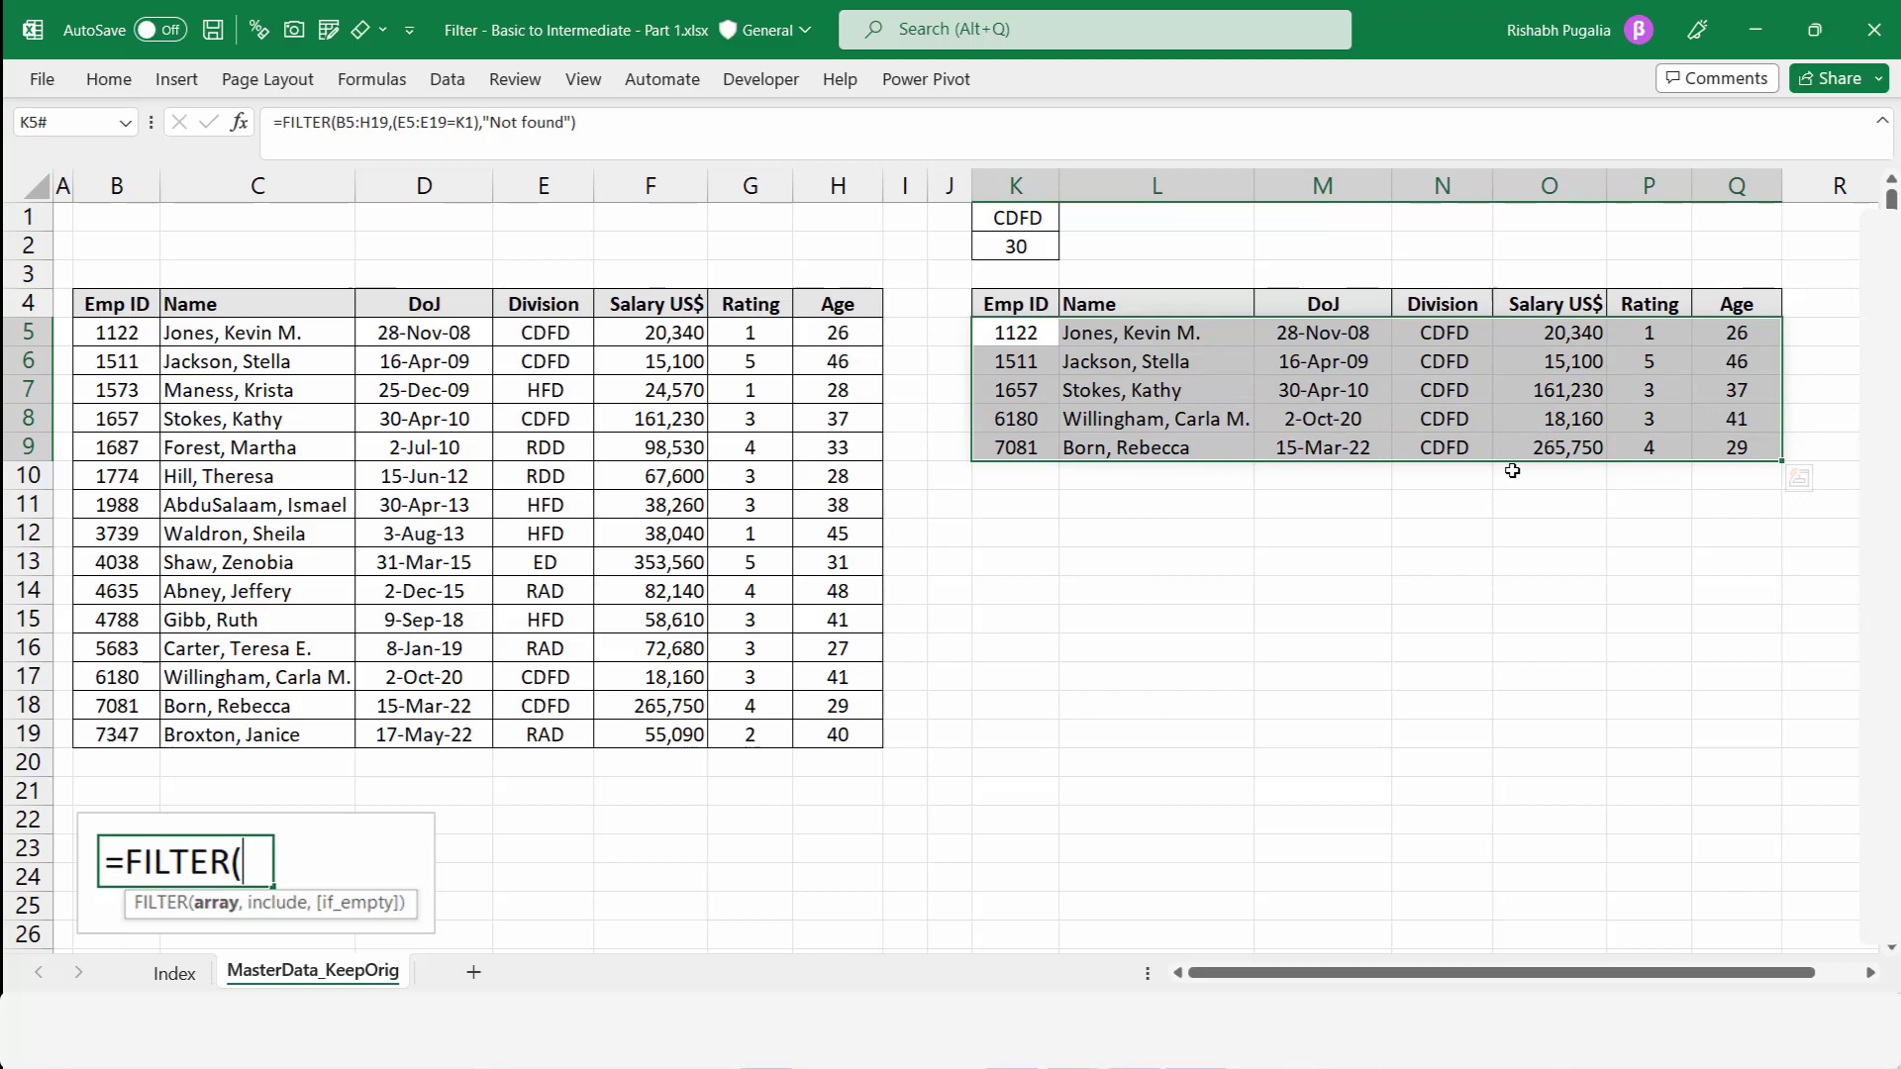
double_click(1028, 331)
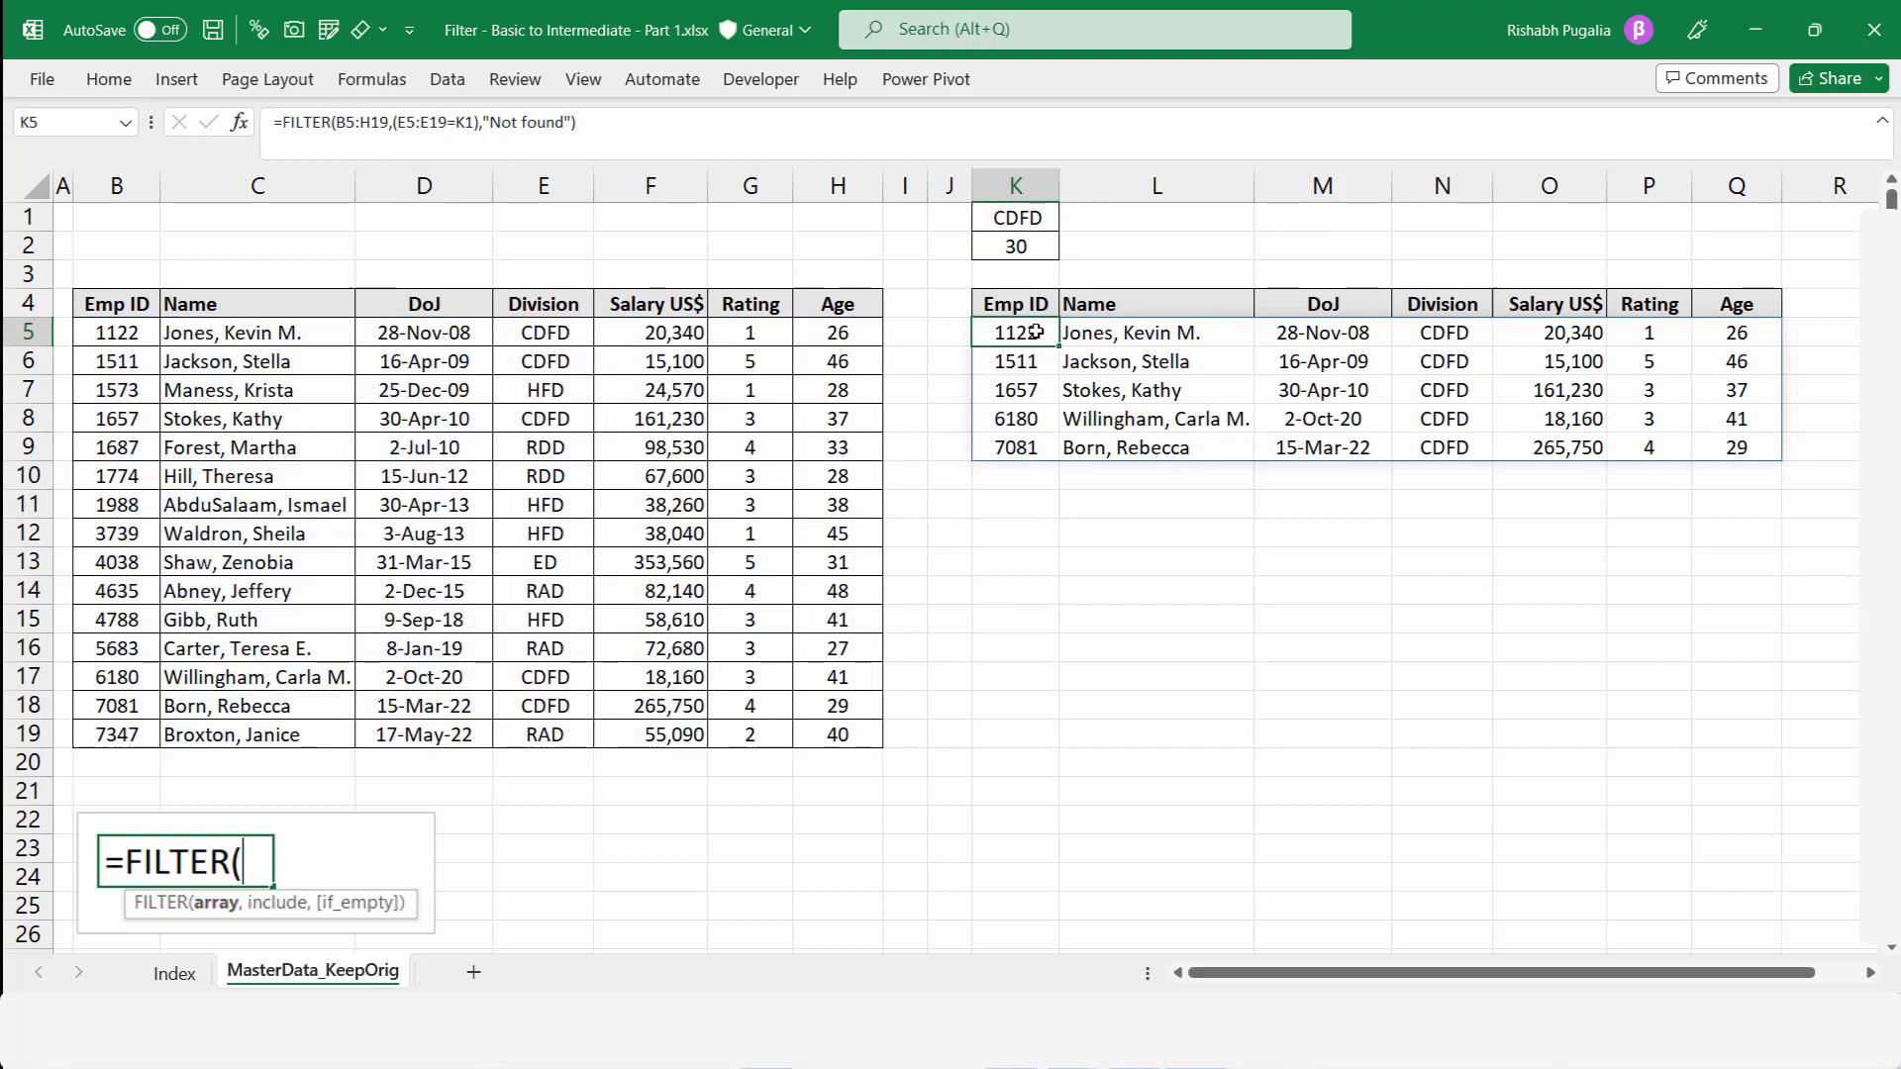
key("ctrl+slash")
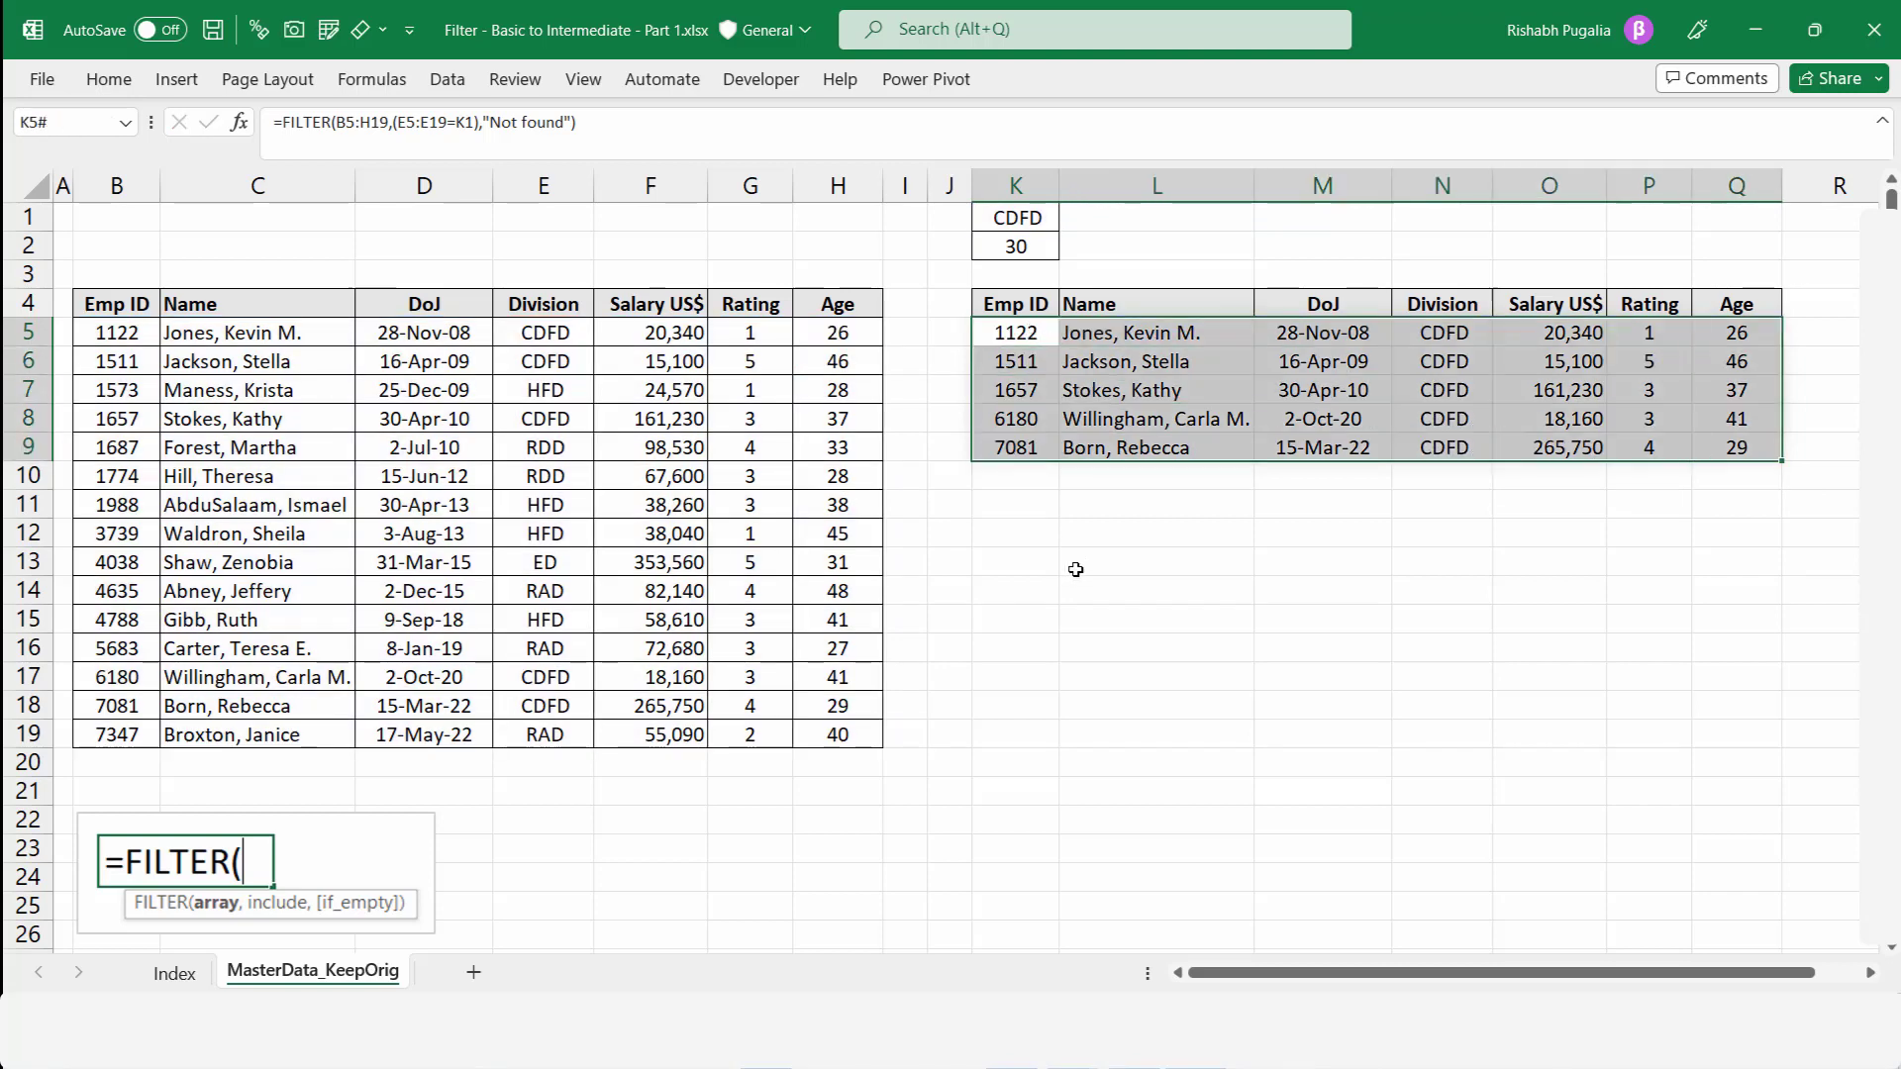
key("Delete")
- Enter =FILTER(B5:D19,{1,0,1}) in K12 to keep only the first and third columns of the range
left_click(1008, 538)
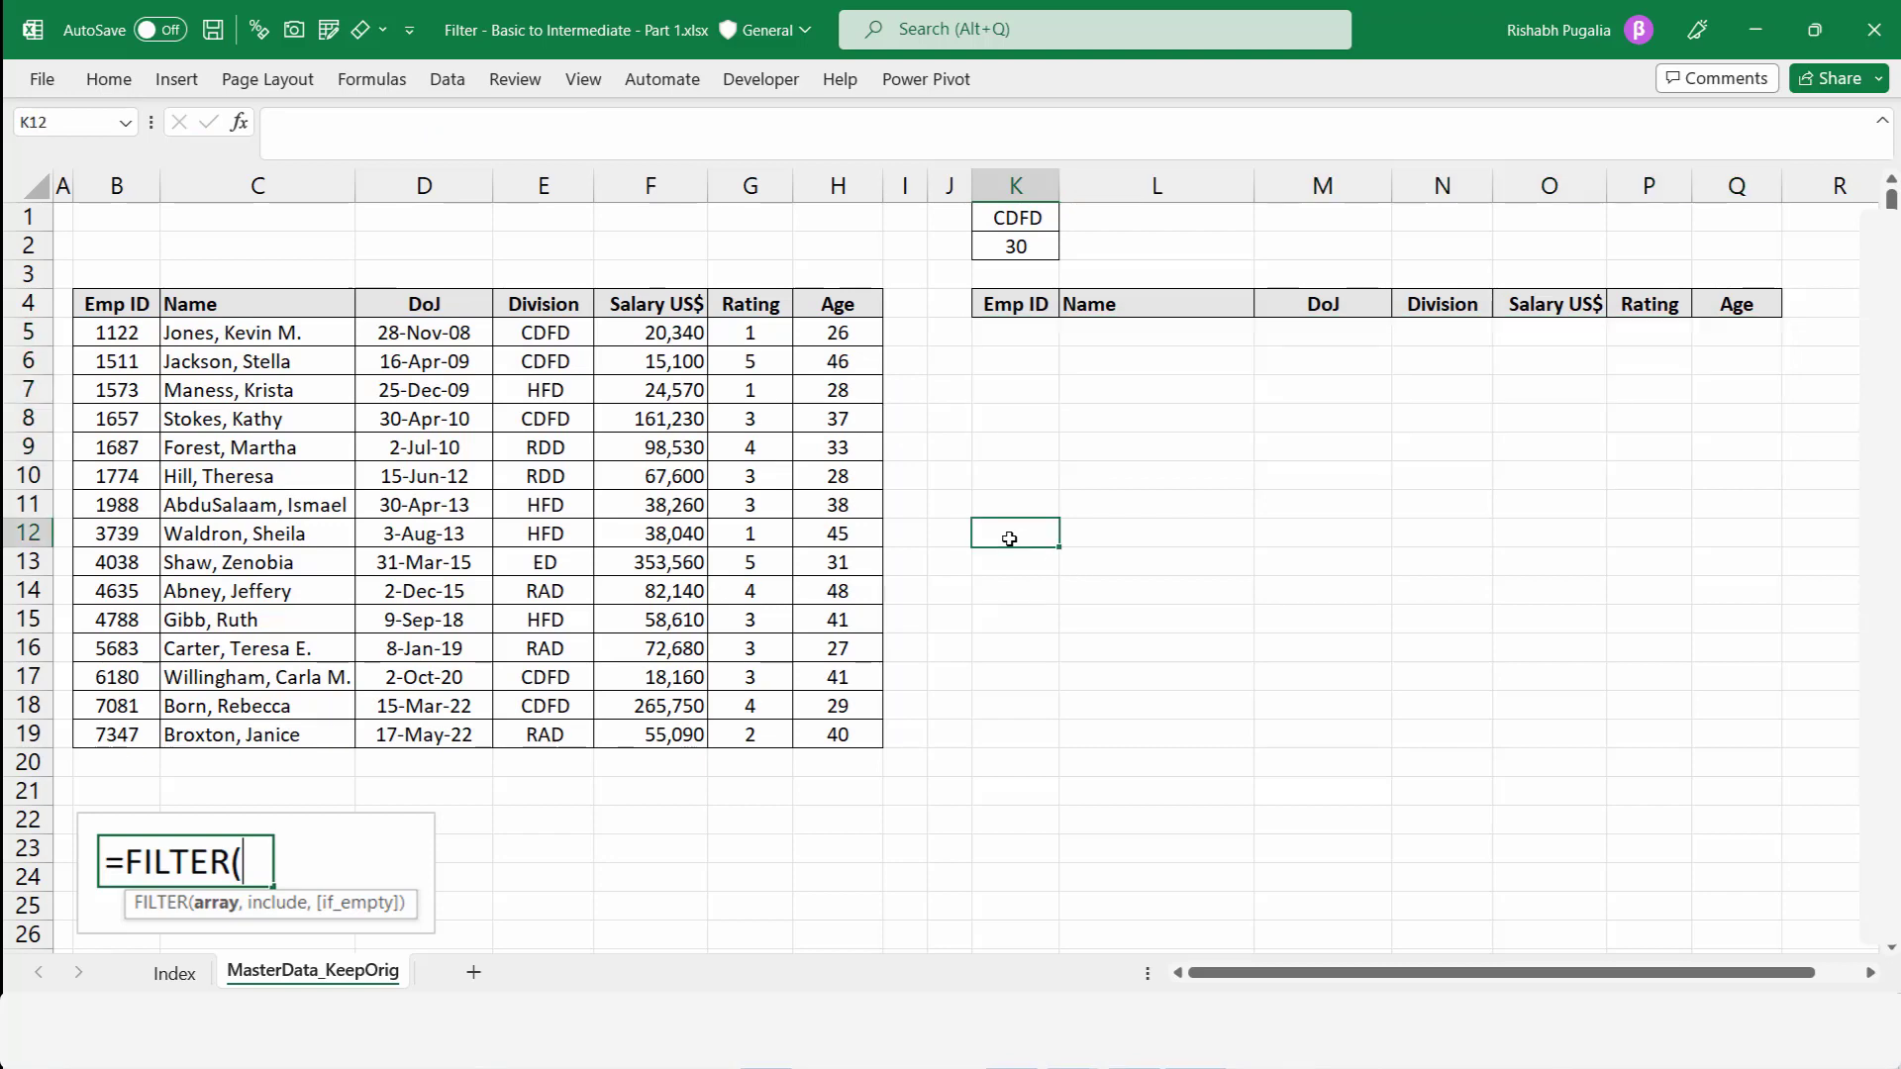
type("=FILTER(")
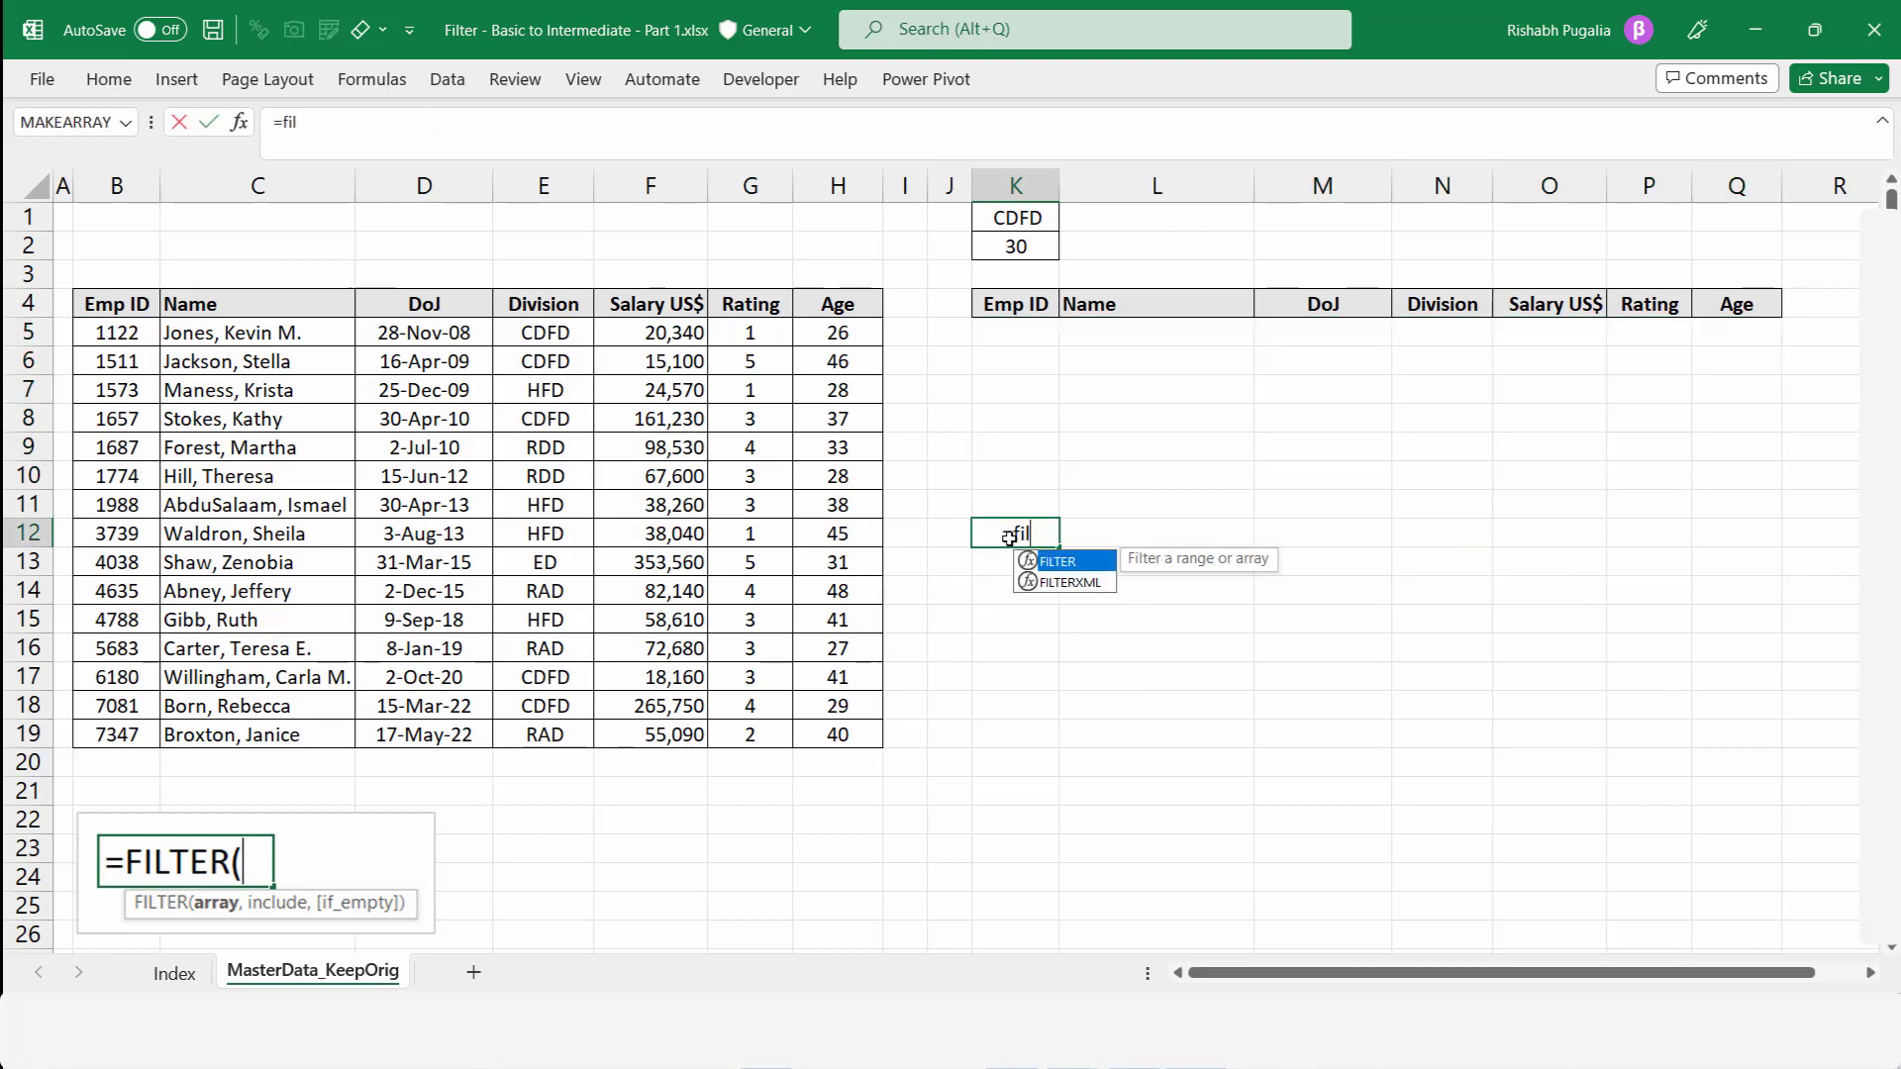
left_click_drag(119, 338, 478, 740)
type(",")
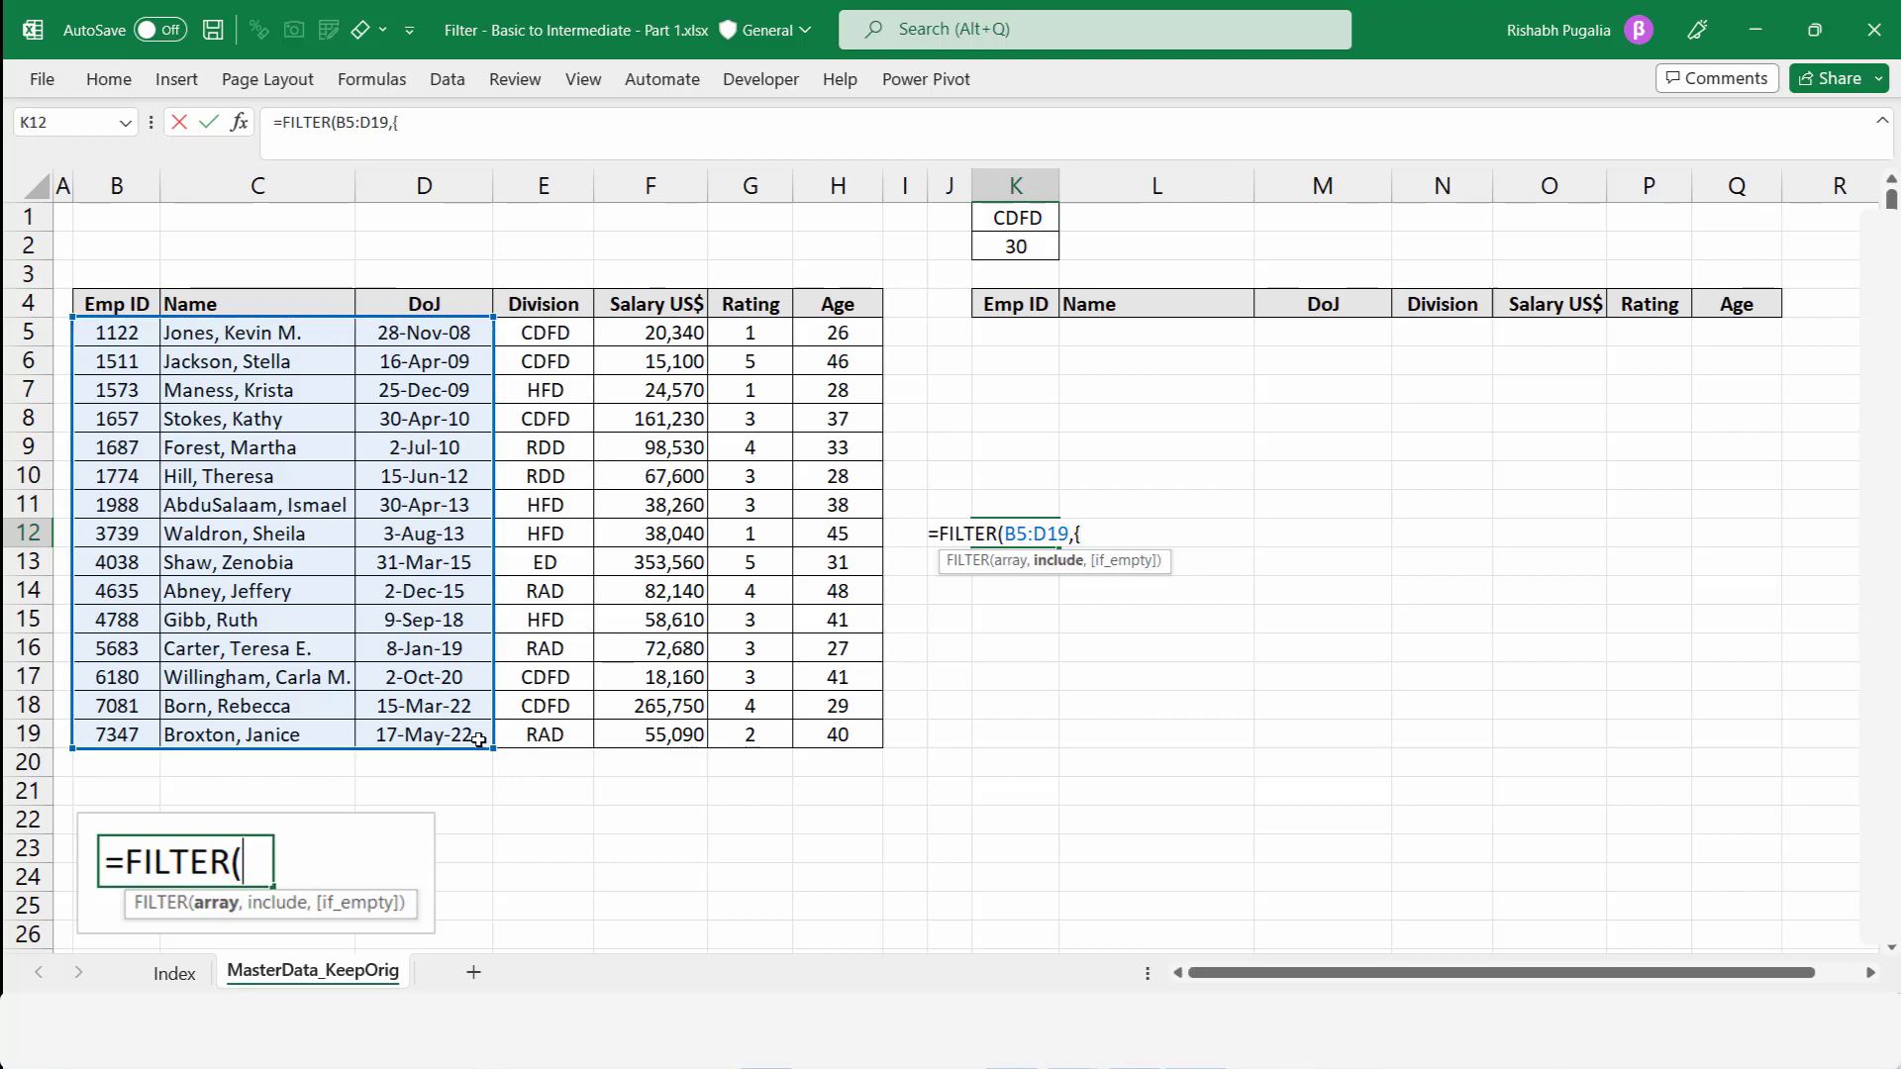
type("{1,0,1")
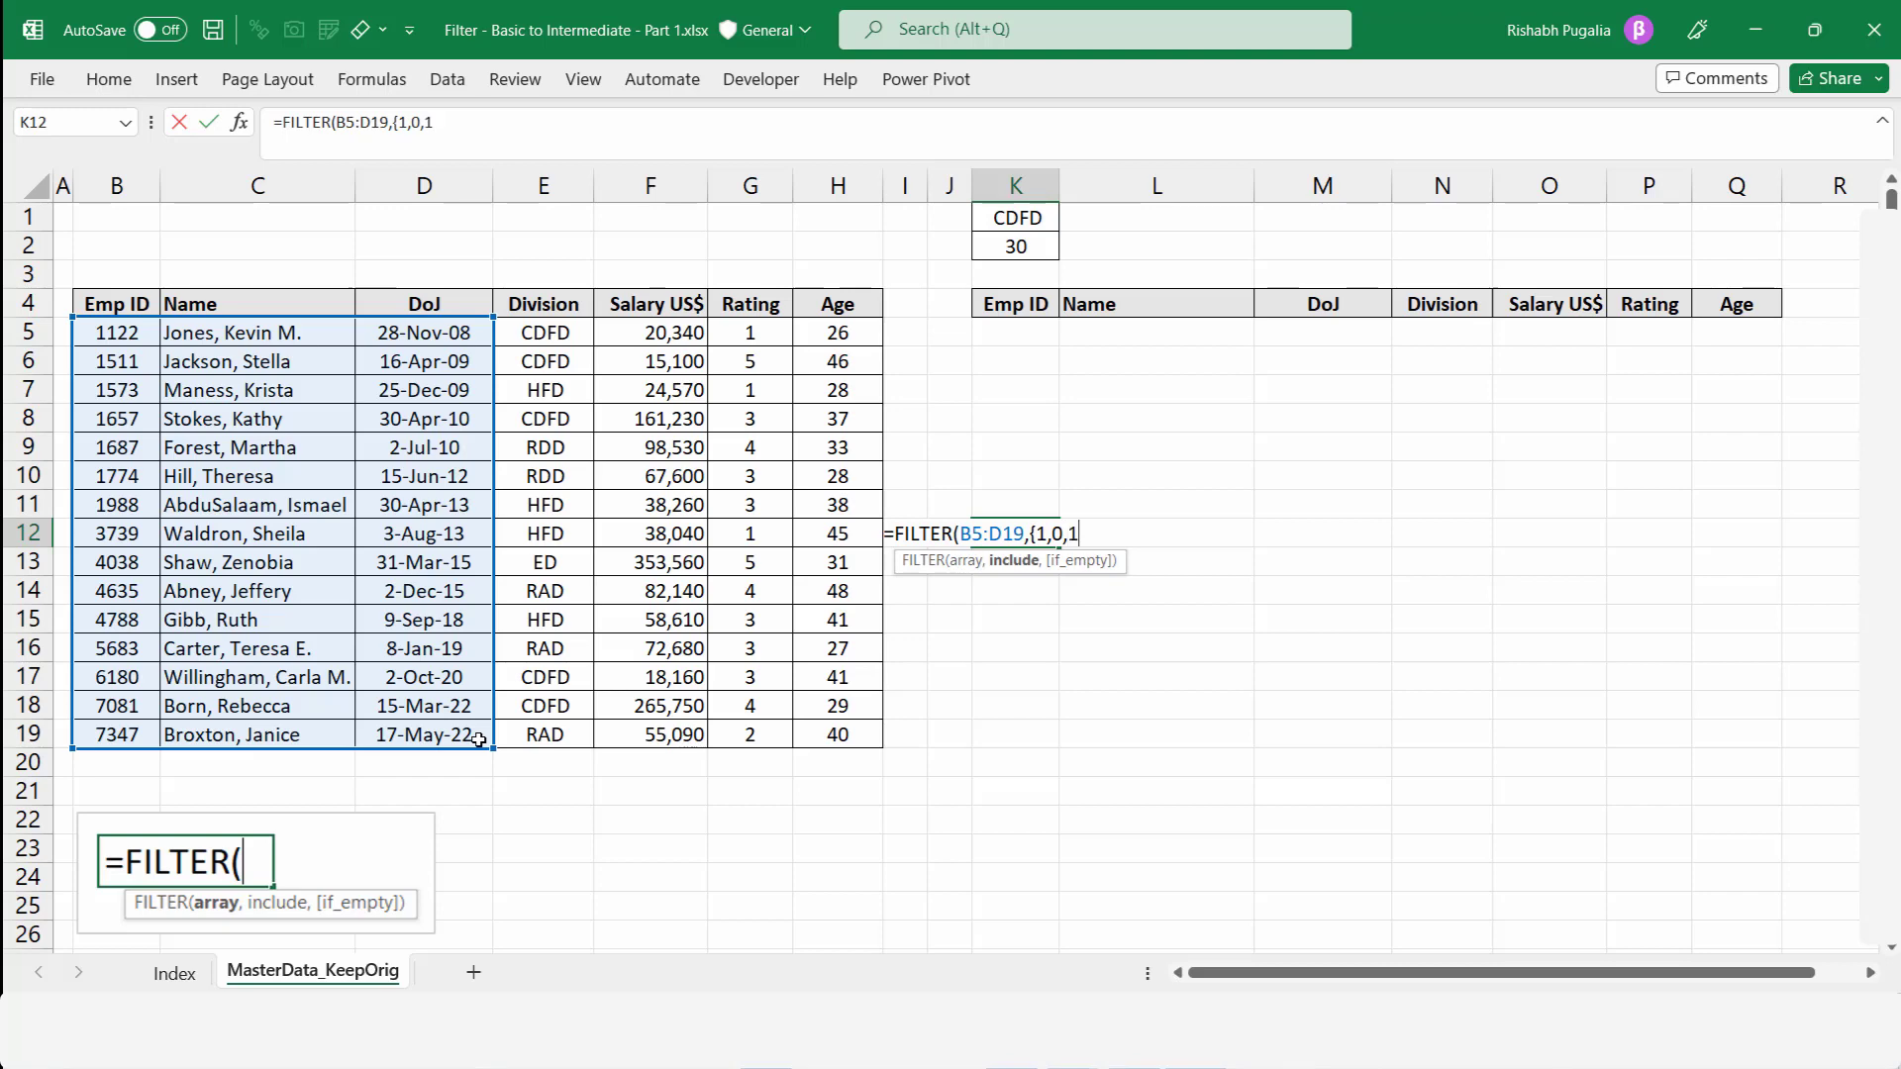
type("})")
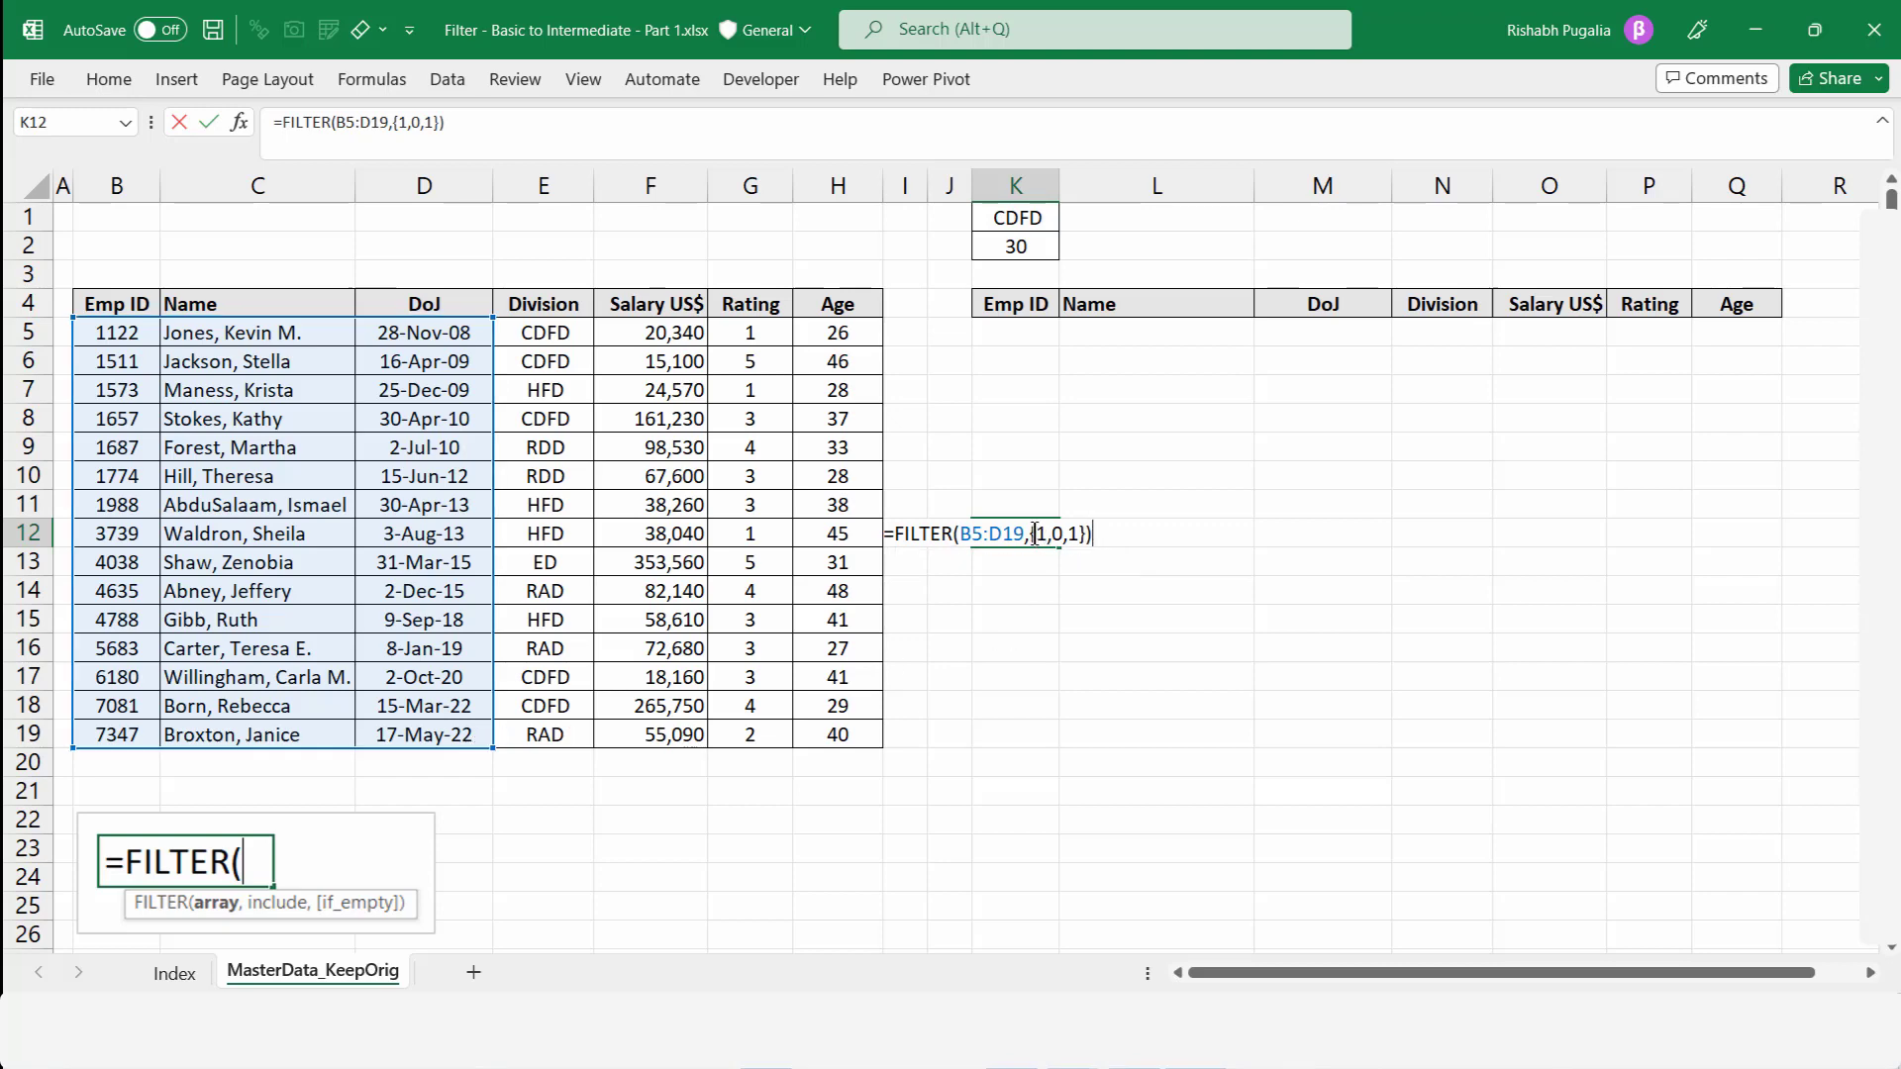
left_click_drag(1033, 535, 1086, 535)
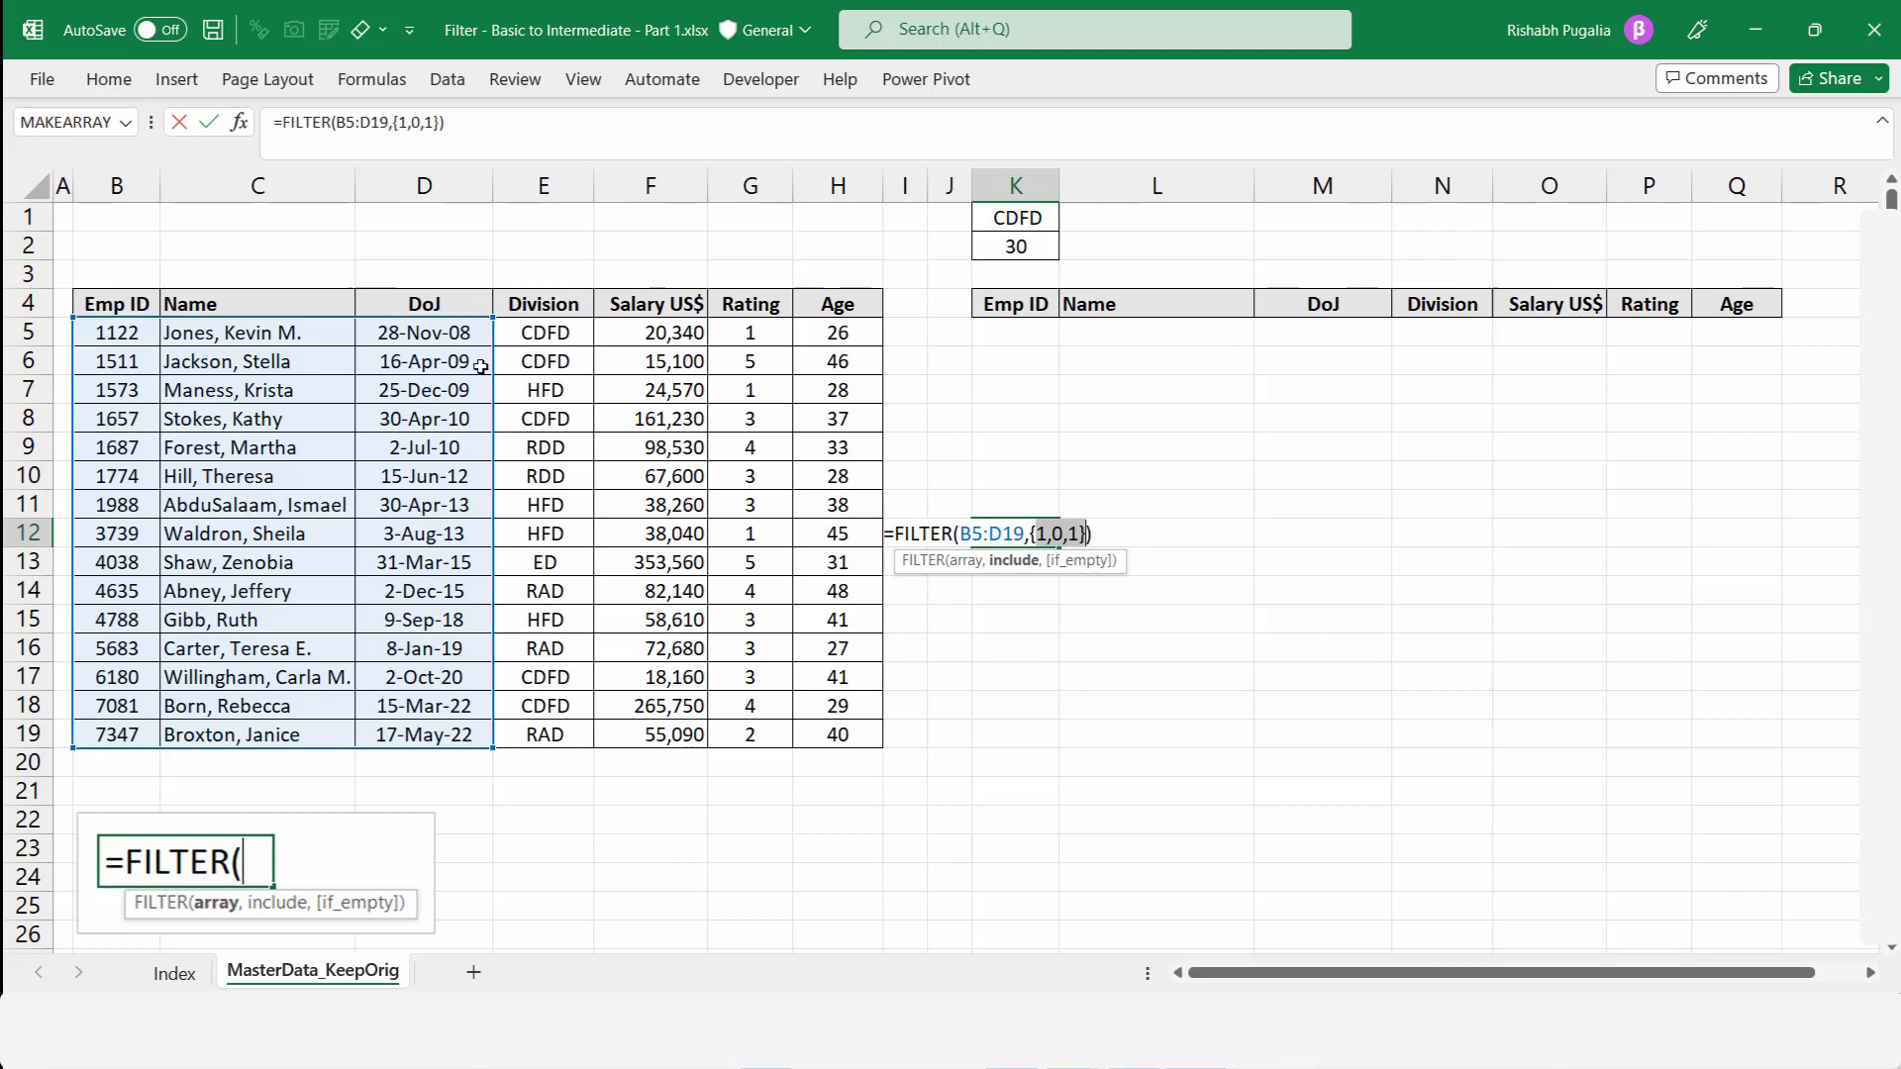
double_click(1056, 534)
key("Return")
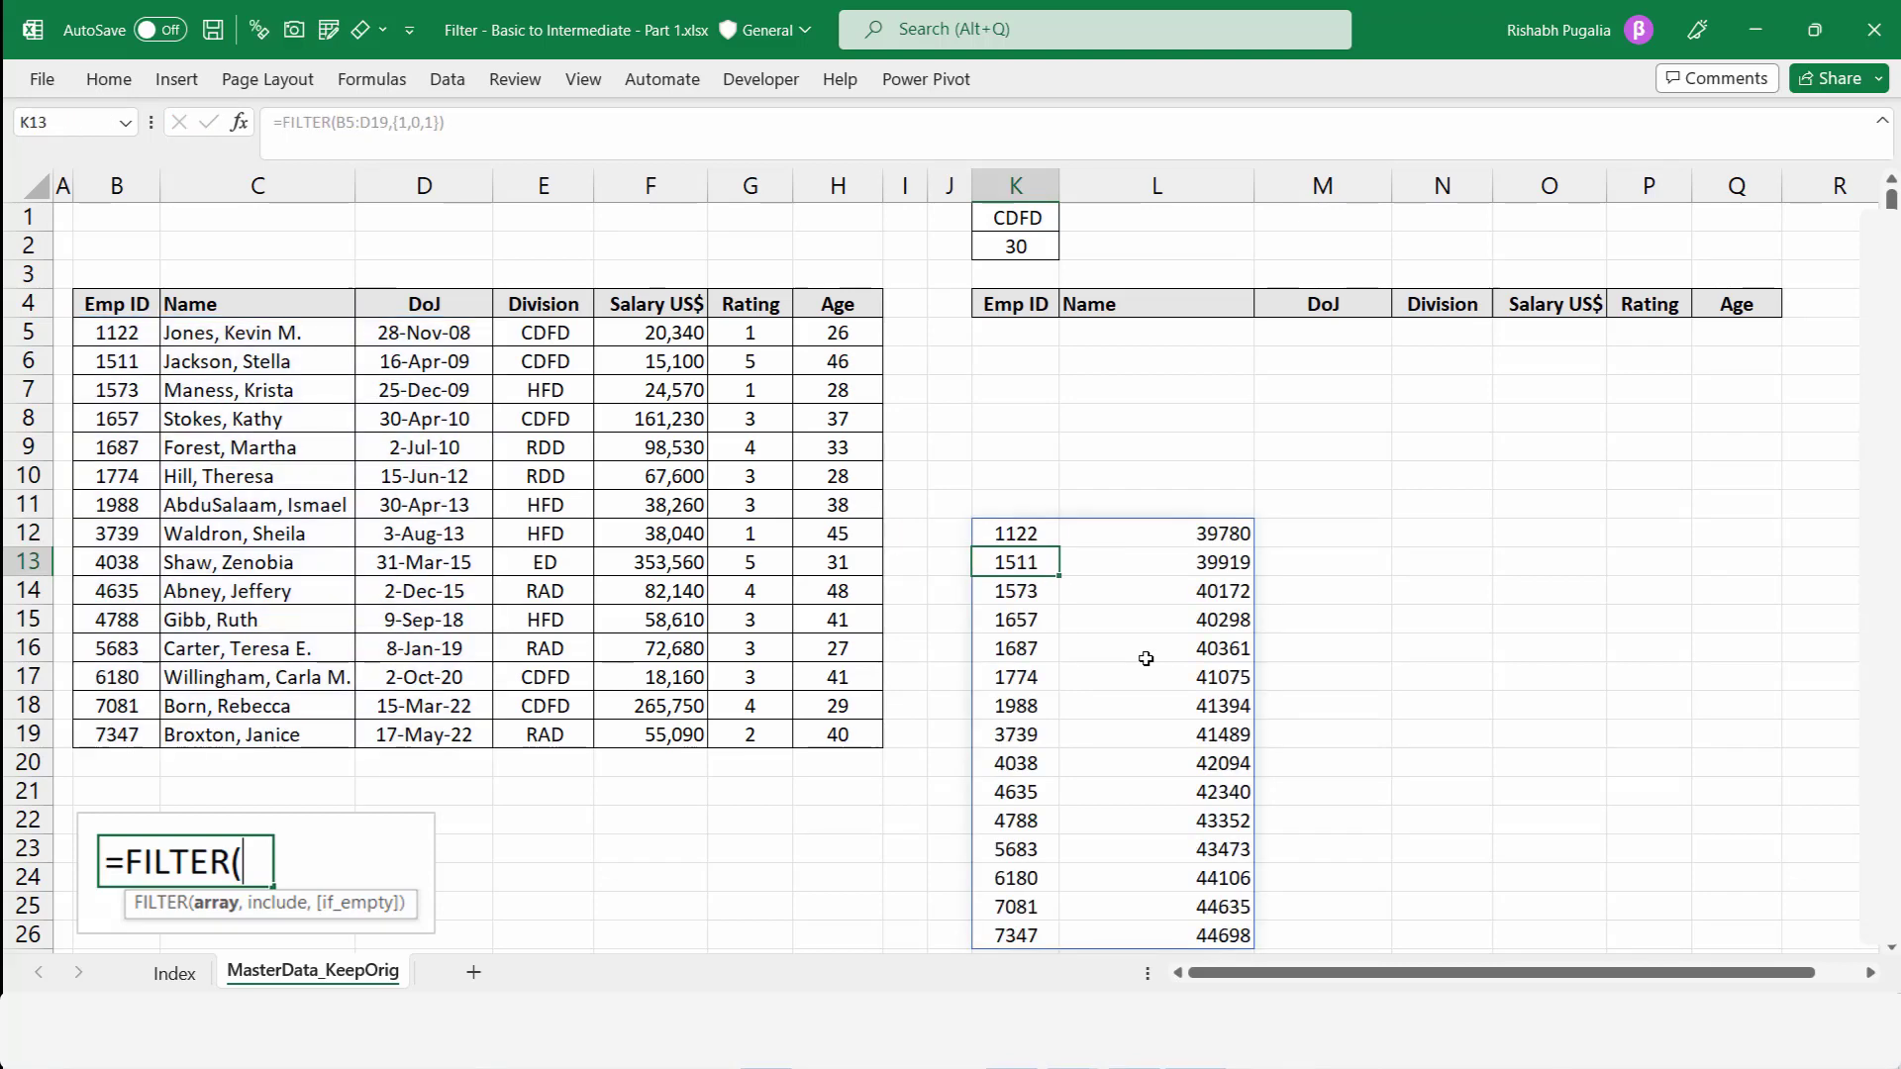
- Compare the source Emp ID and DoJ columns with K12's output, and delete the spilled formula
left_click_drag(123, 330, 137, 693)
left_click_drag(430, 334, 426, 737)
left_click(1014, 536)
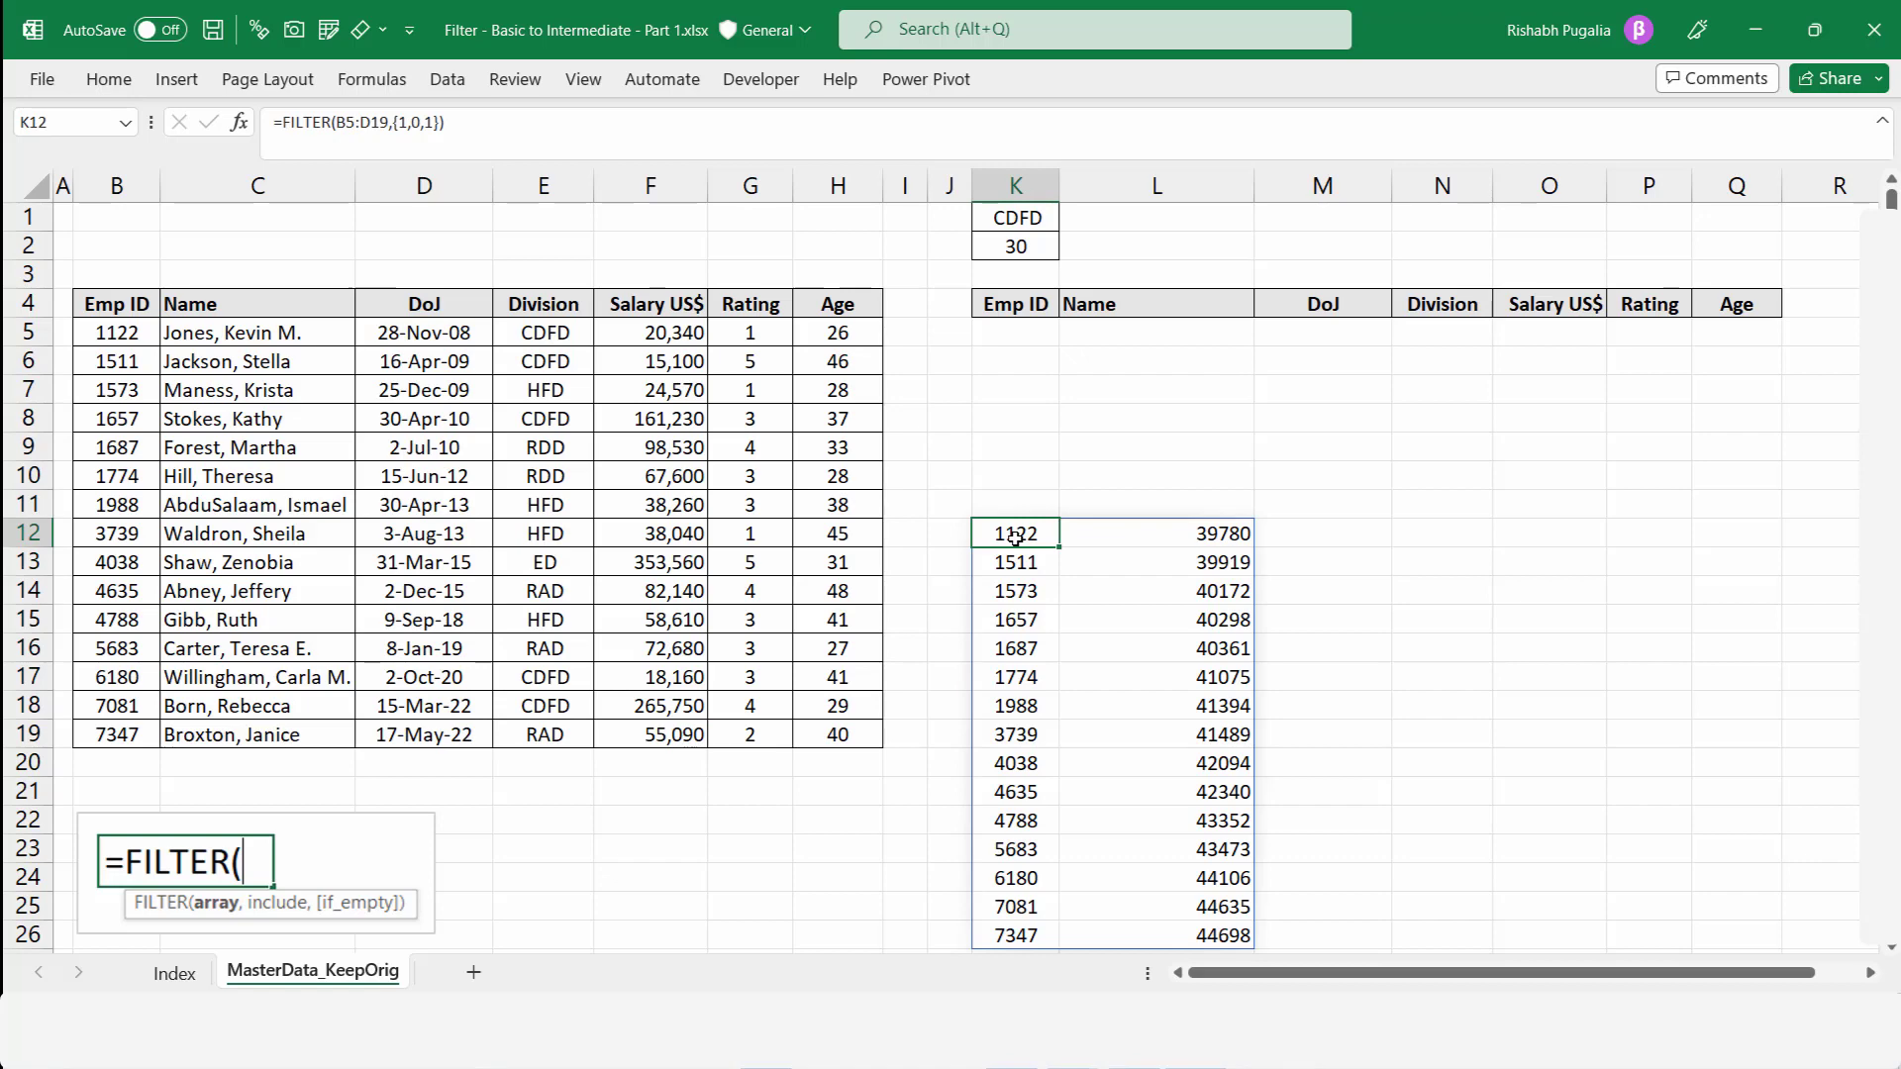
key("ctrl+a")
key("Delete")
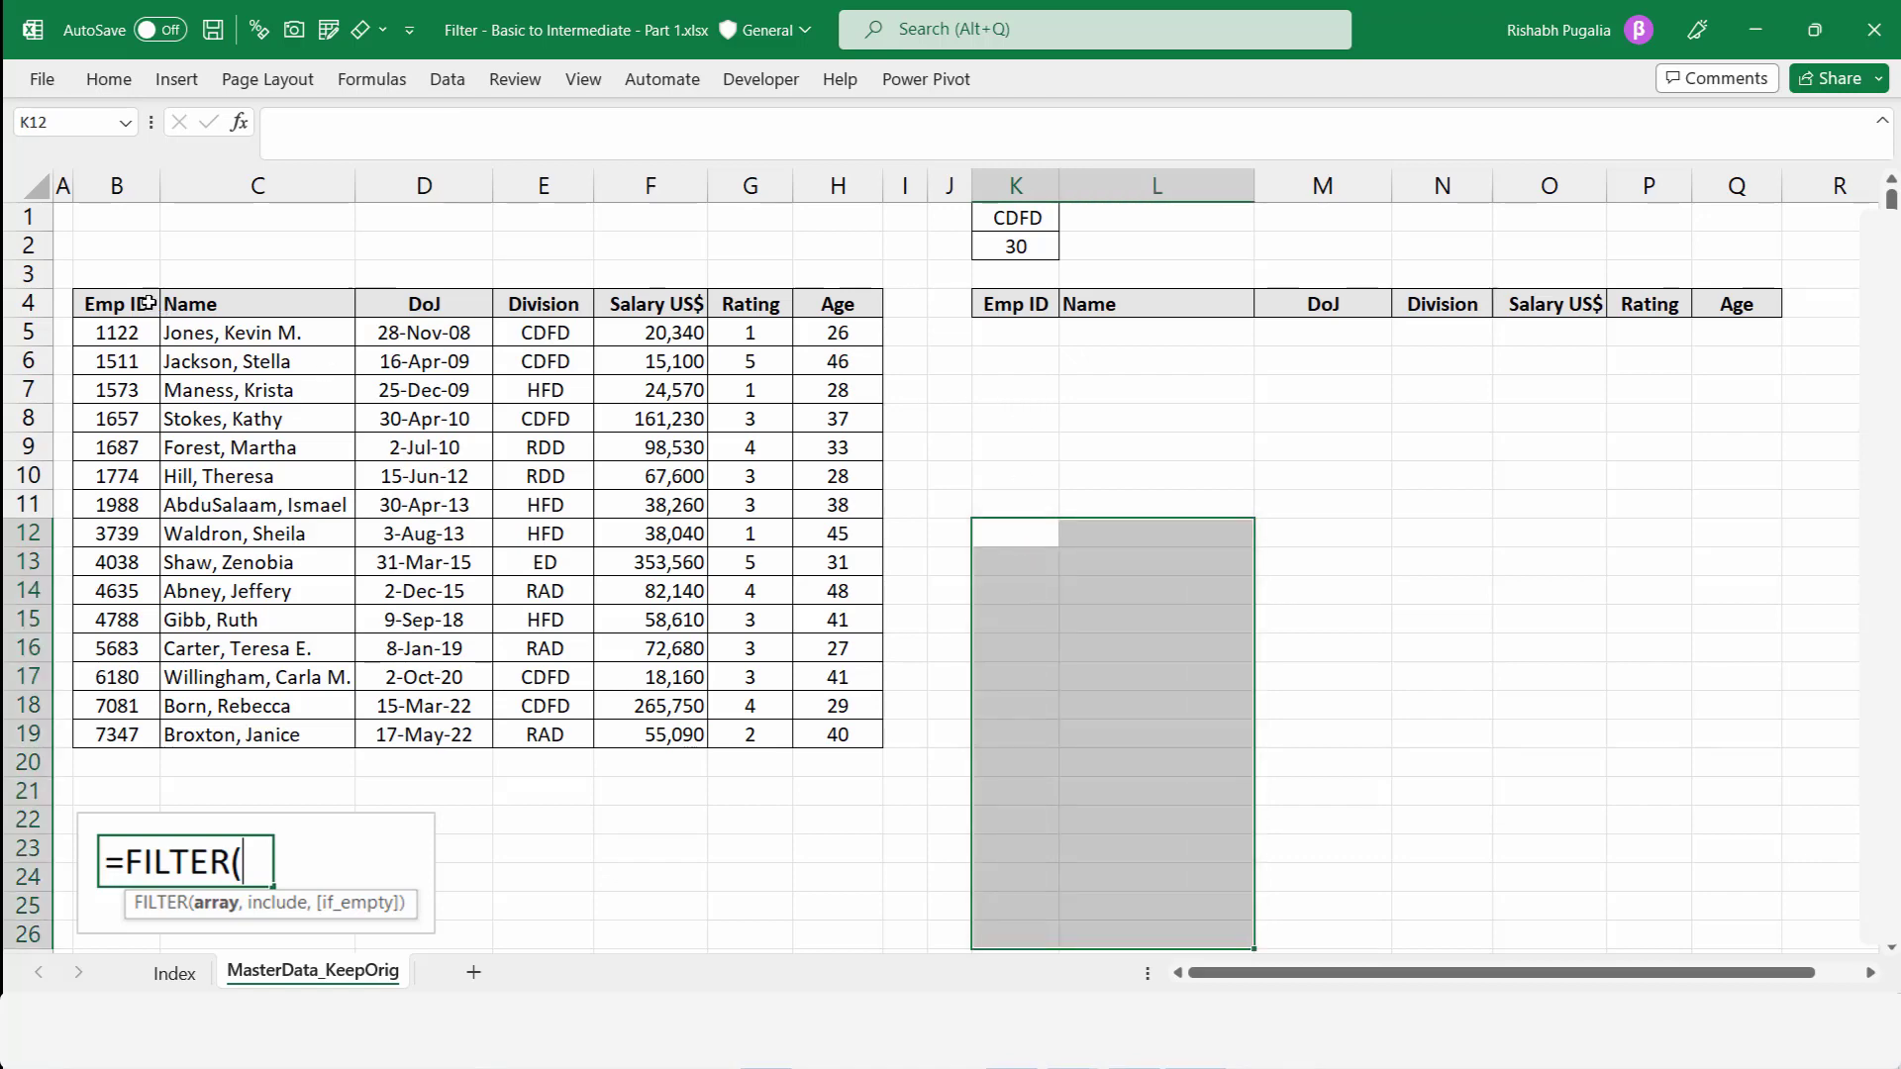
- Enter =FILTER(B5:H19,E5:E19=K1) in K5 to return every column for the records matching the division in K1
left_click_drag(149, 303, 137, 705)
left_click_drag(424, 303, 562, 738)
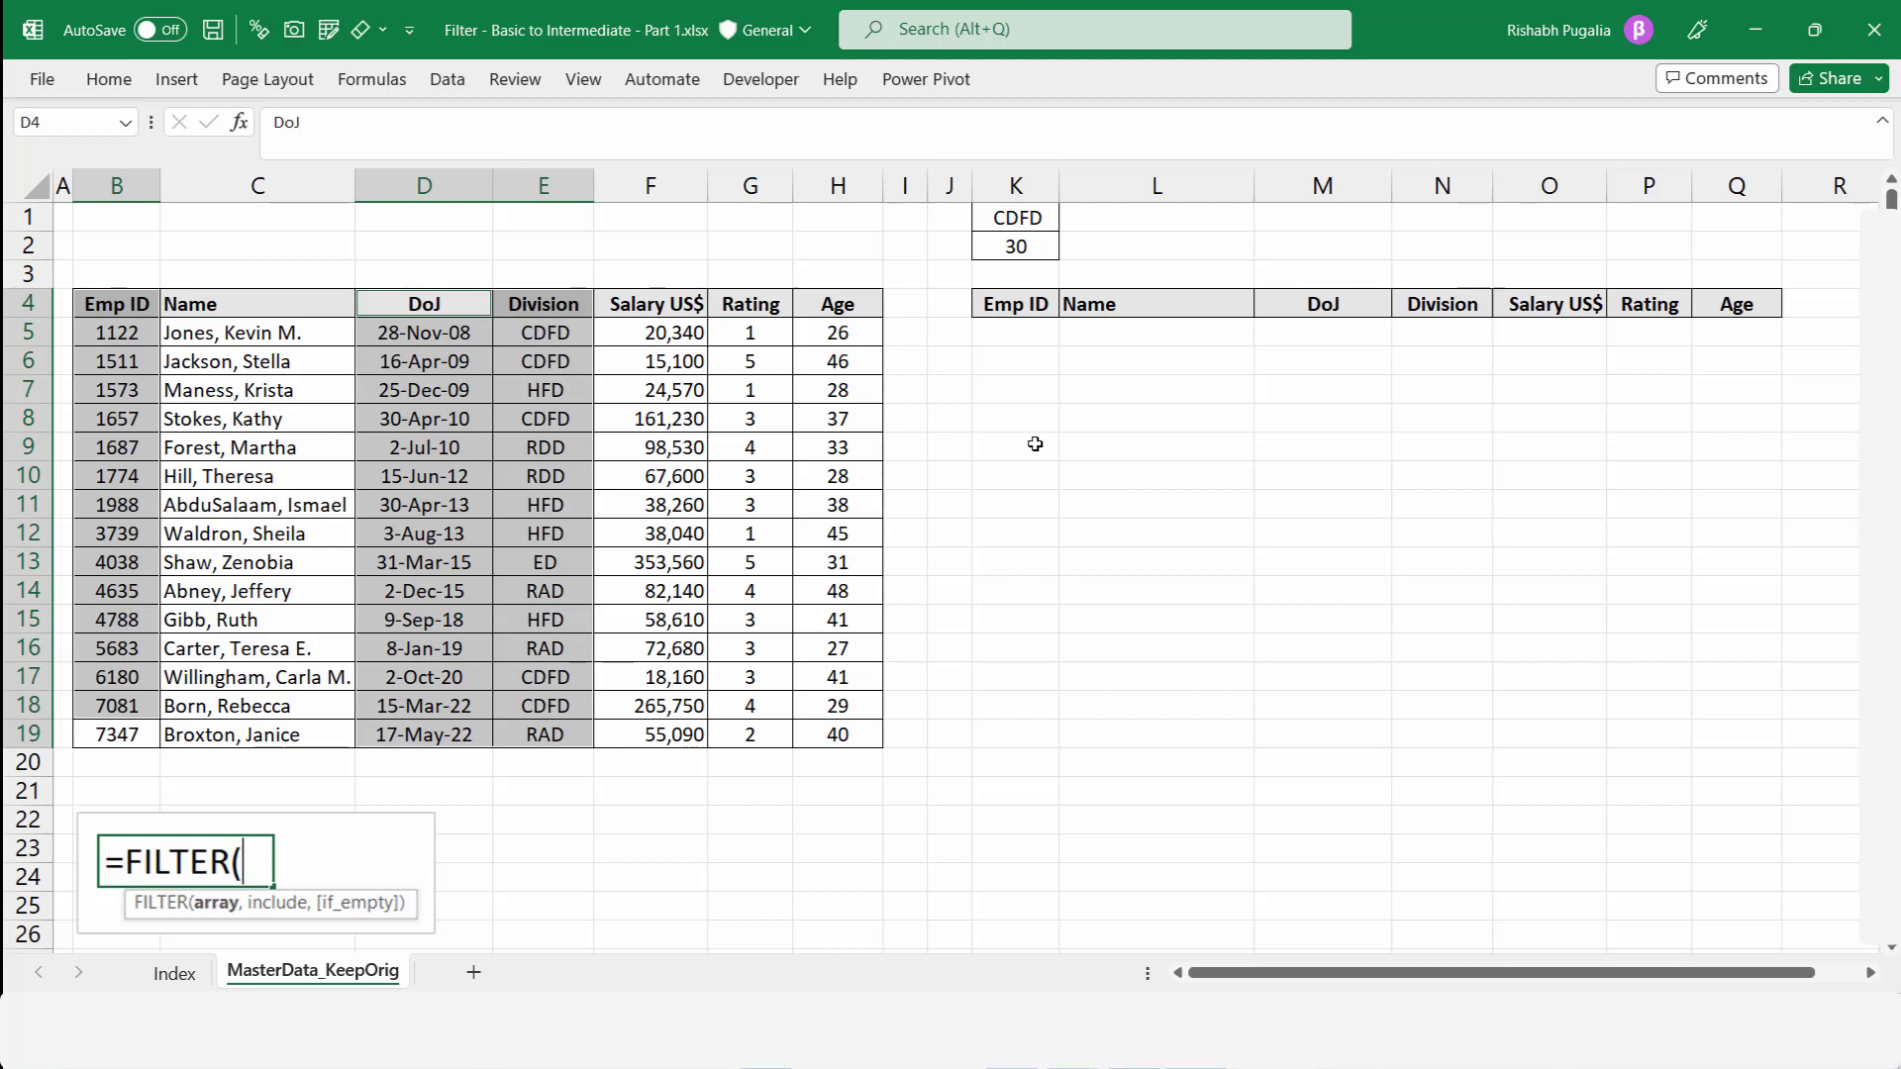
left_click(1025, 333)
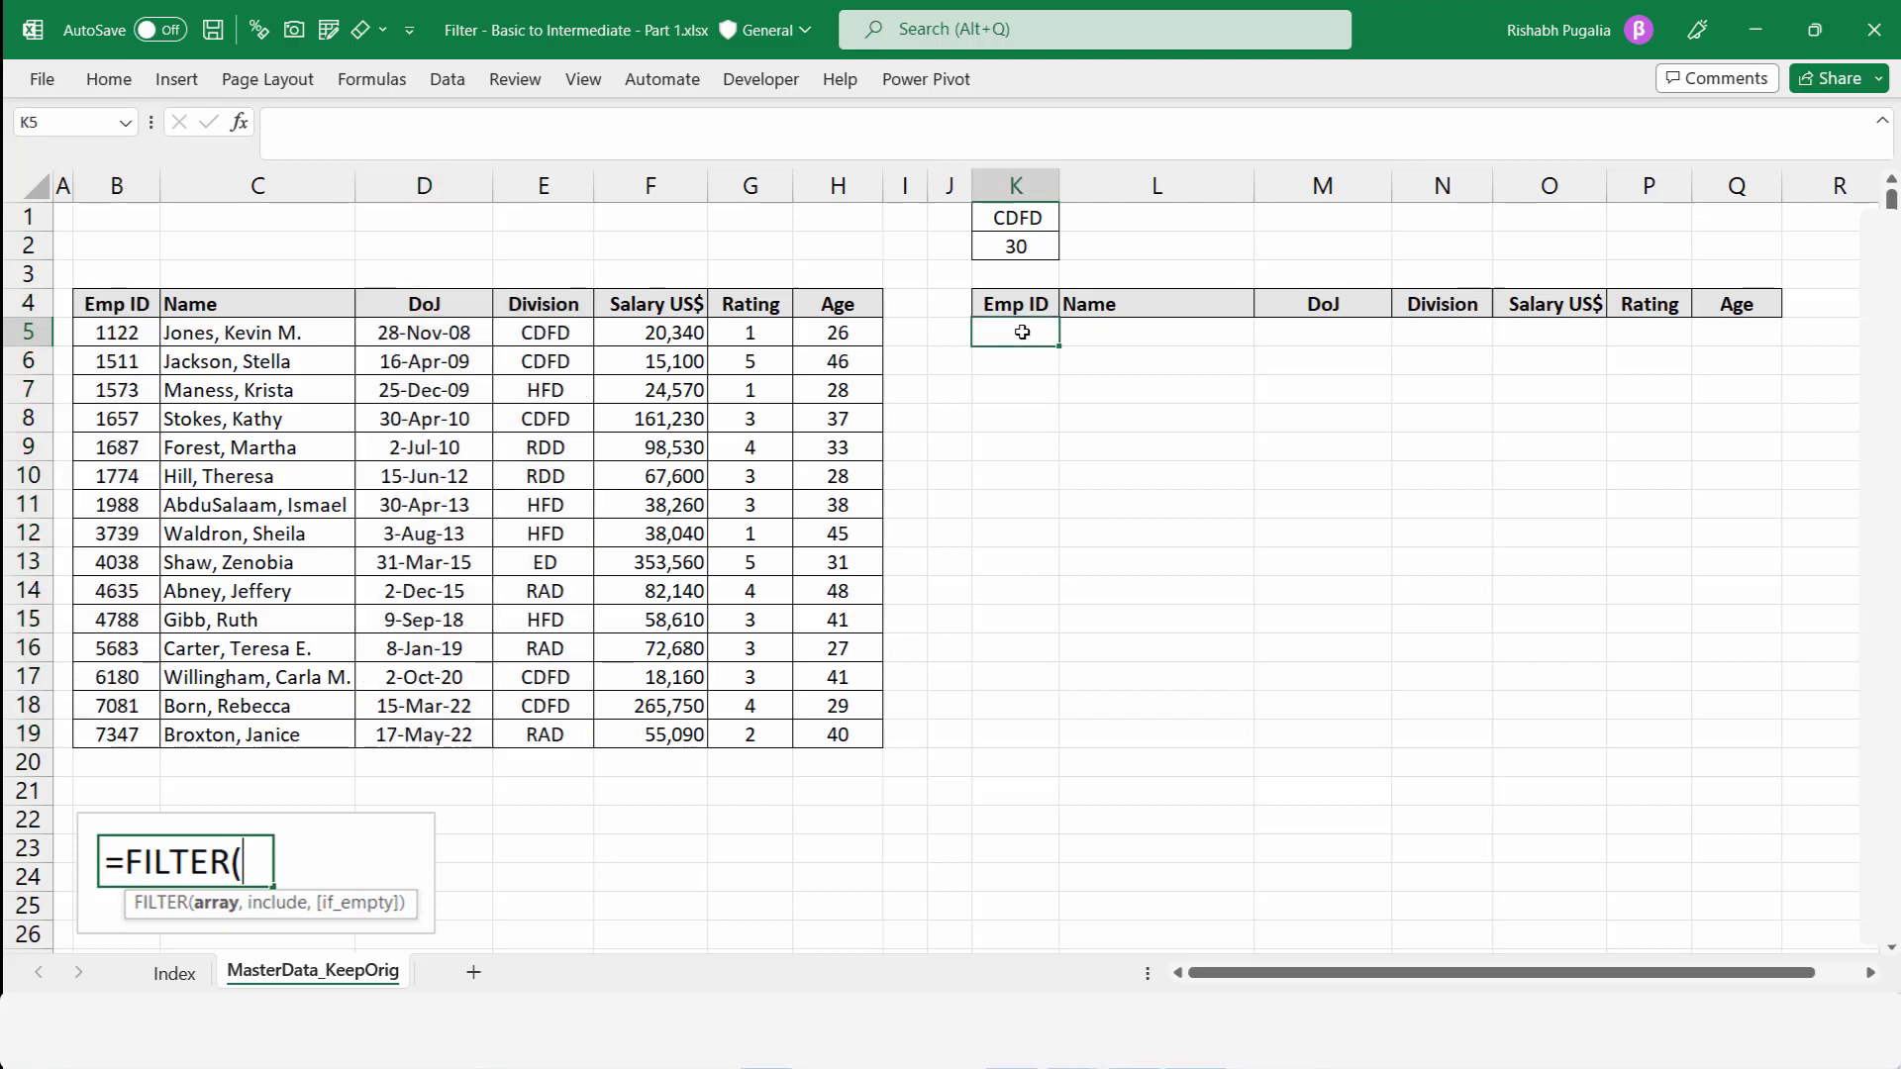
type("=filter")
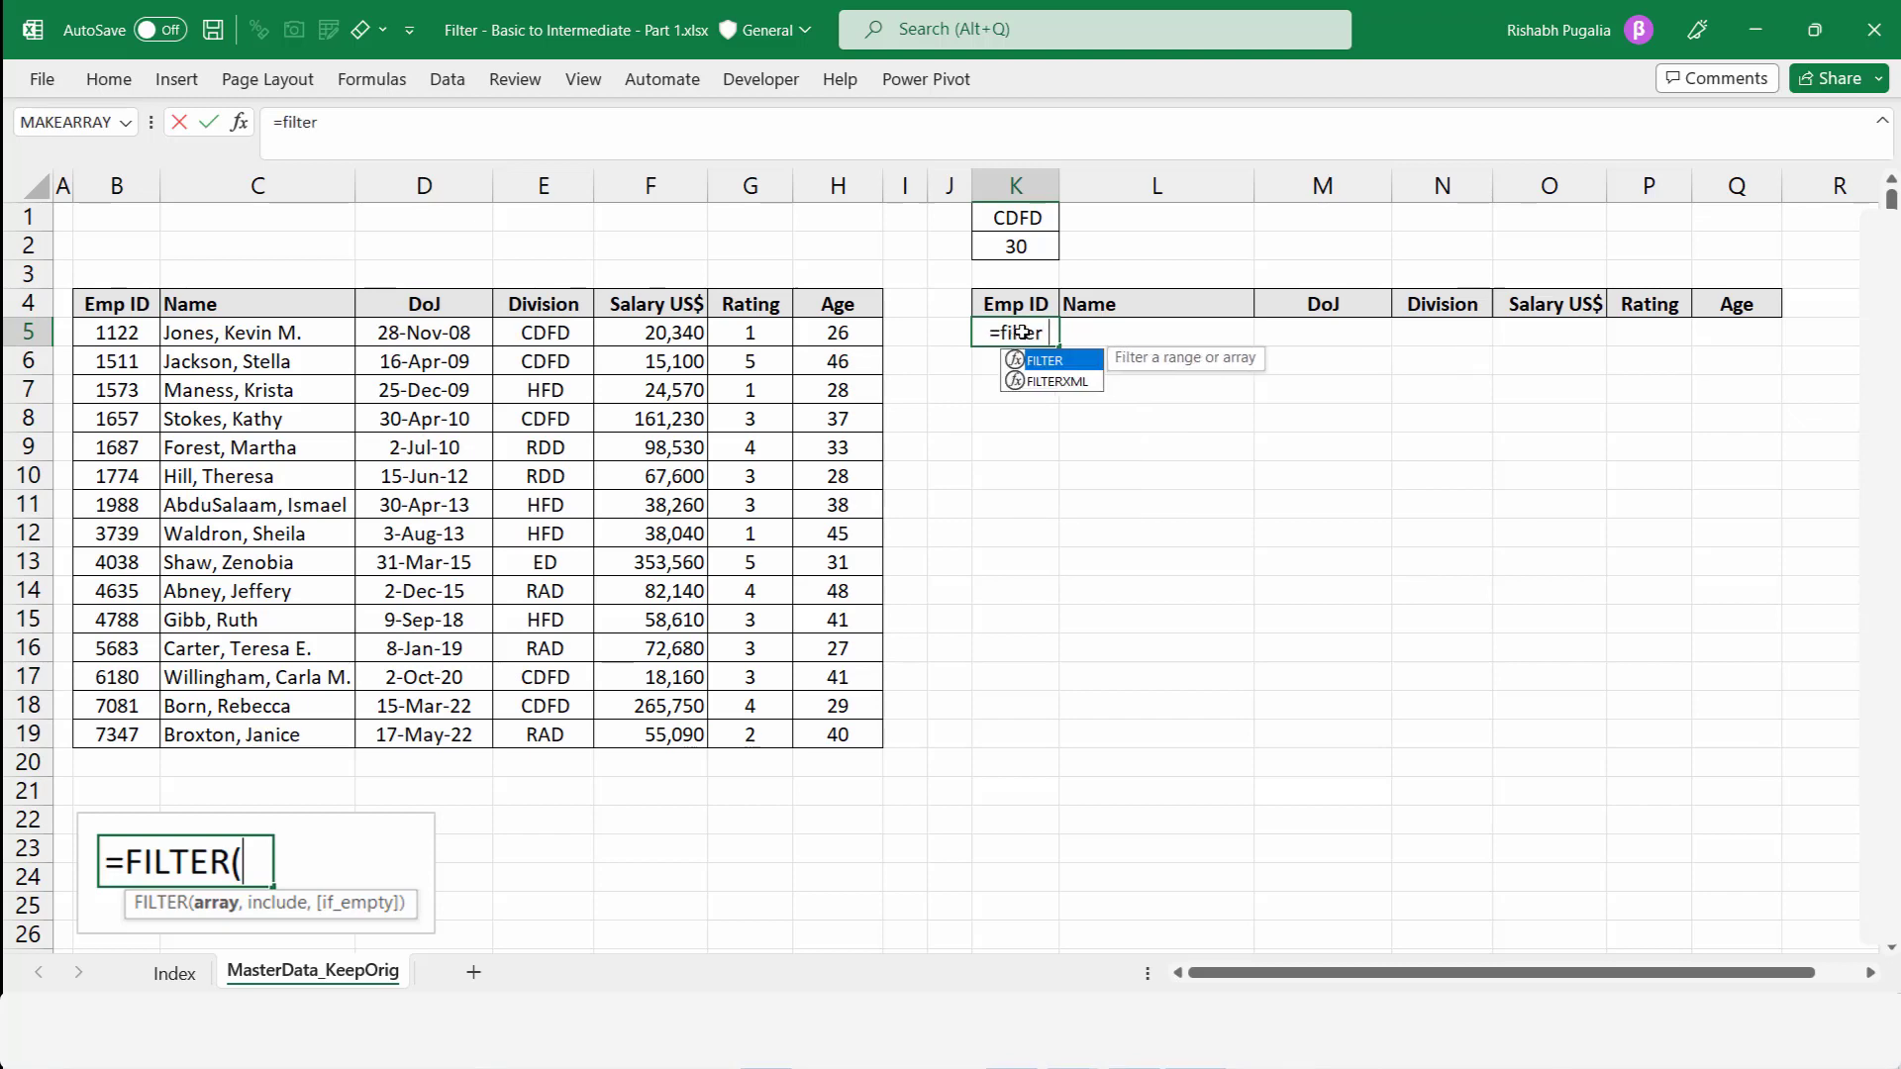
key("Tab")
left_click_drag(139, 333, 823, 738)
type(",")
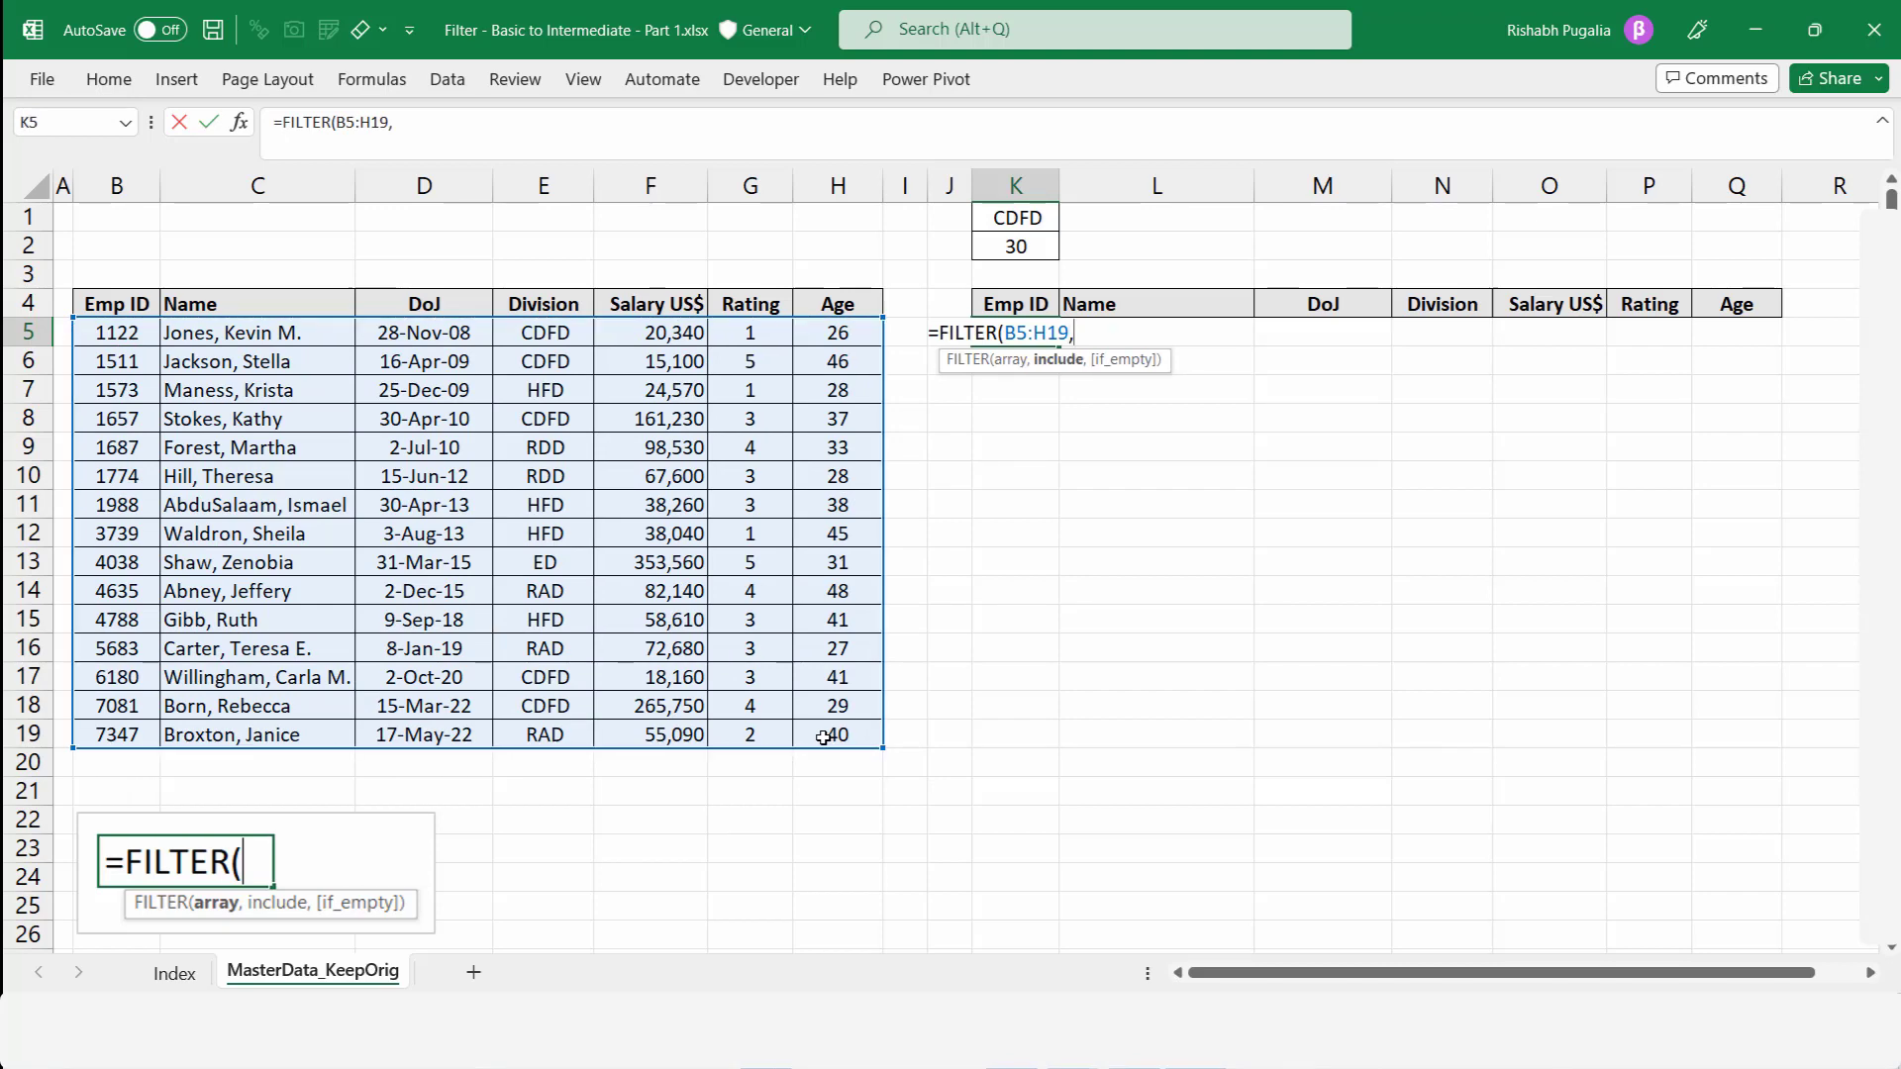
left_click_drag(549, 335, 546, 734)
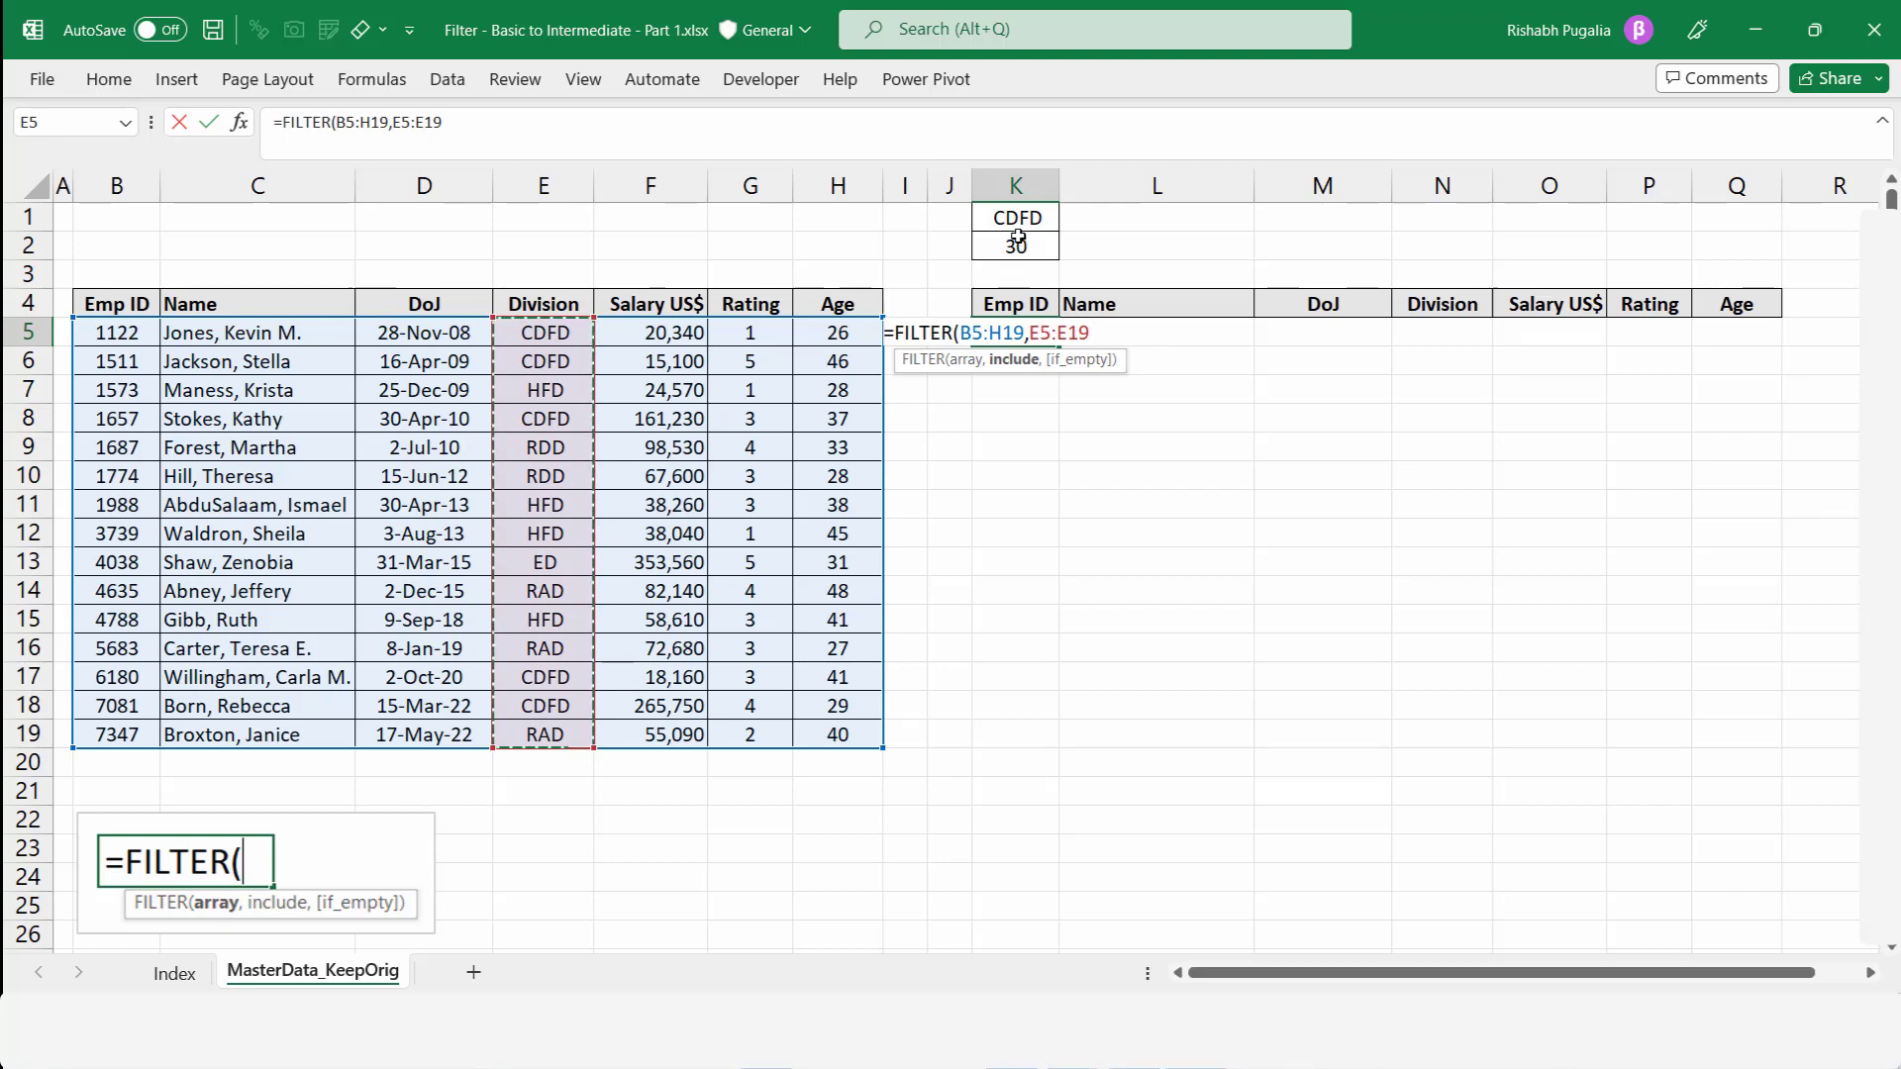
type("=")
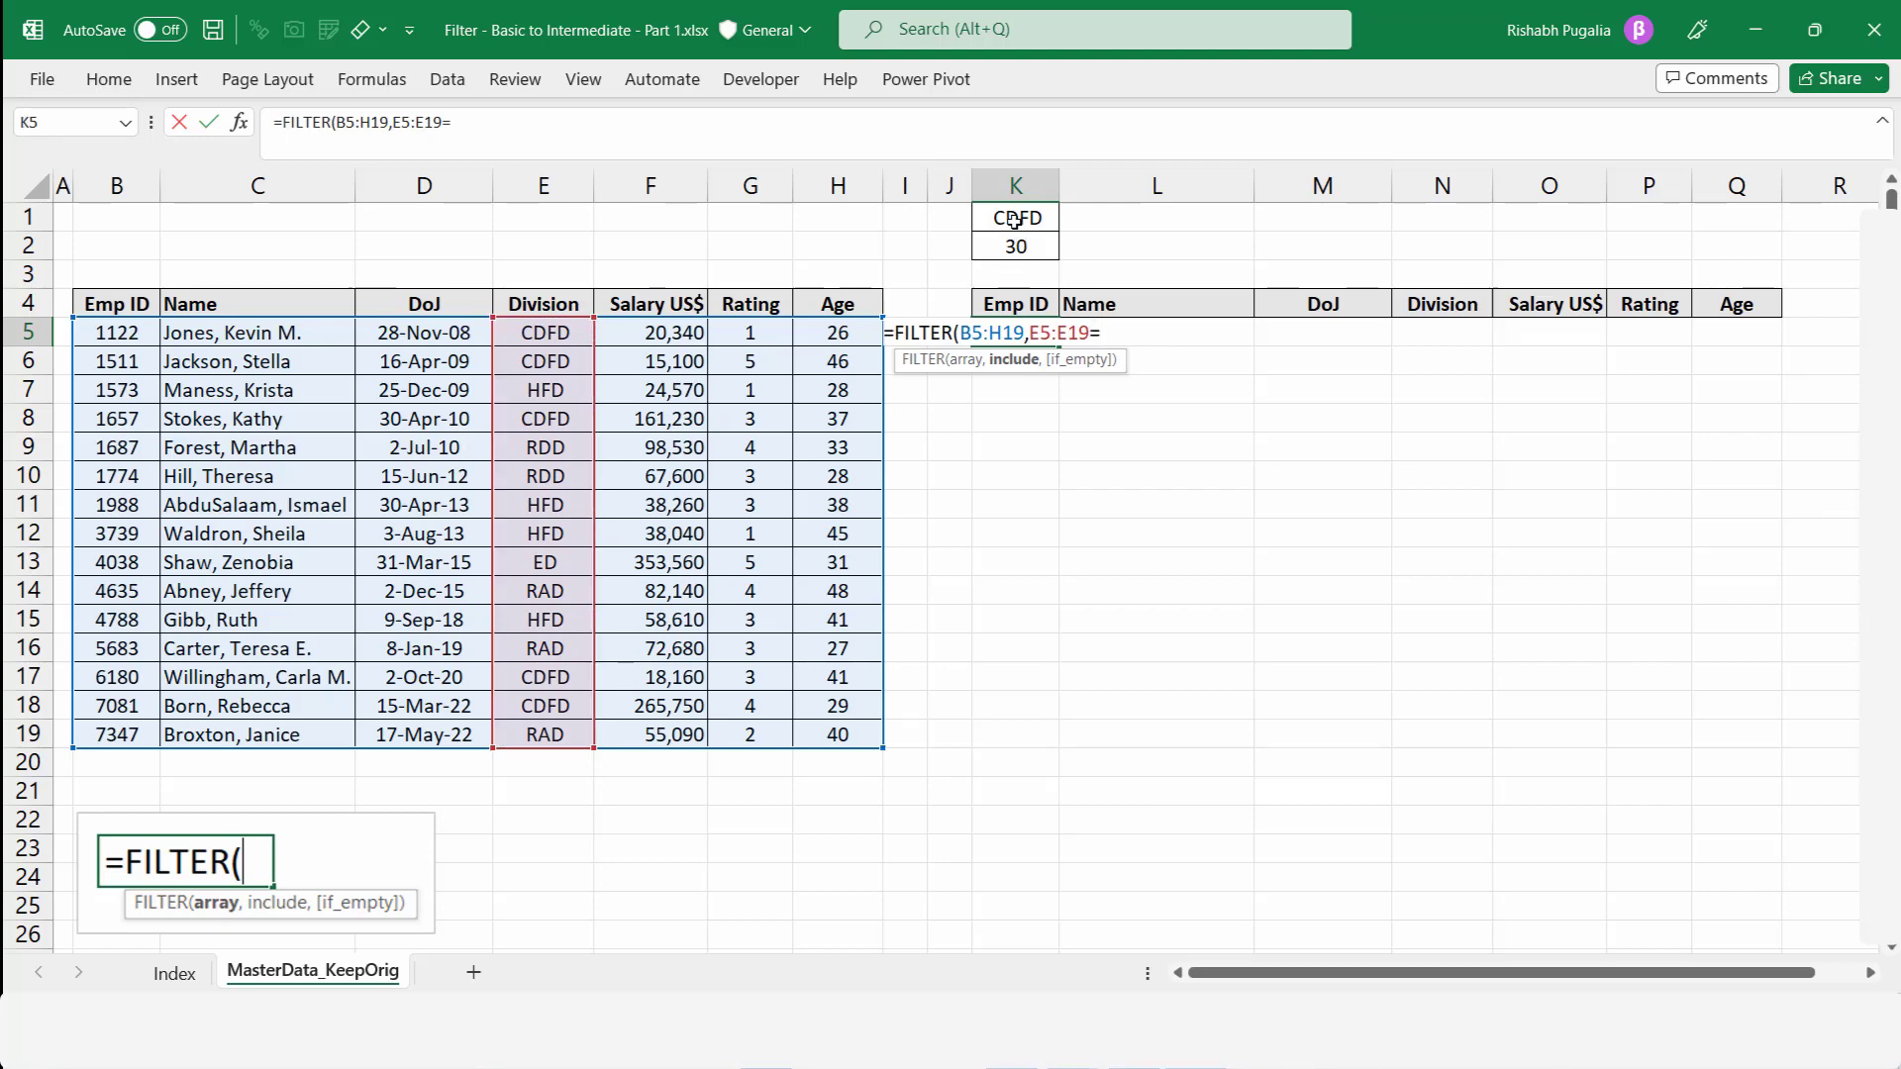
left_click(1015, 220)
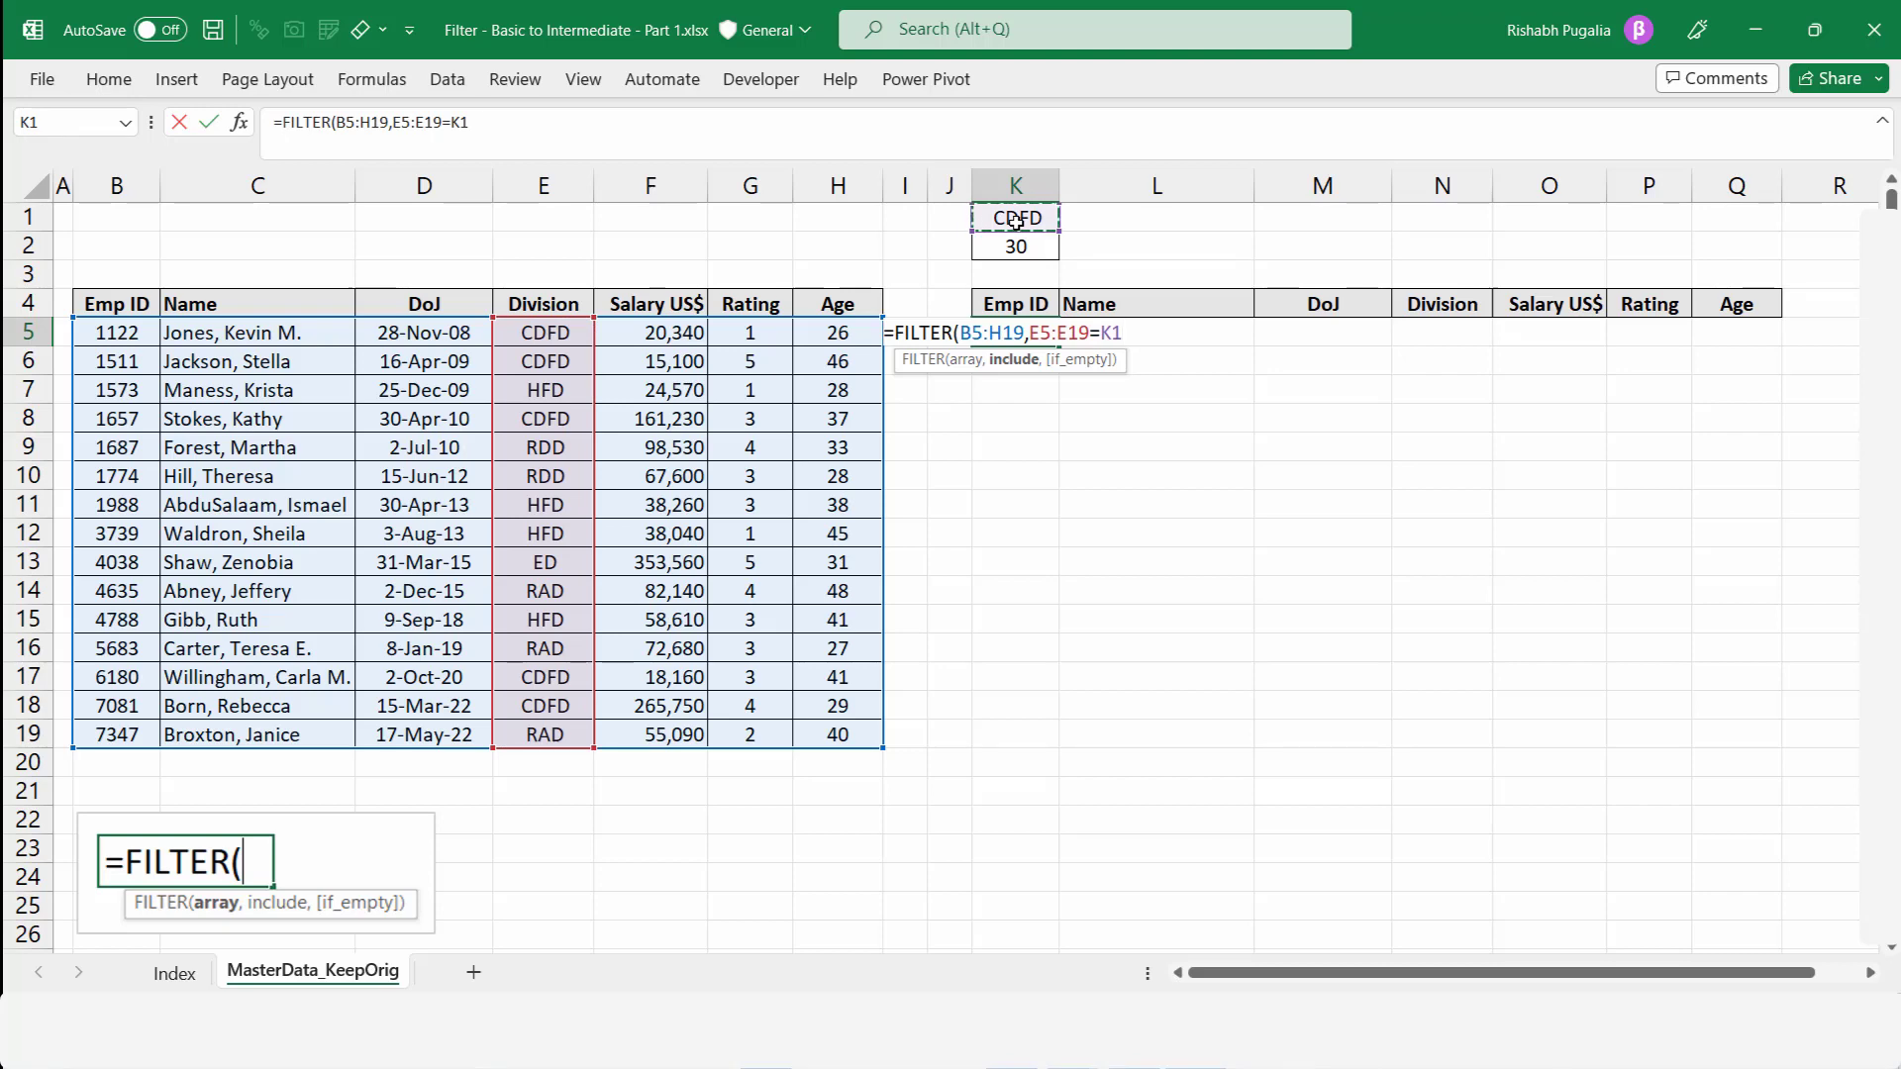
type(")")
key("Return")
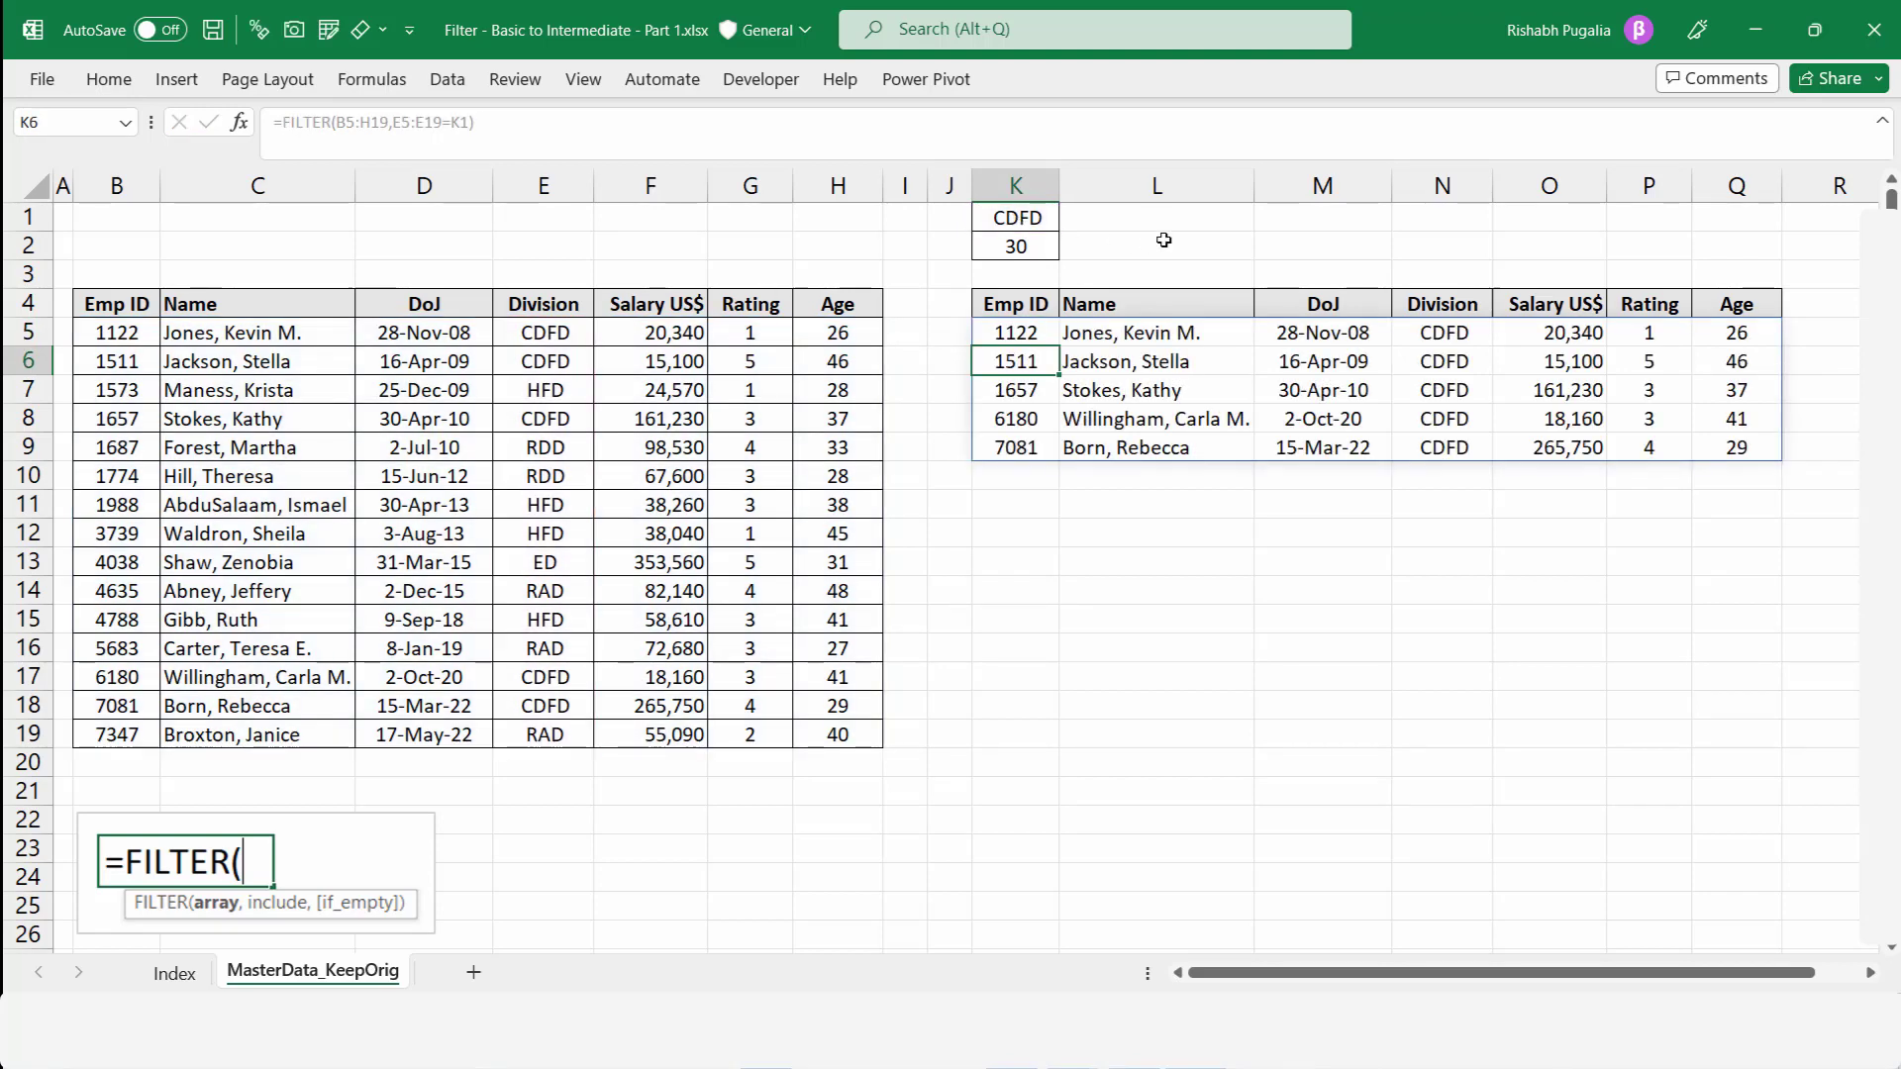
- Wrap K5's formula in a second FILTER with the include array {1,1,0,0,0,0,0} to keep only the Emp ID and Name columns
double_click(1020, 344)
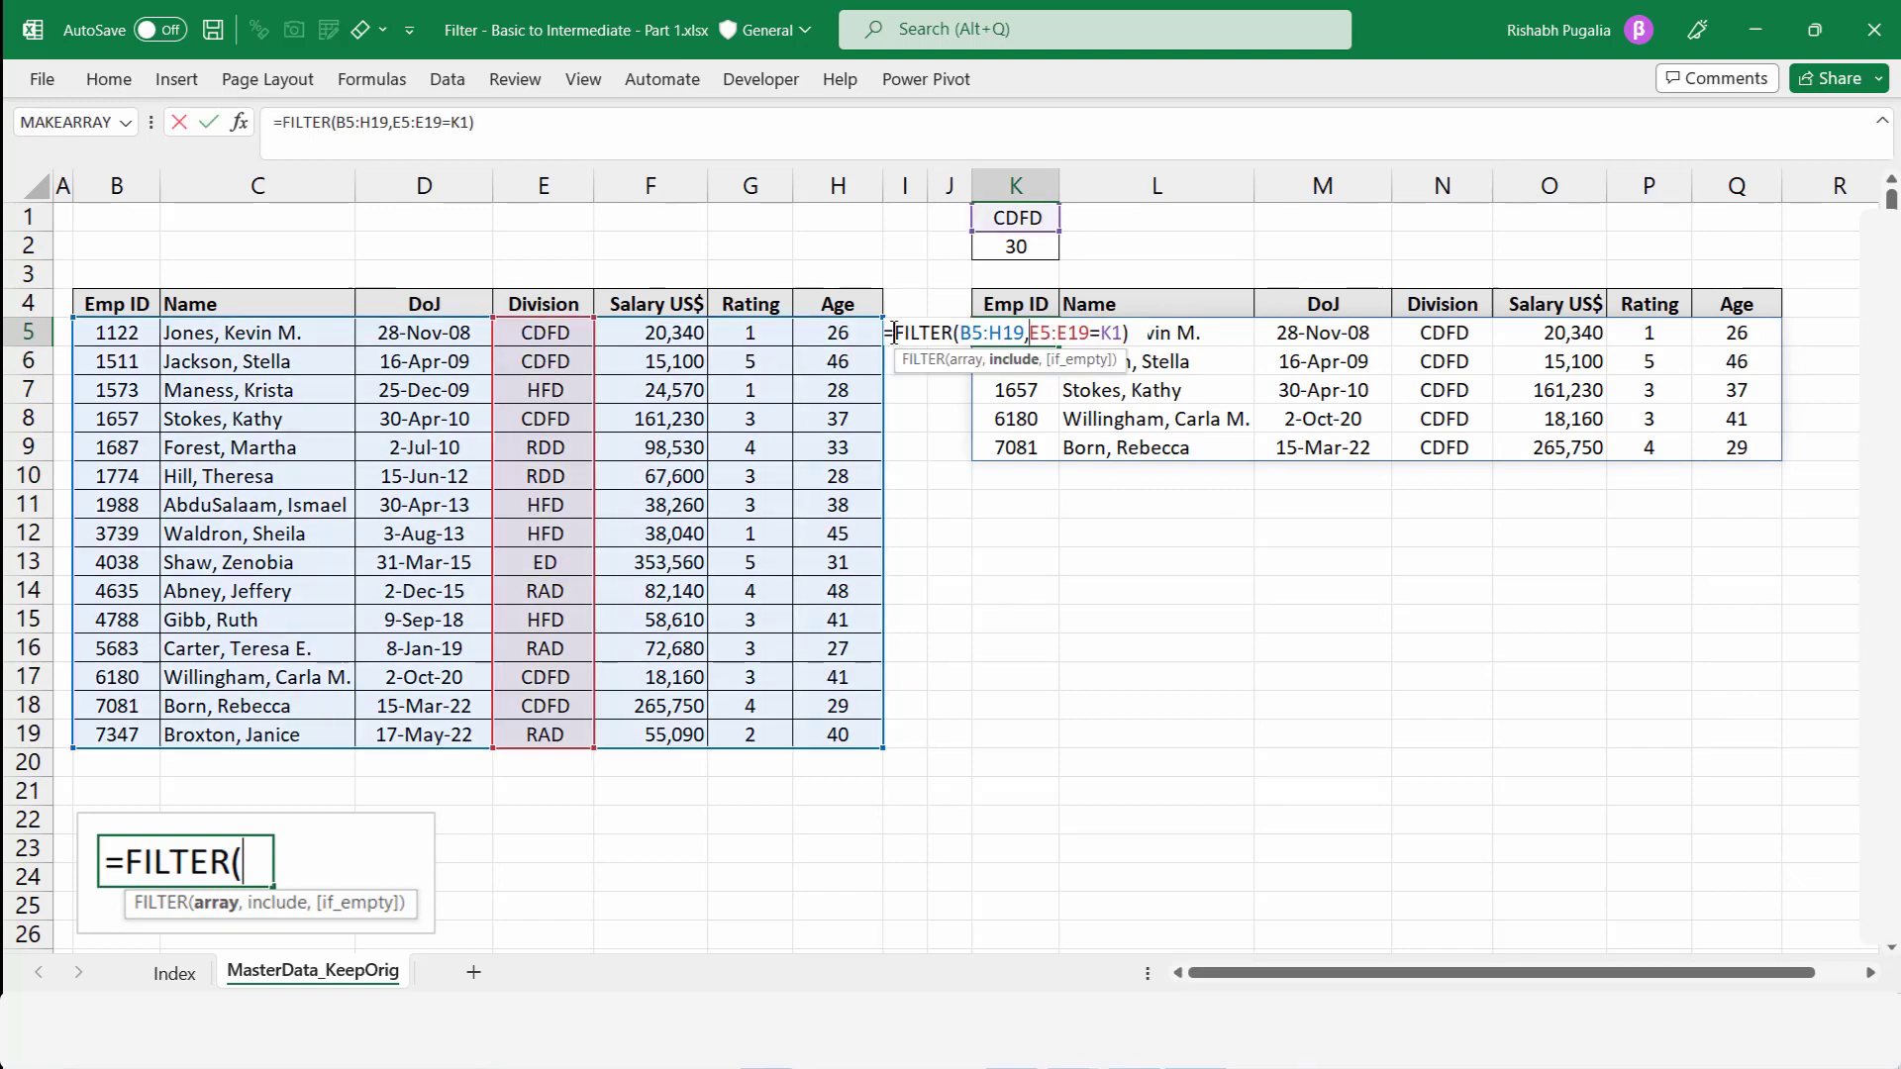
type("FILTER(")
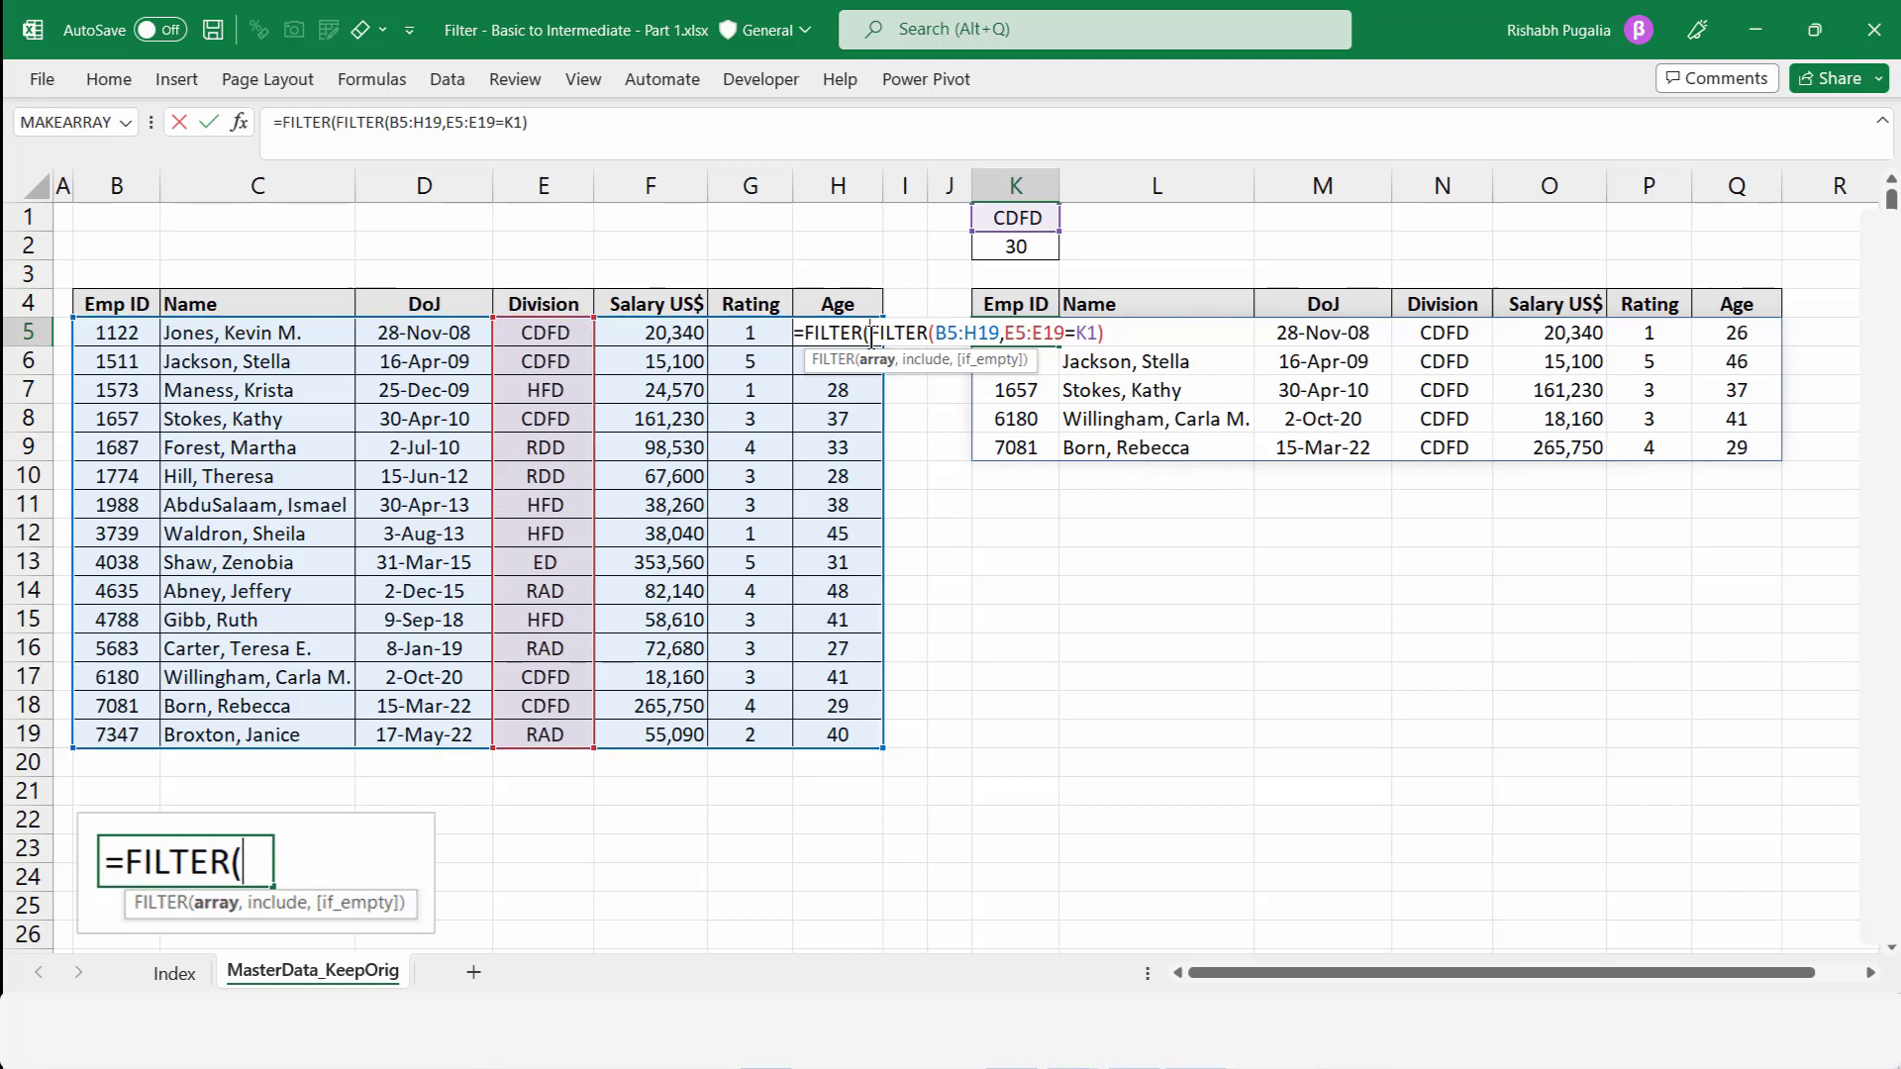
left_click_drag(870, 339, 1087, 346)
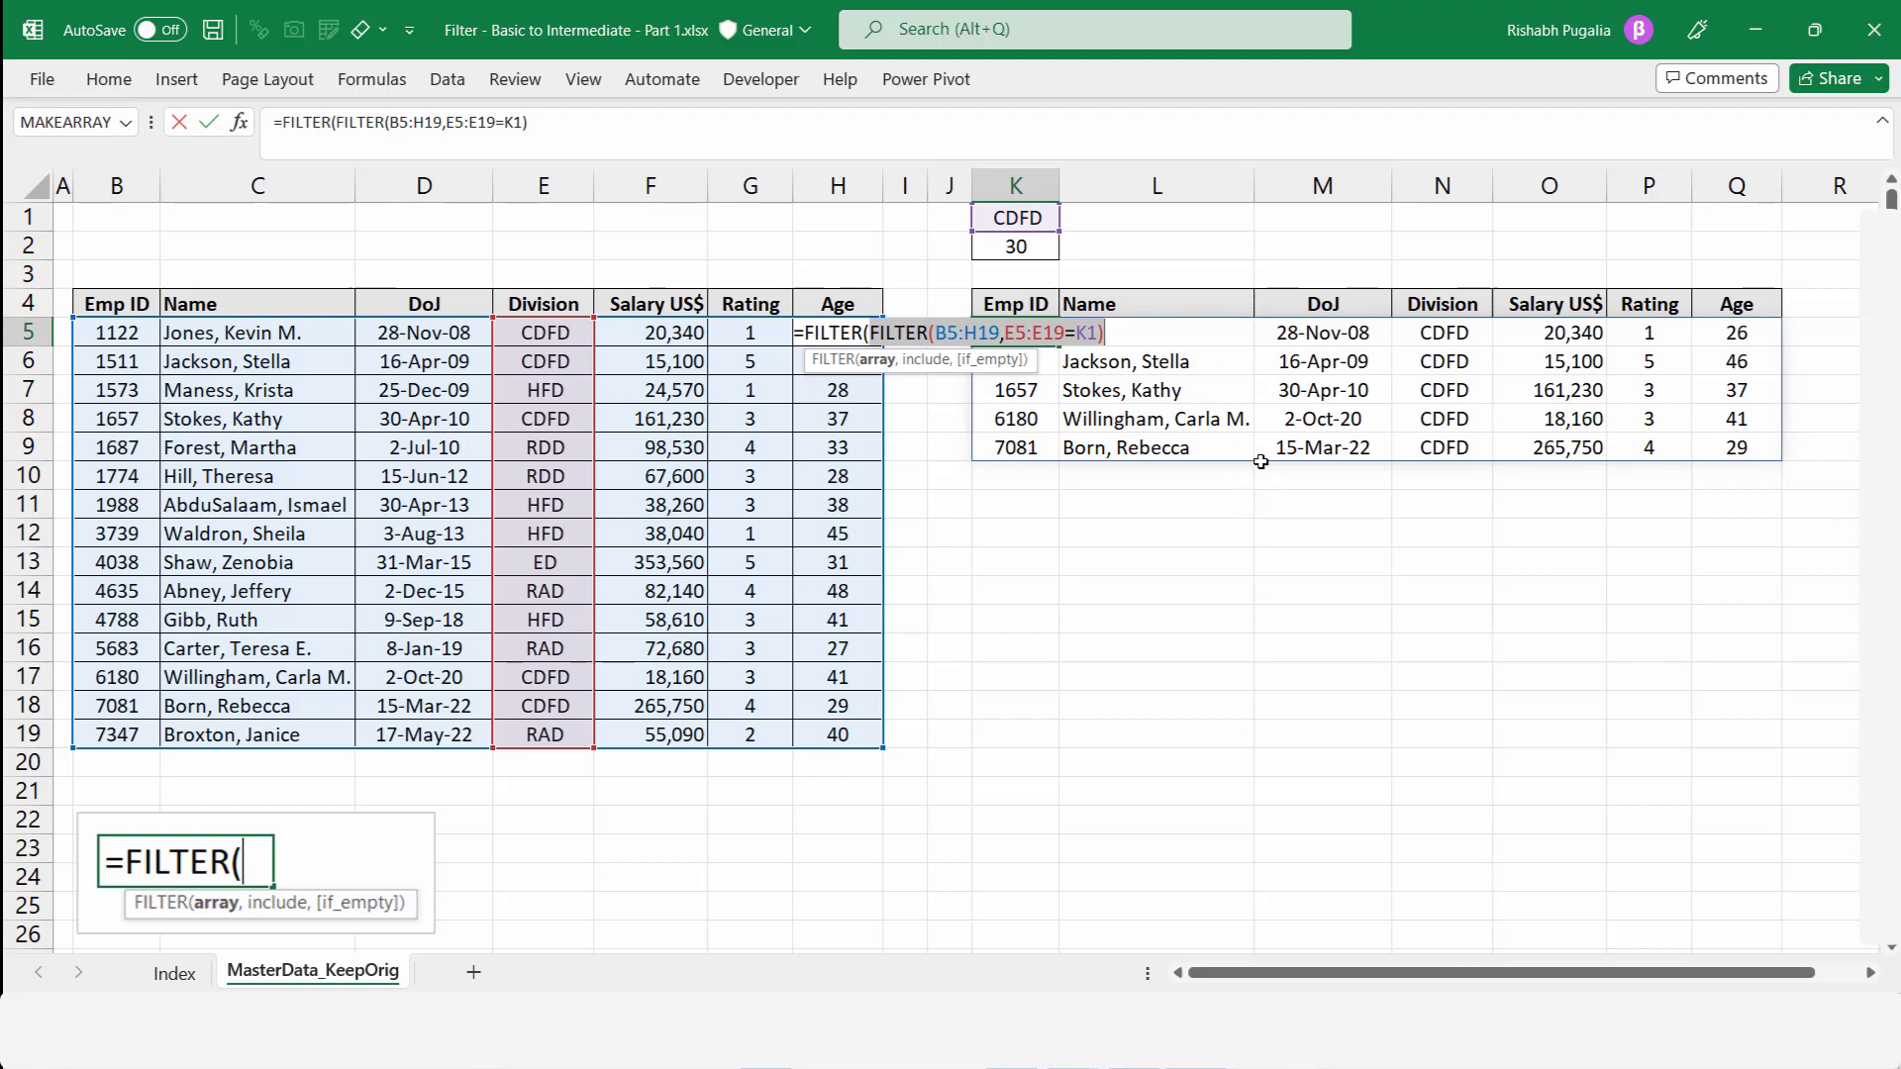
left_click(1129, 335)
type(",")
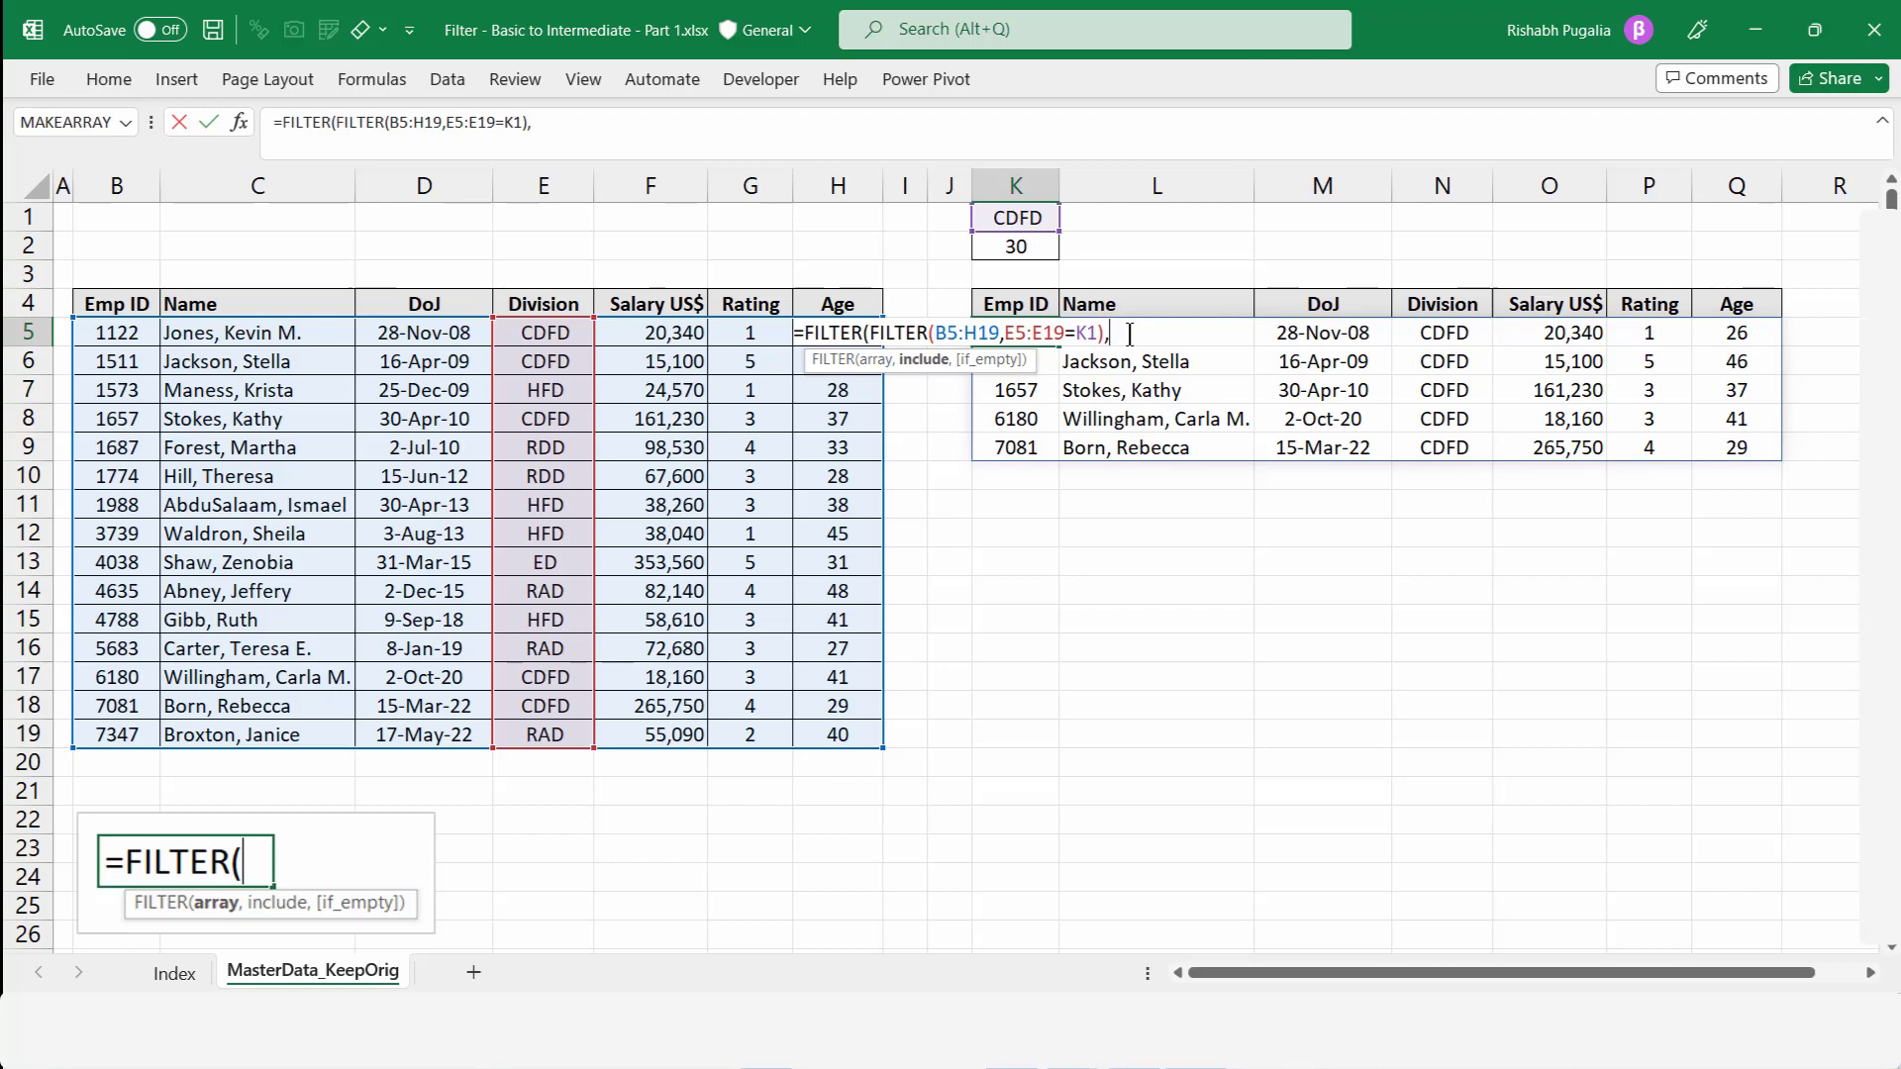
type("{1,1,0,0,0,0,0")
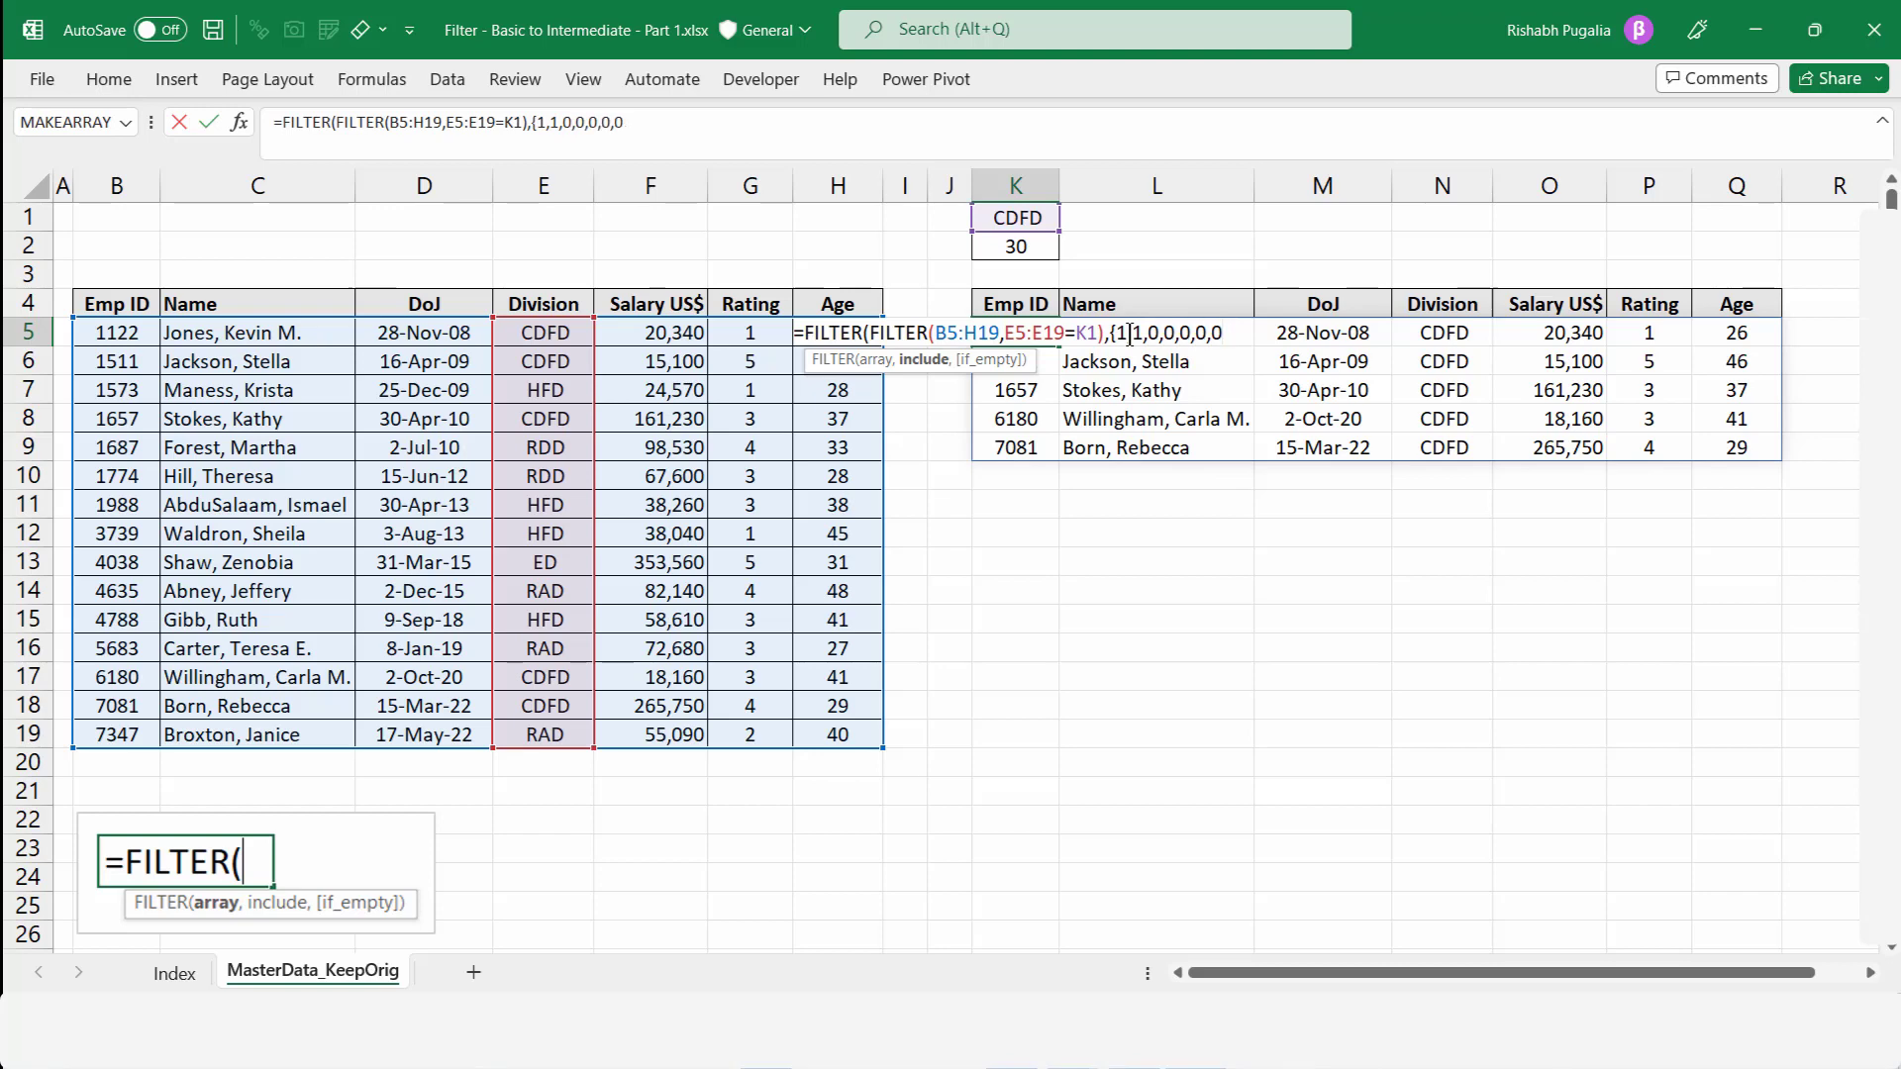
type("})")
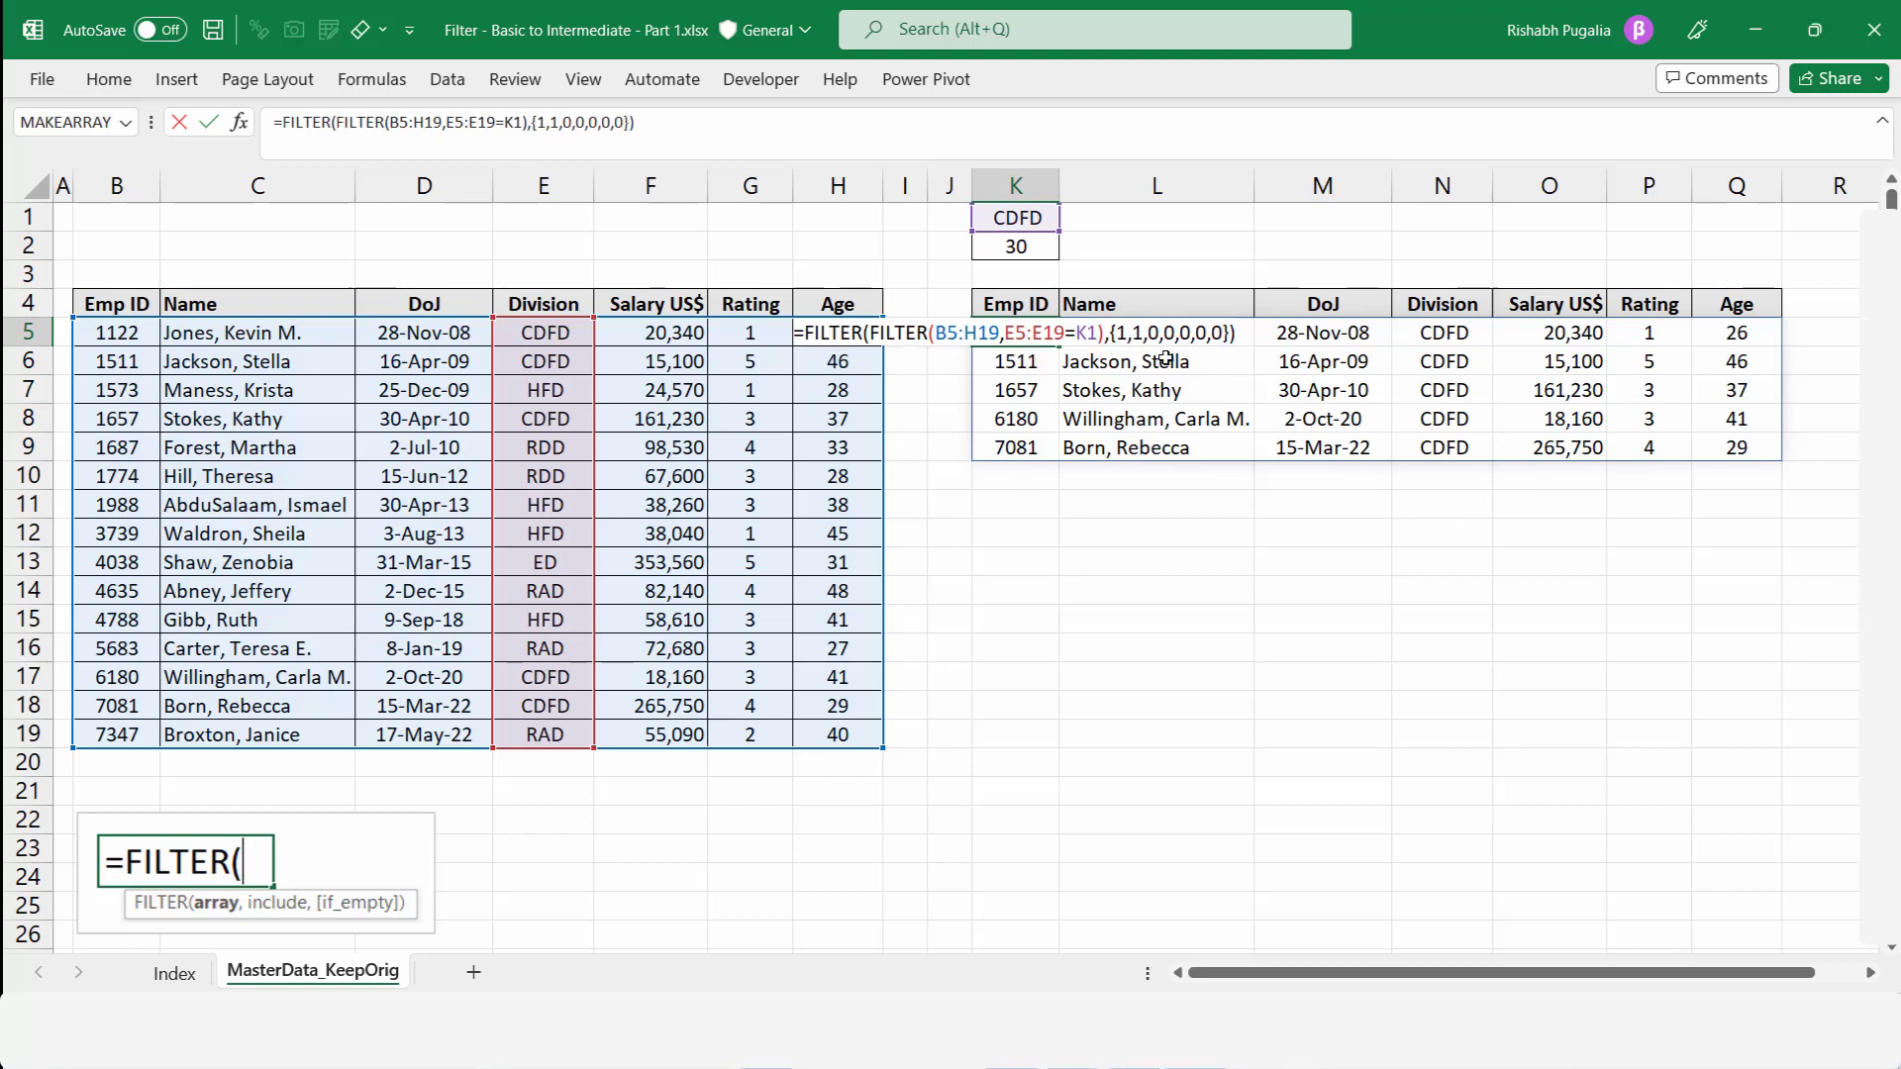
left_click_drag(1115, 333, 1234, 332)
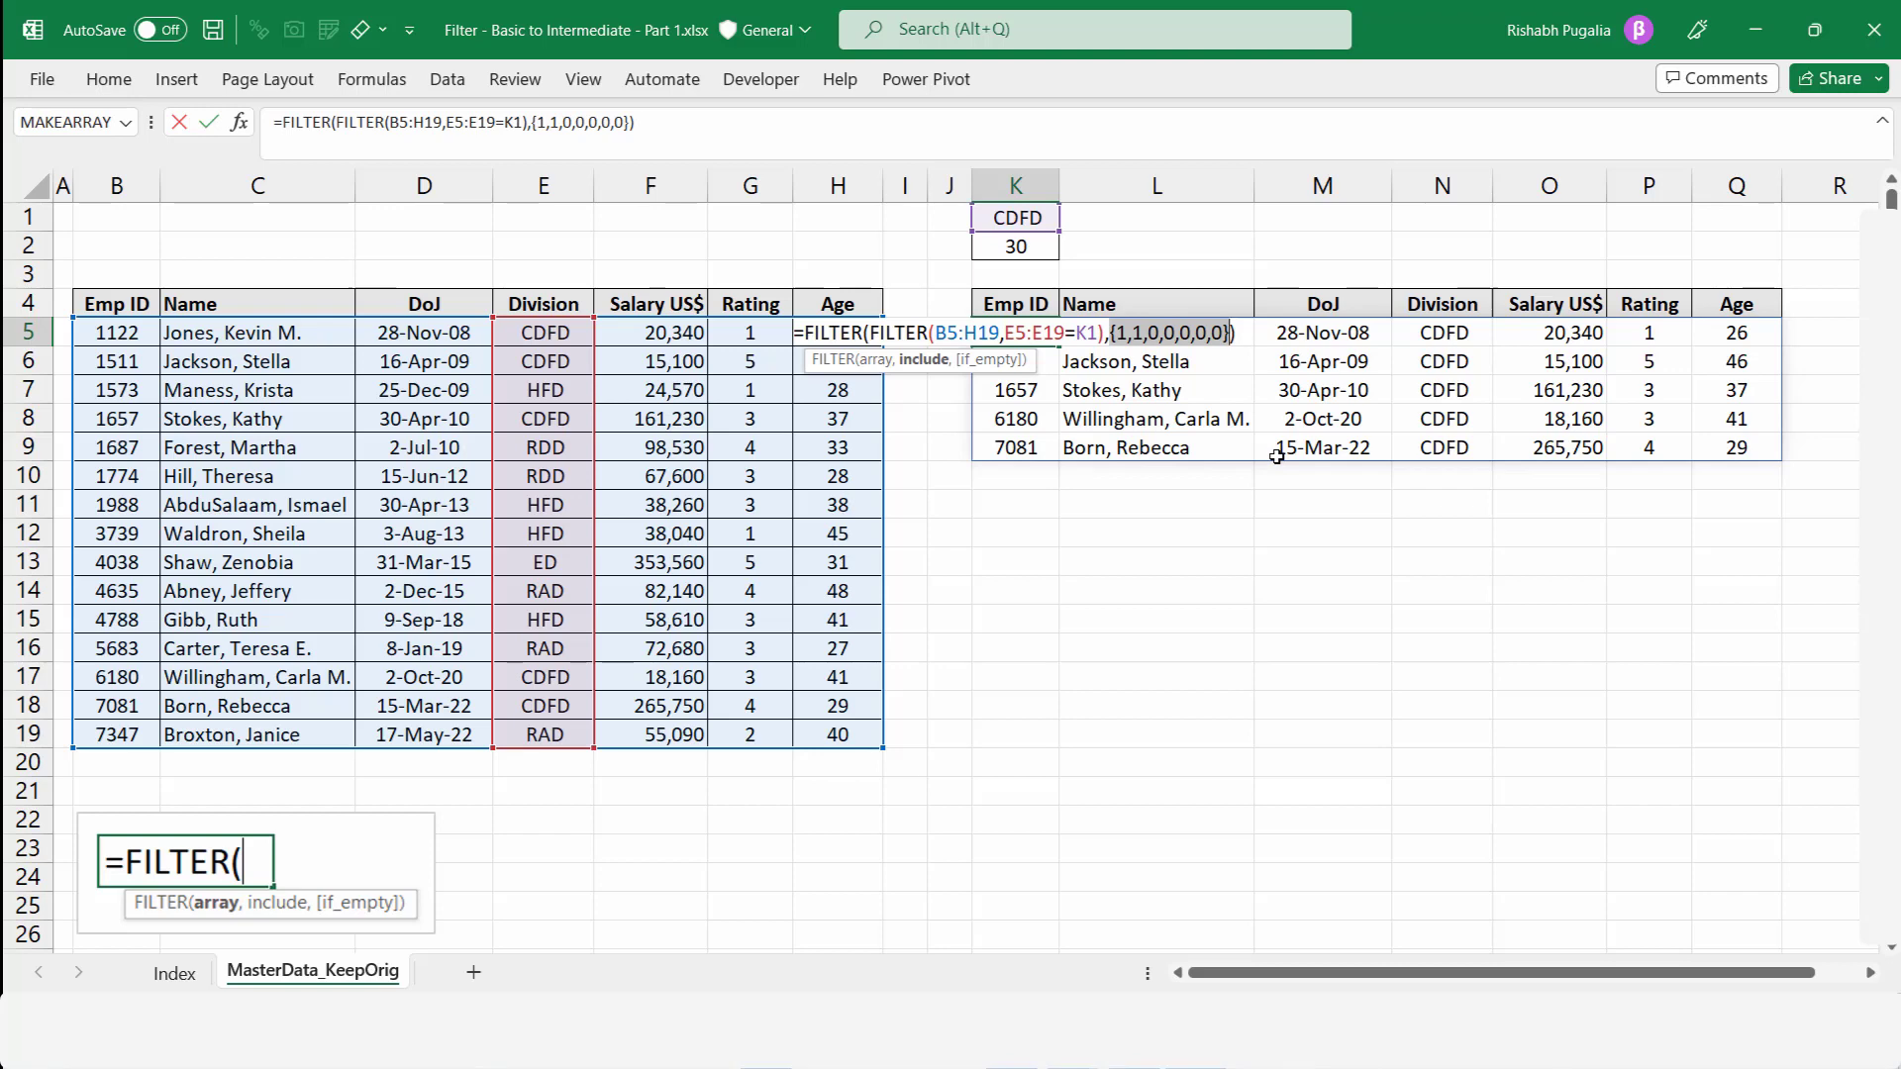
left_click_drag(1116, 333, 1142, 332)
key("Return")
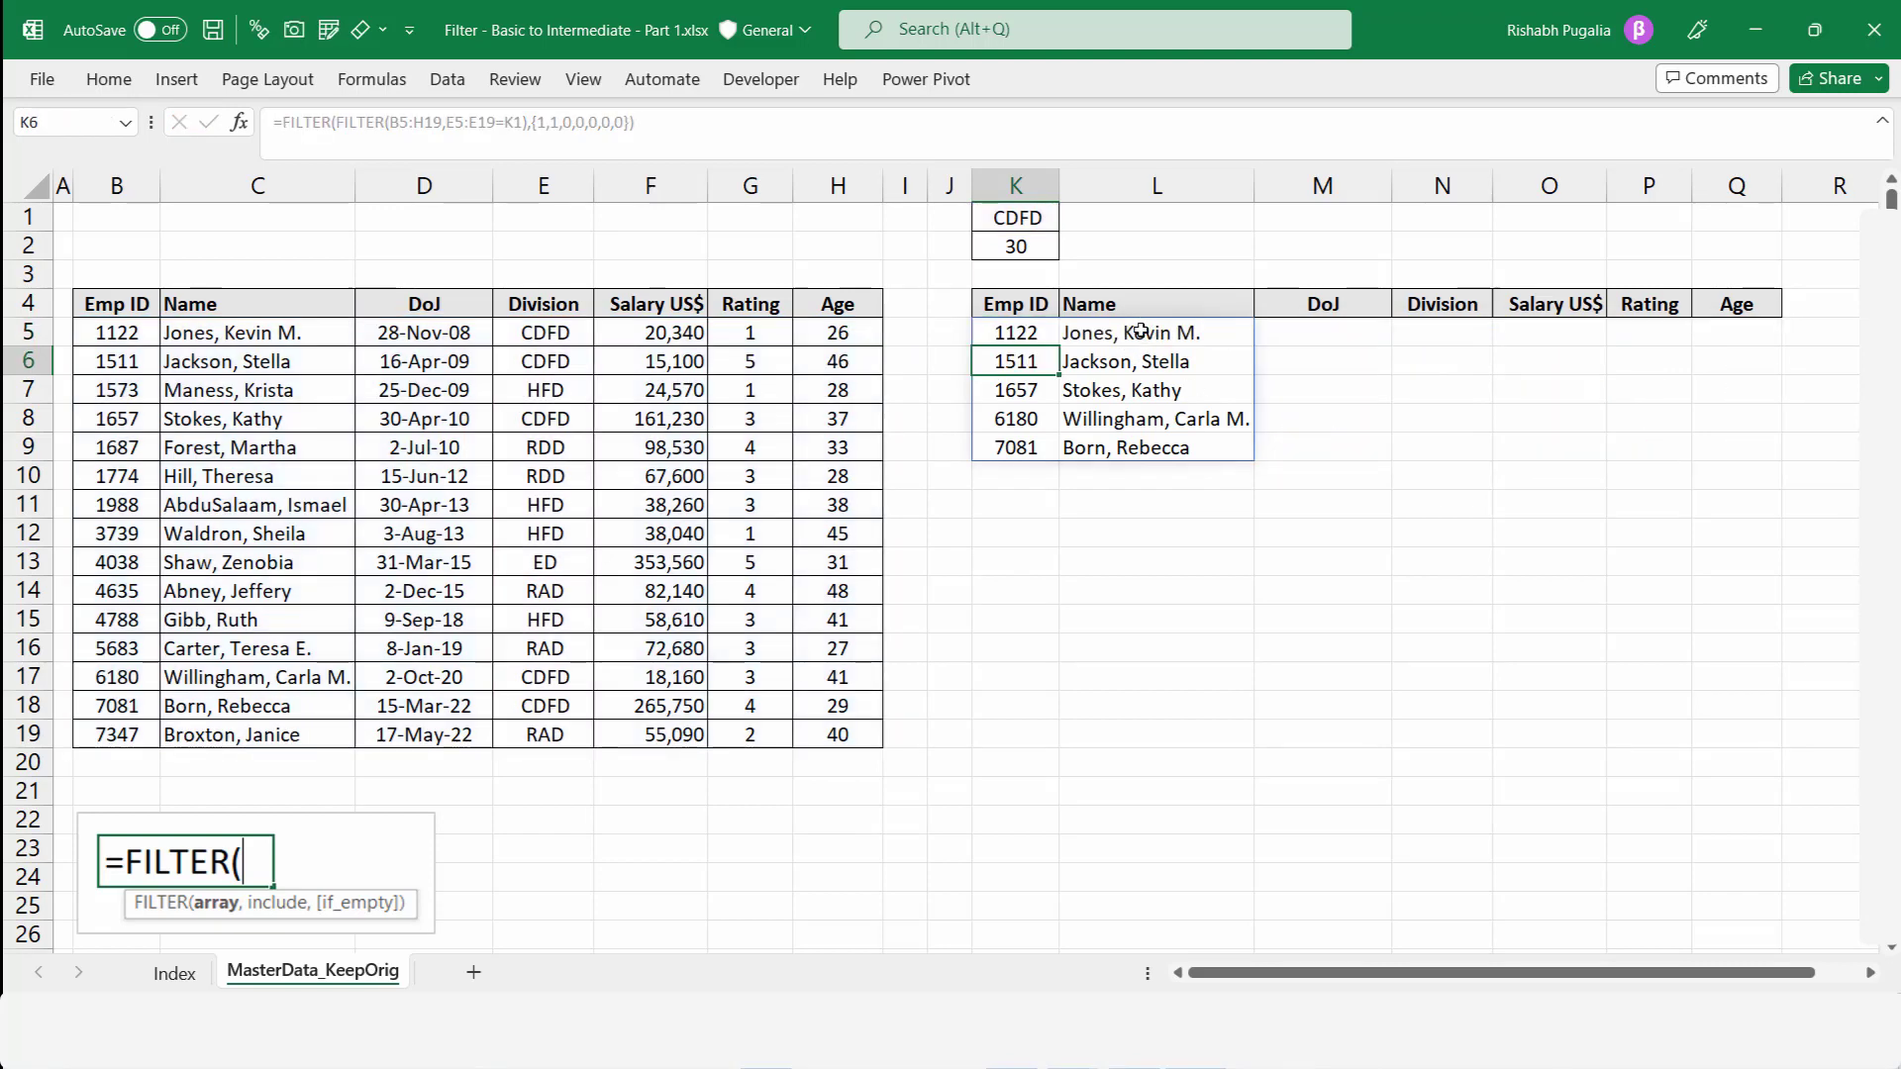
- Review K5's nested FILTER formula without editing it, check the topic list on the Index sheet and return to MasterData_KeepOrig
double_click(1044, 333)
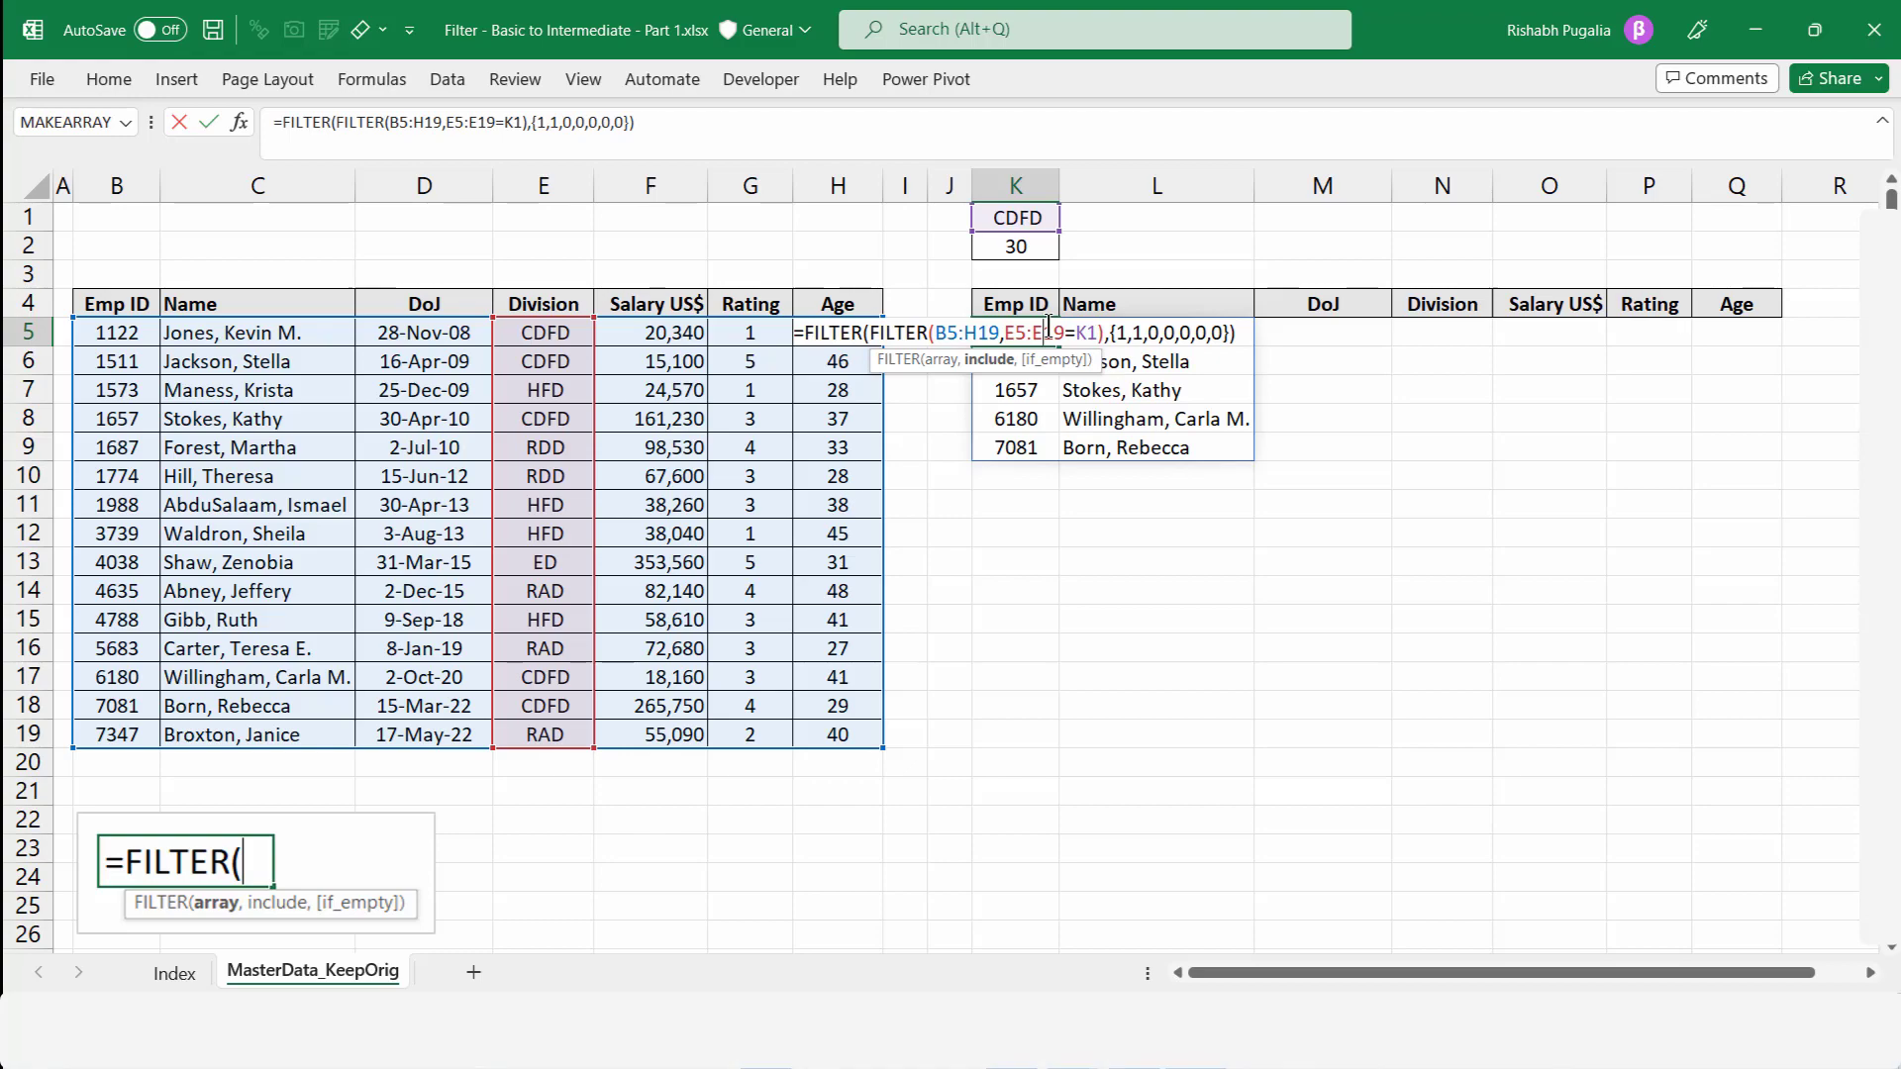
key("Escape")
left_click(175, 973)
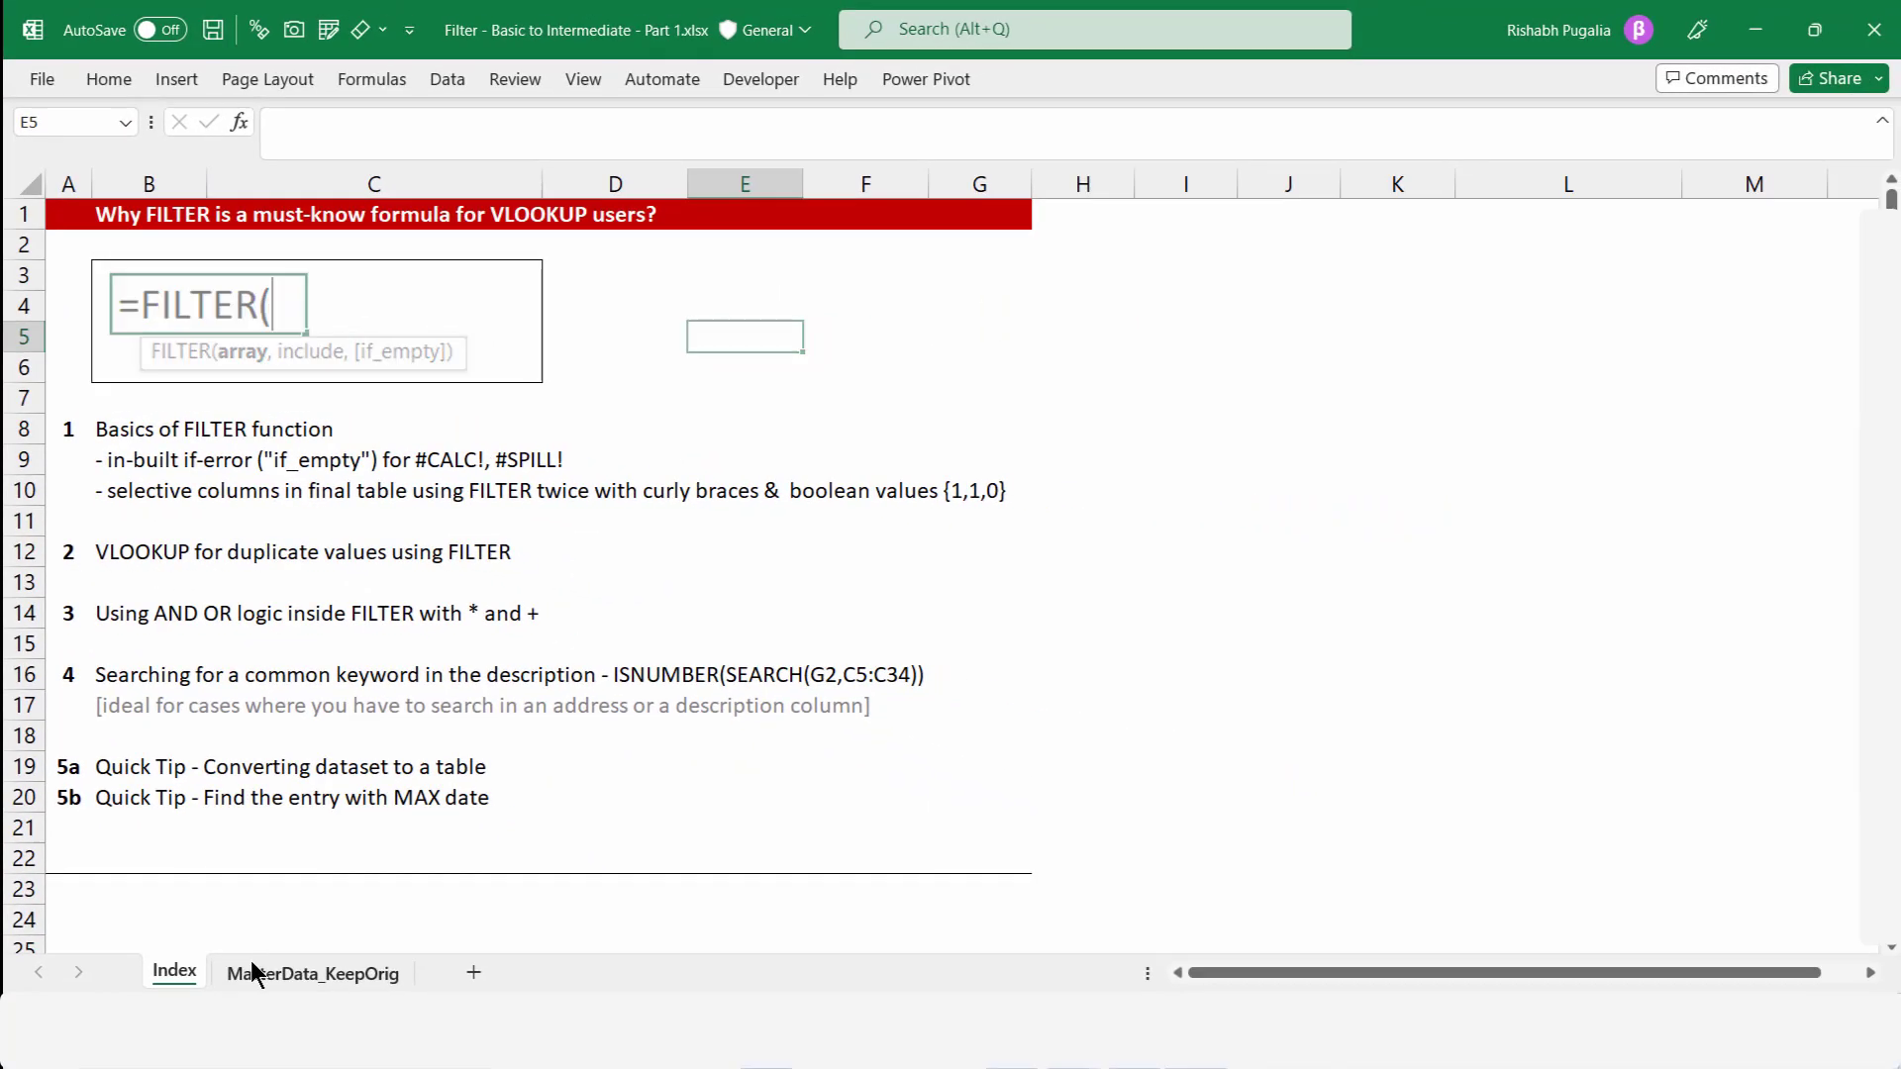
left_click(265, 996)
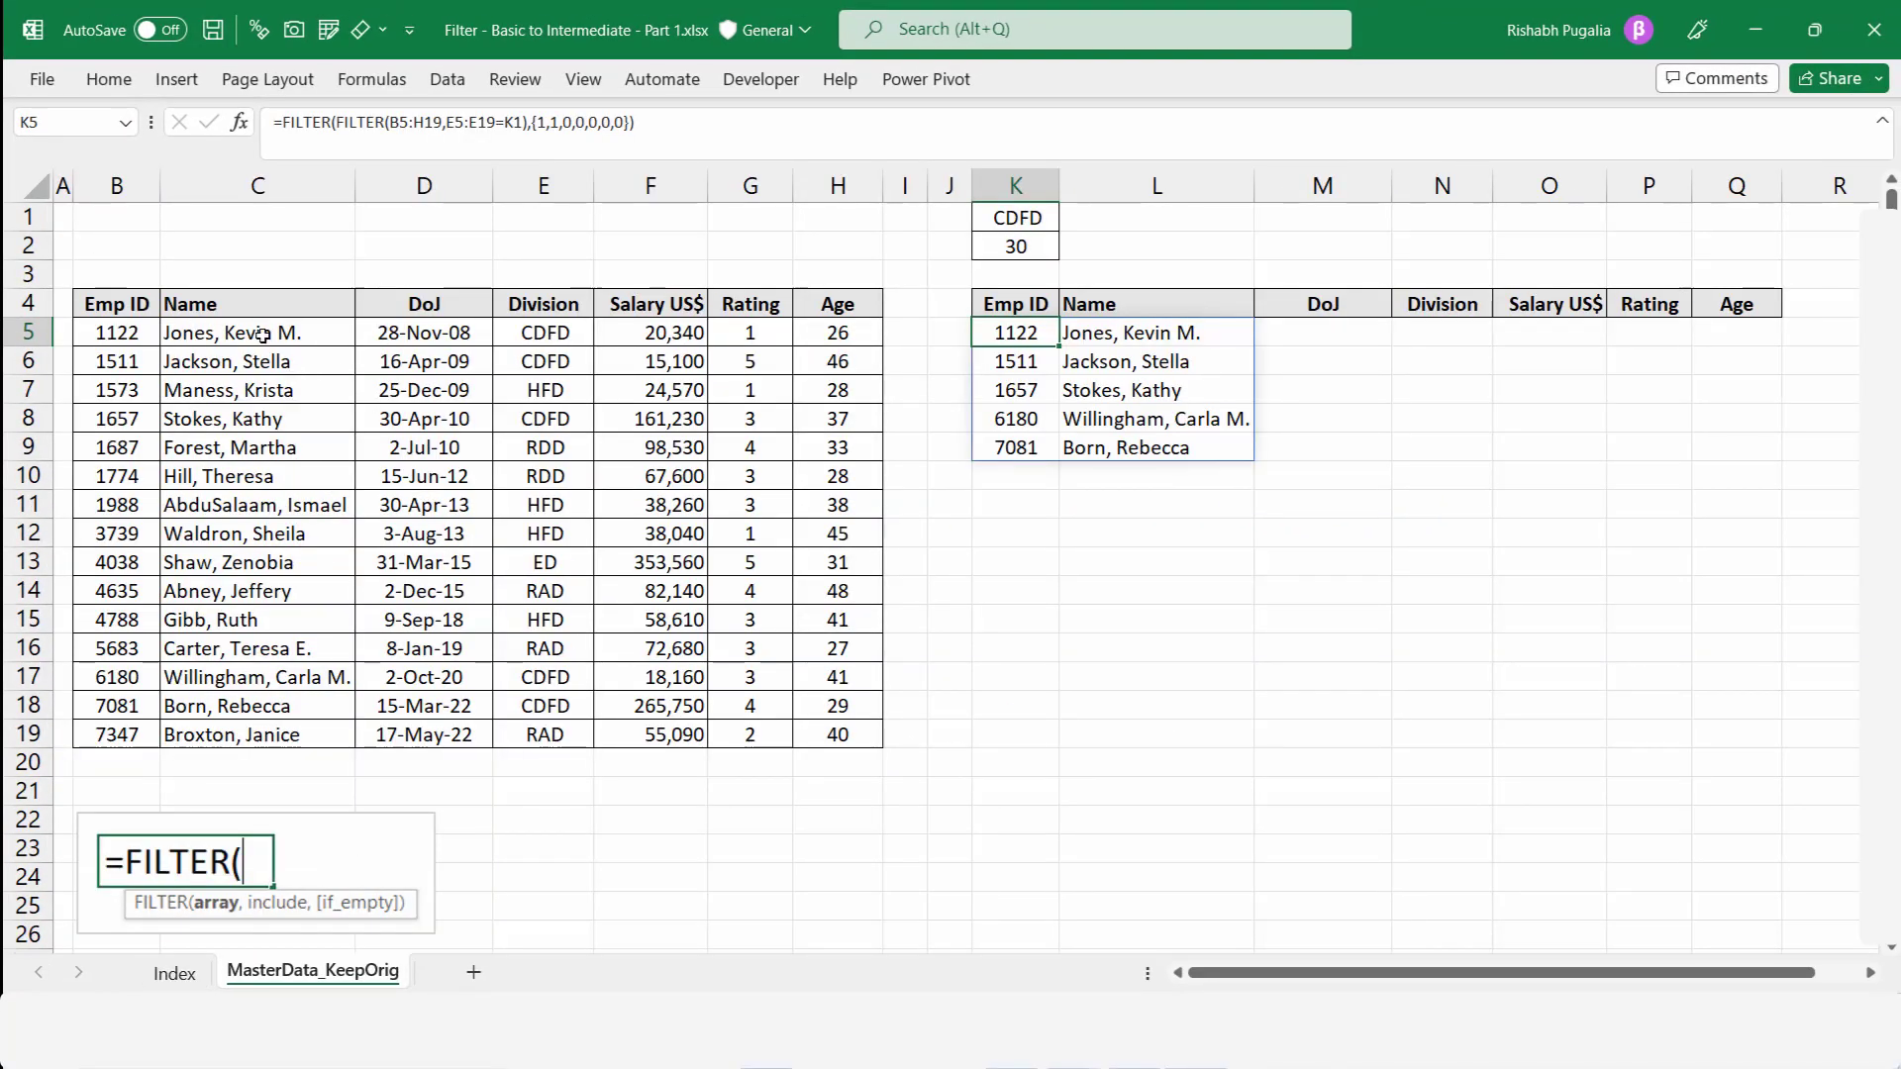
- Highlight the source Name entries and enter the search keyword "ab" in L1
left_click_drag(260, 332, 250, 713)
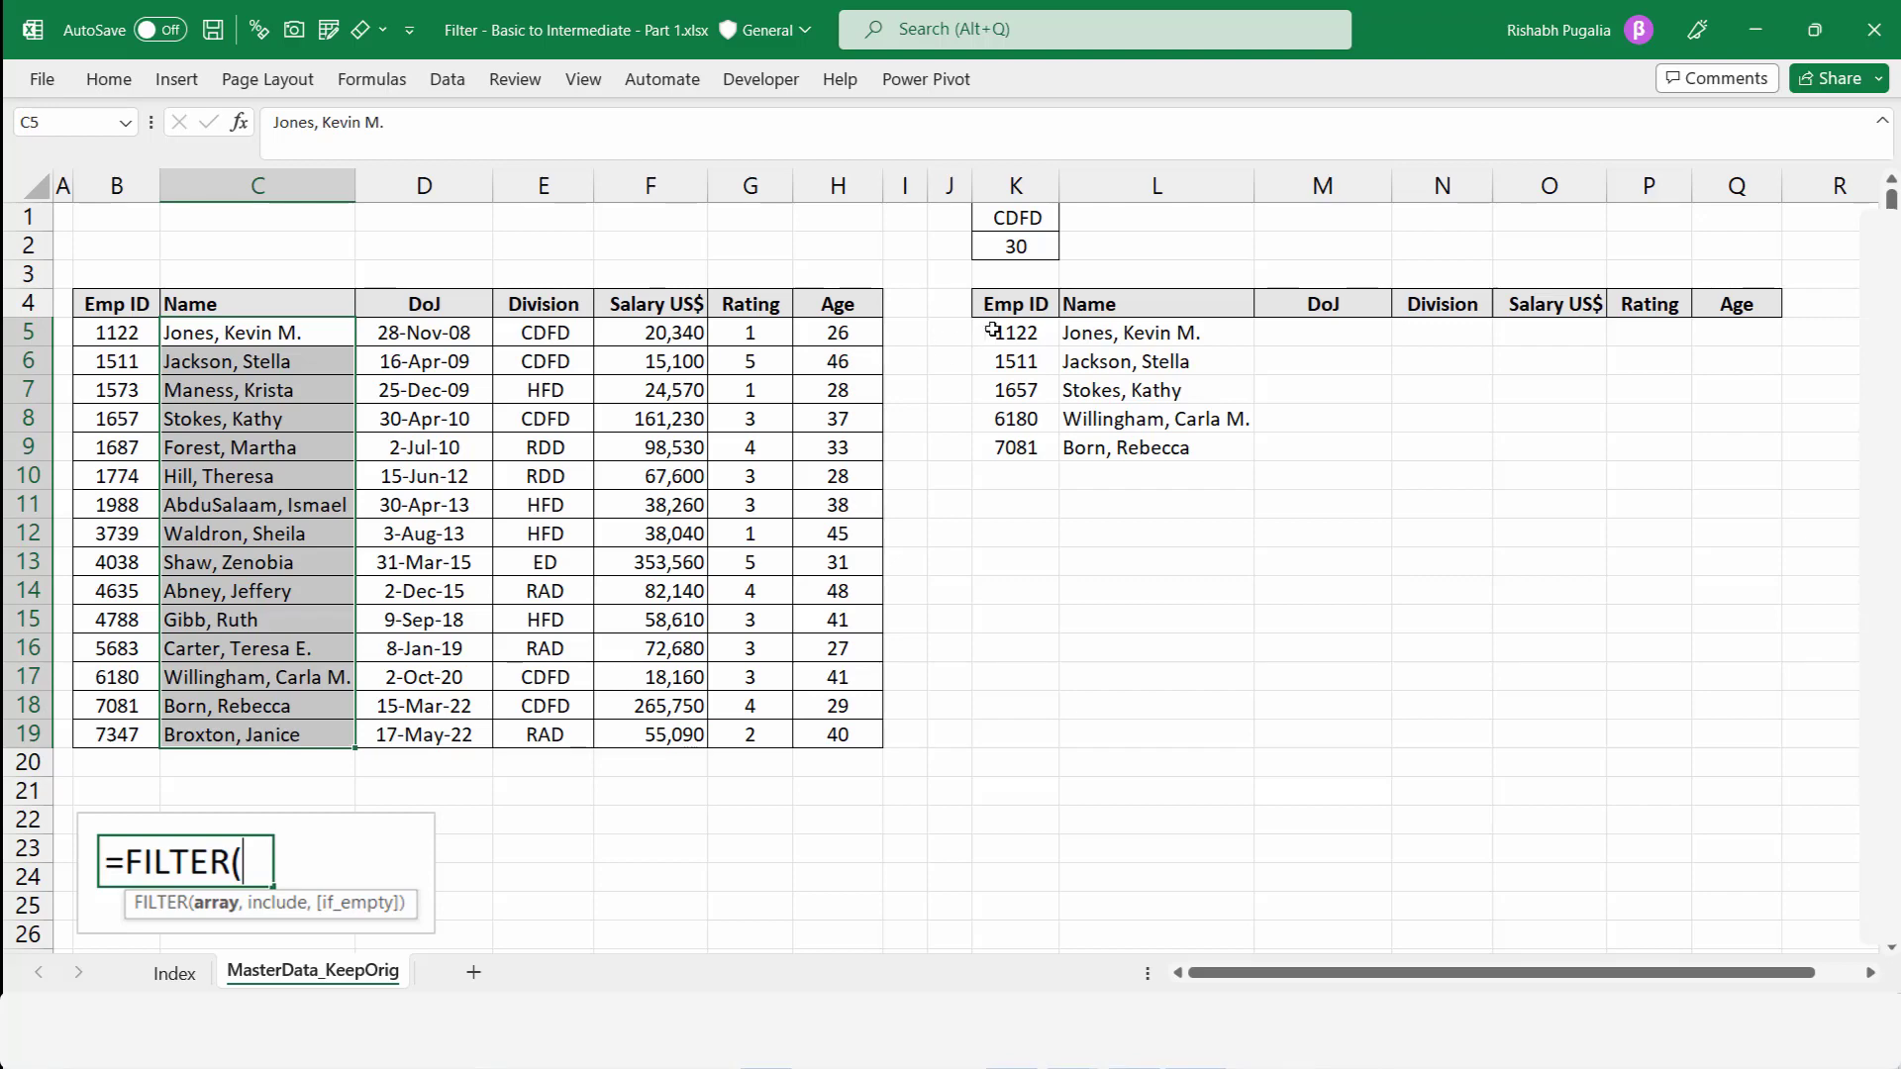
left_click(1175, 221)
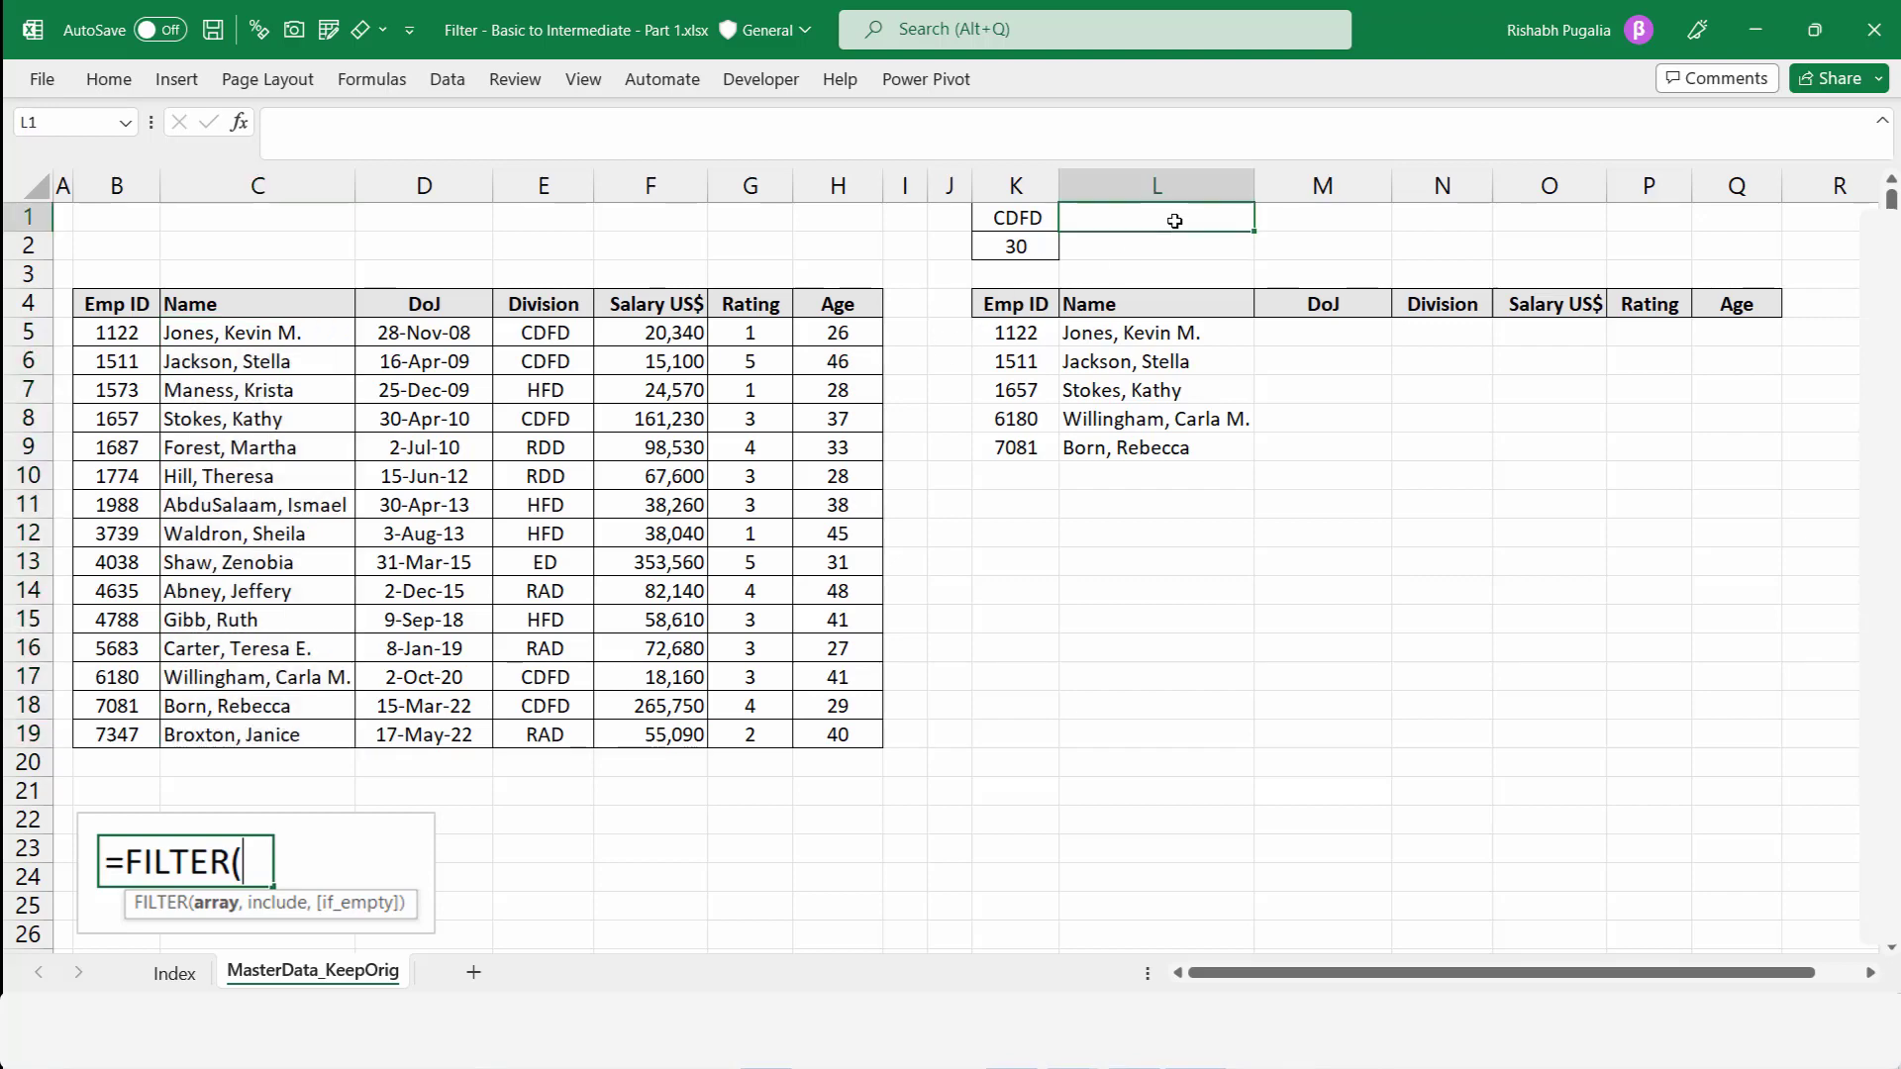
type("ab")
key("Tab")
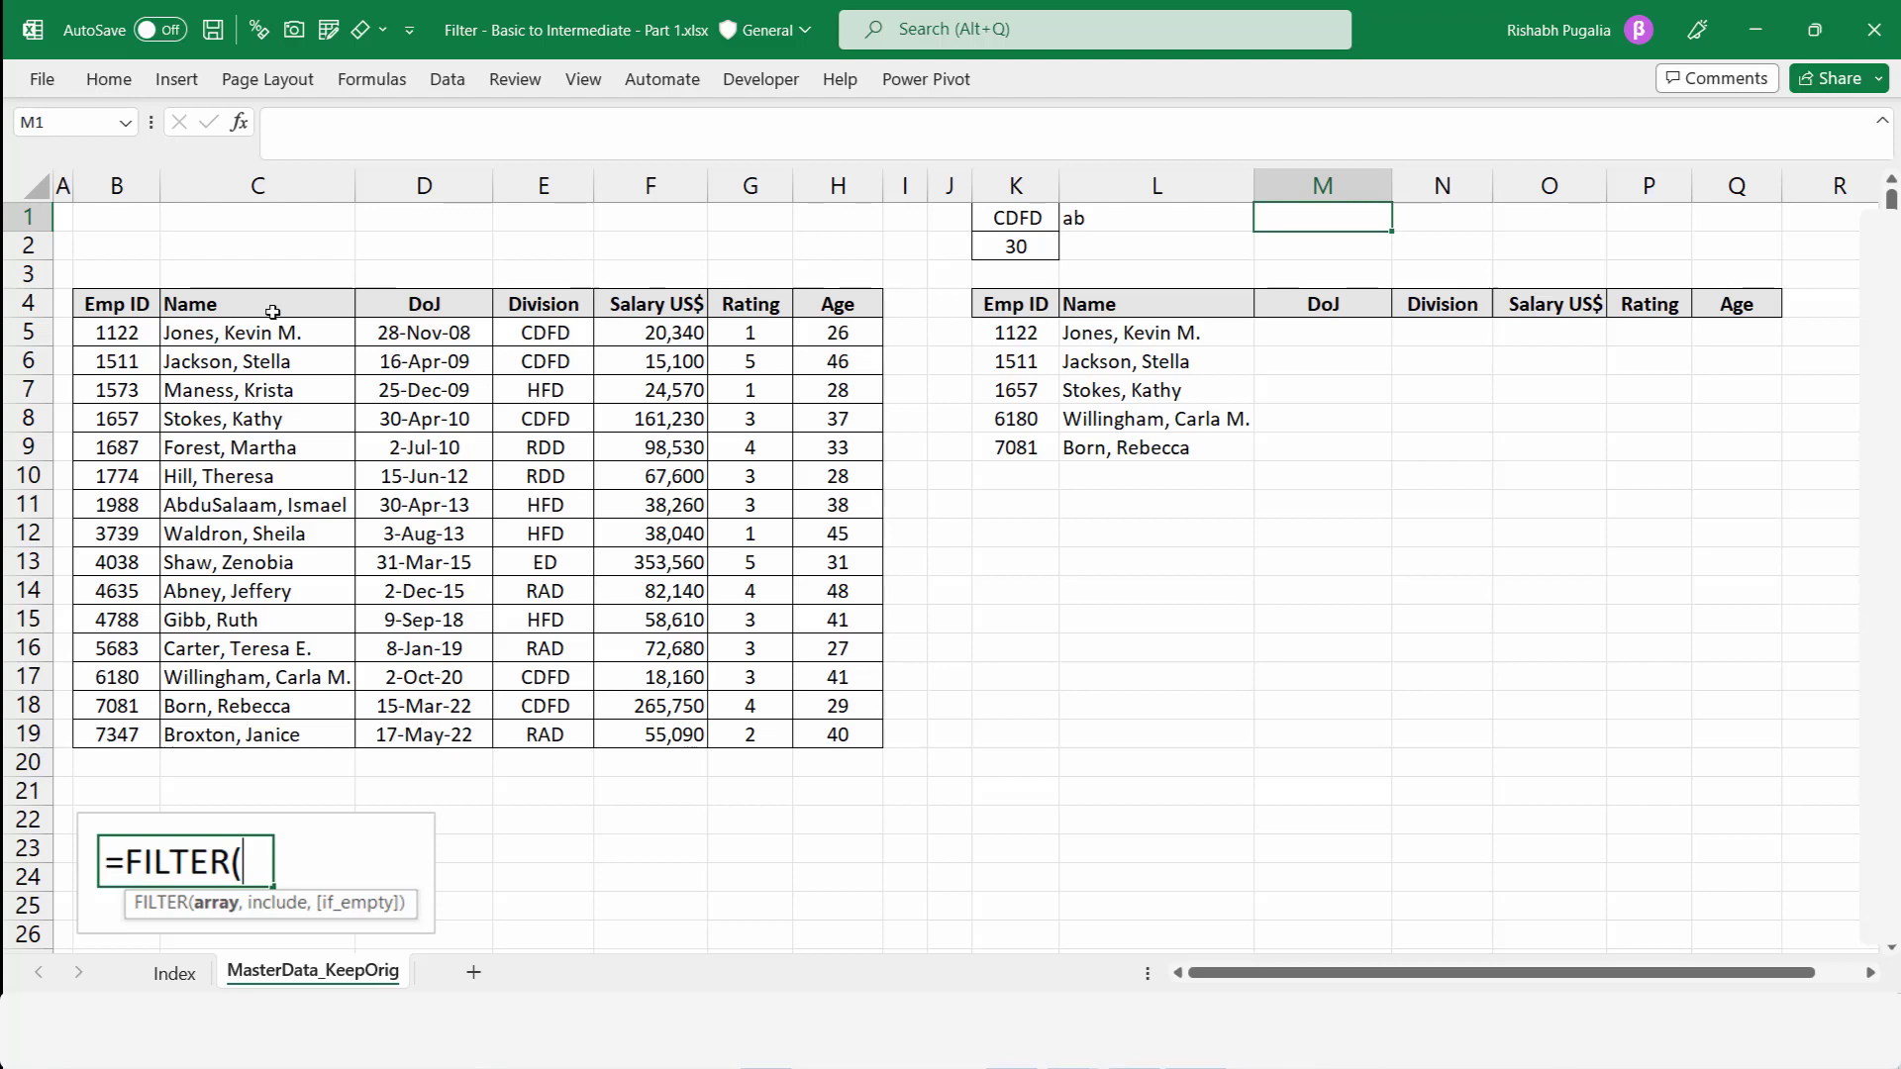
- Turn on AutoFilter for the whole source employee table
left_click_drag(265, 329, 258, 734)
left_click(258, 619)
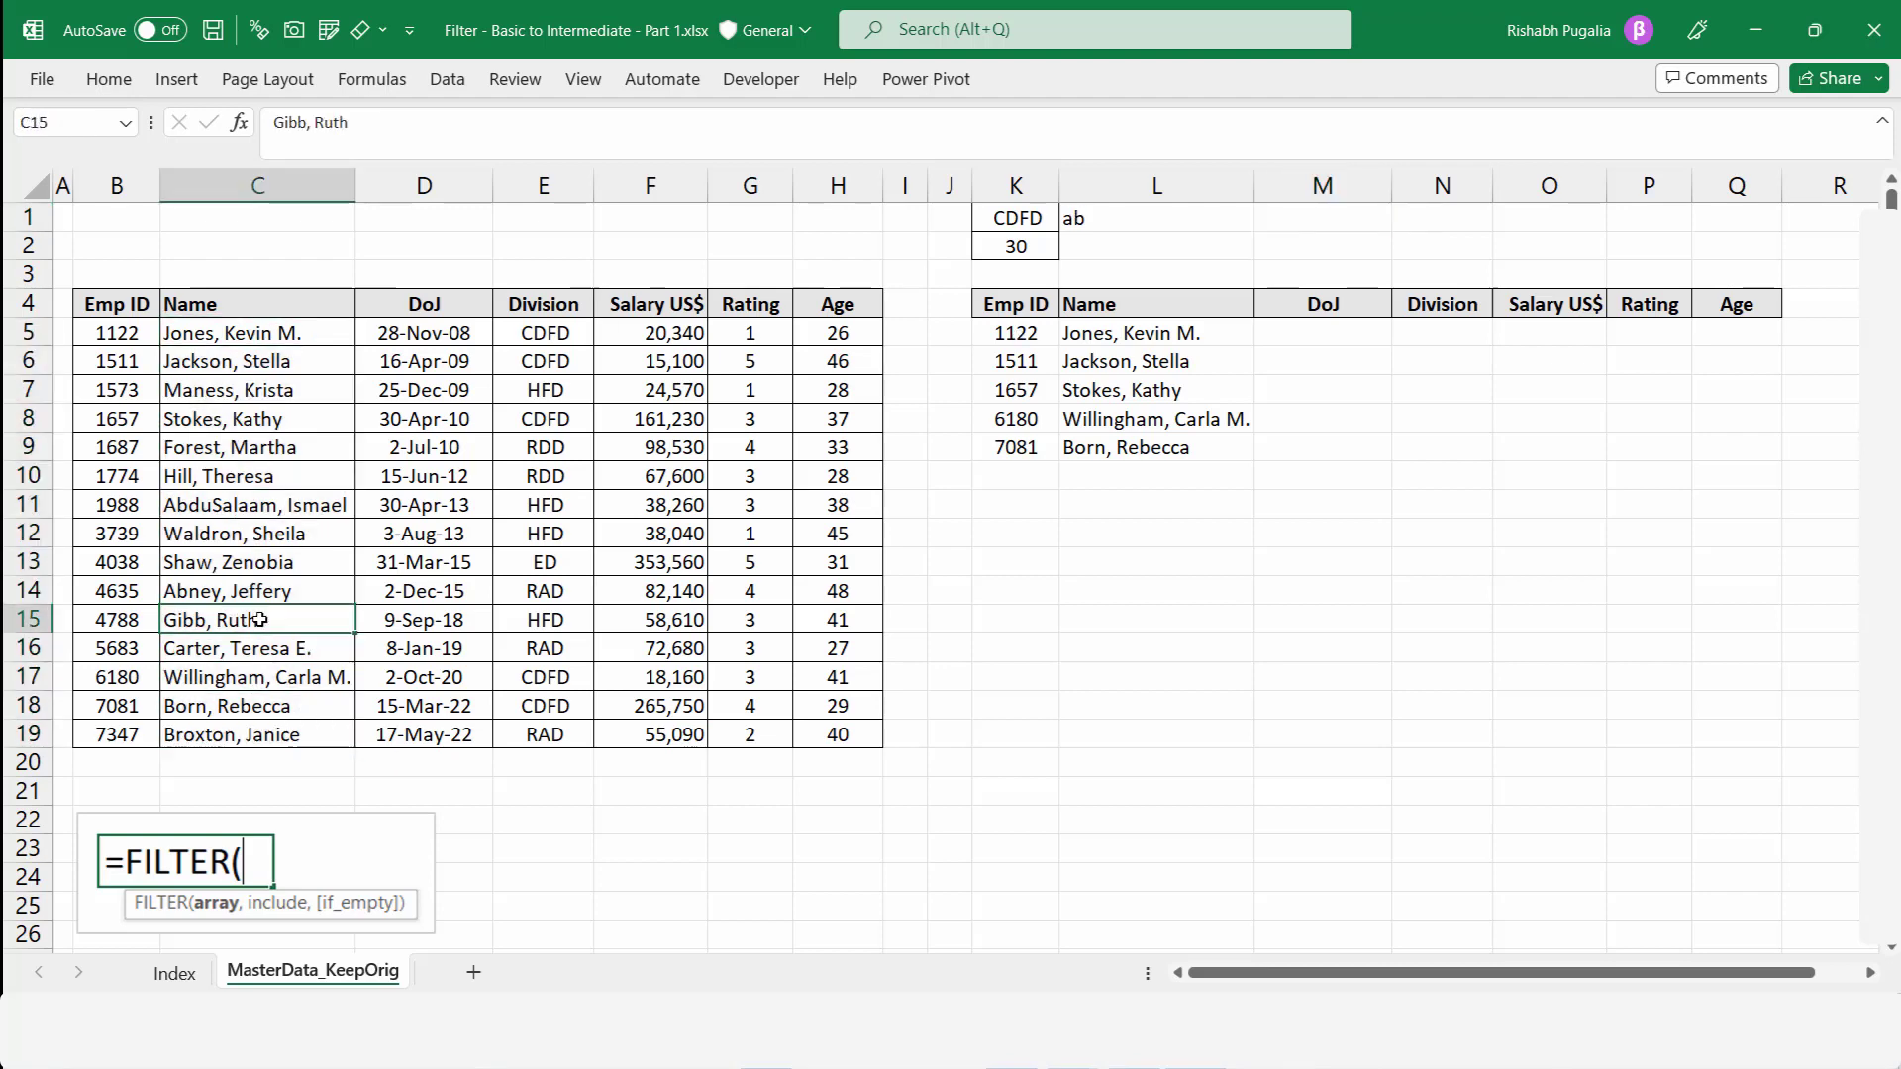
key("ctrl+a")
left_click(448, 79)
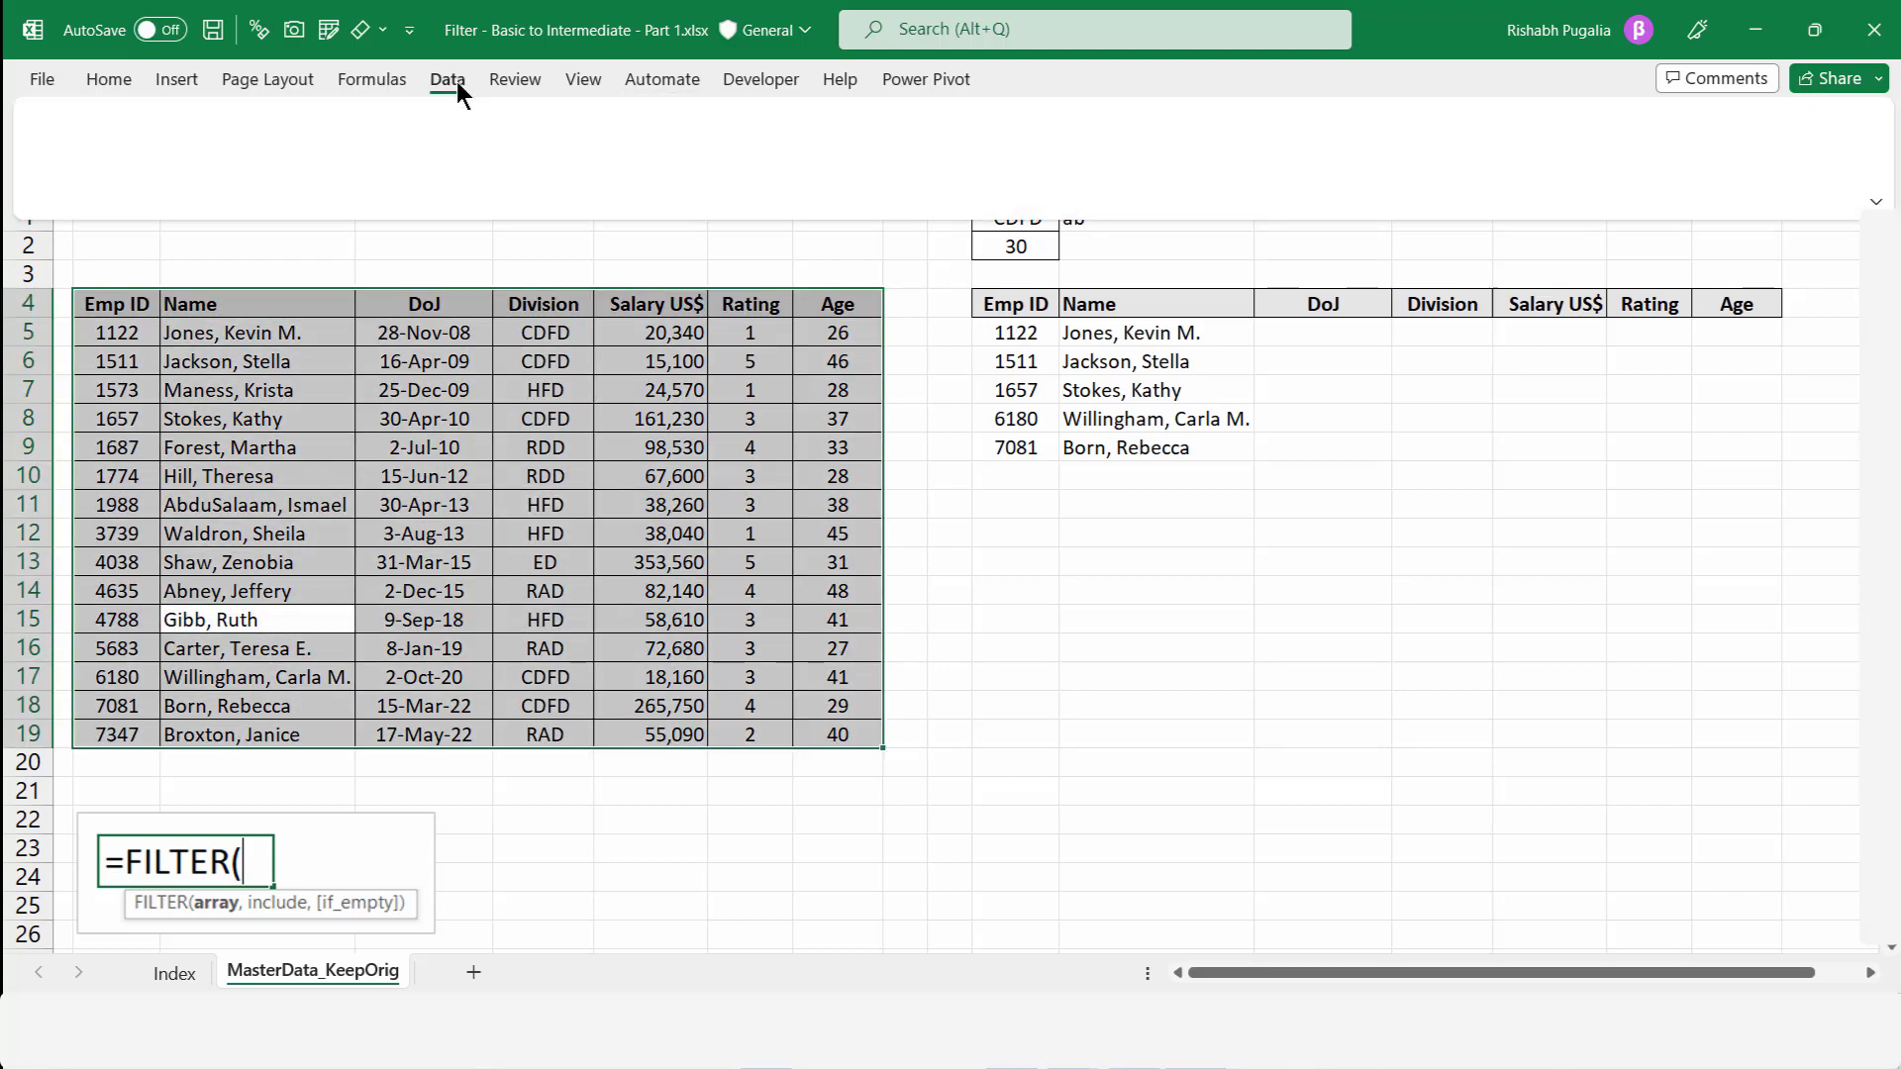
left_click(1050, 157)
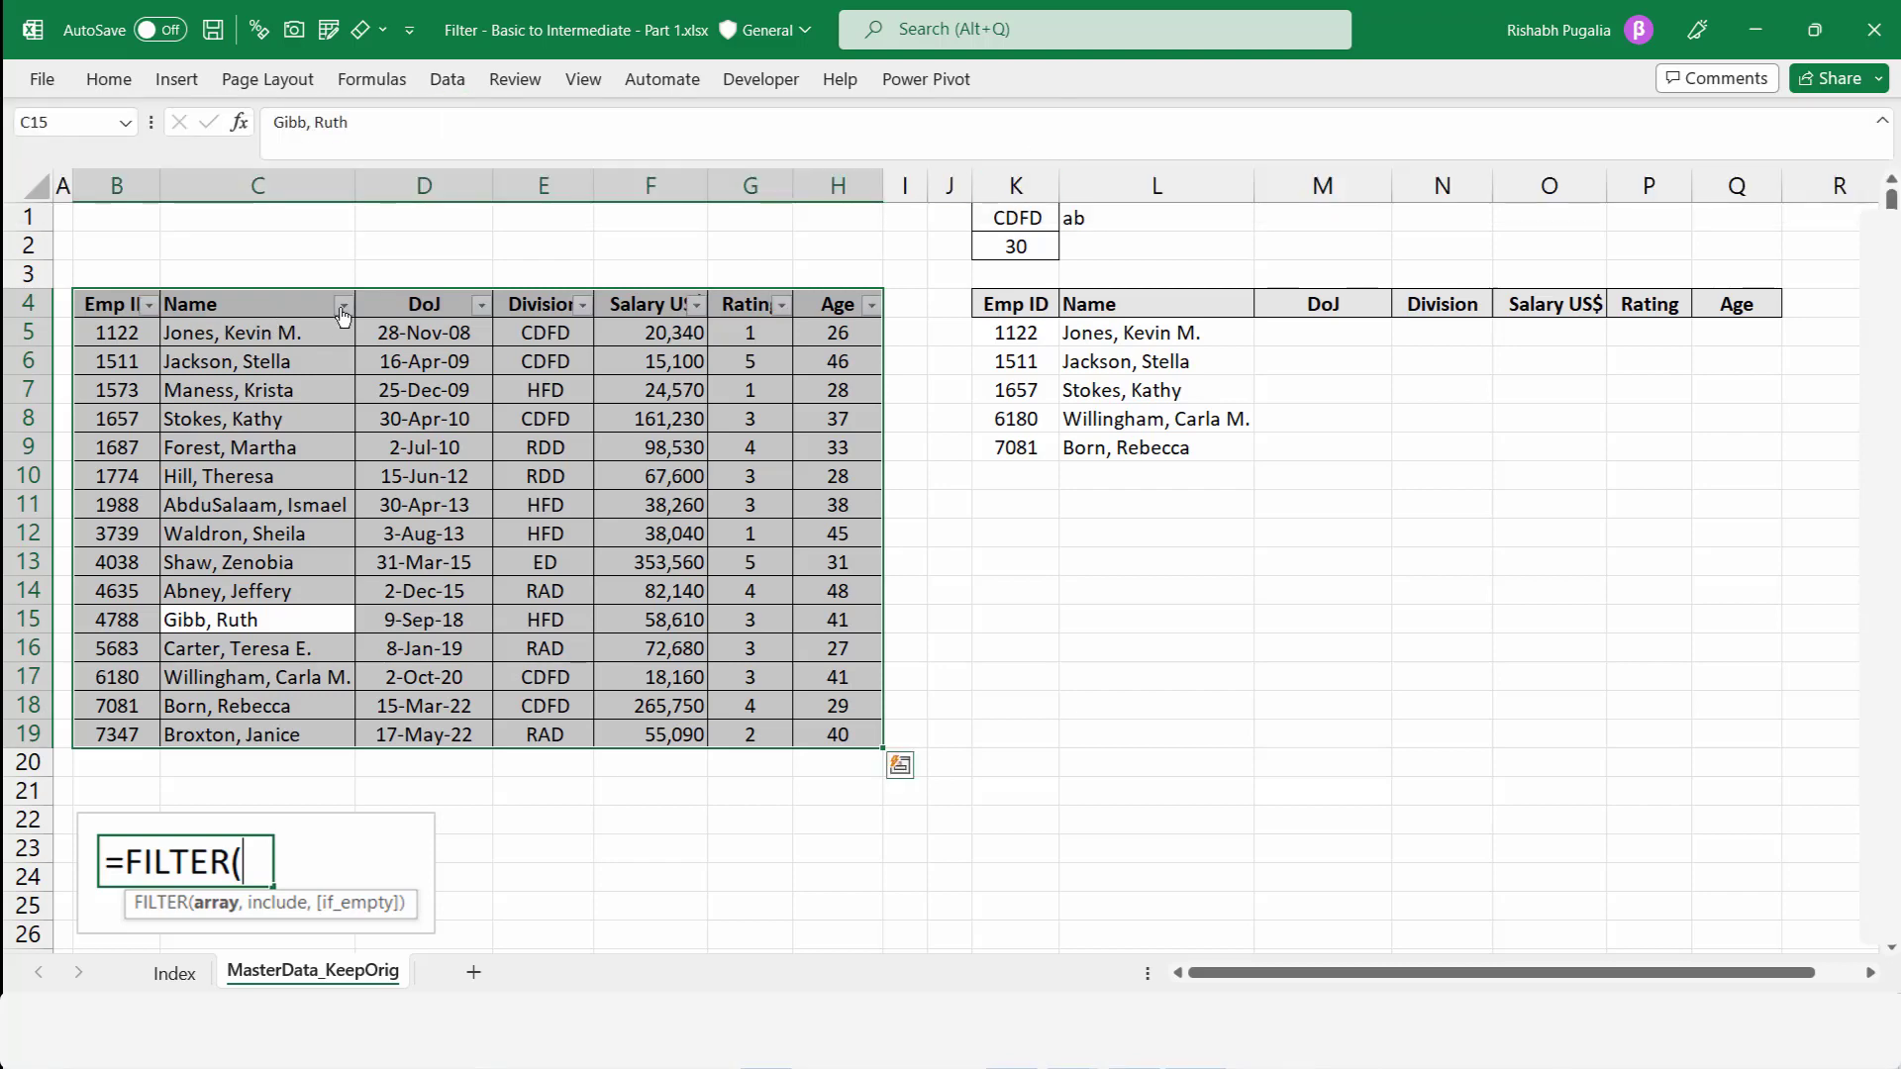
- Filter the source Name column to entries containing "ab", and remove AutoFilter from the table
left_click(340, 307)
mouse_move(139, 542)
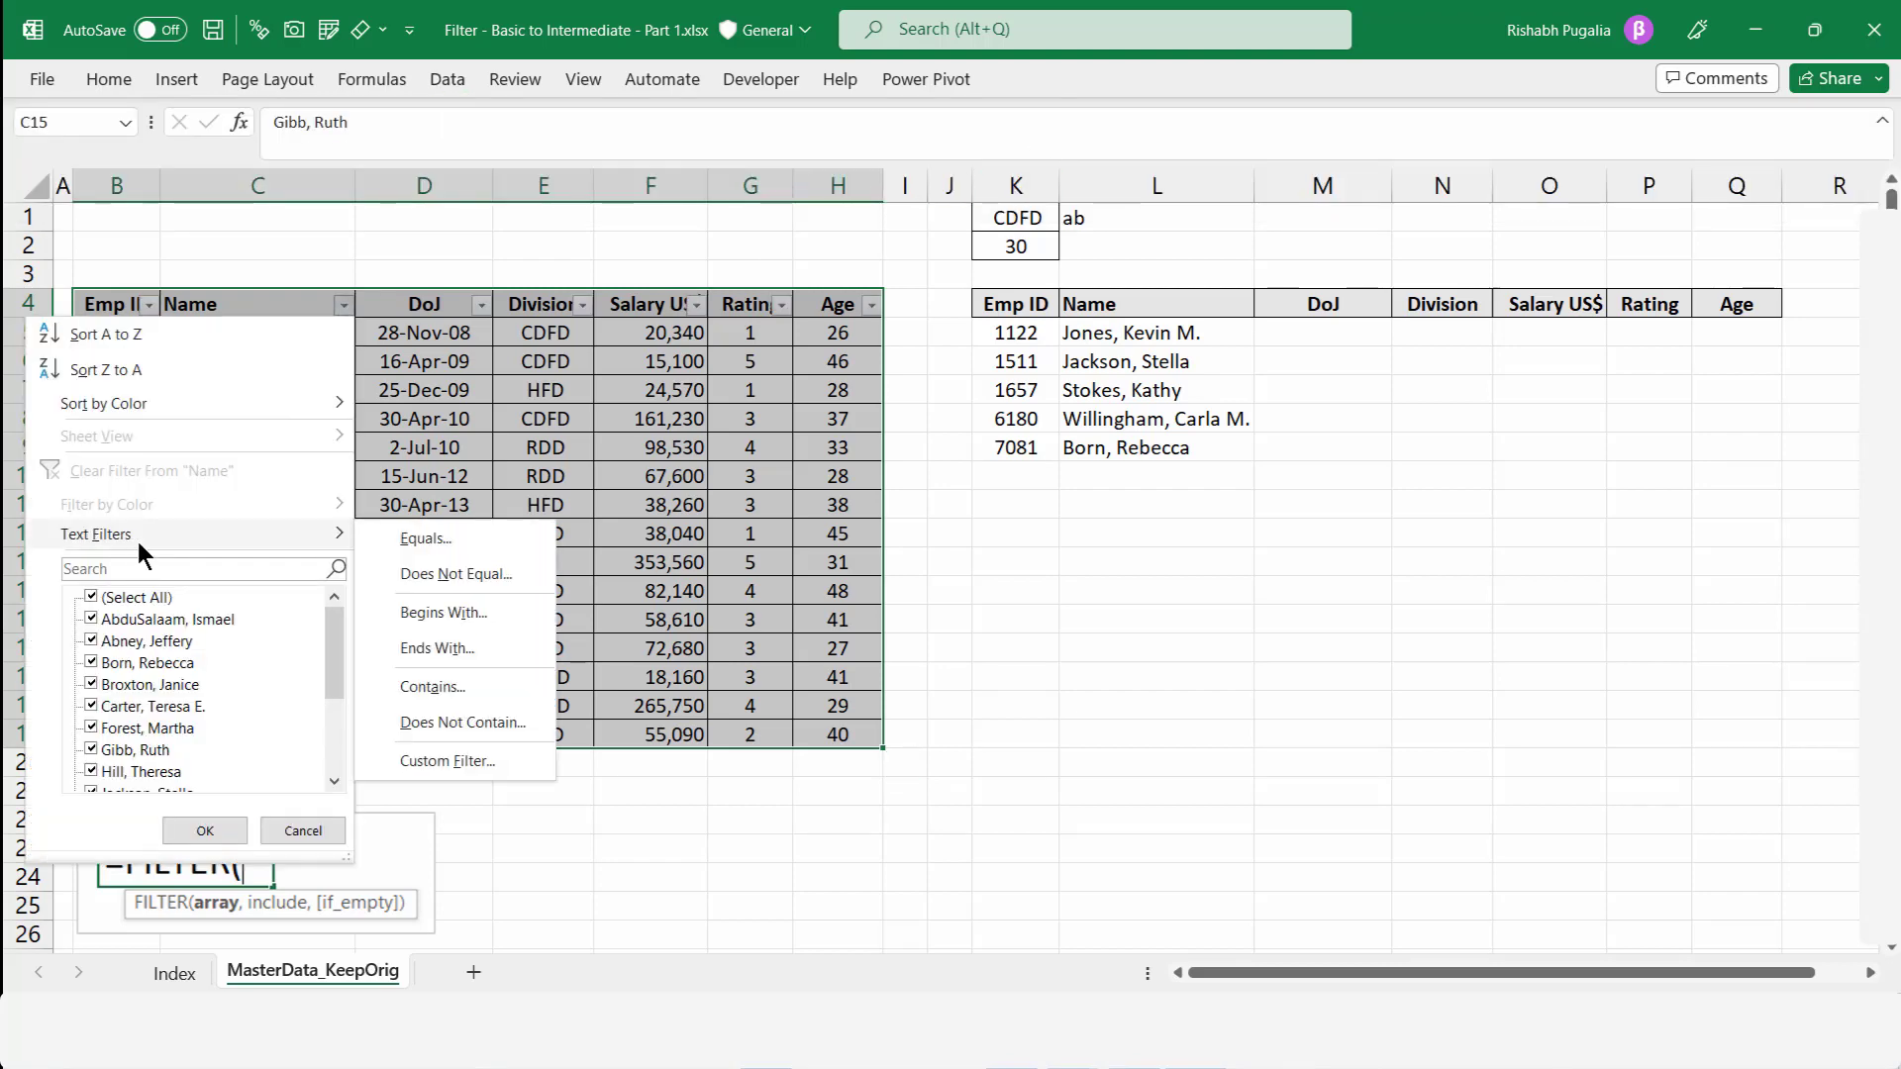
left_click(470, 687)
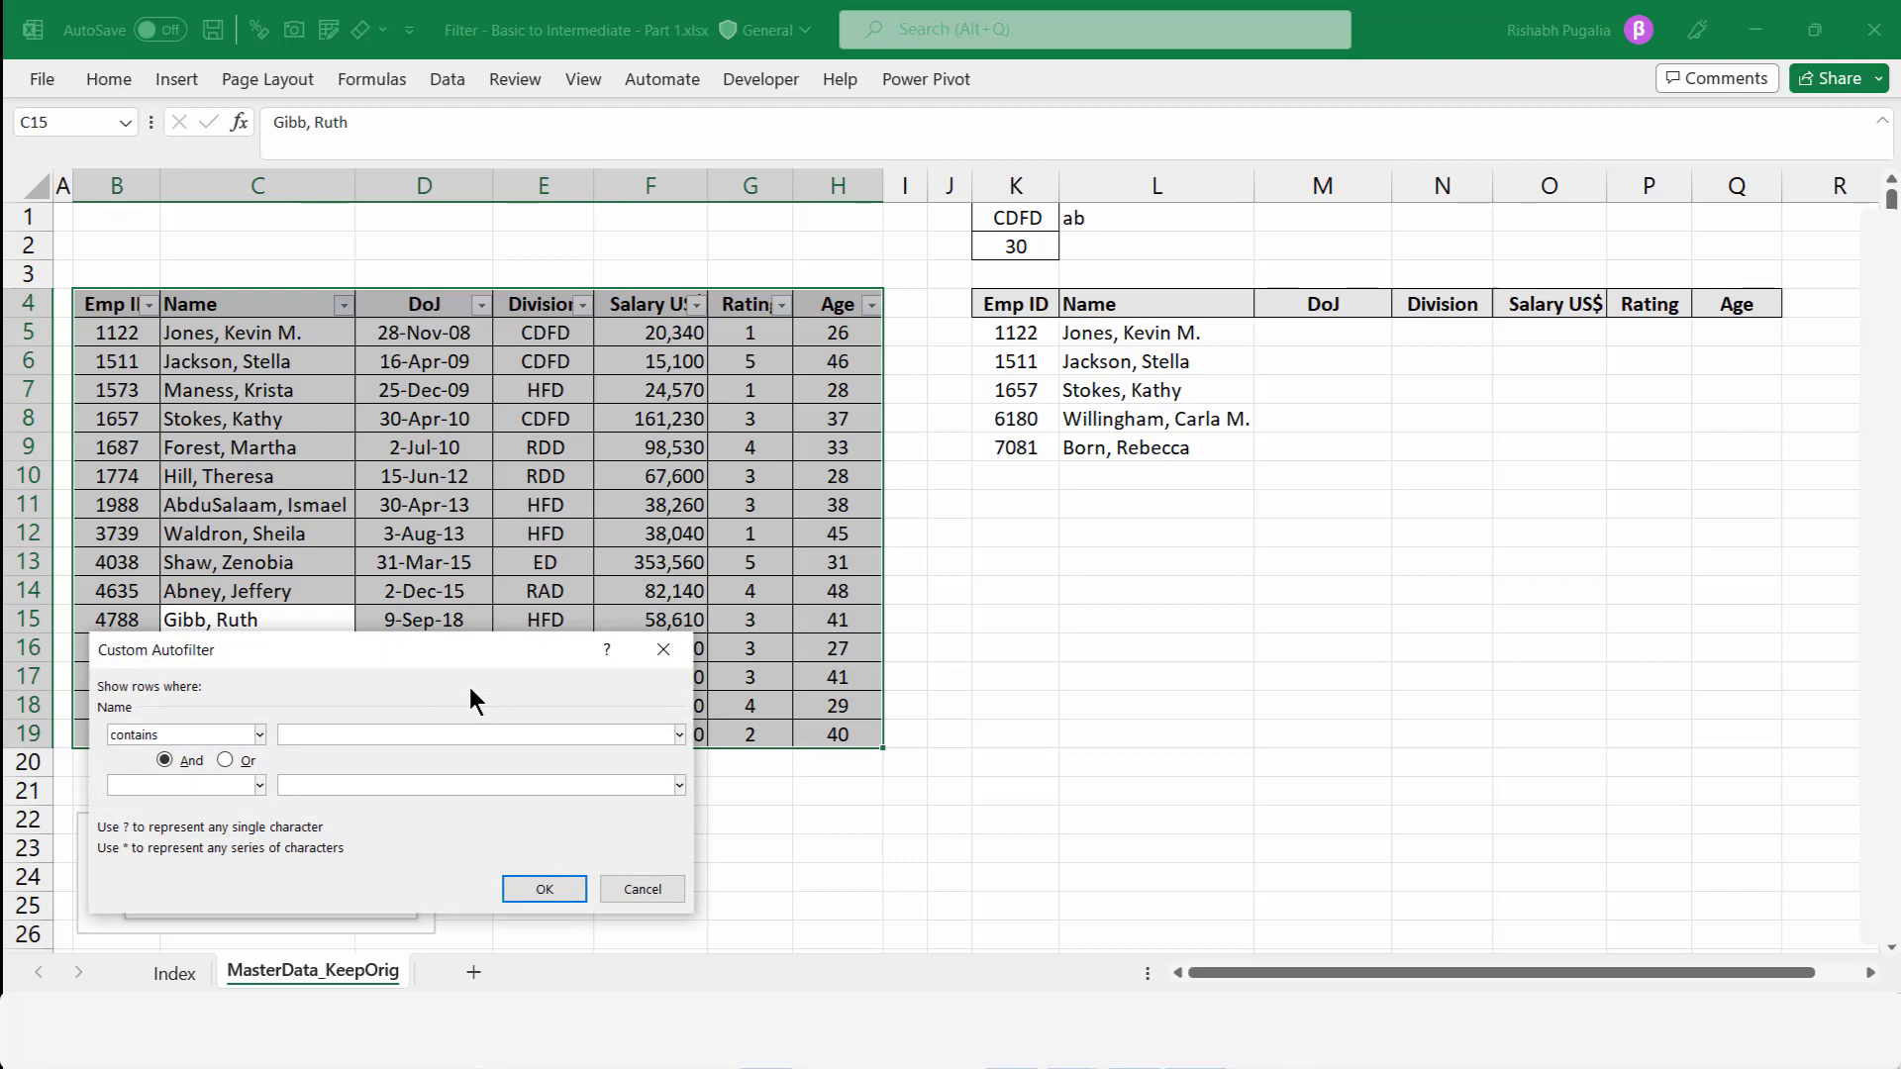
type("ab")
key("Return")
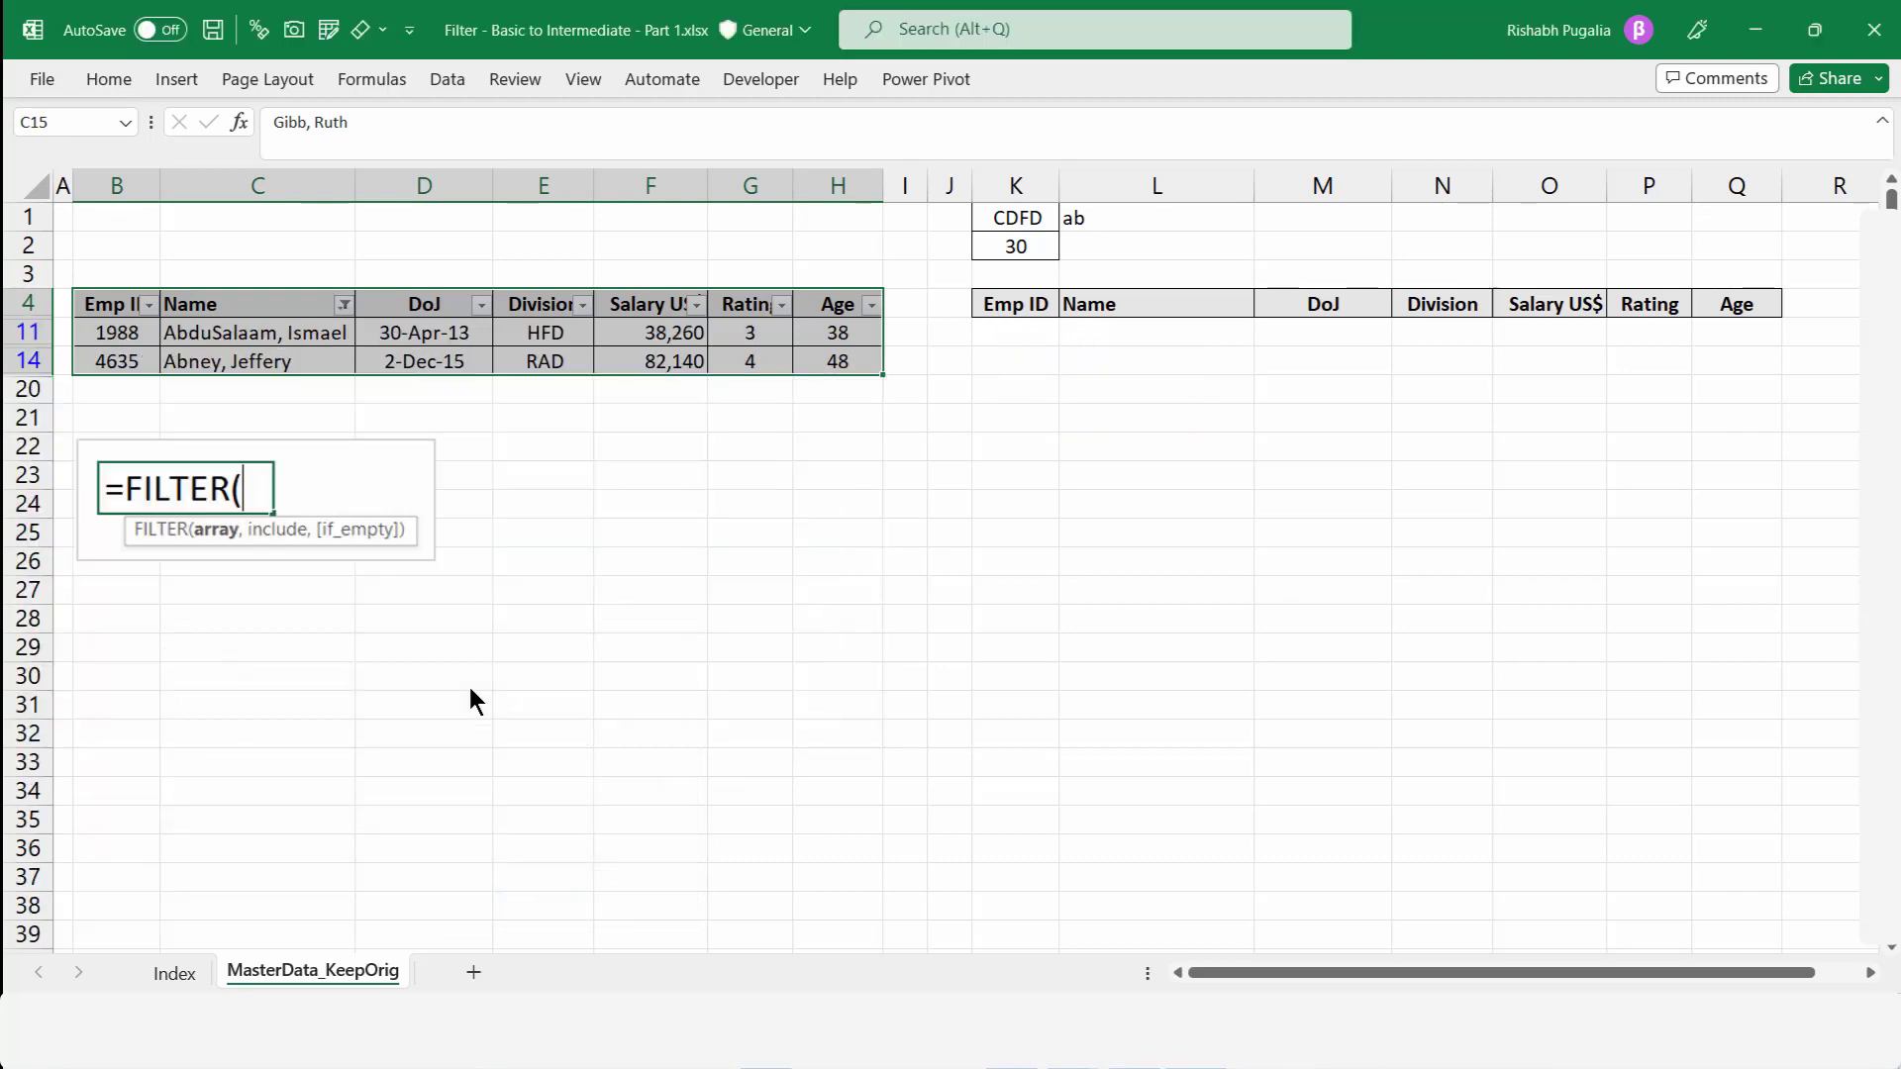
left_click(461, 78)
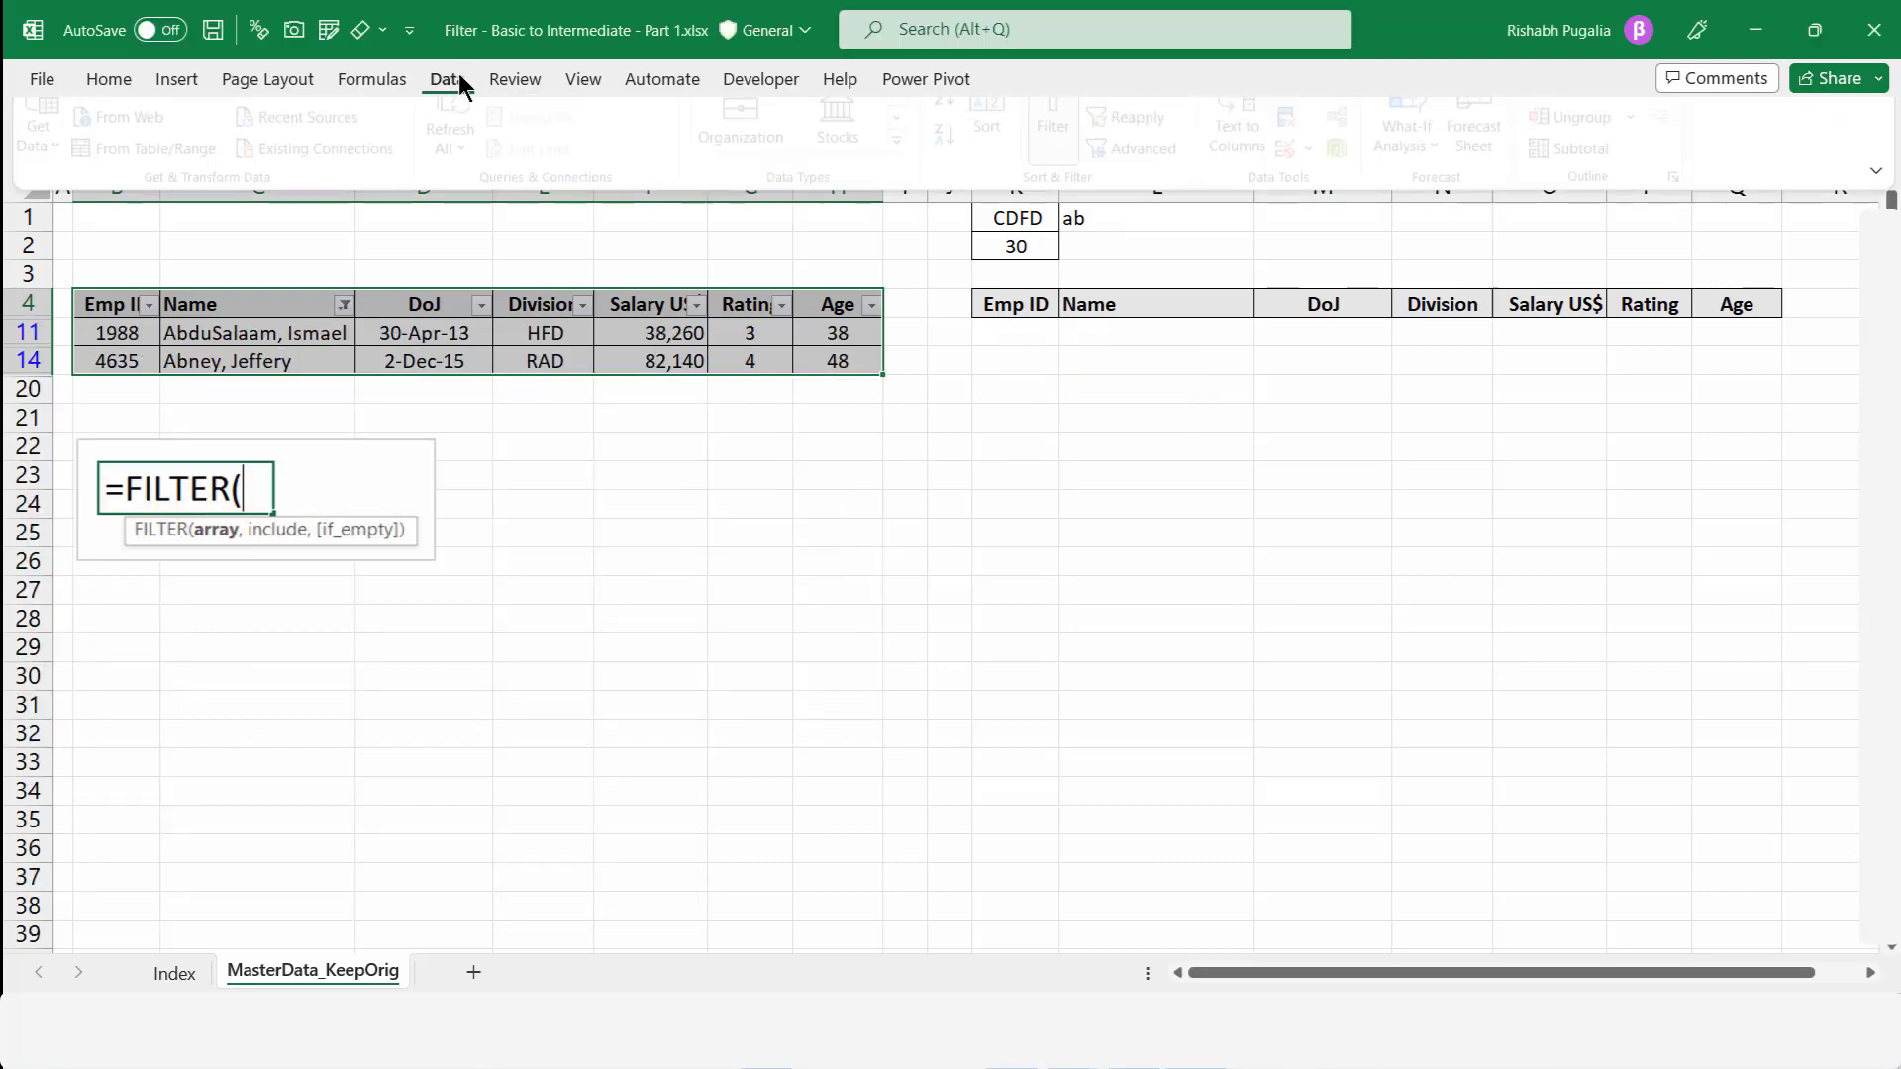
left_click(1064, 168)
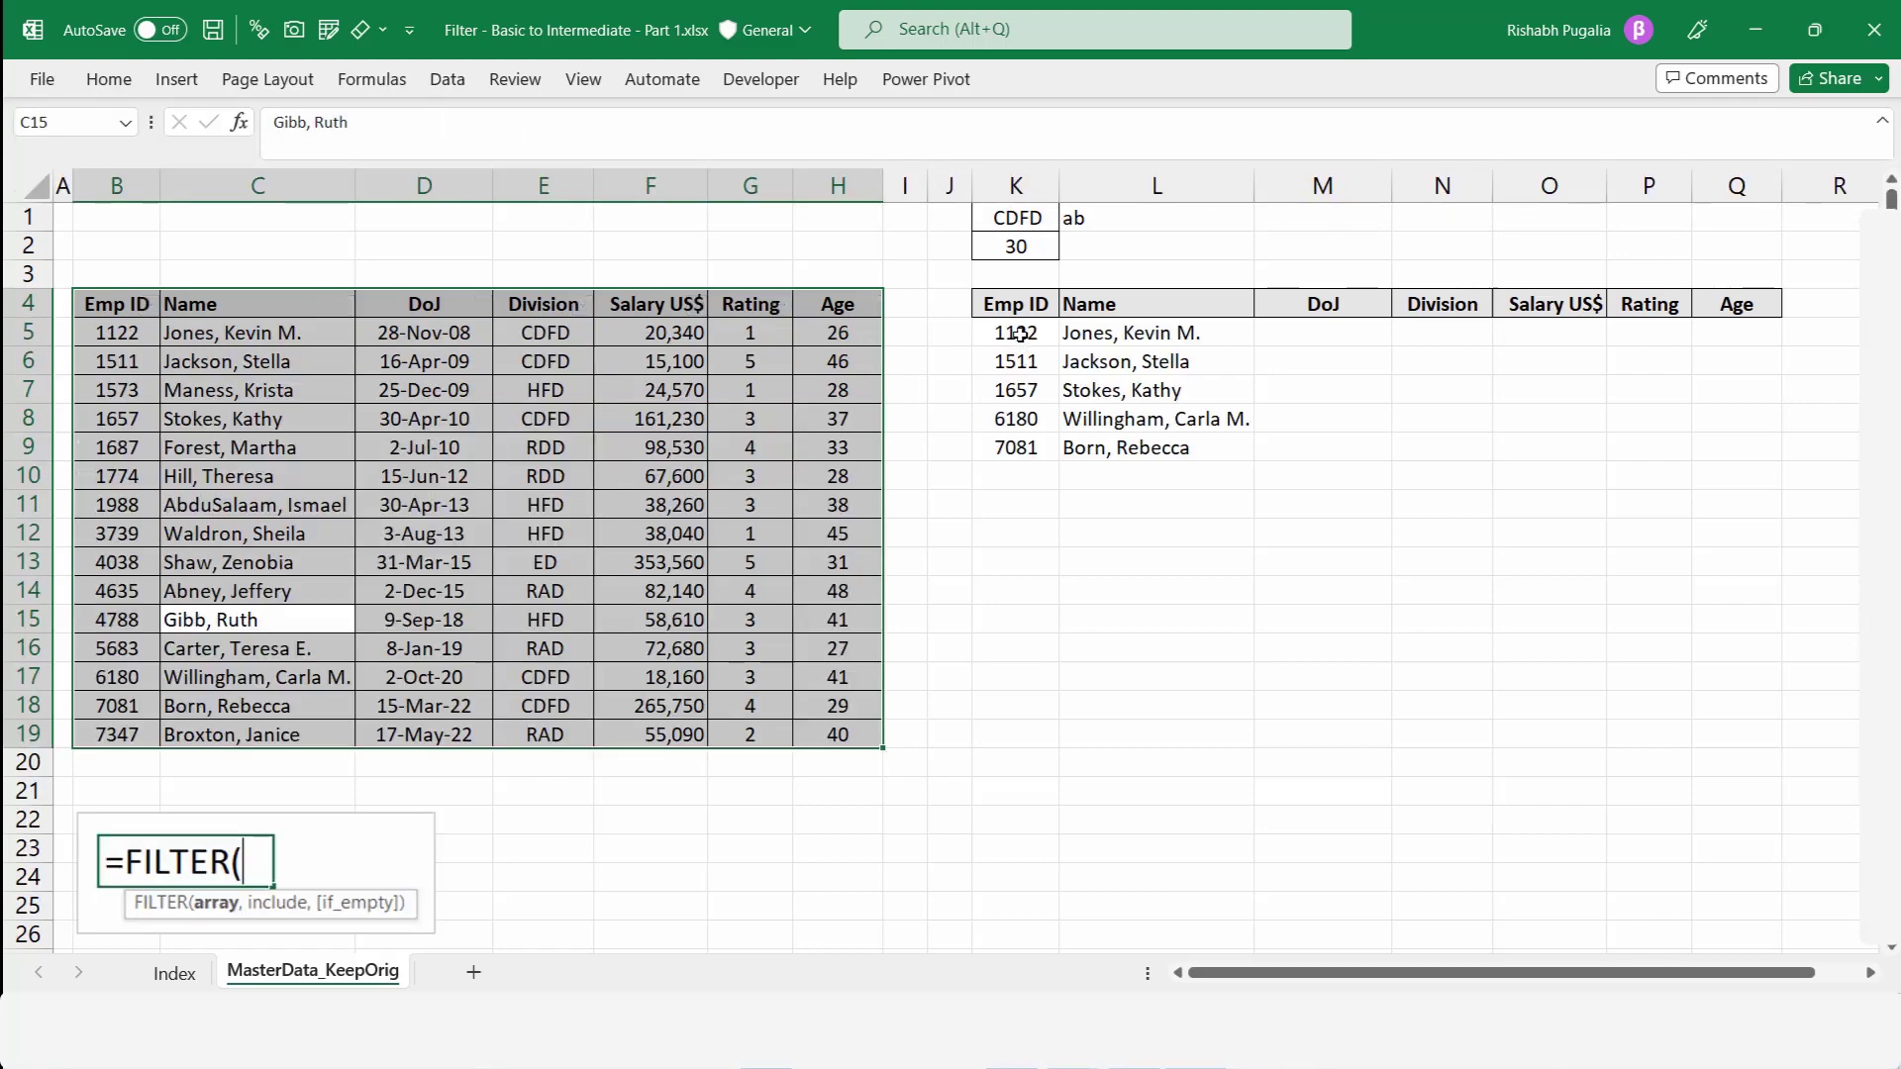
- Start a replacement FILTER formula in K5 with the source range B5:H19 as its array
left_click(1016, 335)
type("=filter")
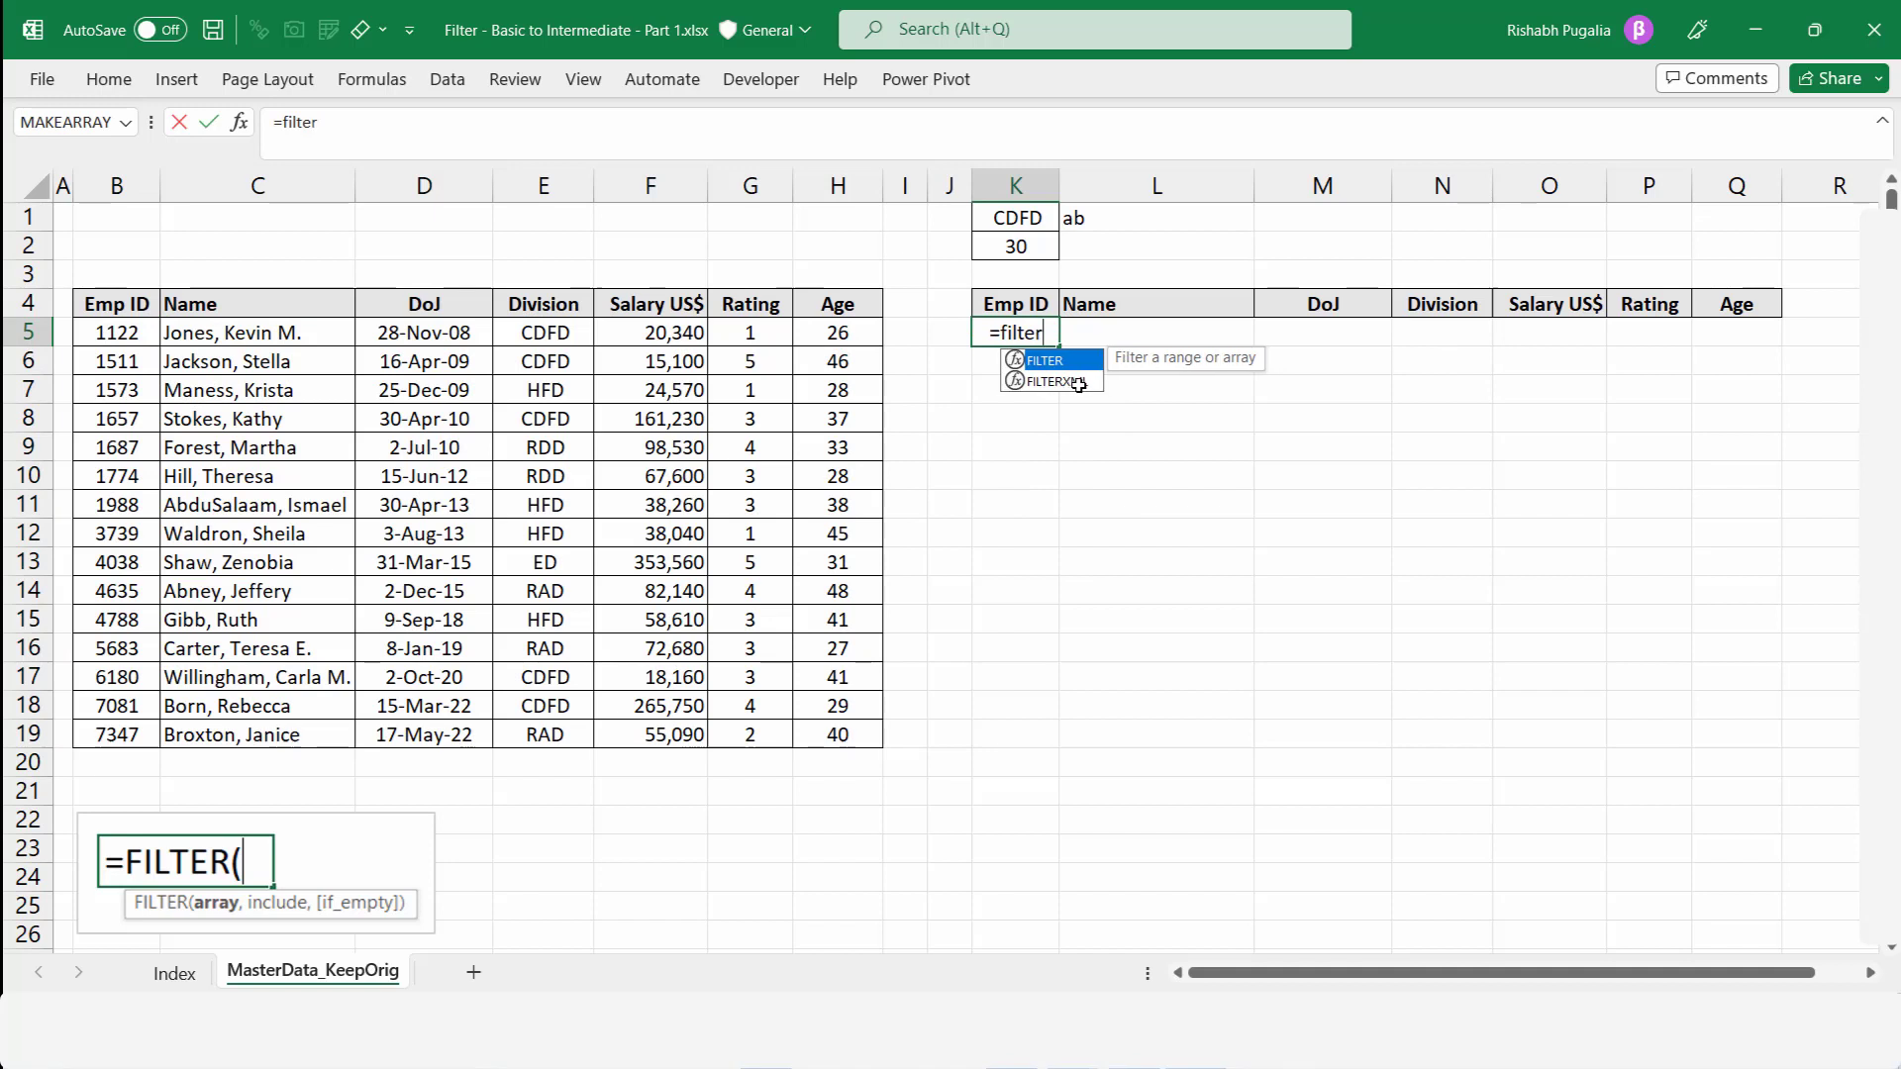
key("Tab")
left_click_drag(116, 329, 854, 742)
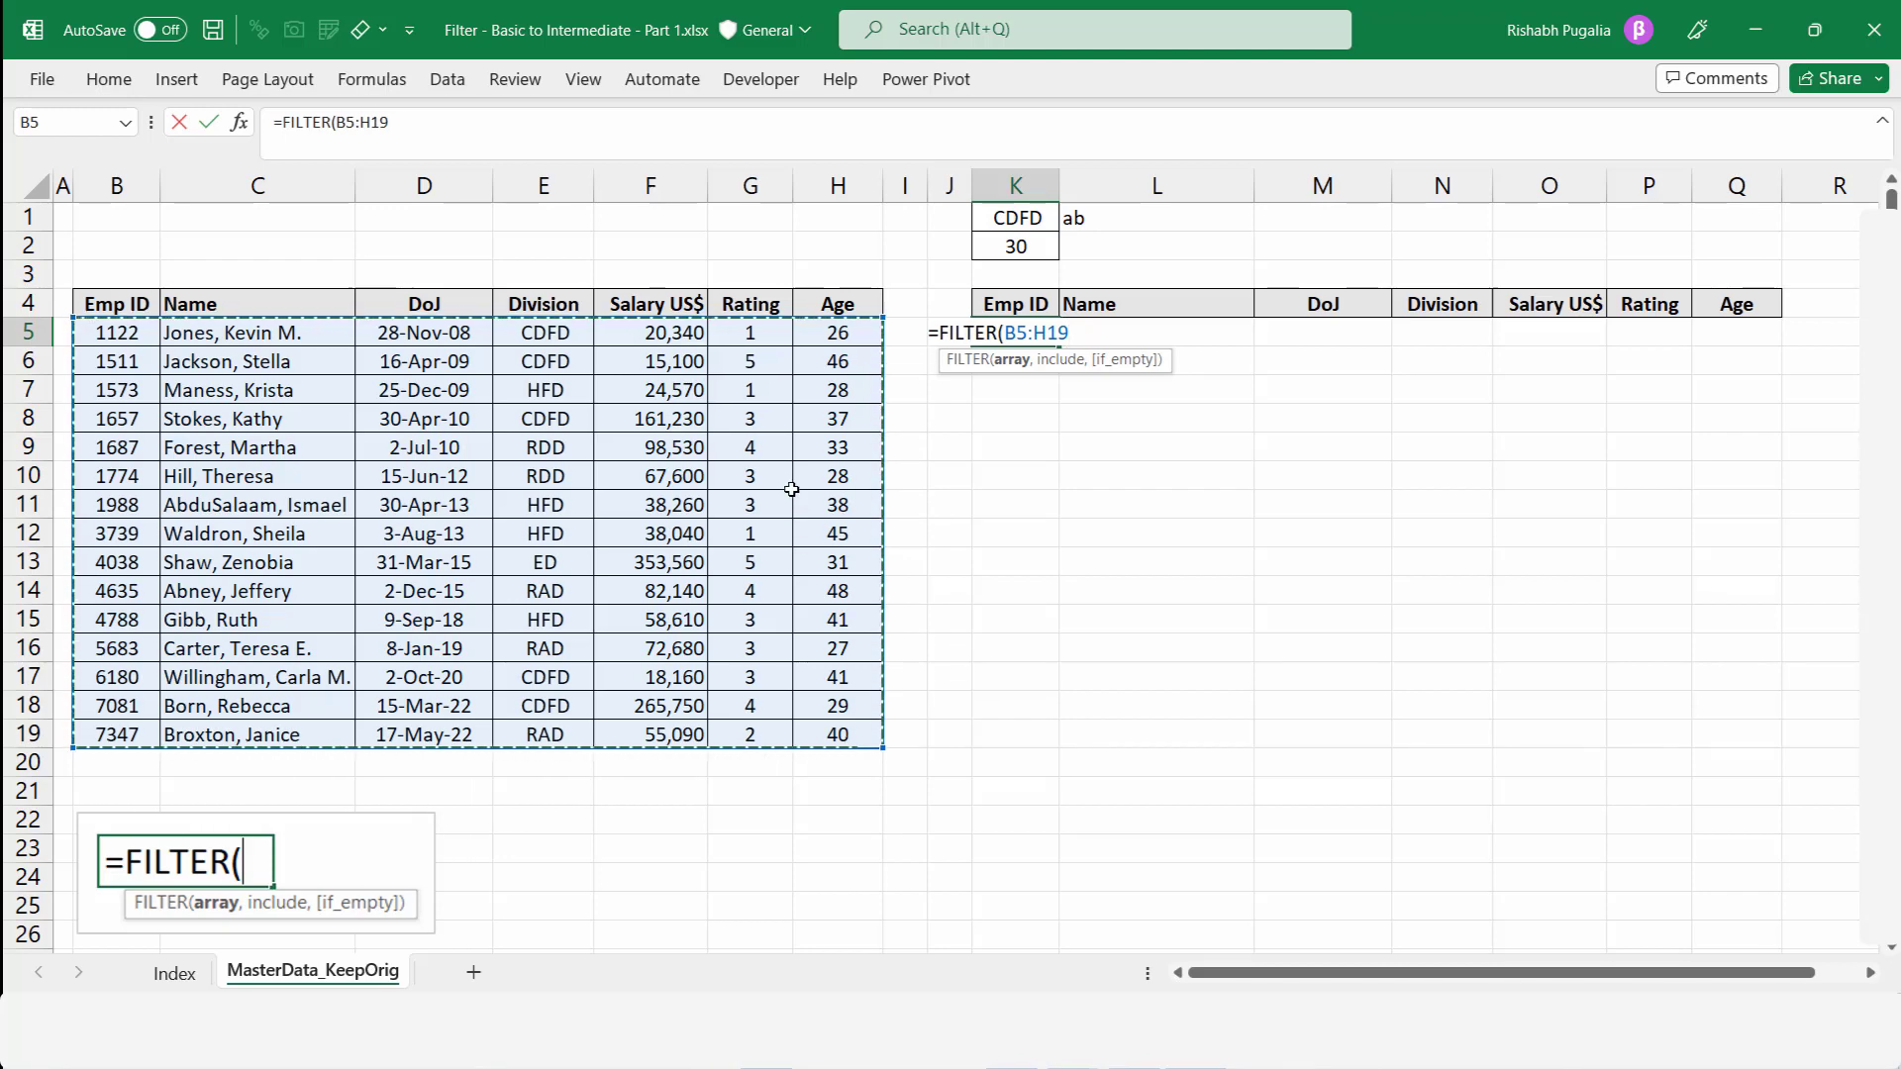
- Mark the empty rows 20–21 below the source table and the output area below its headers with red annotation rectangles
key("ctrl+shift+d")
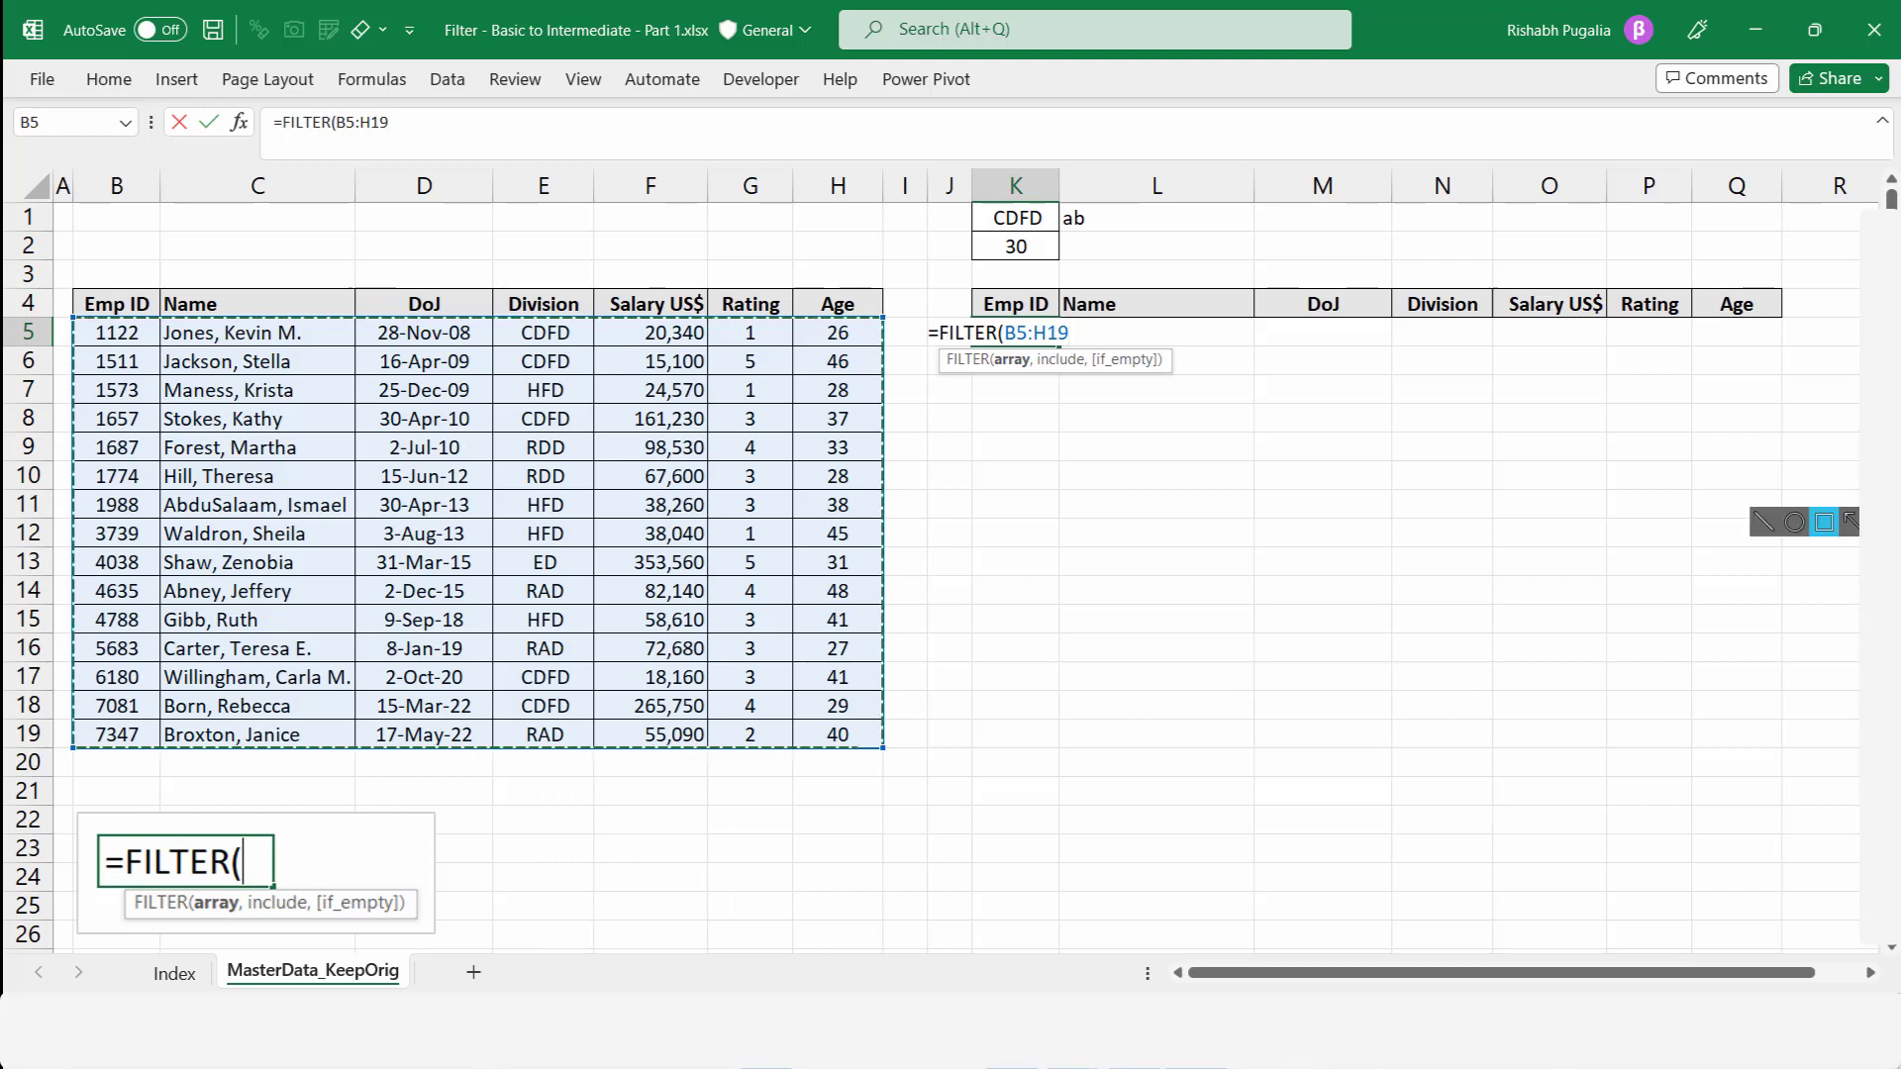
left_click_drag(63, 742, 883, 806)
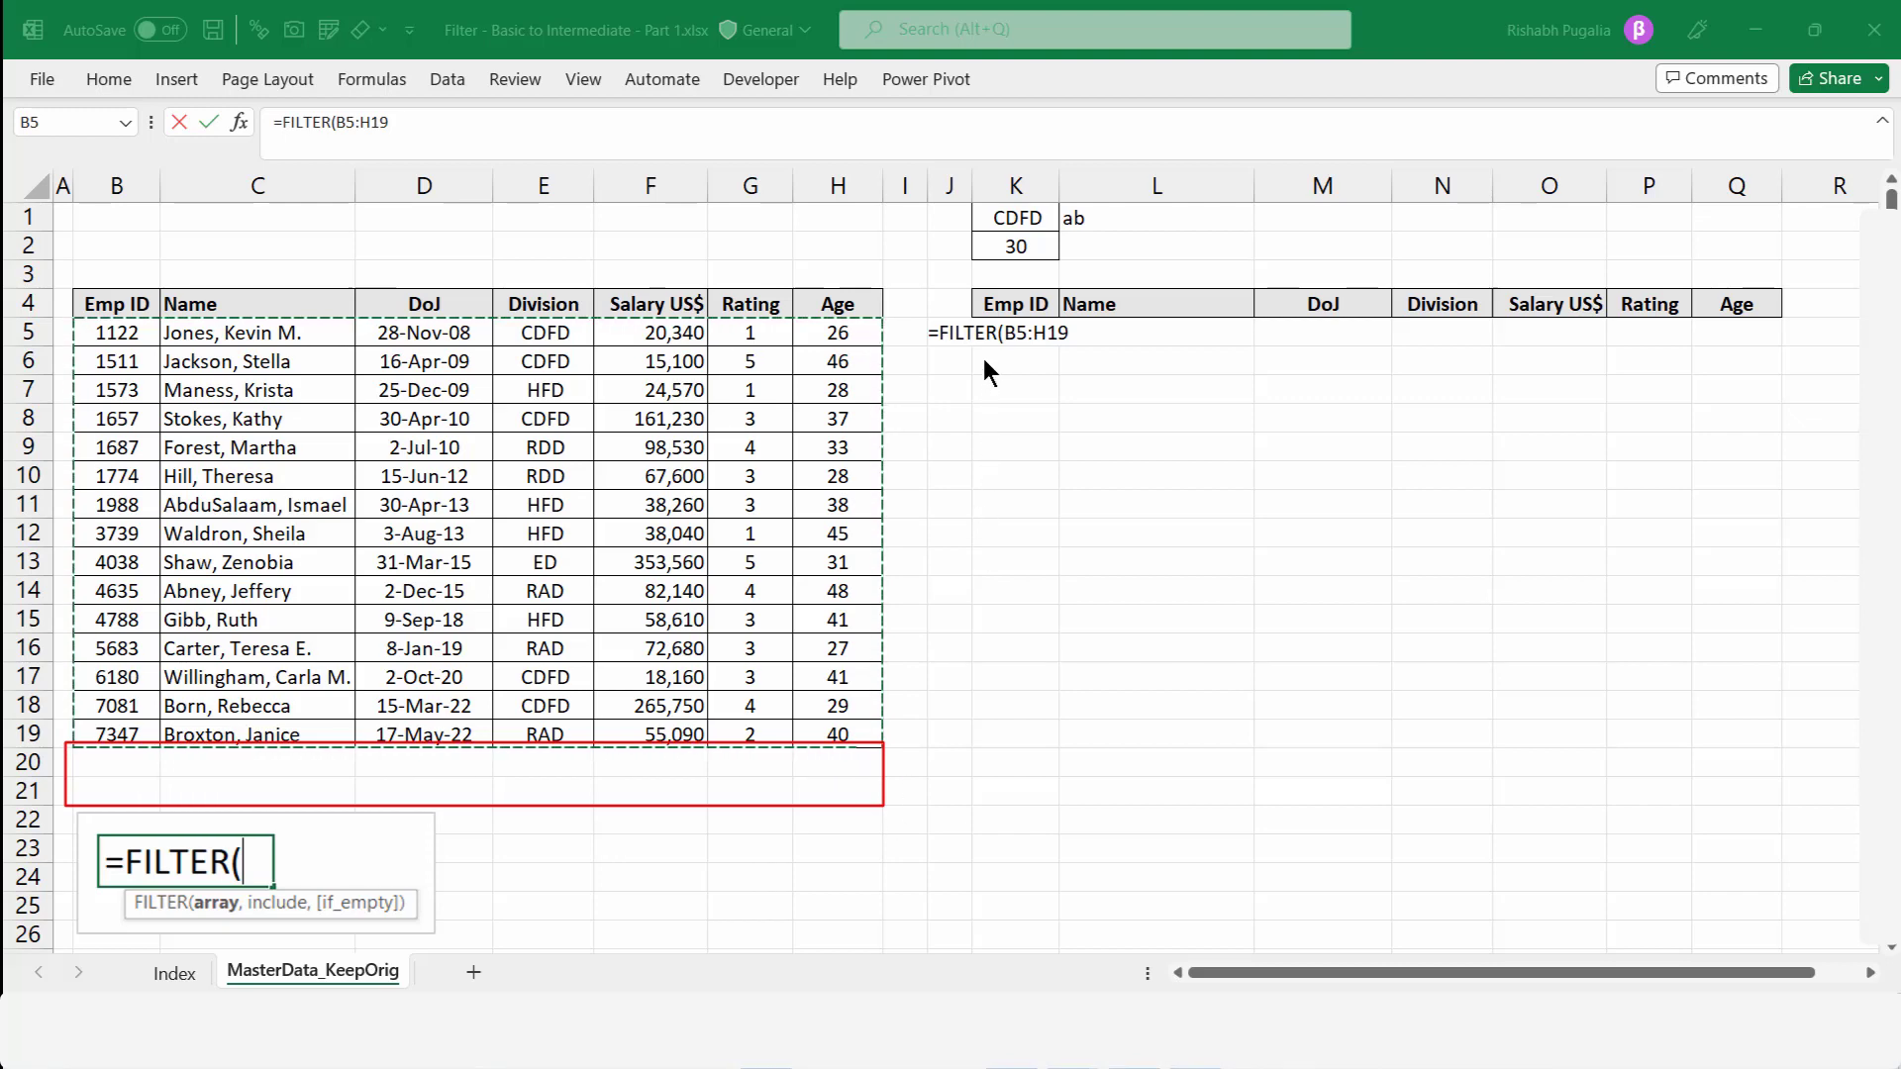
left_click_drag(969, 317, 1781, 616)
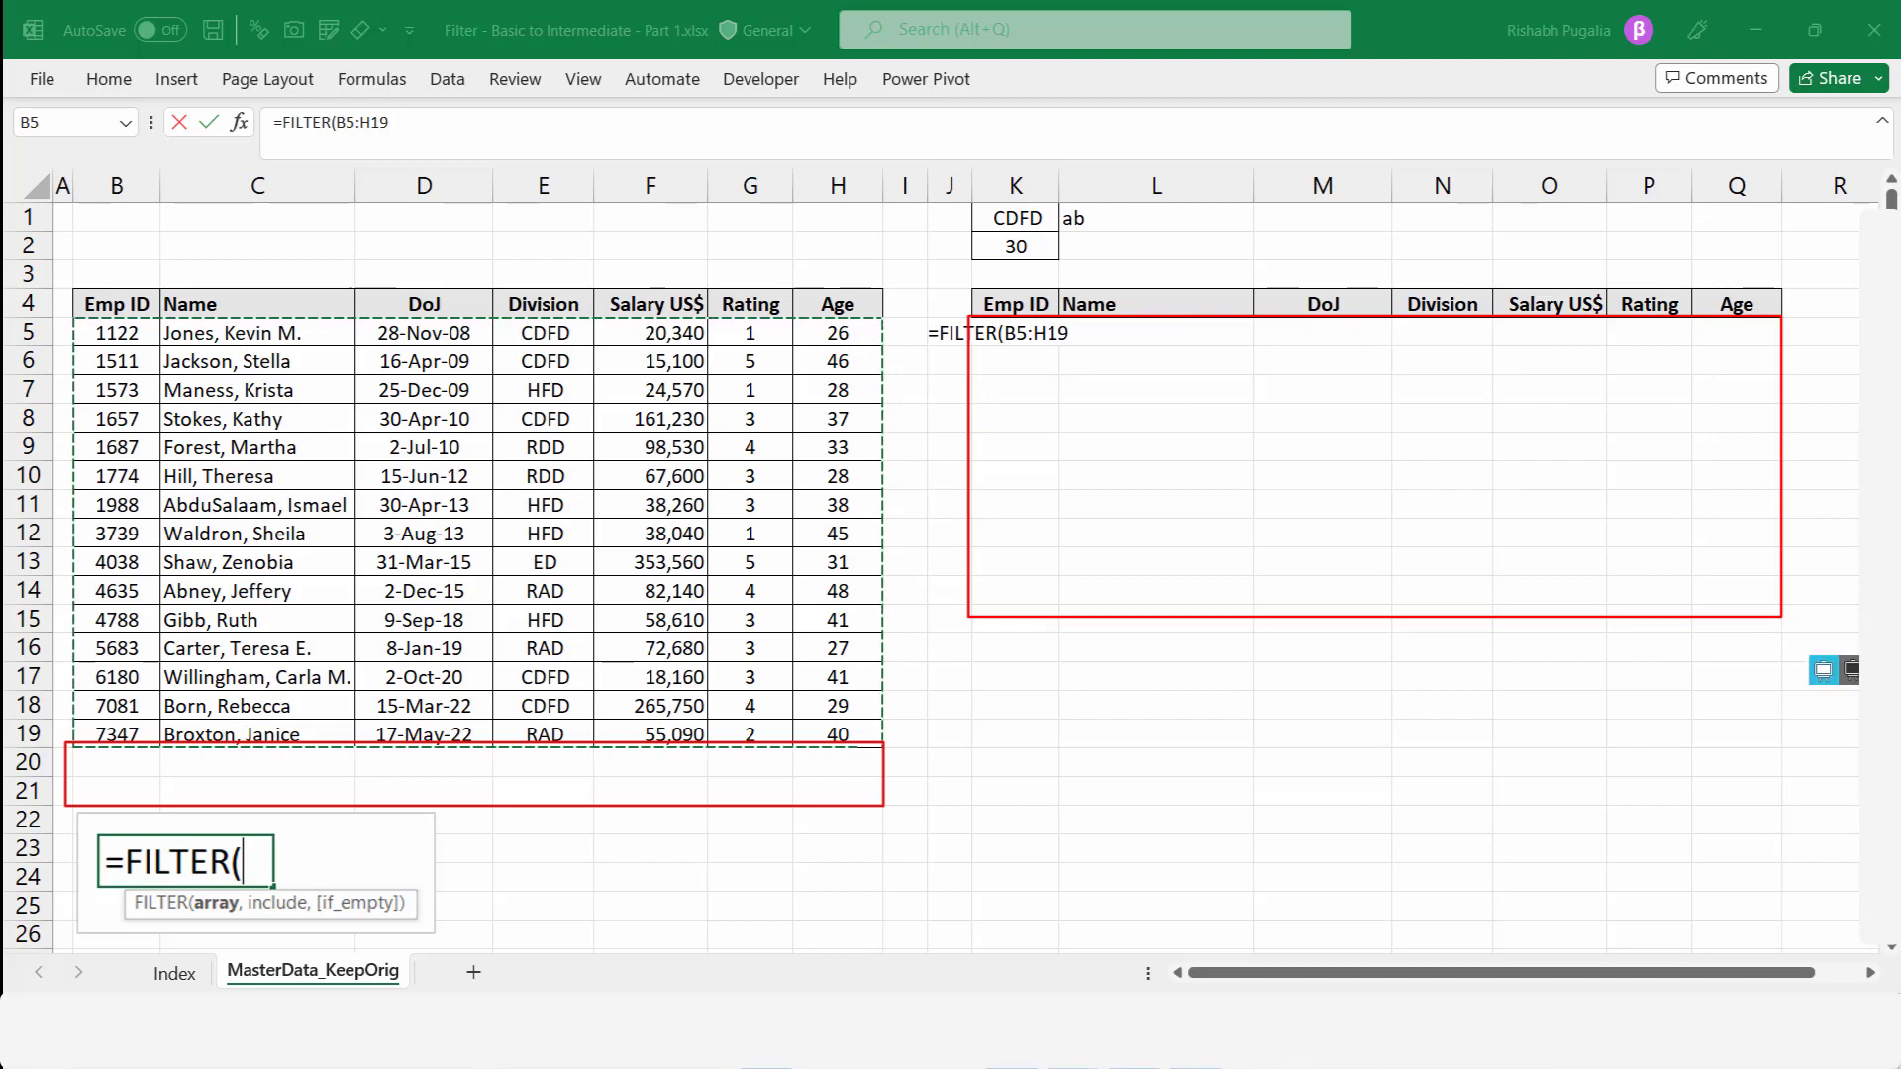
- Clear the red annotation rectangles and advance the K5 FILTER formula to its include argument
key("Escape")
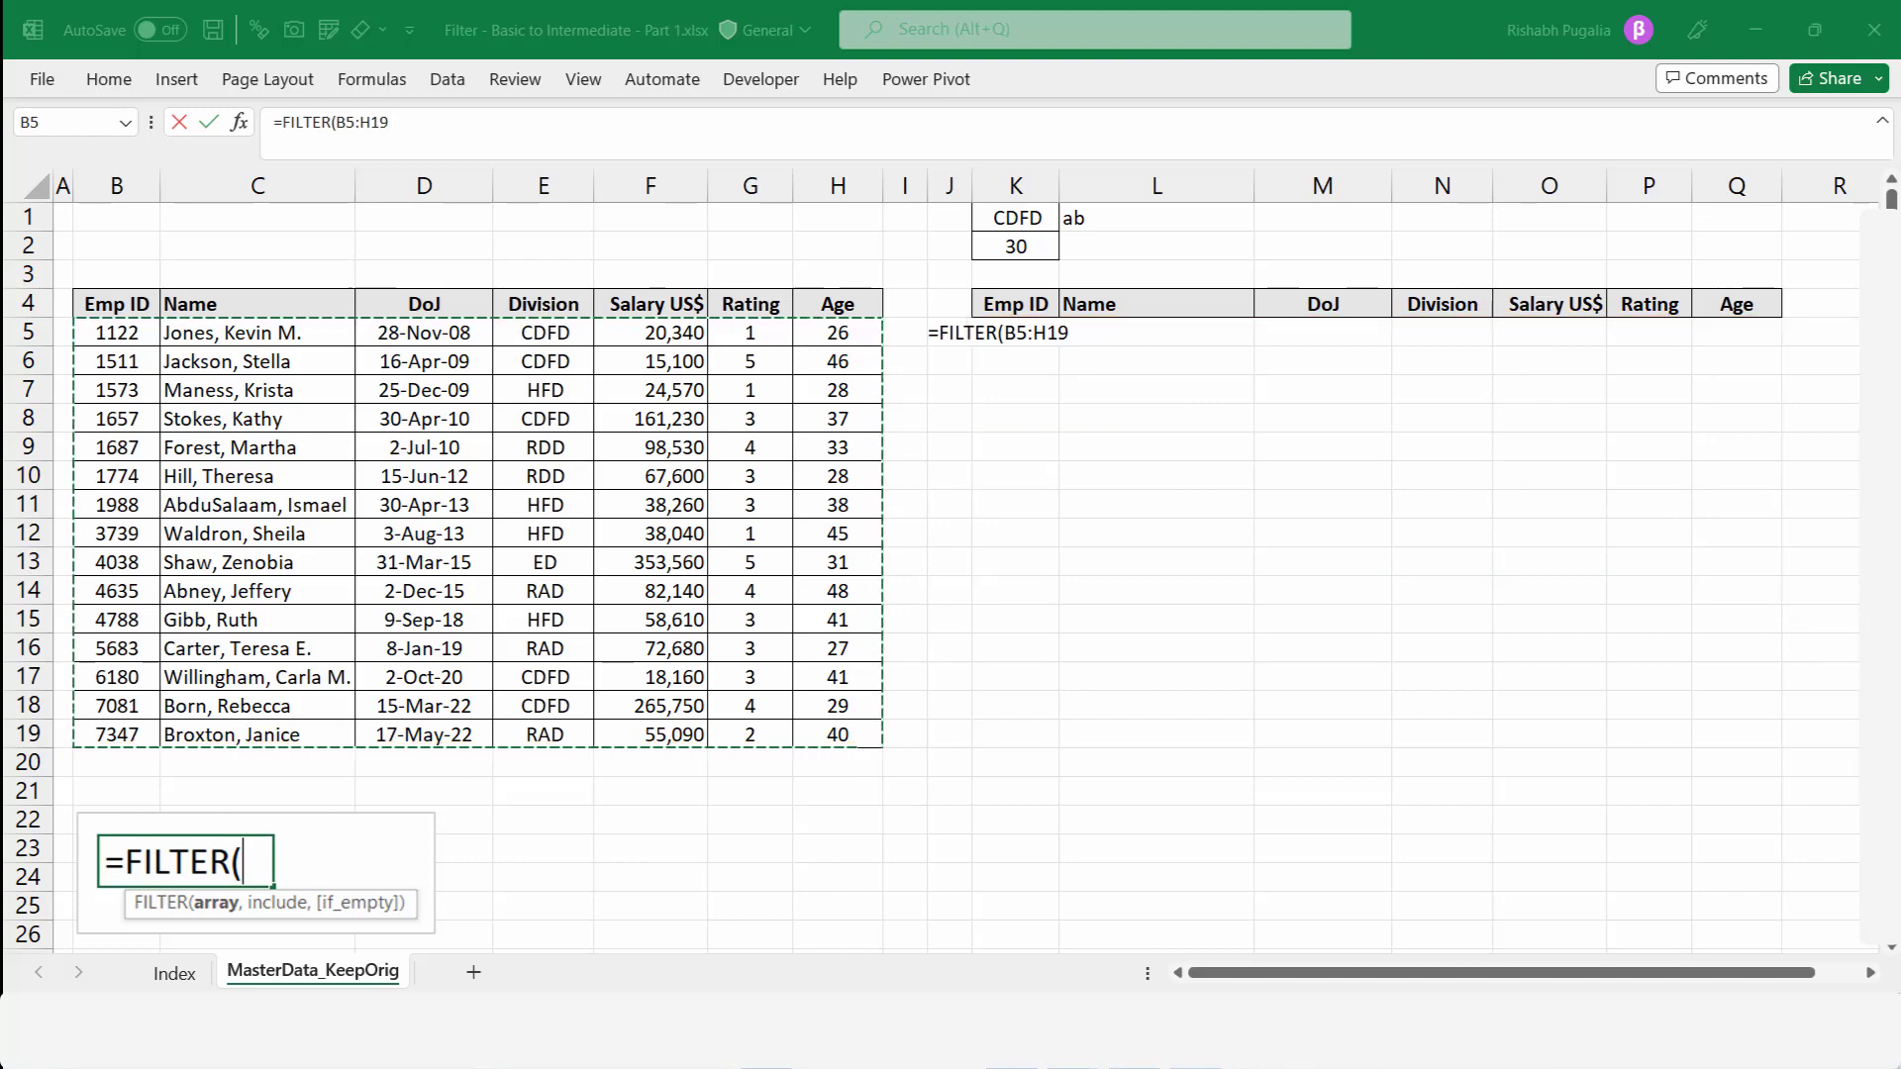
left_click(1097, 327)
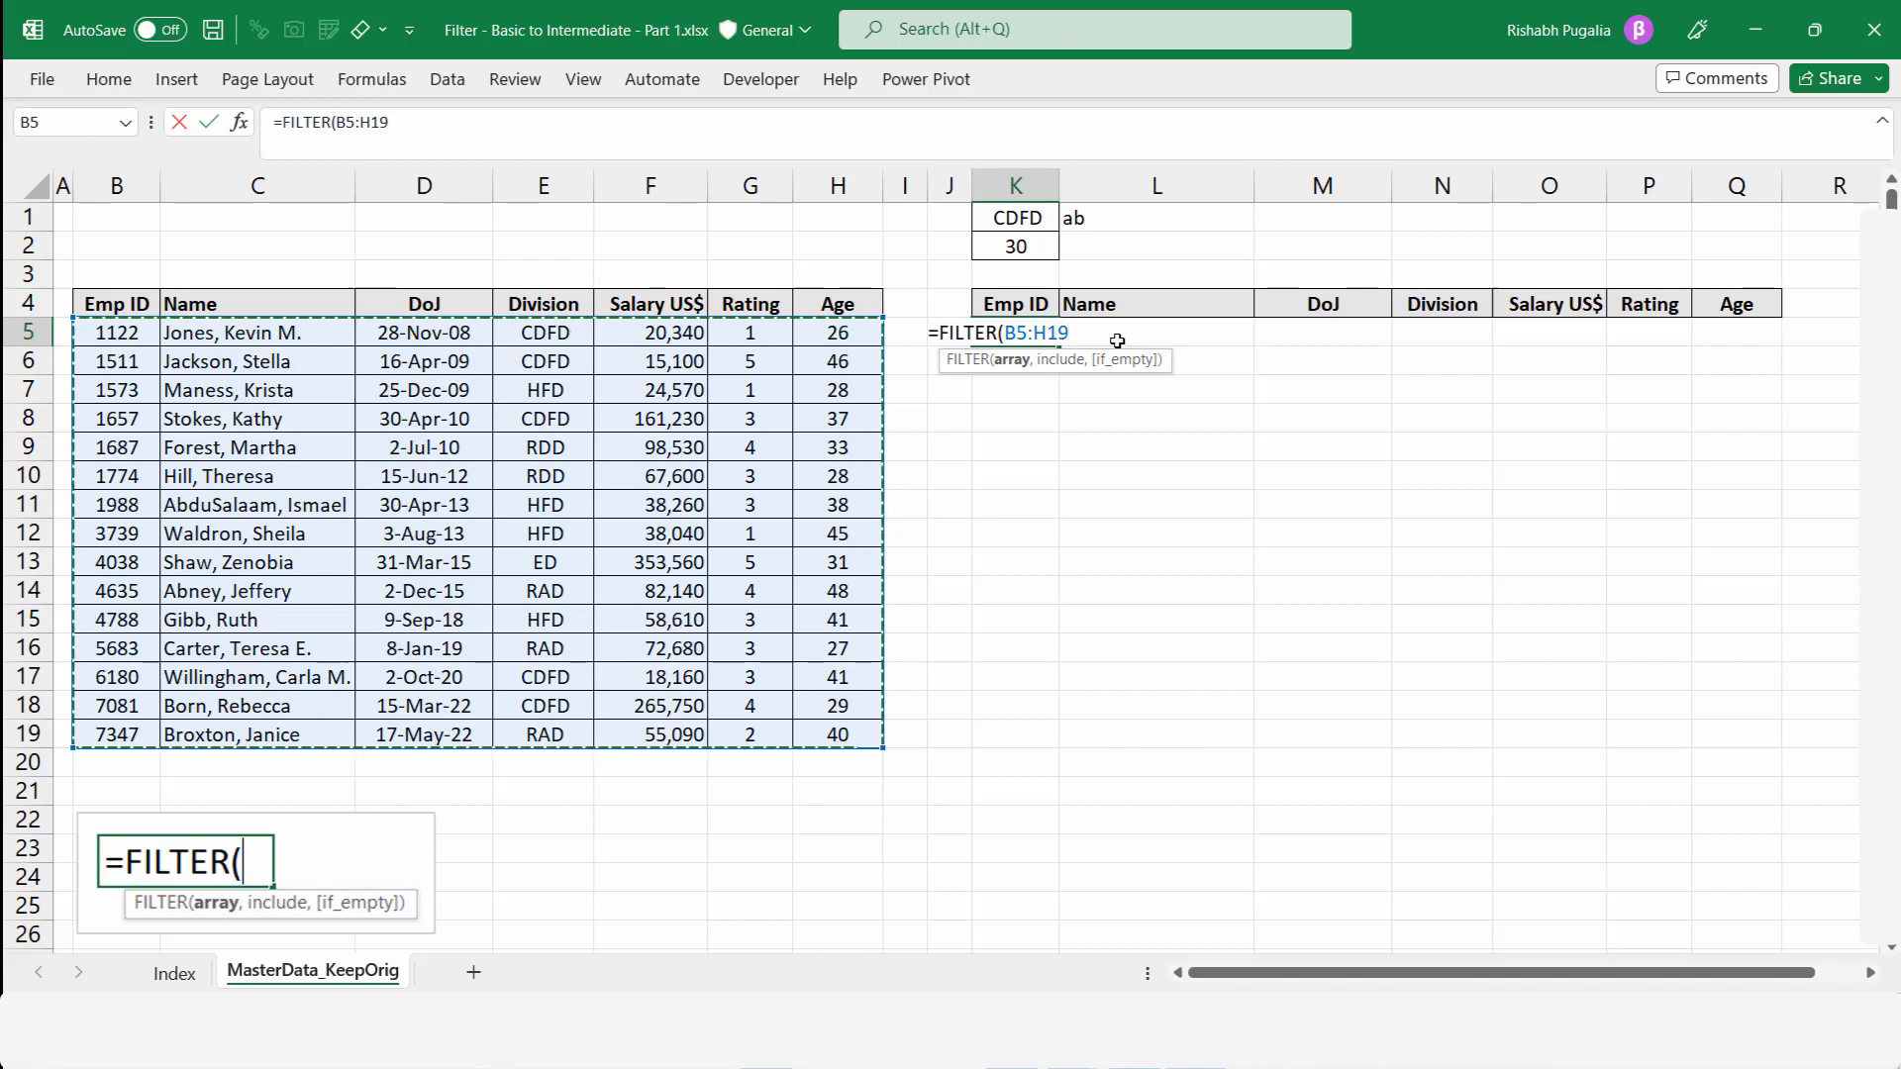
type(",")
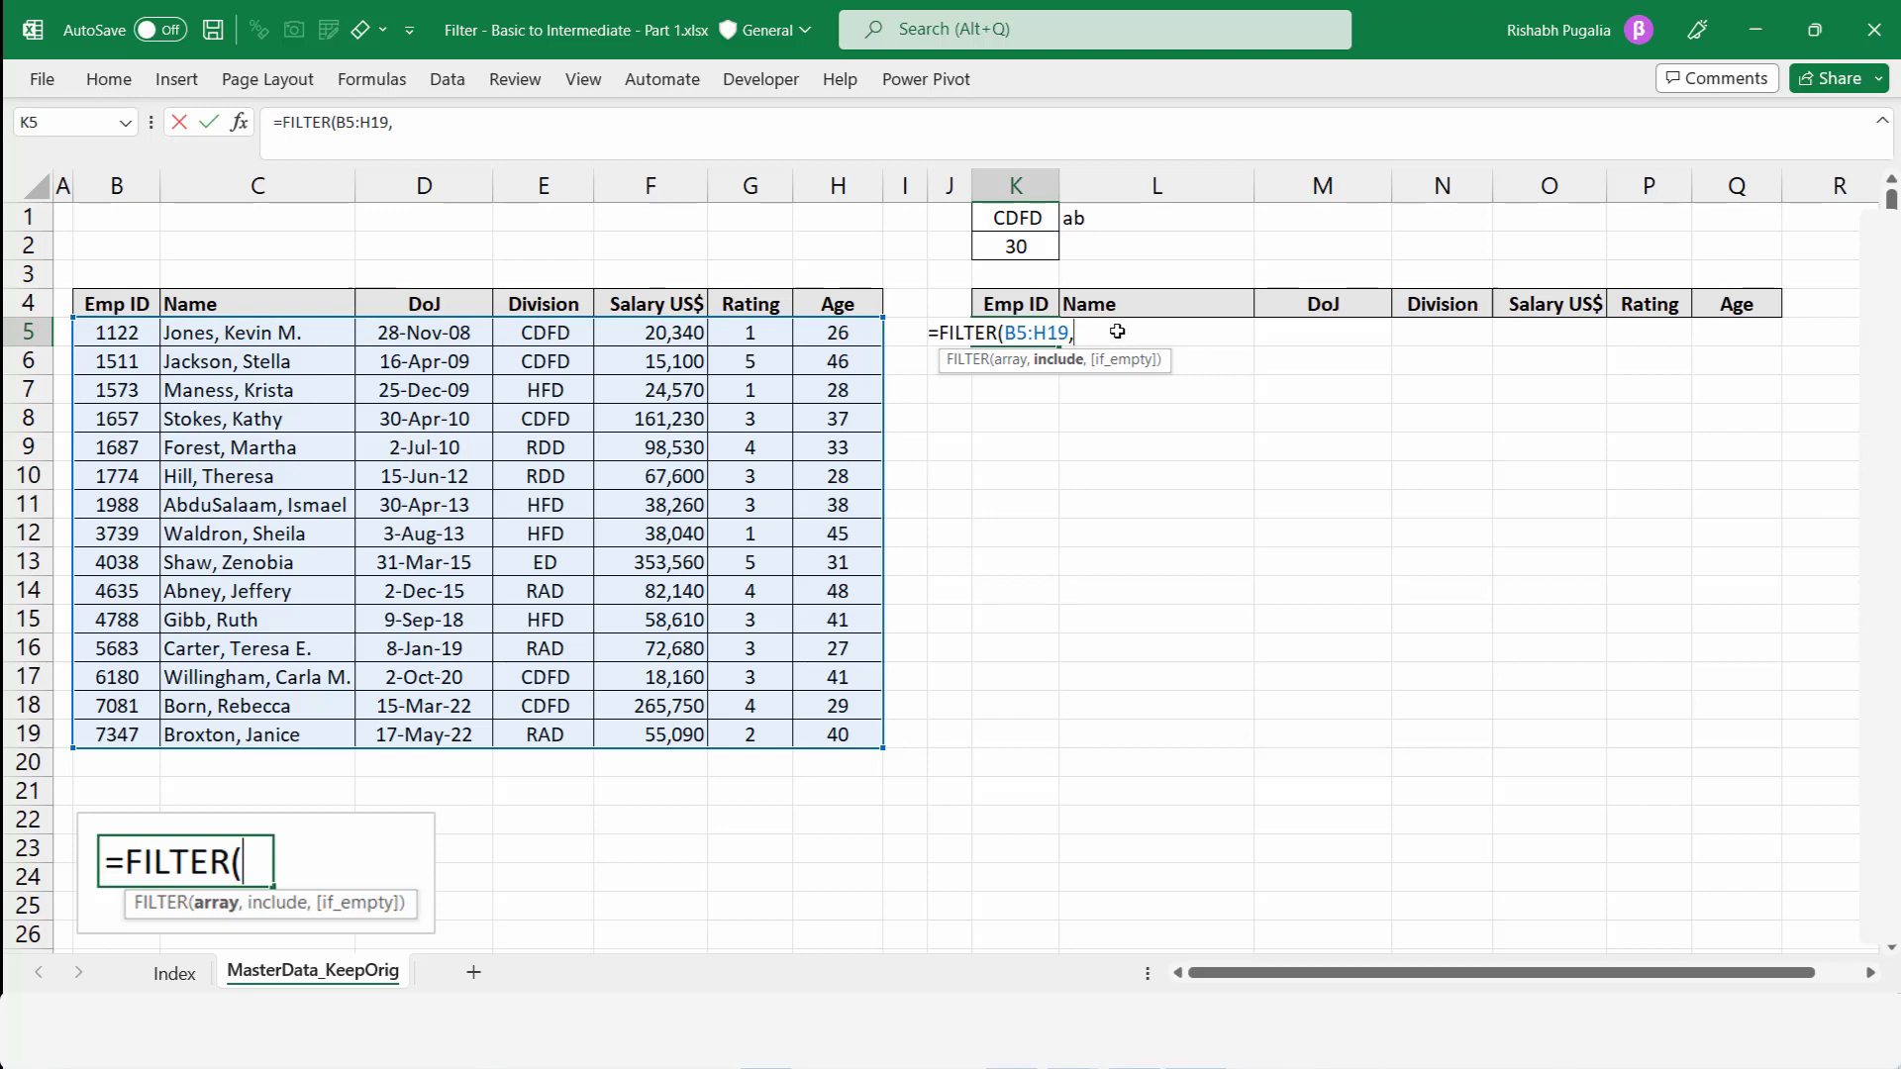
- Mark the keyword in L1 and the source names in C5:C19 with red annotation rectangles
key("ctrl+2")
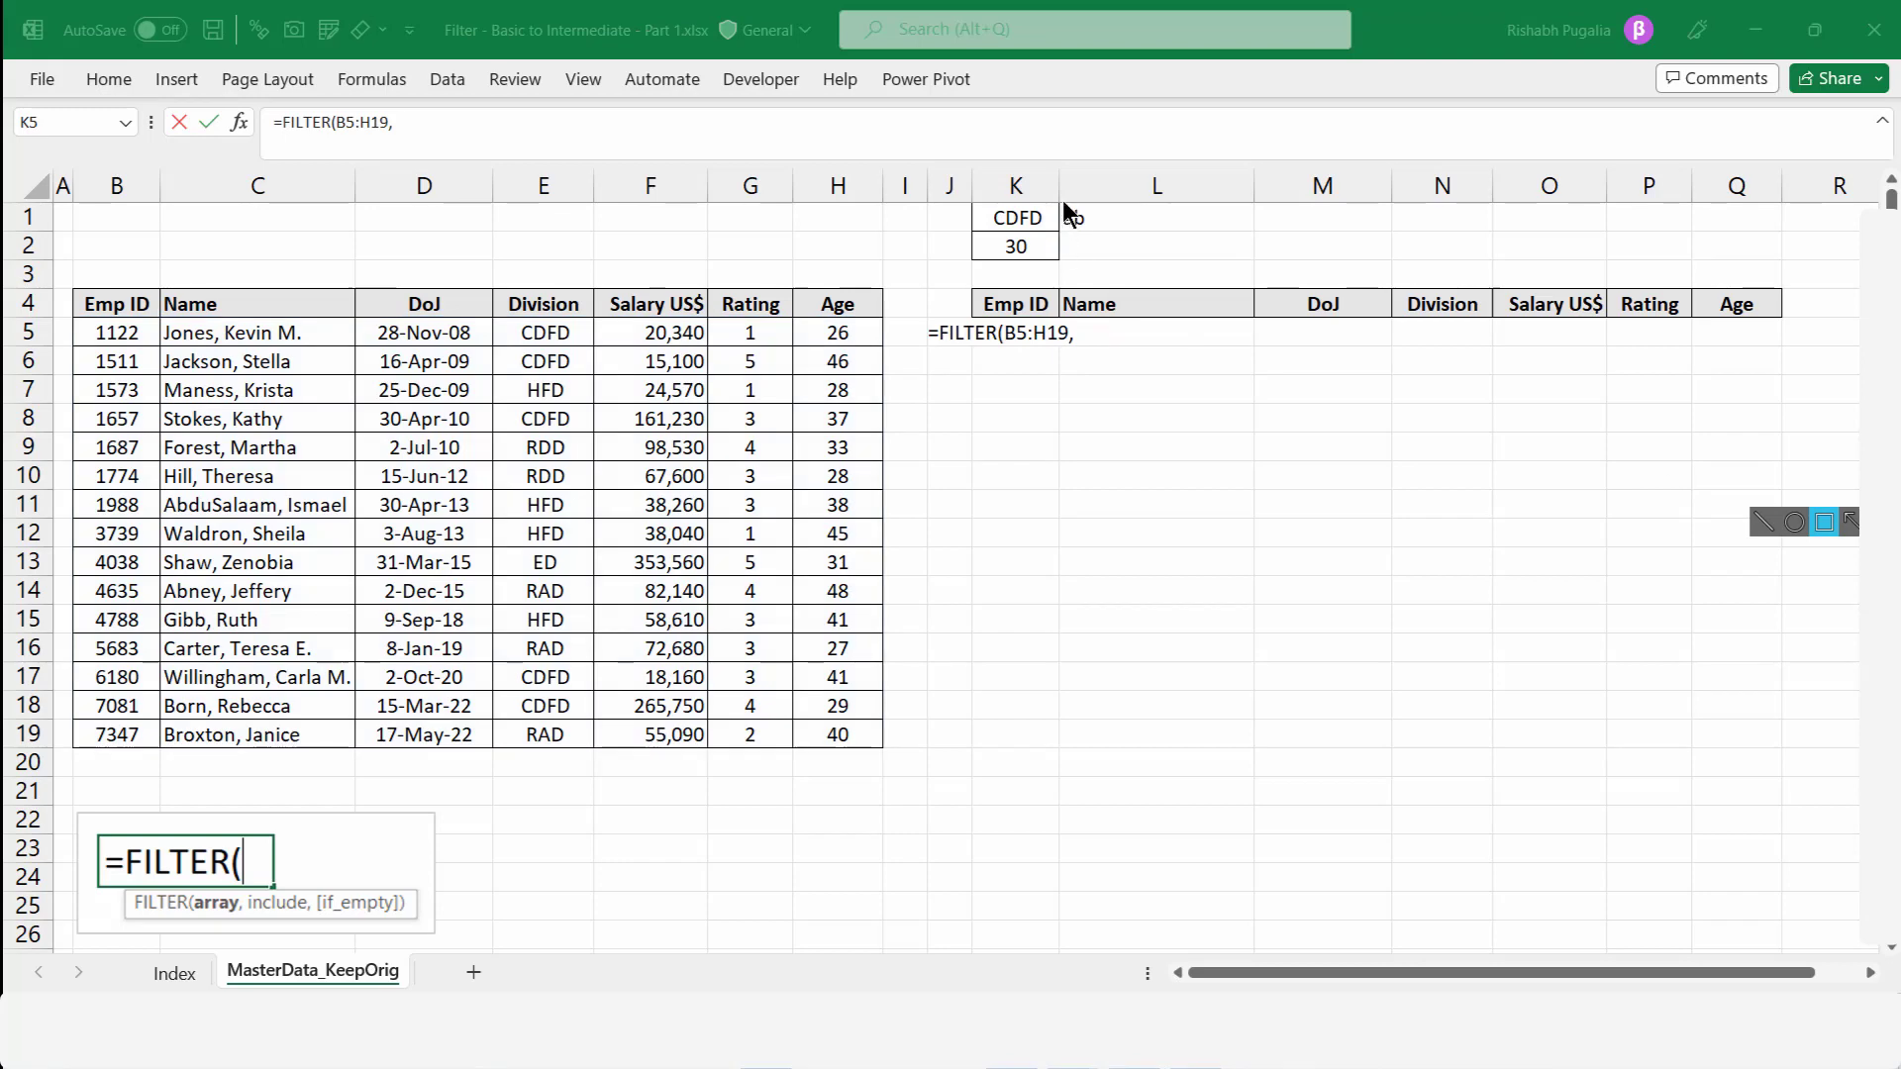
left_click_drag(1061, 200, 1095, 233)
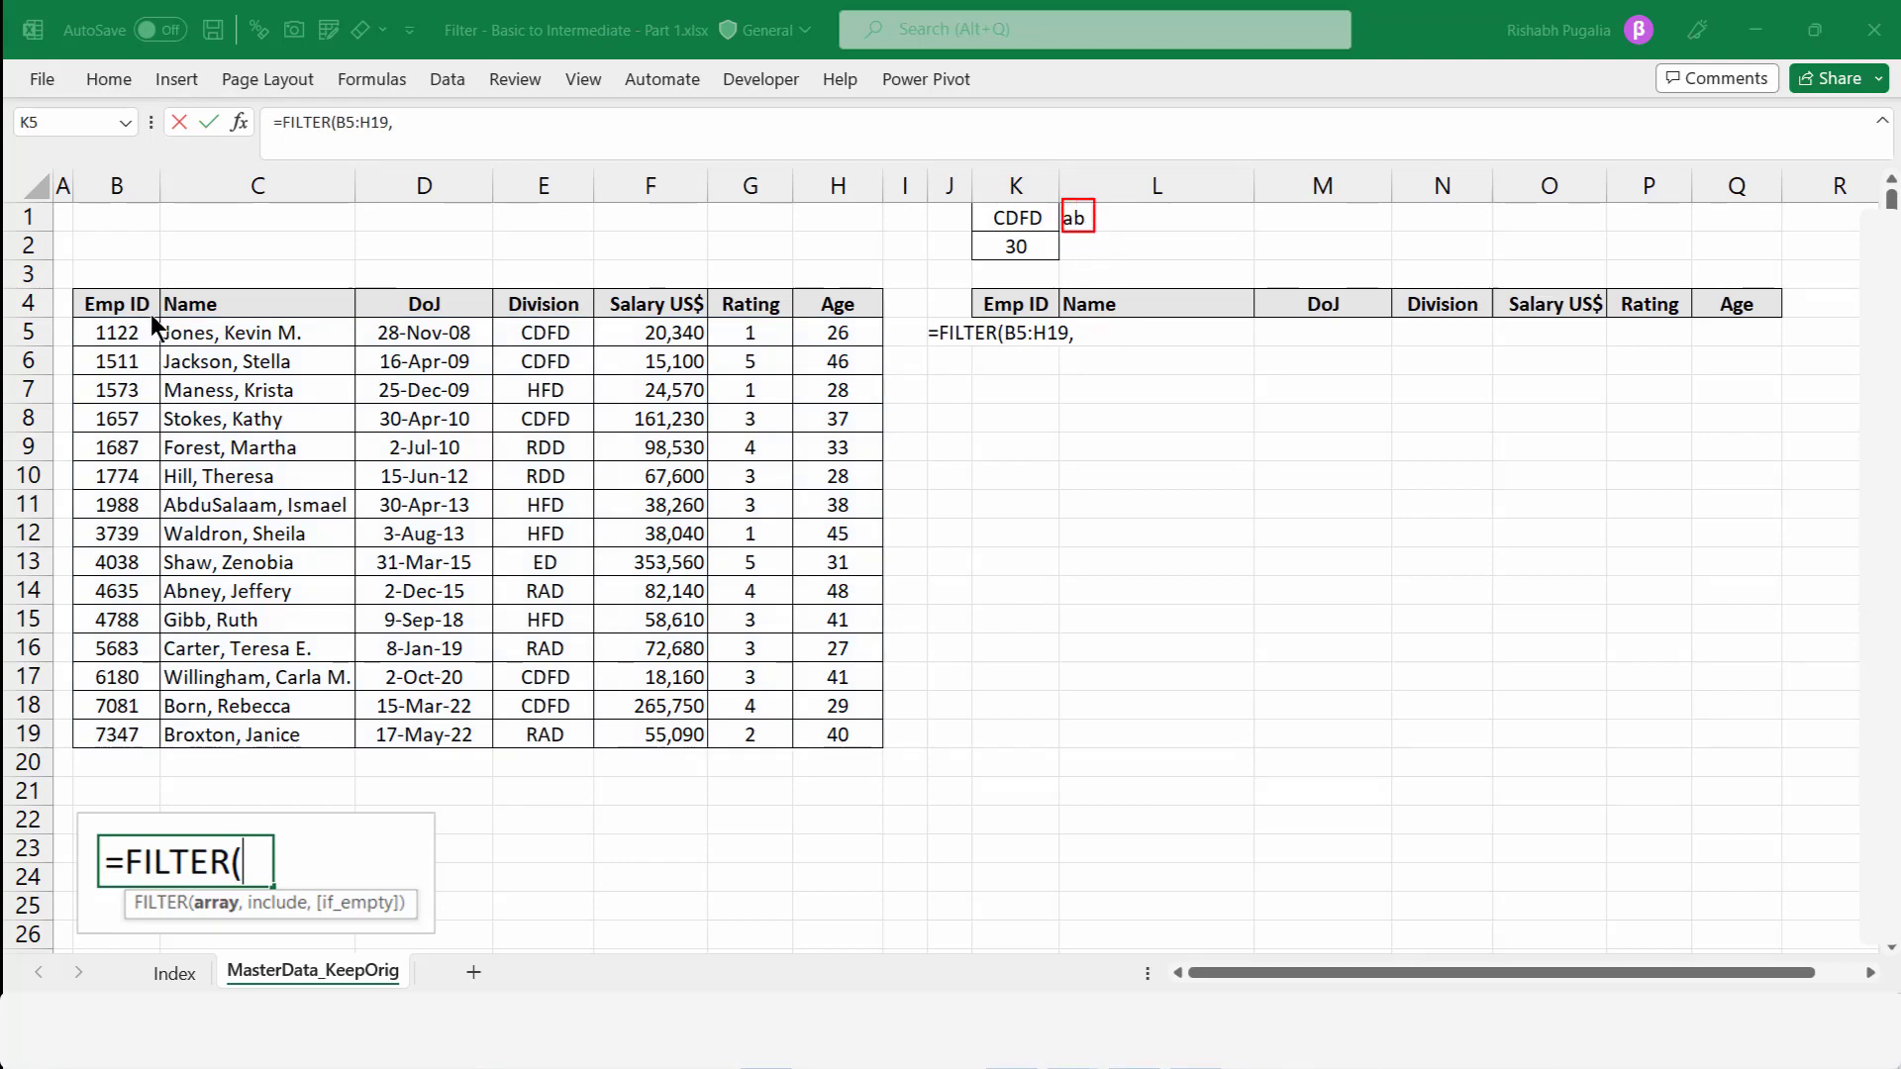
mouse_move(153, 315)
left_mouse_down()
mouse_move(258, 448)
mouse_move(366, 705)
mouse_move(359, 758)
left_mouse_up()
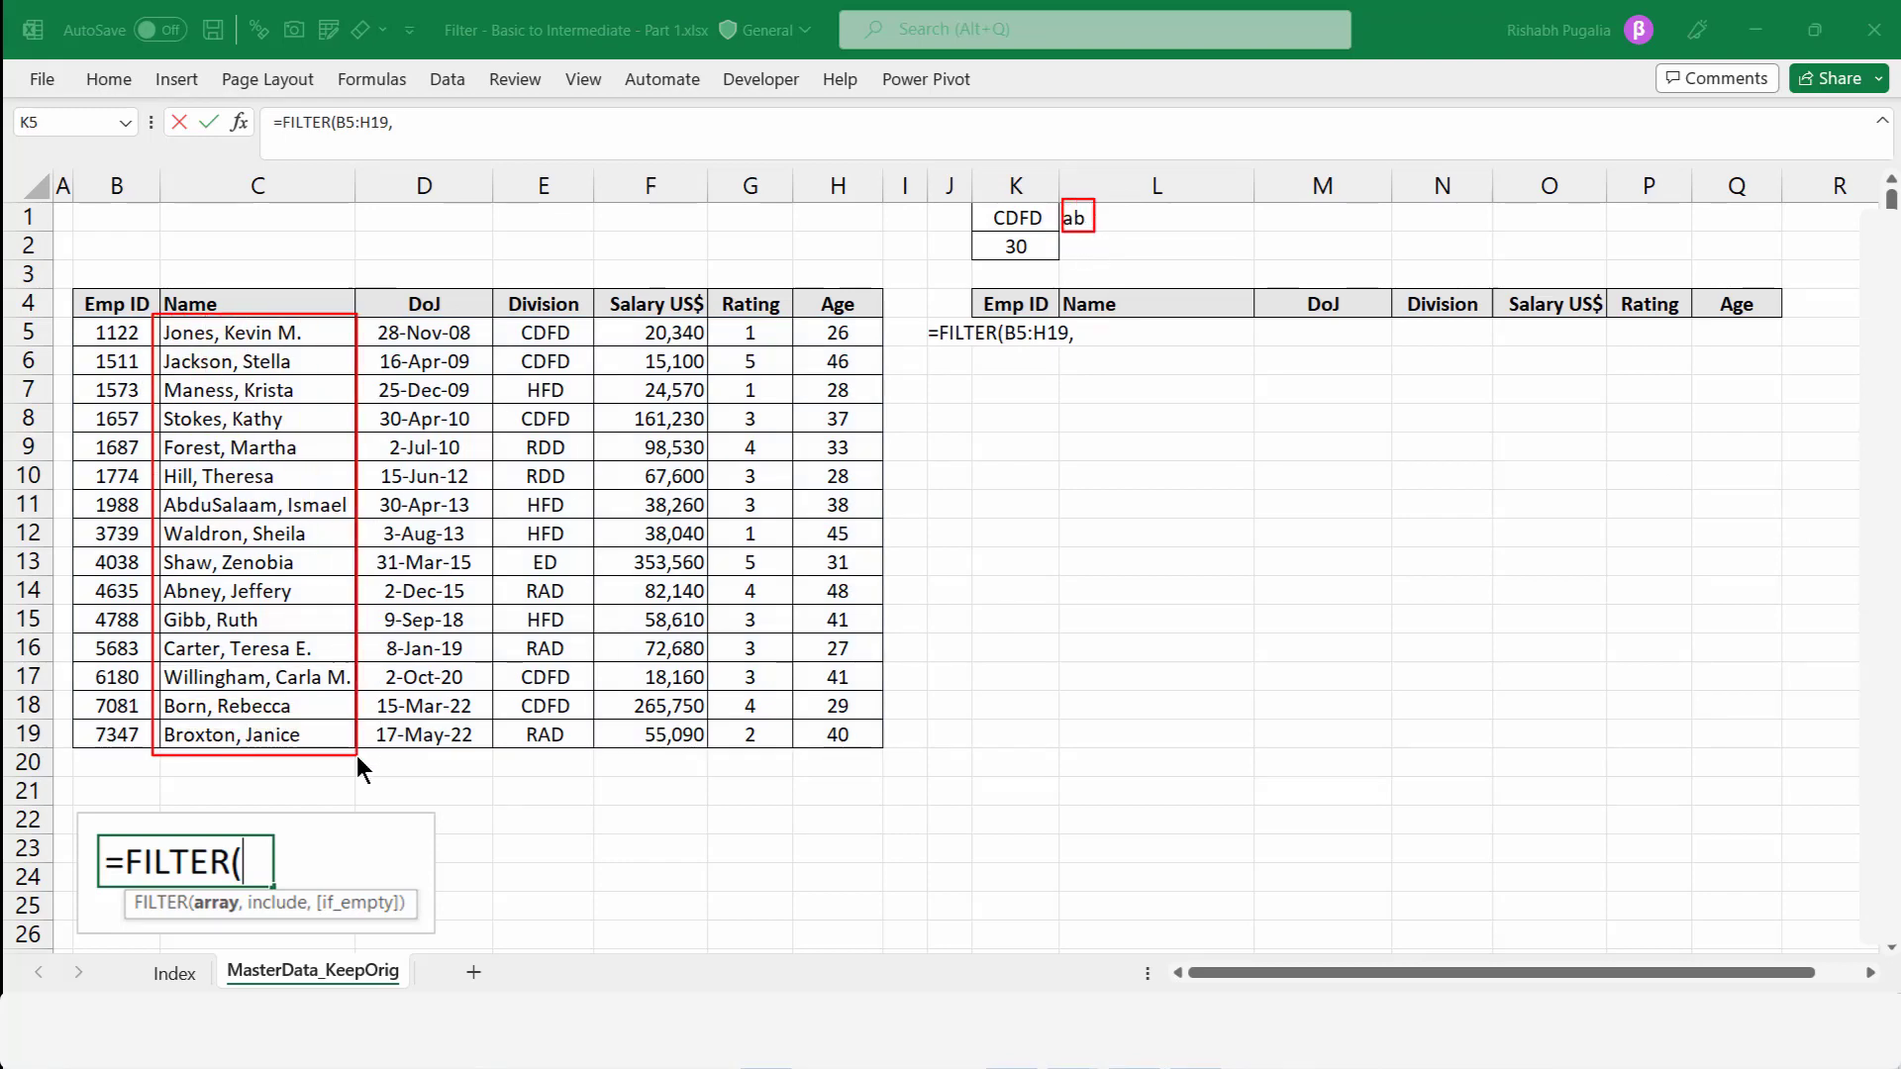
left_click(931, 330)
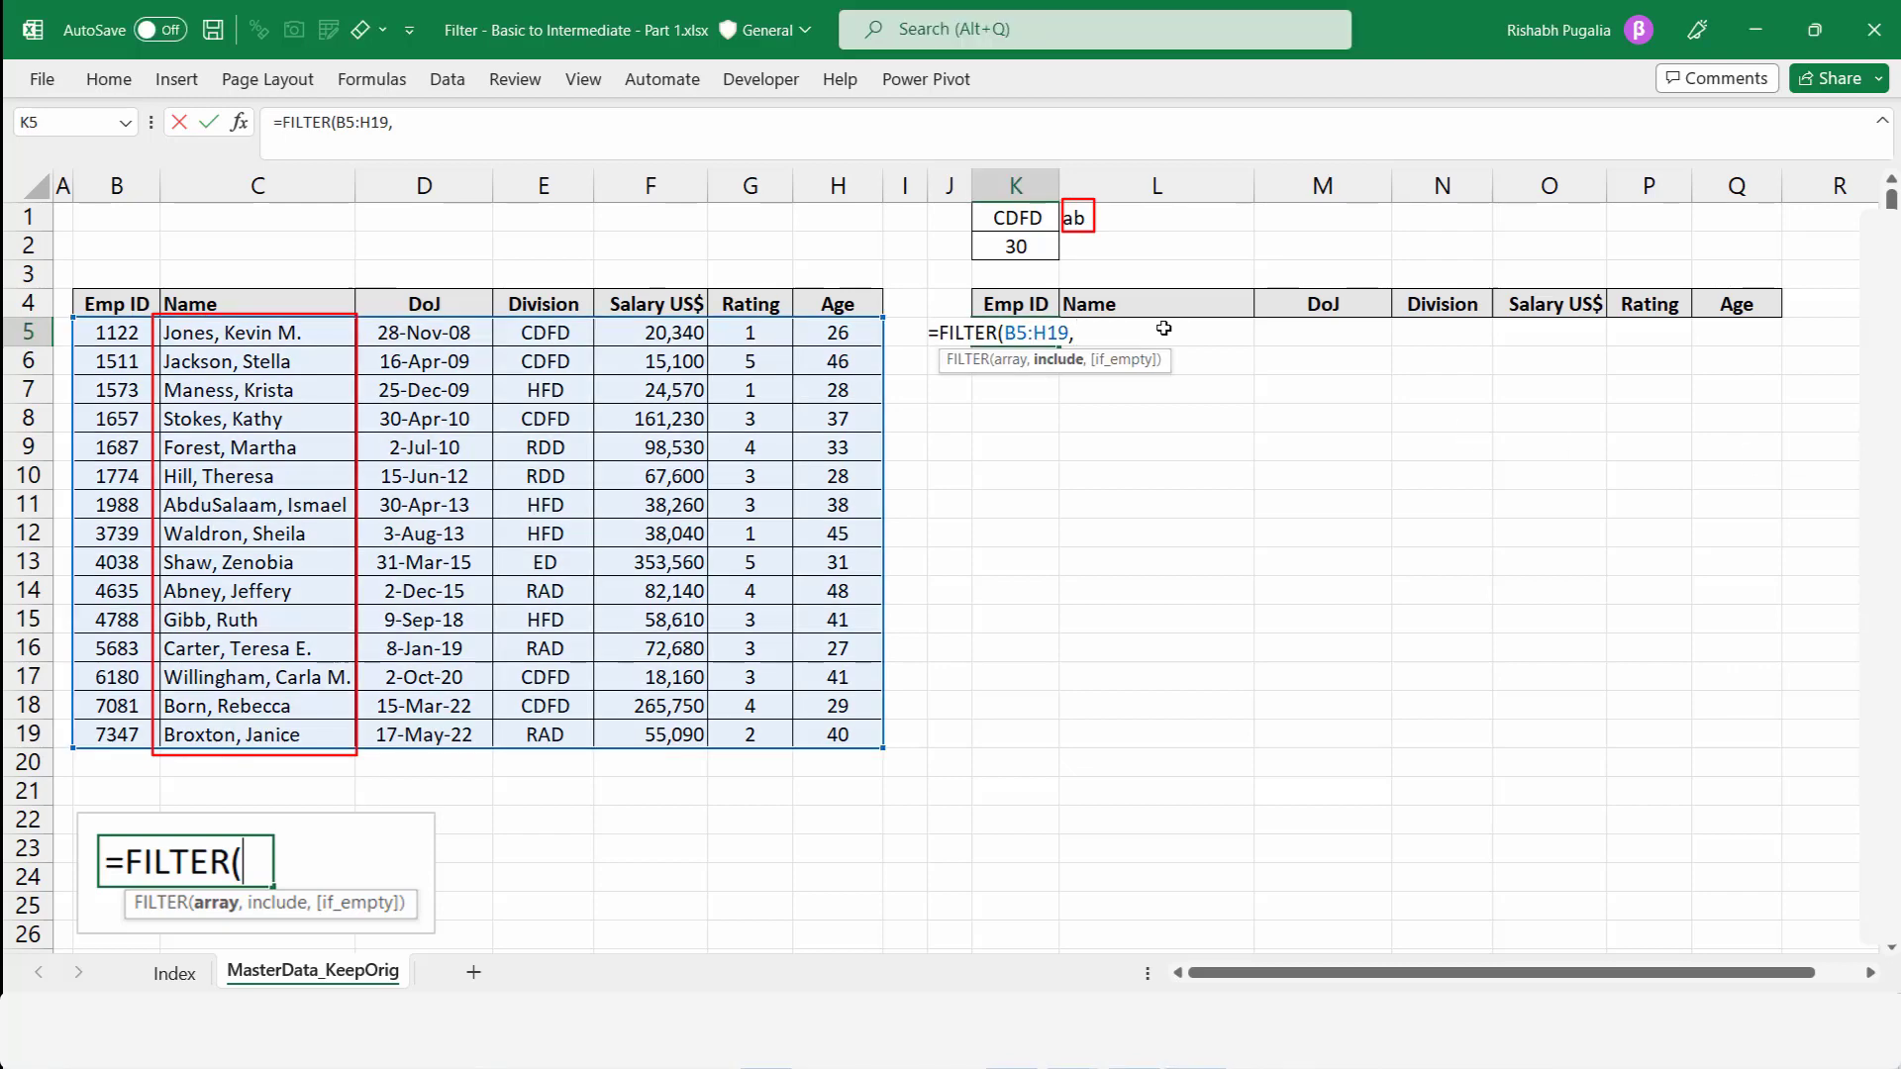
- Abandon the K5 formula edit and enter the test formula =SEARCH(L1,C12) in K11
key("Escape")
left_click(1025, 504)
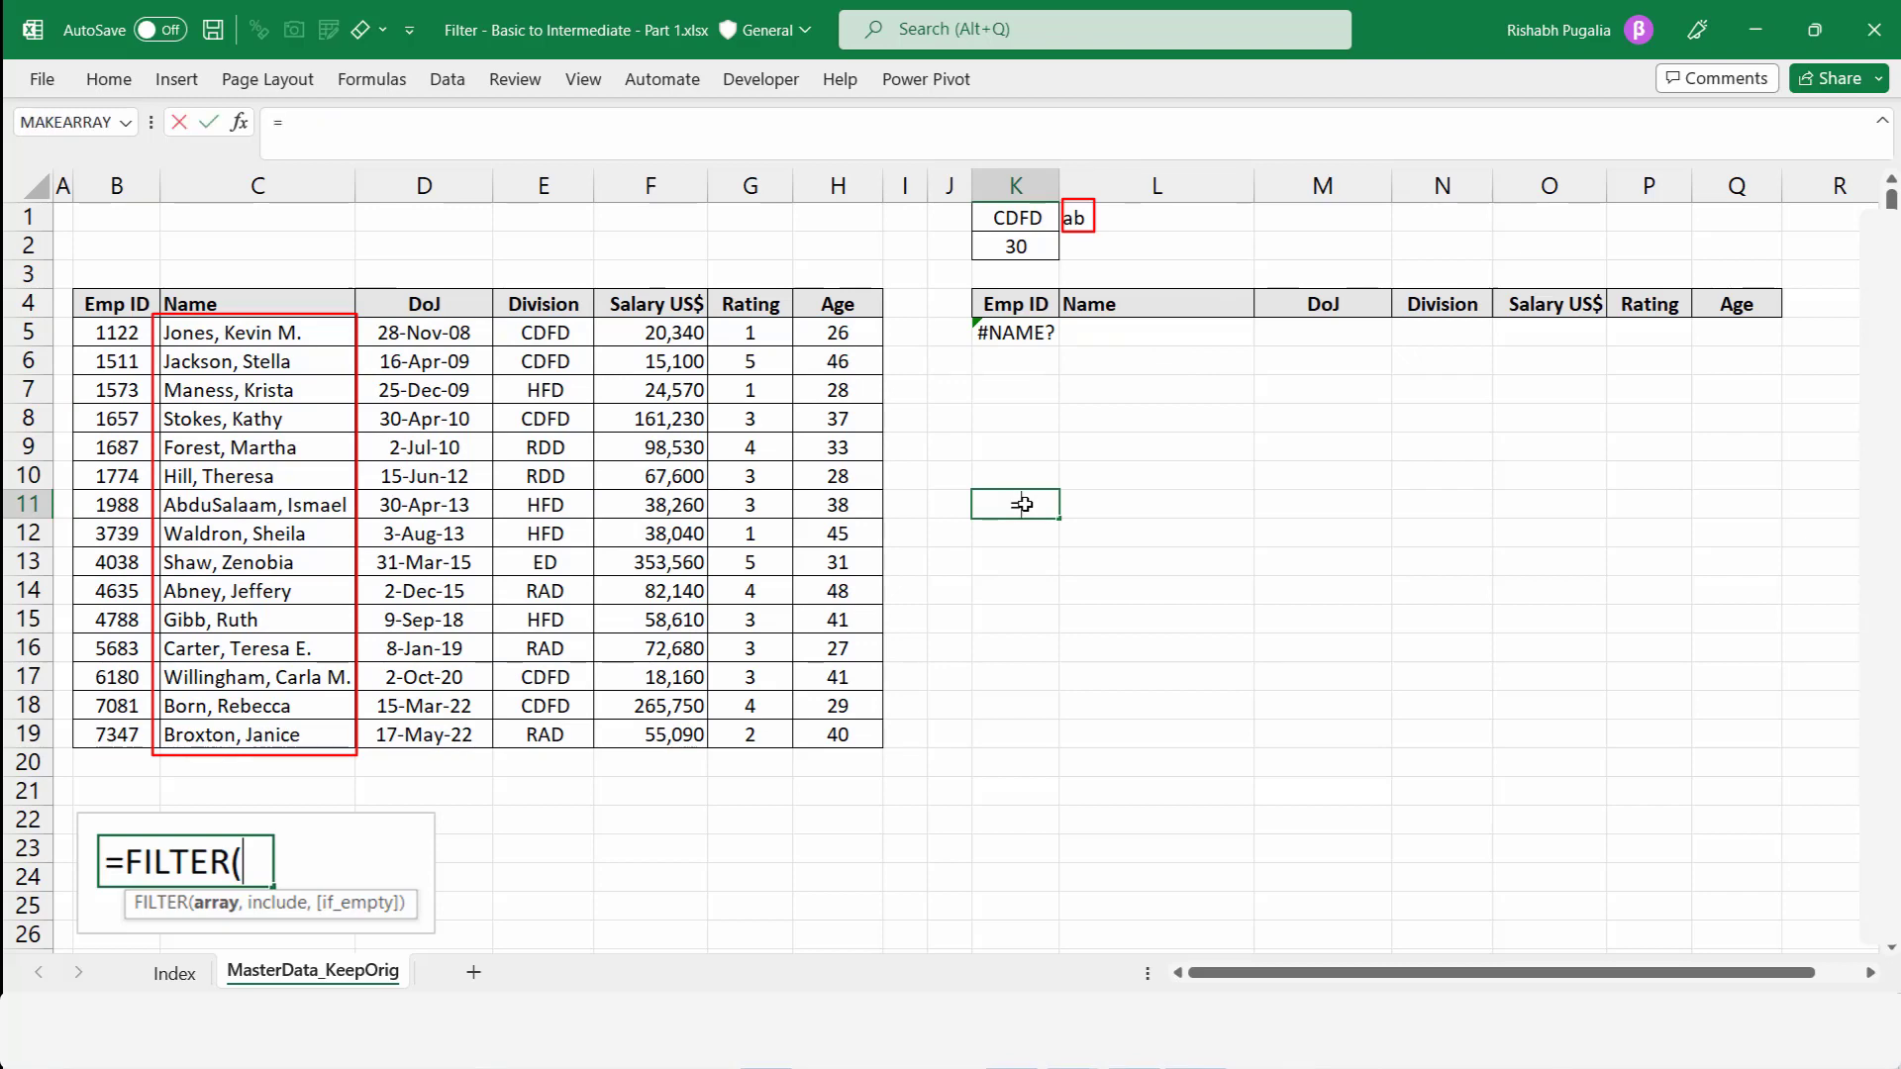
type("=sea")
key("Tab")
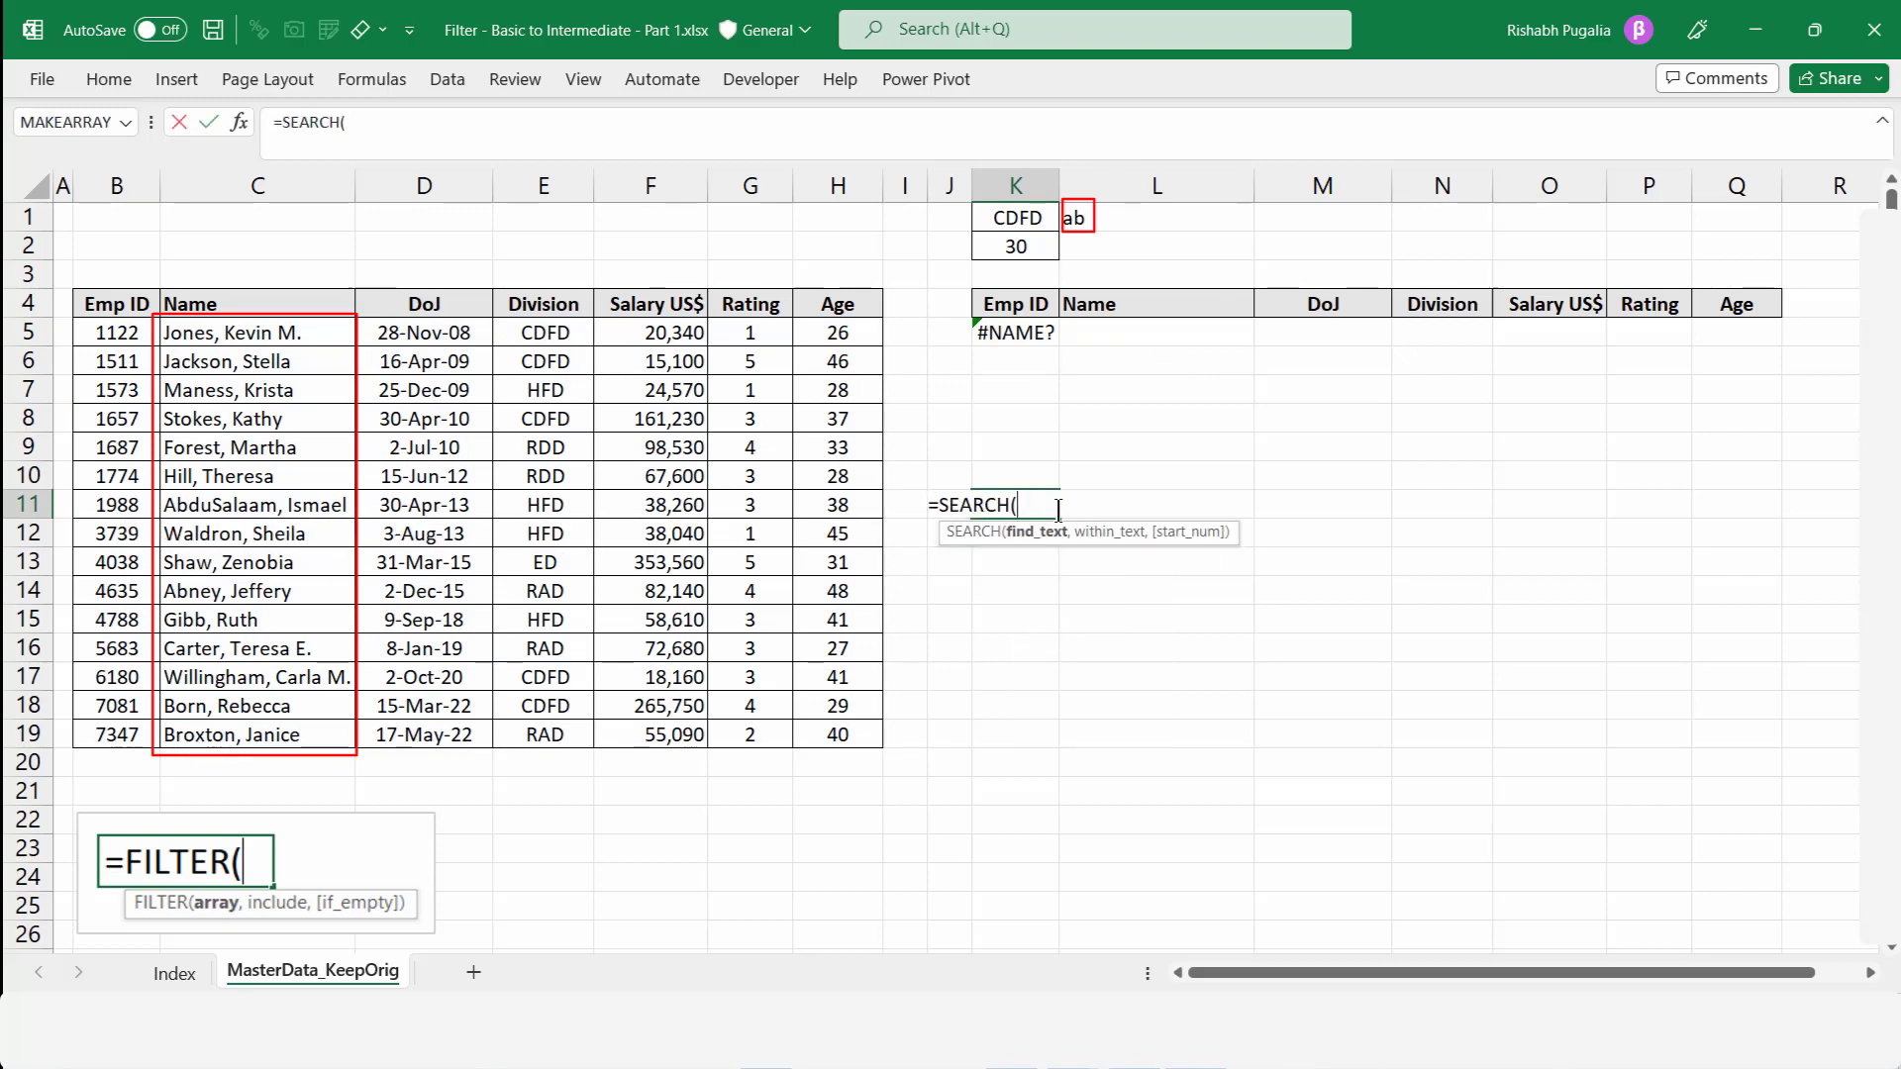
left_click(1094, 211)
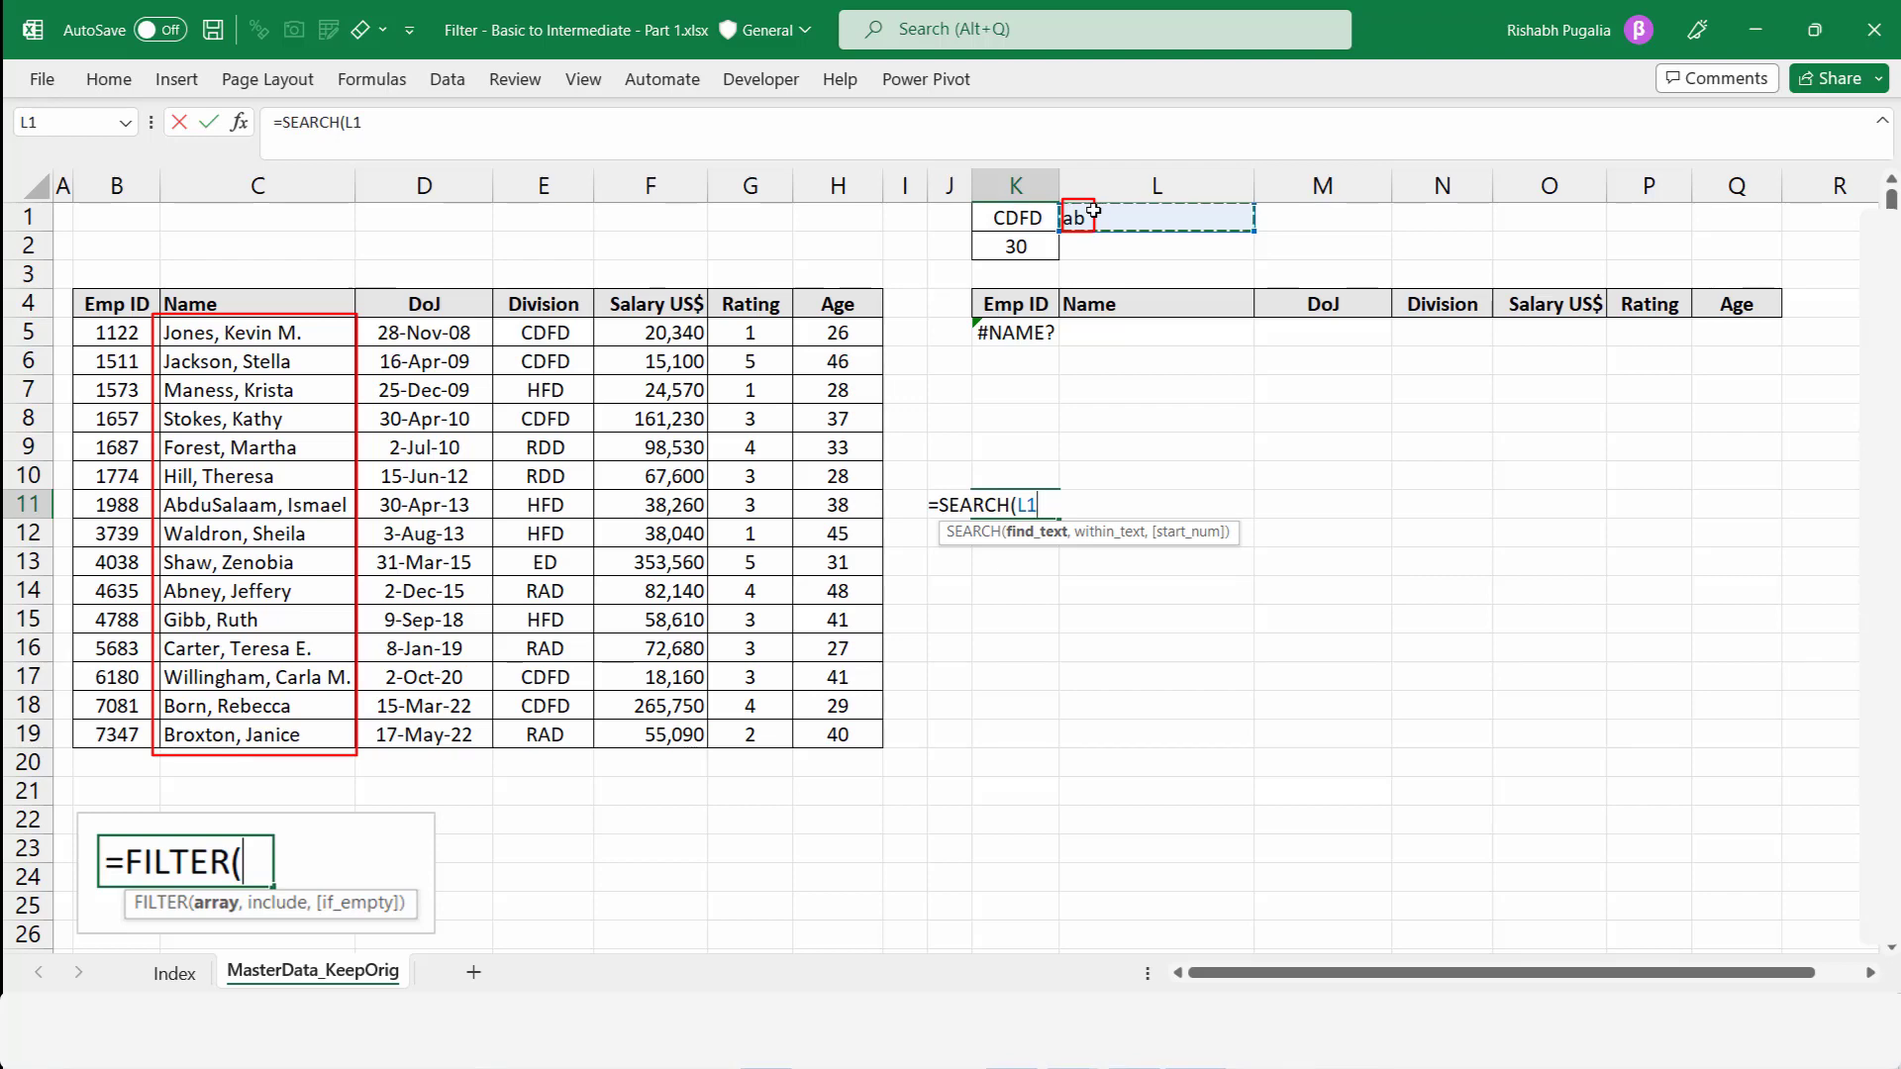
type(",")
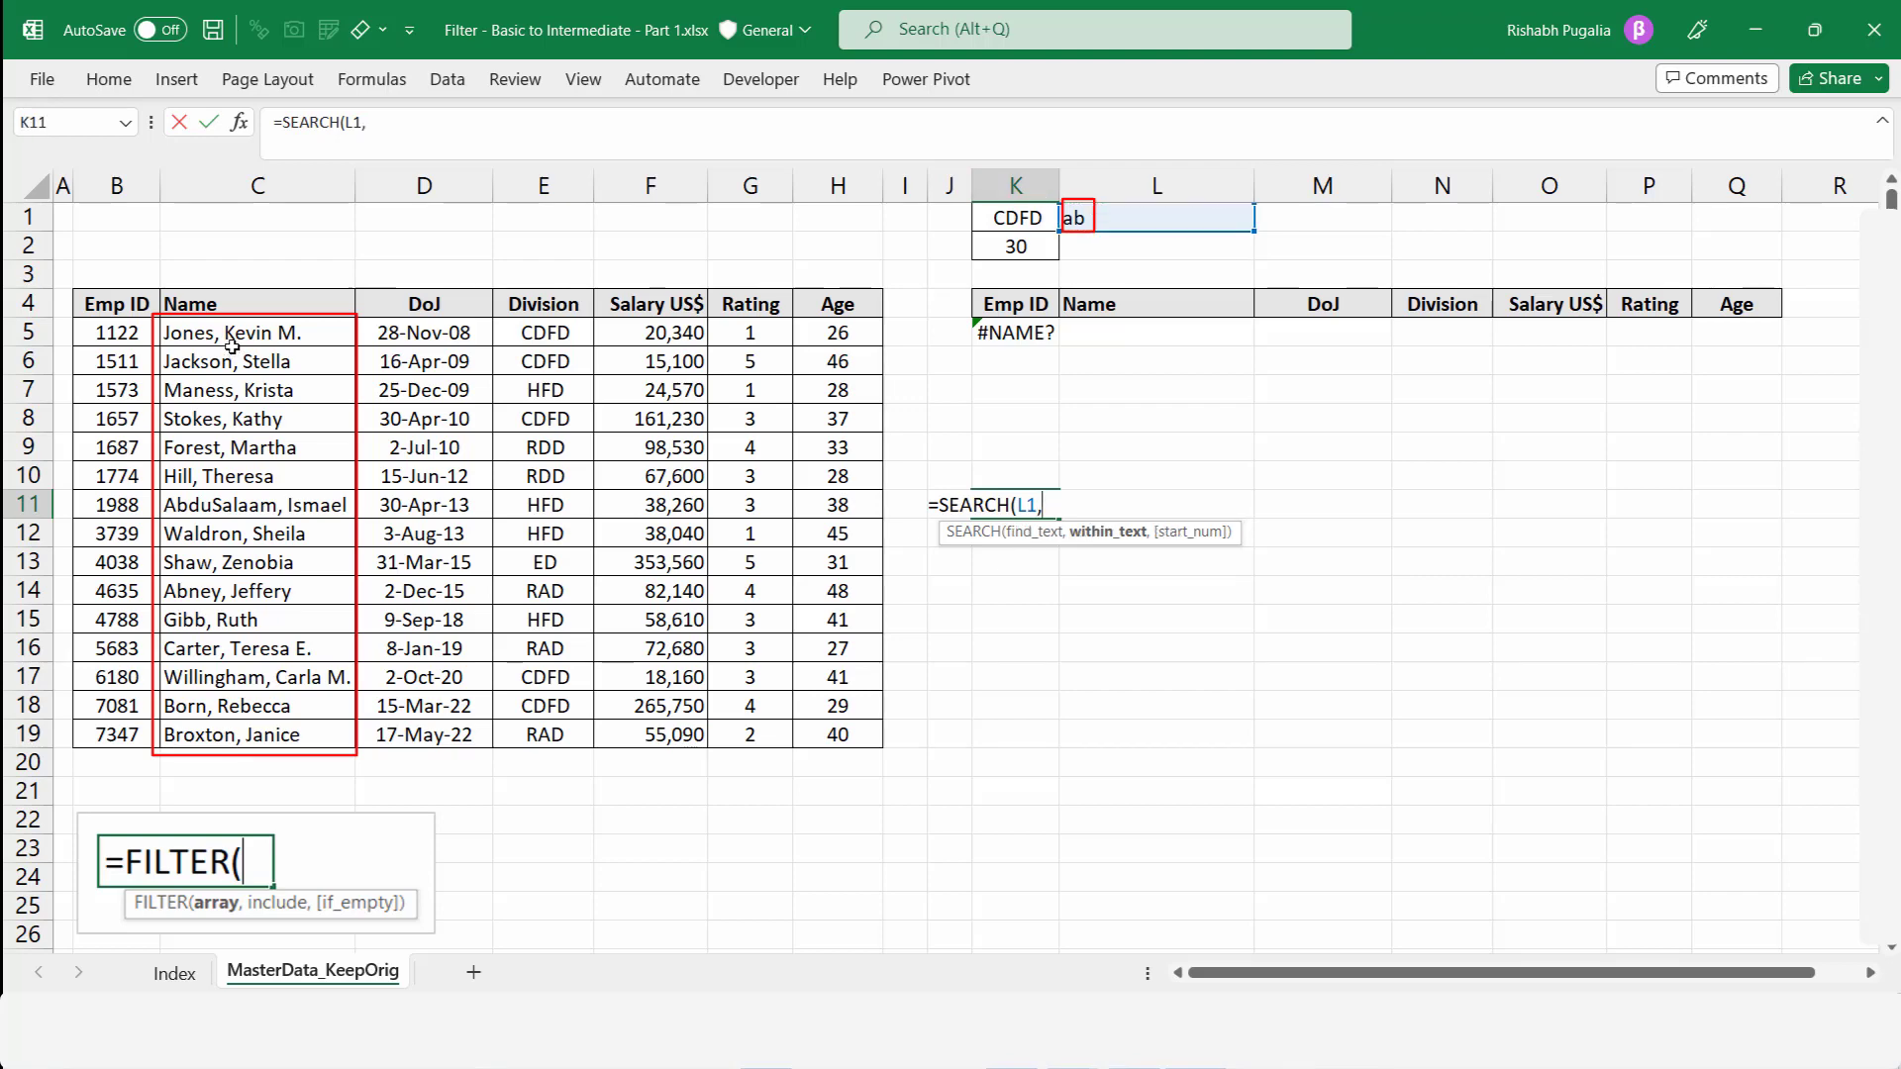
left_click(262, 536)
key("Return")
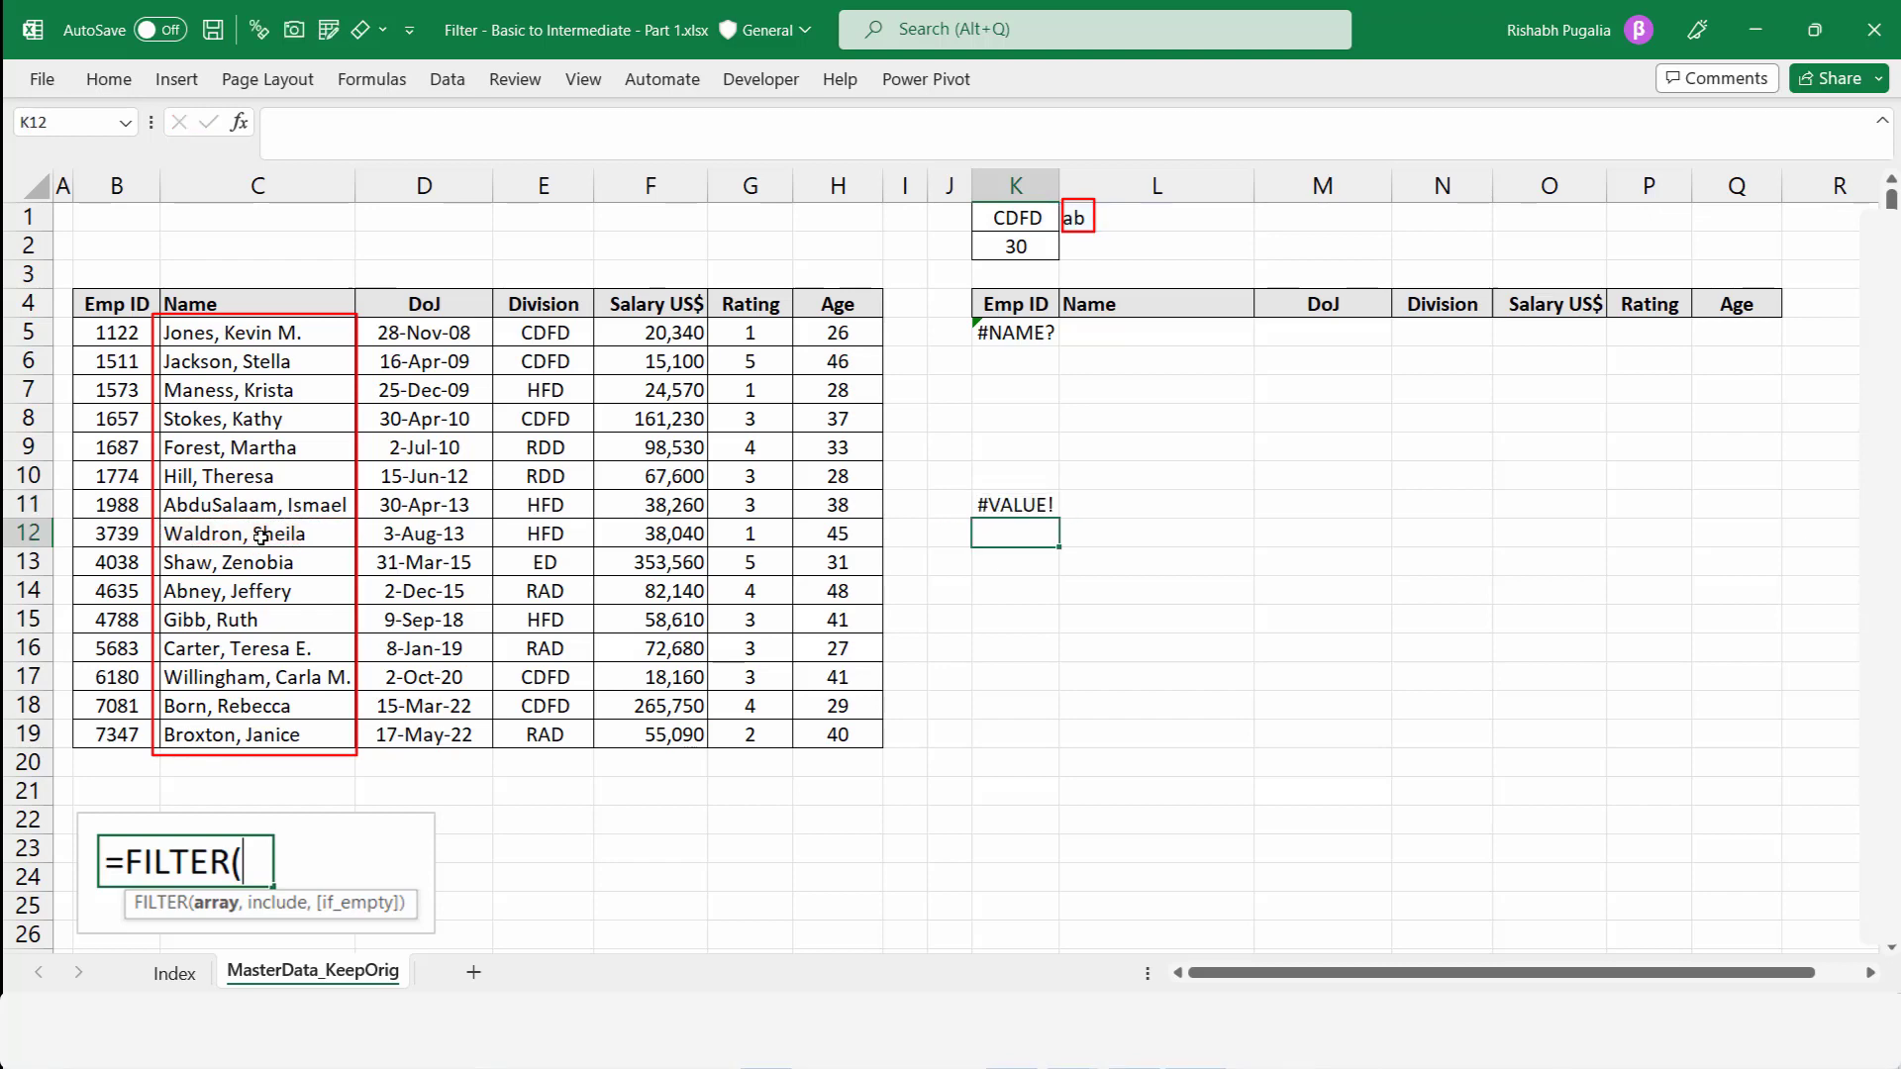
- Check the K11 formula's references and append " ab" to the employee name in C12
double_click(1026, 505)
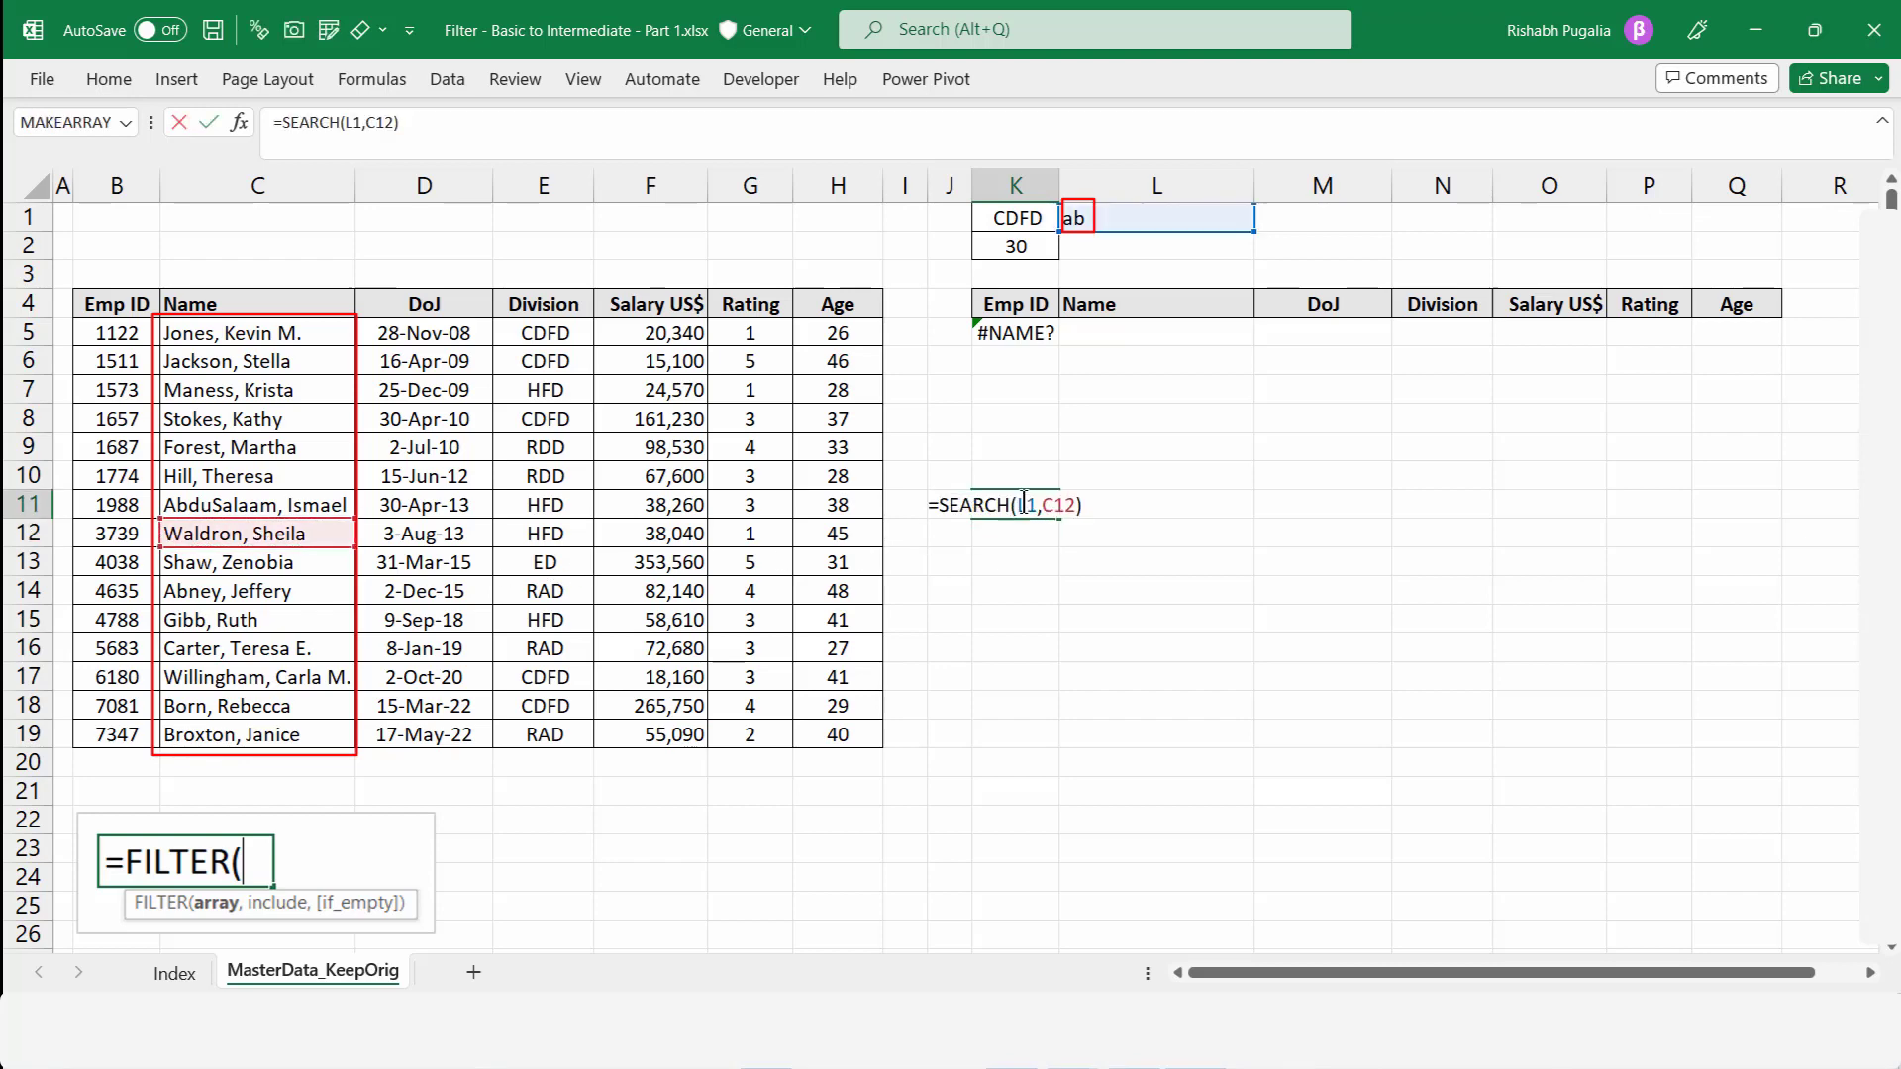
double_click(320, 544)
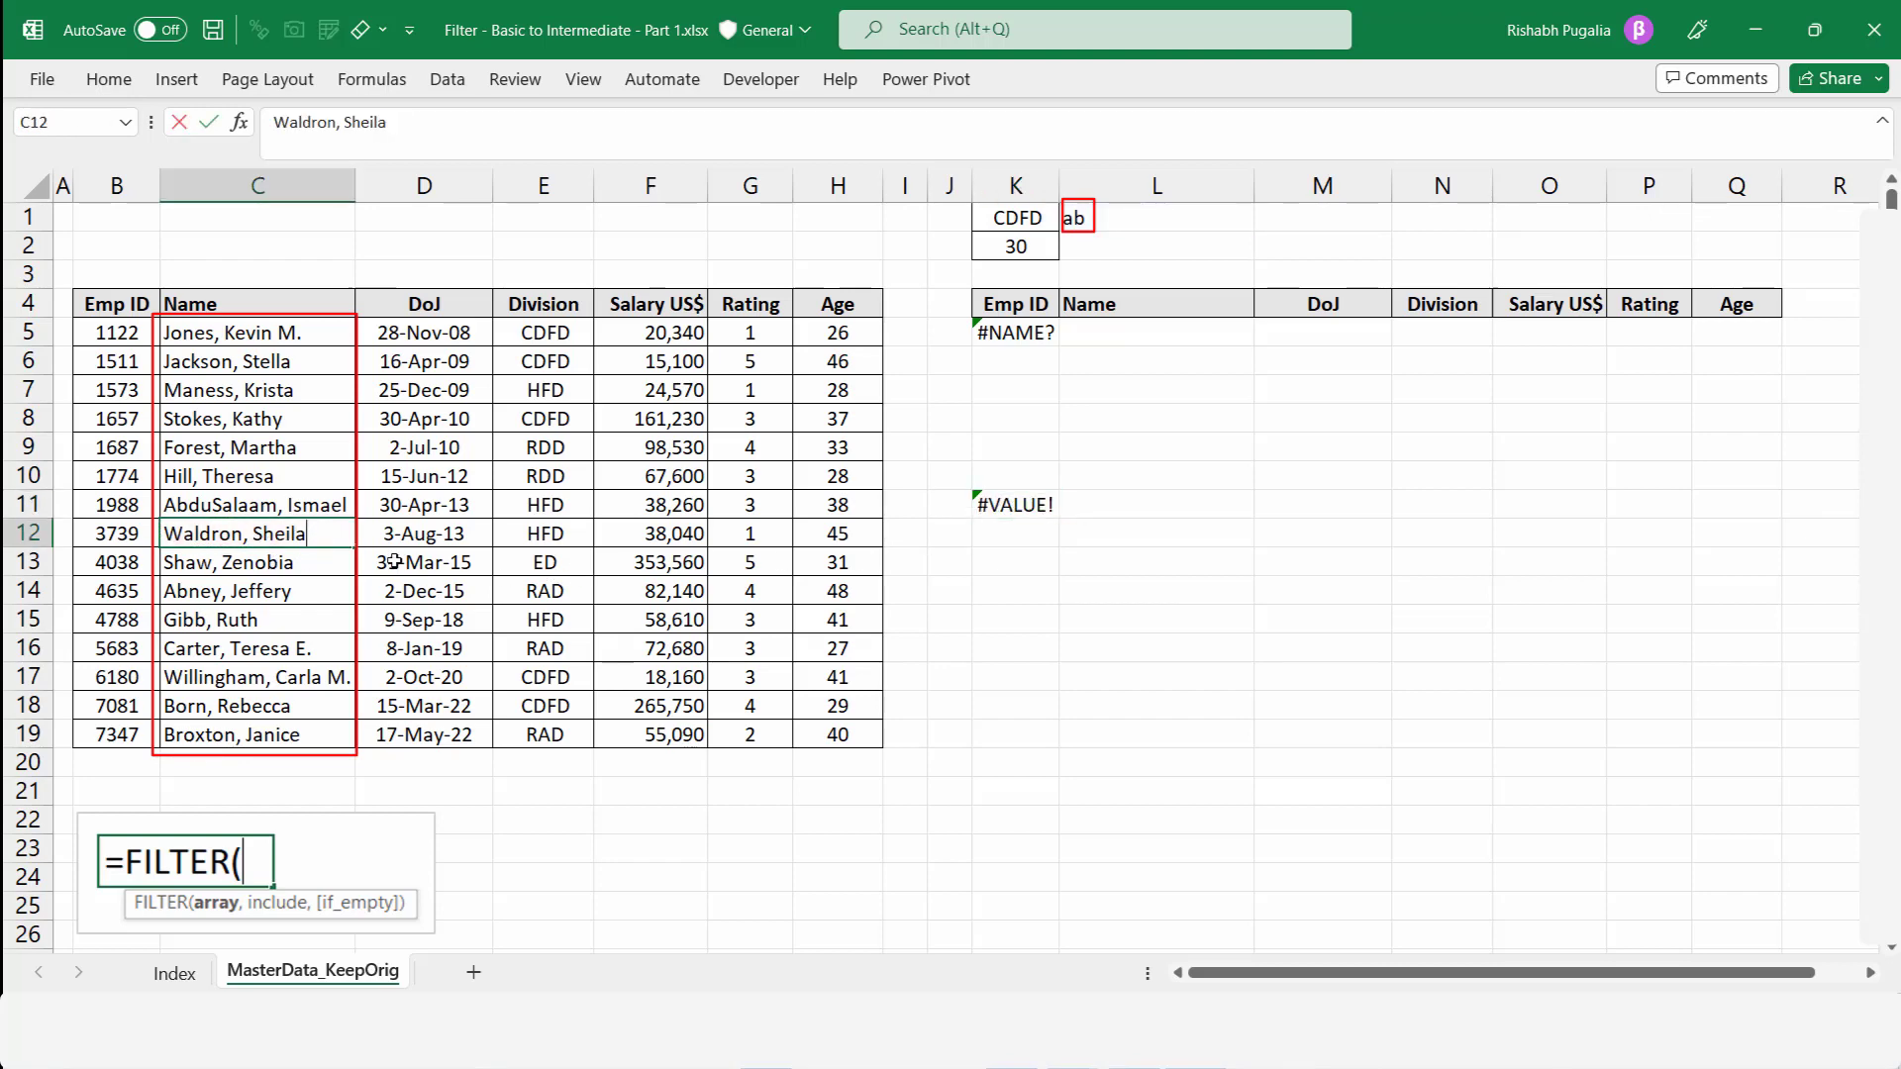
key("Tab")
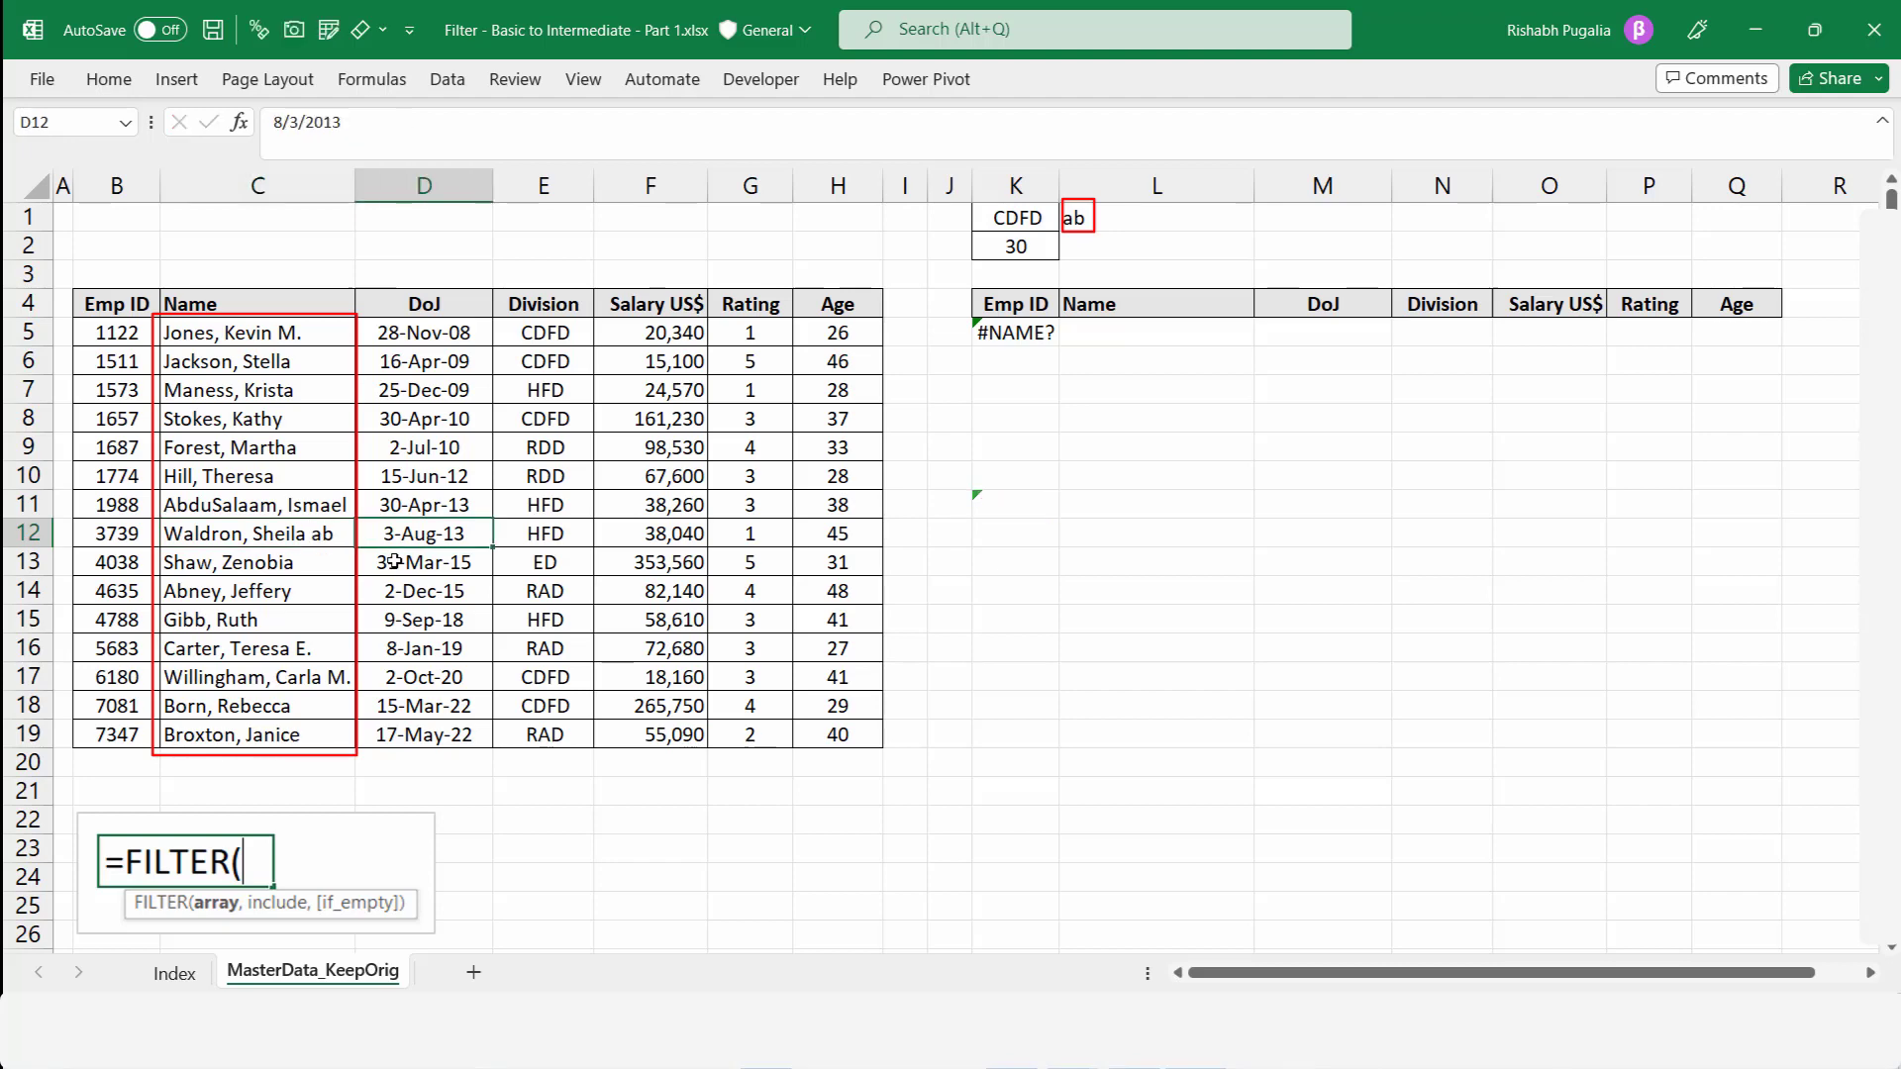
left_click(291, 527)
double_click(210, 533)
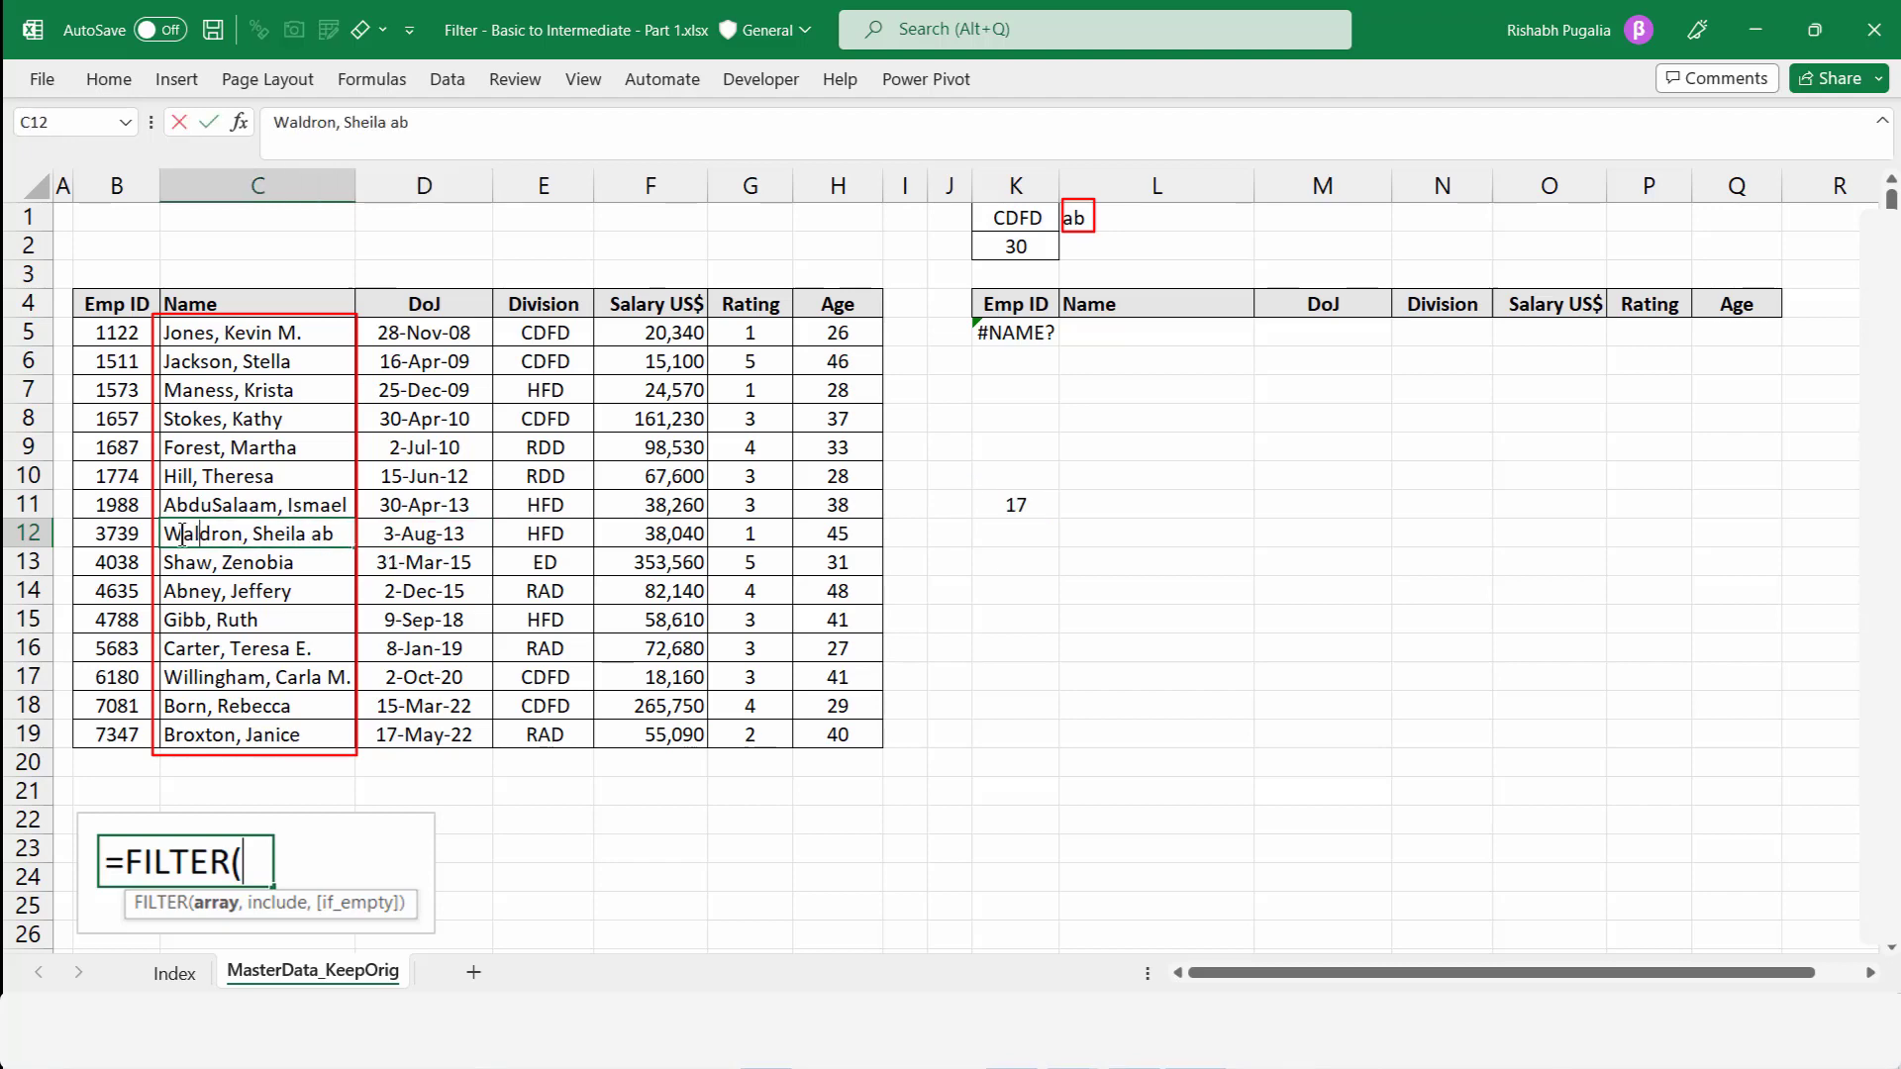
double_click(332, 535)
- Inspect the test formula in K11, and undo both the text added in C12 and the SEARCH formula
left_click(1027, 508)
double_click(1027, 508)
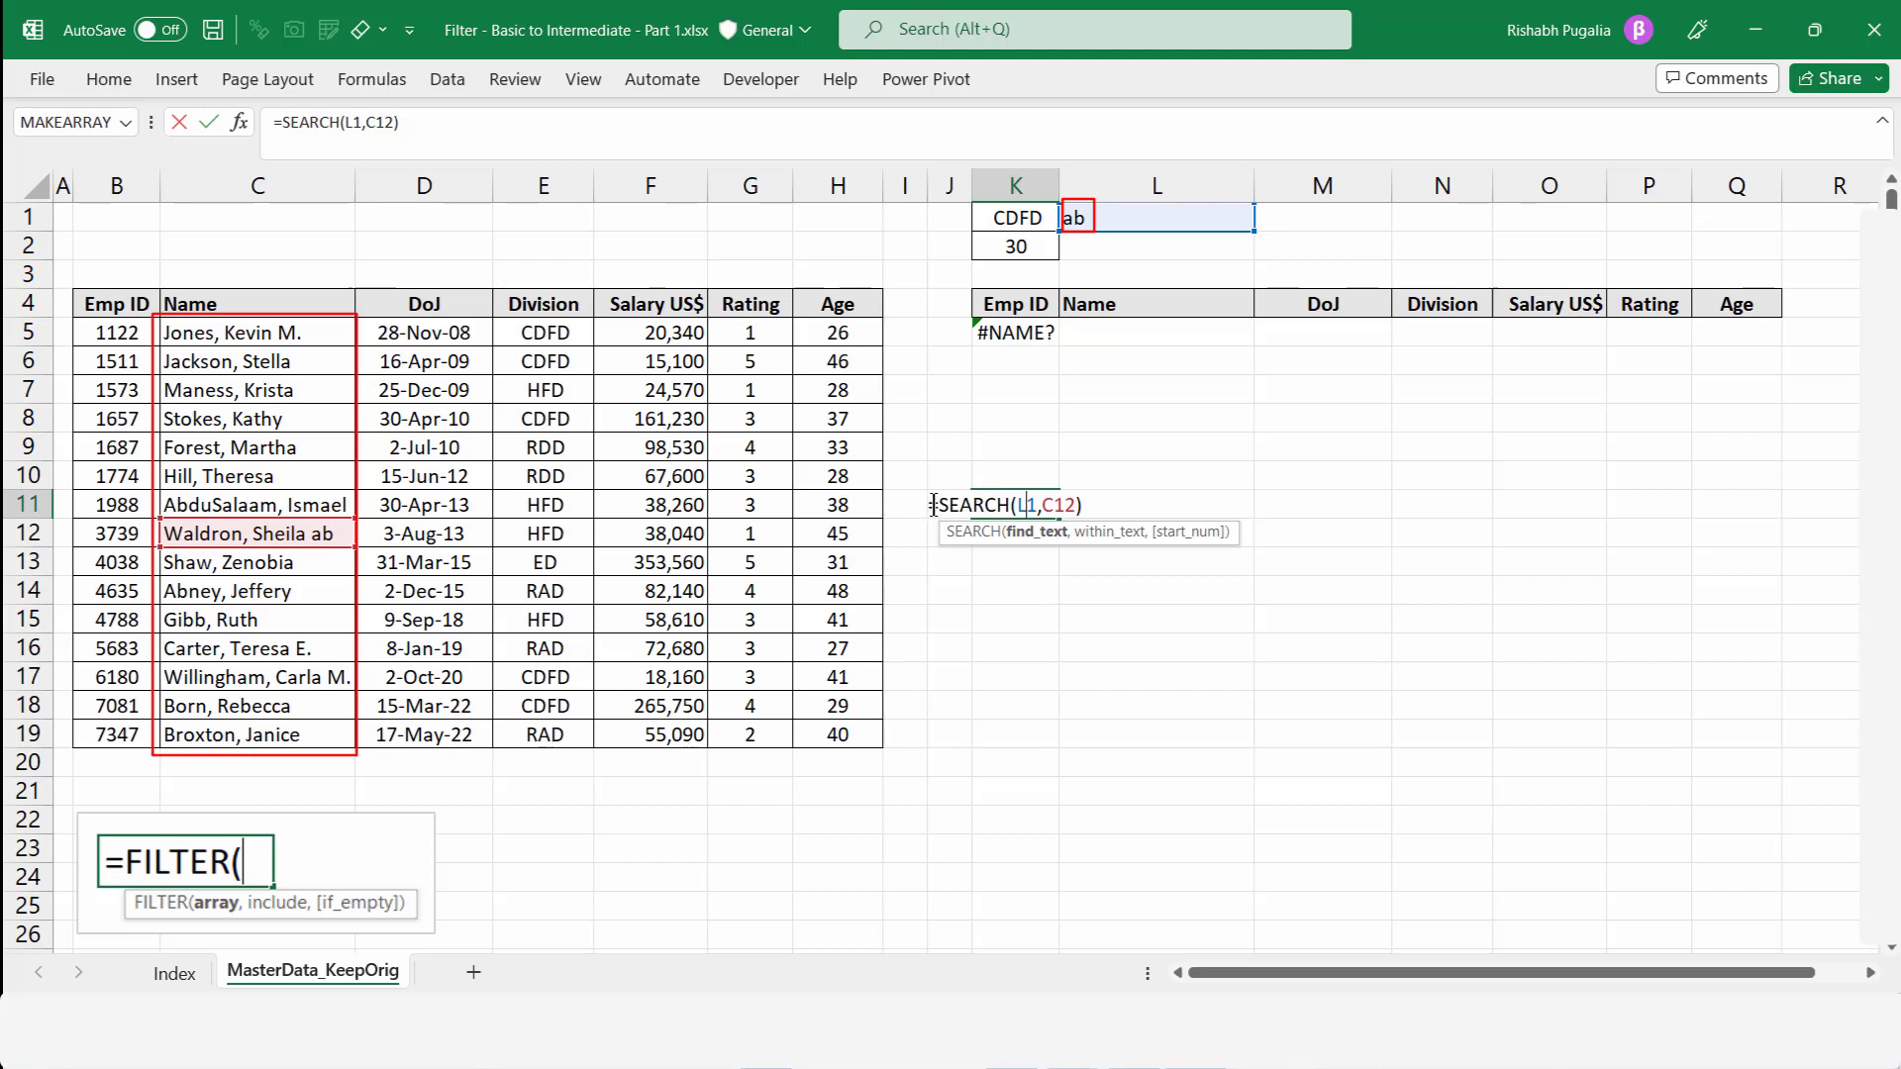
key("Escape")
key("ctrl+z")
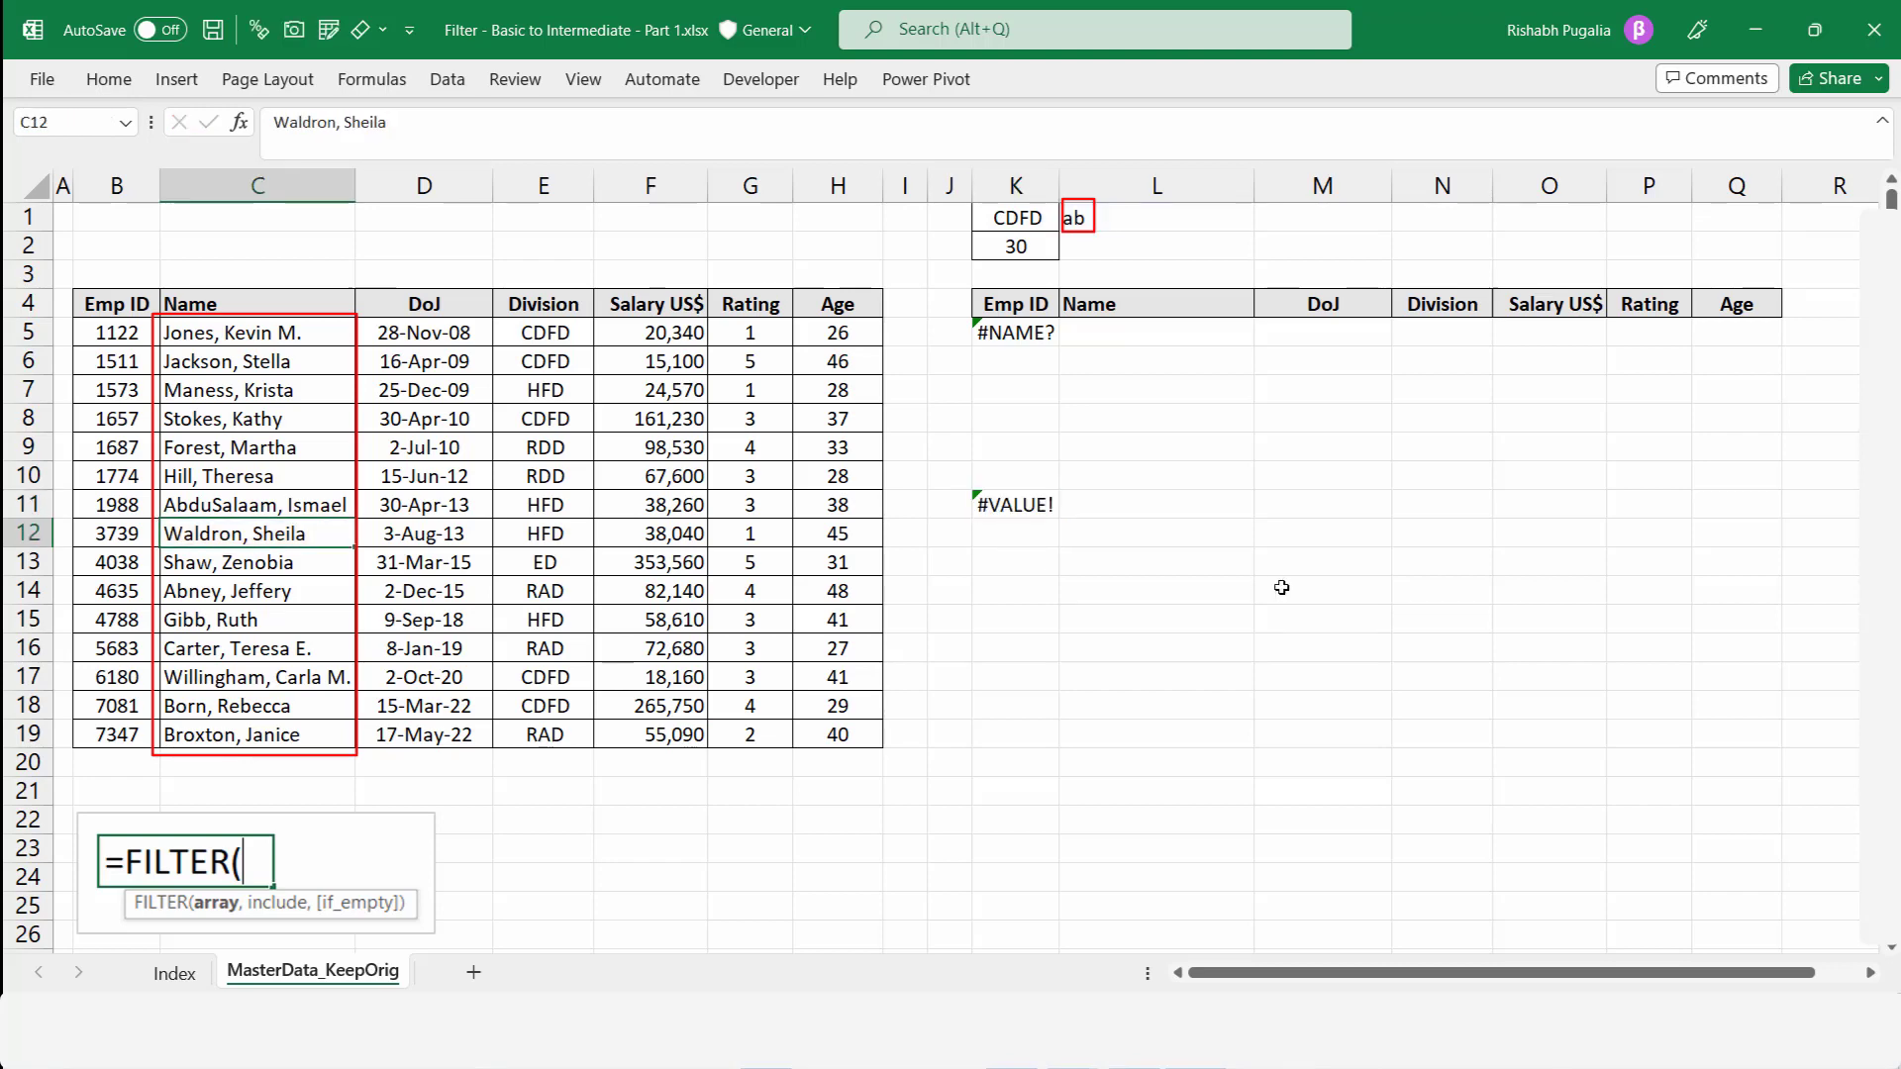
key("ctrl+z")
- Replace the mistyped content of K5 with a FILTER formula that uses B5:H19 as its array
double_click(1017, 334)
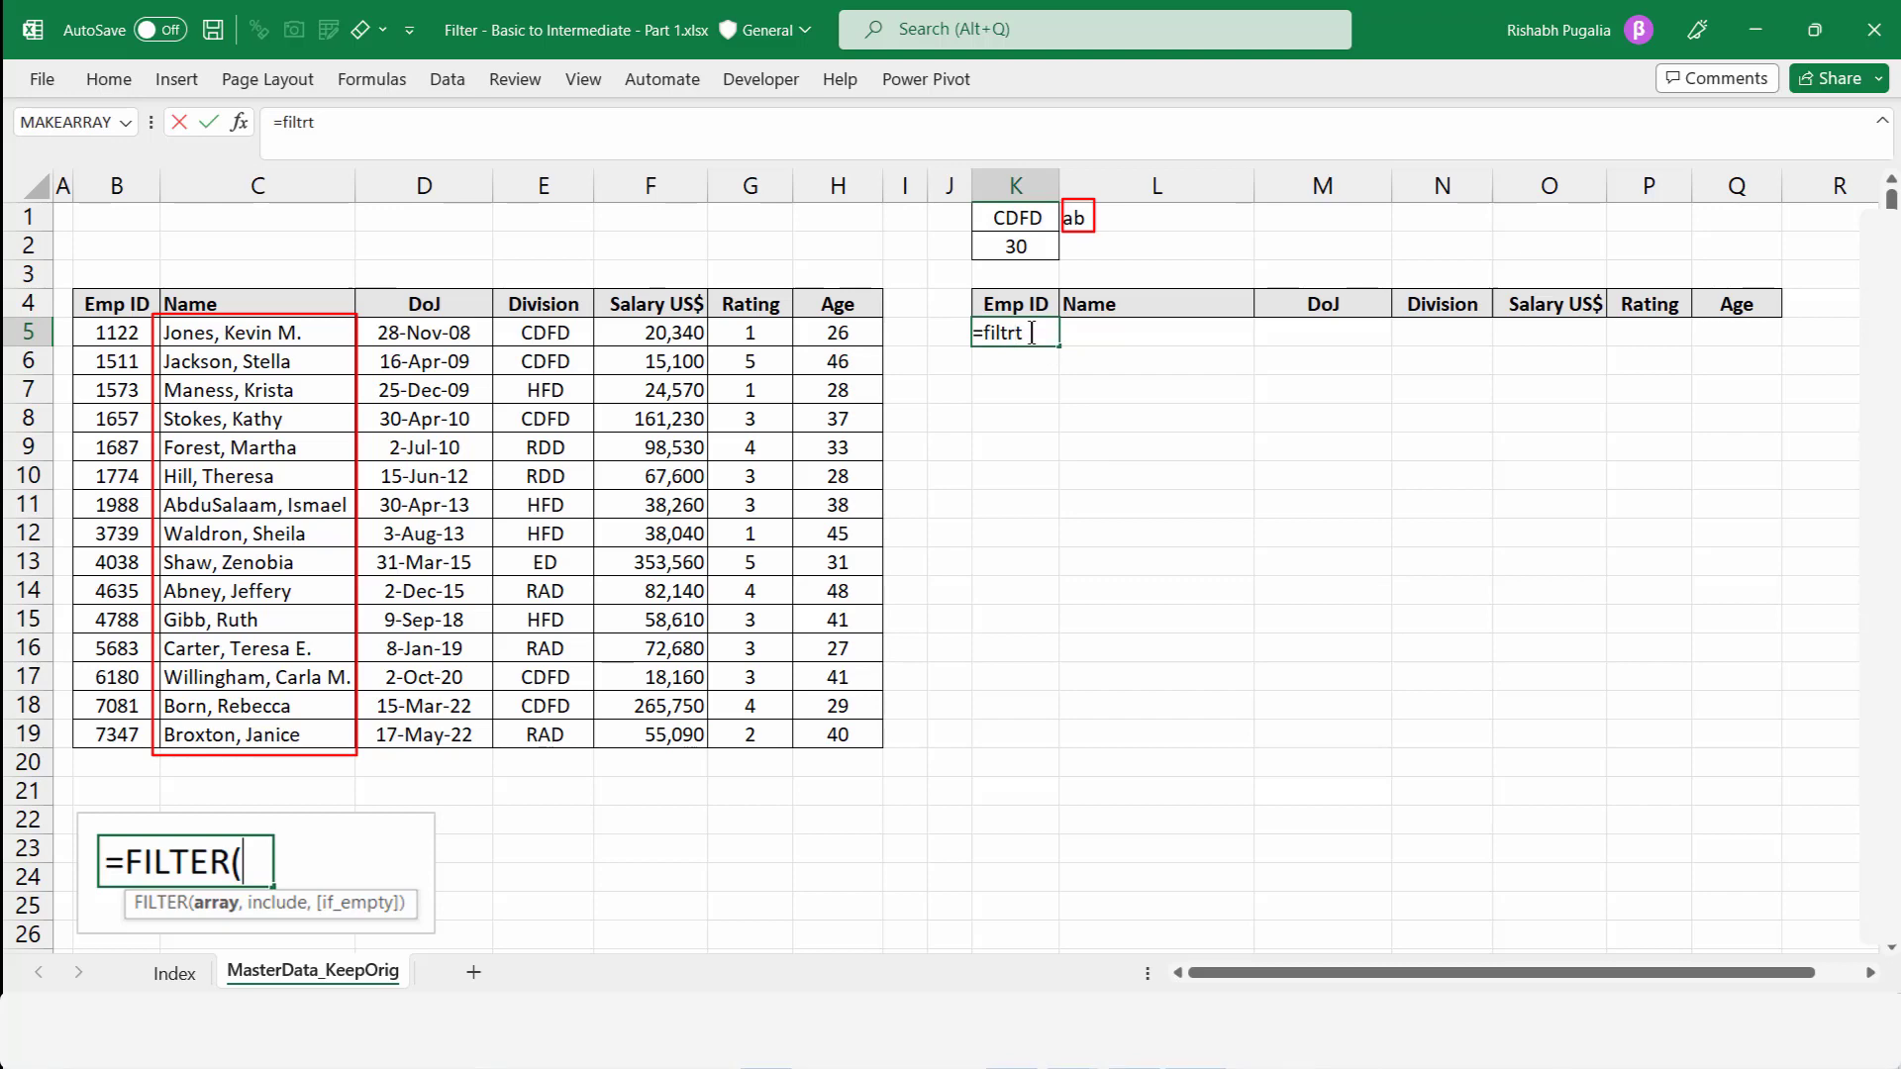
left_click_drag(1024, 334, 909, 312)
type("=filter")
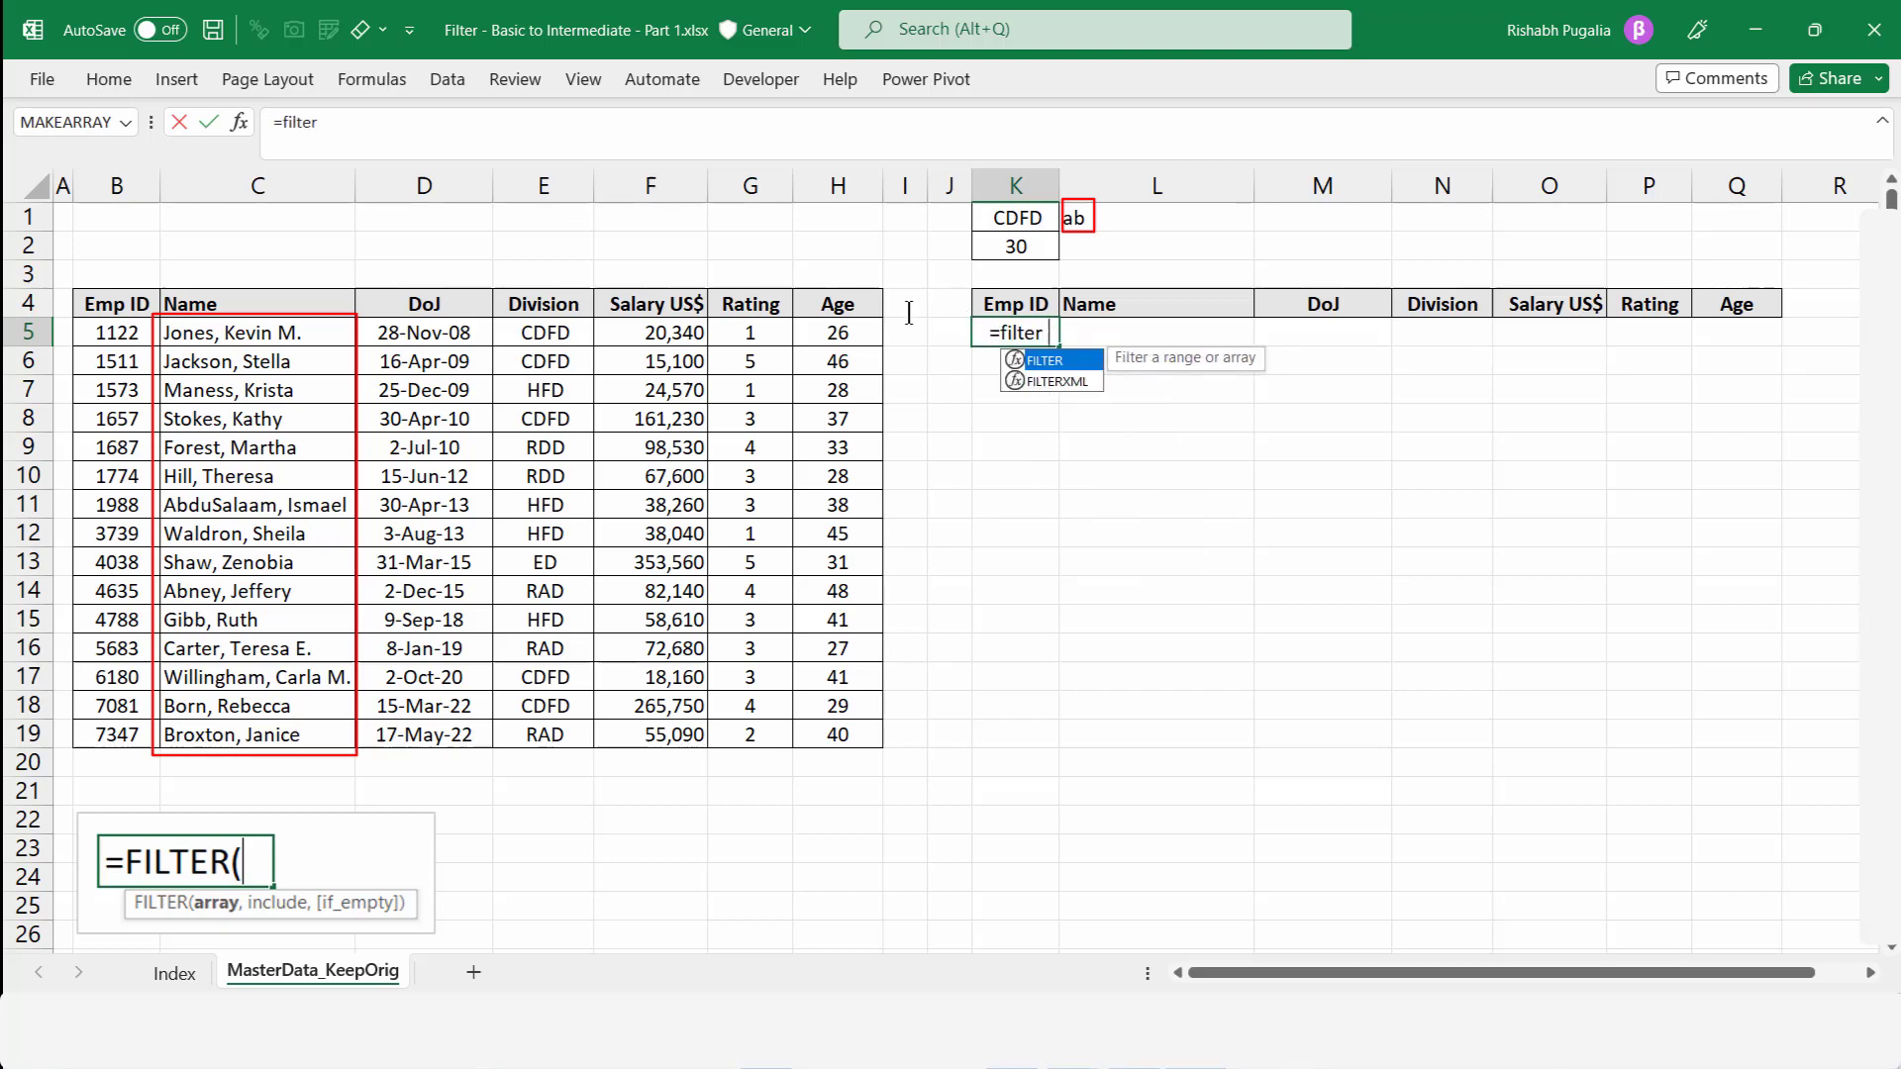
key("Tab")
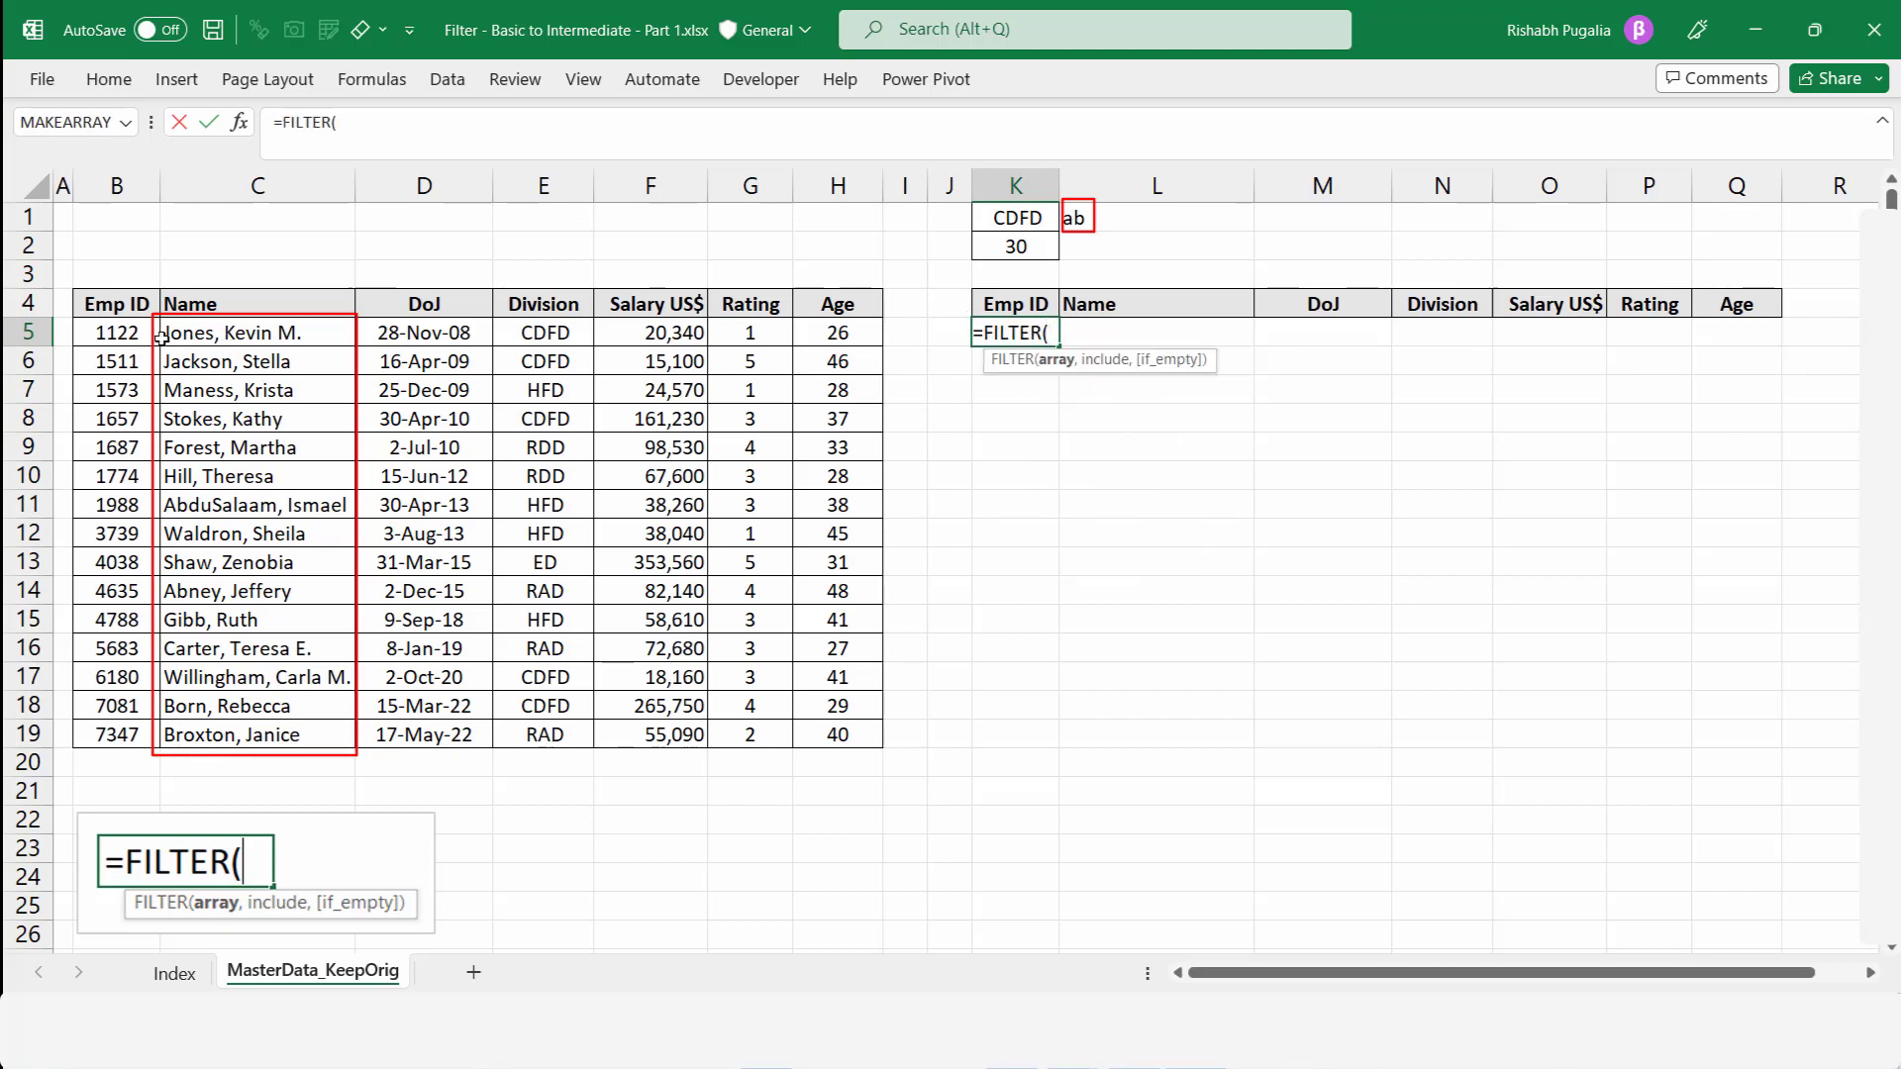
left_click_drag(125, 334, 839, 734)
type(",")
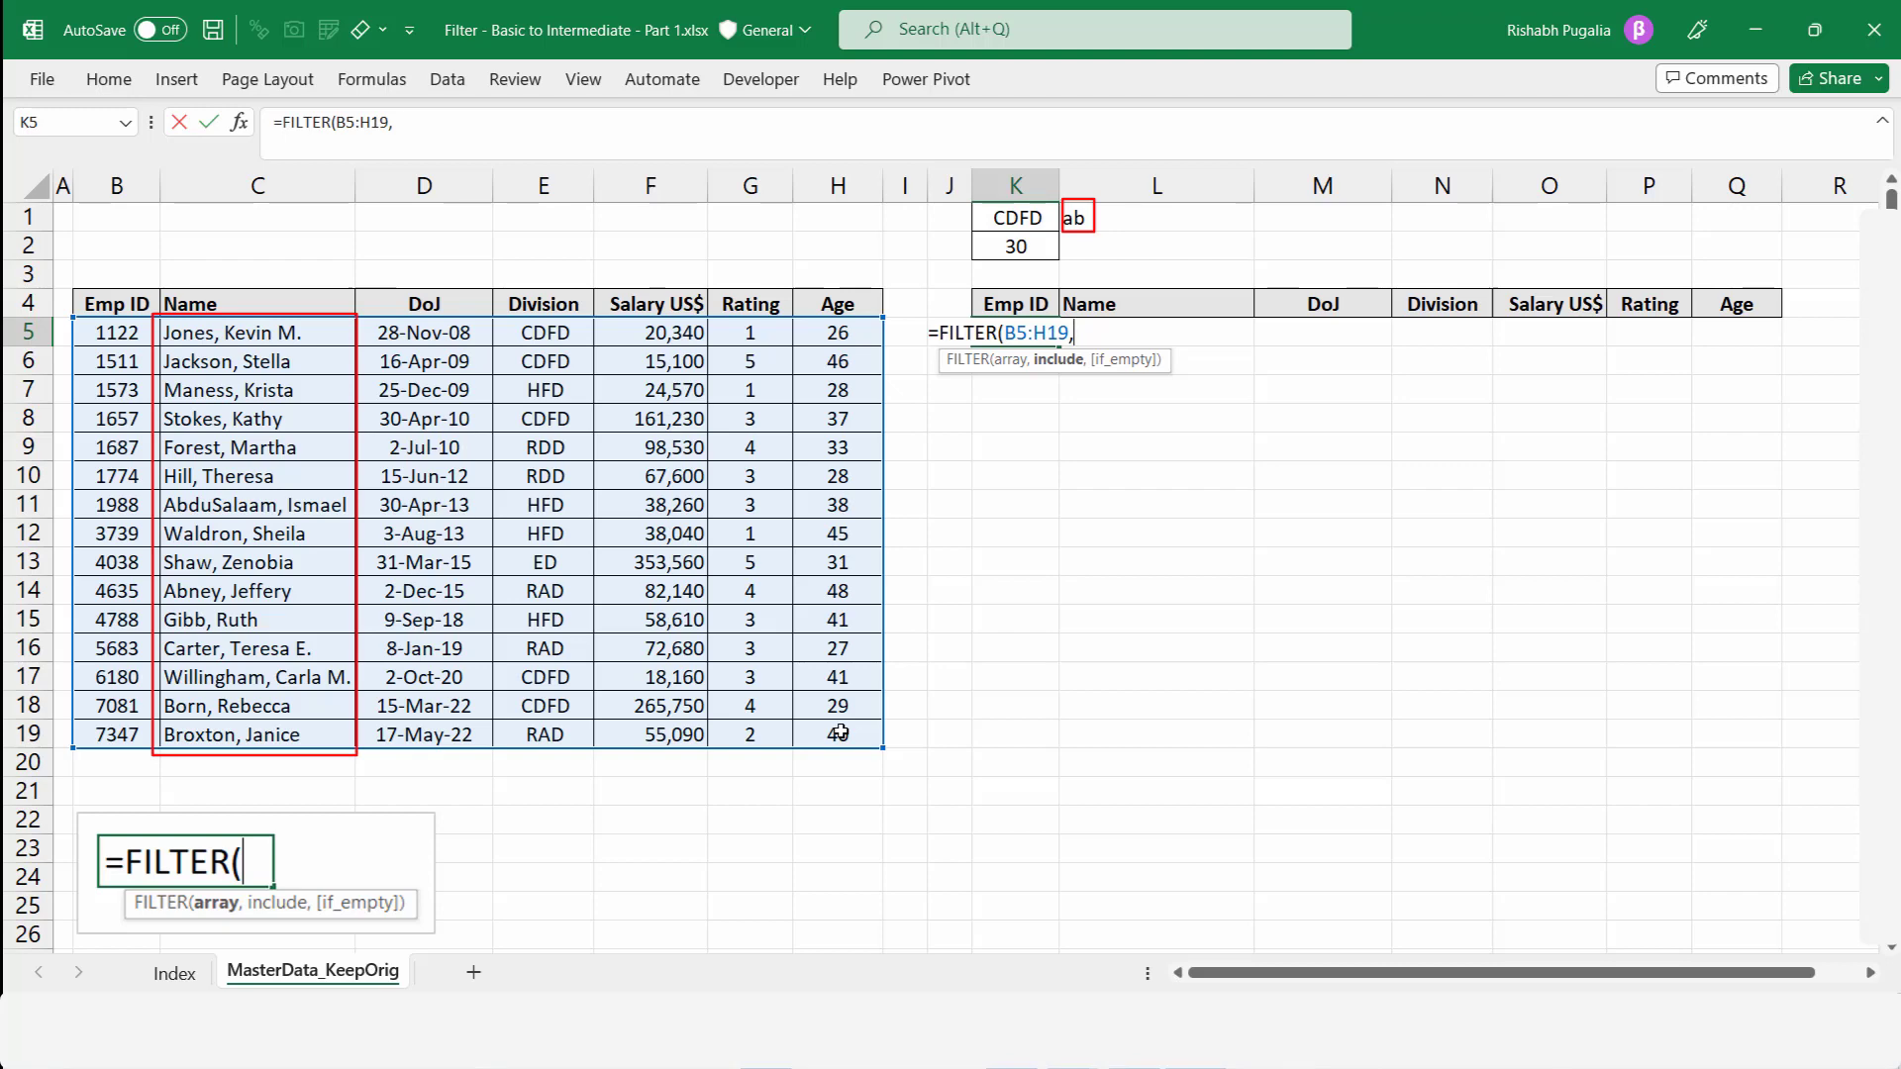
- Add ISNUMBER(SEARCH(L1,C5:C19) as the include argument of the FILTER formula
type("isn")
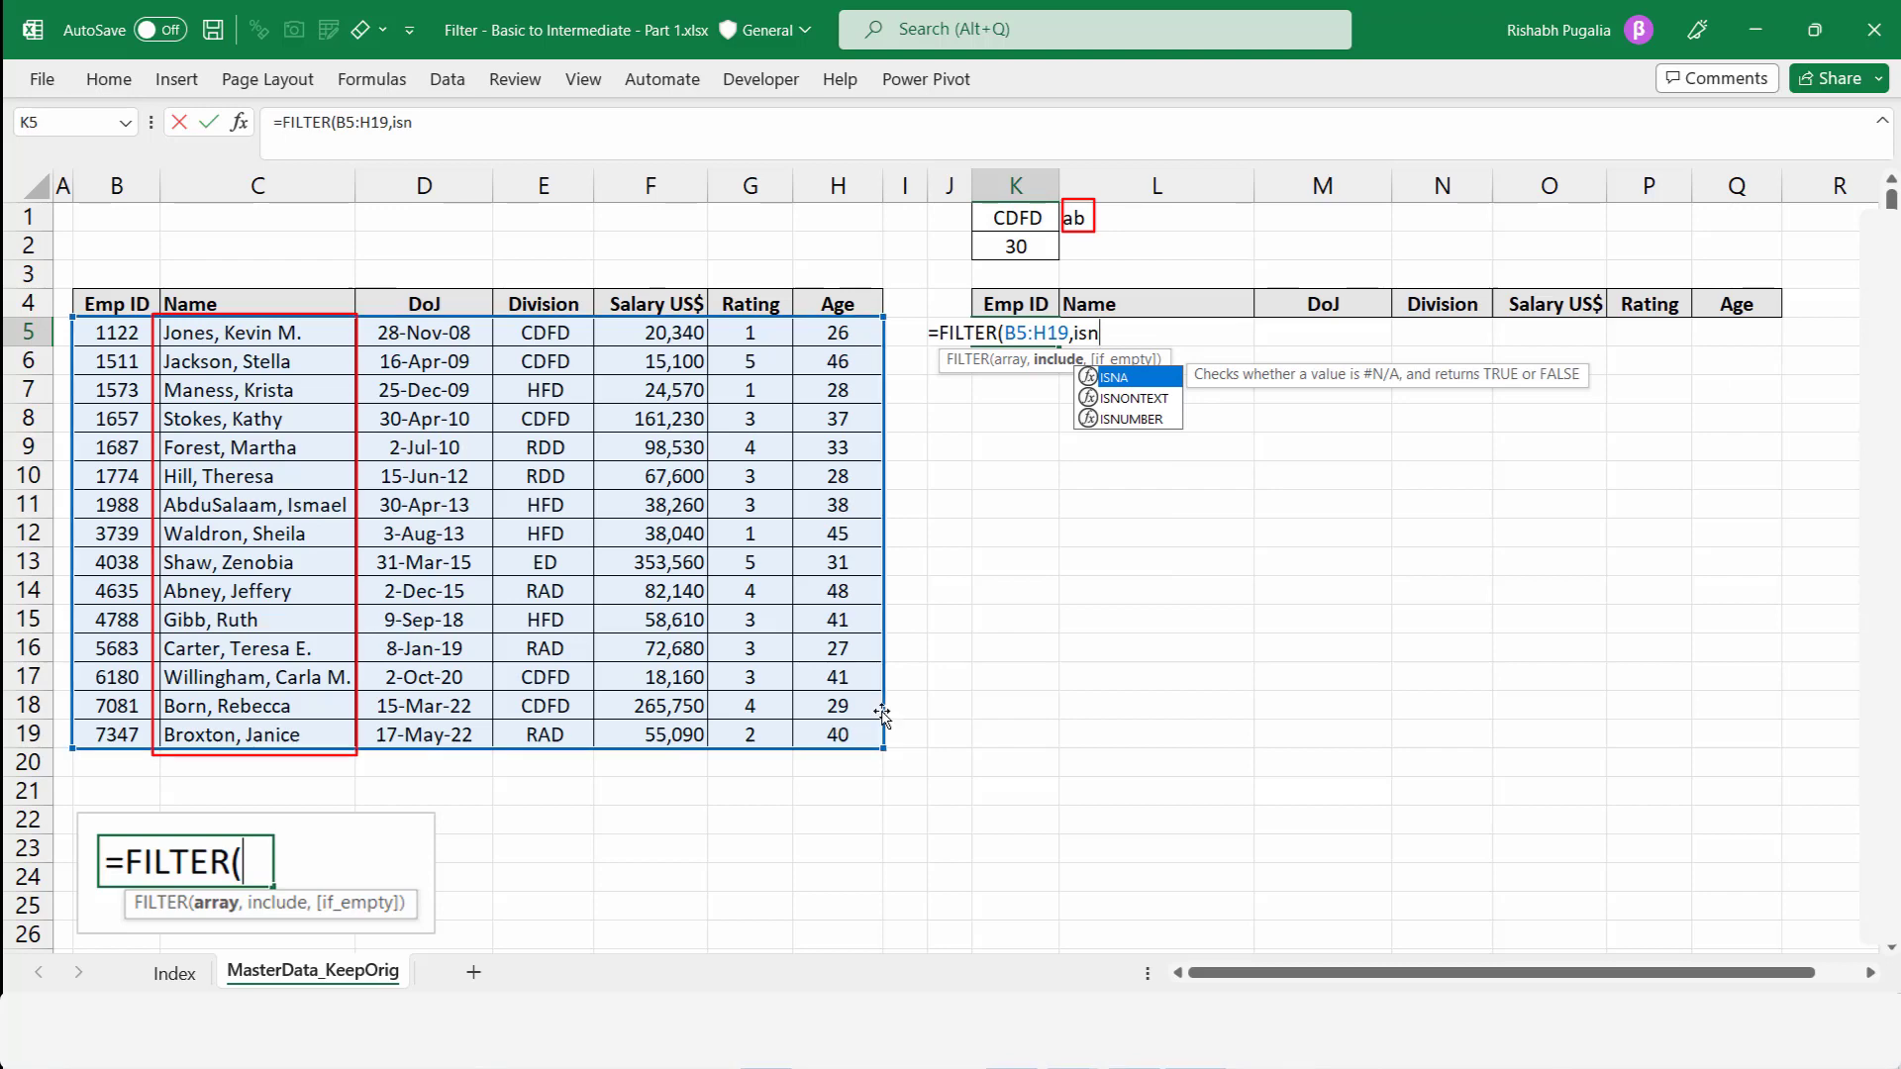
double_click(1127, 420)
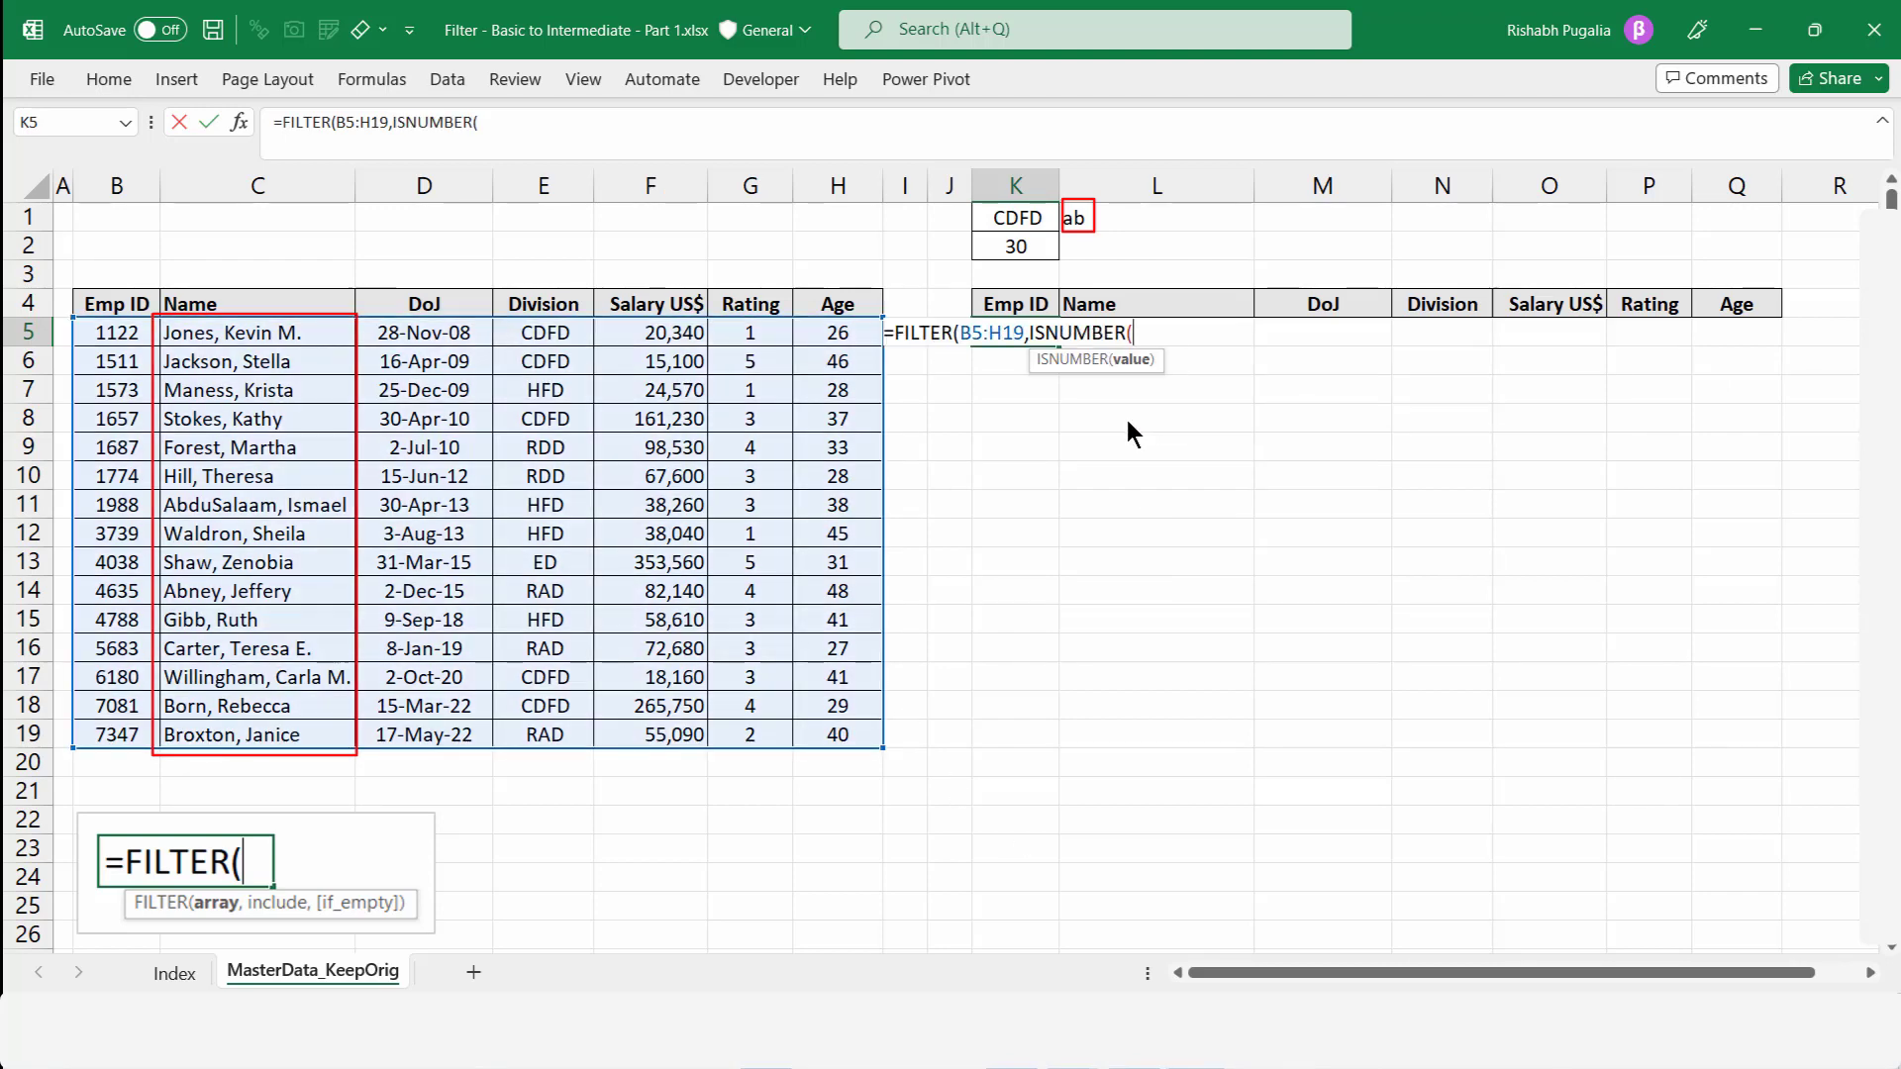
type("sear")
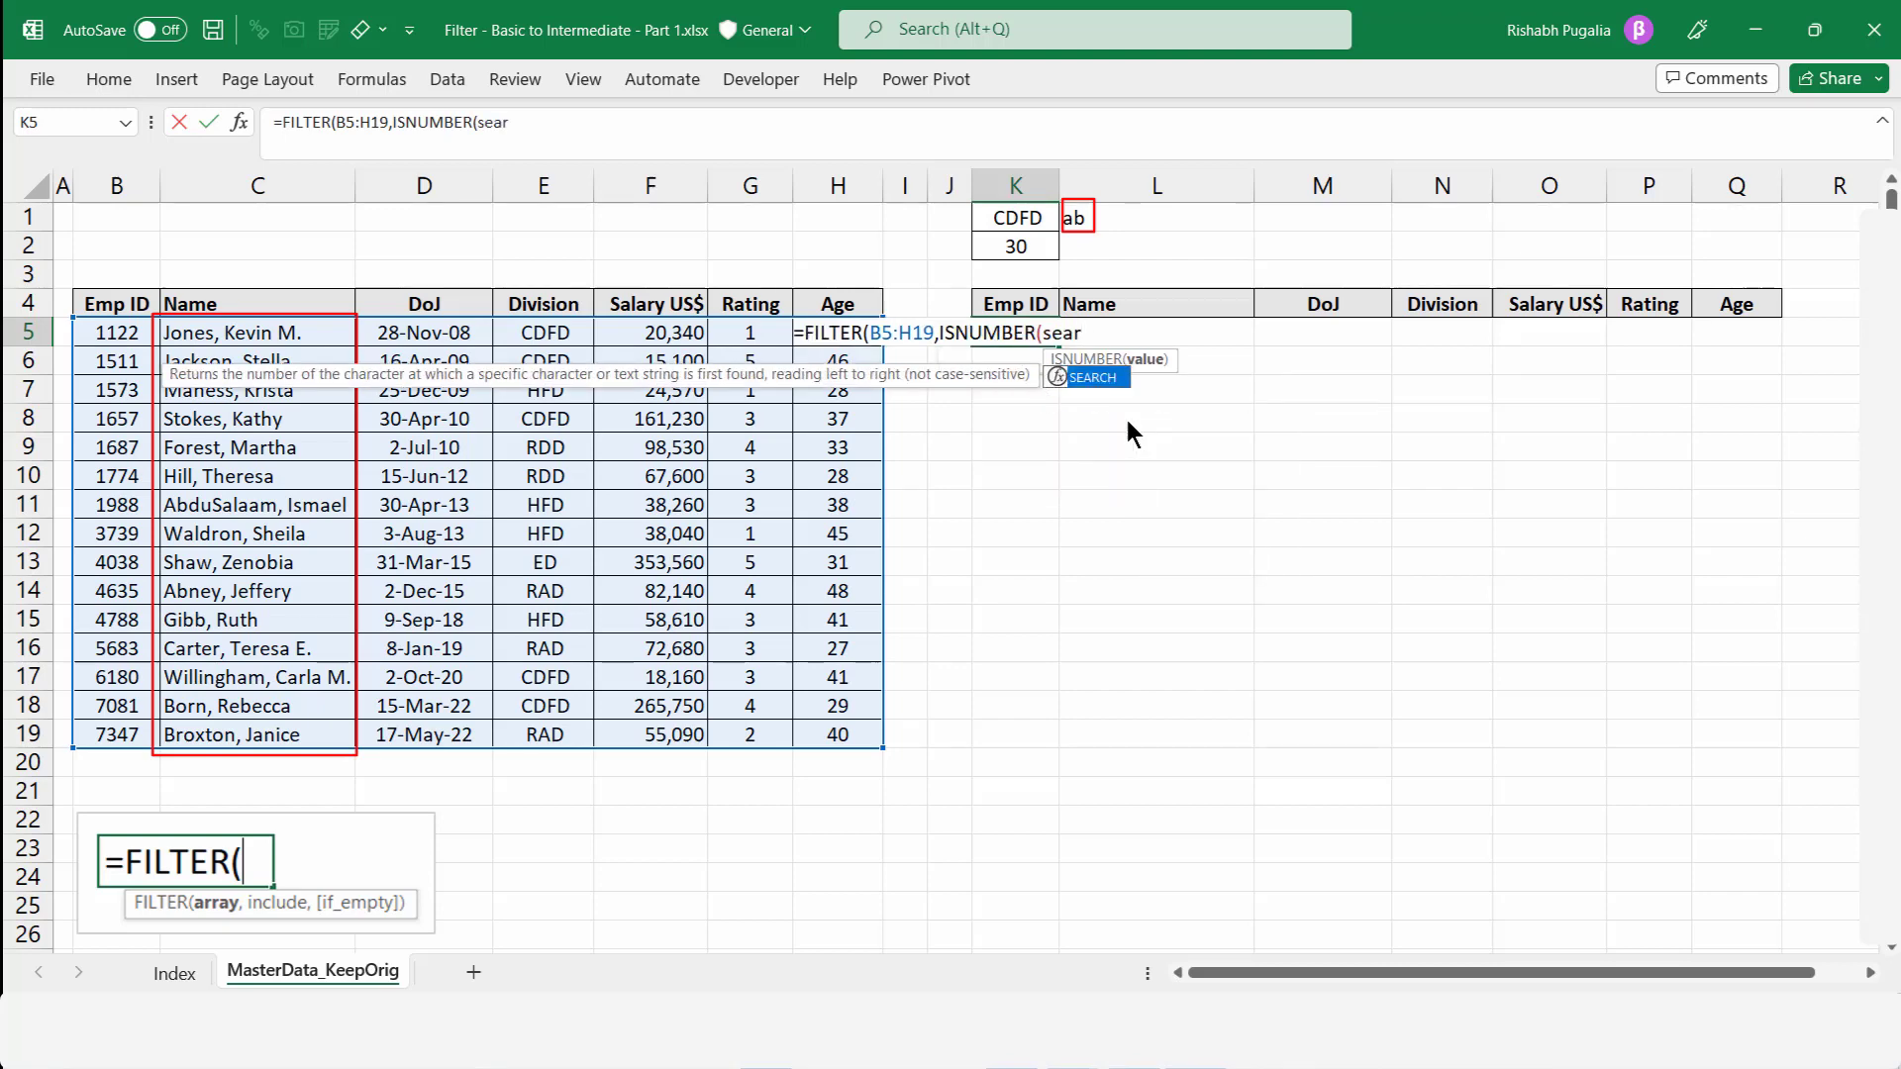
key("Tab")
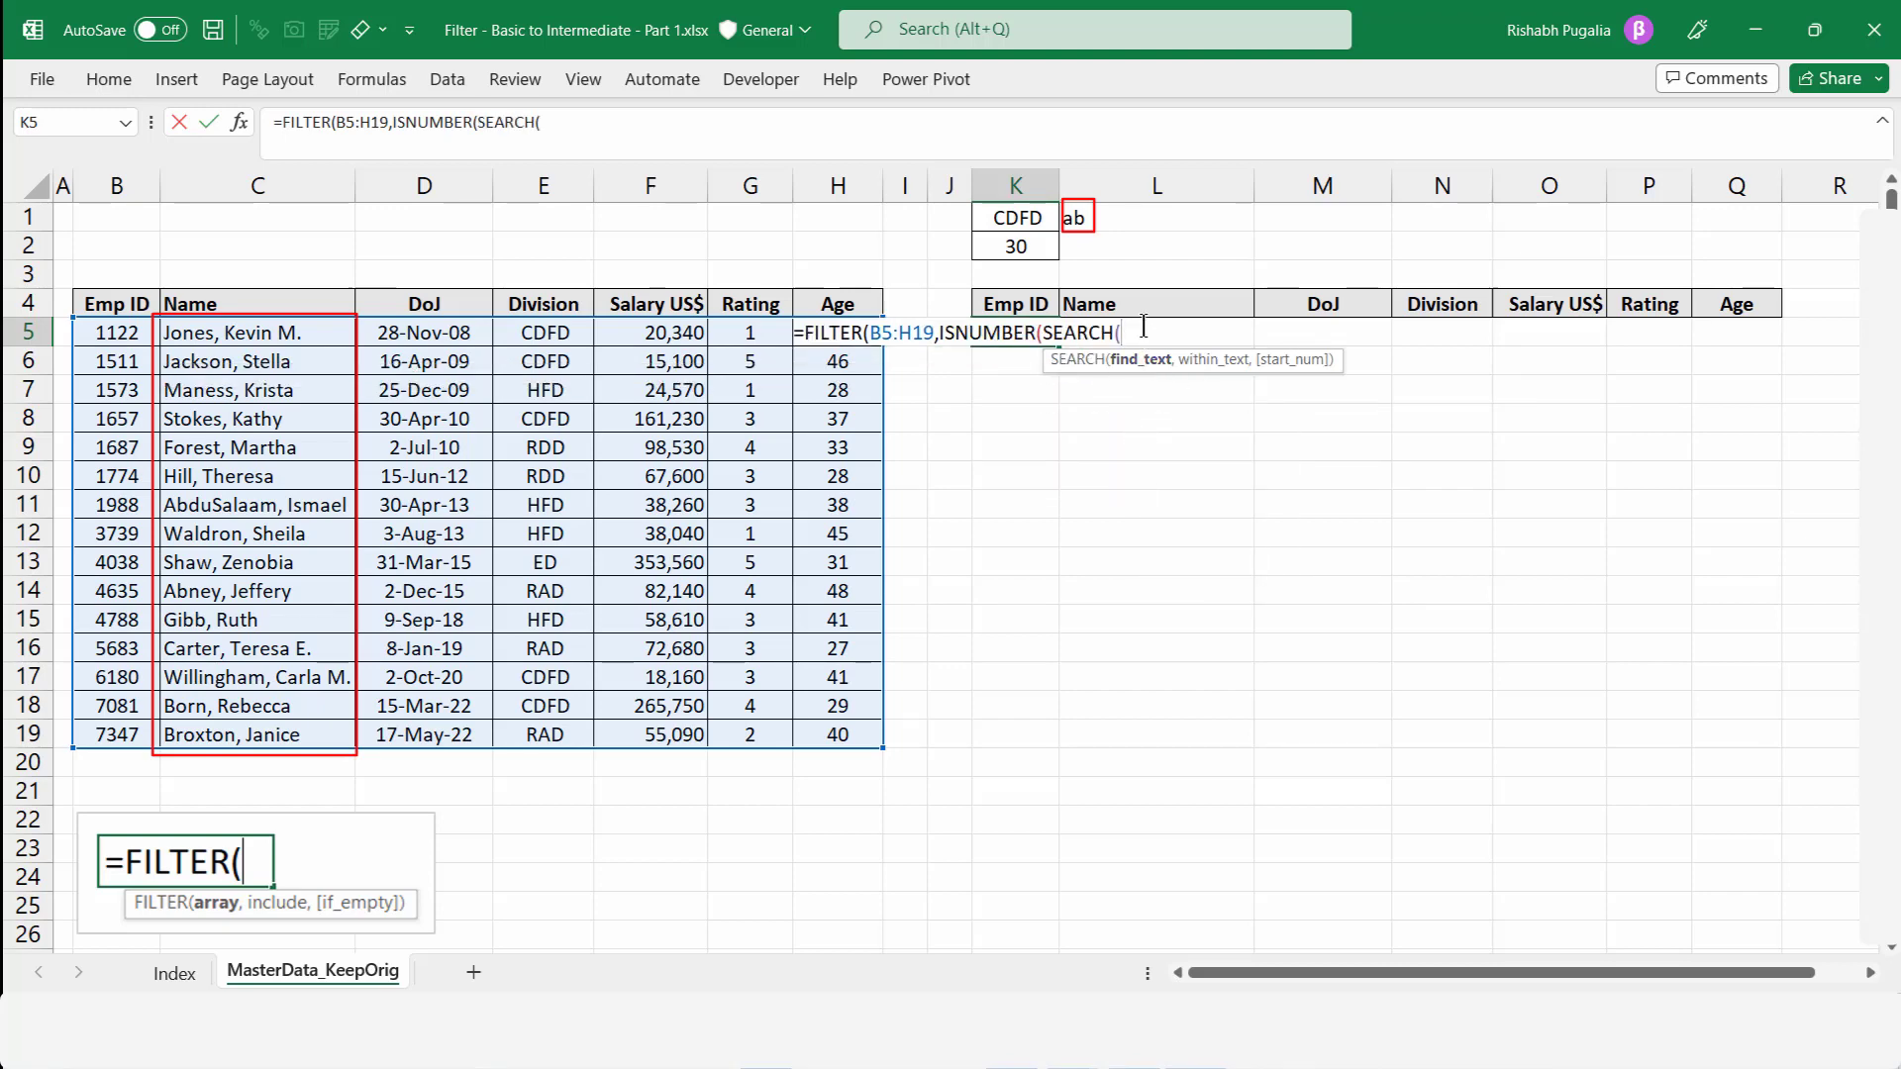
left_click(1102, 222)
type(",")
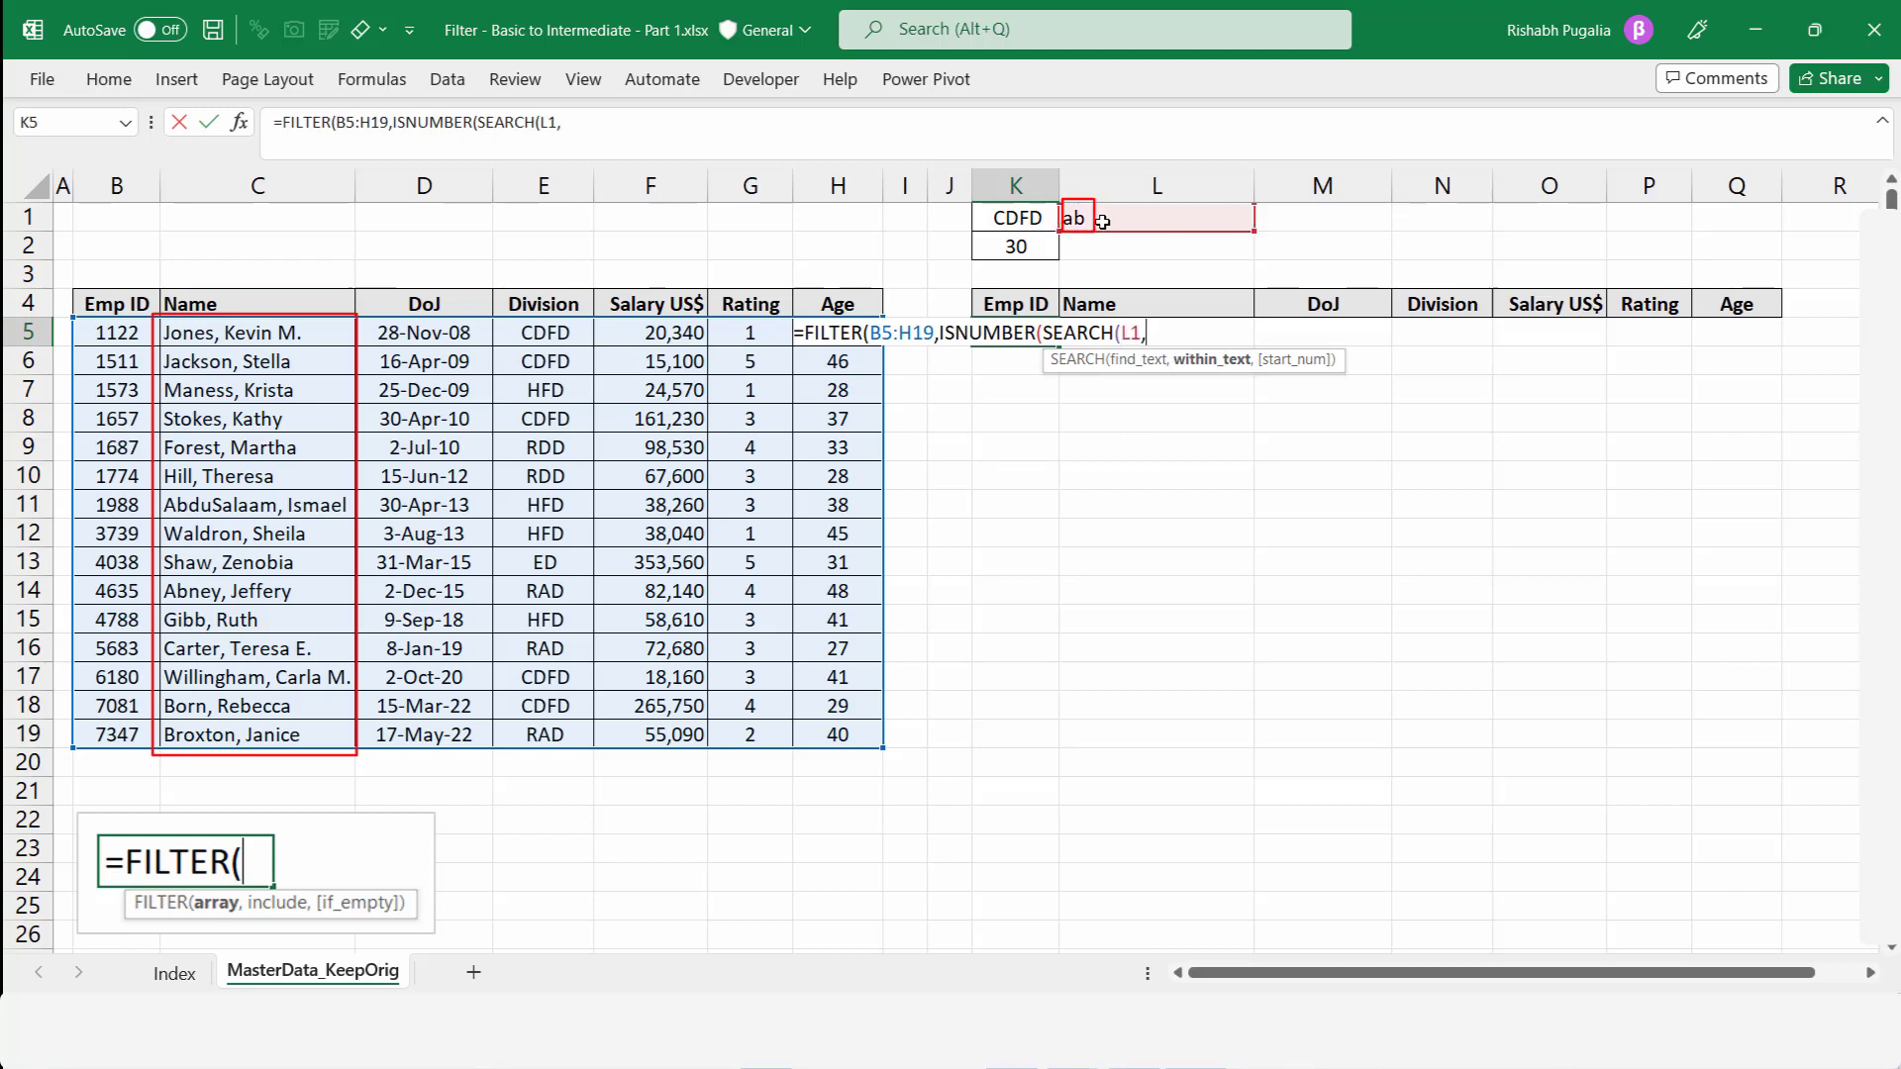
left_click_drag(238, 334, 245, 734)
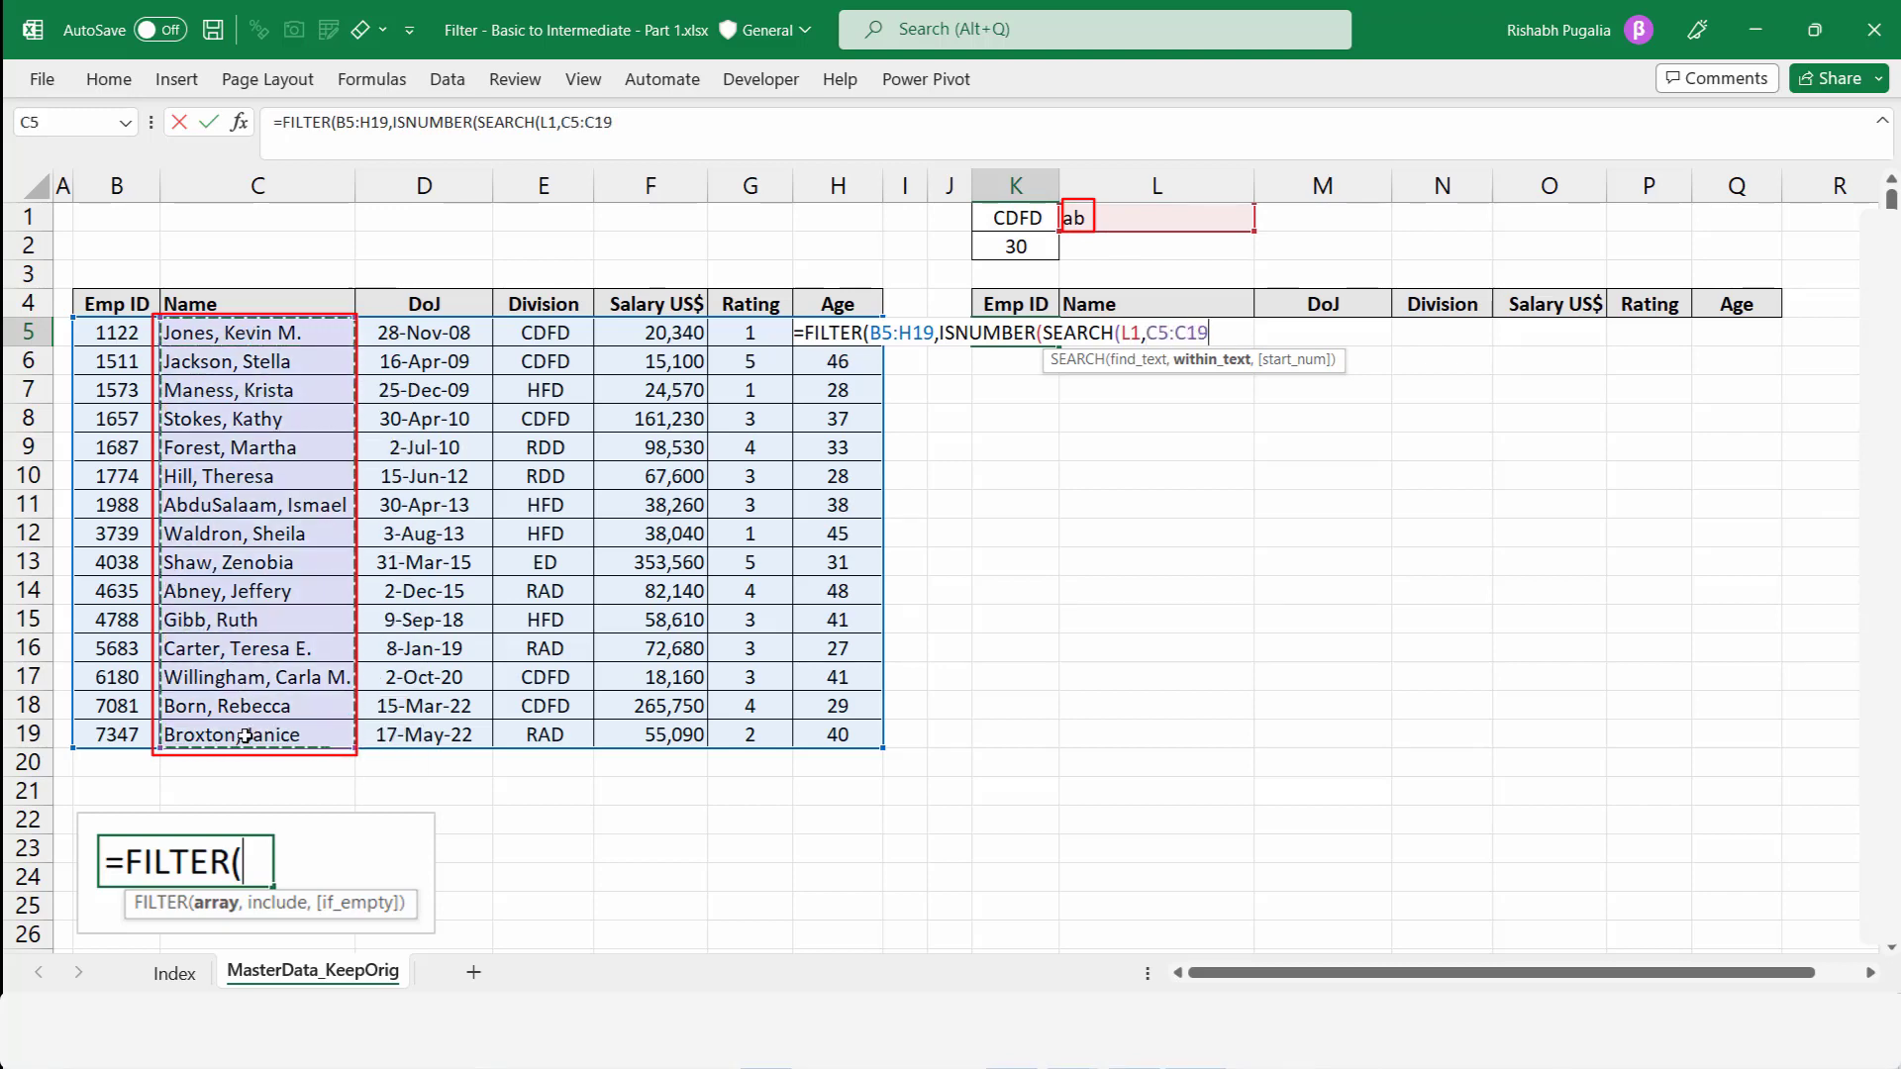
type(")")
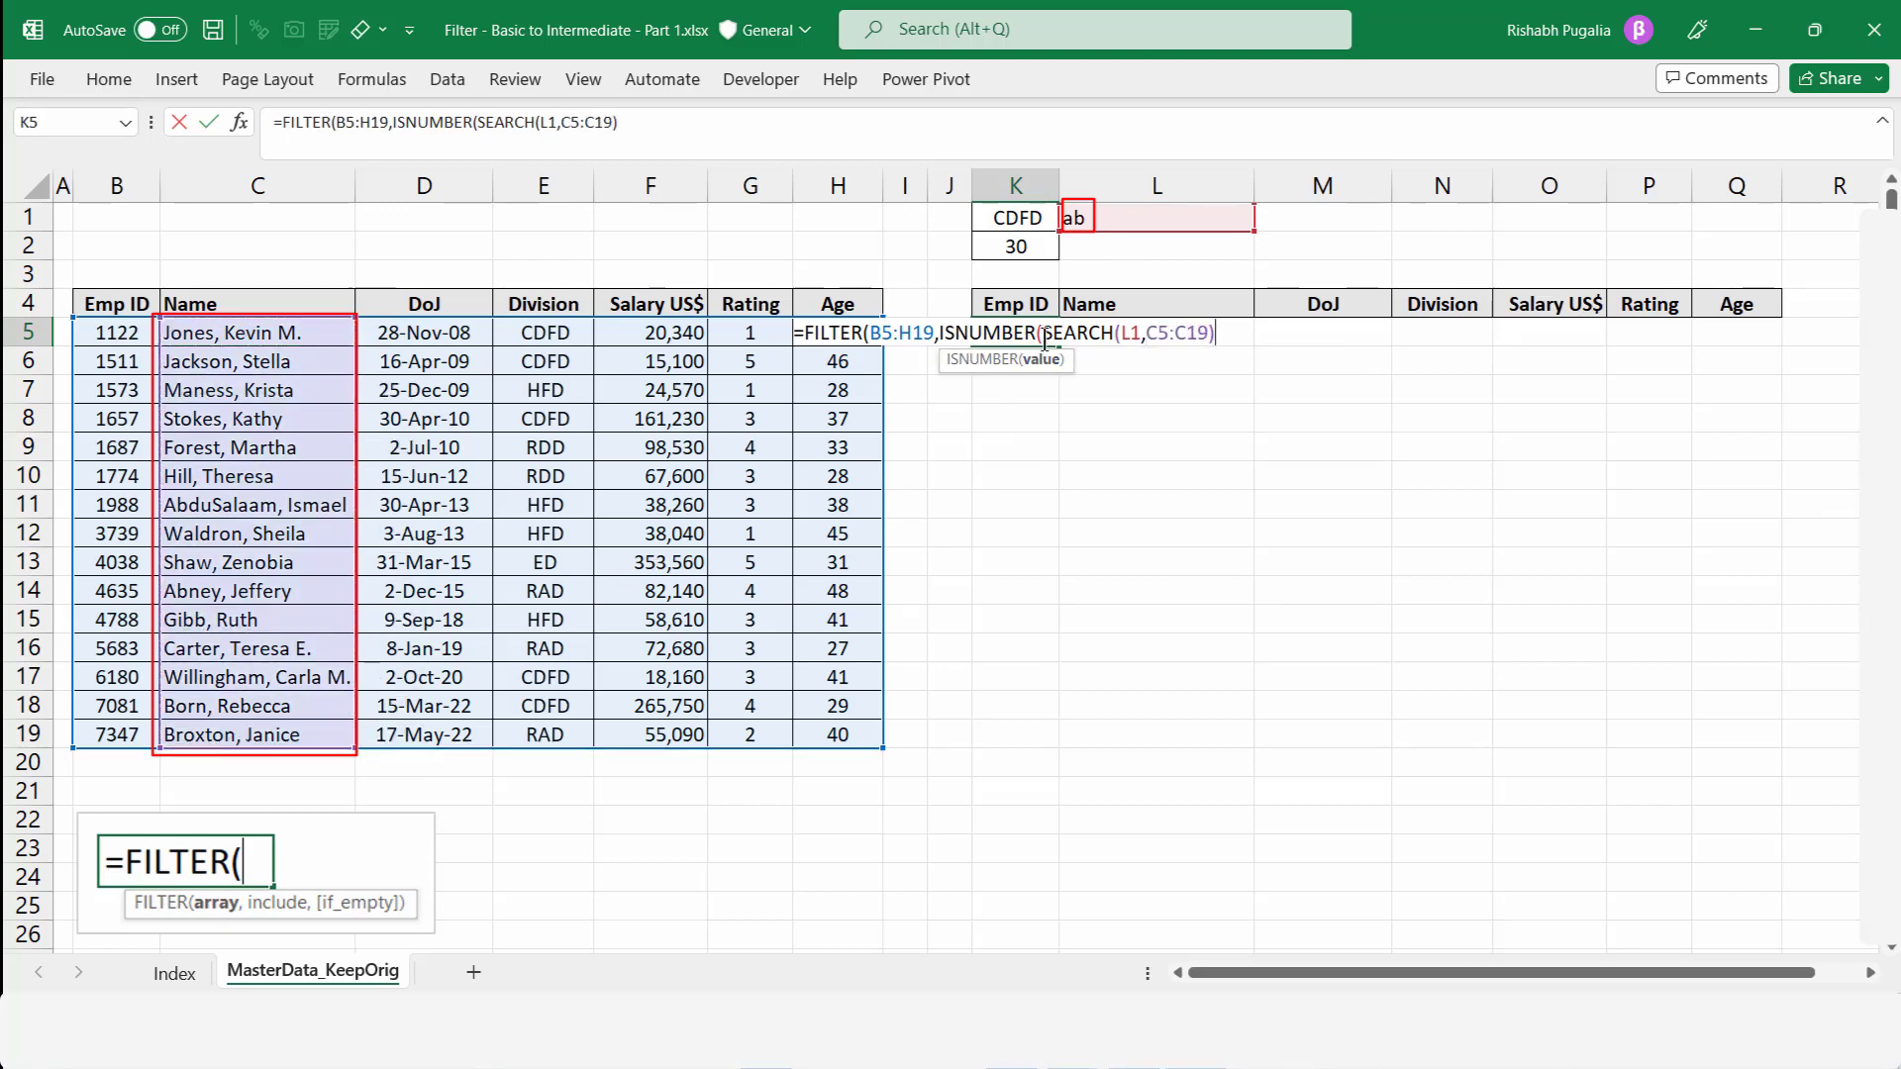
- Evaluate the SEARCH(L1,C5:C19) part of the formula in place, and undo the evaluation
left_click_drag(1046, 332, 1218, 337)
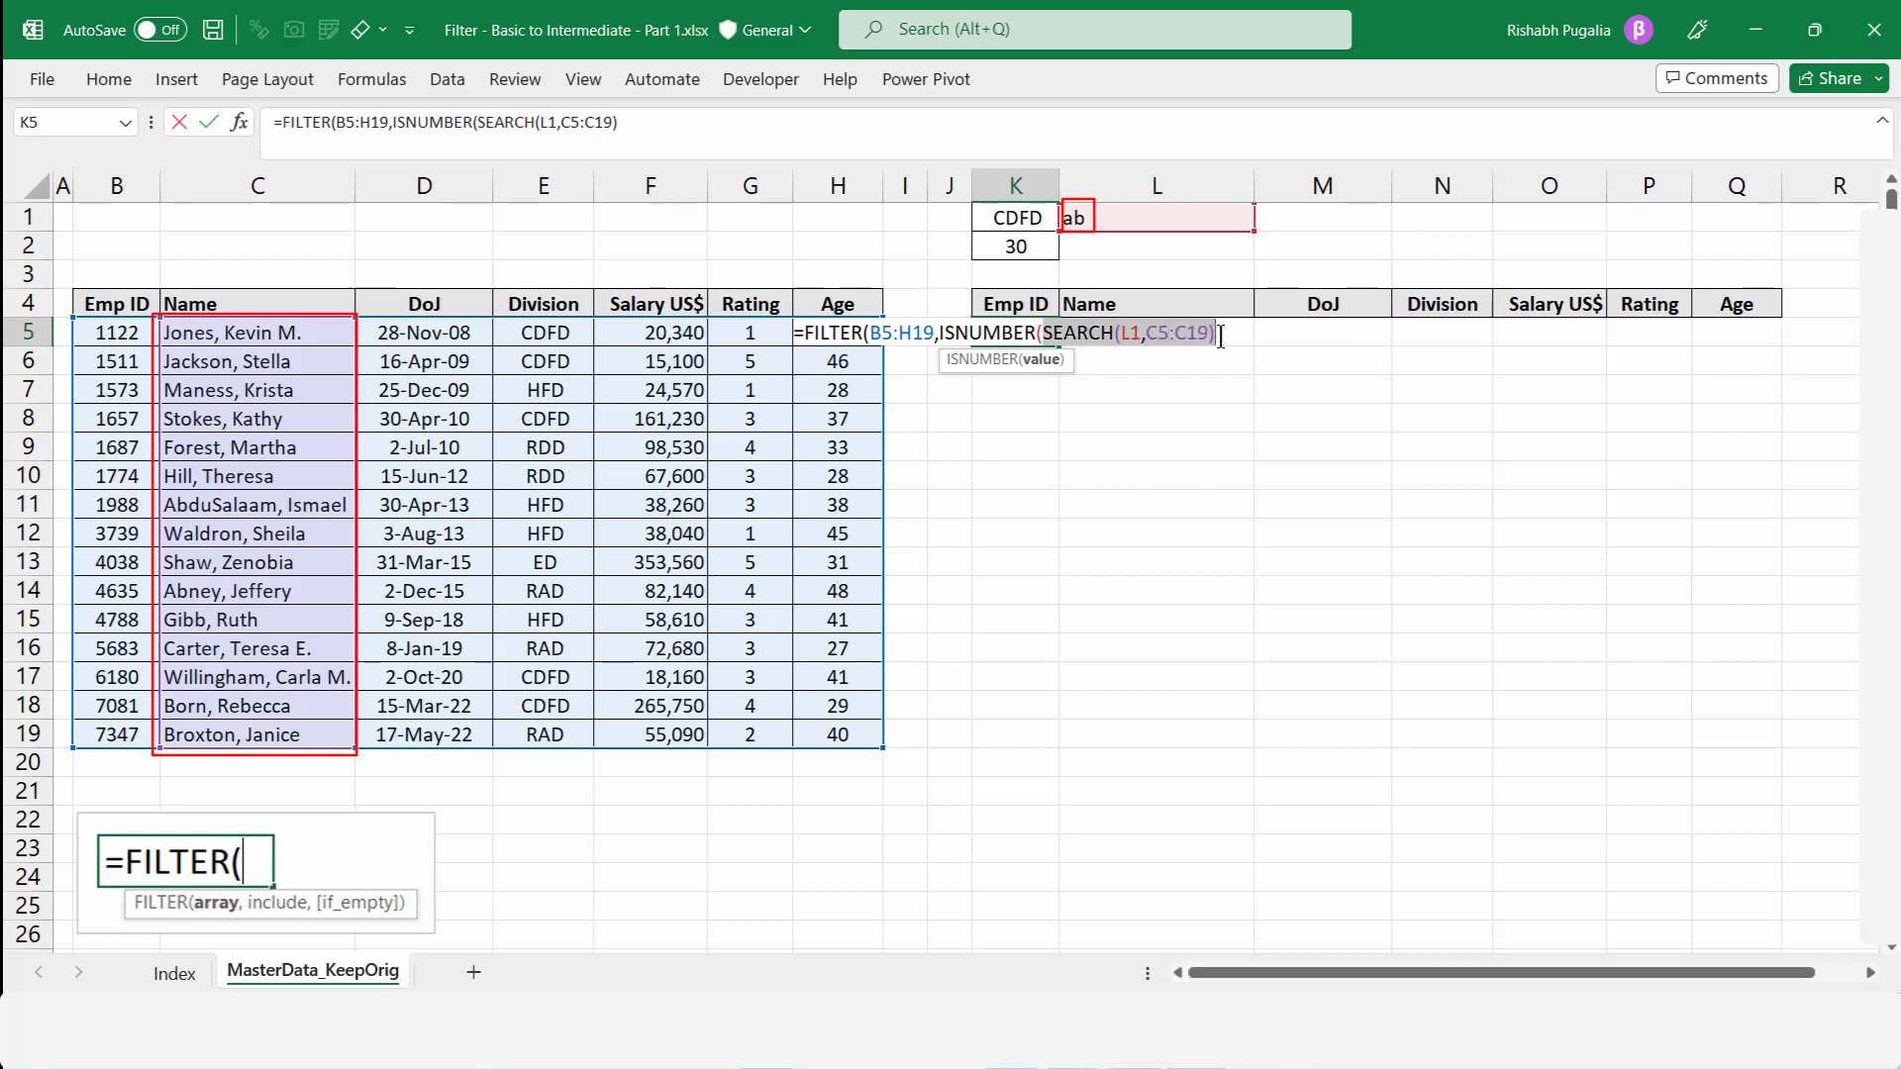
key("F9")
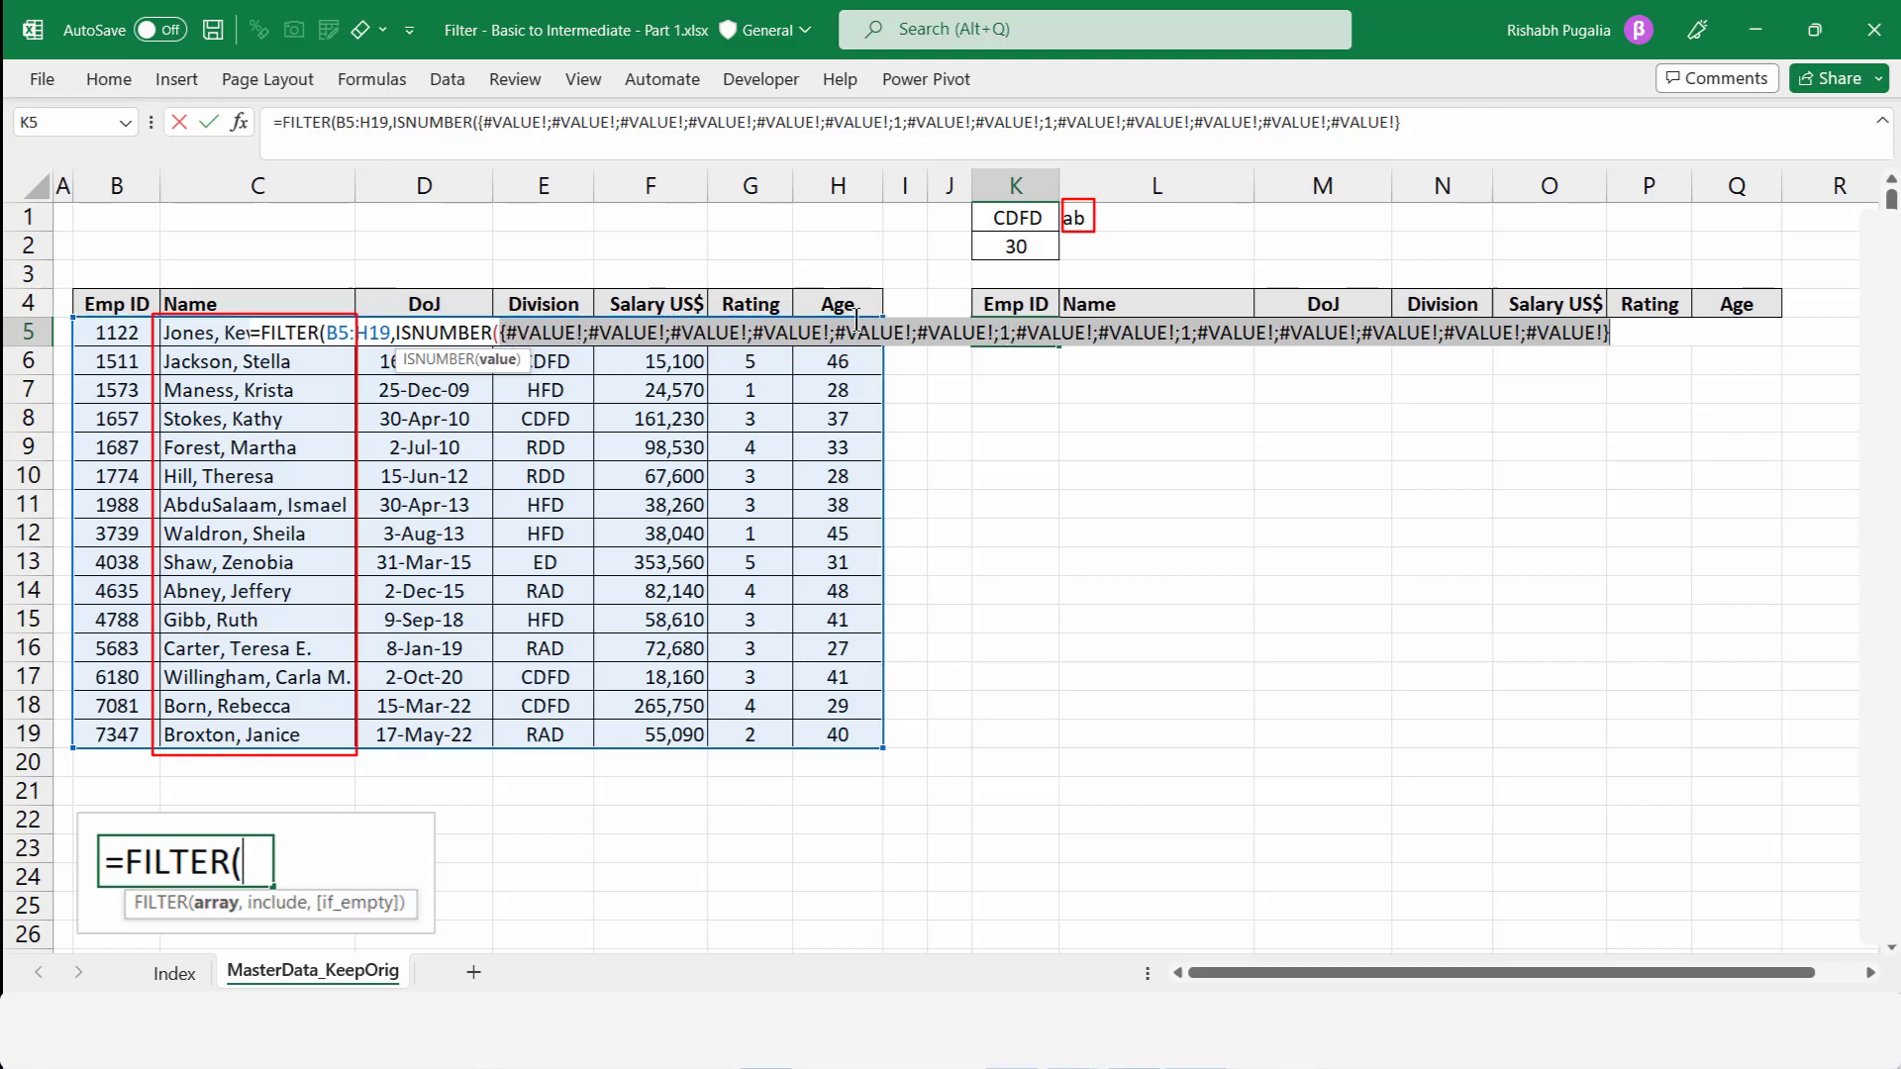
key("ctrl+z")
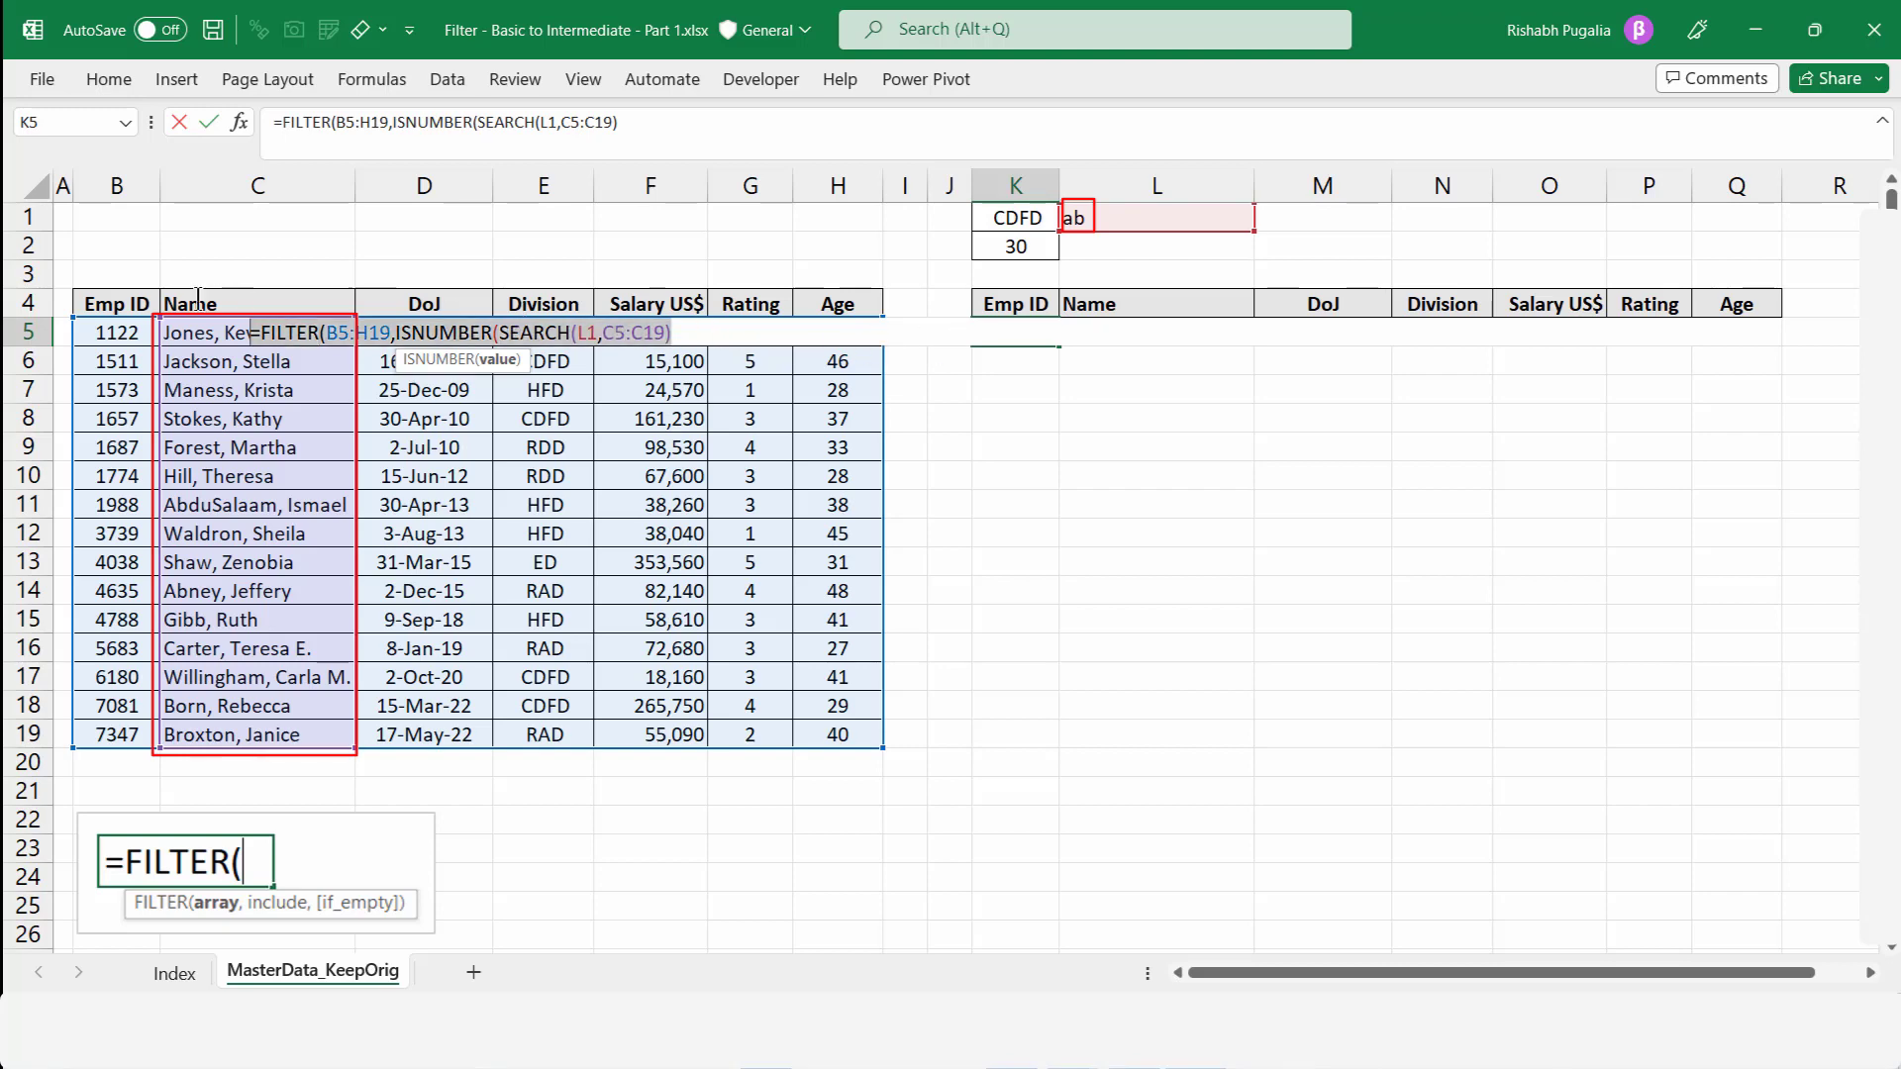
- Re-enter the formula =FILTER(B5:H19,ISNUMBER(SEARCH(L1,C5:C19) in K5 by pasting the copied formula text
key("ctrl+Return")
type("=filtrt")
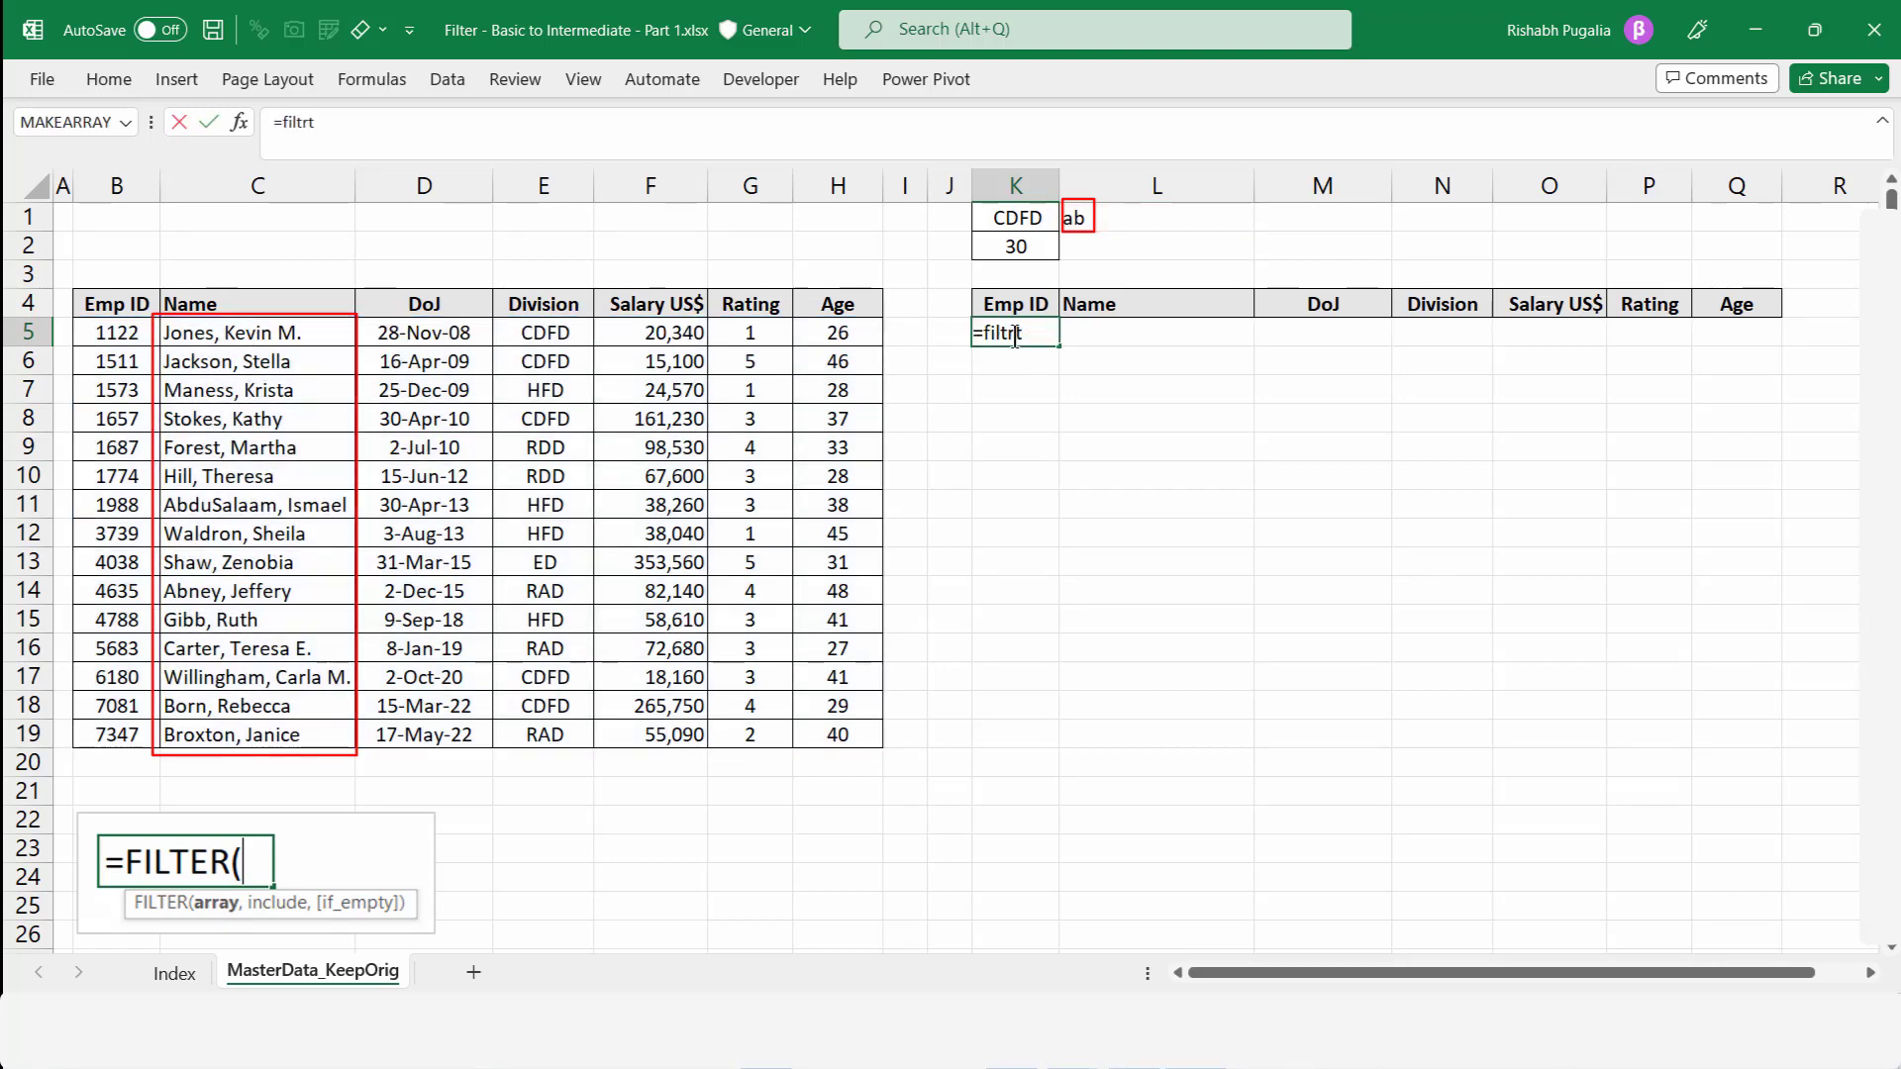
key("BackSpace")
key("ctrl+v")
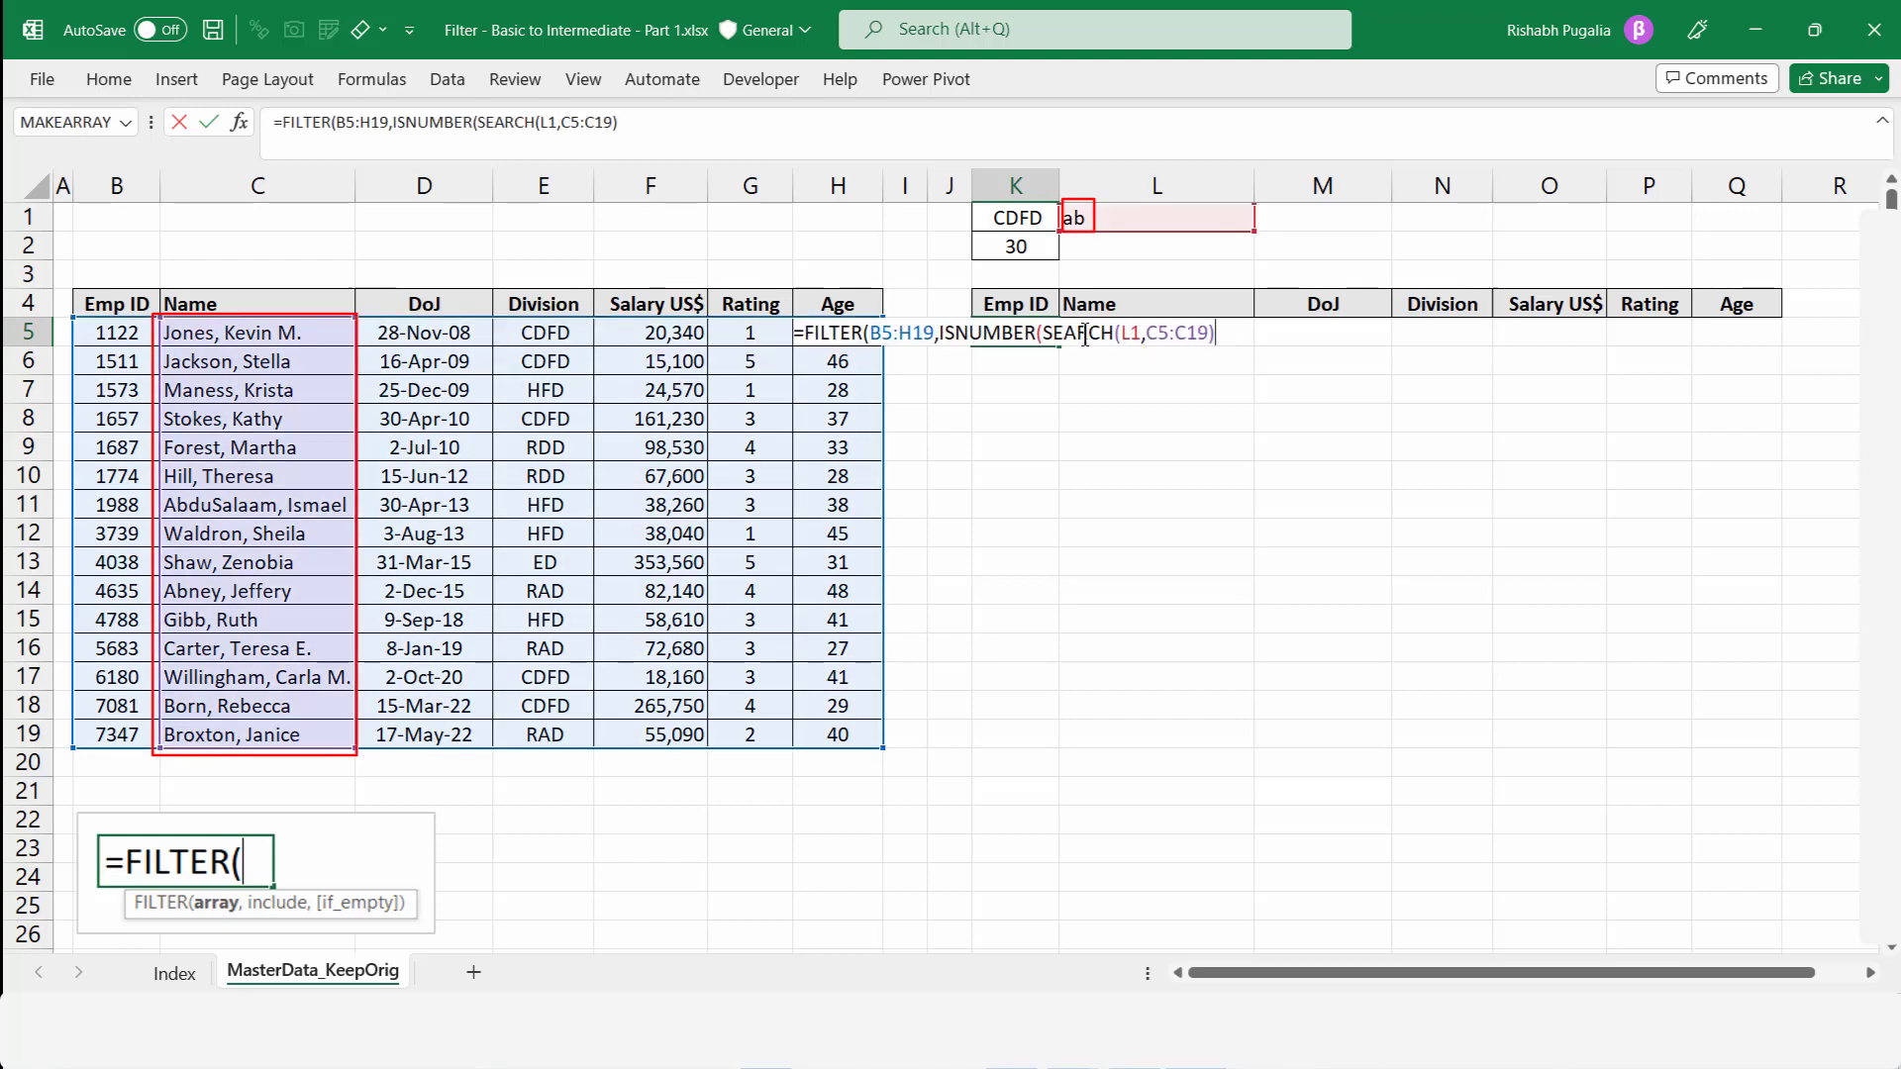
- Review the SEARCH(L1,C5:C19) argument in the K5 formula and add the closing parenthesis of ISNUMBER
left_click_drag(1045, 333, 1203, 332)
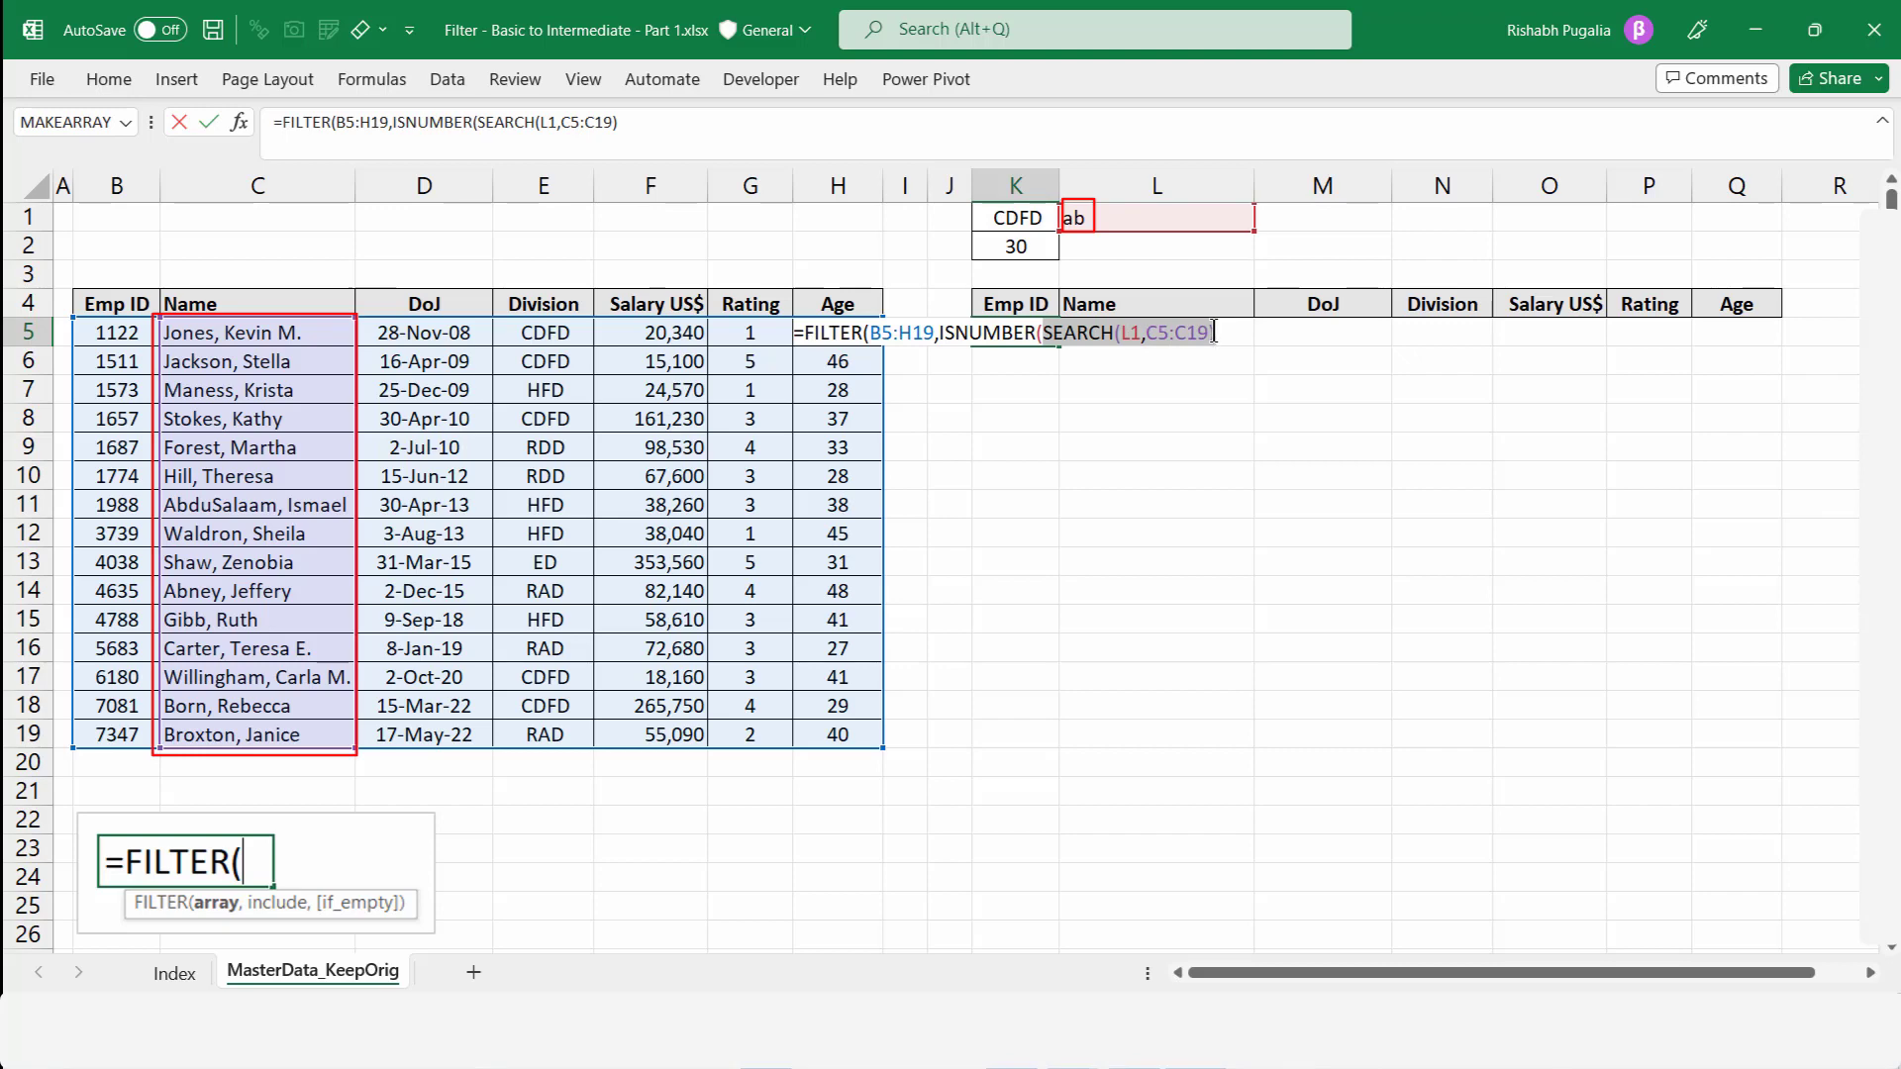
left_click(1125, 335)
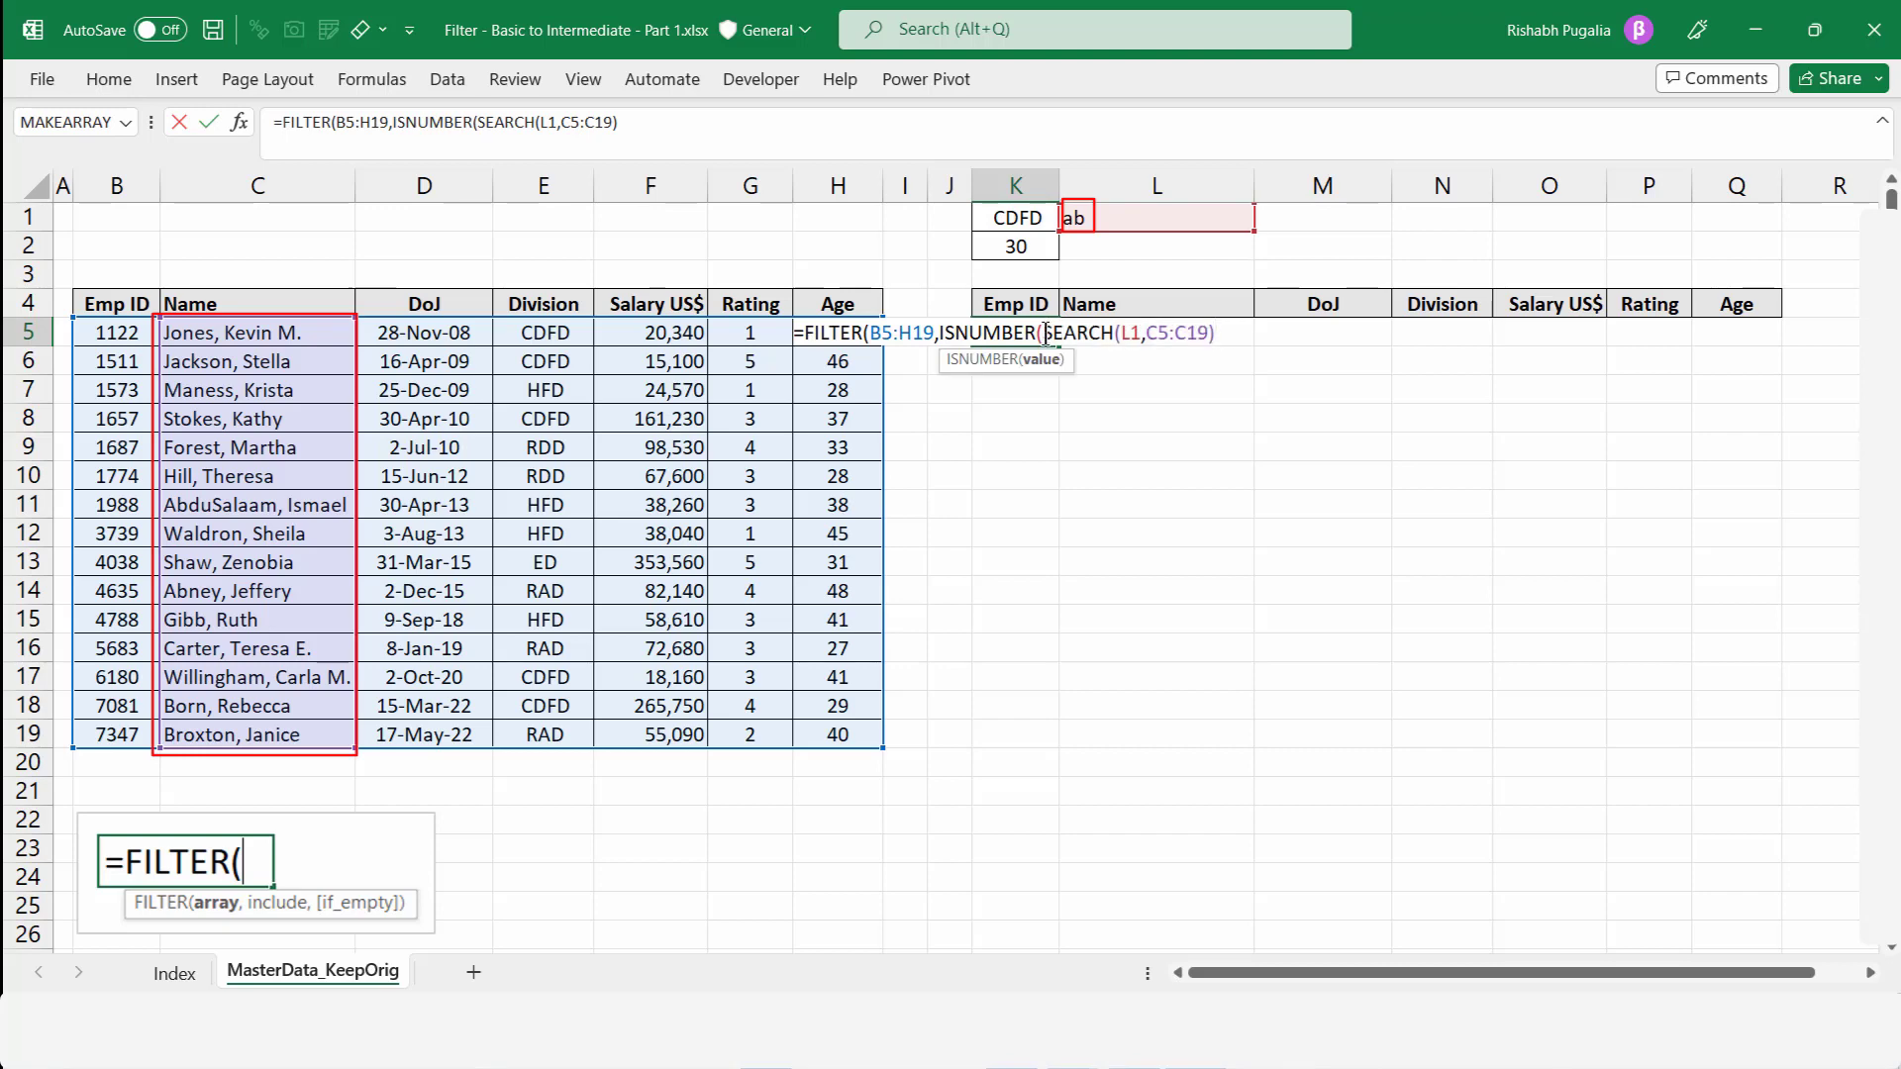
left_click_drag(1065, 333, 1226, 334)
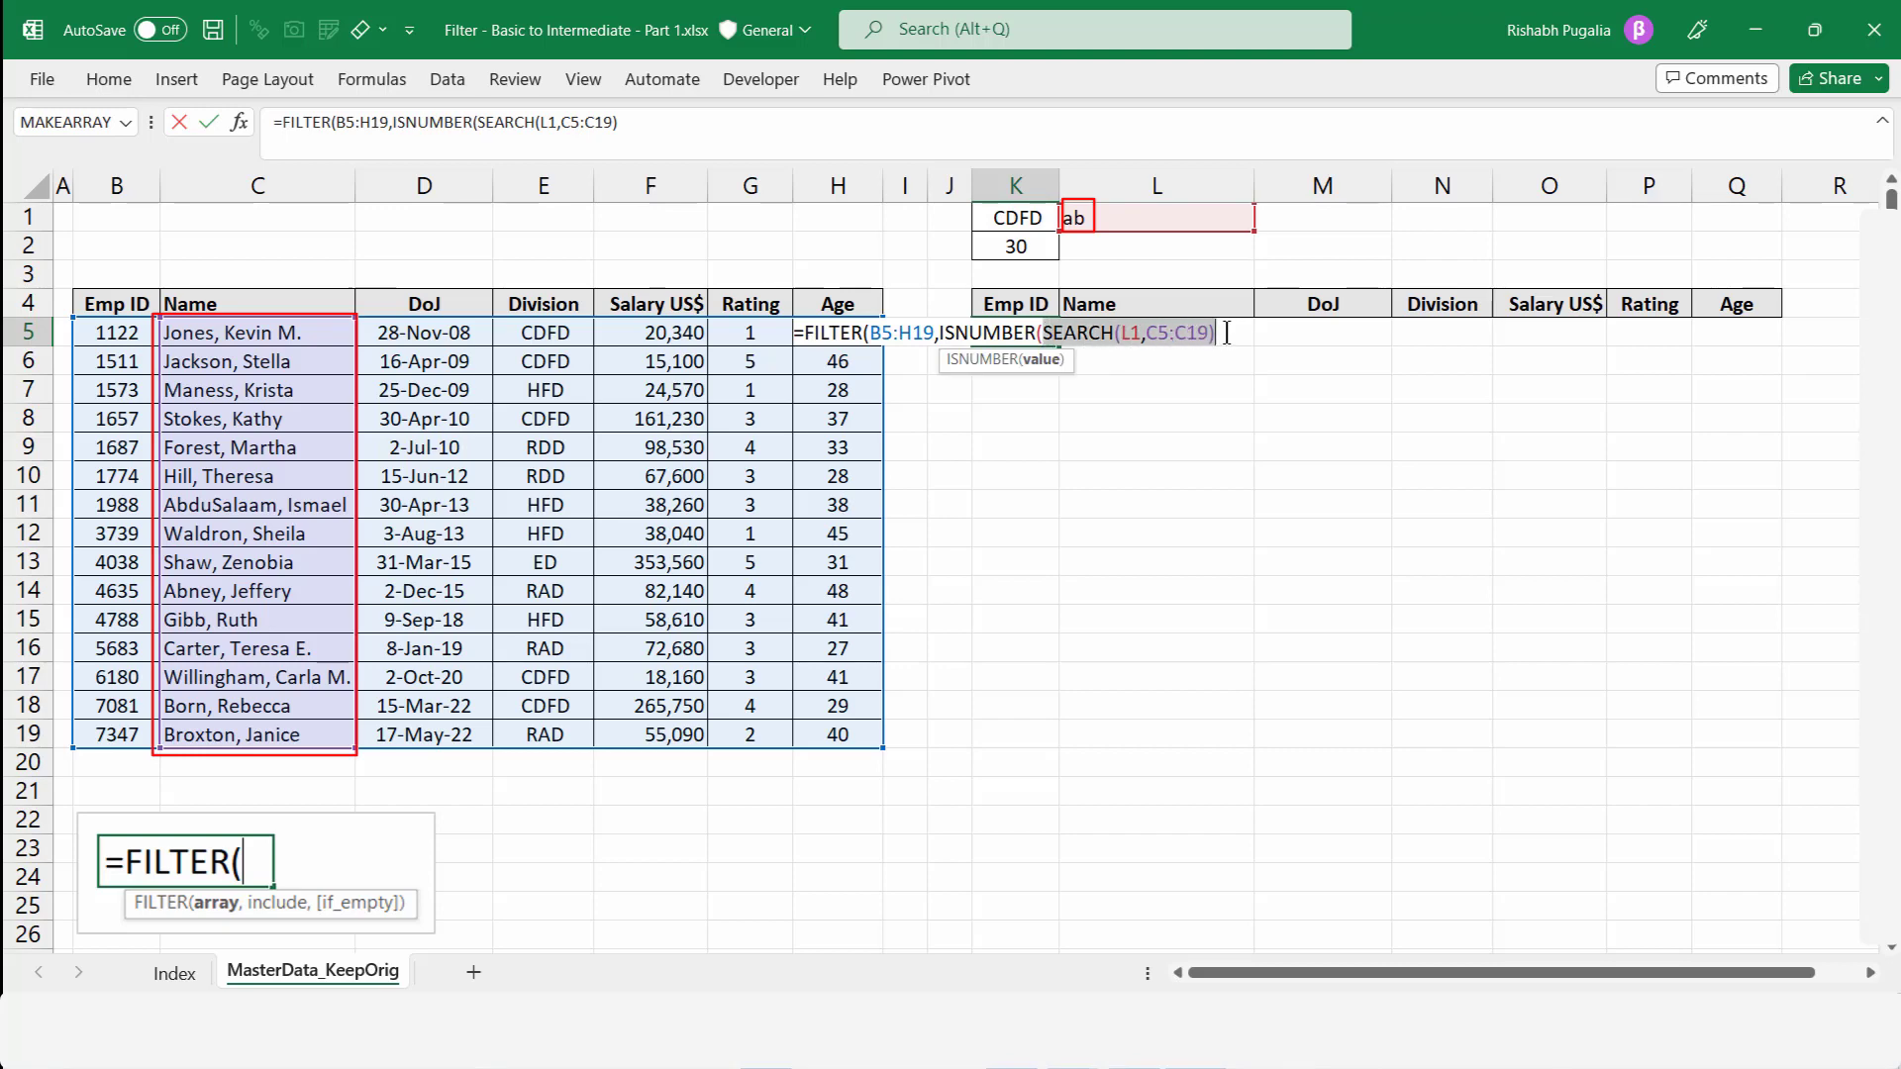
left_click(1226, 334)
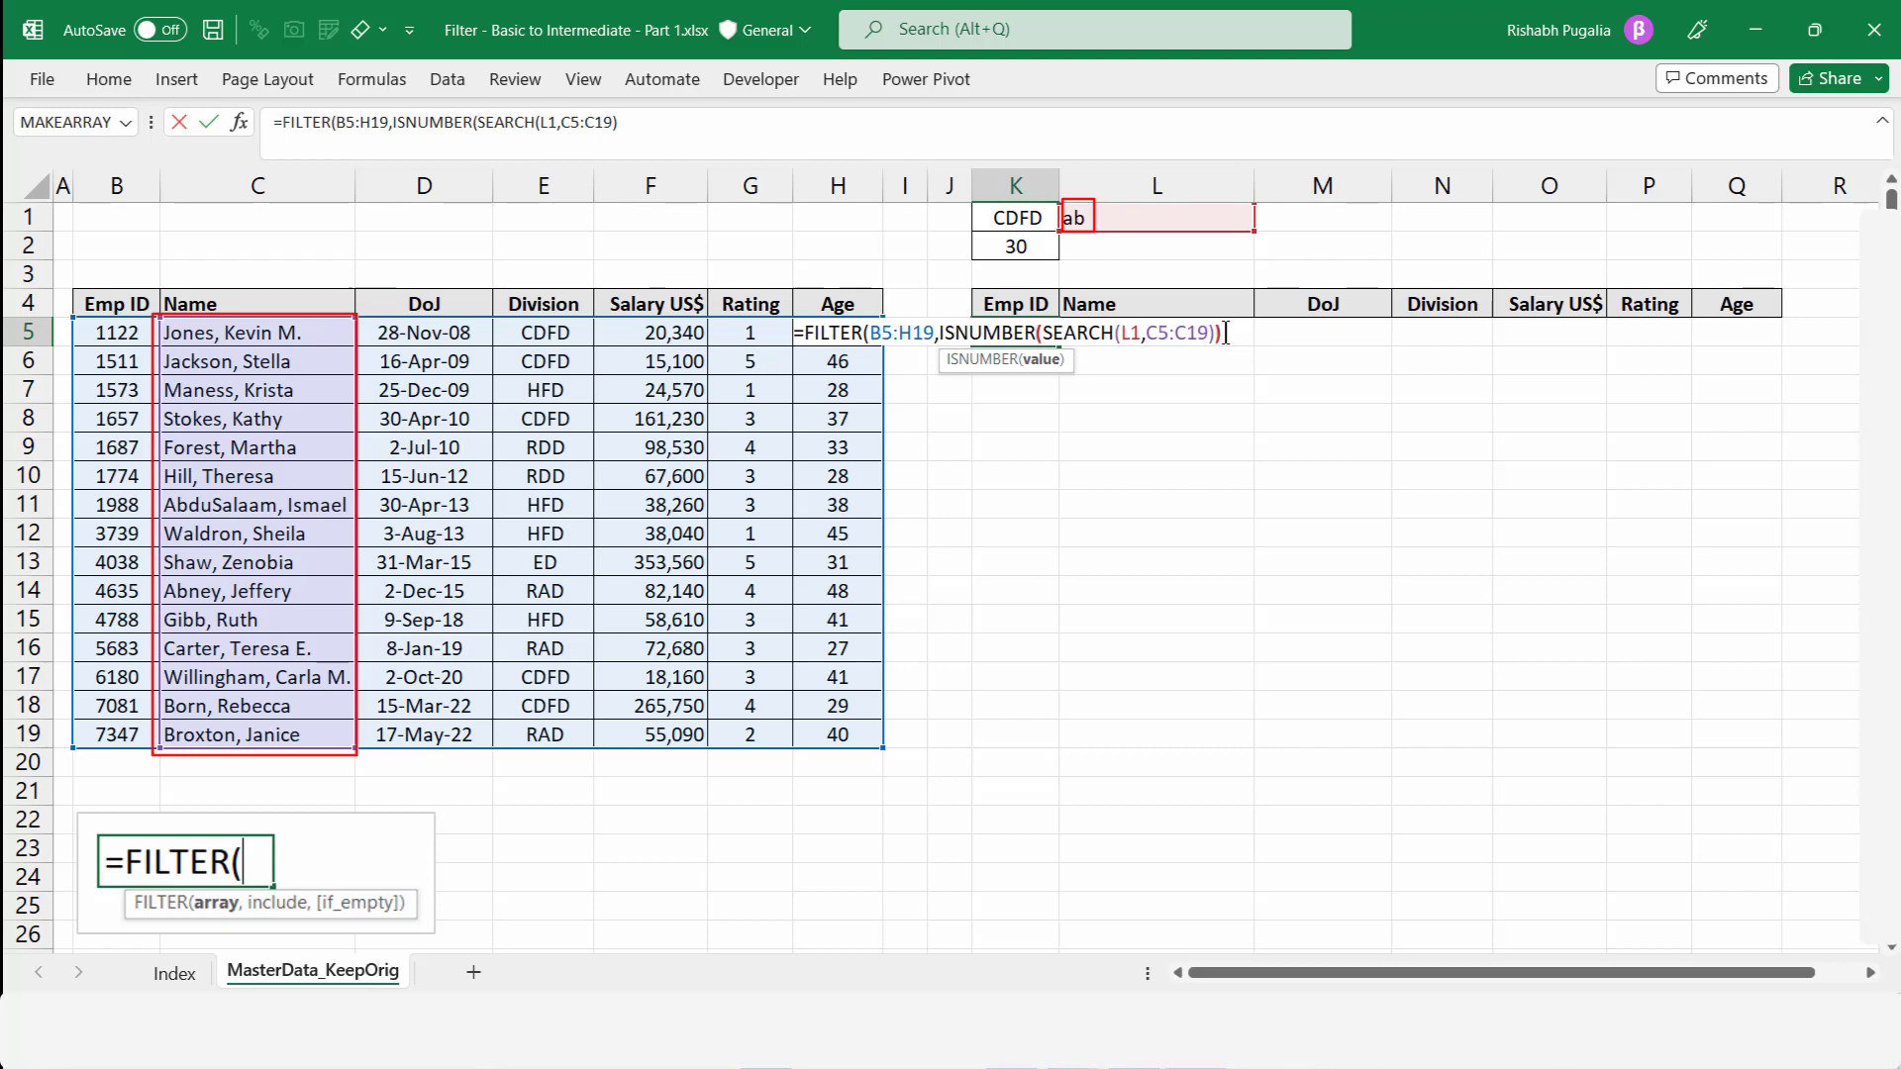
type(")")
- Evaluate the ISNUMBER(SEARCH(L1,C5:C19)) part of the formula in place, and undo the evaluation
left_click_drag(938, 332, 1248, 332)
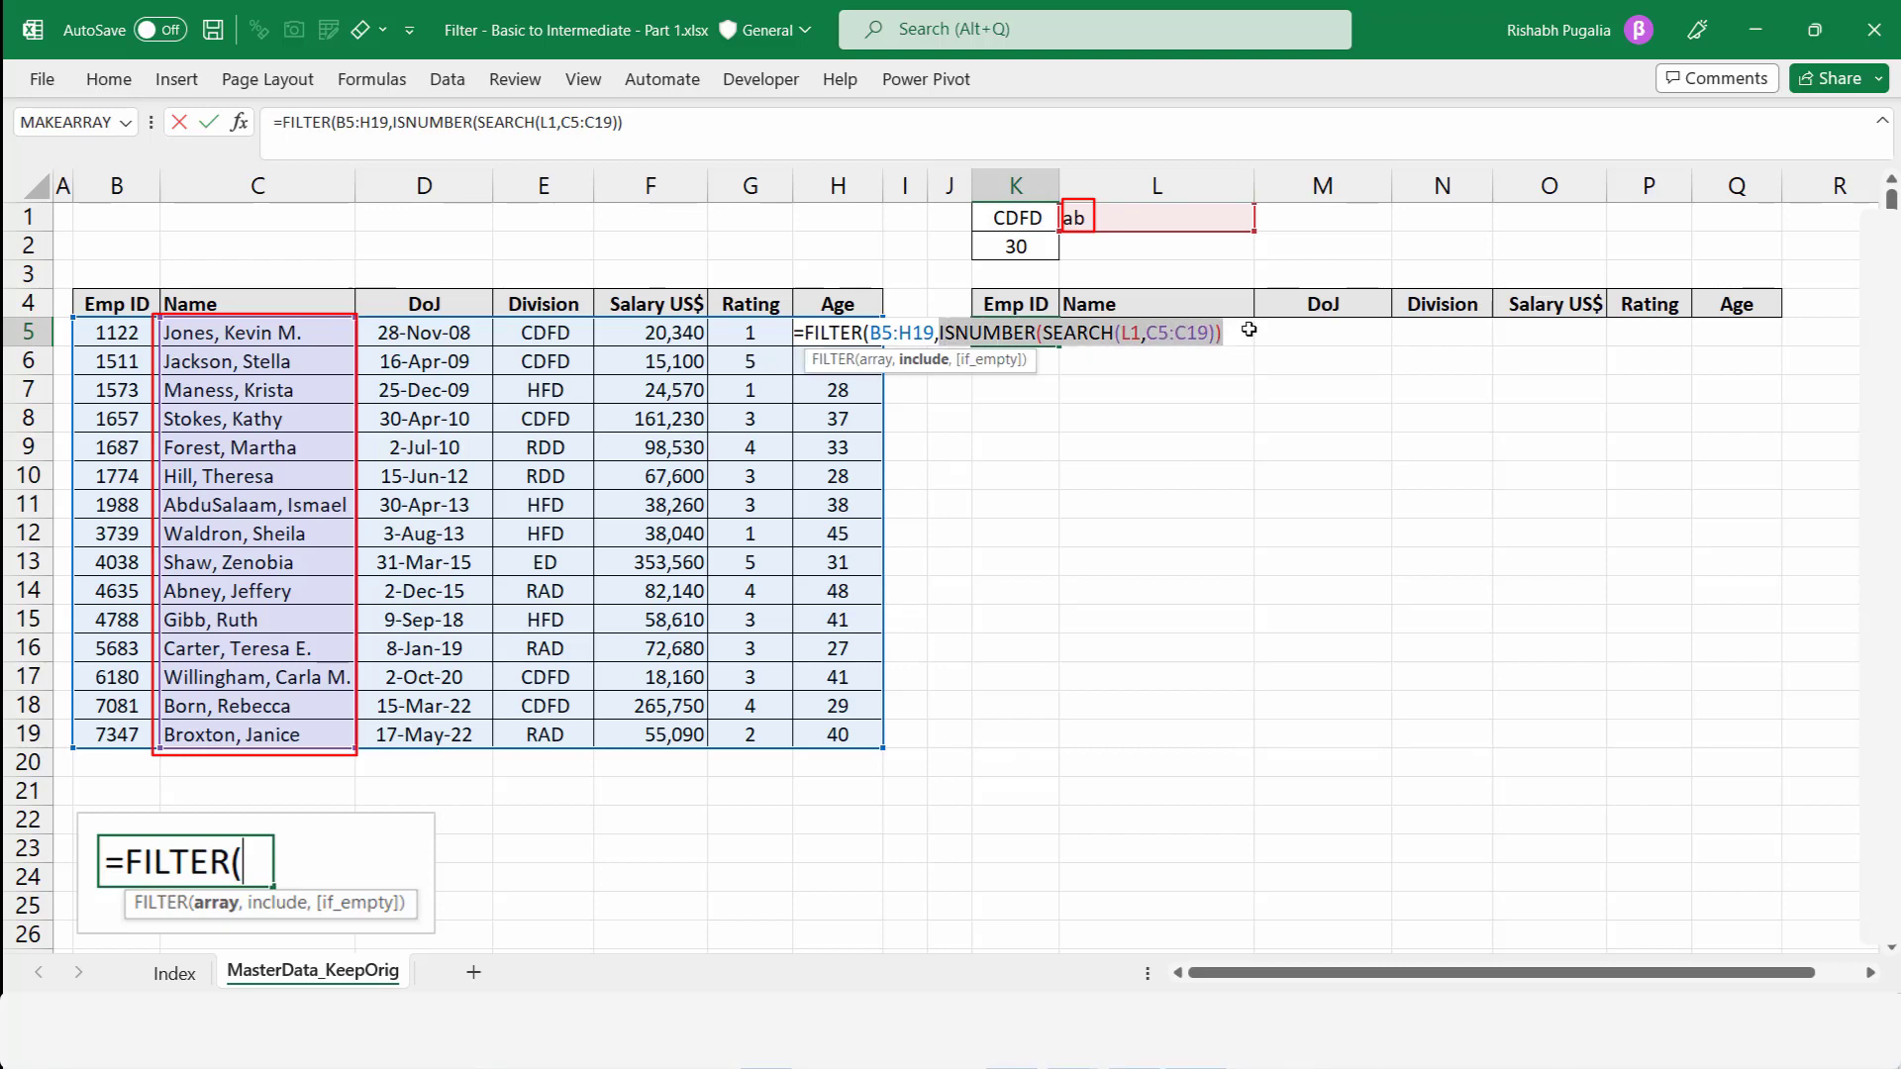
key("F9")
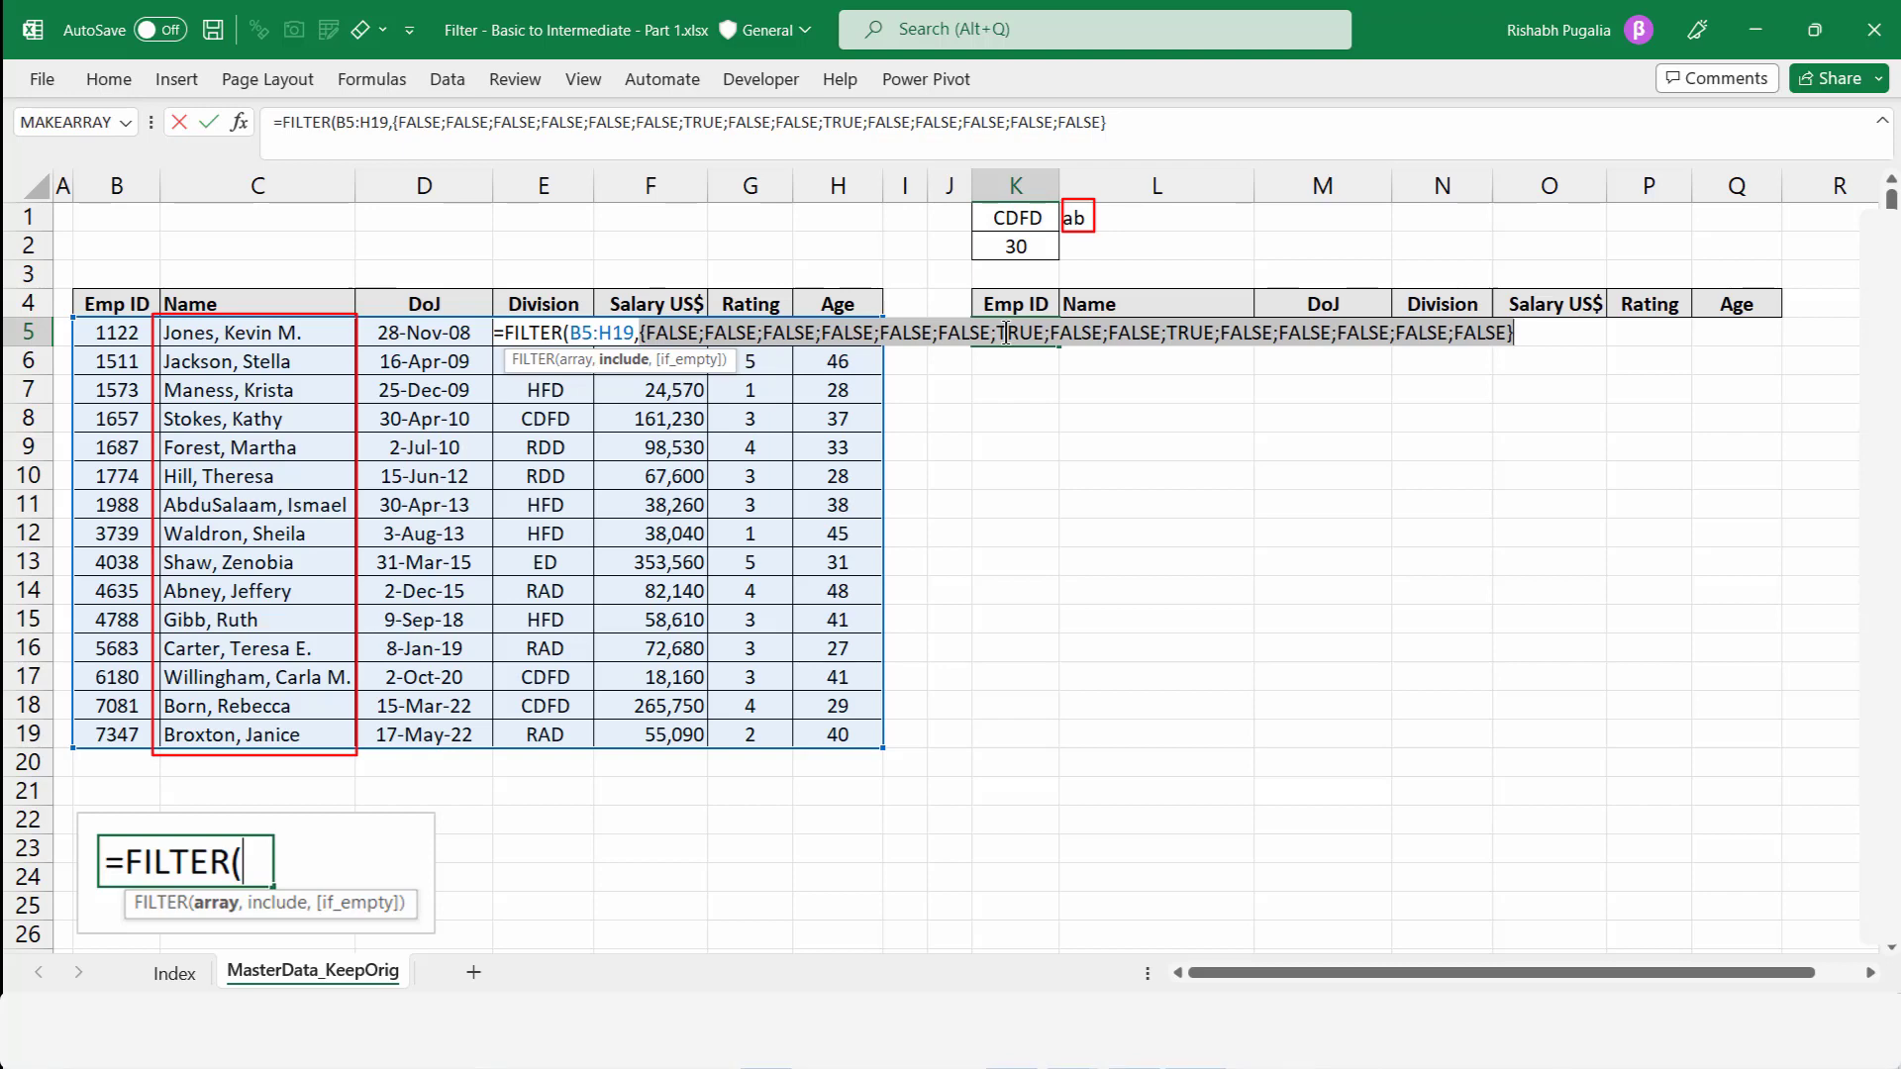
key("ctrl+z")
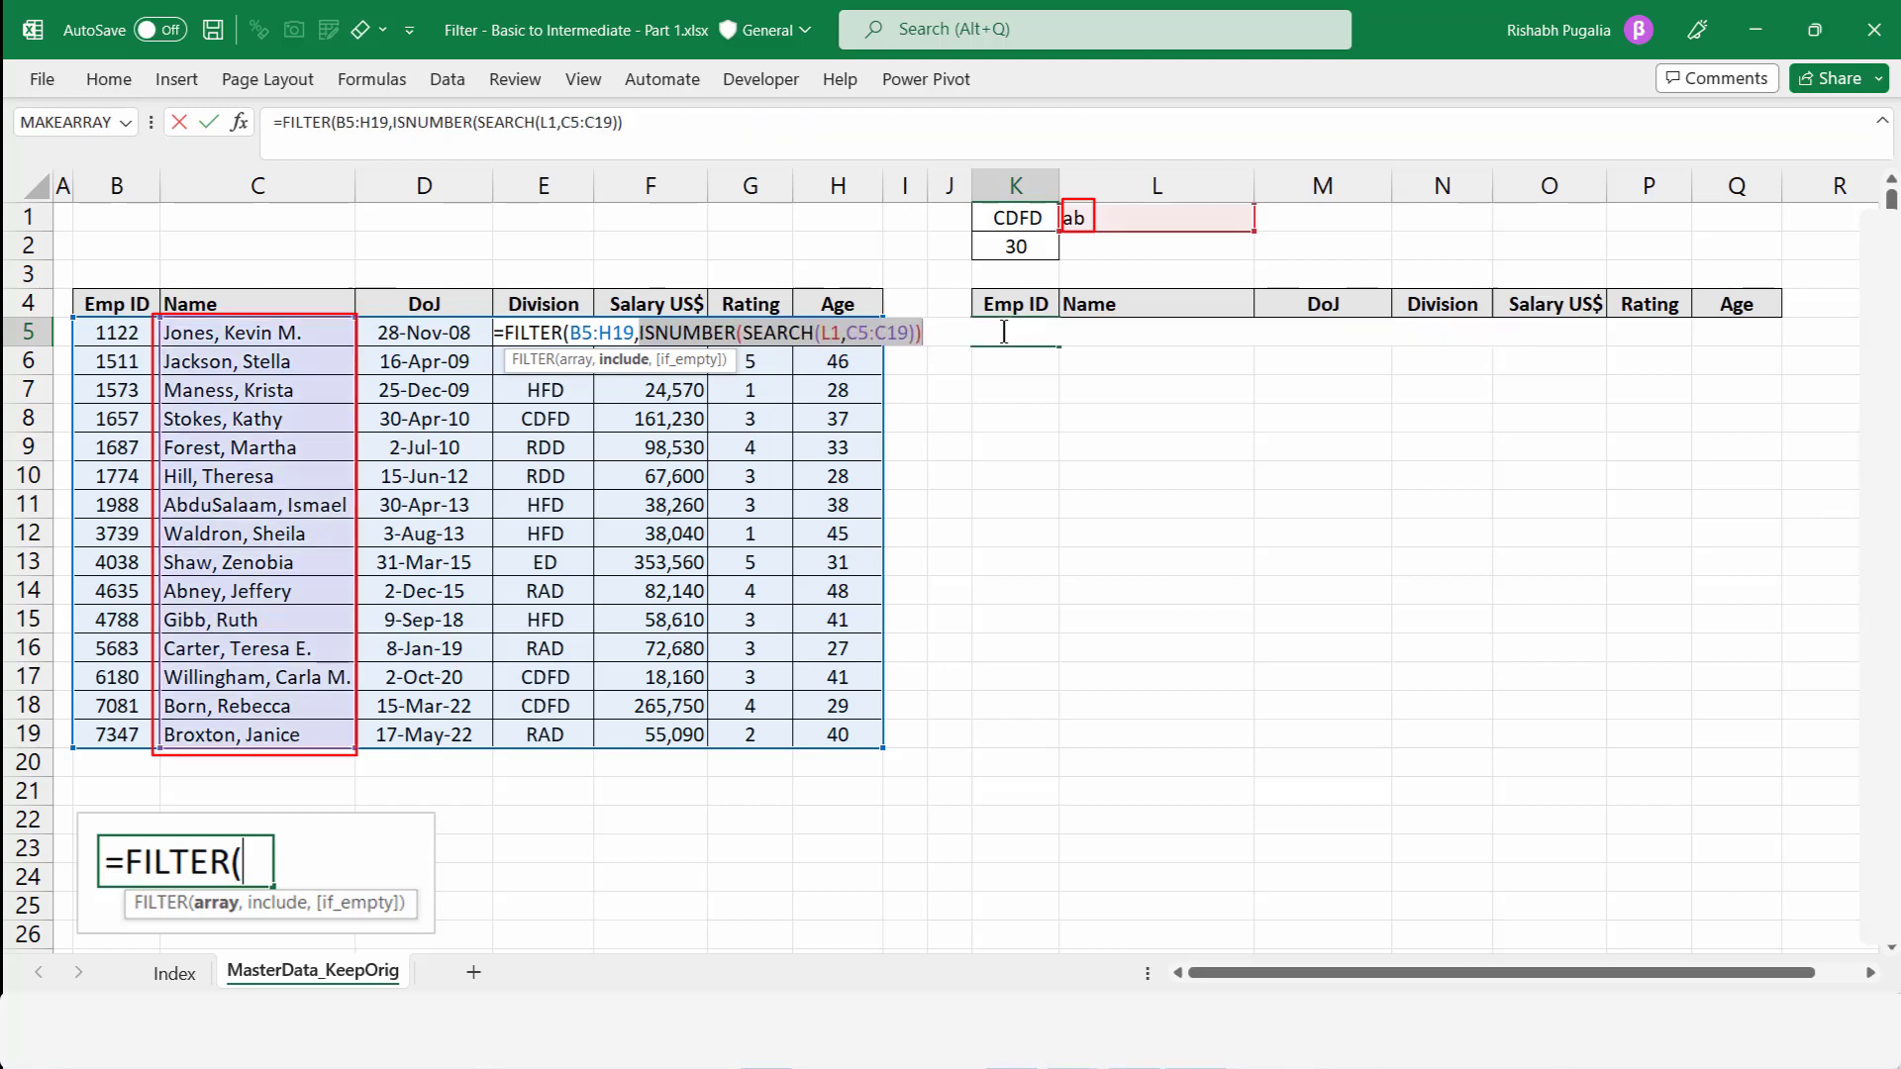
- Close the FILTER function with its final parenthesis and commit the formula in K5
left_click(931, 335)
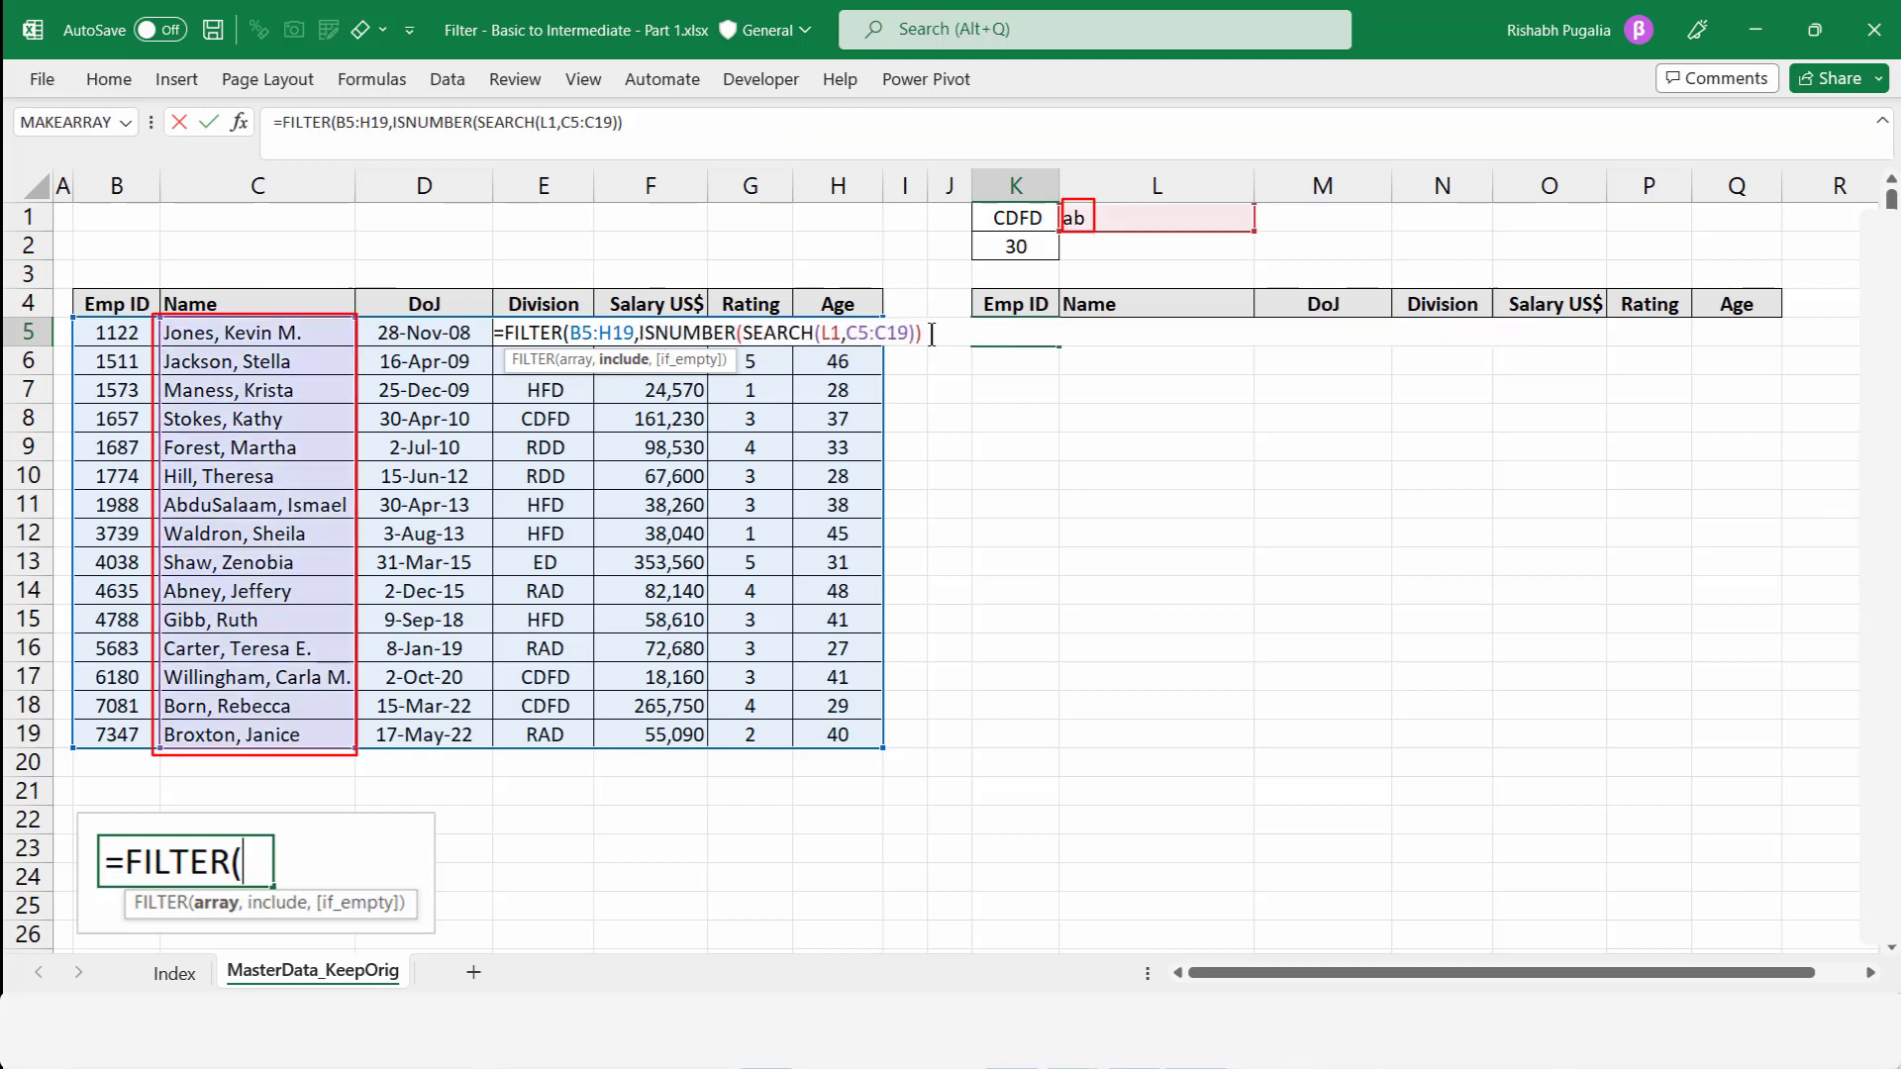
type(")")
key("Return")
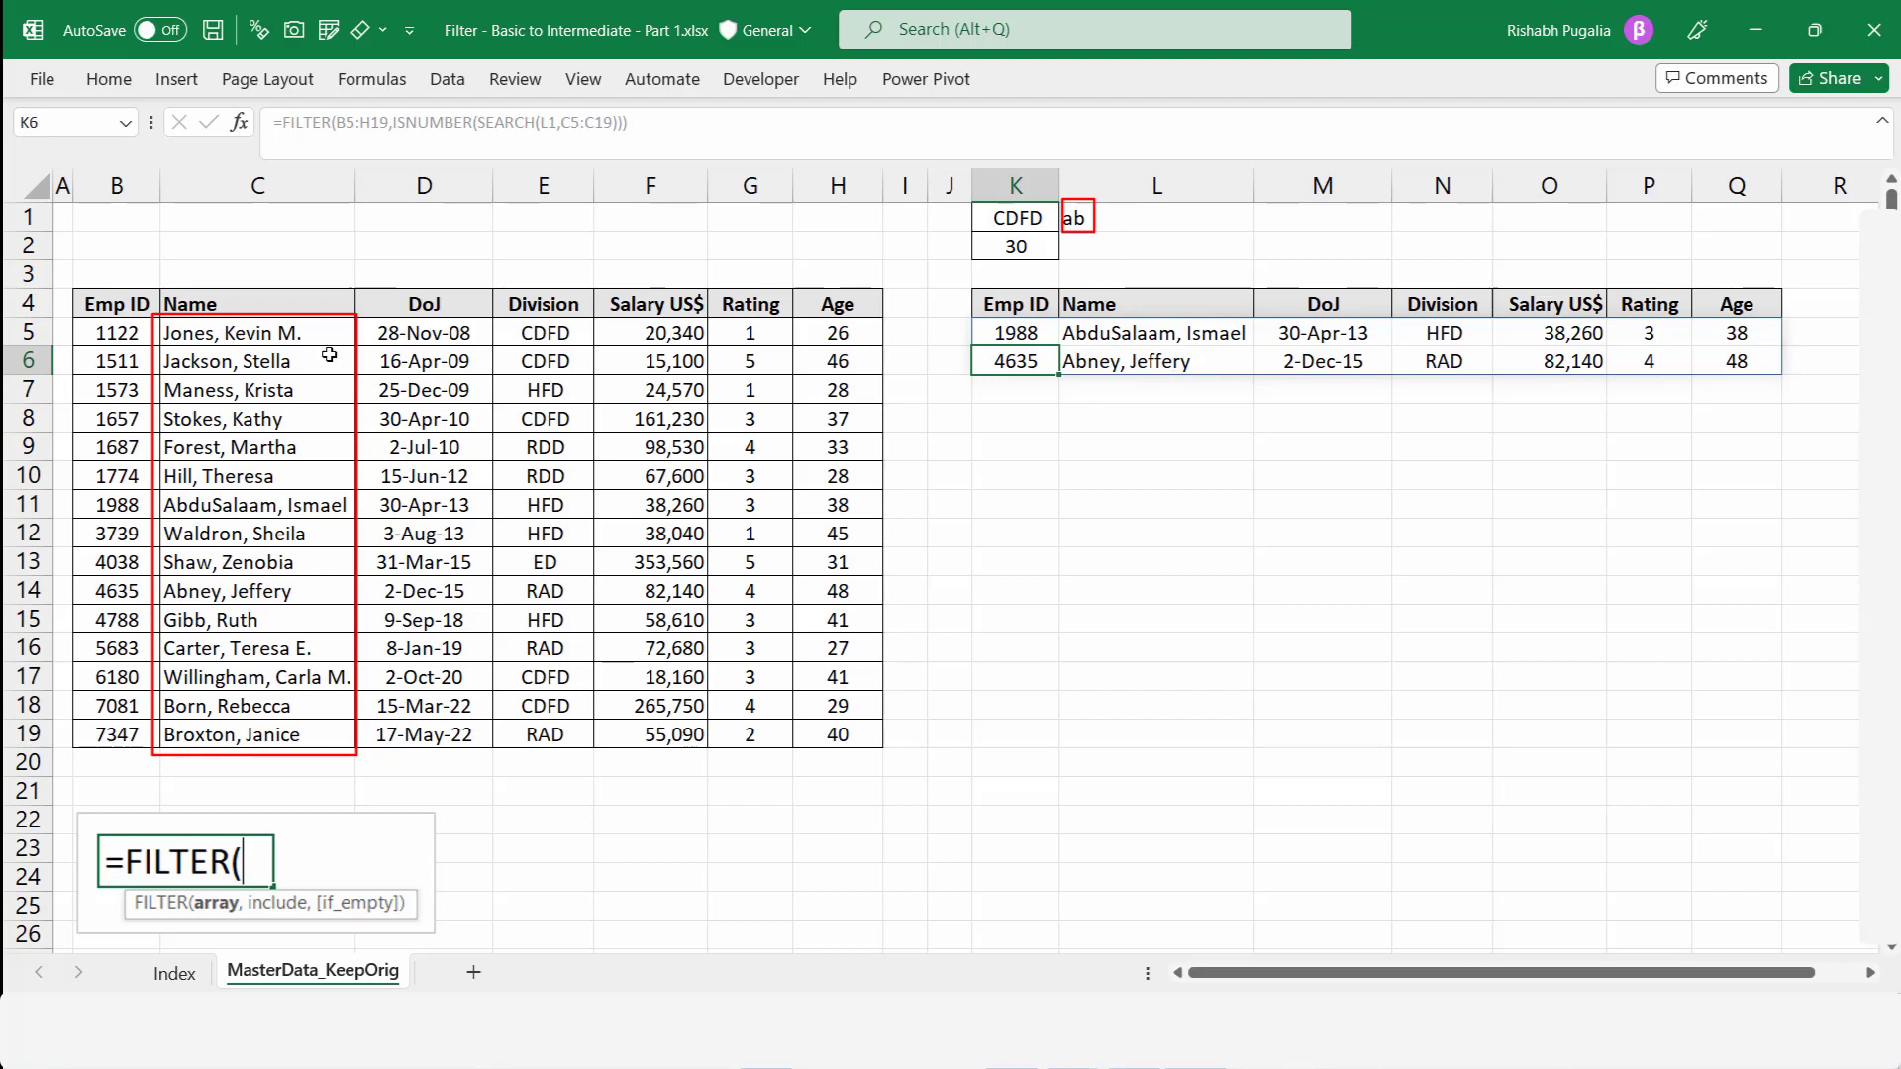
- Set the search keyword in L1 to "at"
left_click(1151, 208)
type("at")
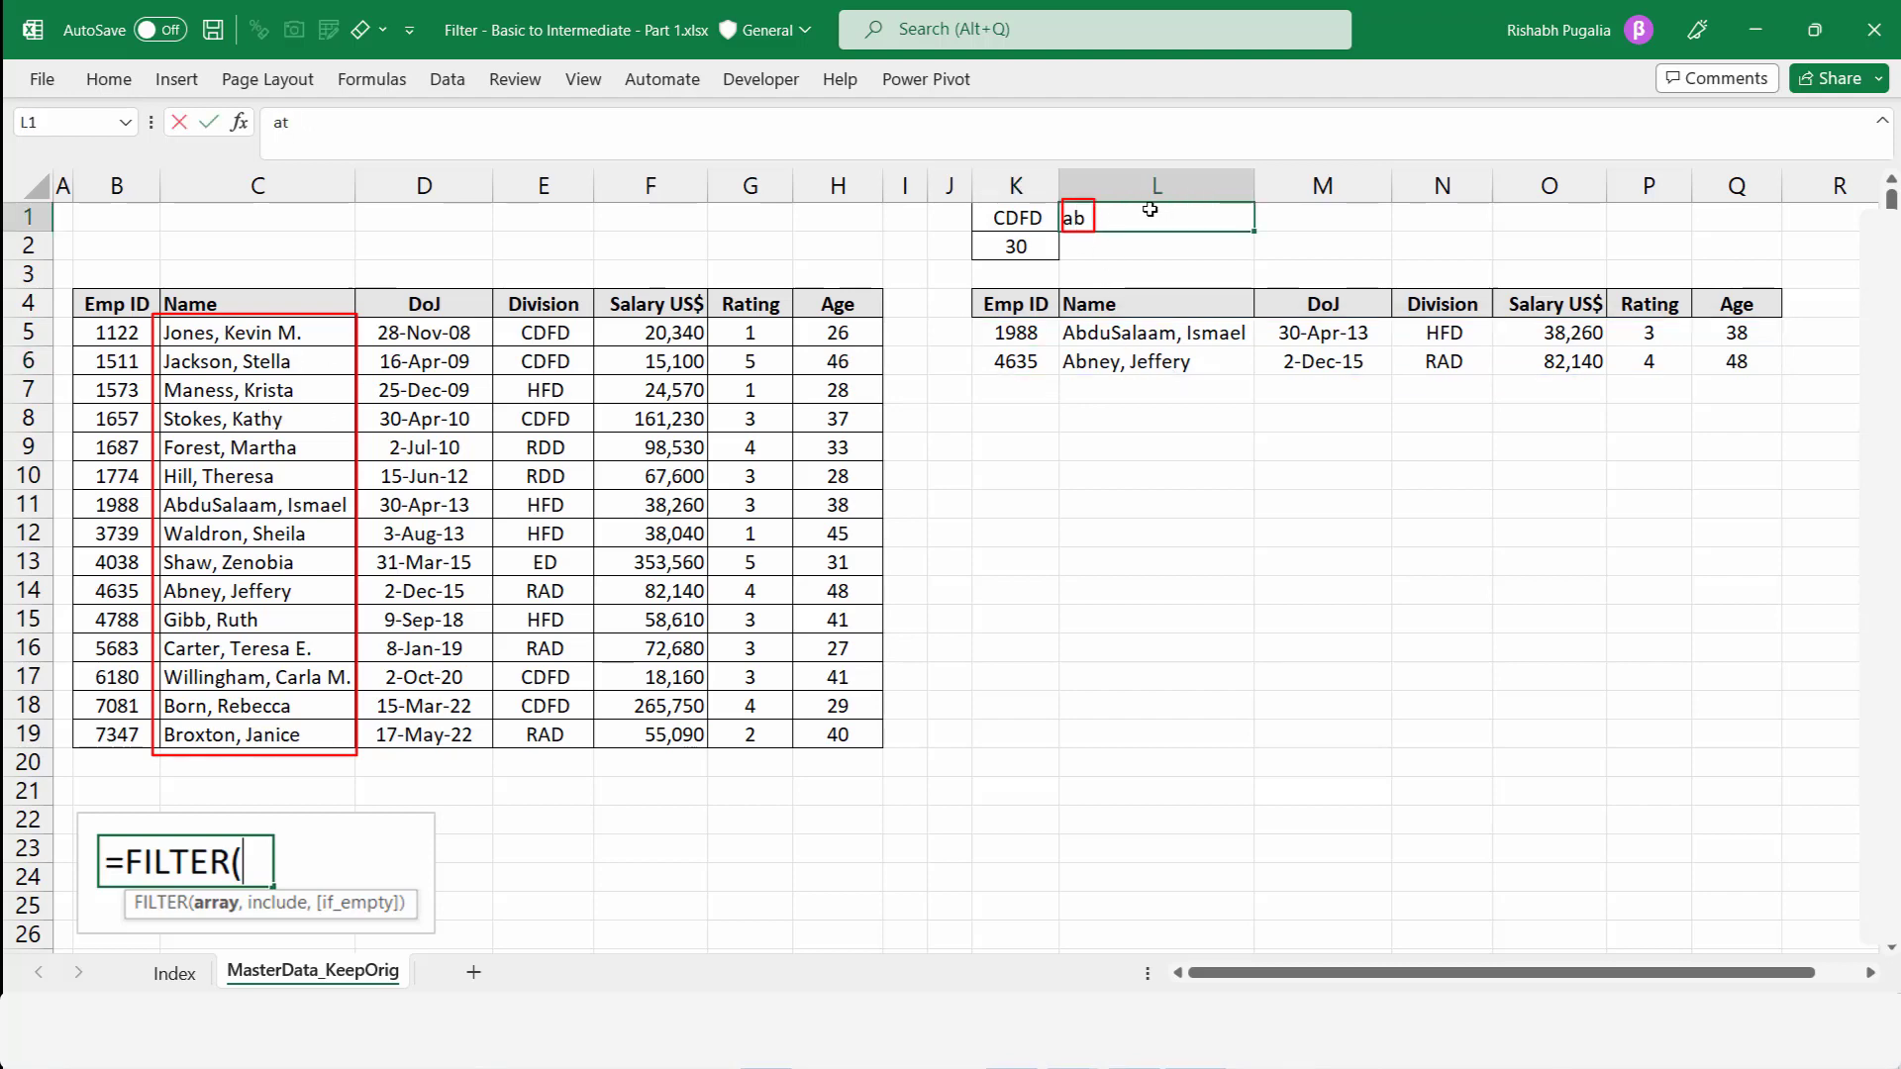
key("Tab")
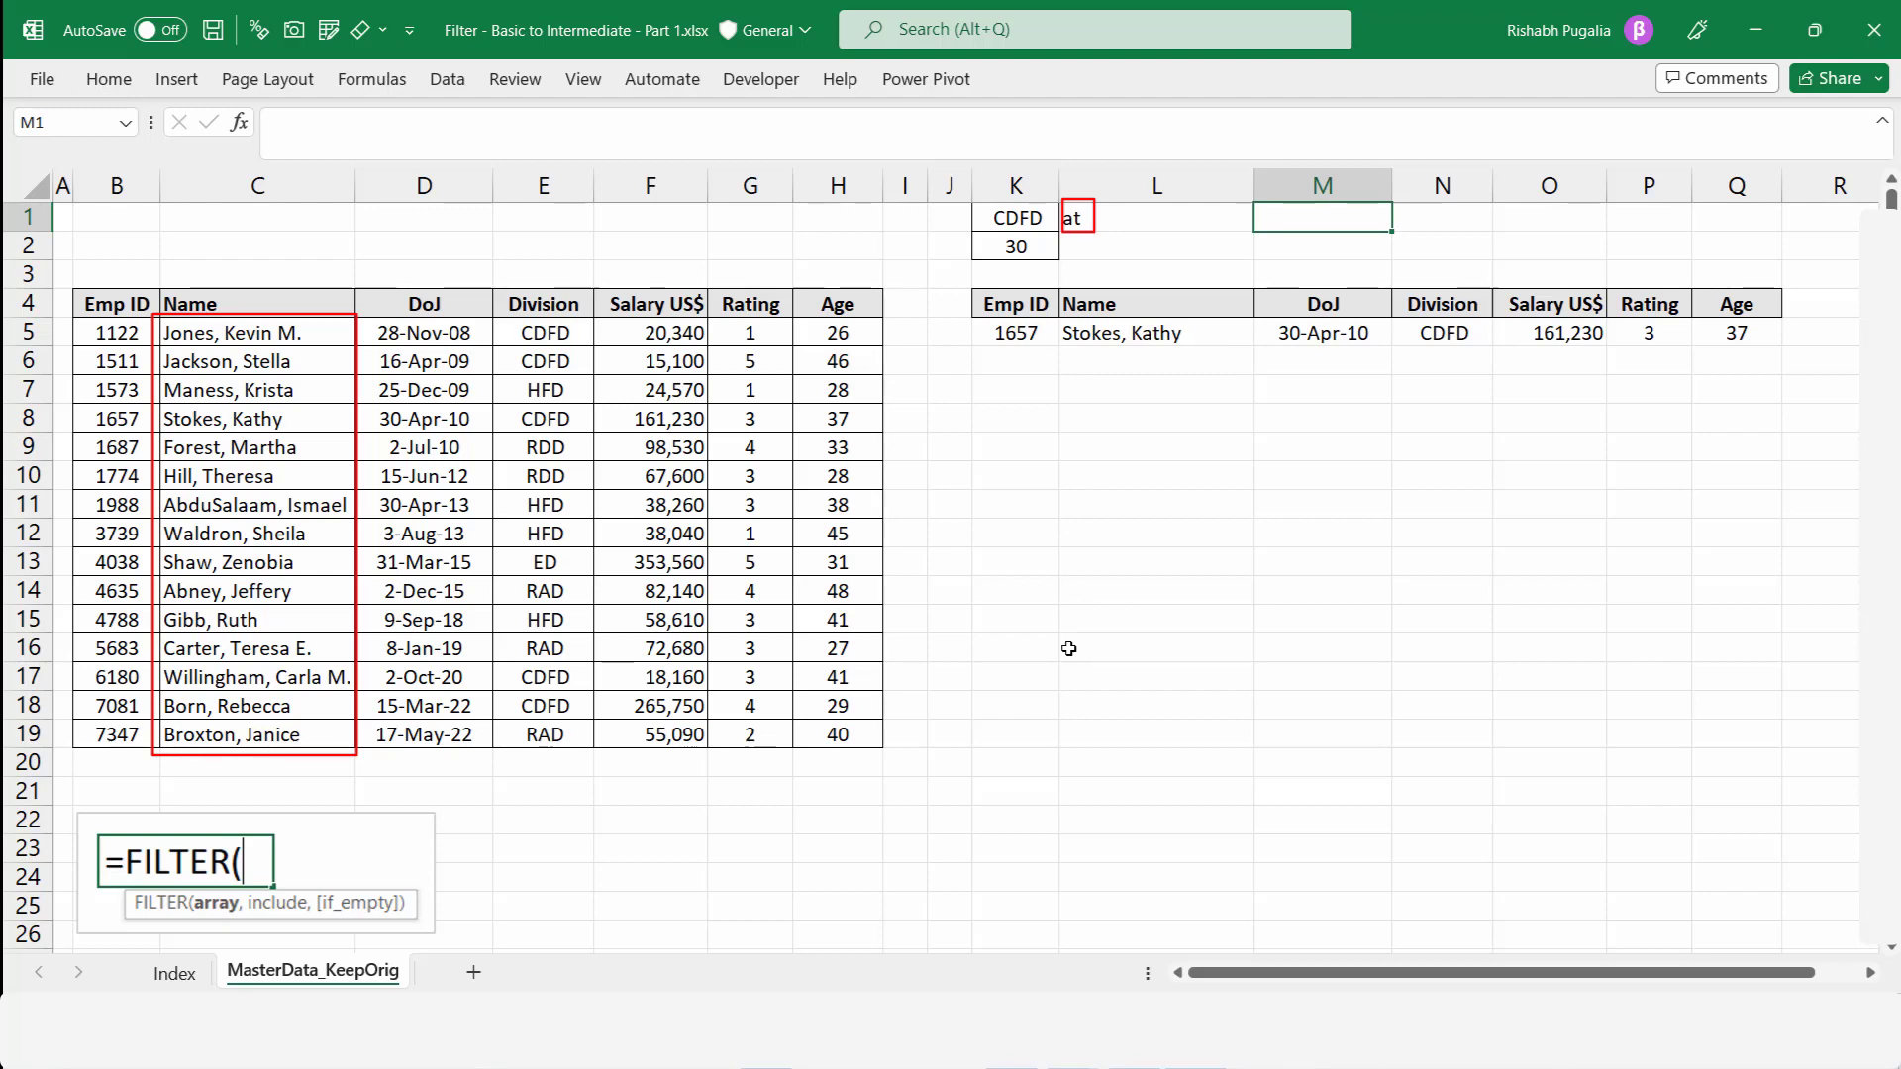
- Enter the example labels "Address" in L14 and "Asset Description" in L16
left_click(1093, 595)
type("Ad")
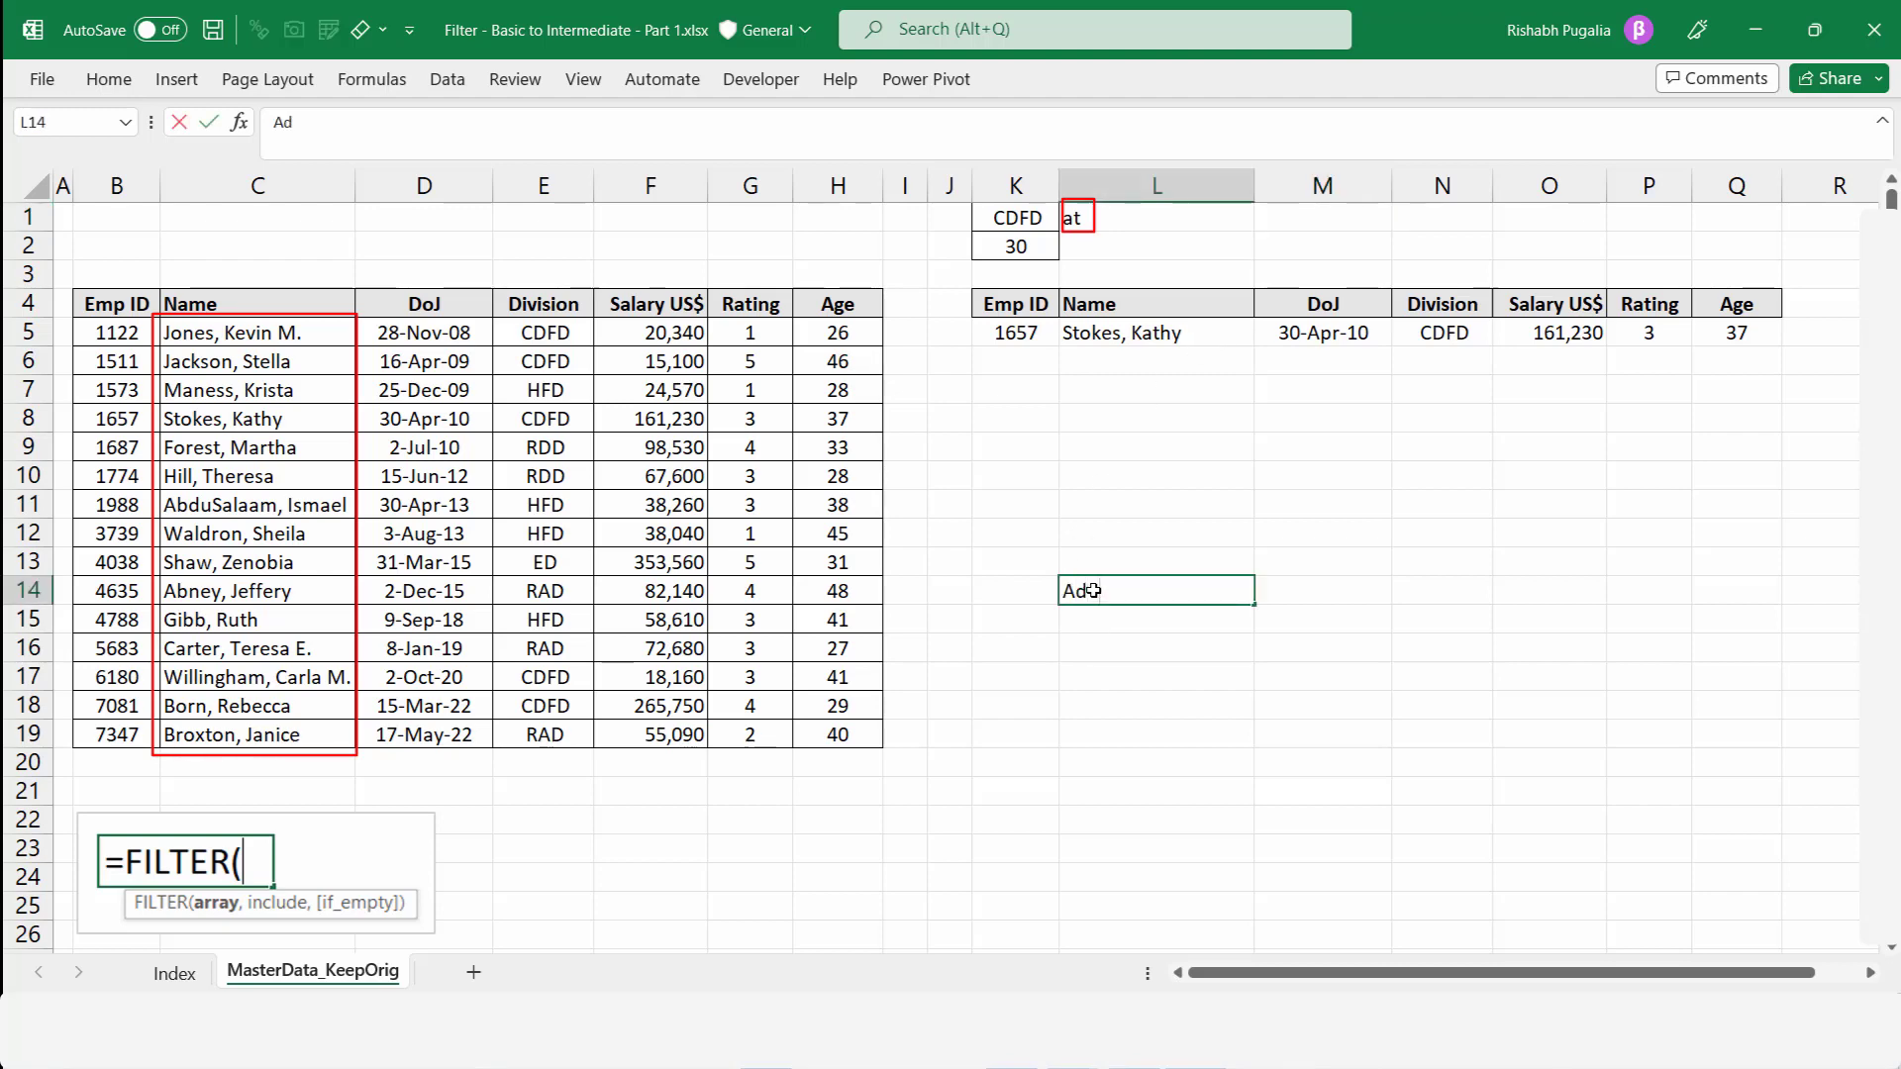
type("dress")
left_click(1188, 656)
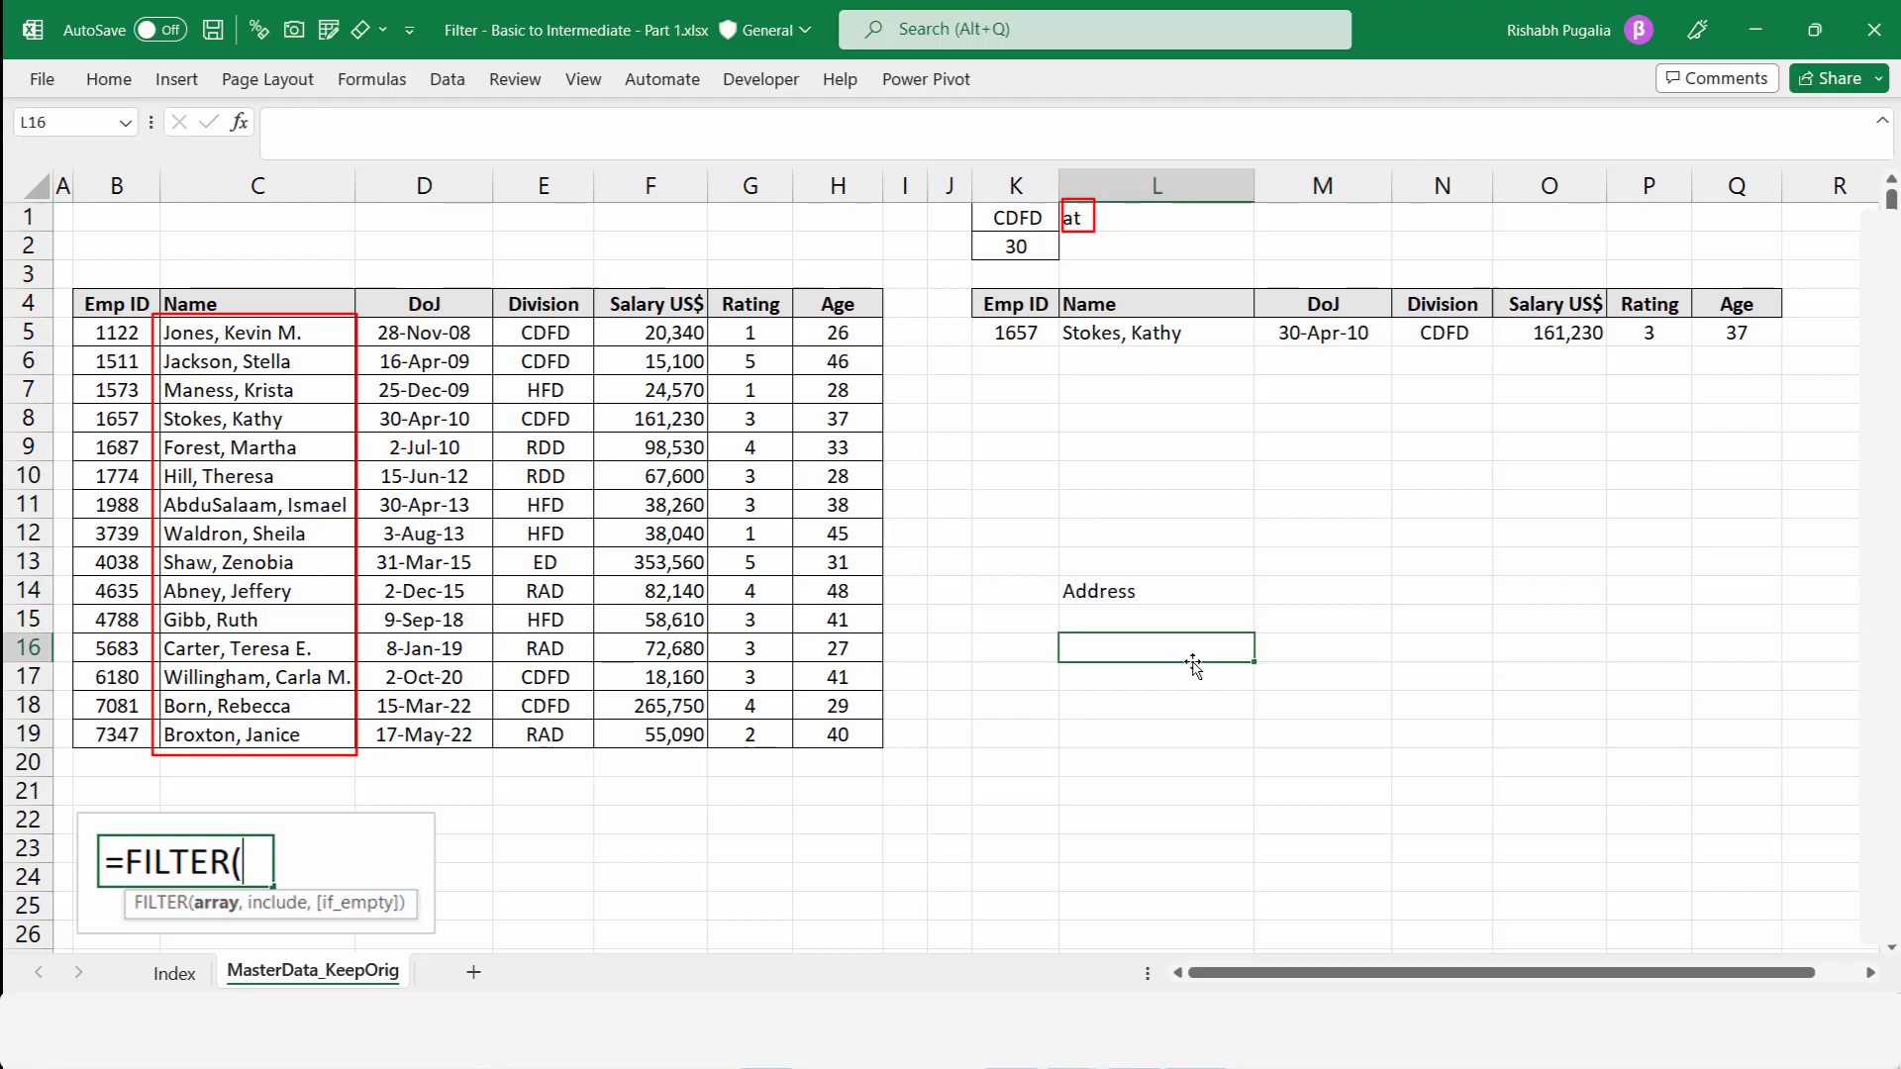
left_click(1090, 622)
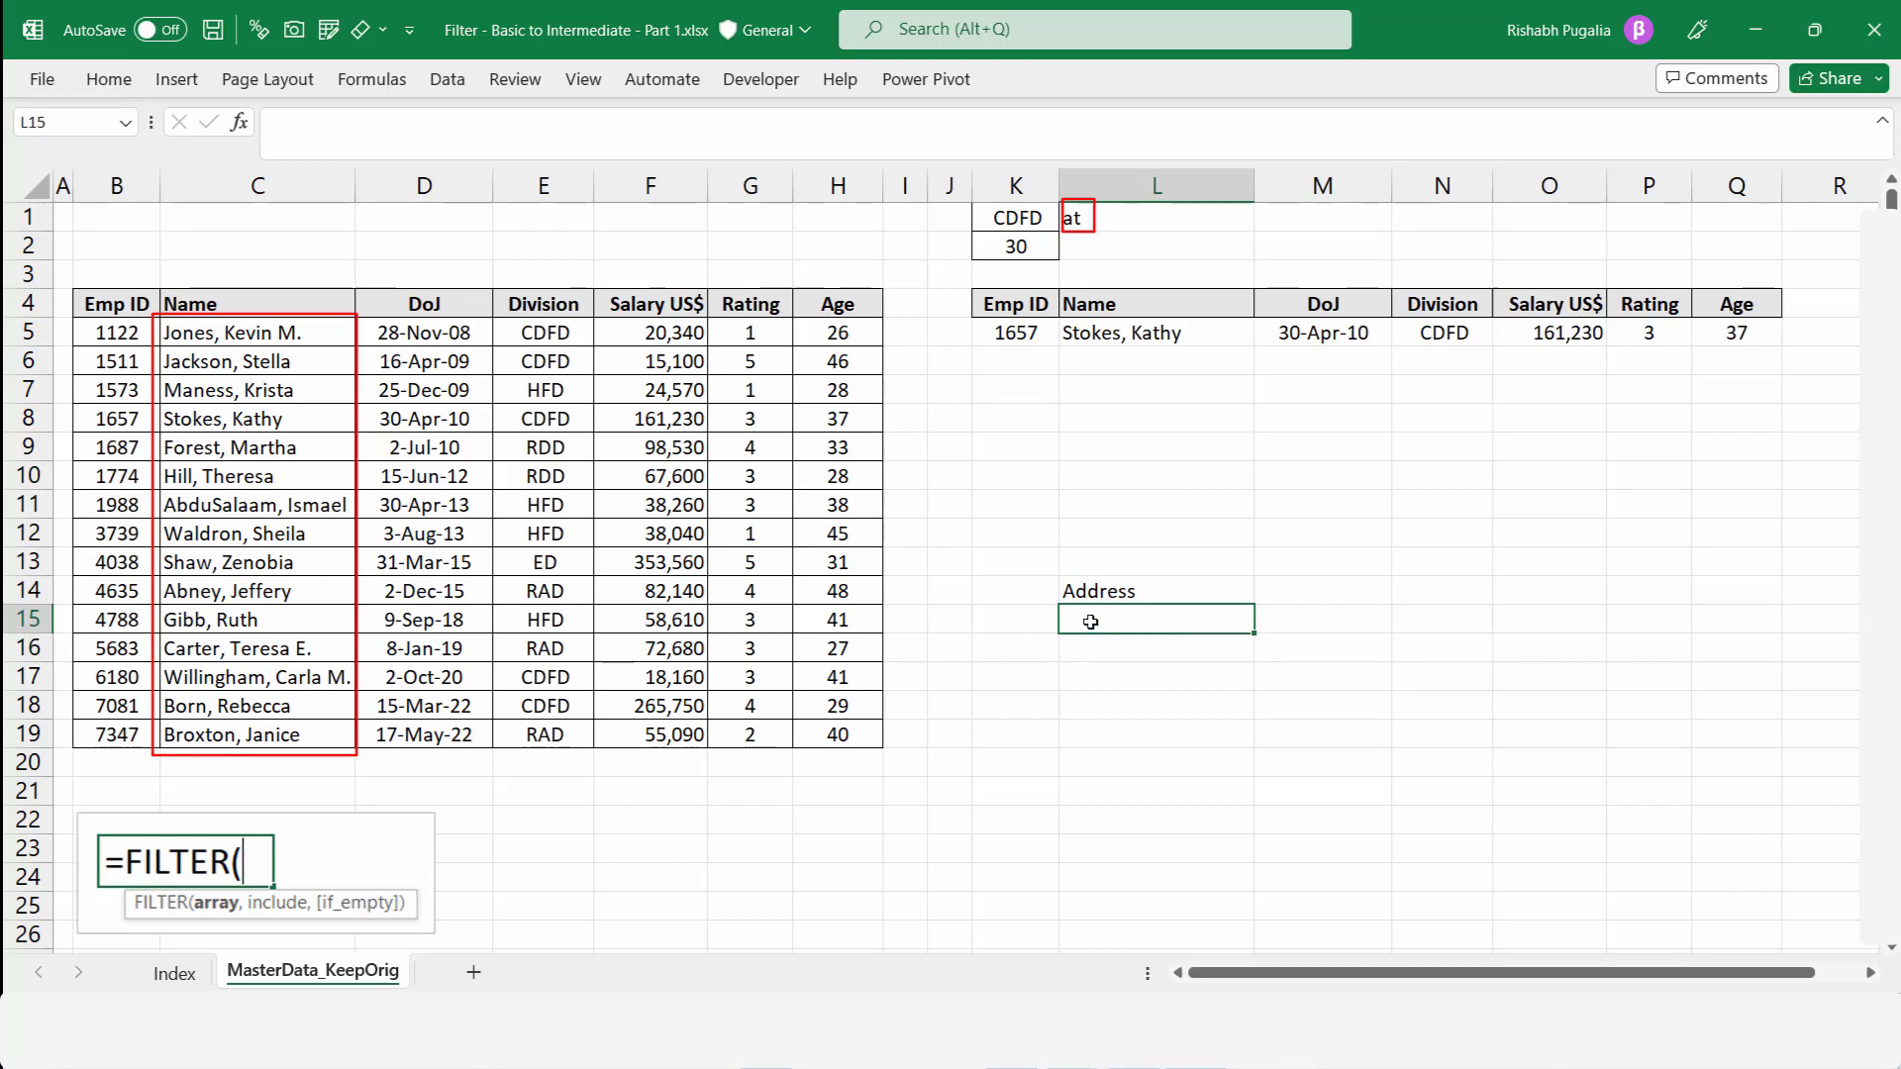
left_click(1113, 660)
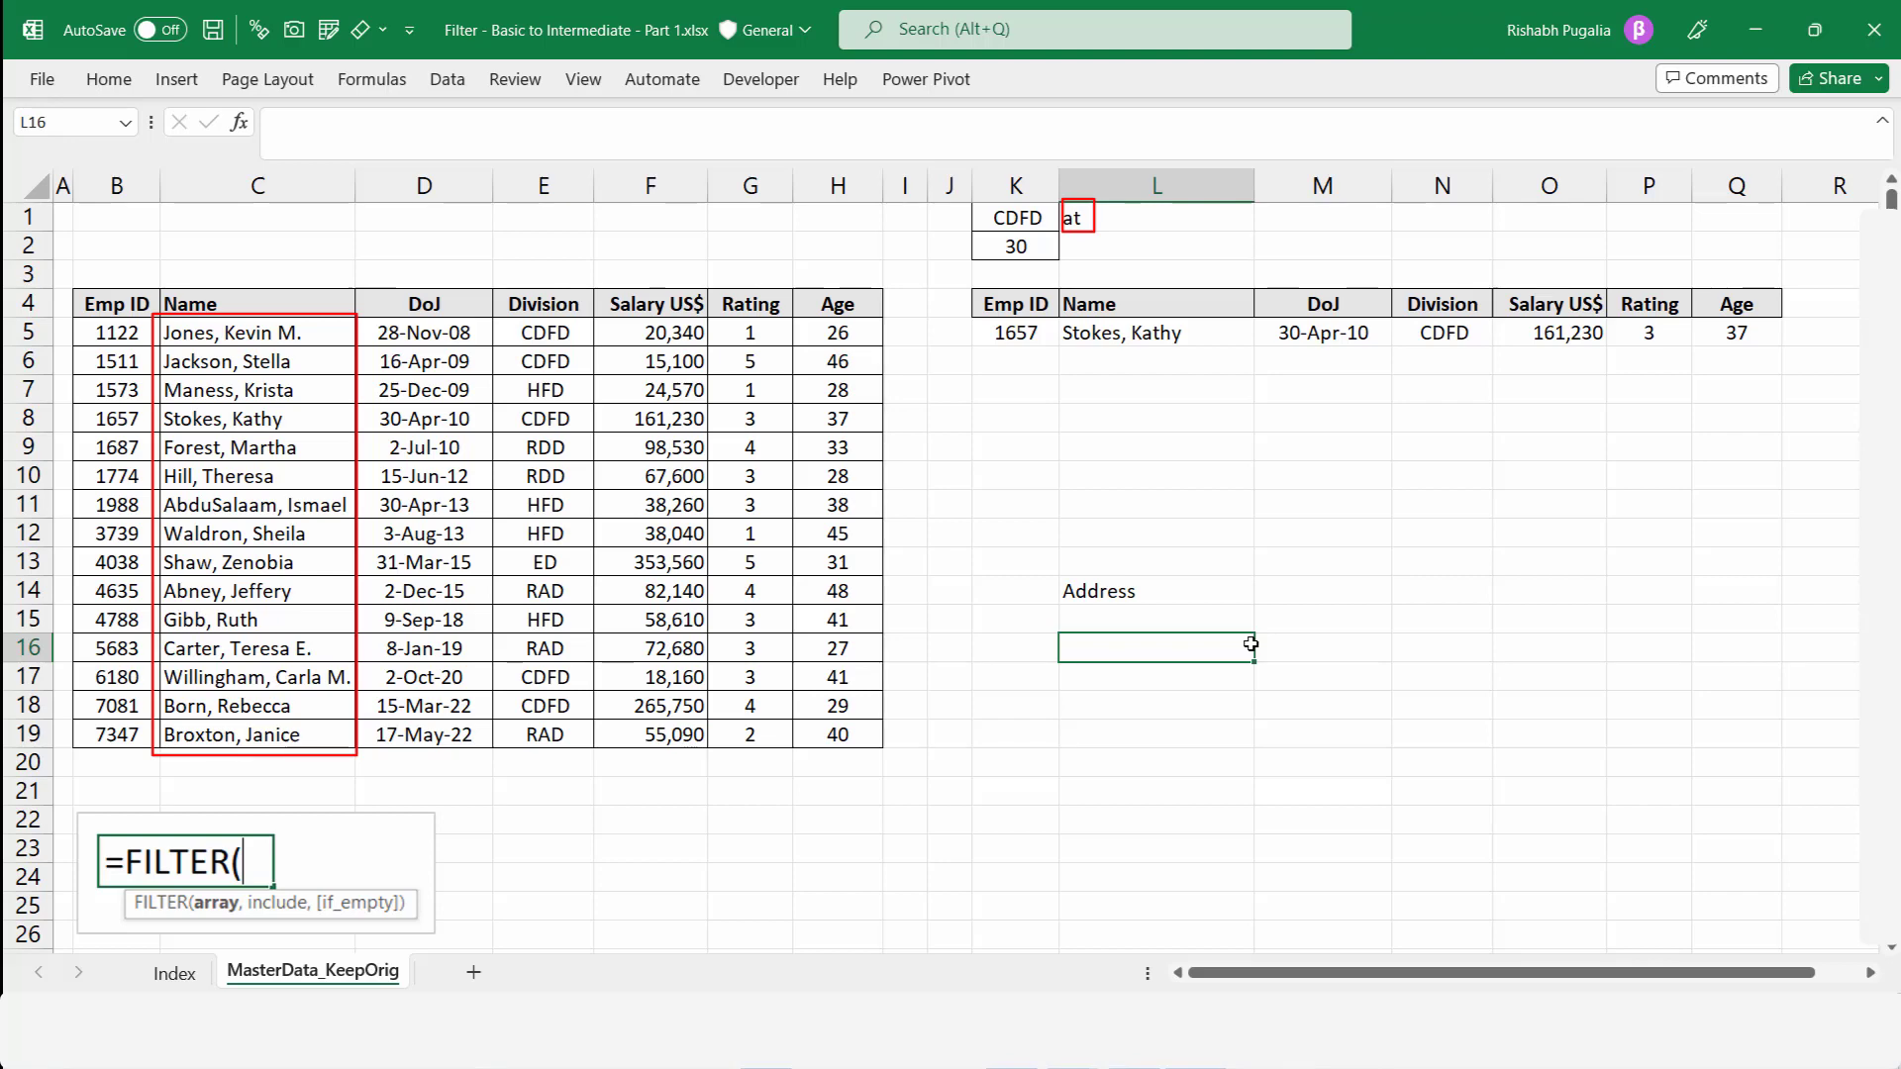
type("Asset De")
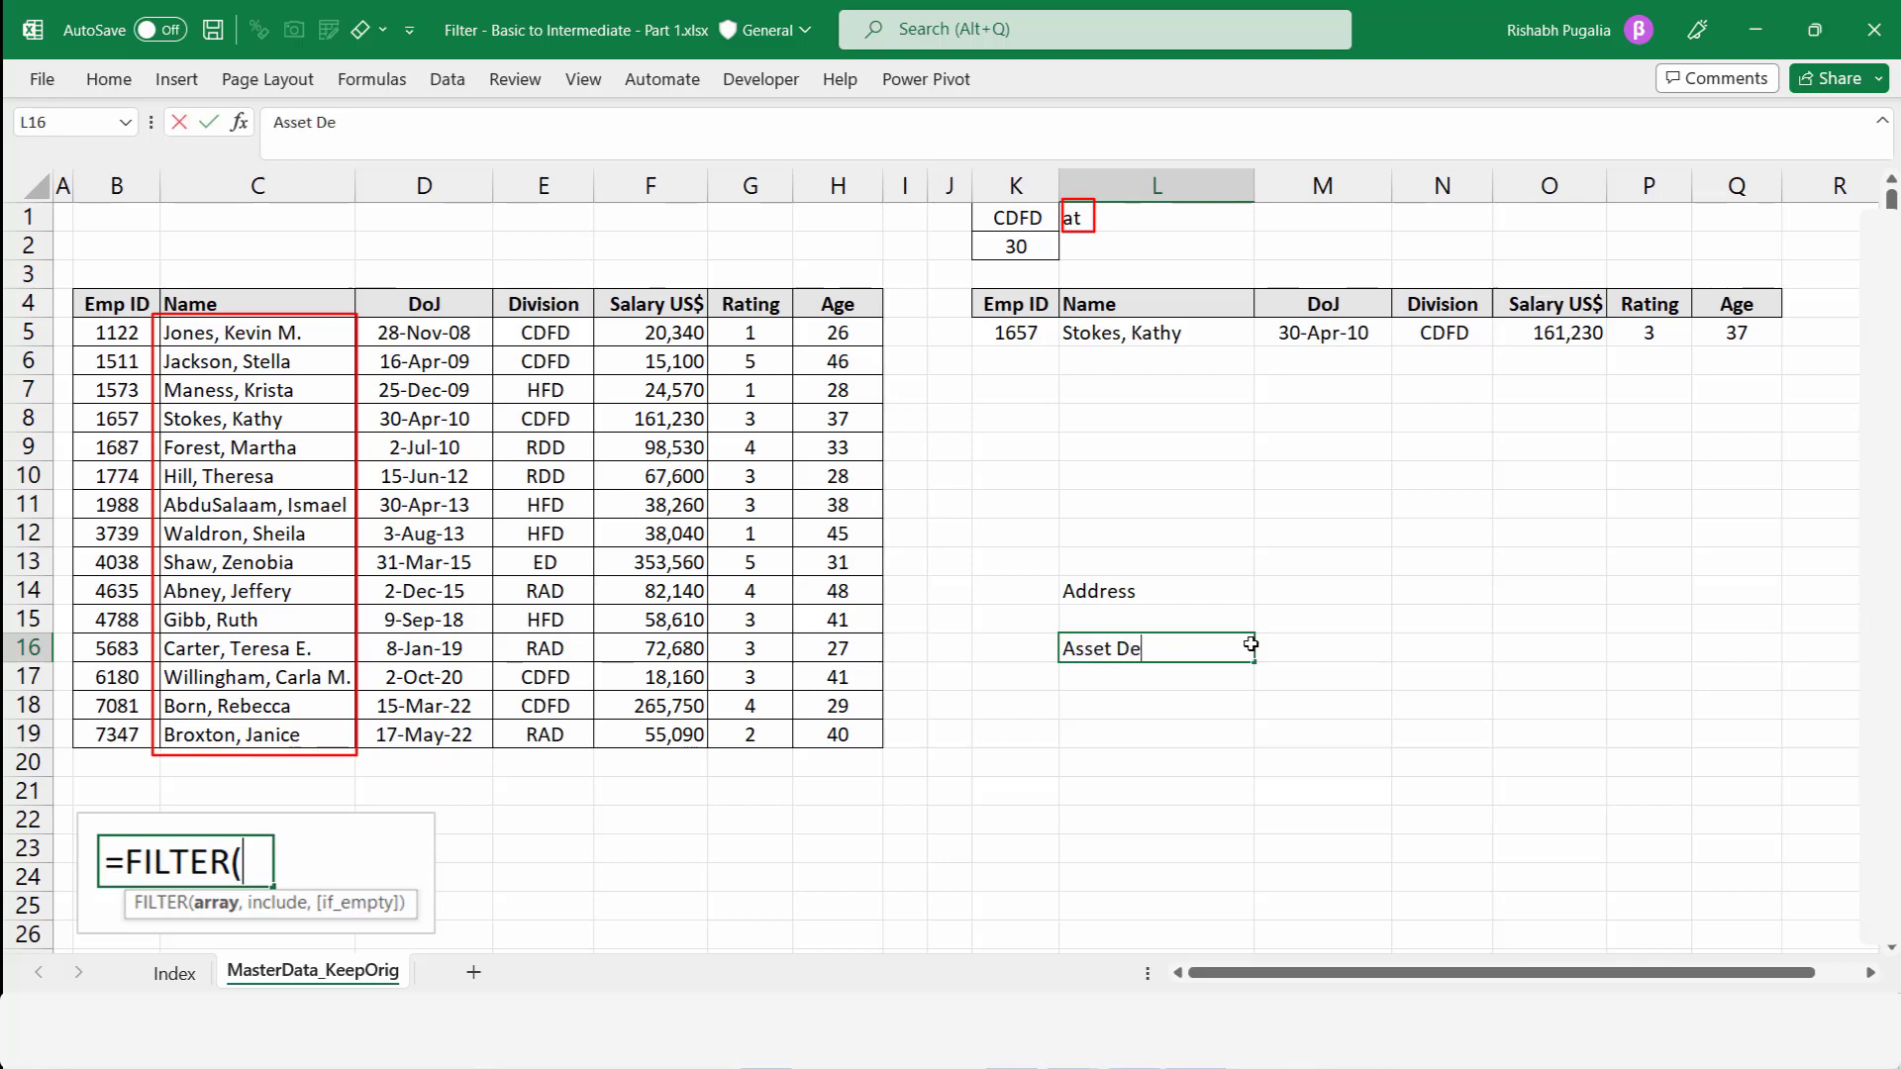
type("scription")
key("Tab")
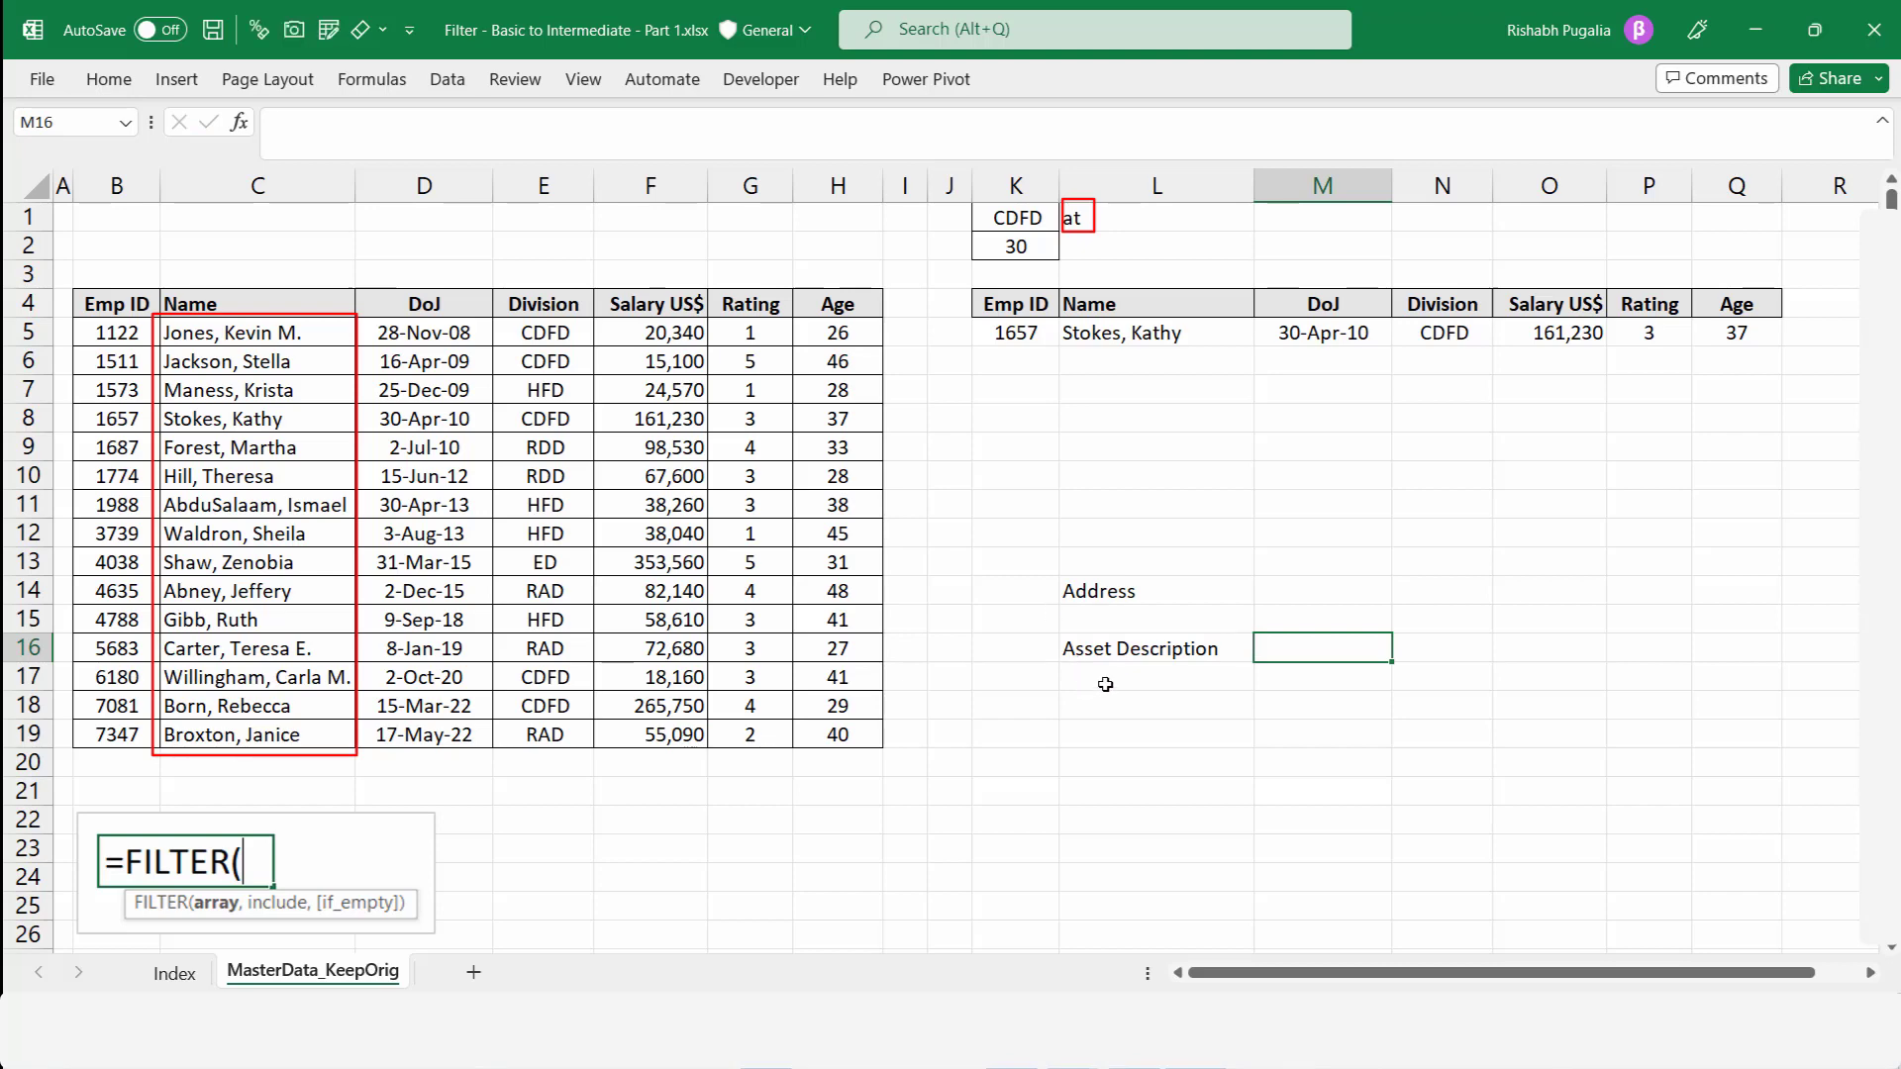
- Clear the example labels from L13:L17
double_click(1101, 677)
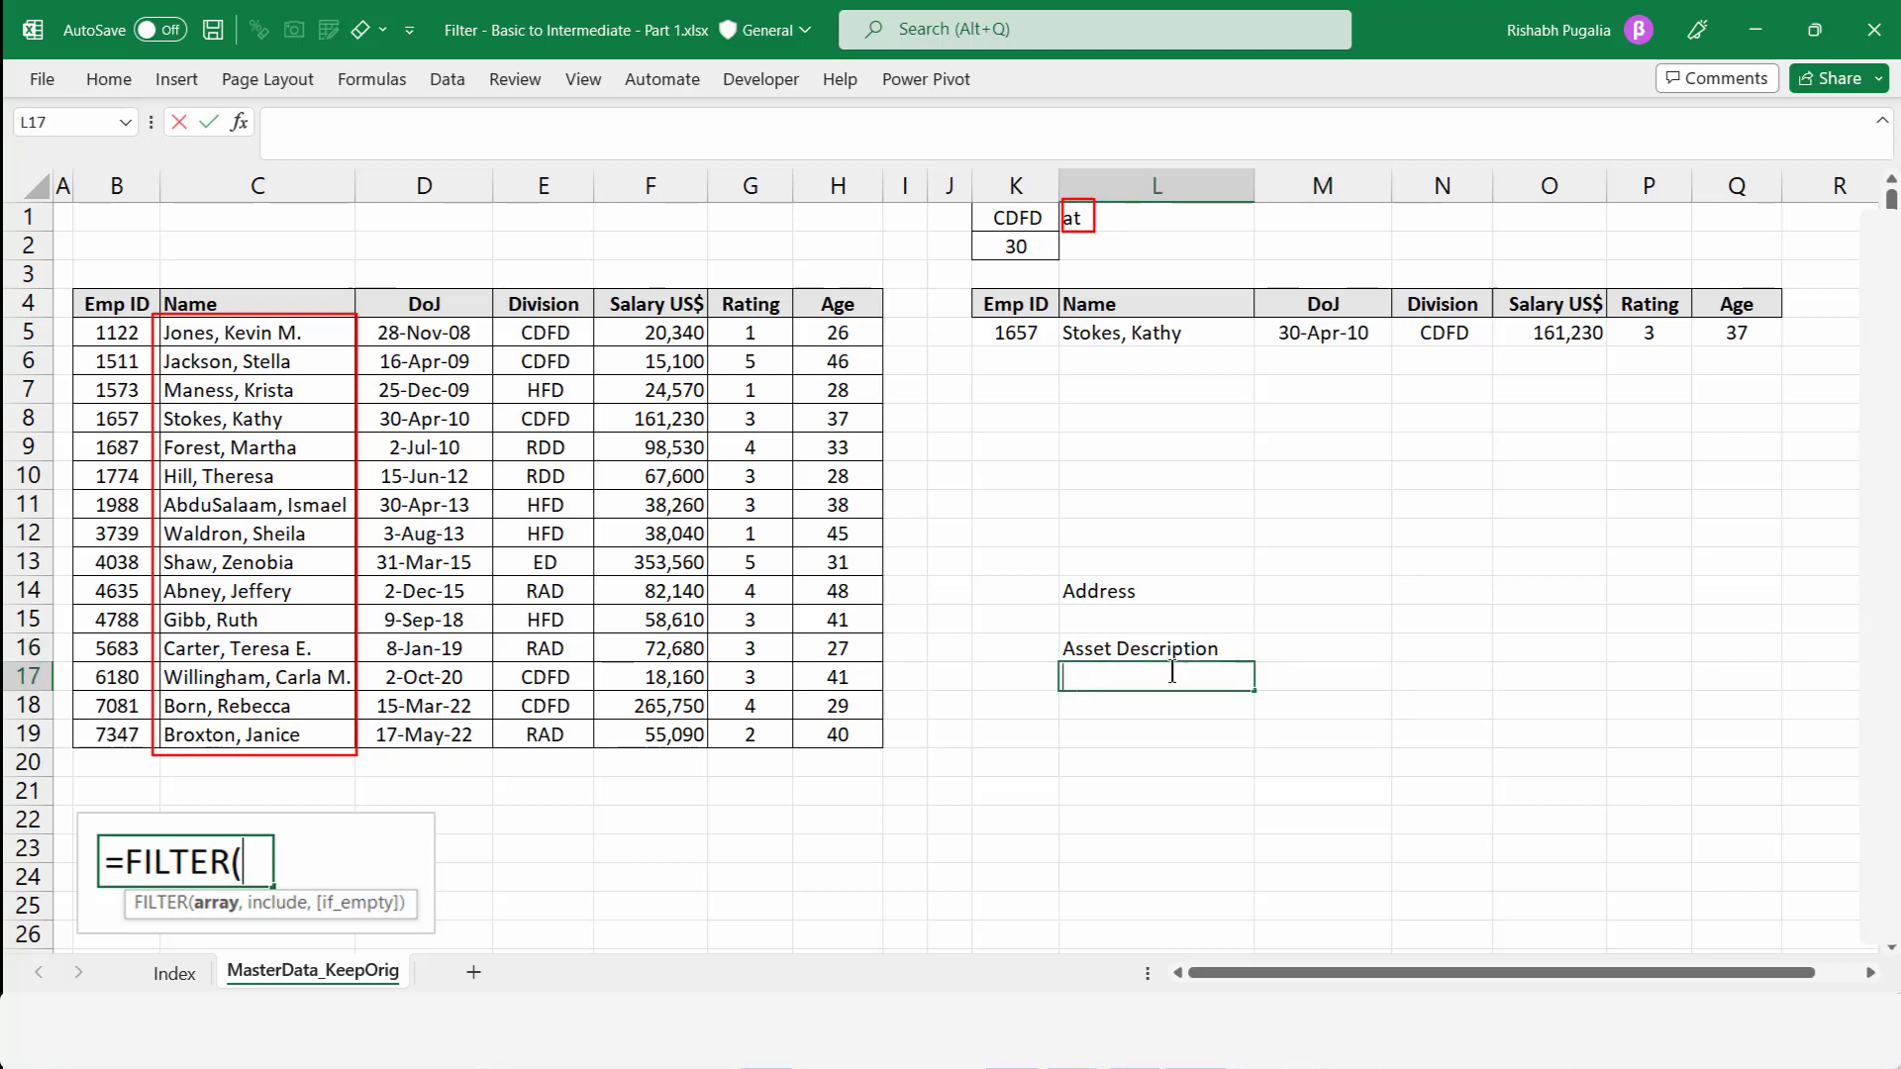
left_click_drag(1124, 561, 1127, 690)
key("Delete")
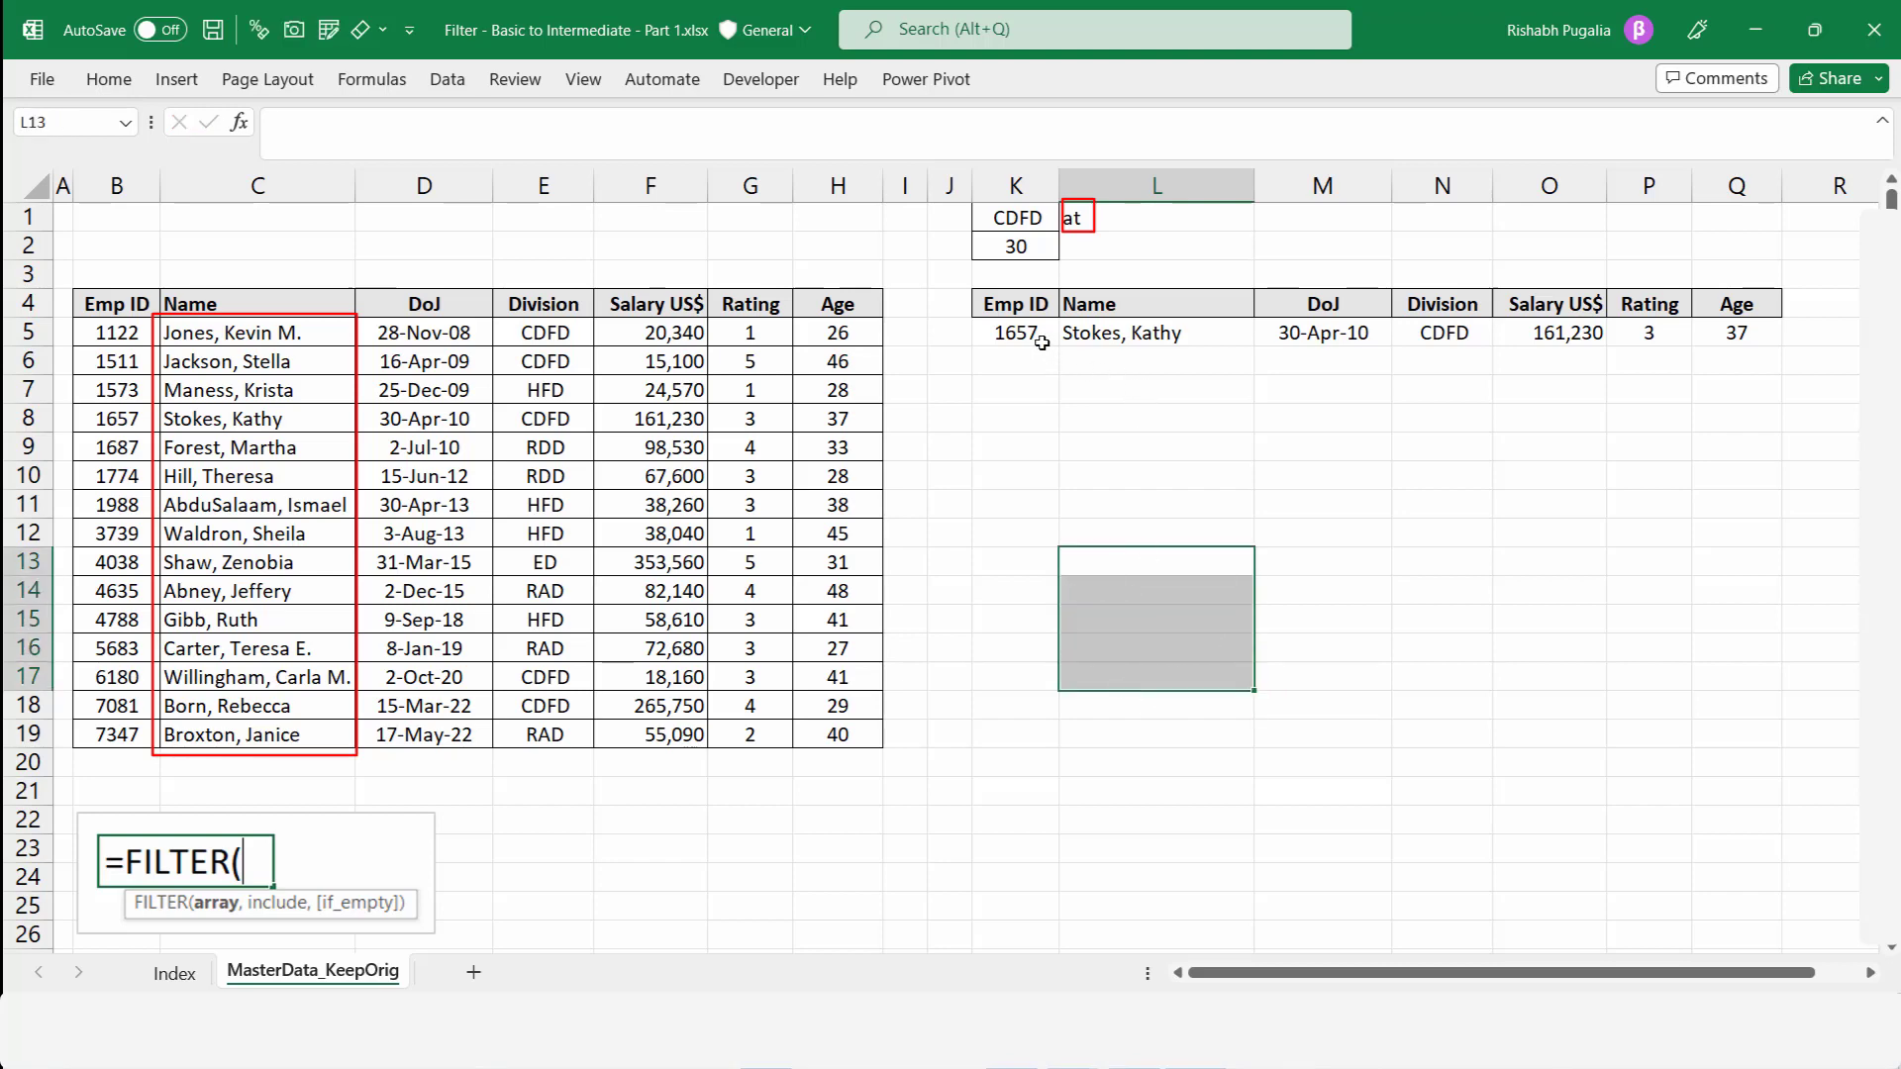
- Select the names in C5:C19, go to the Index sheet, and remove the red rectangles drawn over the screen
left_click_drag(238, 333, 254, 733)
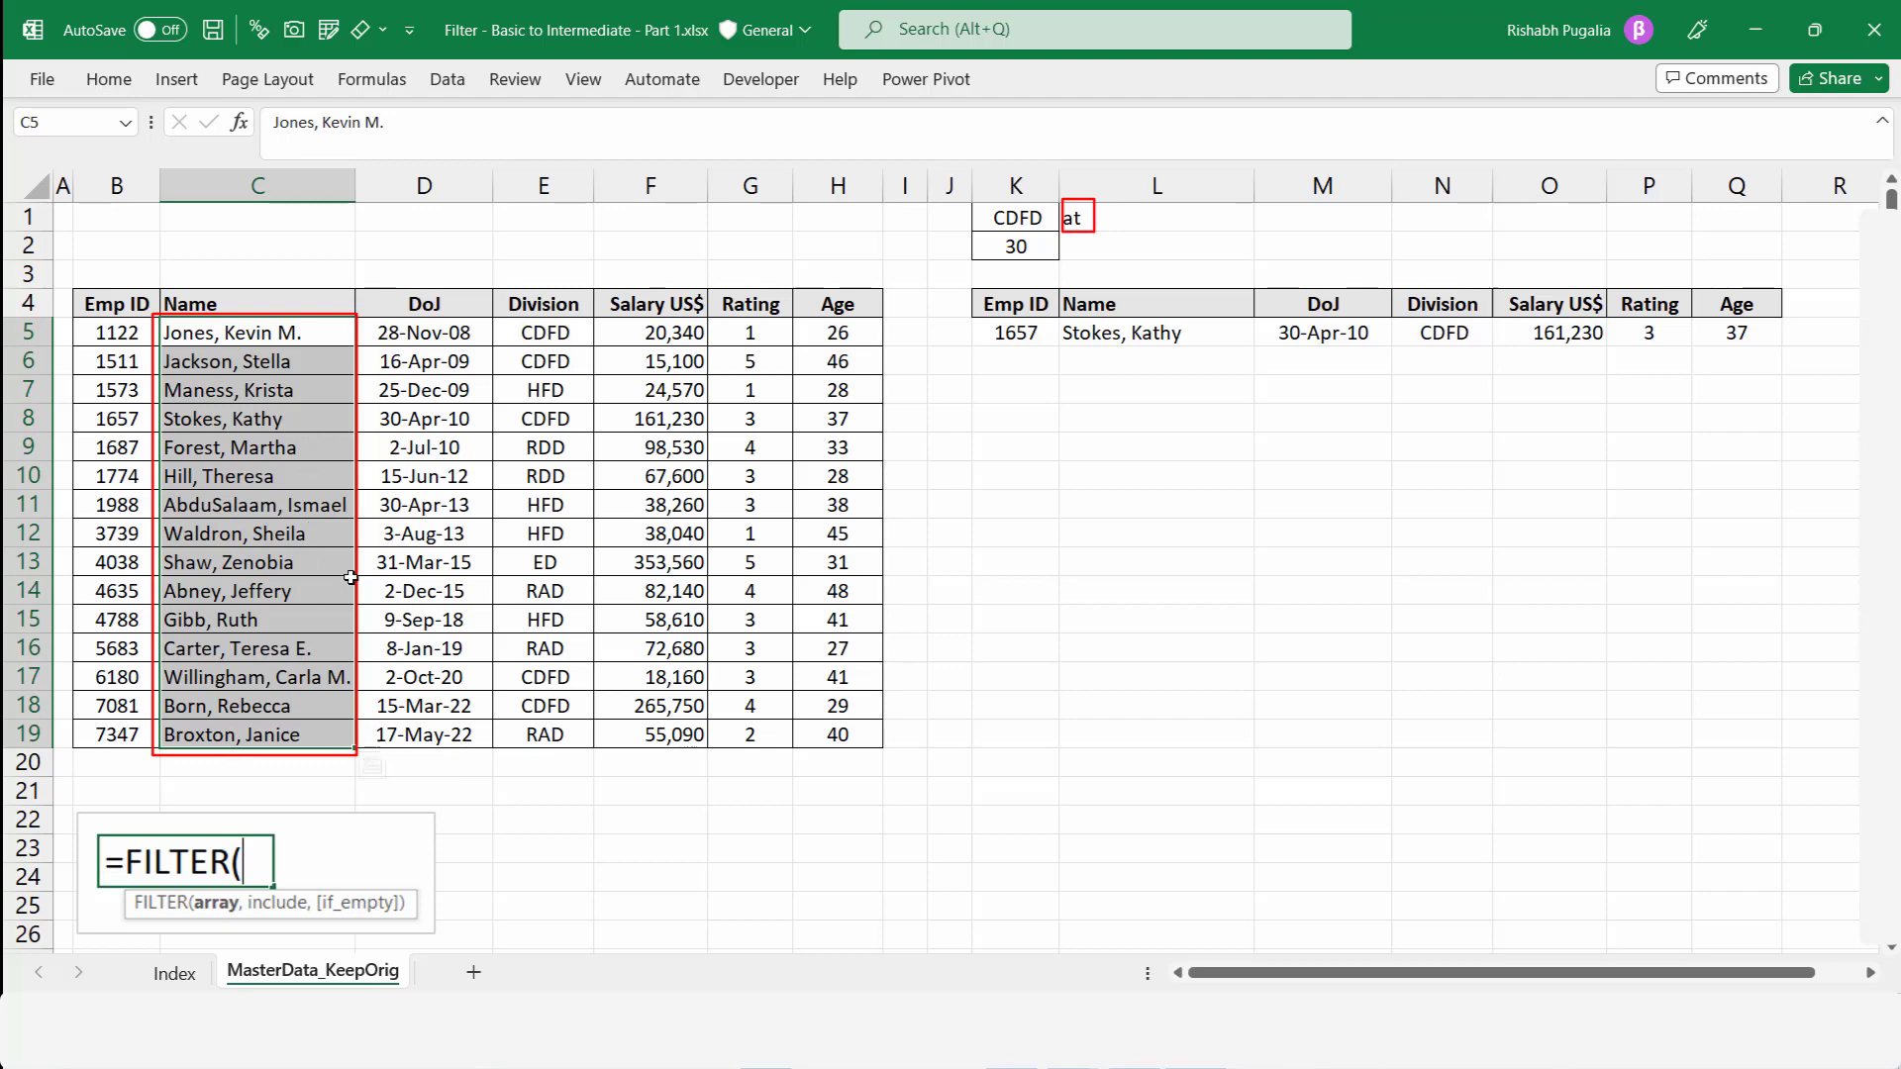
key("ctrl+Page_Up")
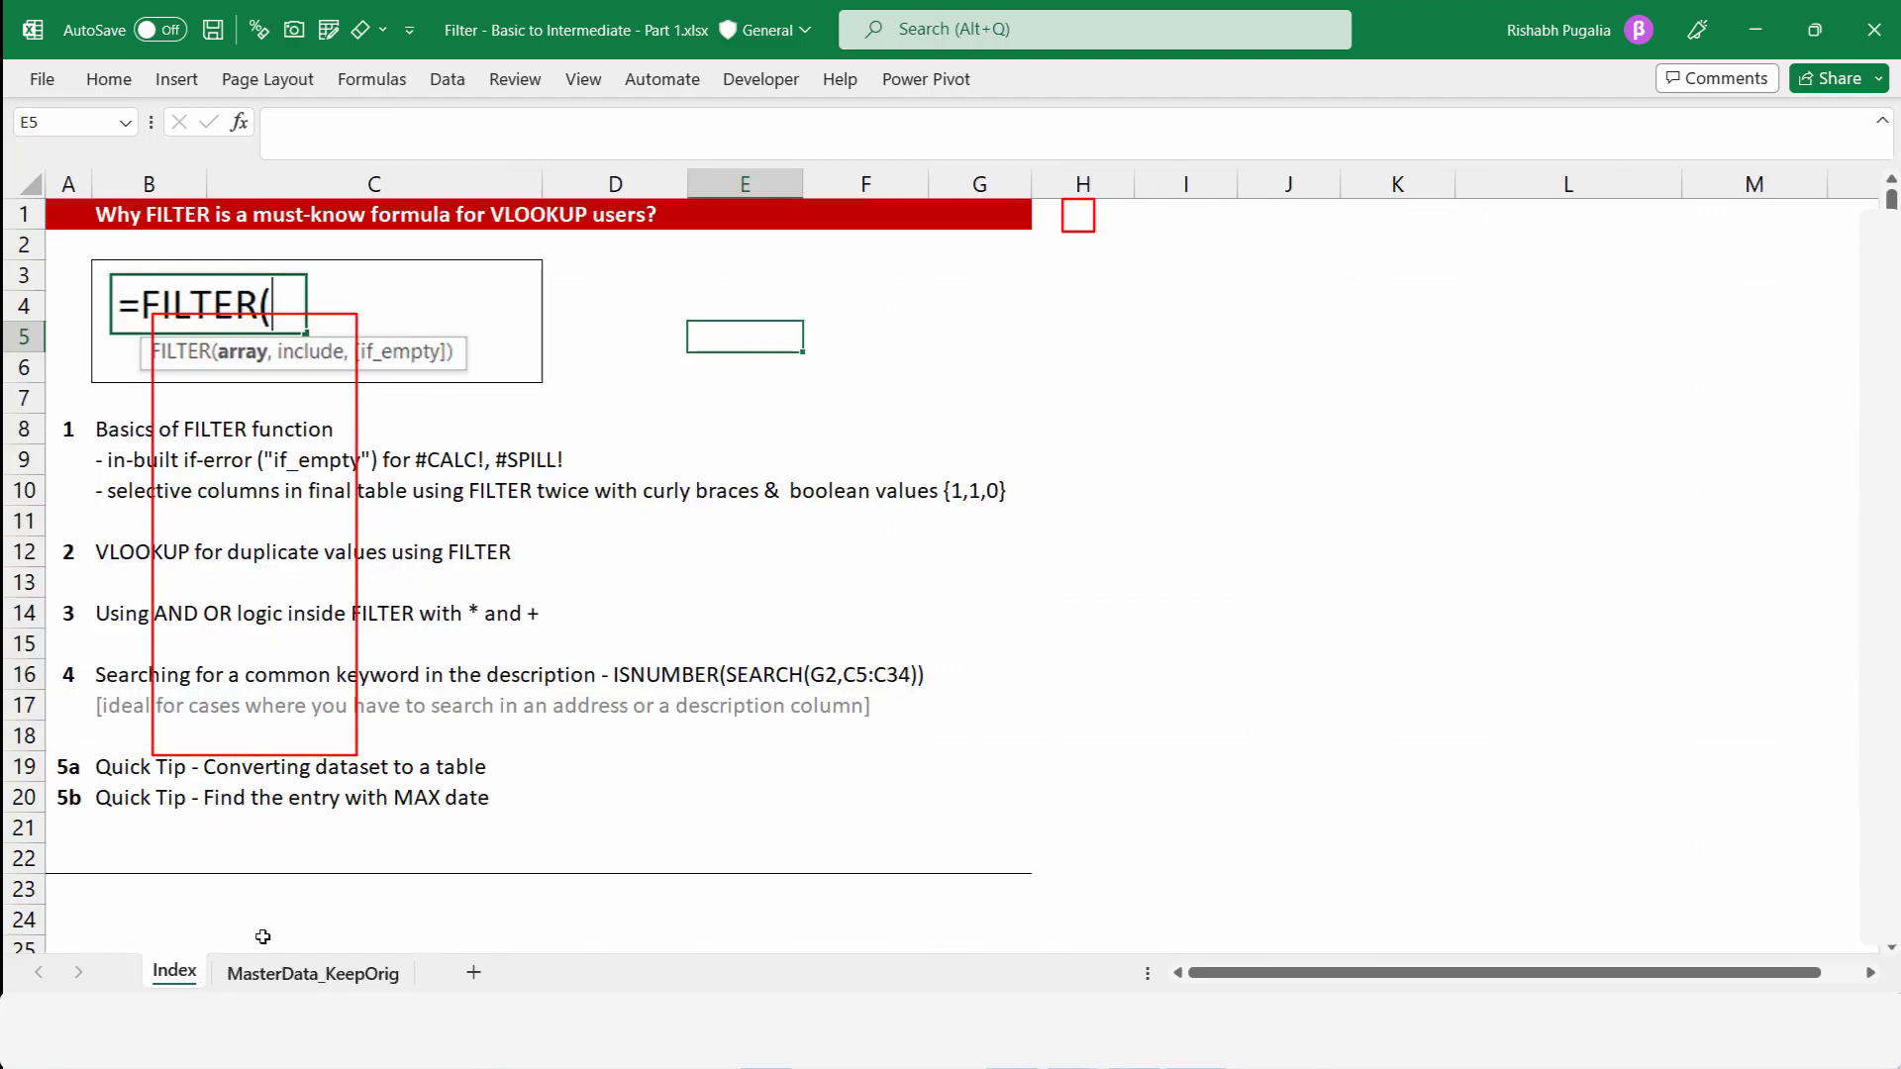
key("Escape")
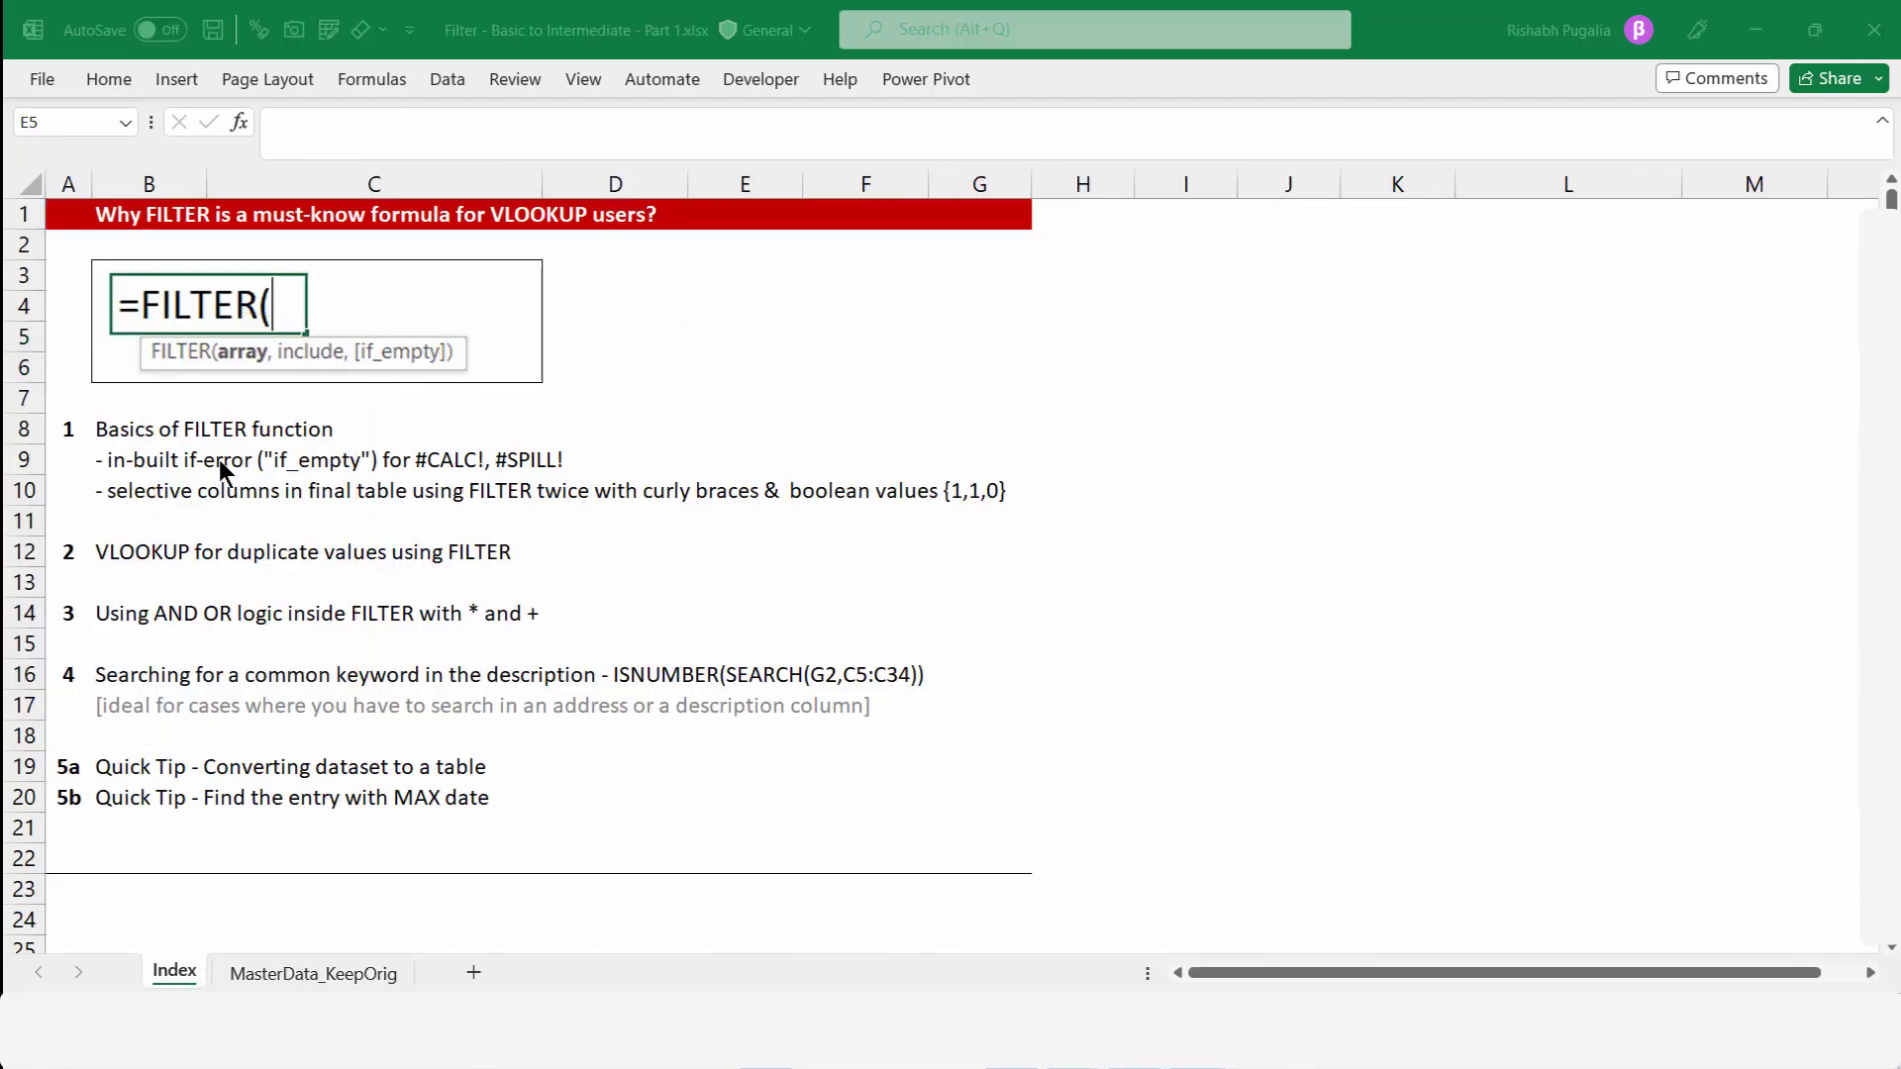
- Bold the FILTER basics topic in B8, its two sub-points in B9 and B10, and the duplicate-value VLOOKUP topic in B12
left_click_drag(112, 428, 337, 426)
key("ctrl+b")
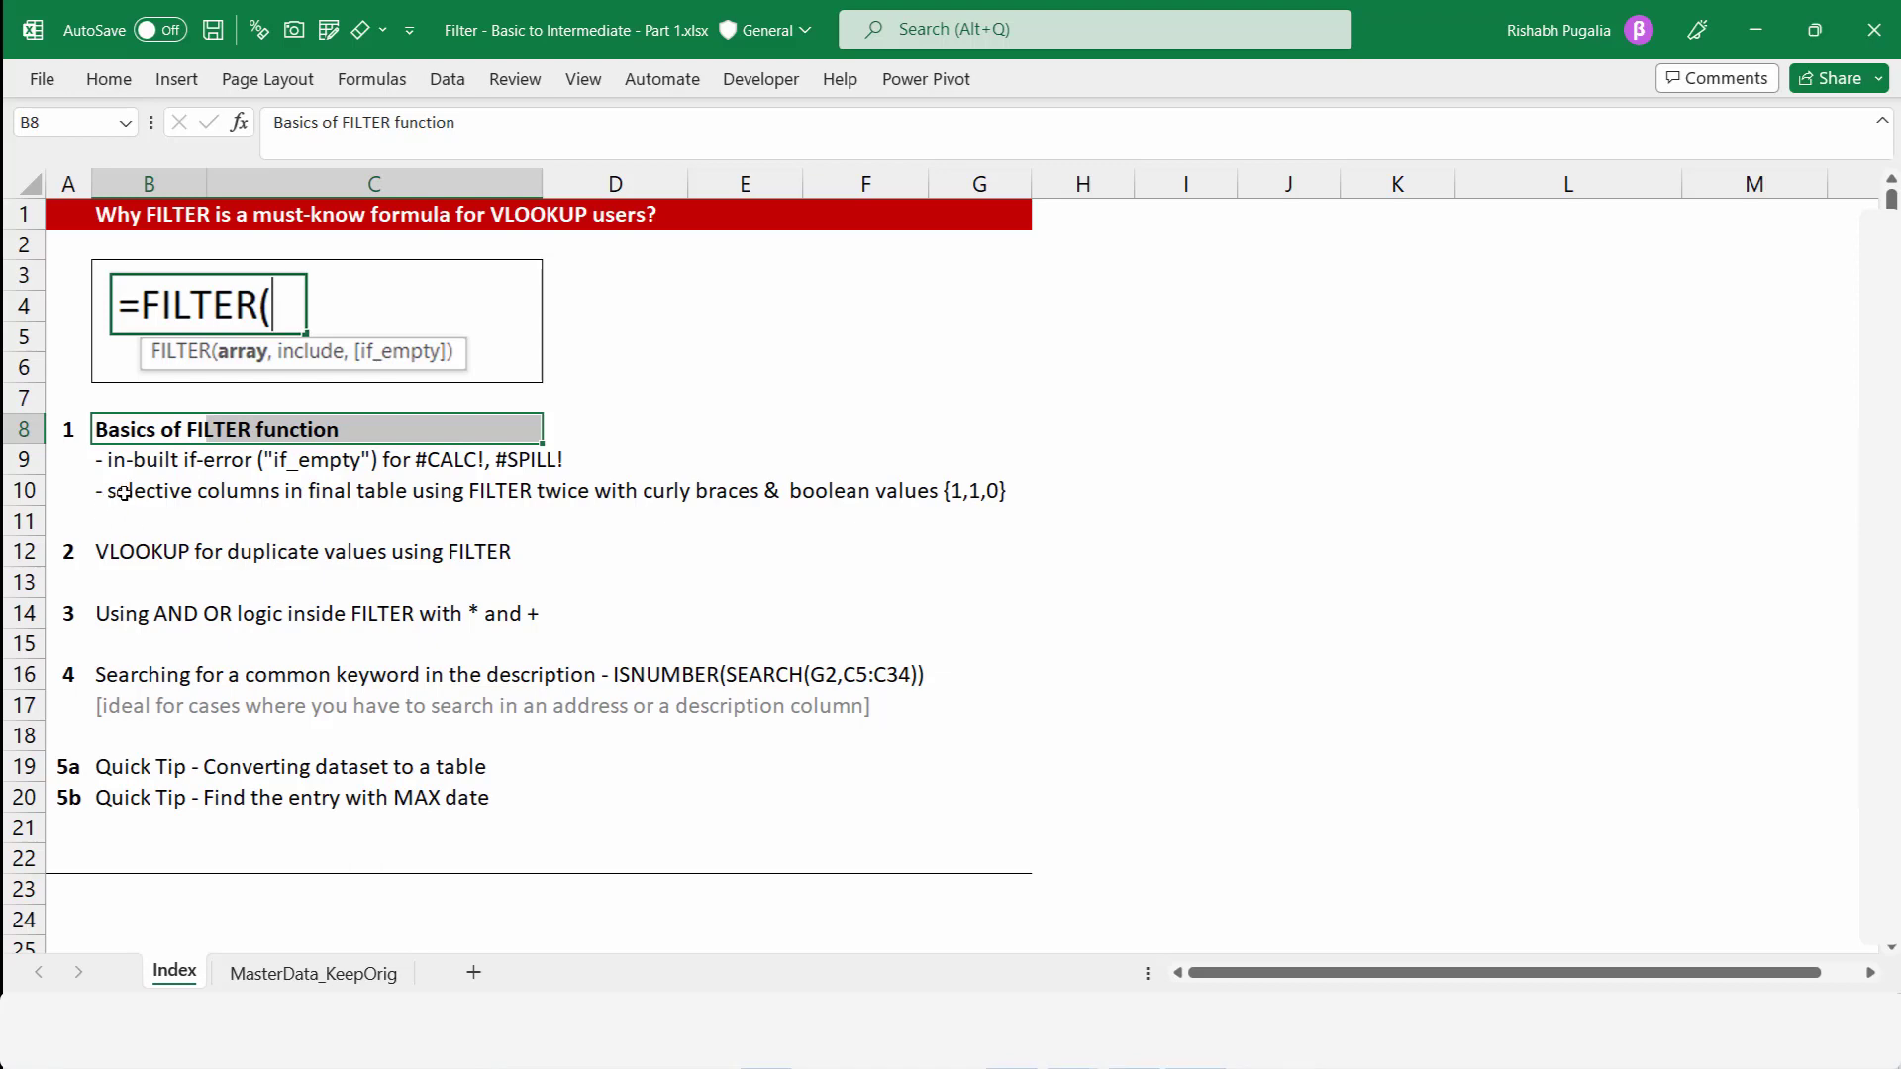
left_click_drag(123, 493, 965, 492)
key("ctrl+b")
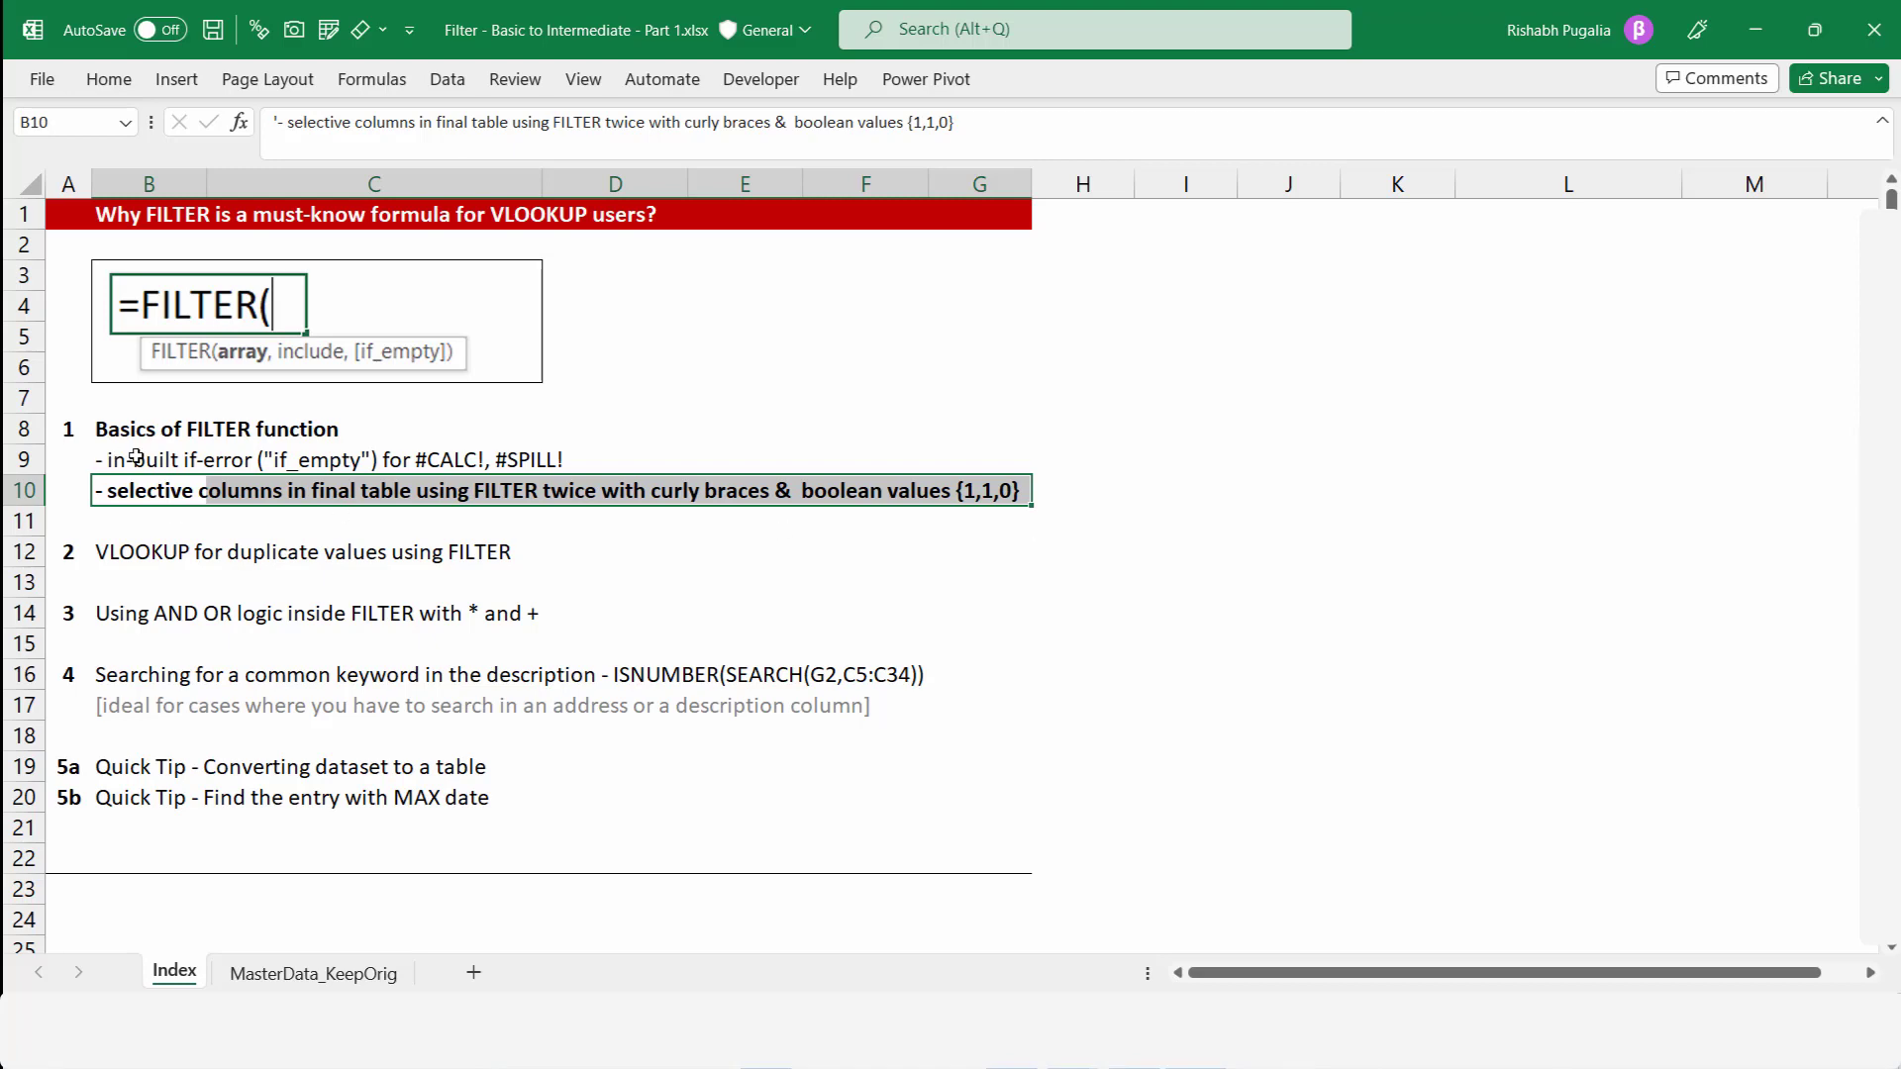
left_click(220, 468)
key("ctrl+b")
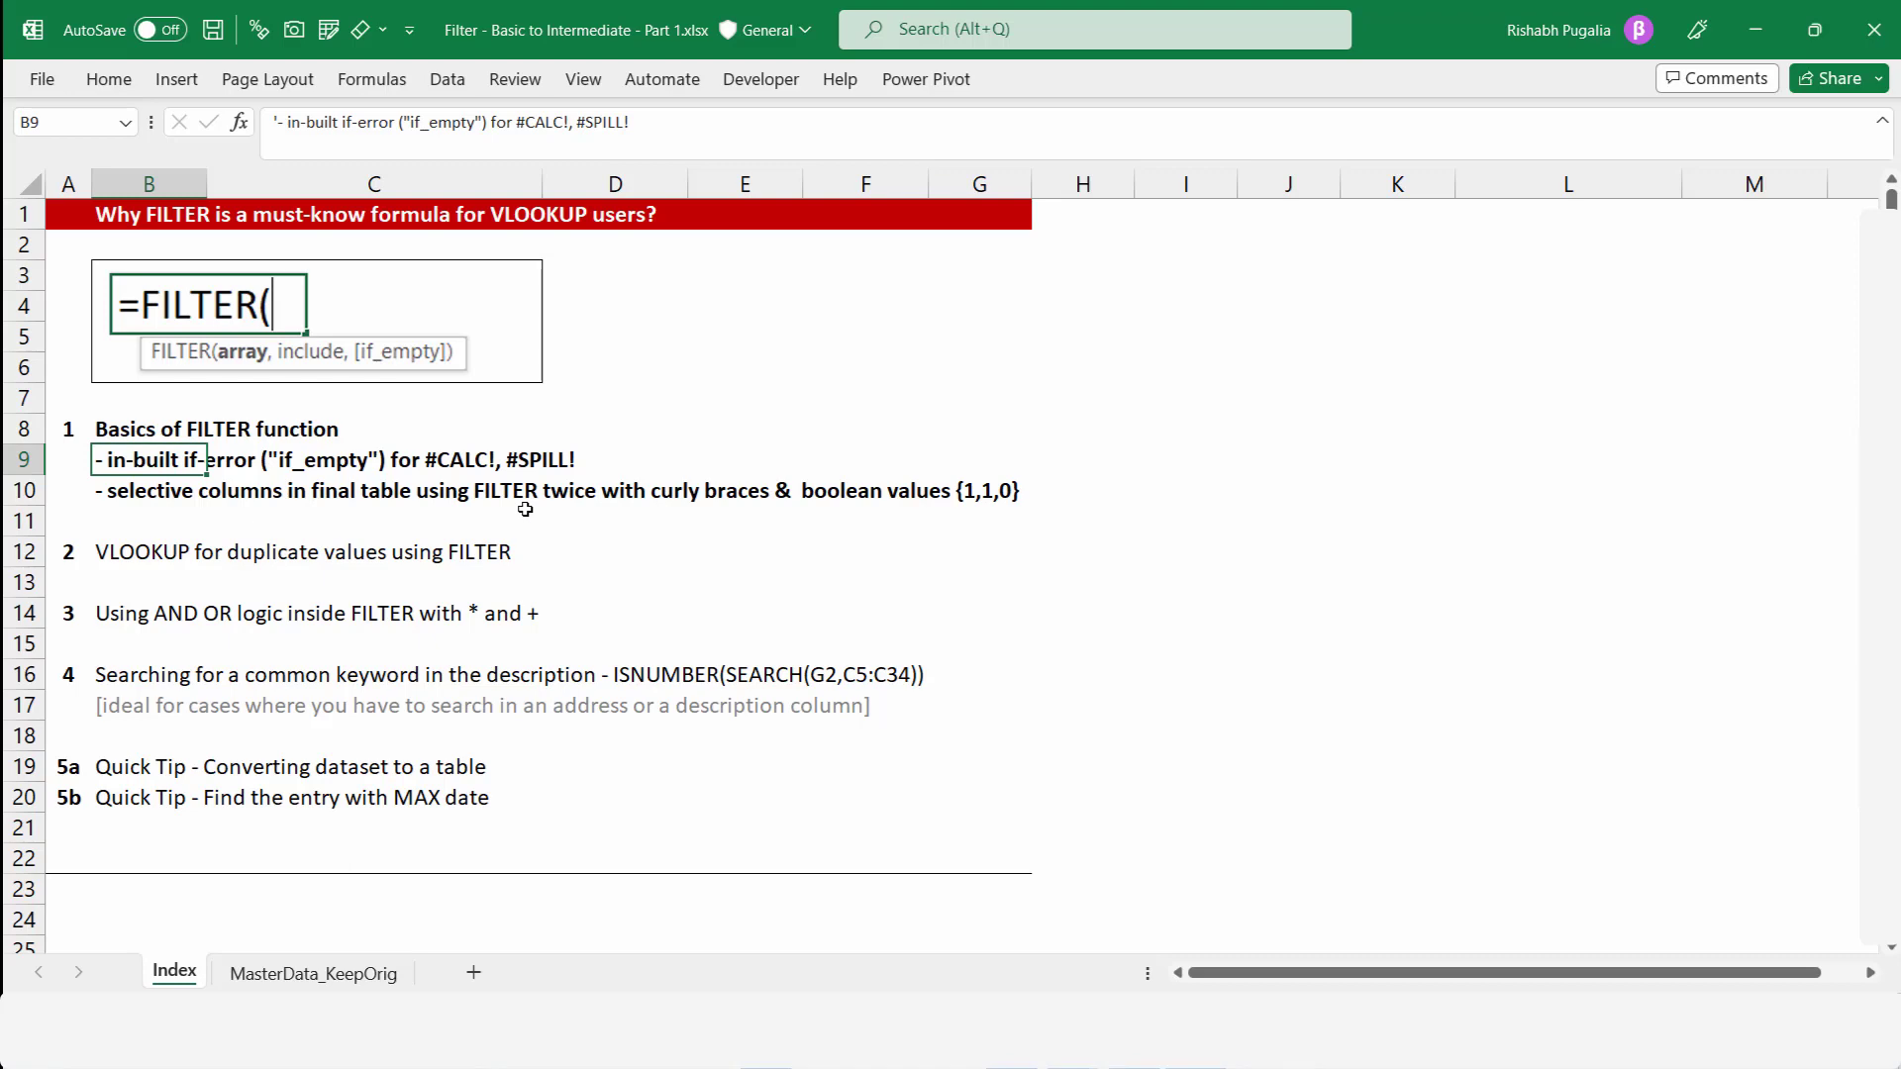
left_click(151, 555)
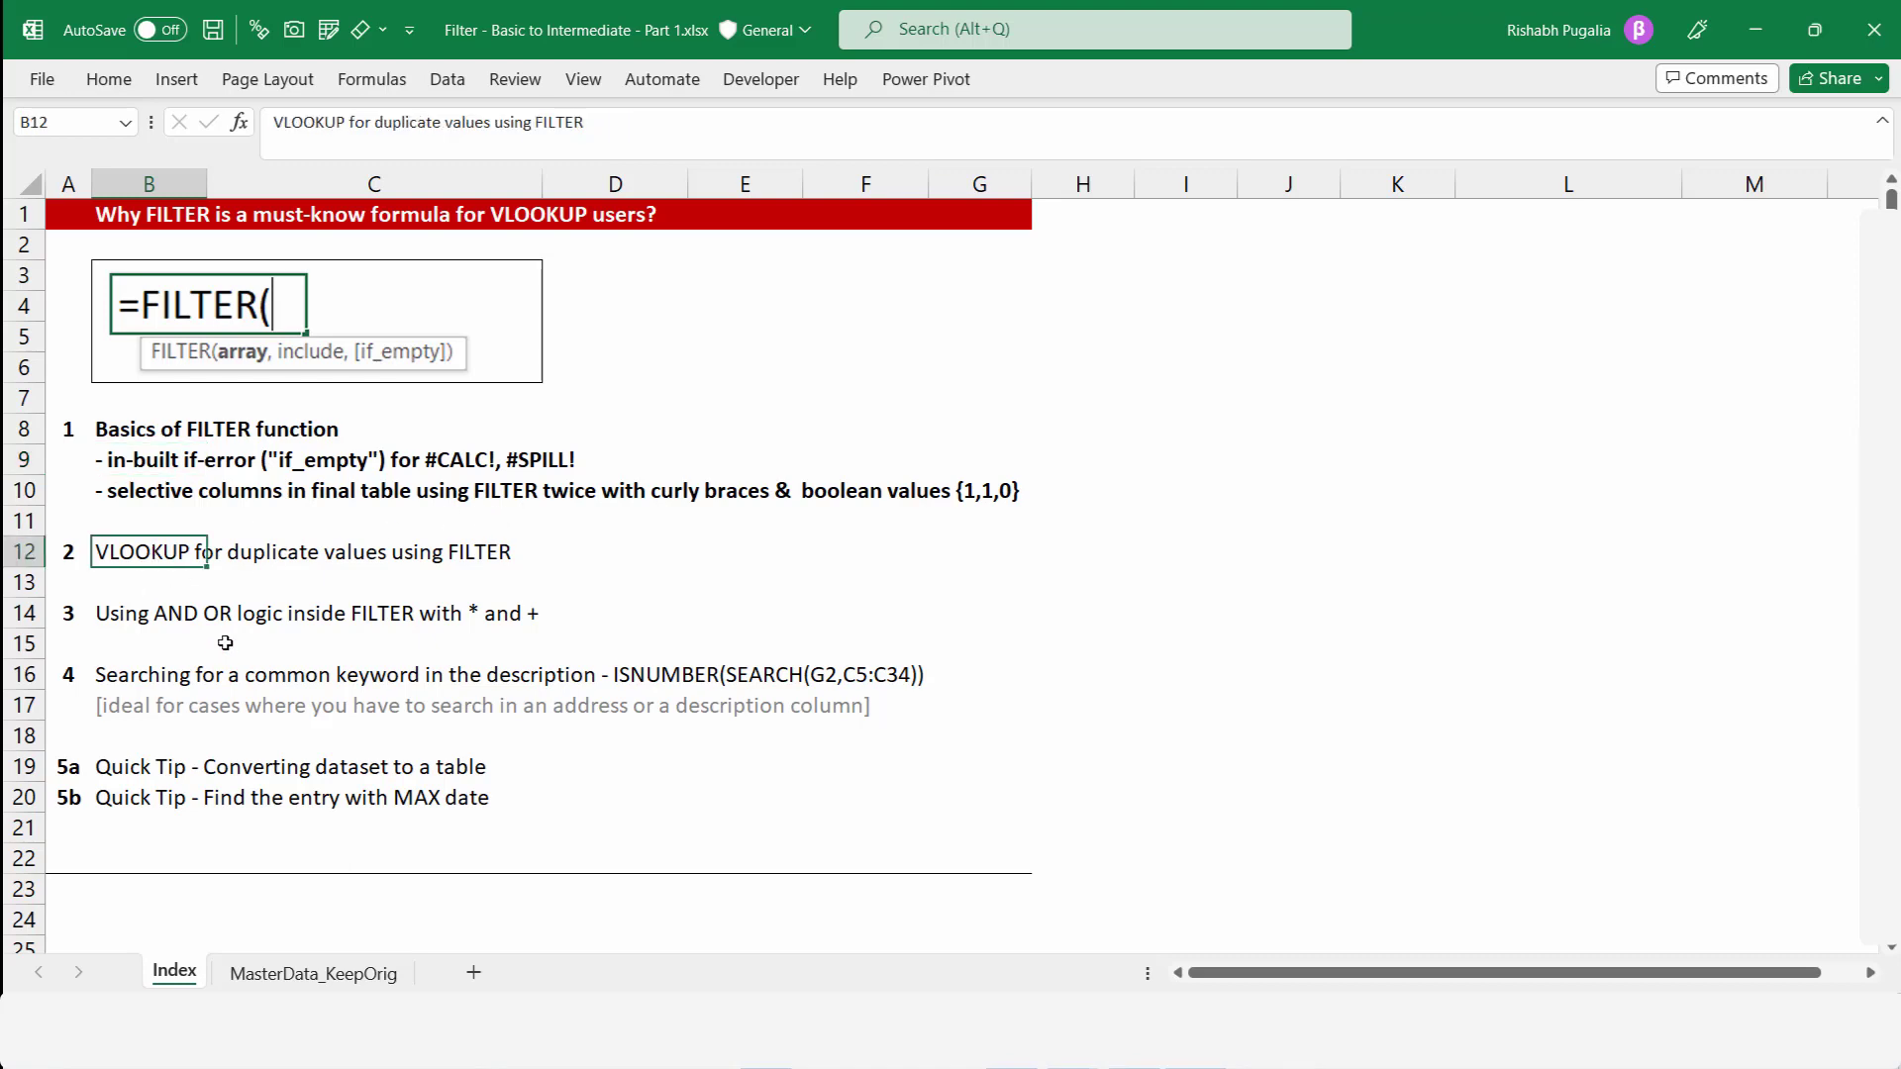
key("ctrl+b")
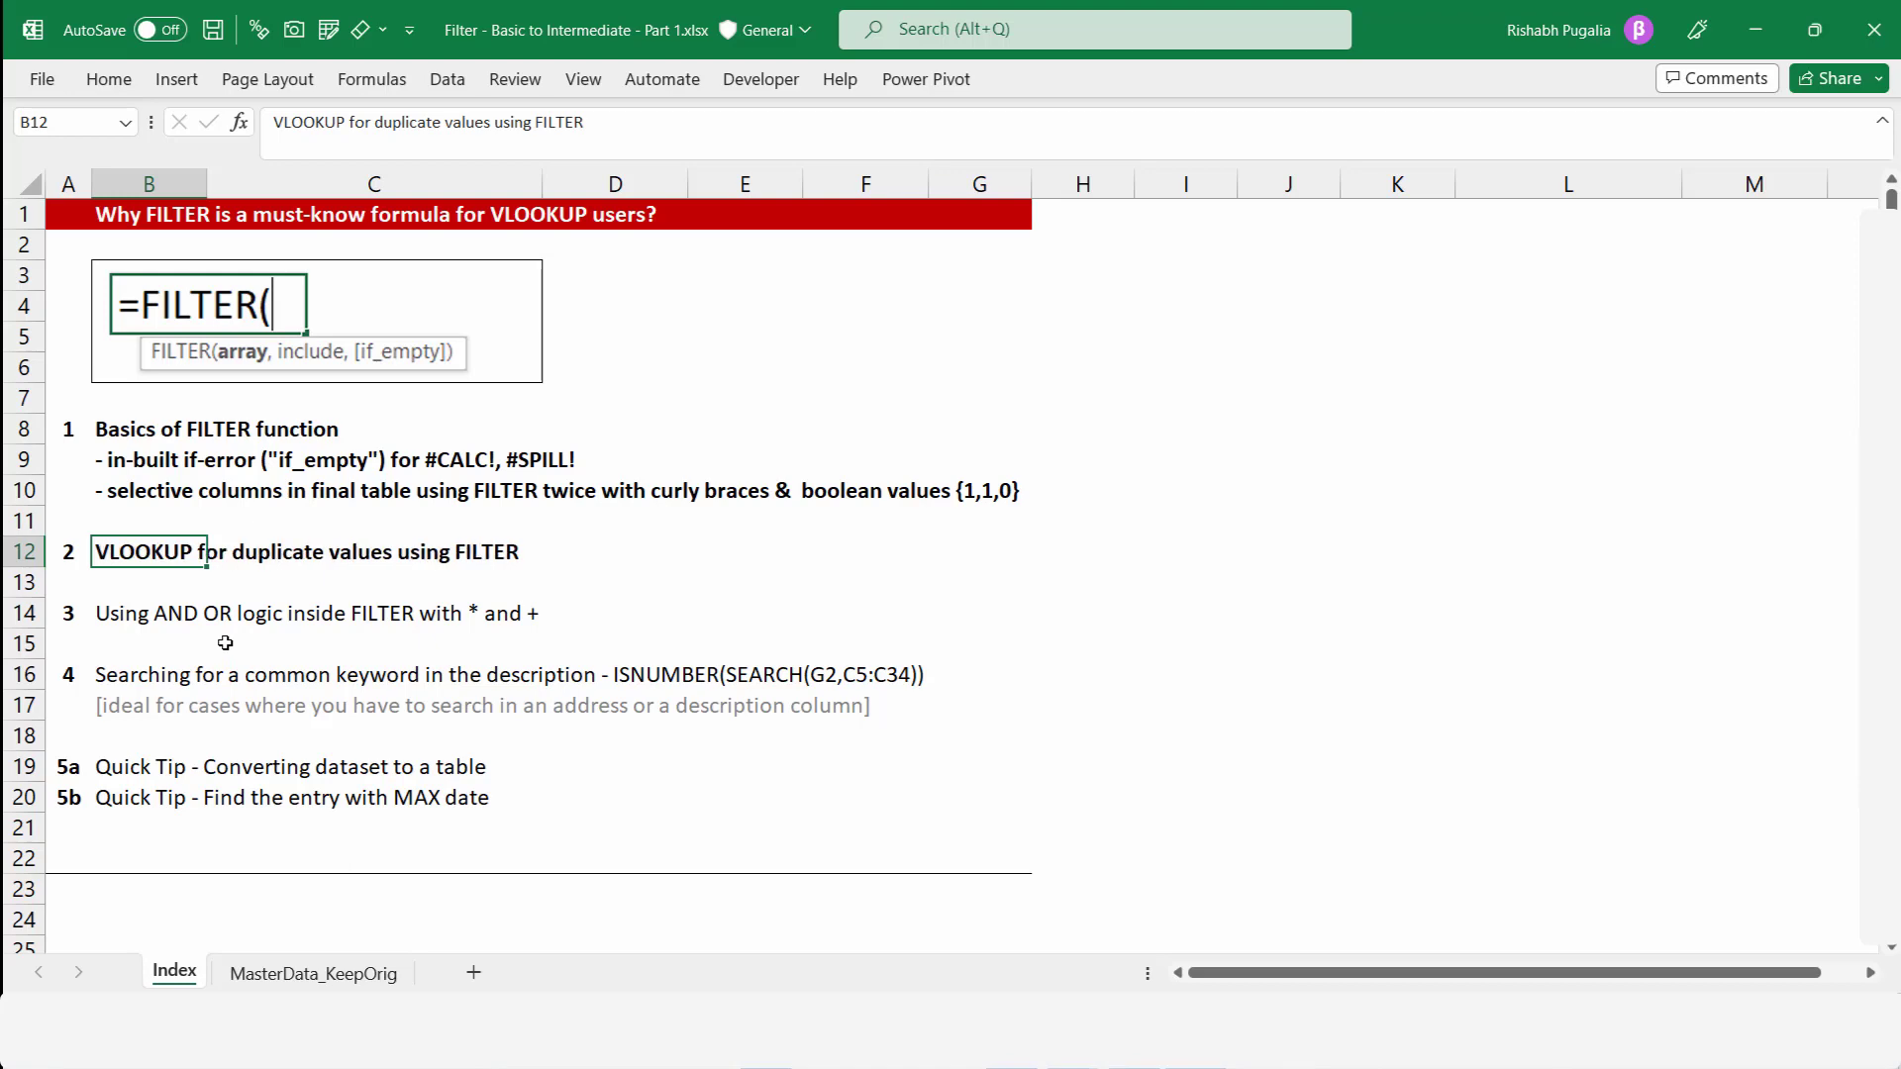
- Bold the AND OR logic topic in B14 and the keyword search topic with its note in B16:B17
double_click(134, 615)
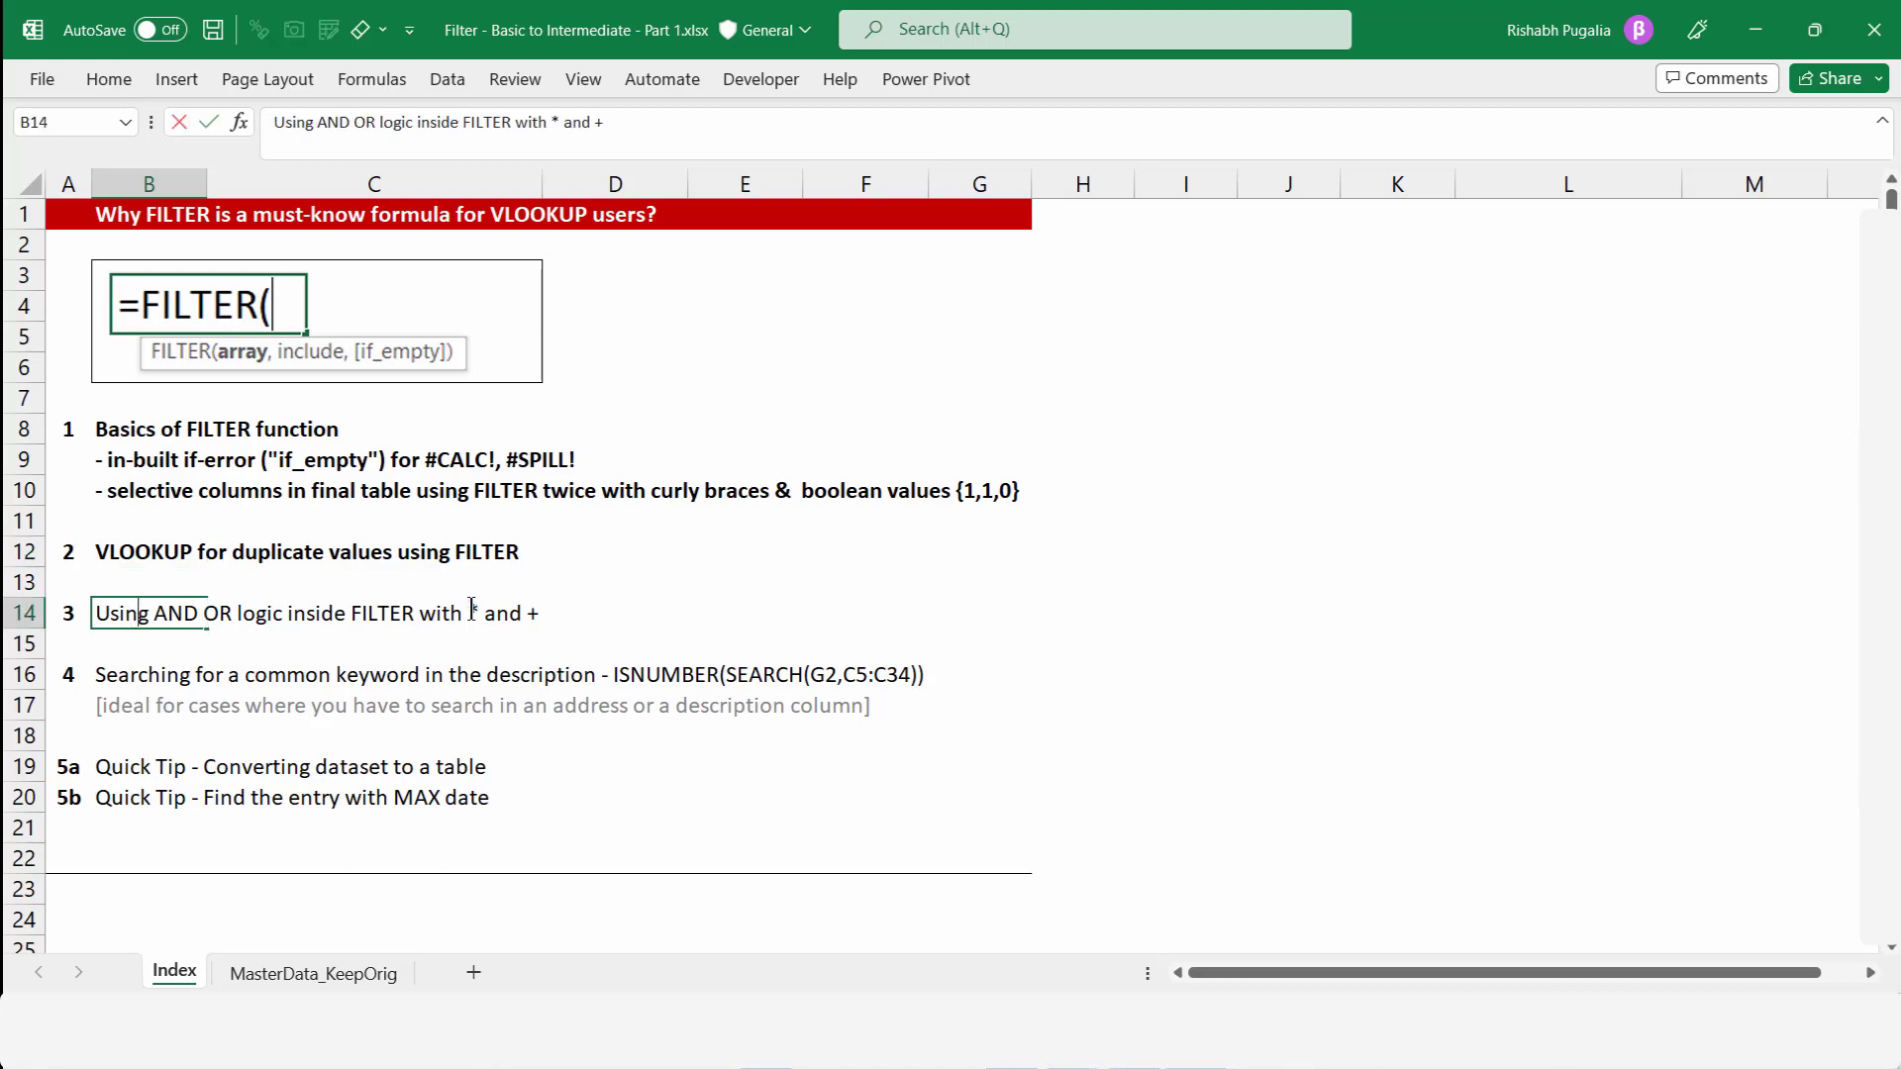
left_click_drag(473, 612, 479, 612)
left_click(534, 614)
left_click(386, 648)
left_click(181, 619)
key("ctrl+b")
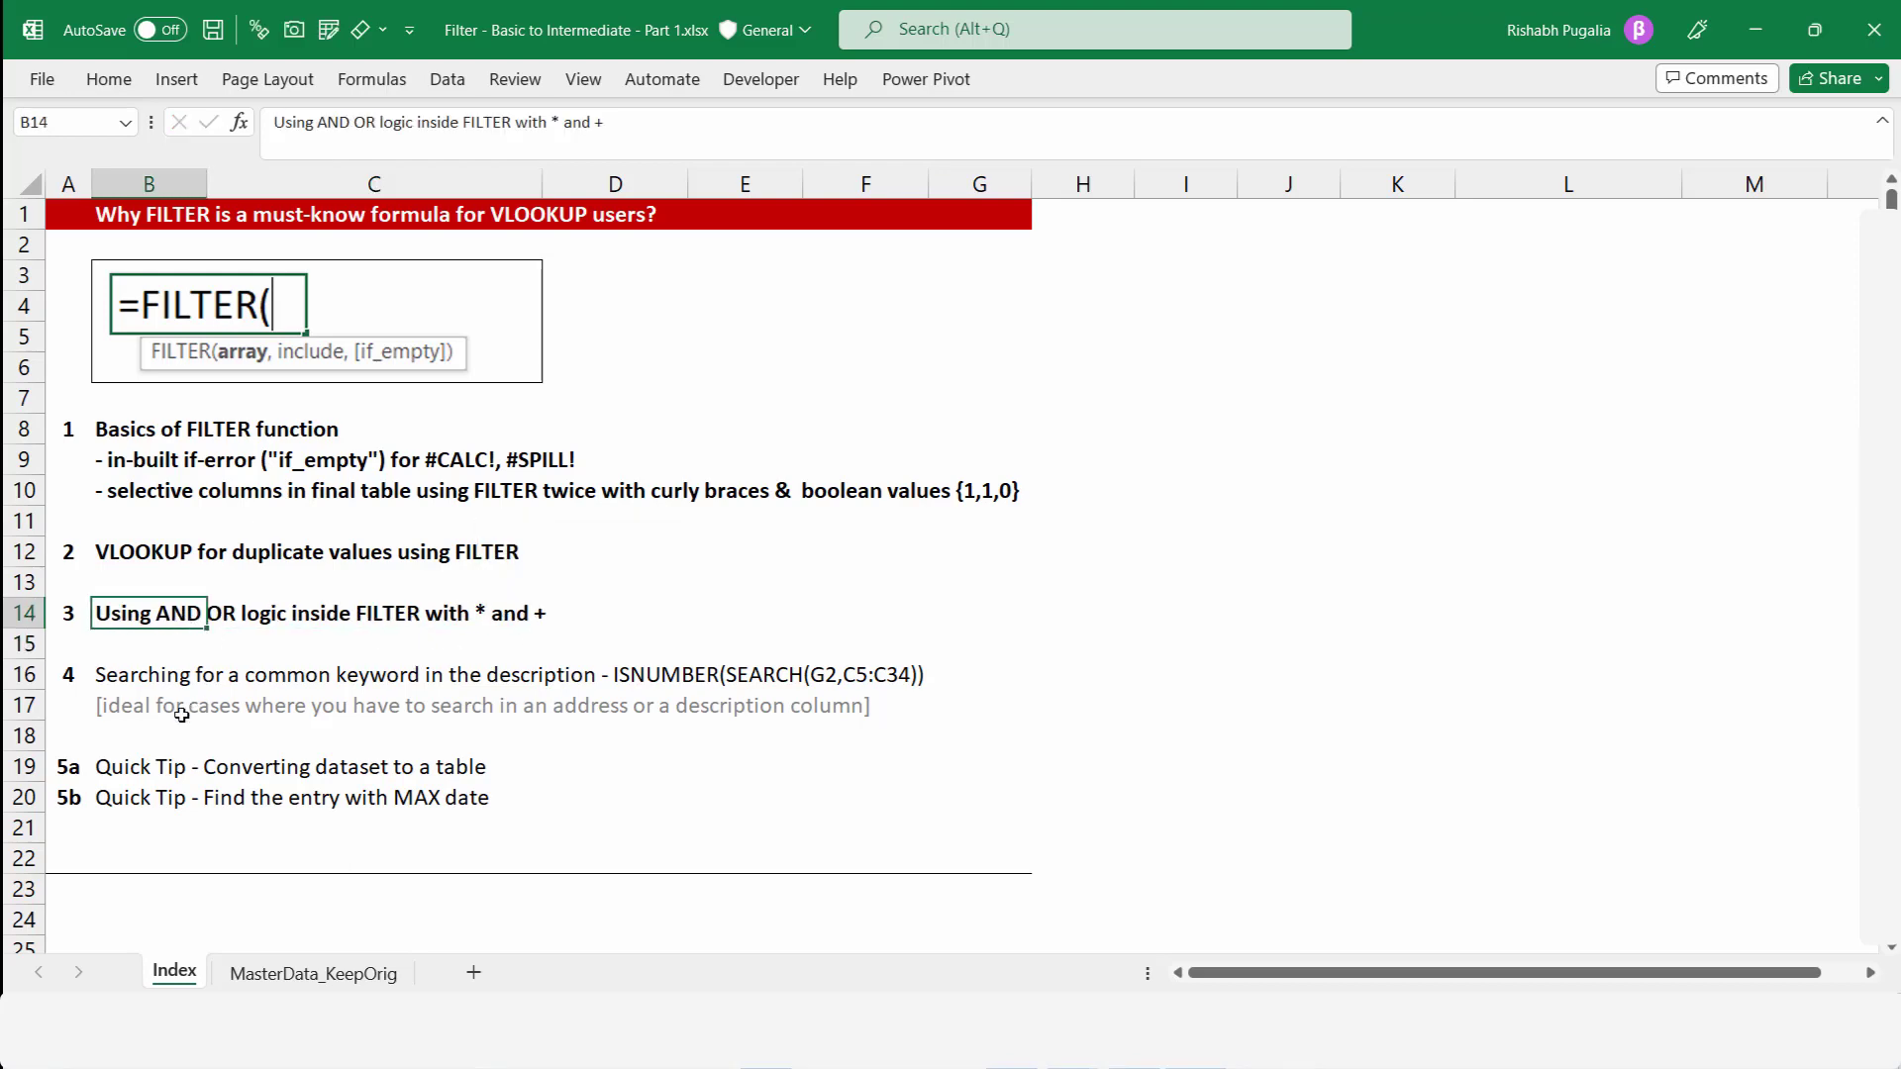
left_click_drag(155, 681, 153, 696)
key("ctrl+b")
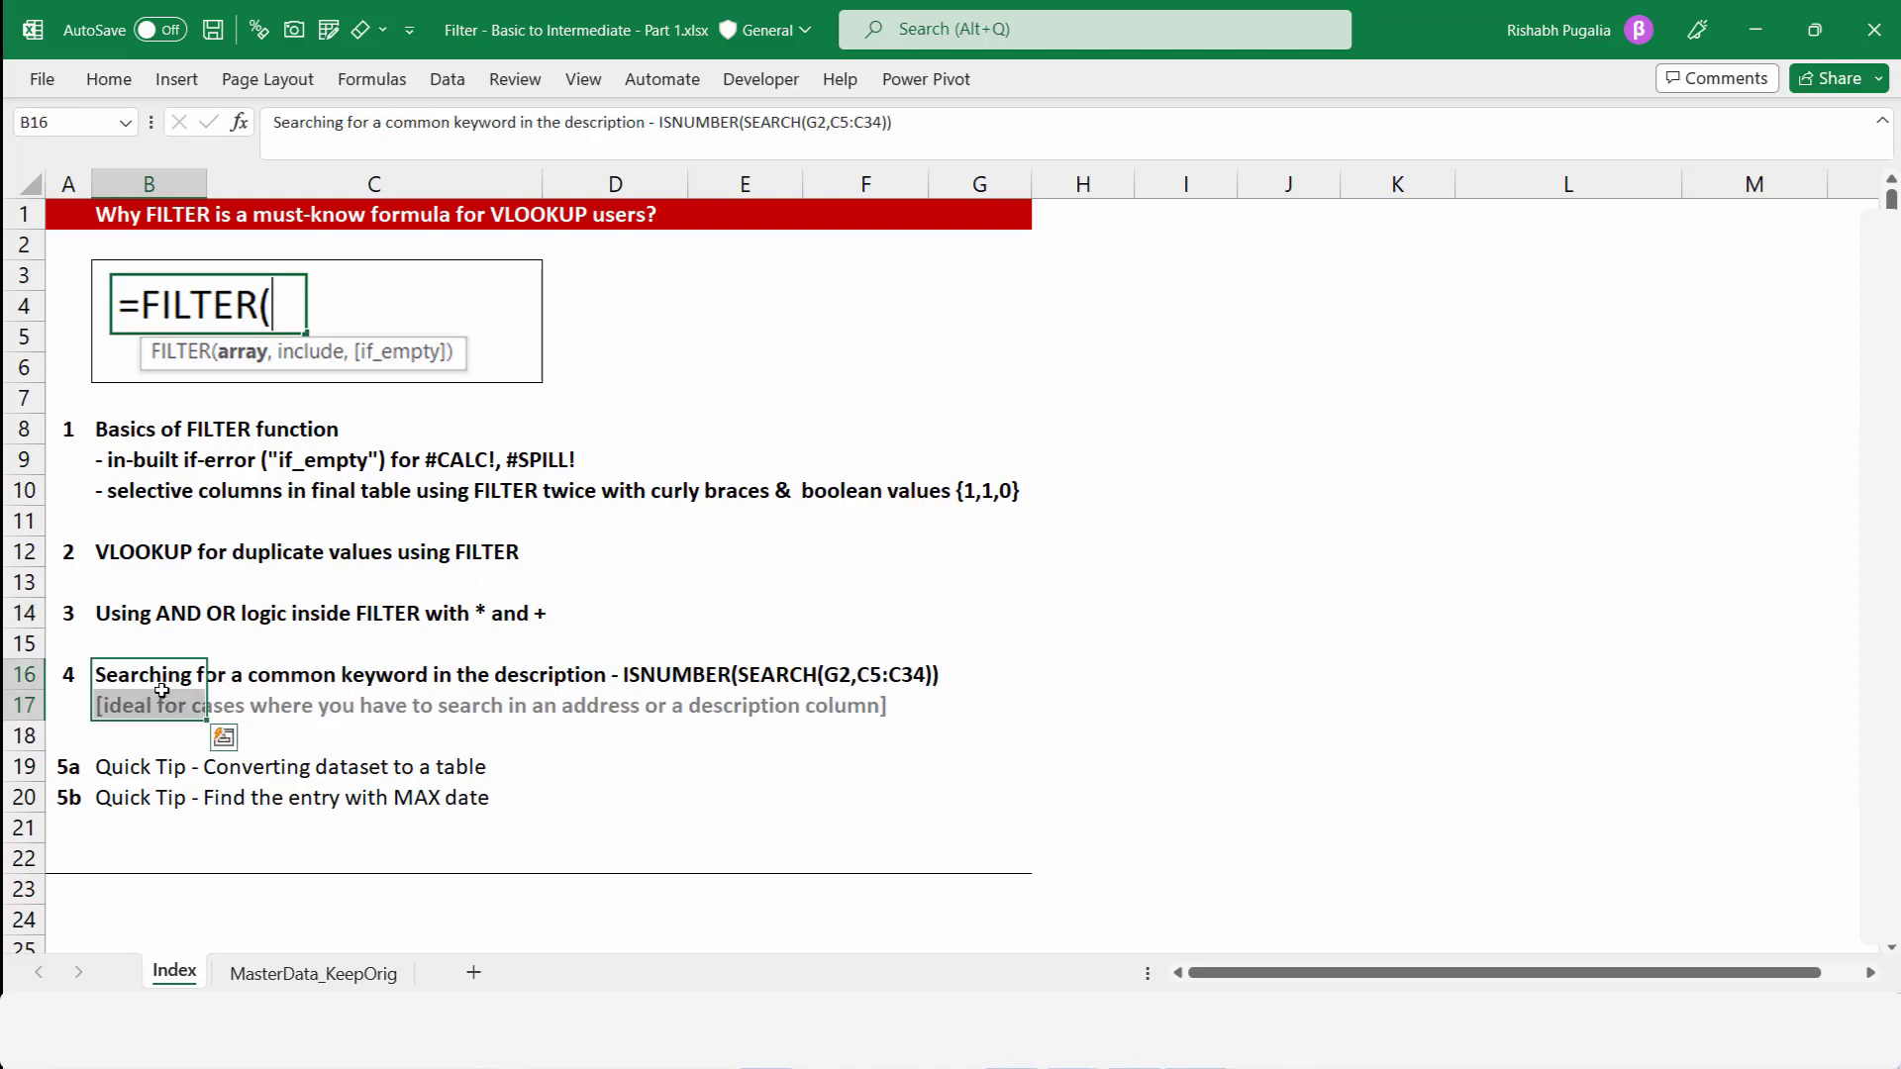
- Copy the Division and Salary US$ data in E4:F9 of the MasterData_KeepOrig sheet and paste it at F26
left_click(149, 768)
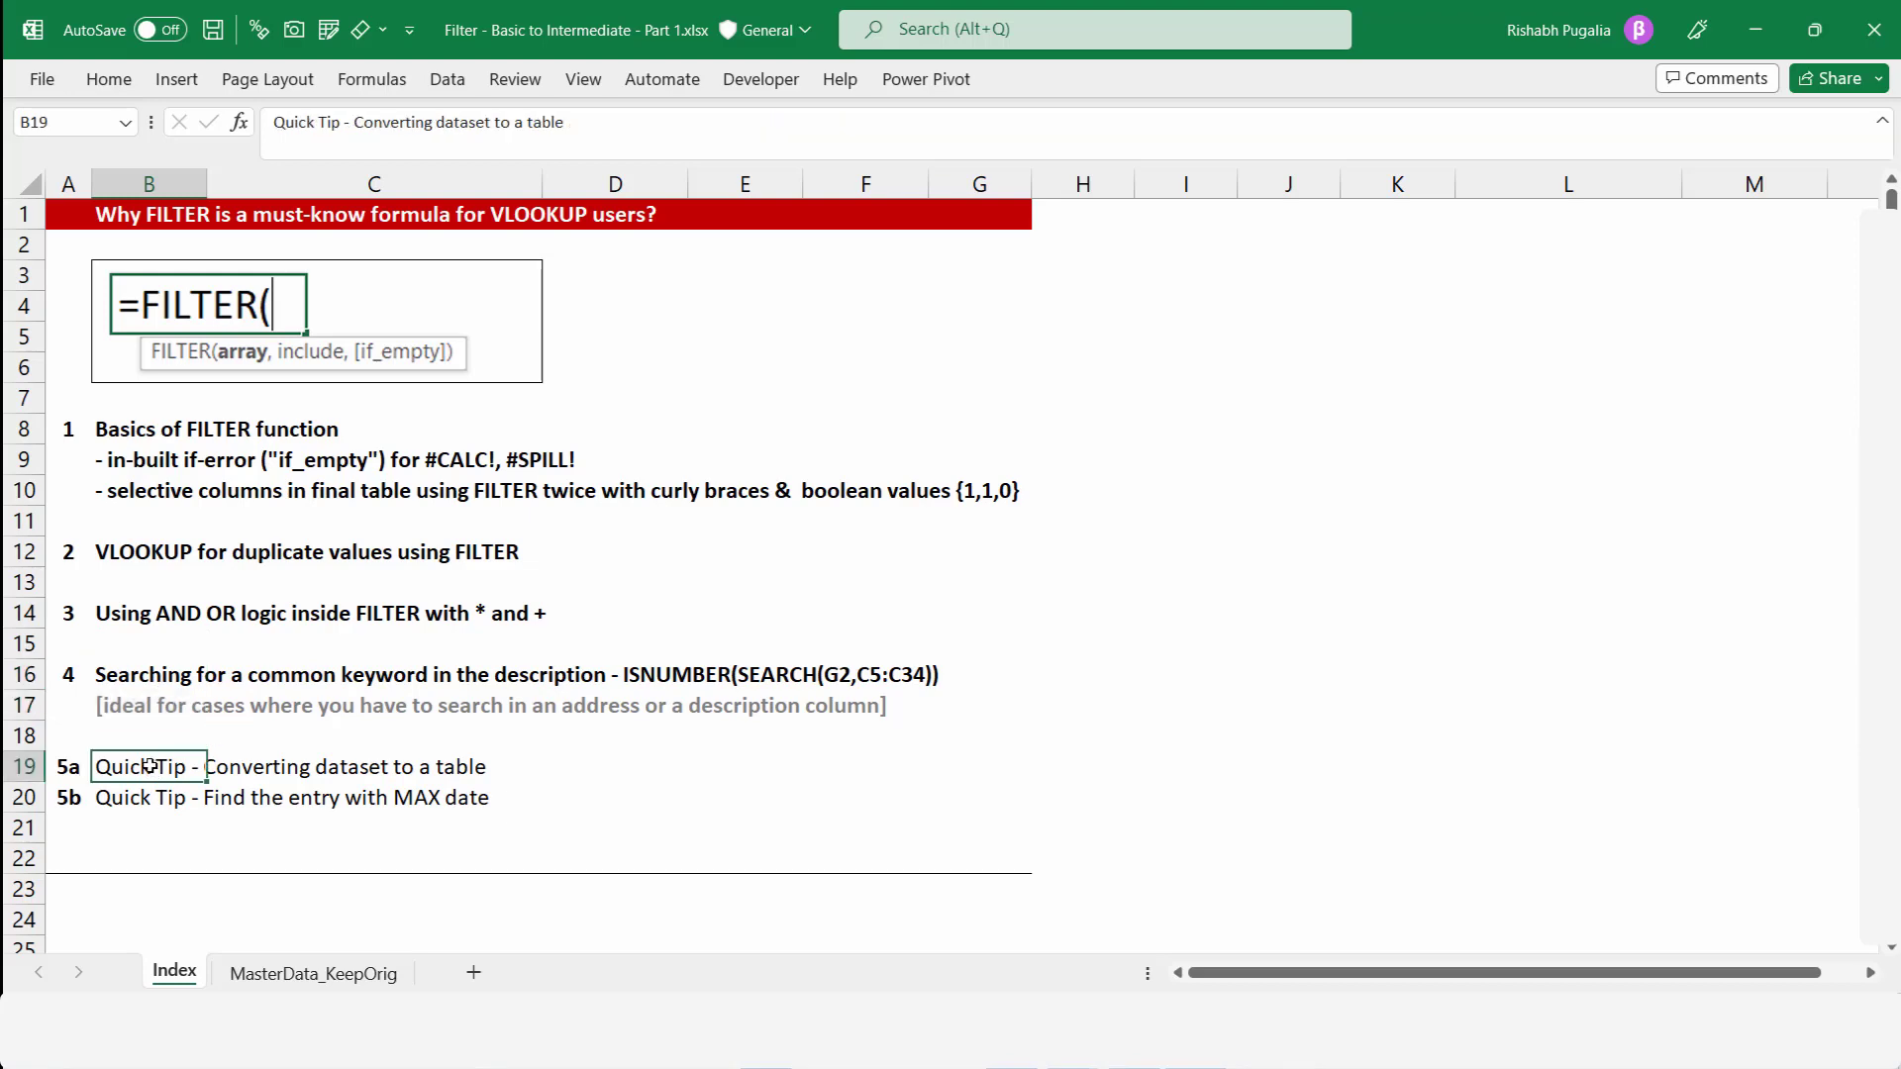
left_click(307, 973)
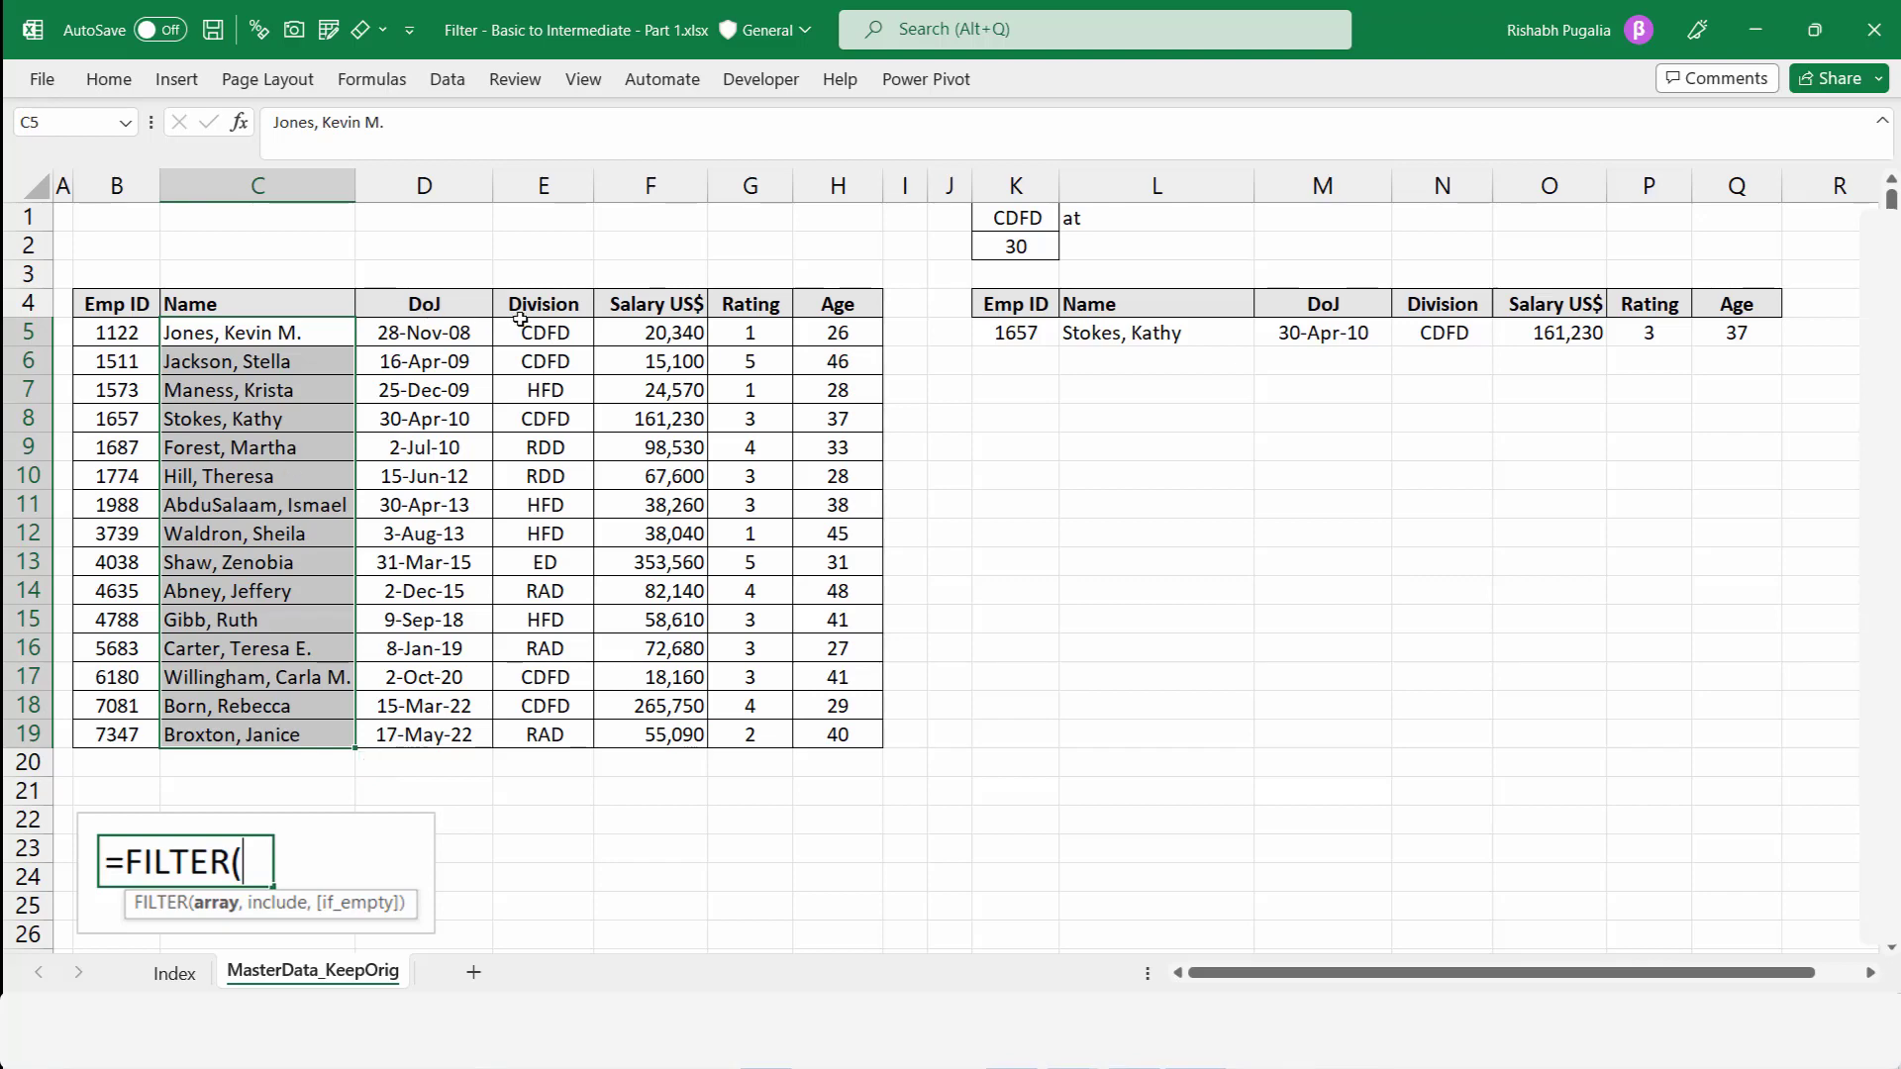
left_click_drag(520, 318, 693, 451)
key("ctrl+c")
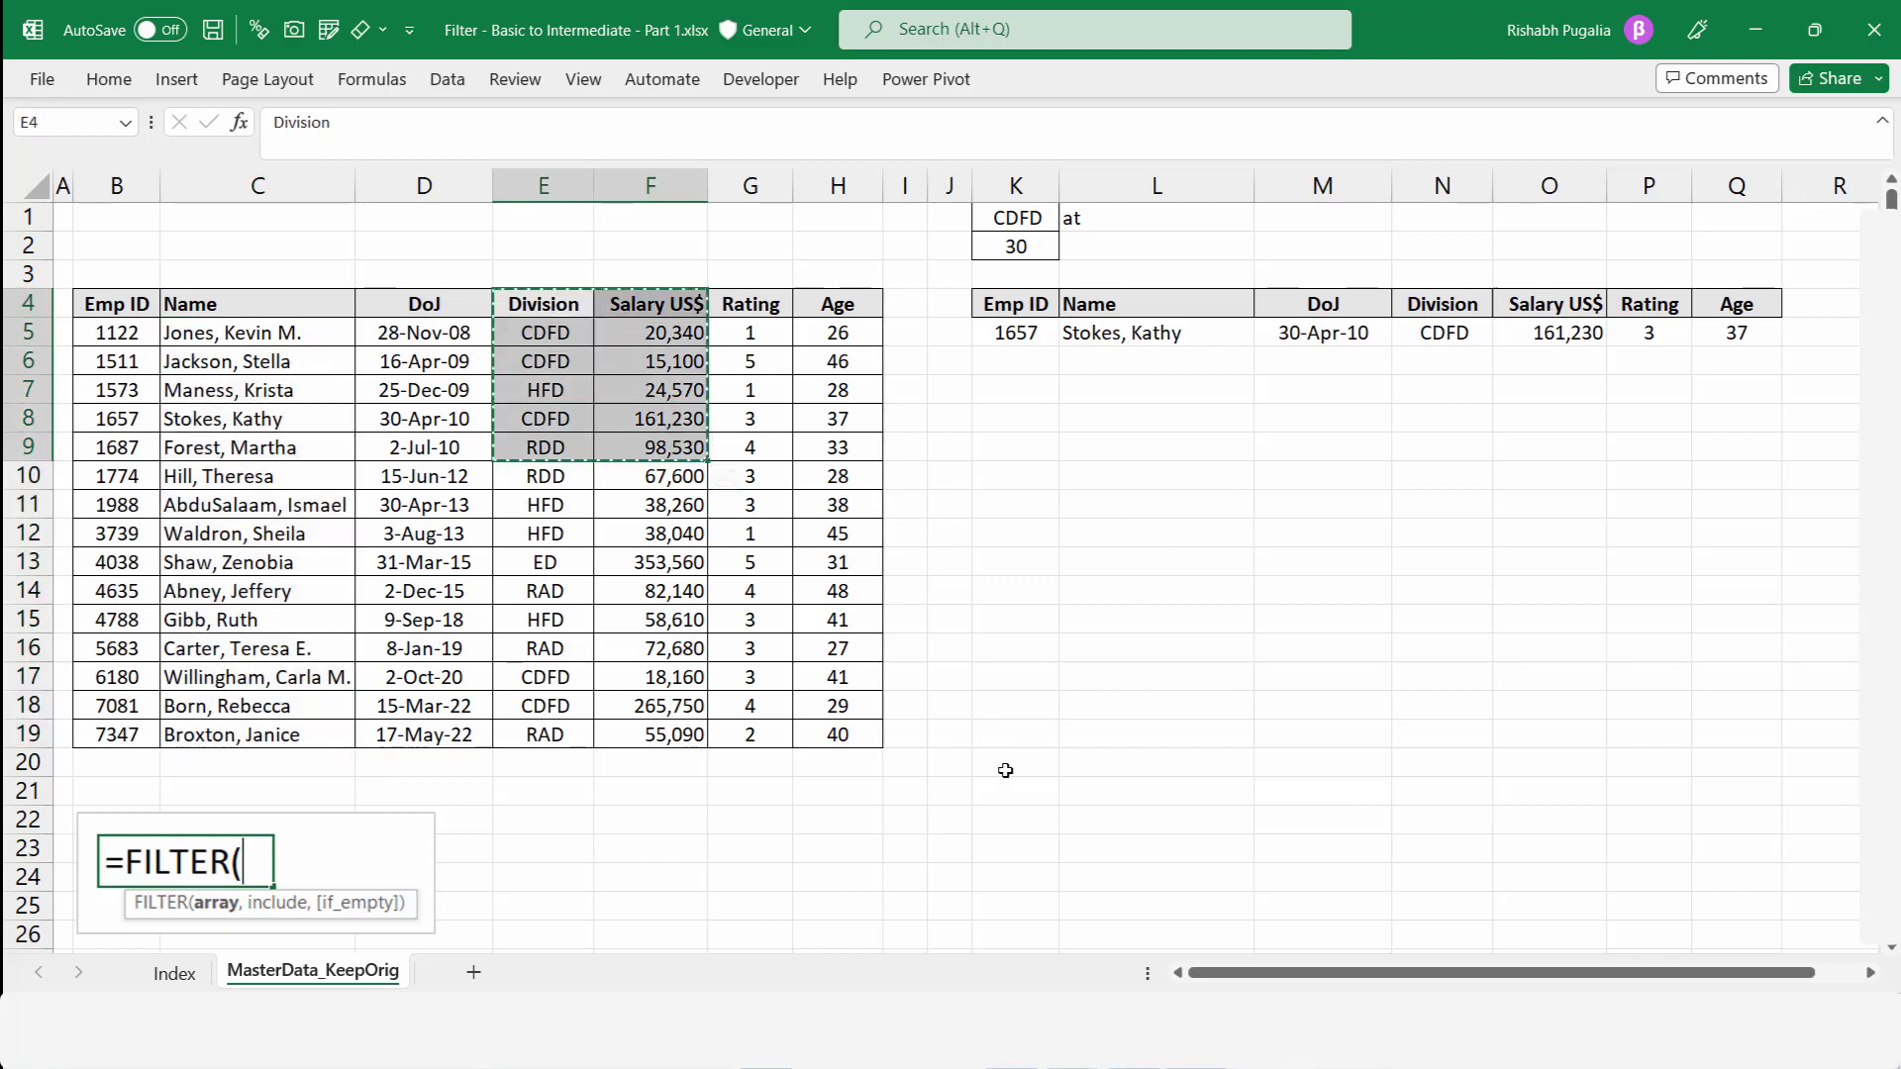
scroll(1005, 770, "down", 5)
left_click(624, 507)
key("ctrl+v")
left_click(666, 674)
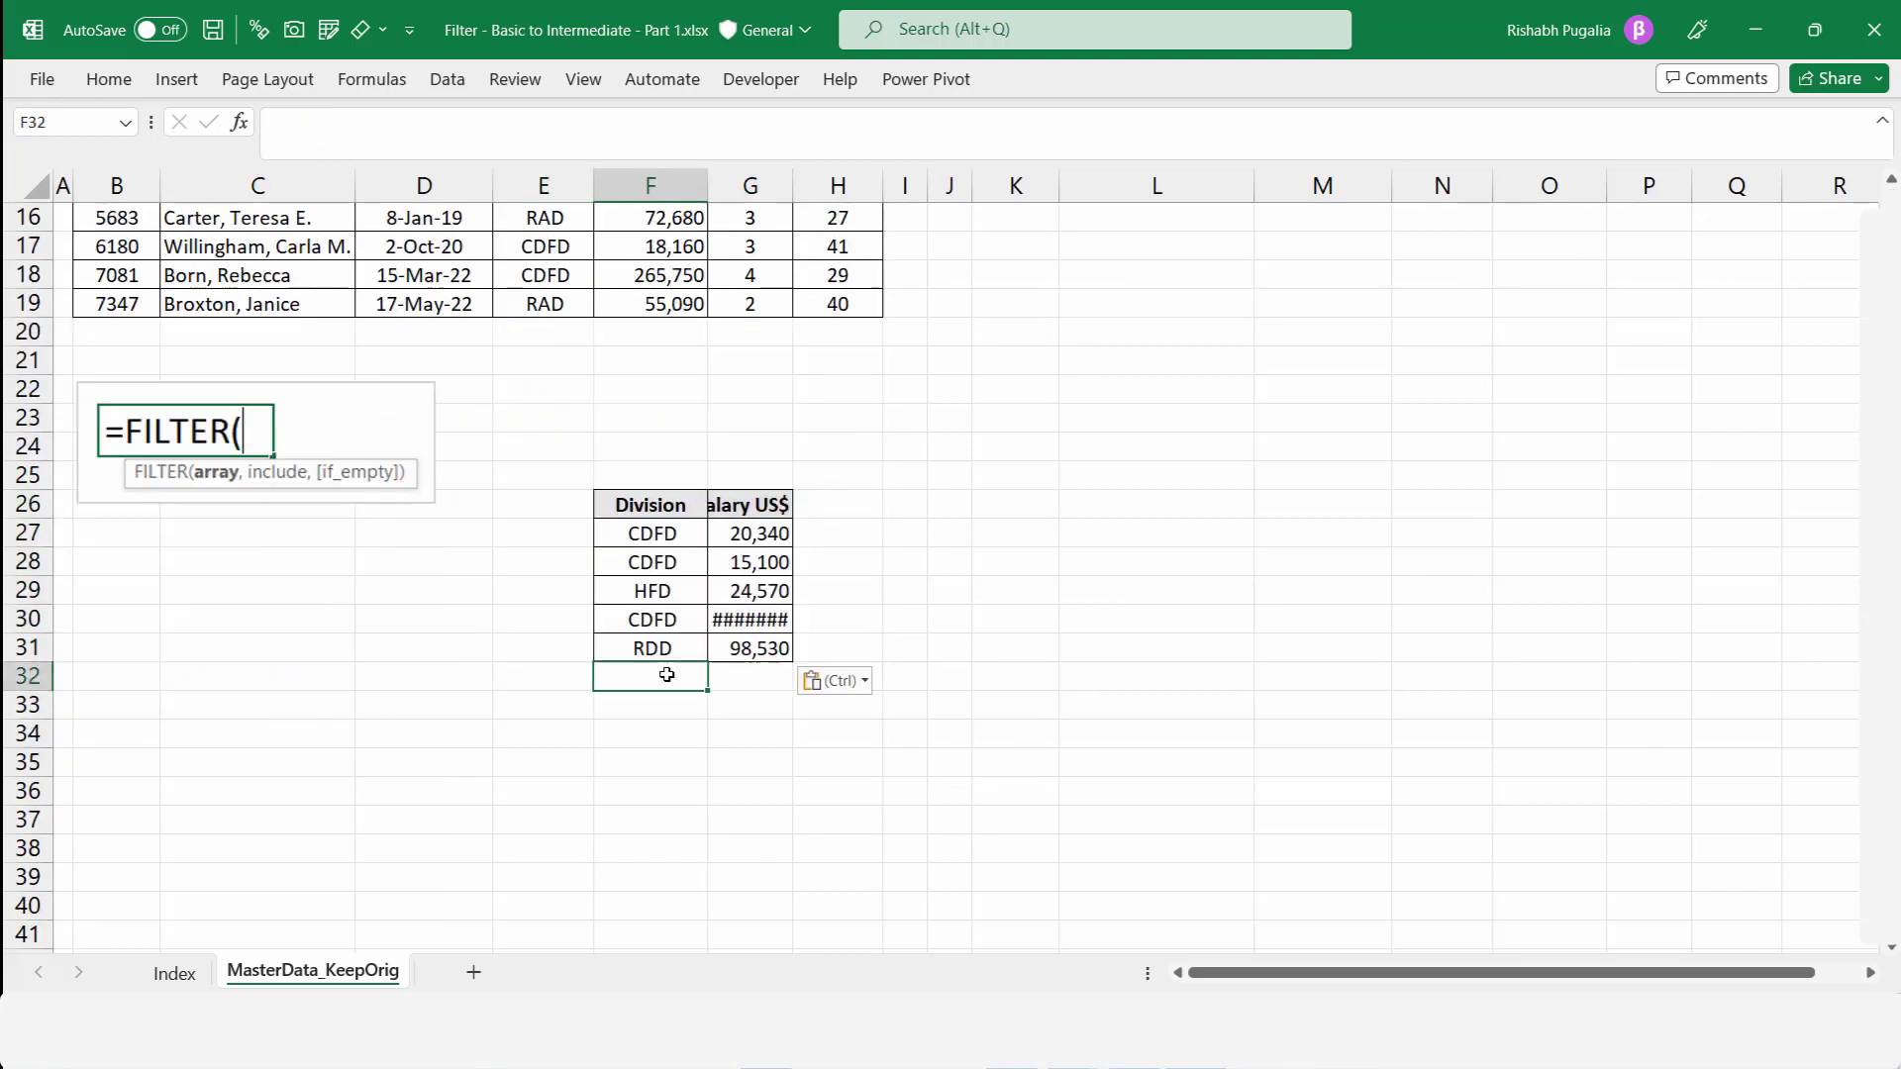
- Convert the pasted range F26:G31 into an Excel table with headers
left_click(738, 563)
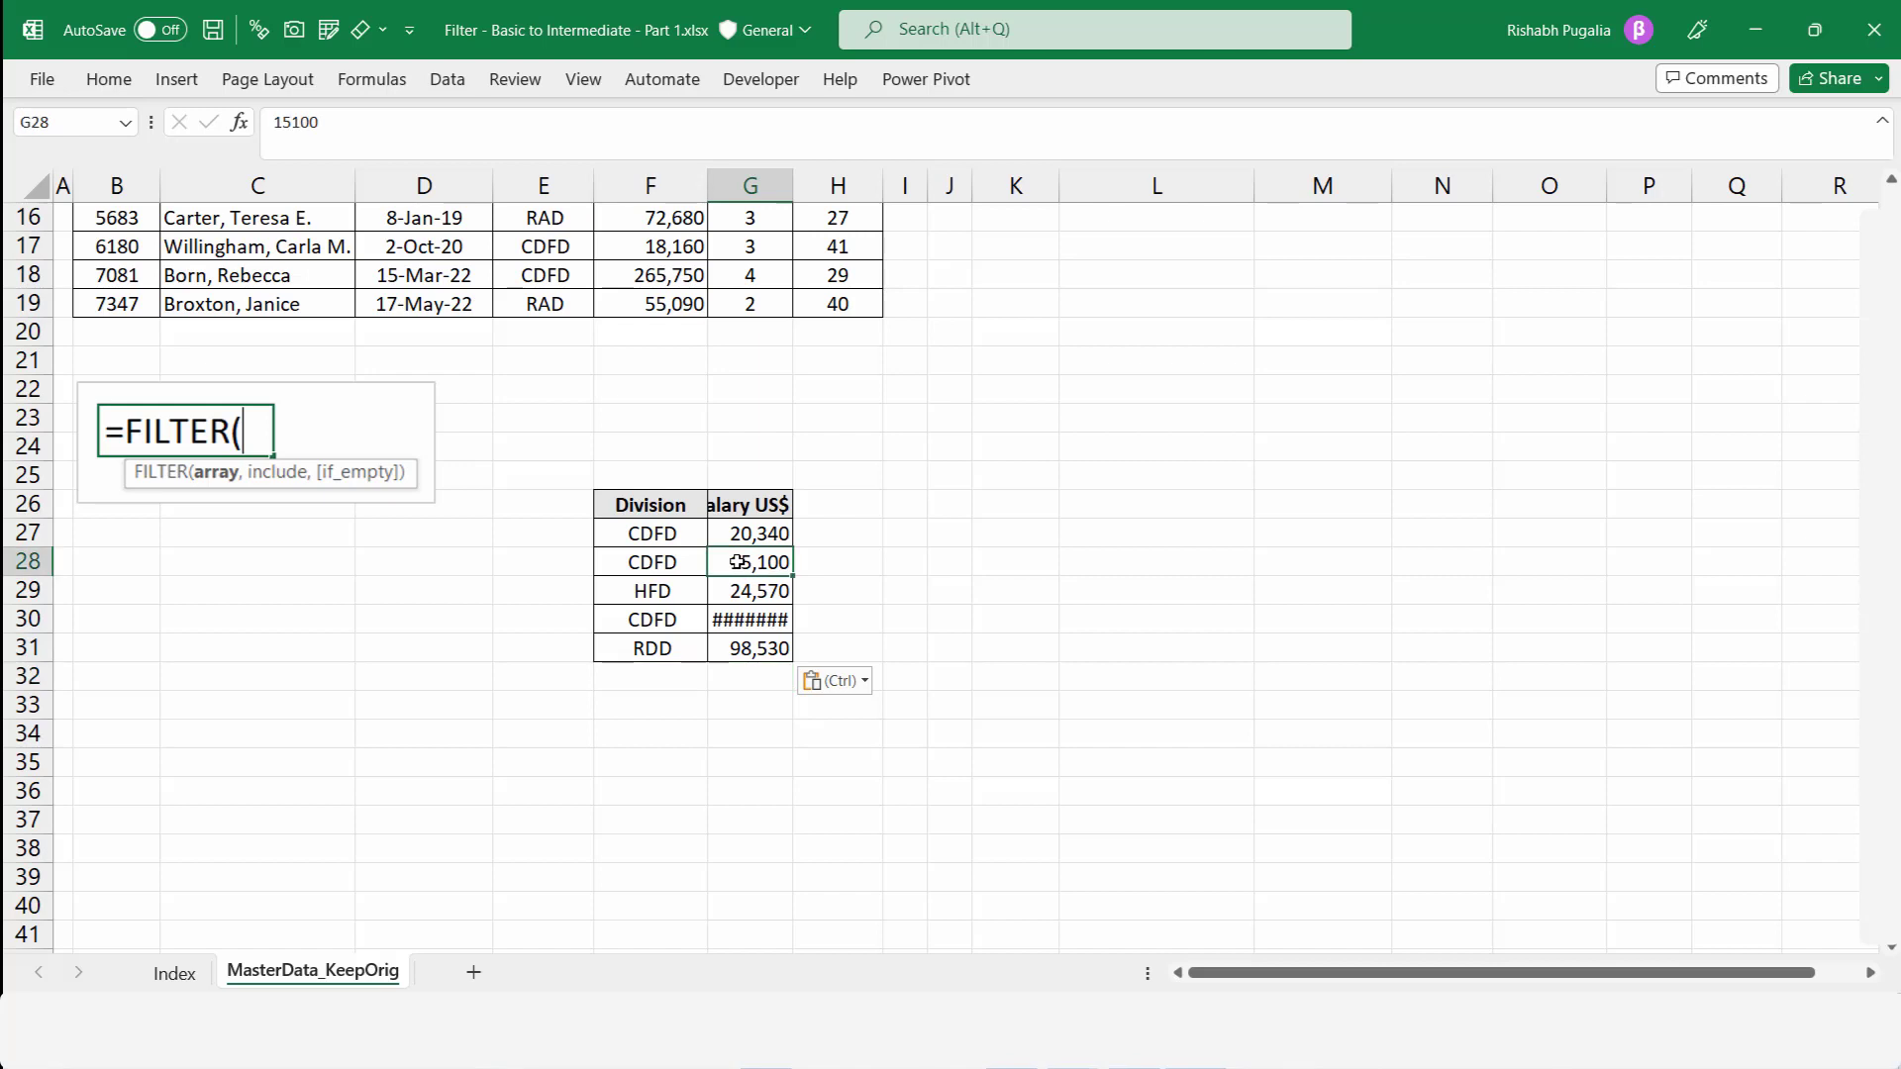
key("ctrl+a")
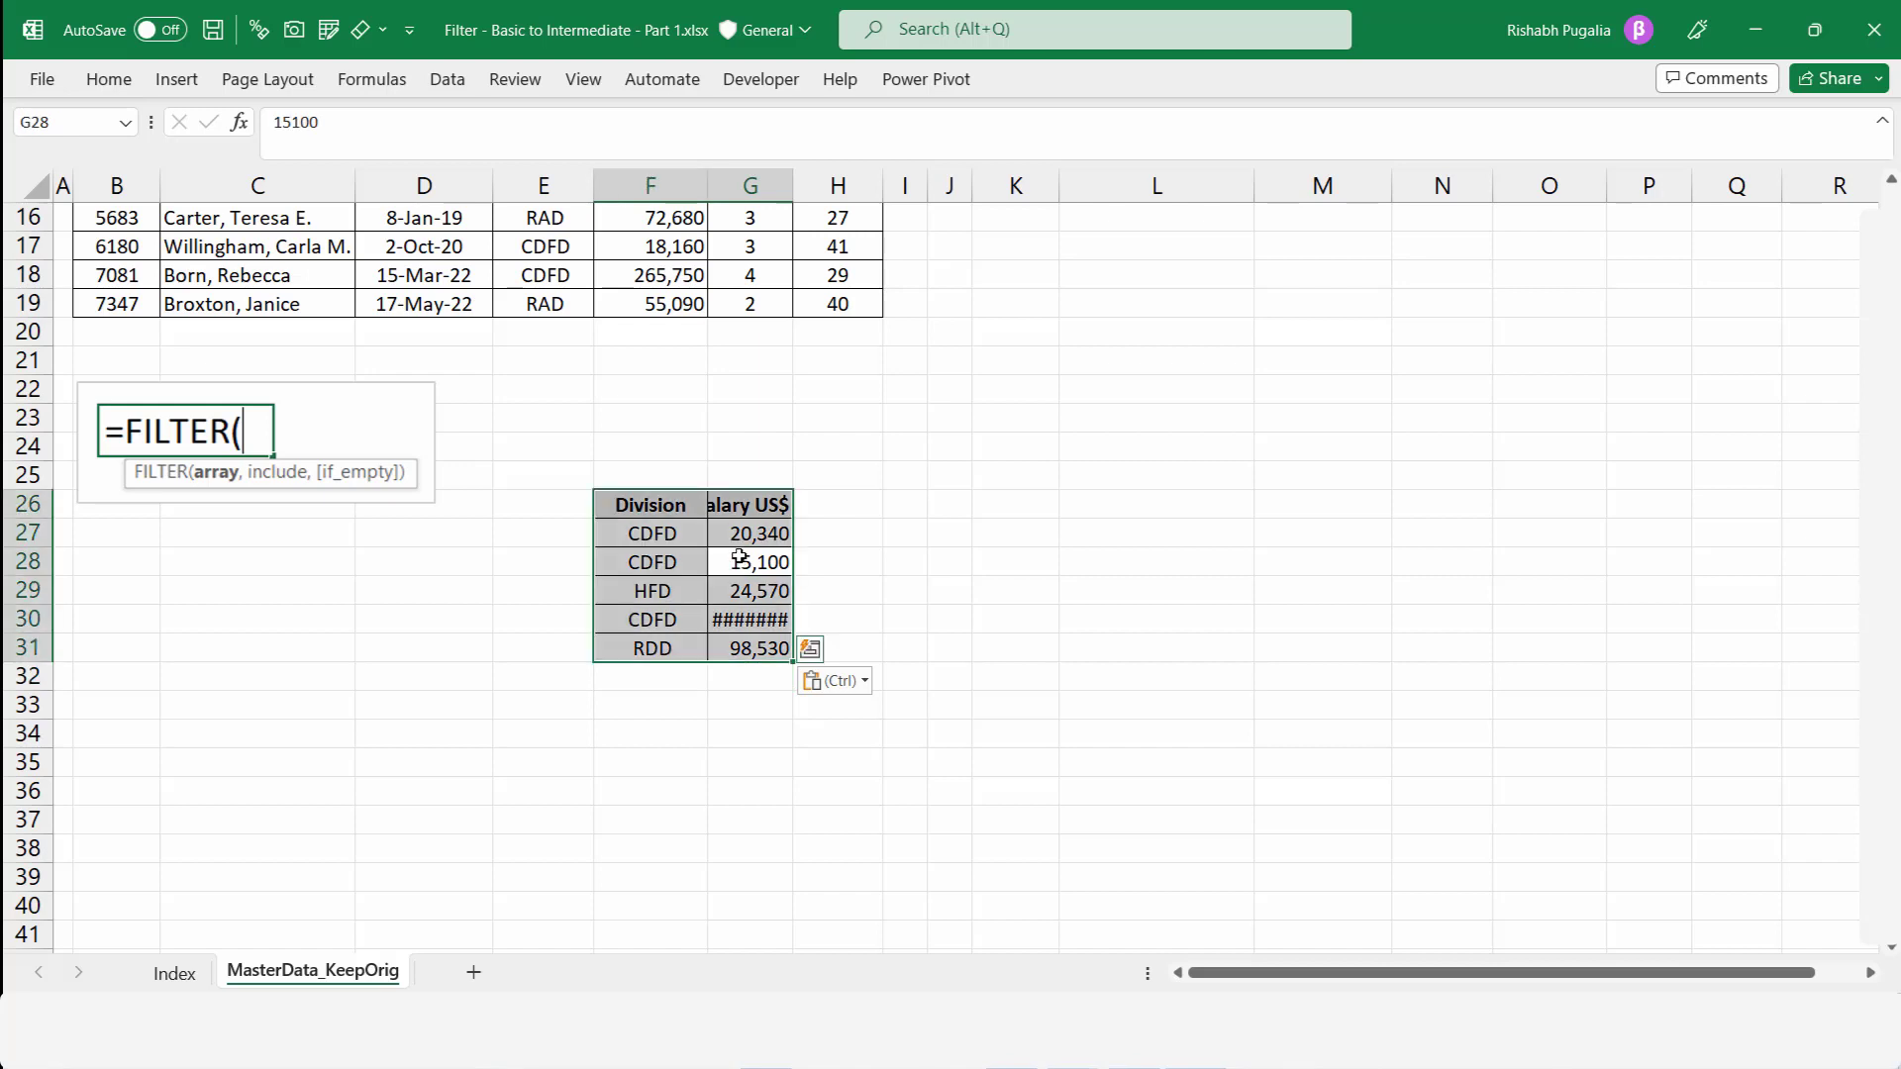
key("ctrl+t")
key("Return")
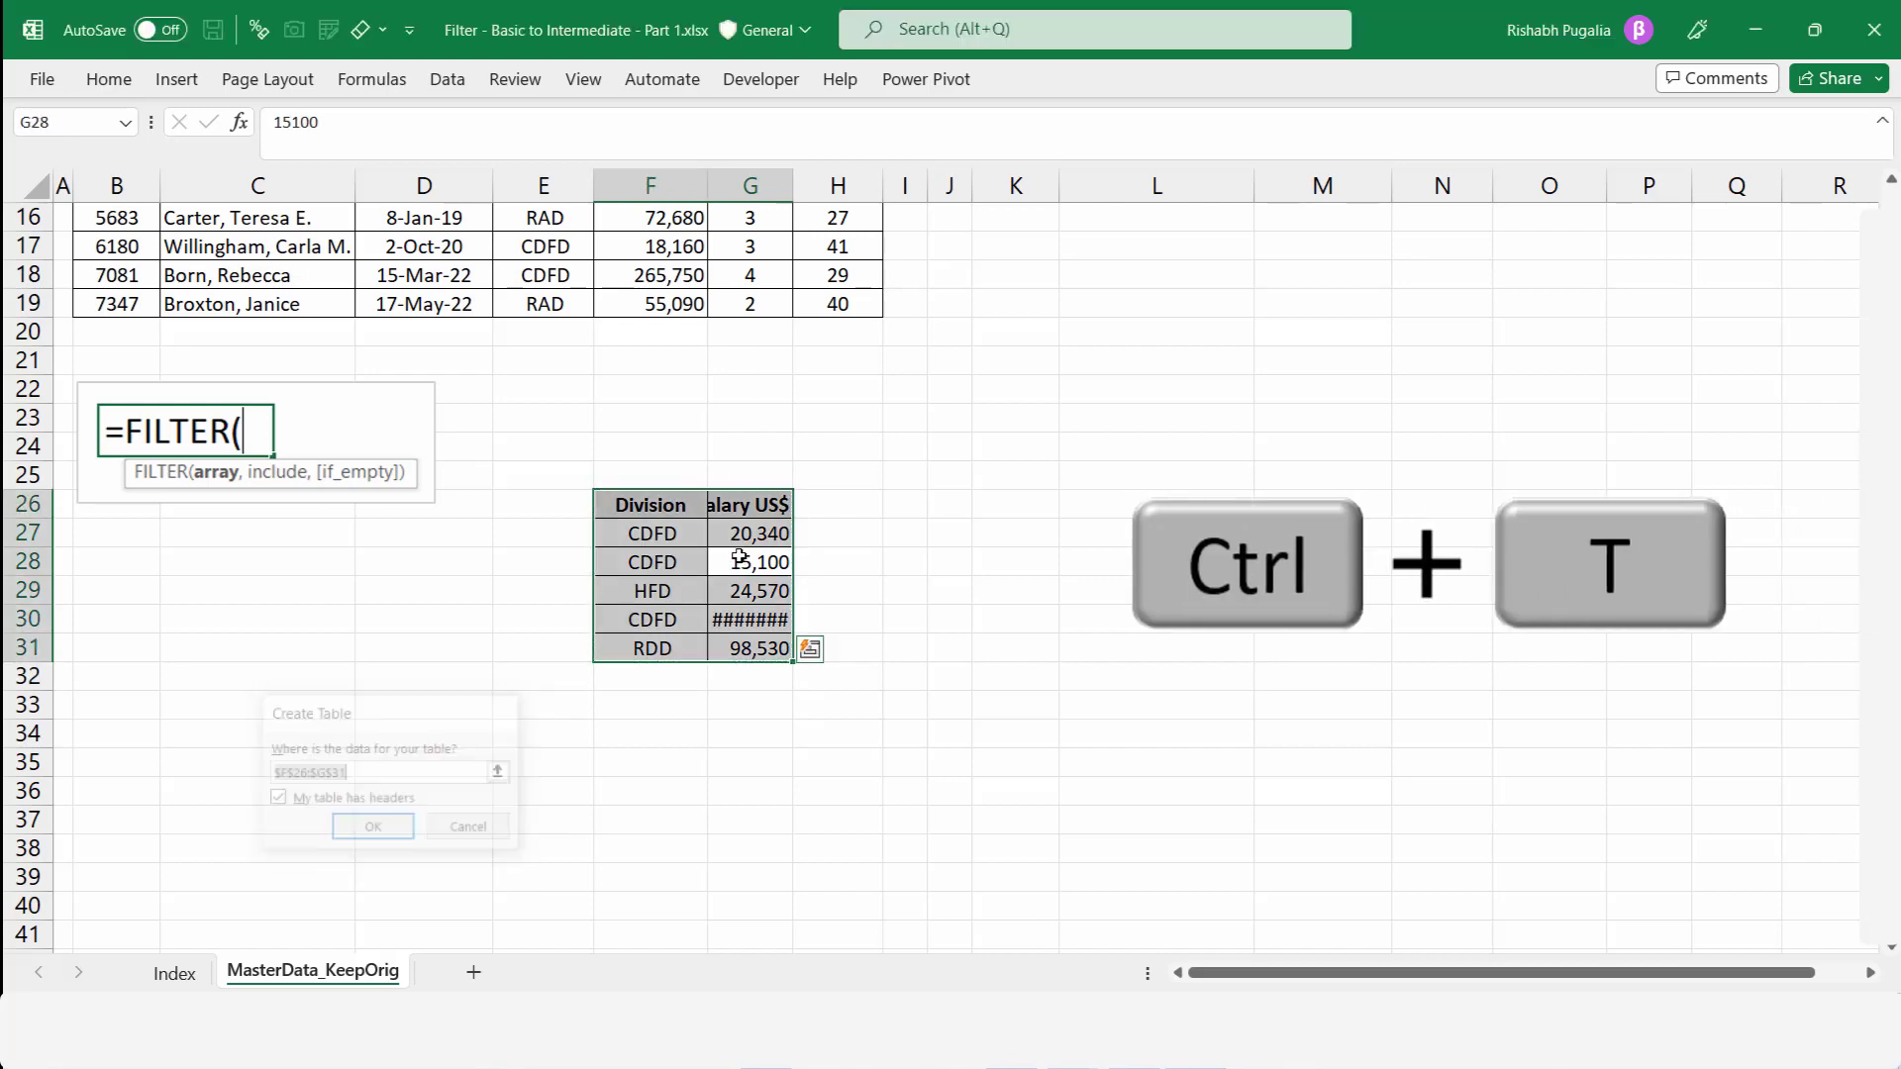
- Try starting a FILTER formula in K26 with the table data in F27:G31 as its array
left_click(1040, 502)
type("=f")
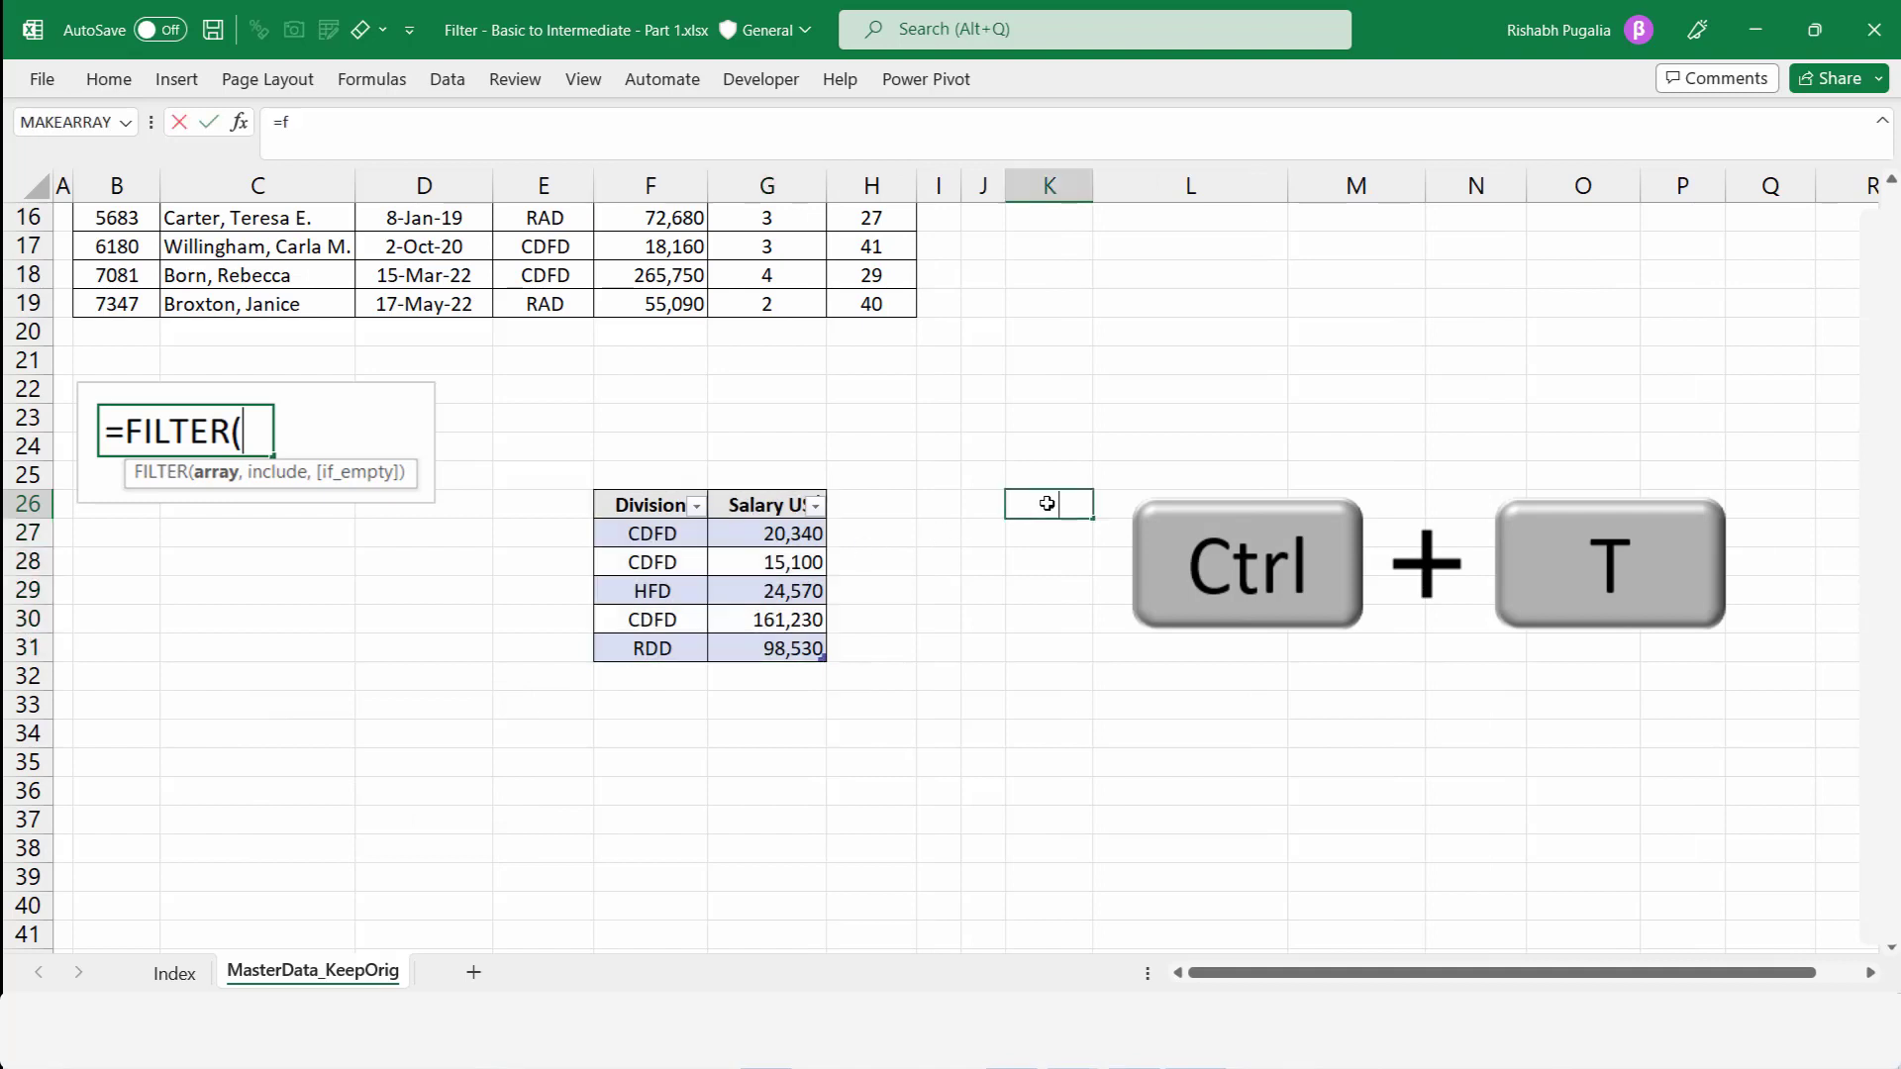
type("ilter")
key("Tab")
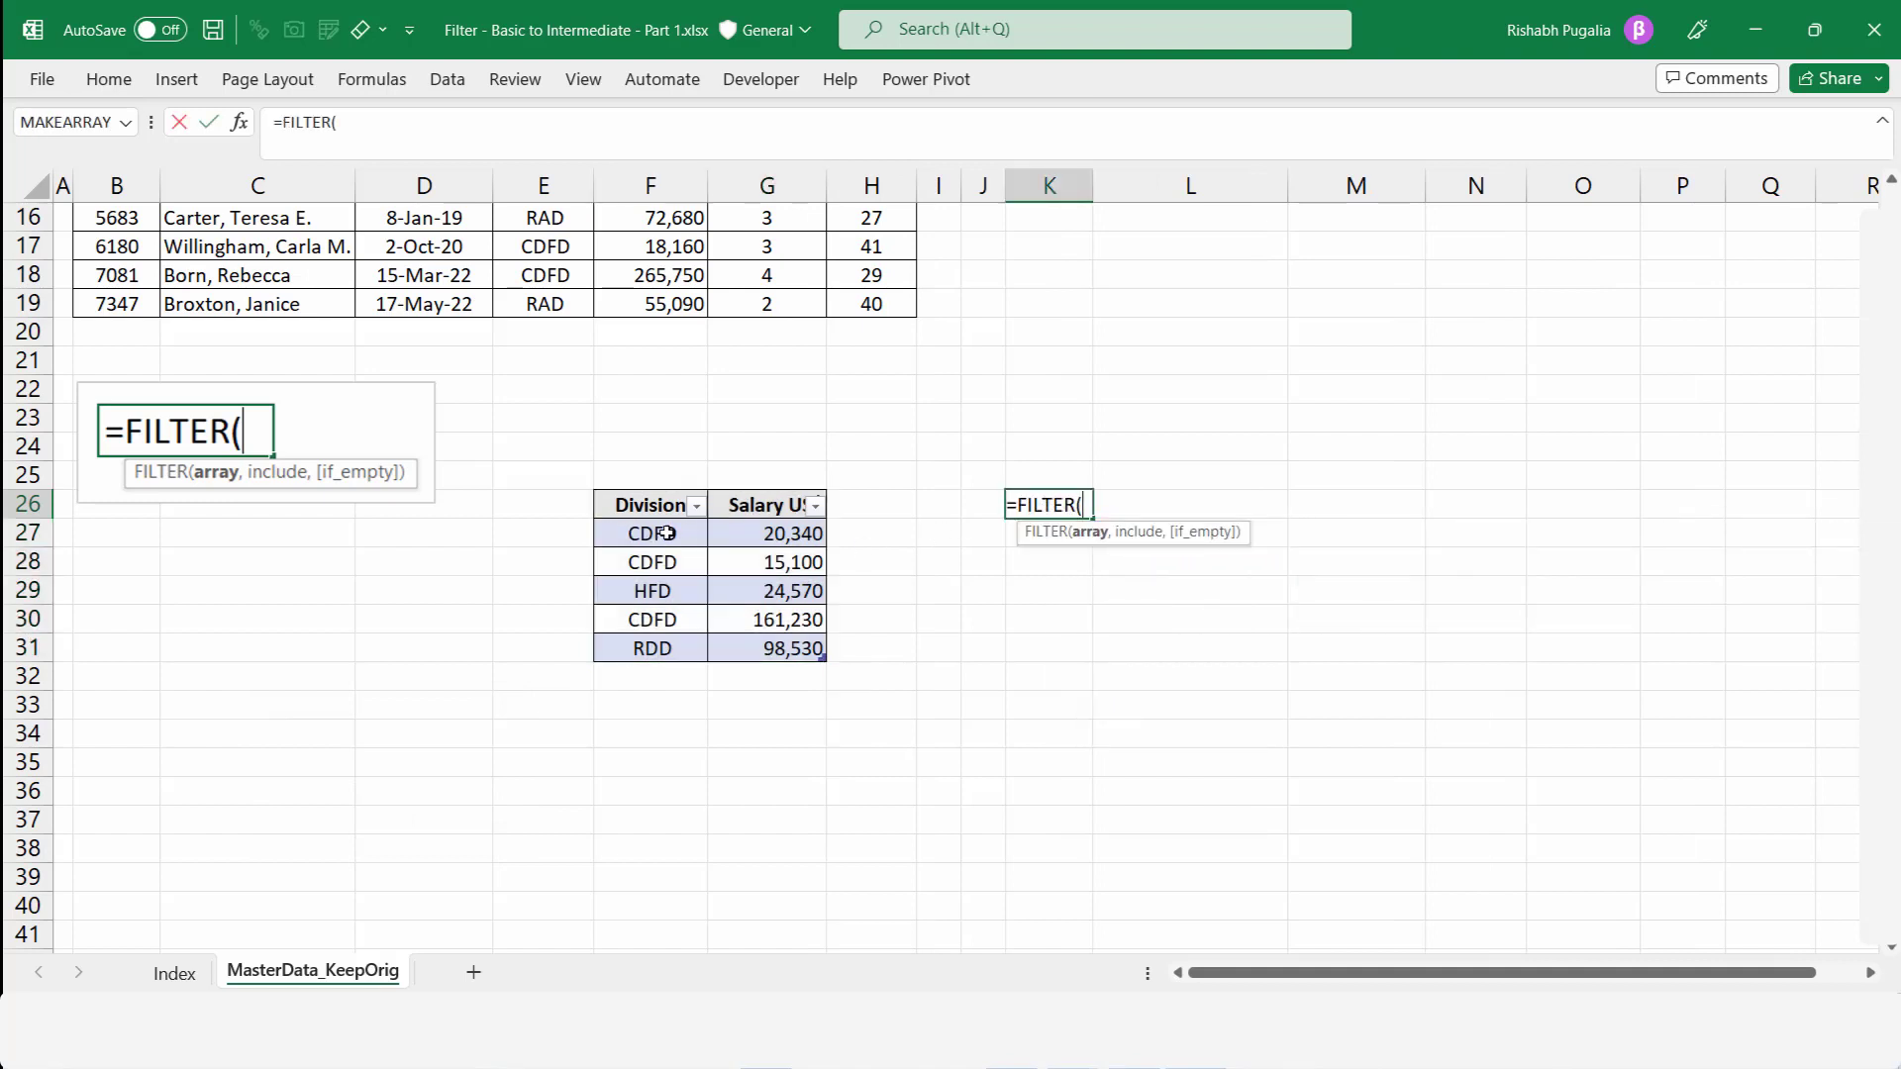
left_click_drag(666, 532, 817, 648)
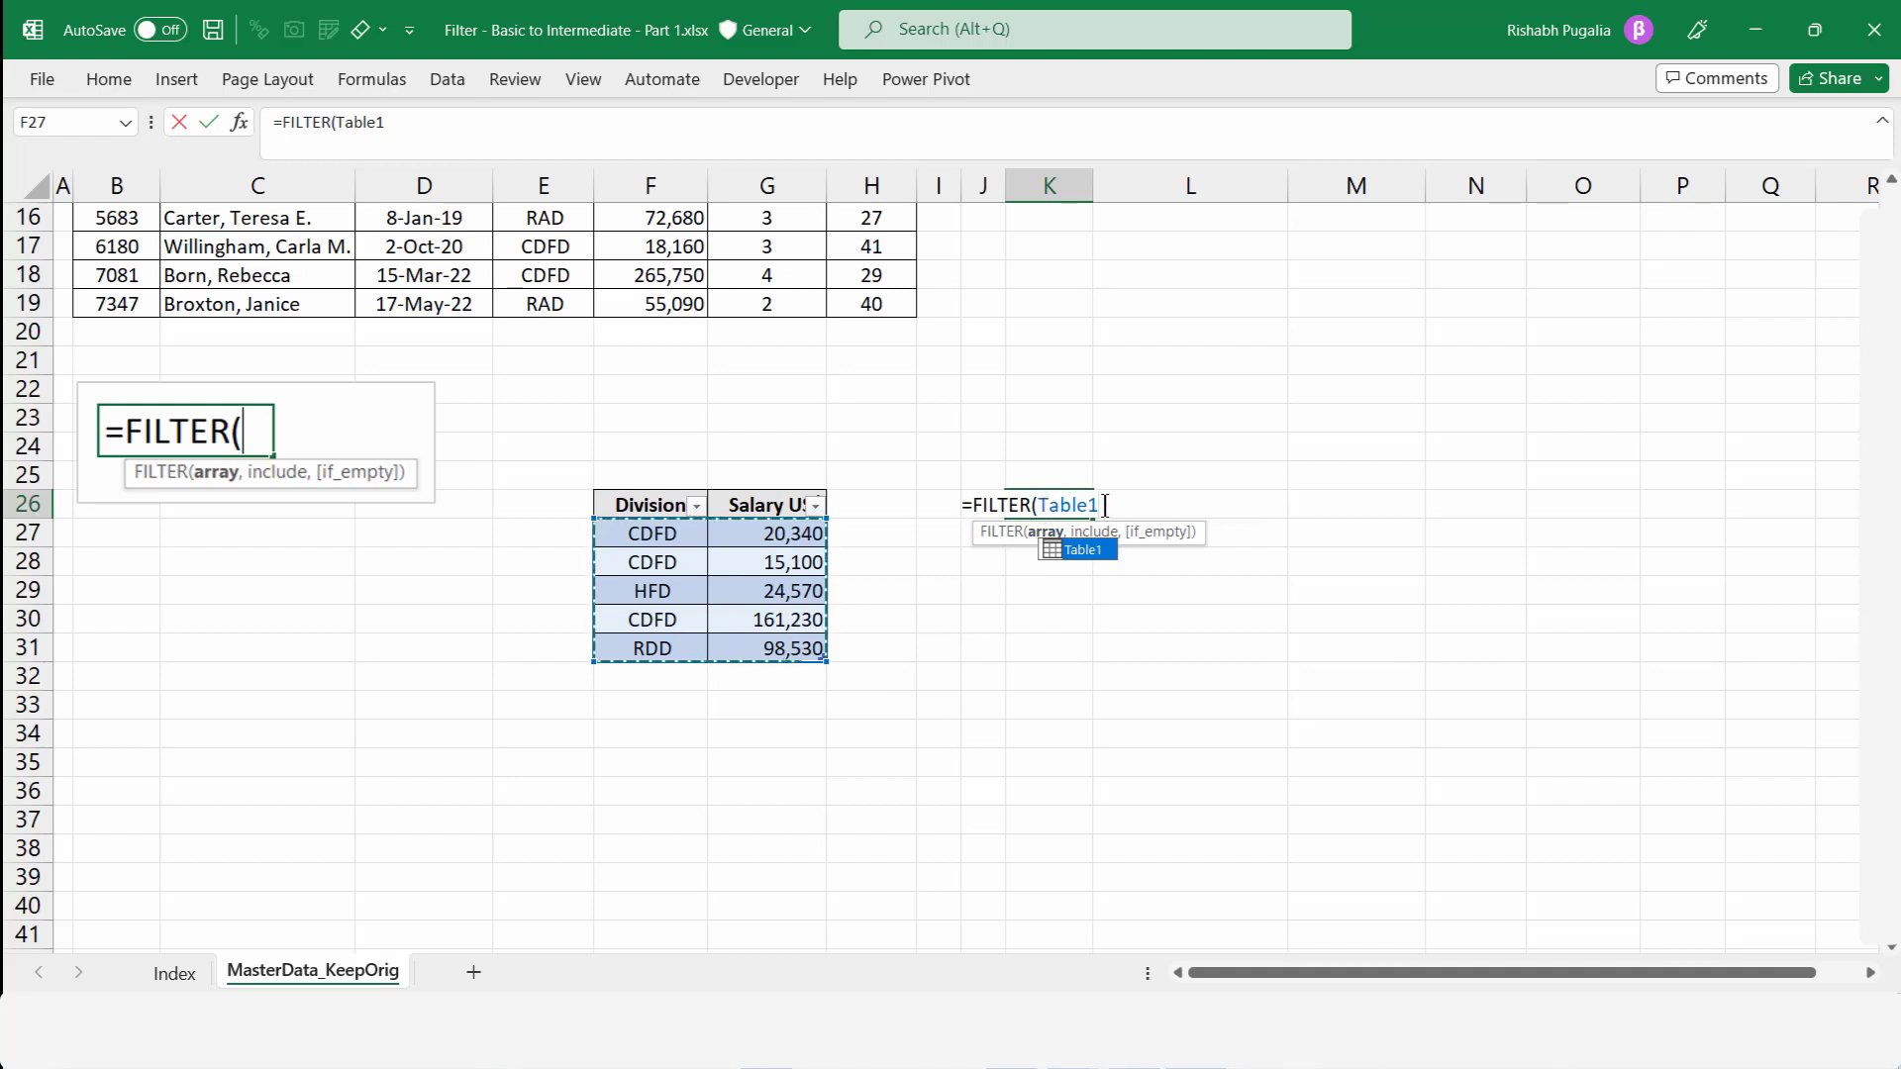
left_click(663, 679)
key("Escape")
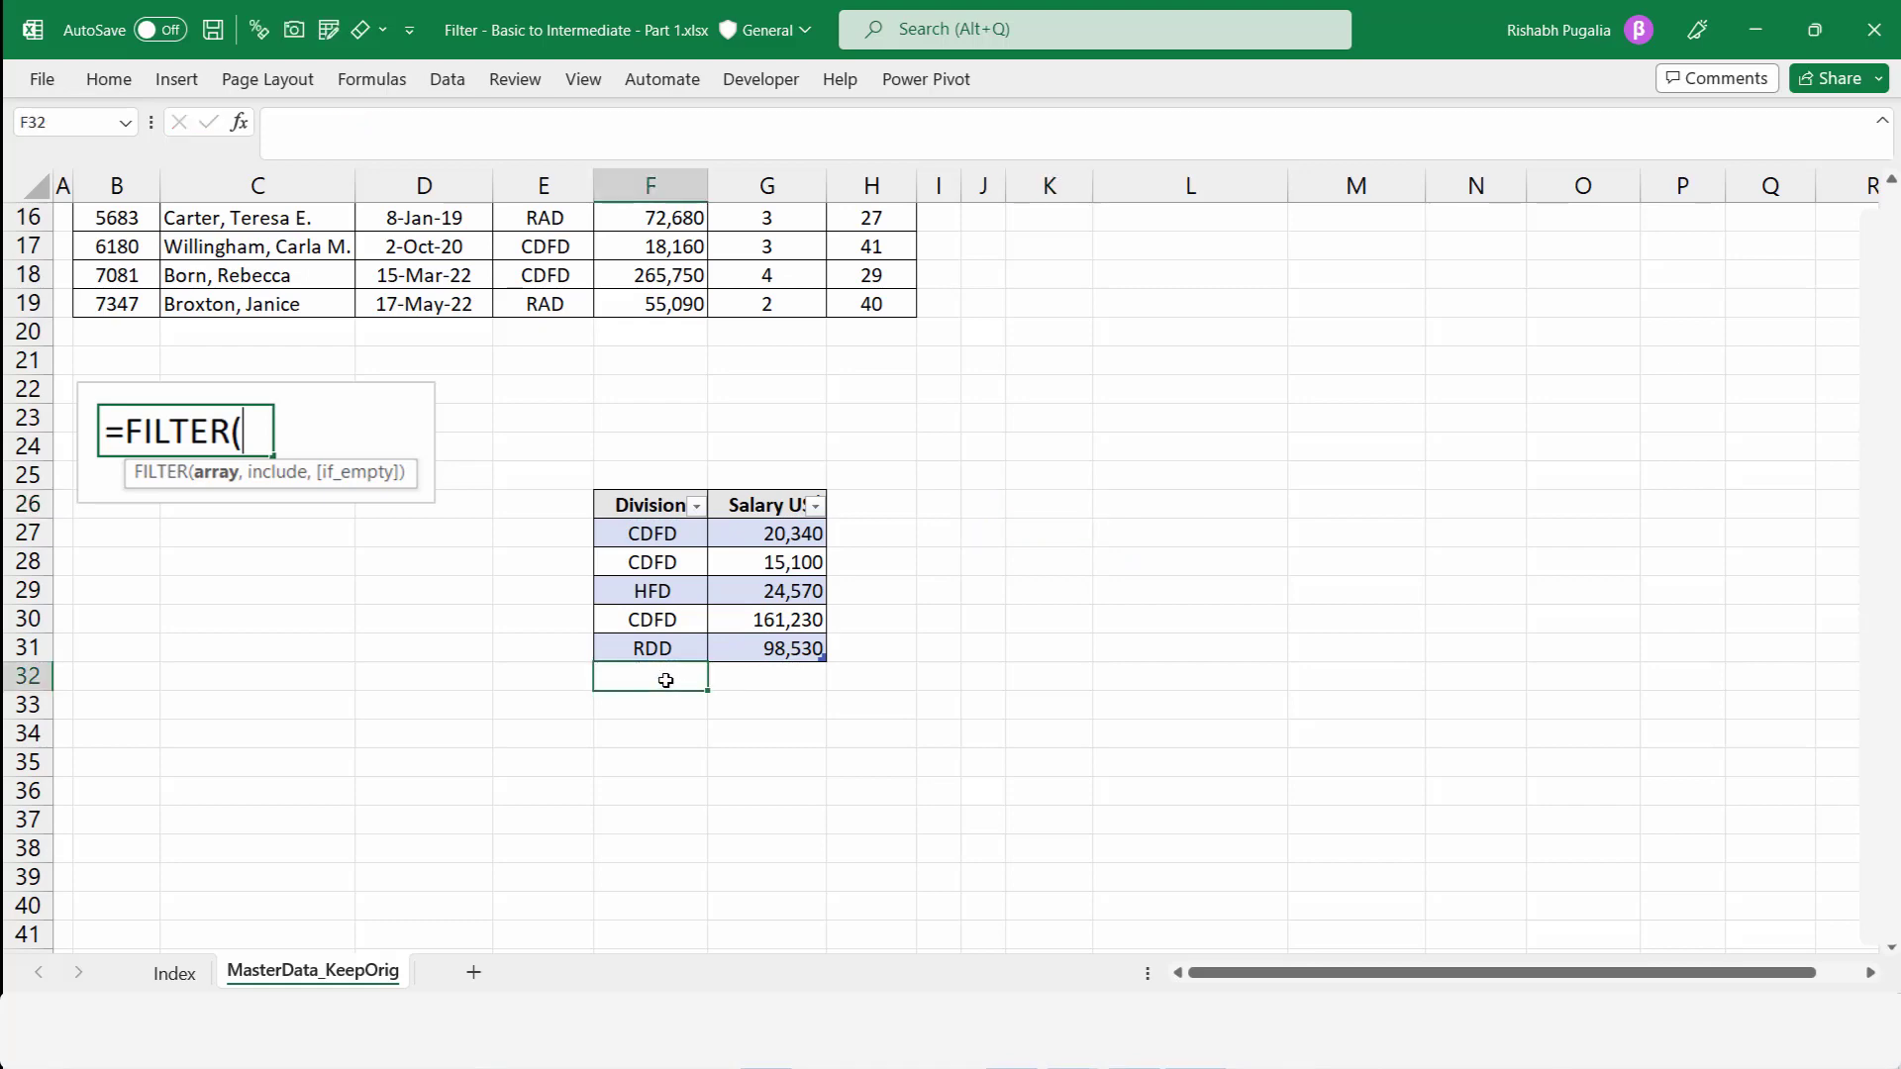
- Extend the table with a new row 32 containing division AD and salary 44
type("AD")
key("Tab")
type("44")
left_click(936, 731)
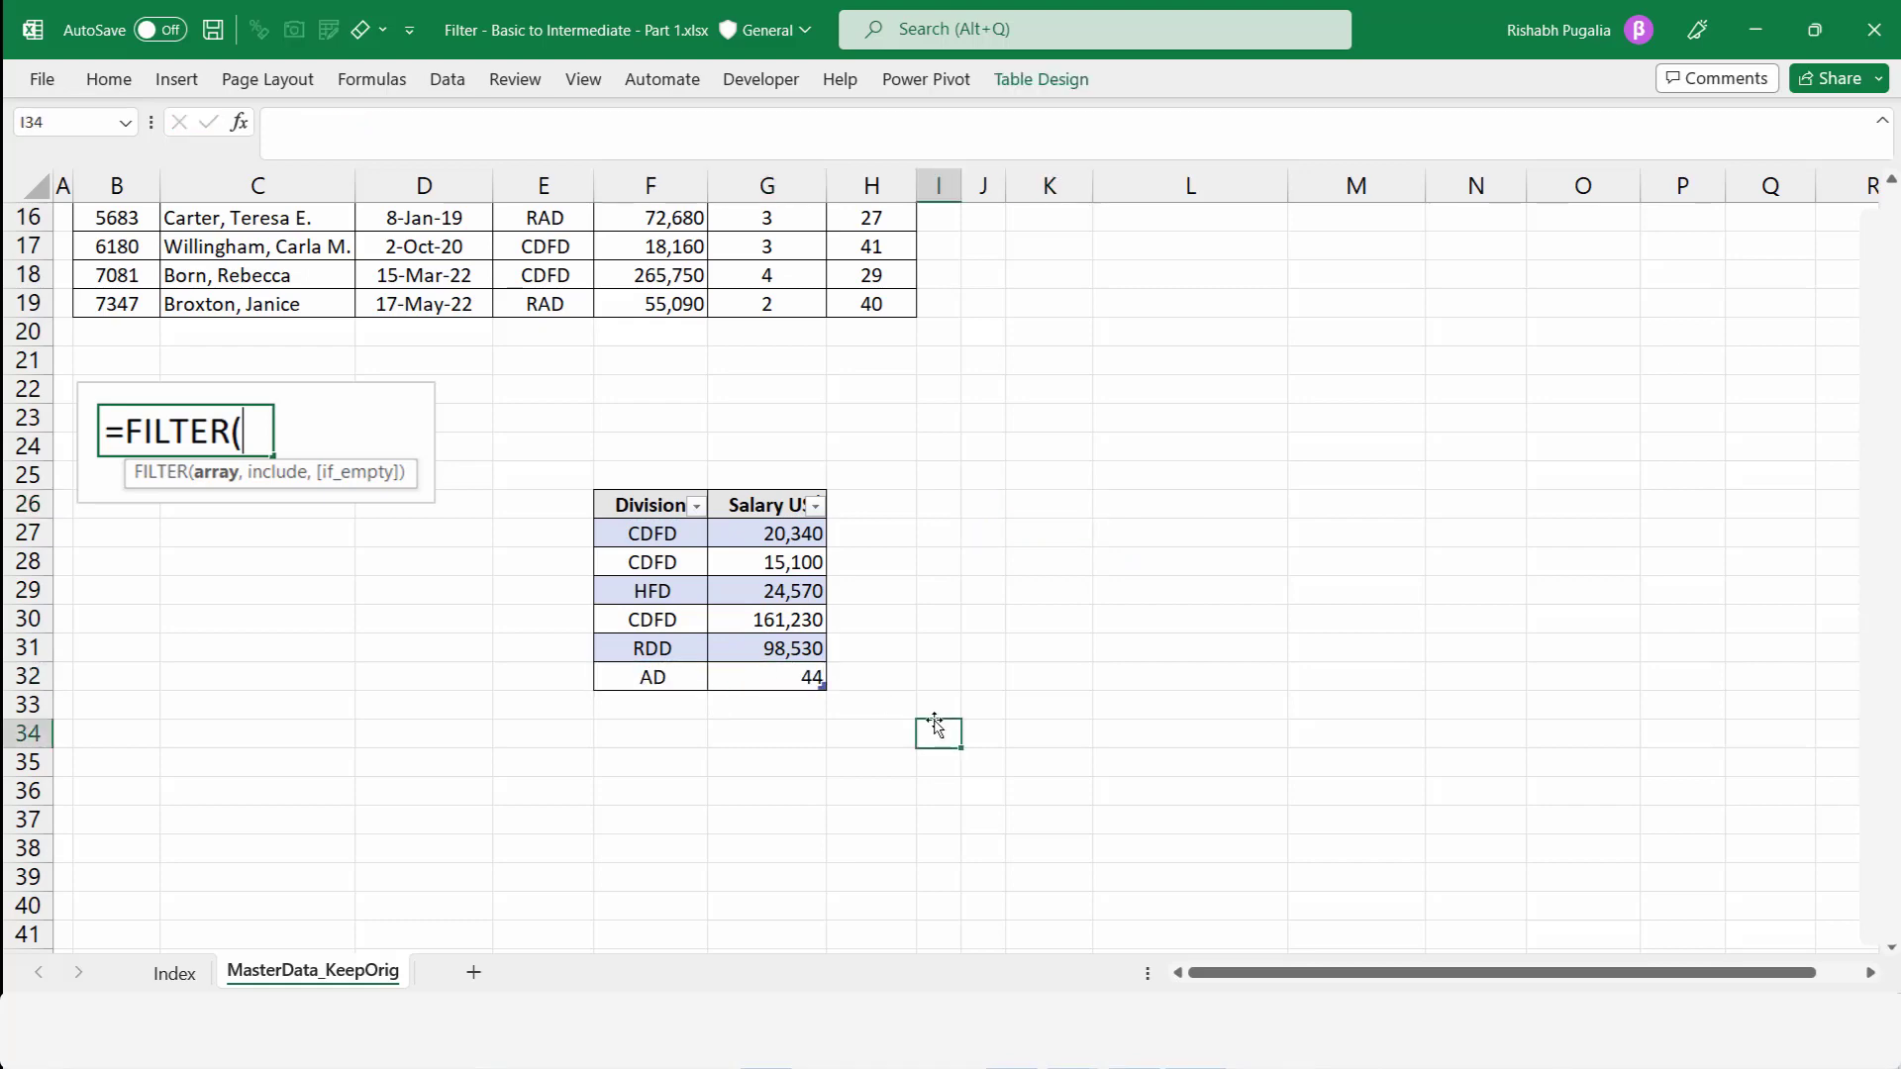
- Select the table data in F27:G32, and bold the table conversion tip in B19 of the Index sheet
left_click_drag(649, 526, 753, 668)
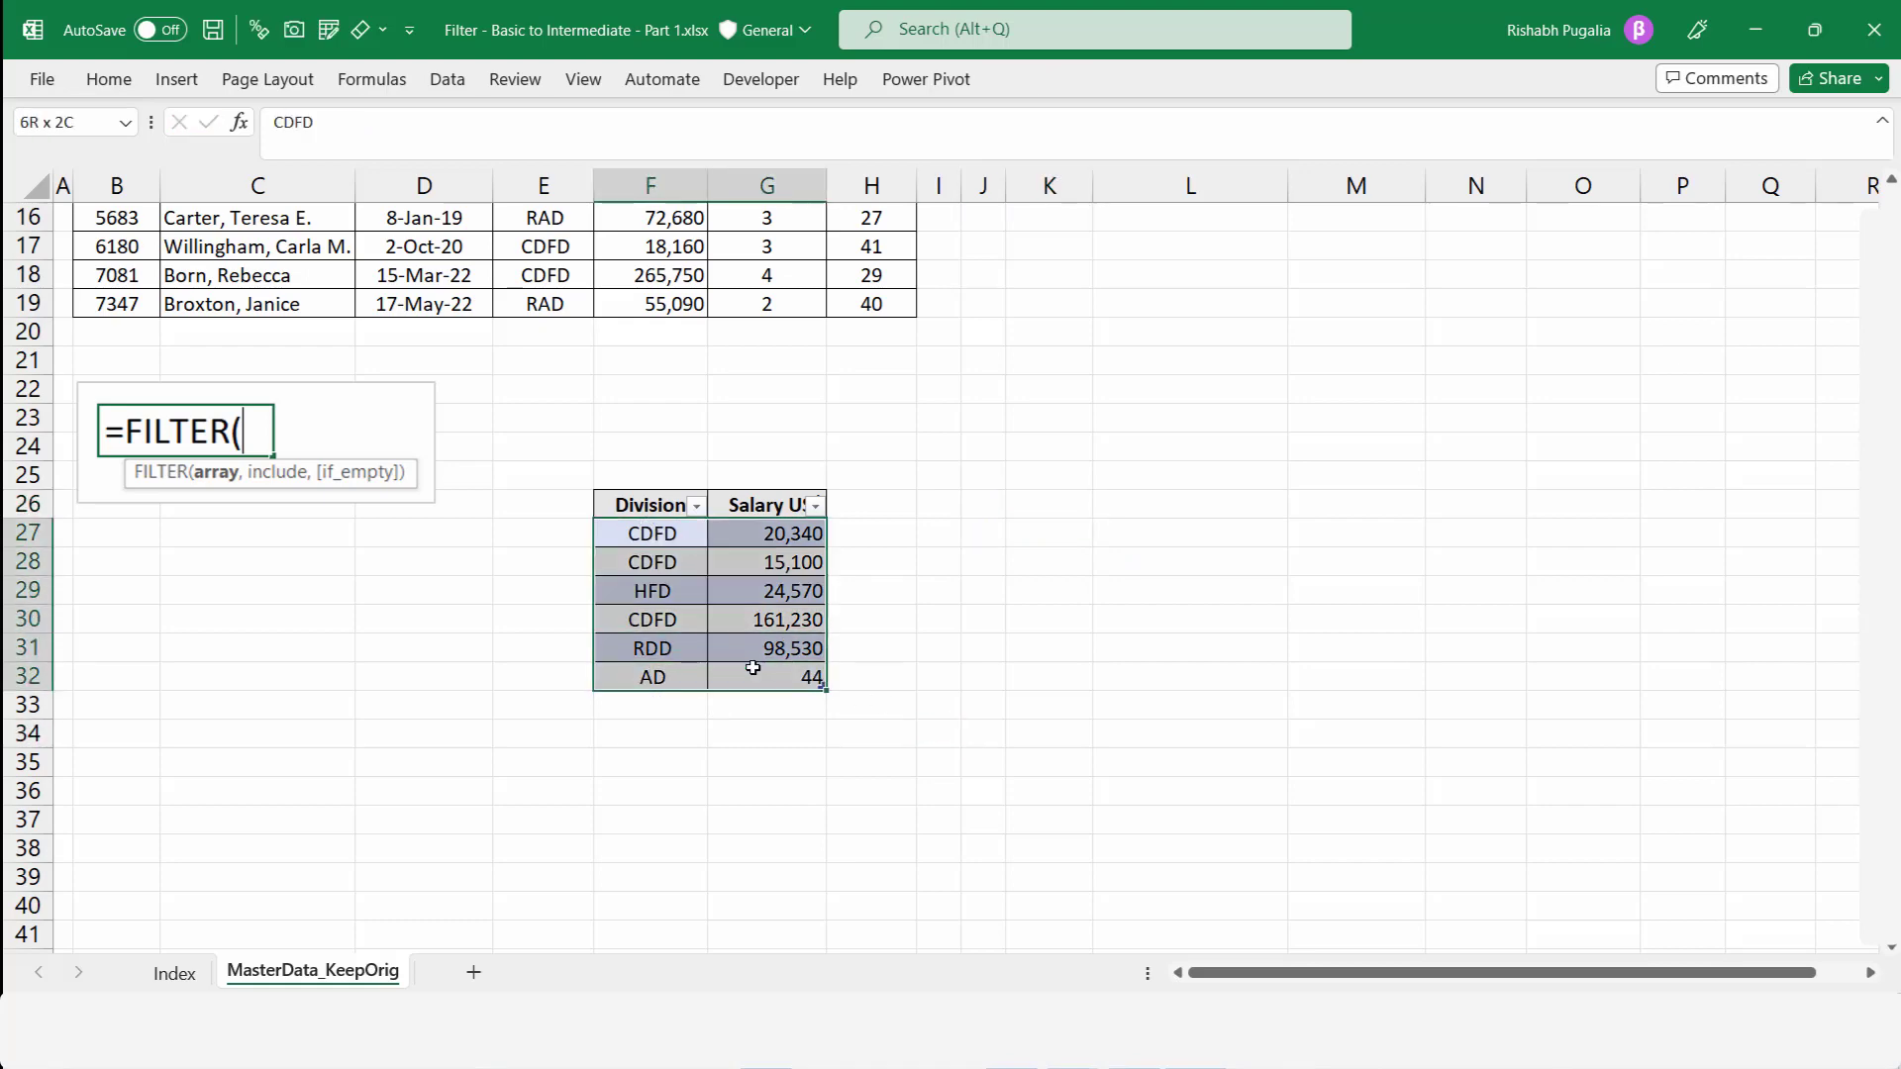
left_click(174, 973)
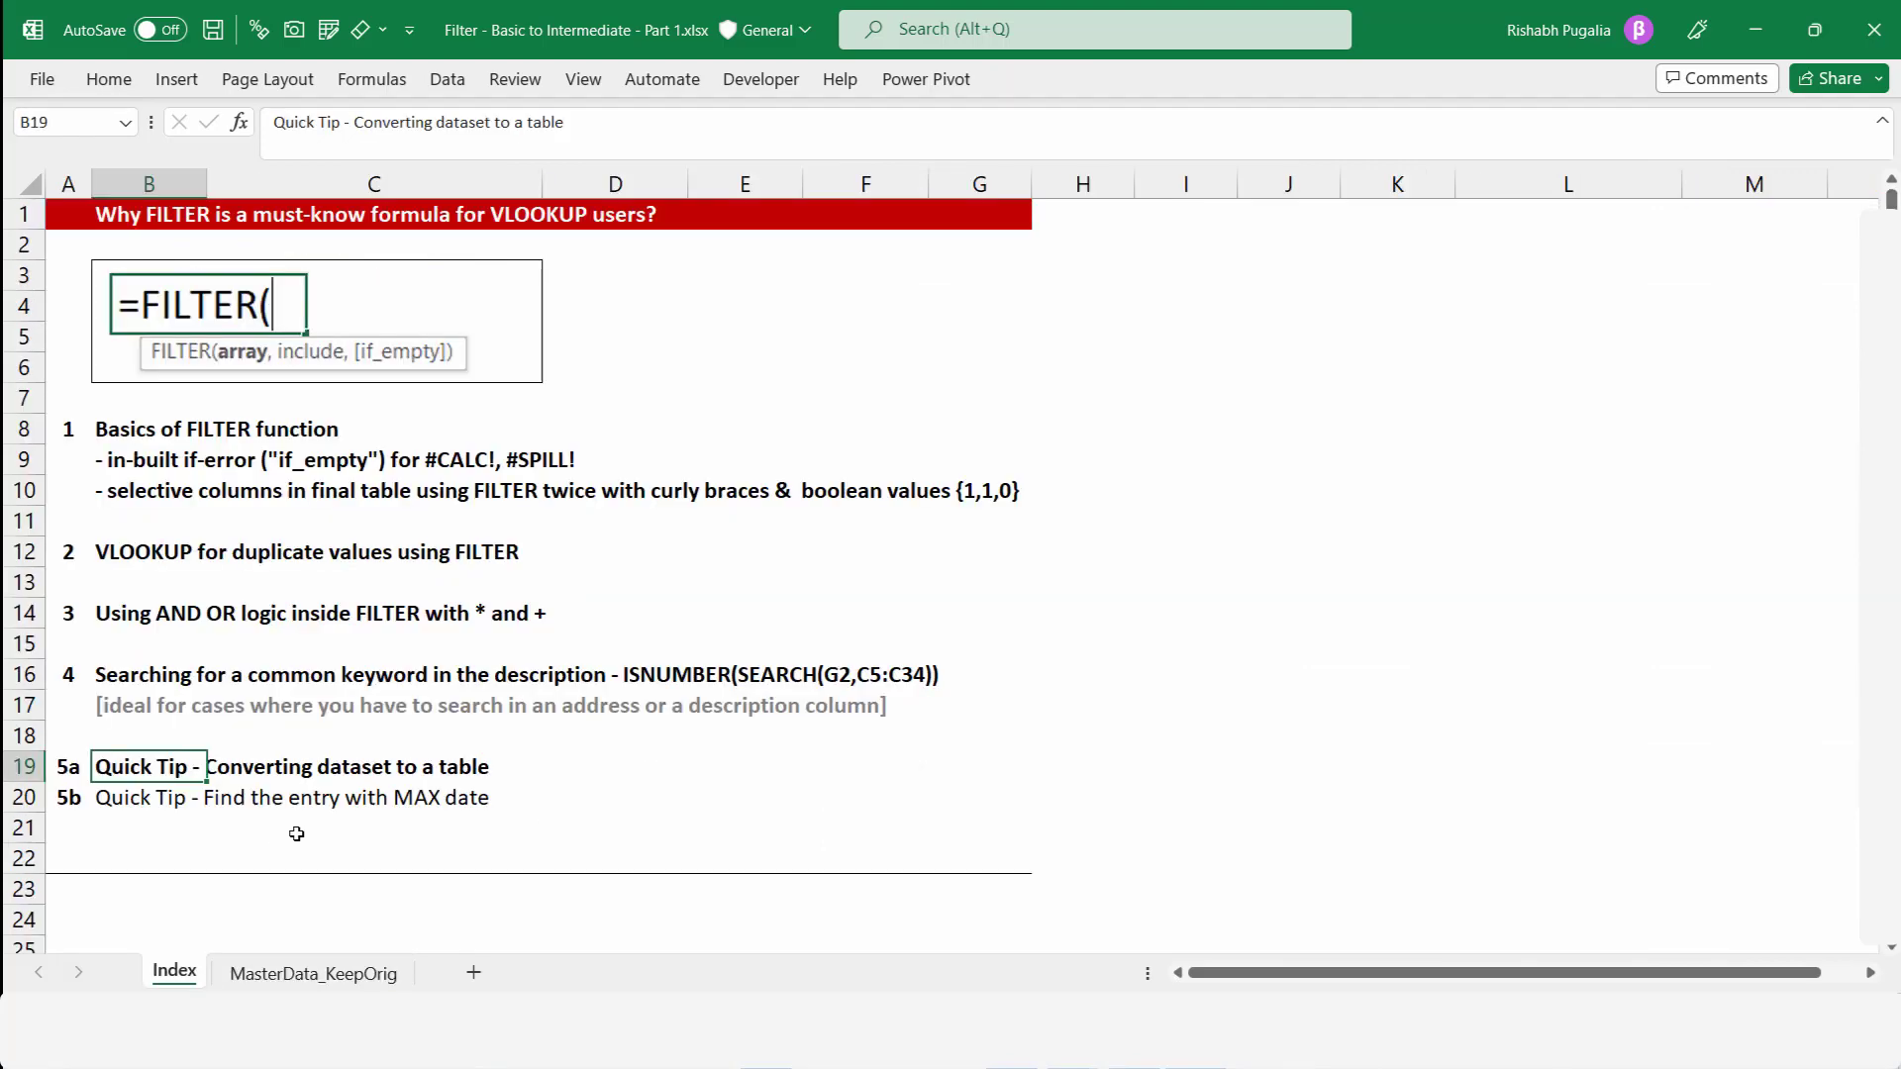
- Enter =MAX(D5:D19) in C2 of the MasterData_KeepOrig sheet to find the latest joining date, and select that cell
left_click(269, 980)
scroll(326, 747, "up", 5)
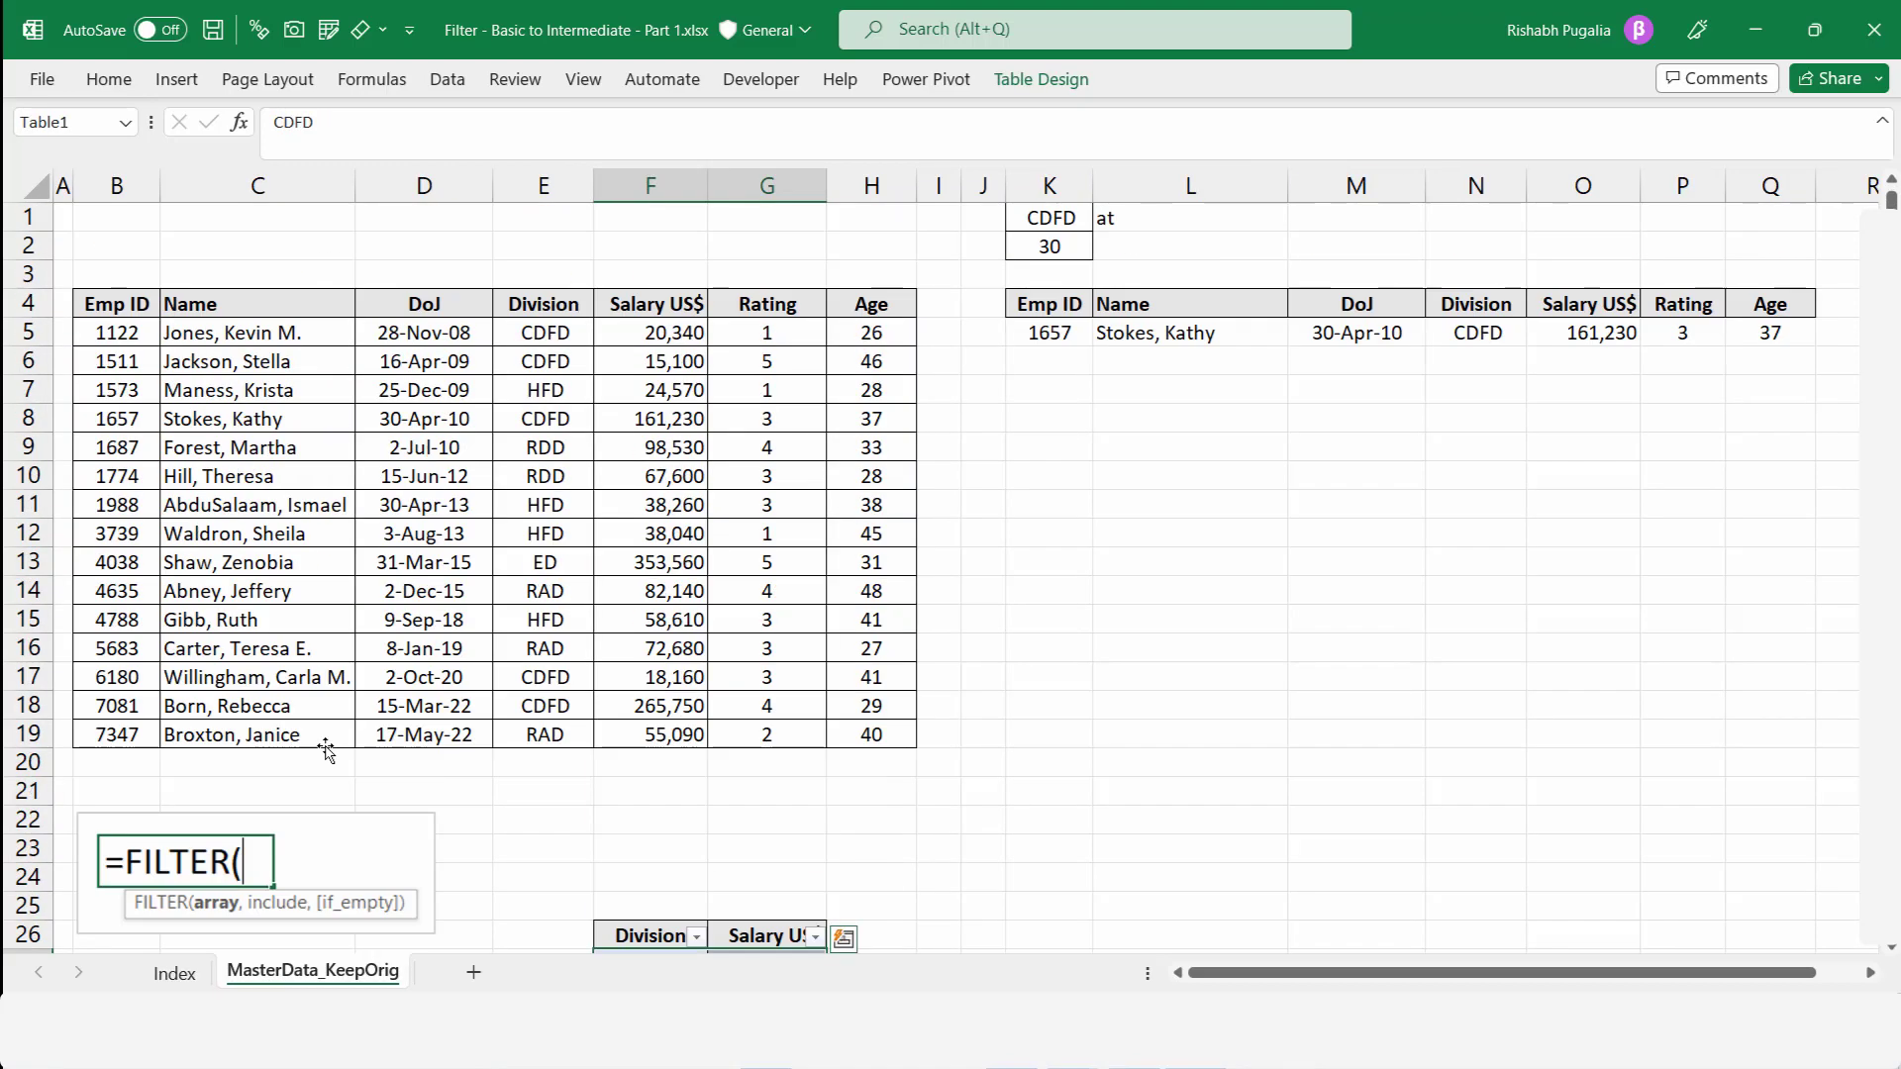
left_click(250, 253)
type("=MAX(")
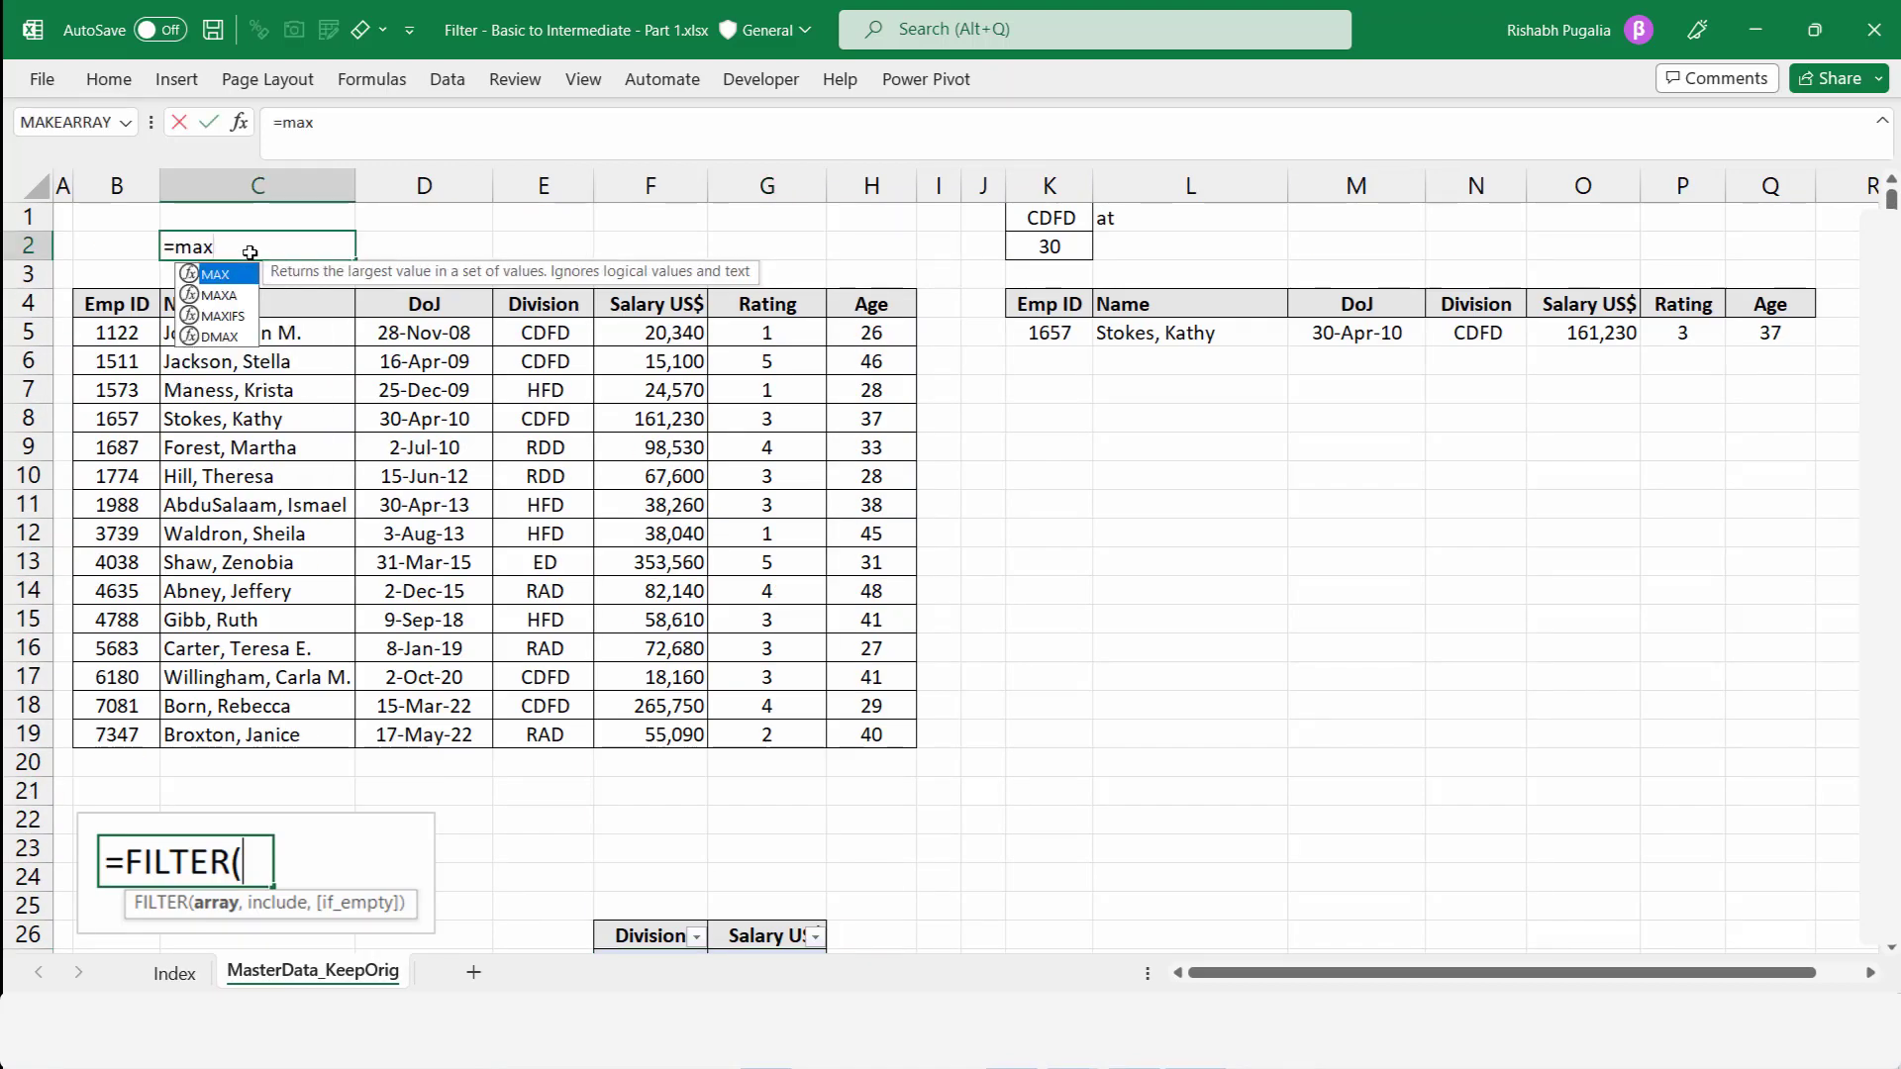
left_click_drag(428, 333, 437, 734)
key("Return")
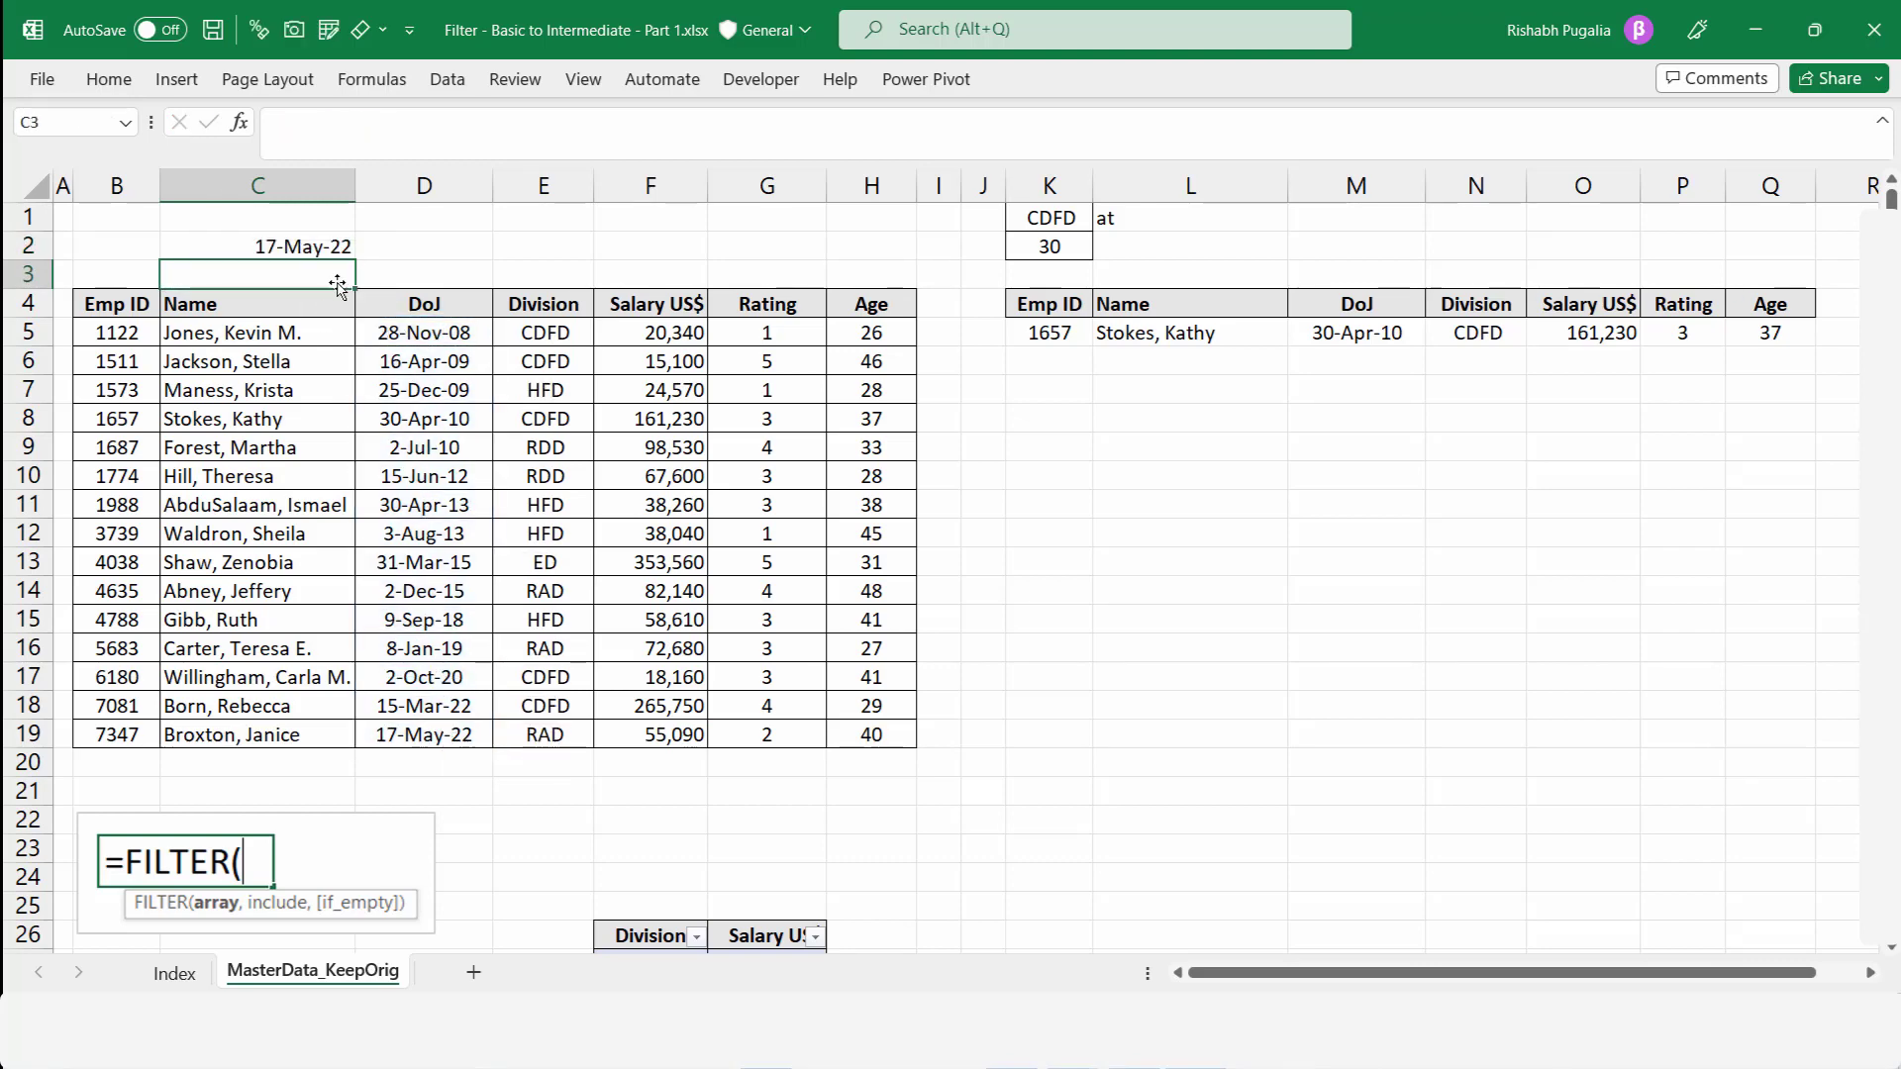
left_click(324, 251)
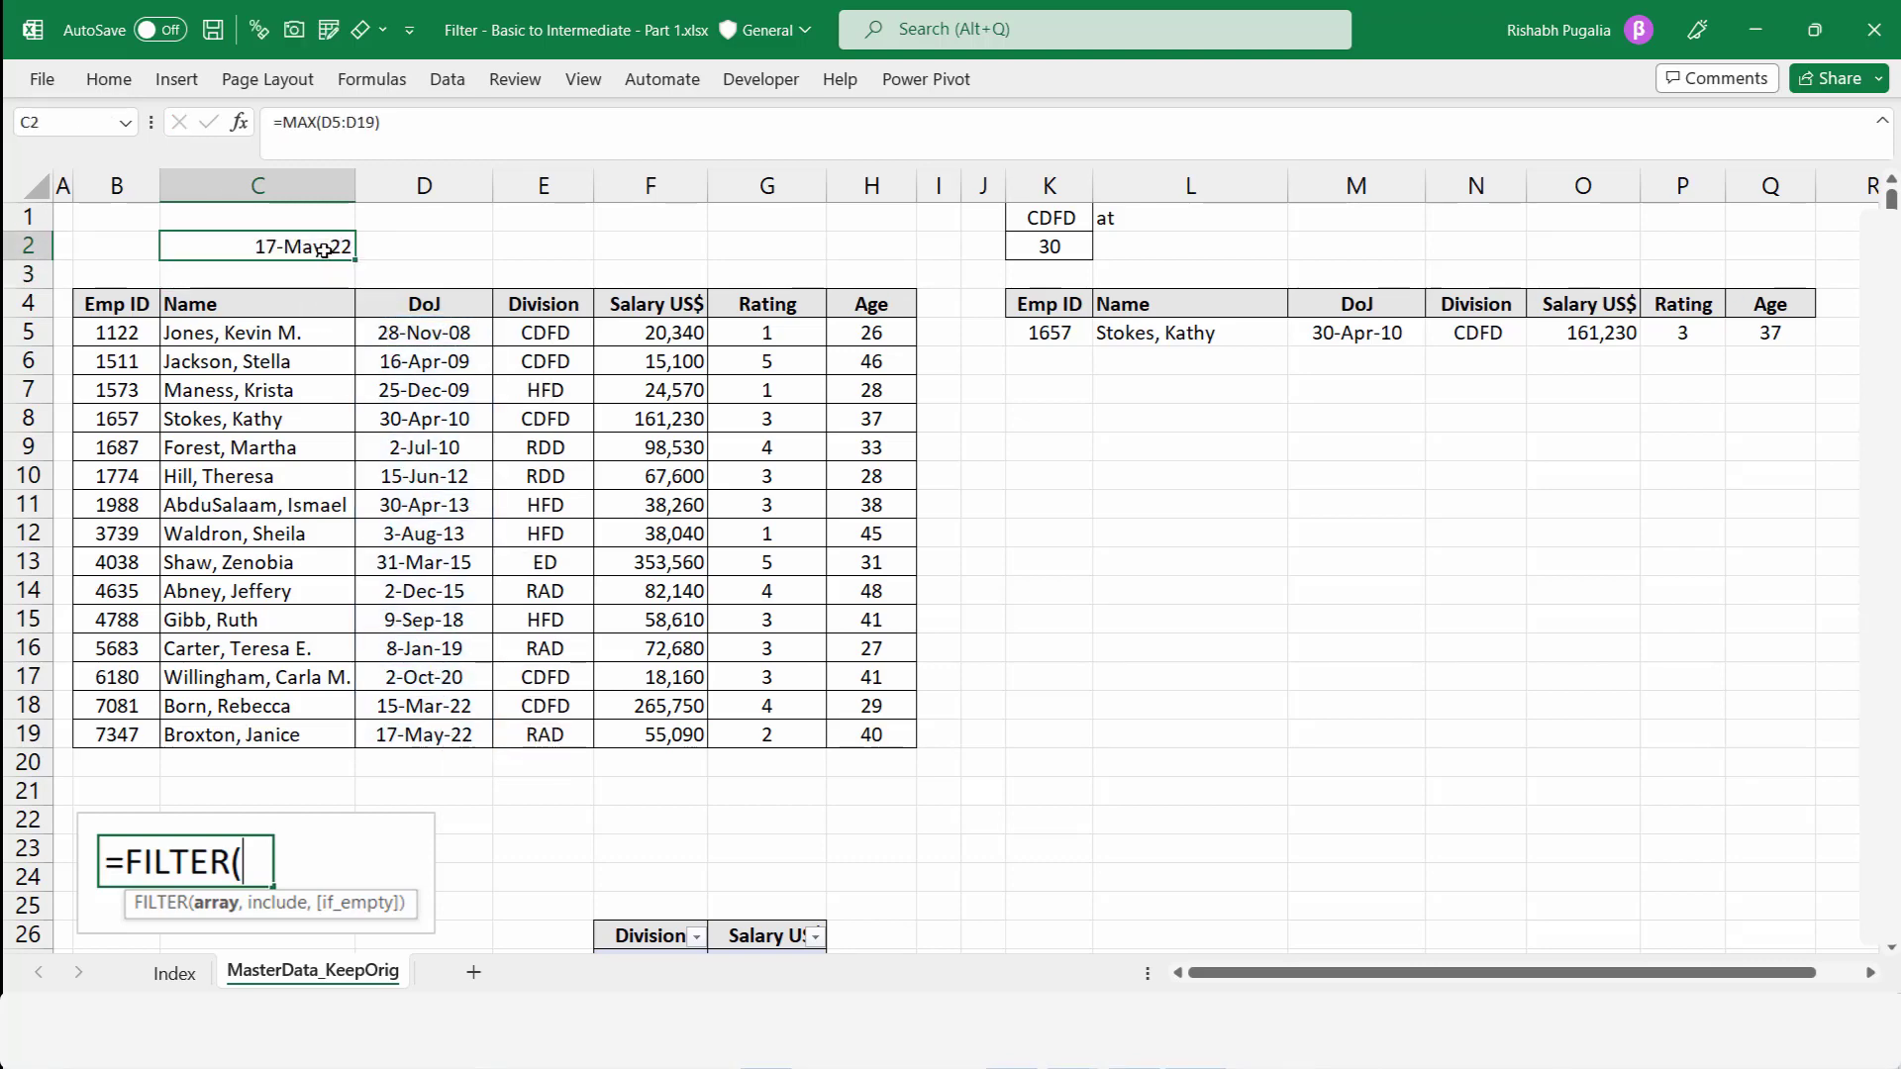